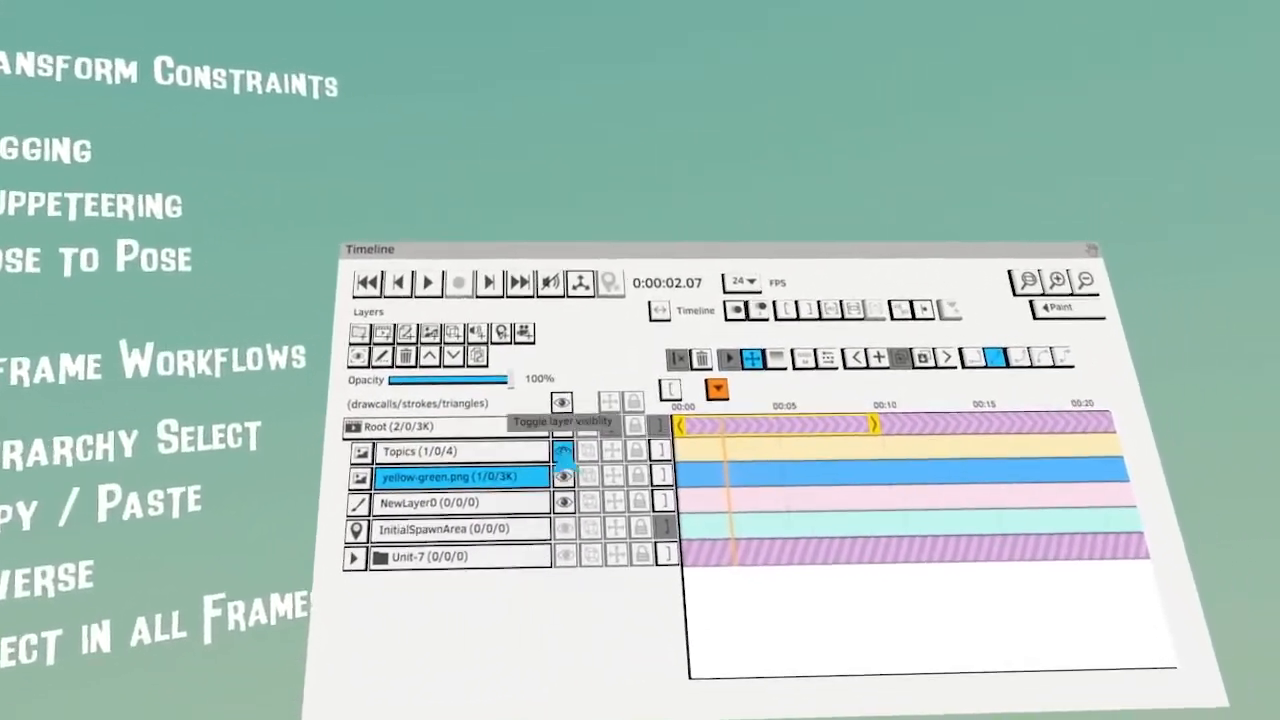
Paint a black stick figure with a round head, torso, two arms and two legs on NewLayer0
{"action": "left_click", "coordinate": [440, 502]}
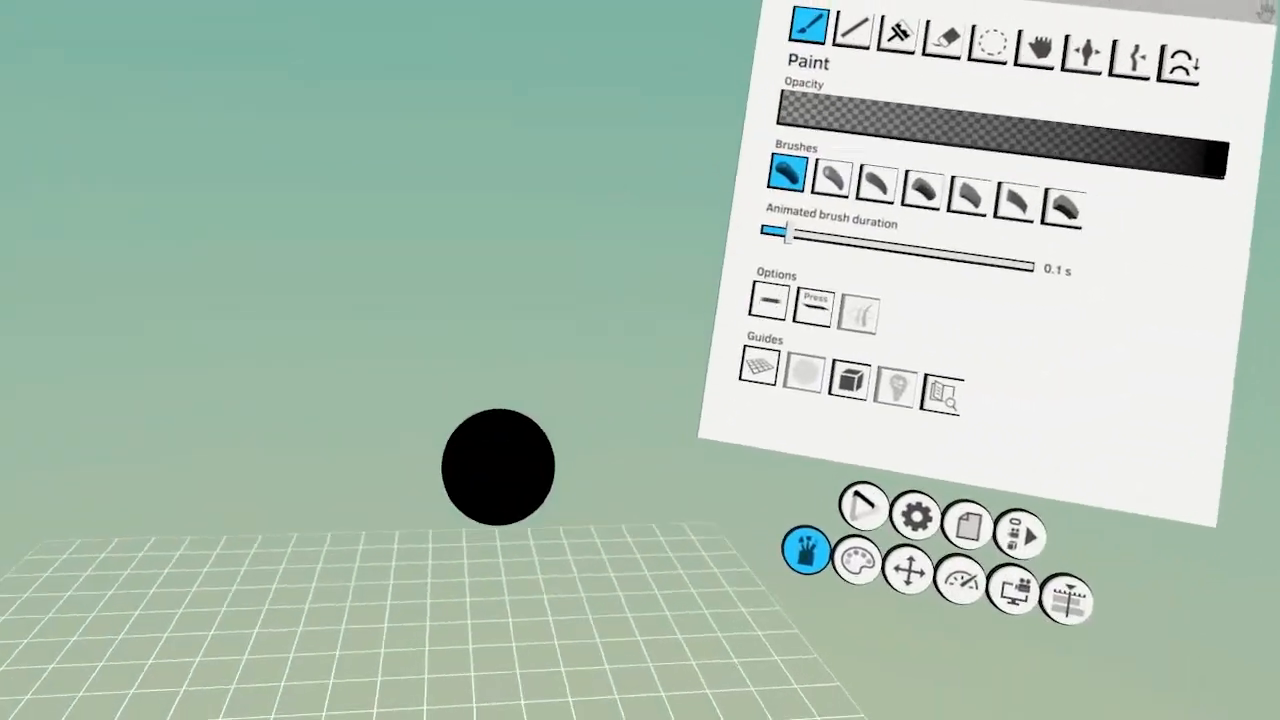
{"action": "mouse_move", "coordinate": [486, 500]}
{"action": "left_mouse_down"}
{"action": "mouse_move", "coordinate": [509, 557]}
{"action": "mouse_move", "coordinate": [500, 457]}
{"action": "mouse_move", "coordinate": [454, 714]}
{"action": "left_mouse_up"}
{"action": "mouse_move", "coordinate": [434, 523]}
{"action": "left_mouse_down"}
{"action": "mouse_move", "coordinate": [262, 462]}
{"action": "mouse_move", "coordinate": [584, 462]}
{"action": "left_mouse_up"}
{"action": "left_click_drag", "start_coordinate": [423, 683], "coordinate": [335, 719]}
{"action": "left_click_drag", "start_coordinate": [423, 683], "coordinate": [515, 719]}
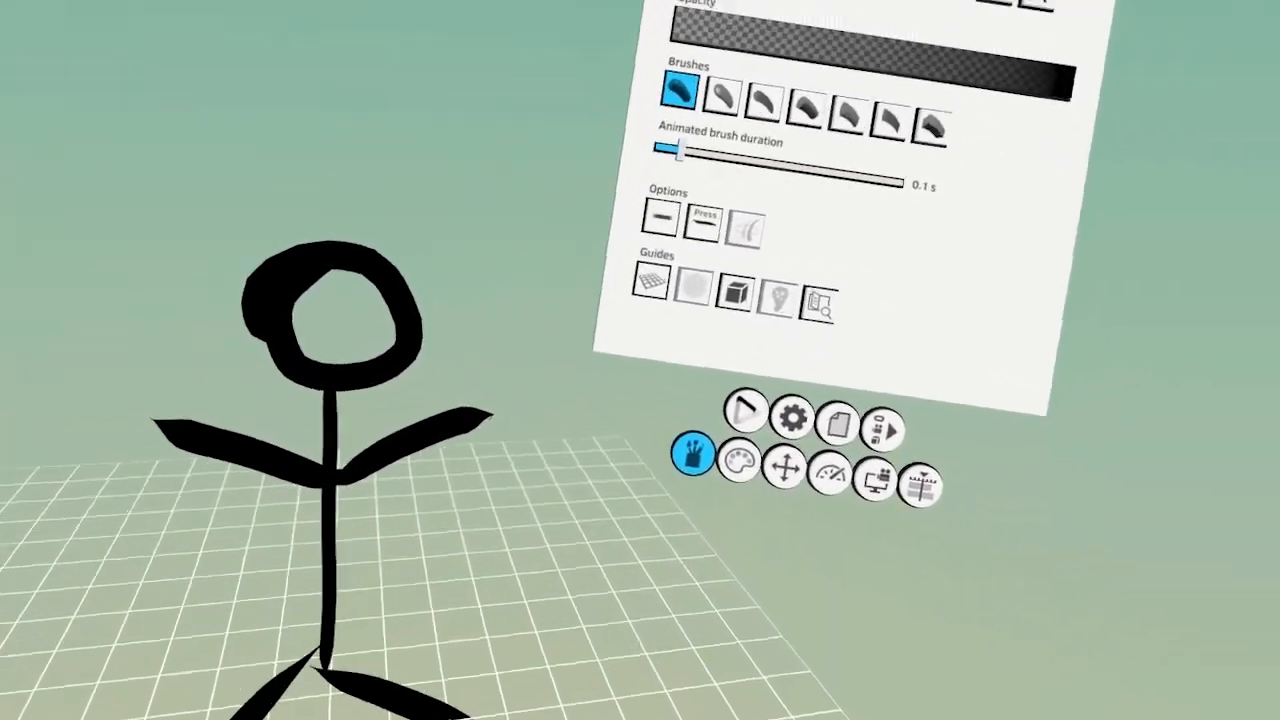
Grab the stick figure as a layer, and set the auto select transform object option to Group
{"action": "left_click", "coordinate": [1050, 558]}
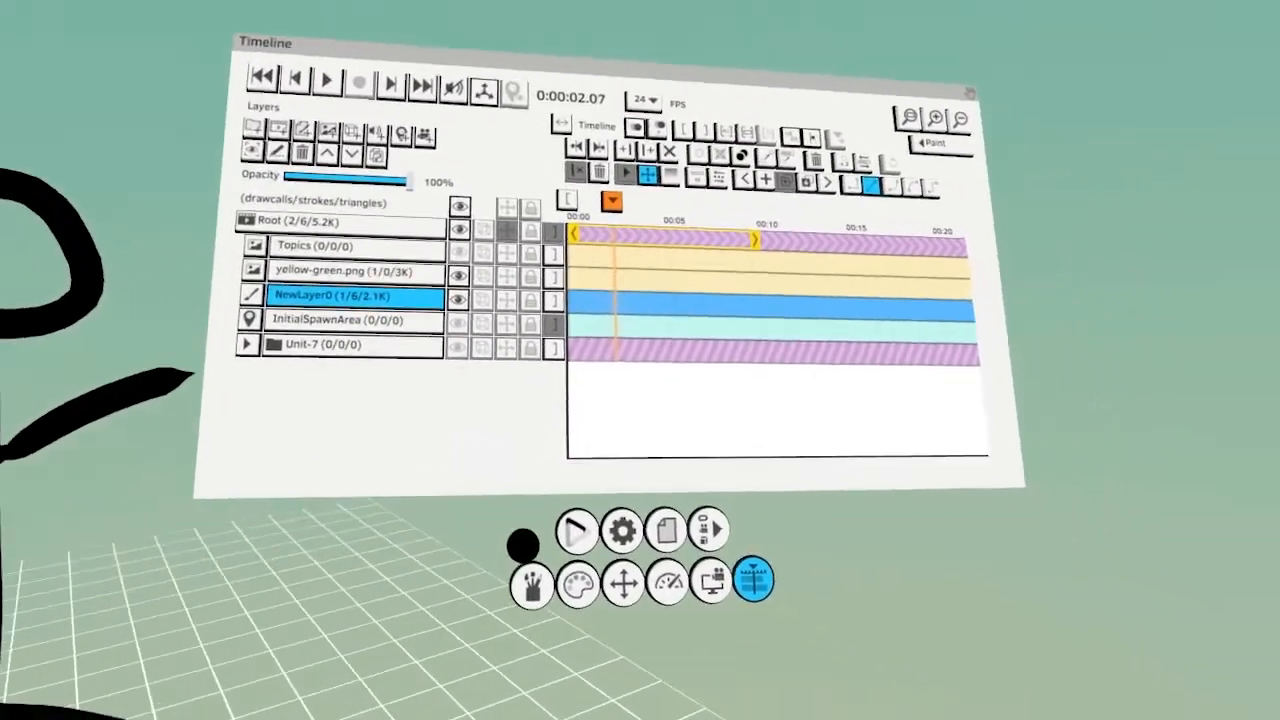
{"action": "left_click", "coordinate": [605, 631]}
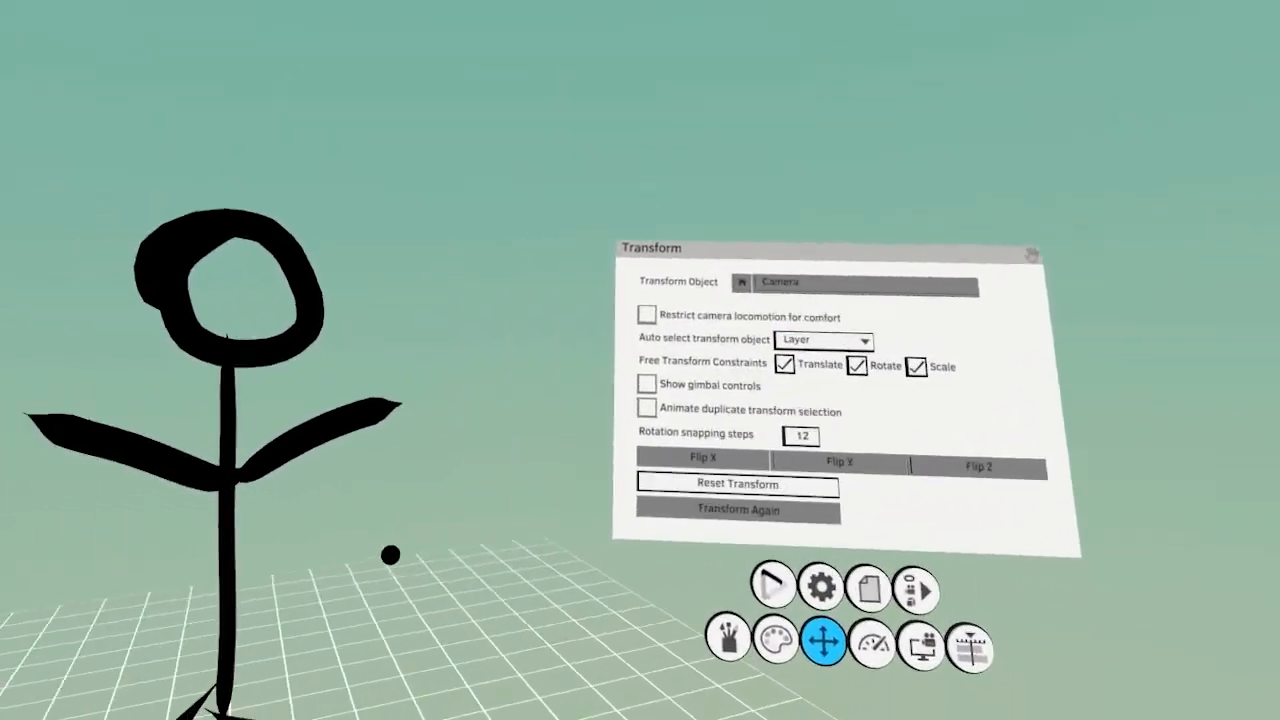
{"action": "left_click_drag", "start_coordinate": [389, 554], "coordinate": [535, 508]}
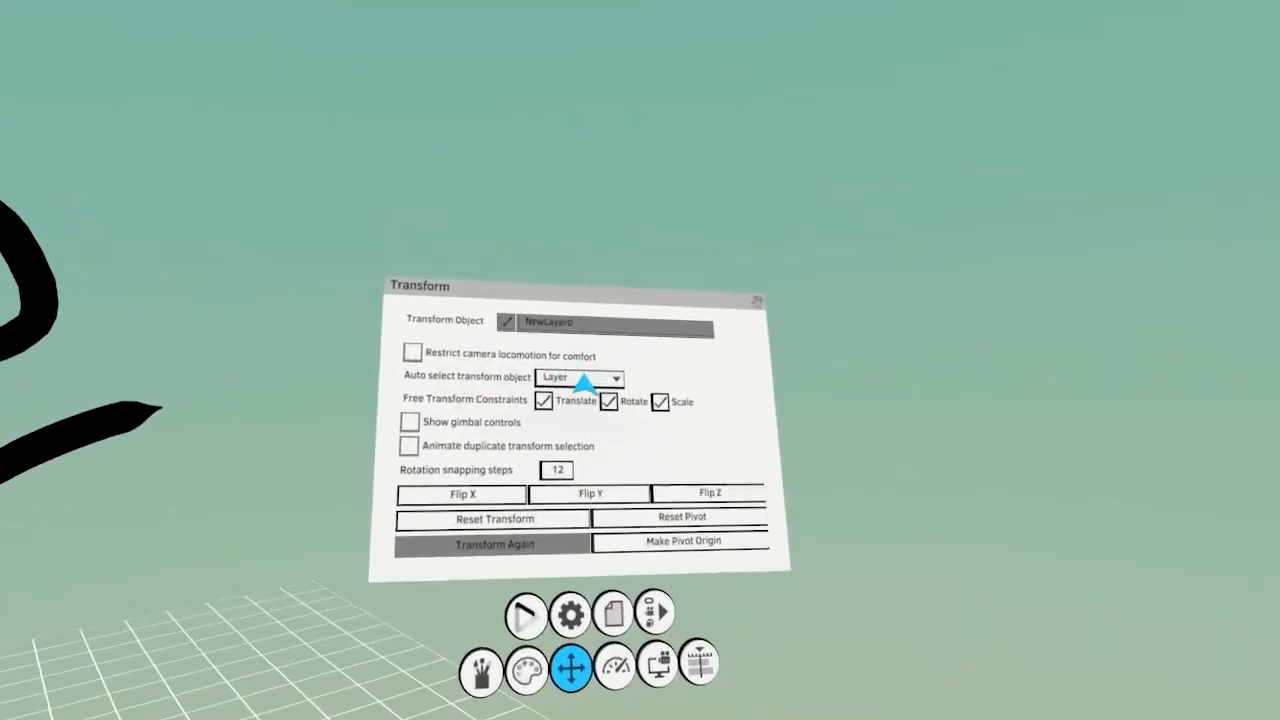
{"action": "left_click", "coordinate": [583, 383]}
{"action": "left_click_drag", "start_coordinate": [414, 440], "coordinate": [483, 540]}
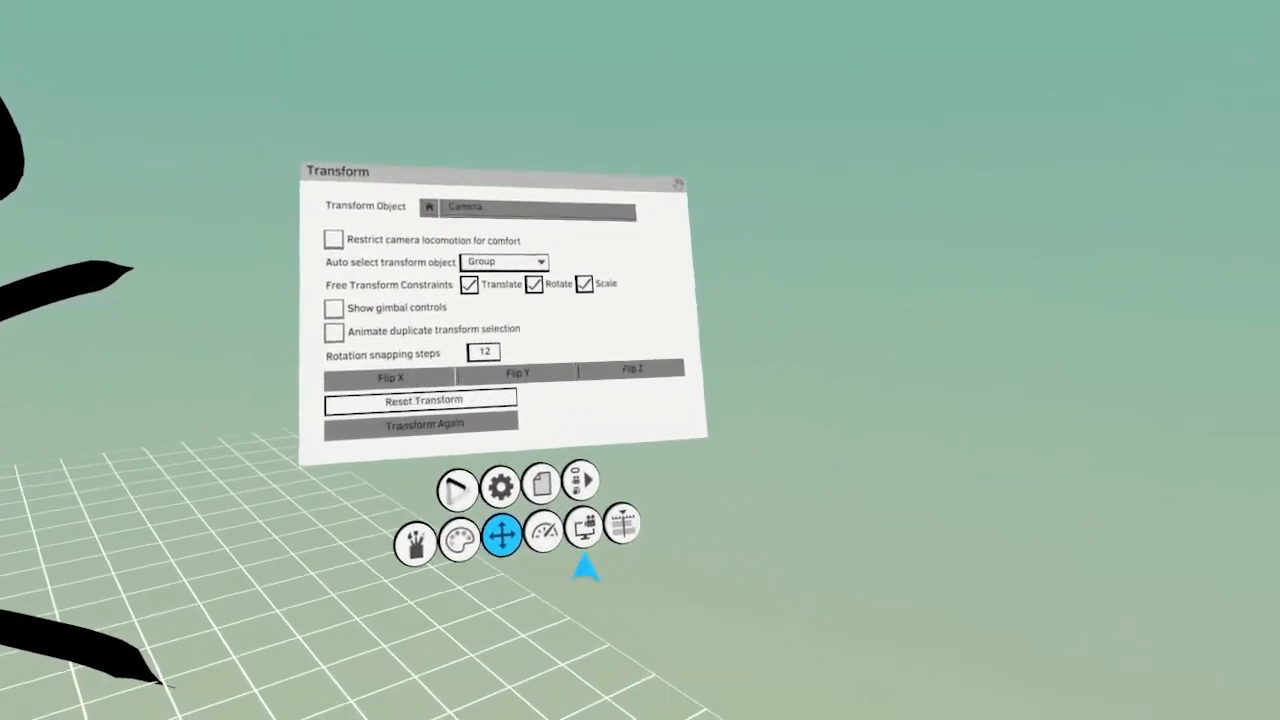
Create a new group and place NewLayer0 with the stick figure inside it
{"action": "left_click", "coordinate": [842, 650]}
{"action": "left_click", "coordinate": [452, 301]}
{"action": "left_click", "coordinate": [505, 420]}
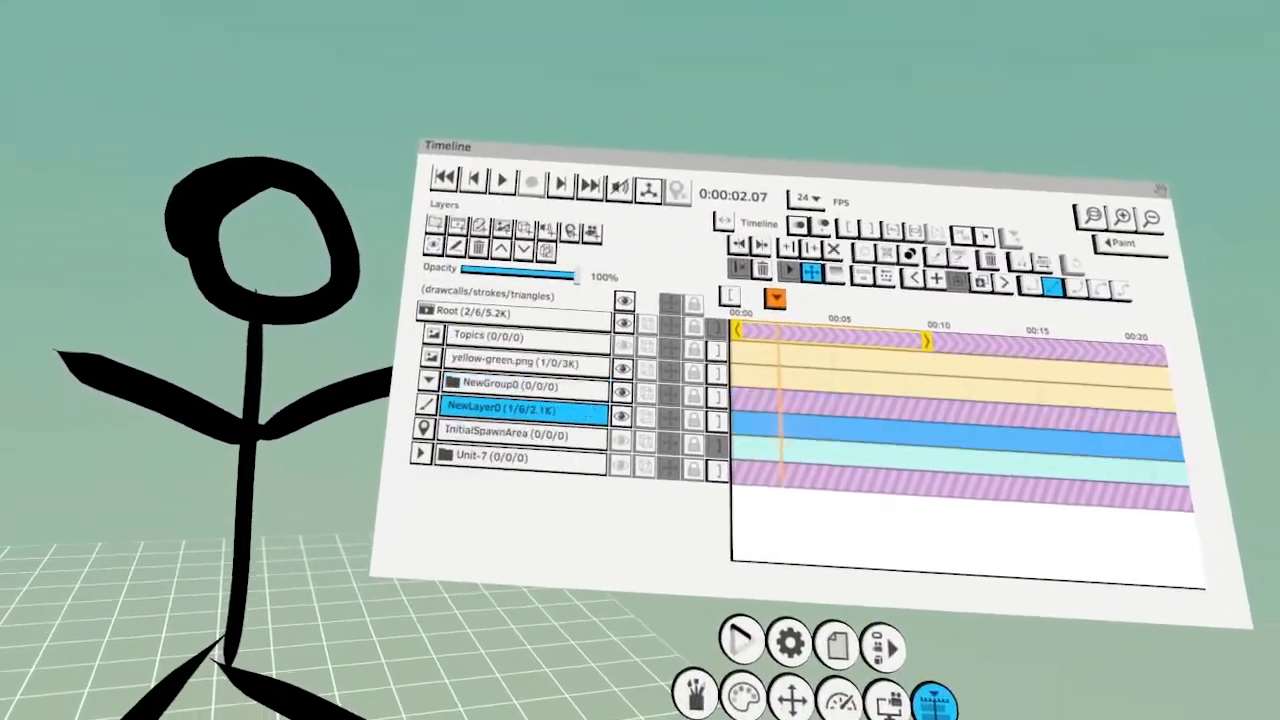
{"action": "left_click", "coordinate": [477, 277]}
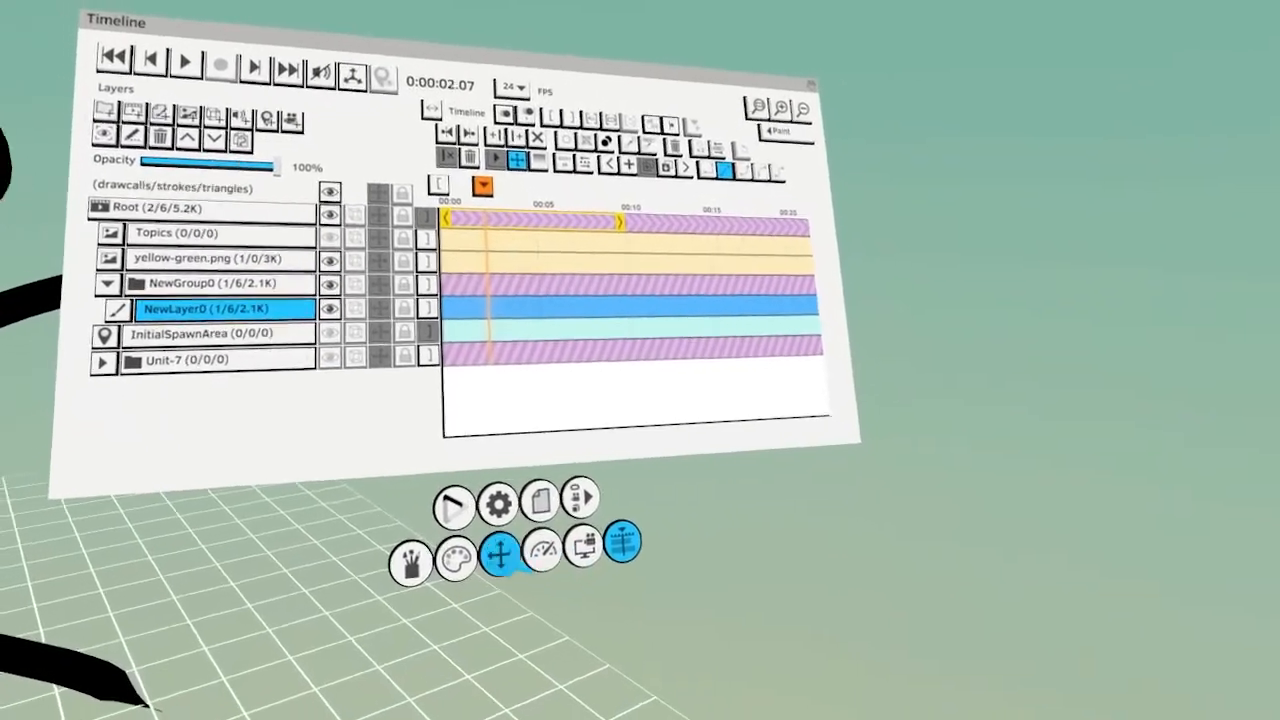
Park the transform settings above the drawing area and show the layer timeline alongside them
{"action": "left_click", "coordinate": [653, 620]}
{"action": "left_click_drag", "start_coordinate": [510, 168], "coordinate": [420, 30]}
{"action": "left_click", "coordinate": [643, 611]}
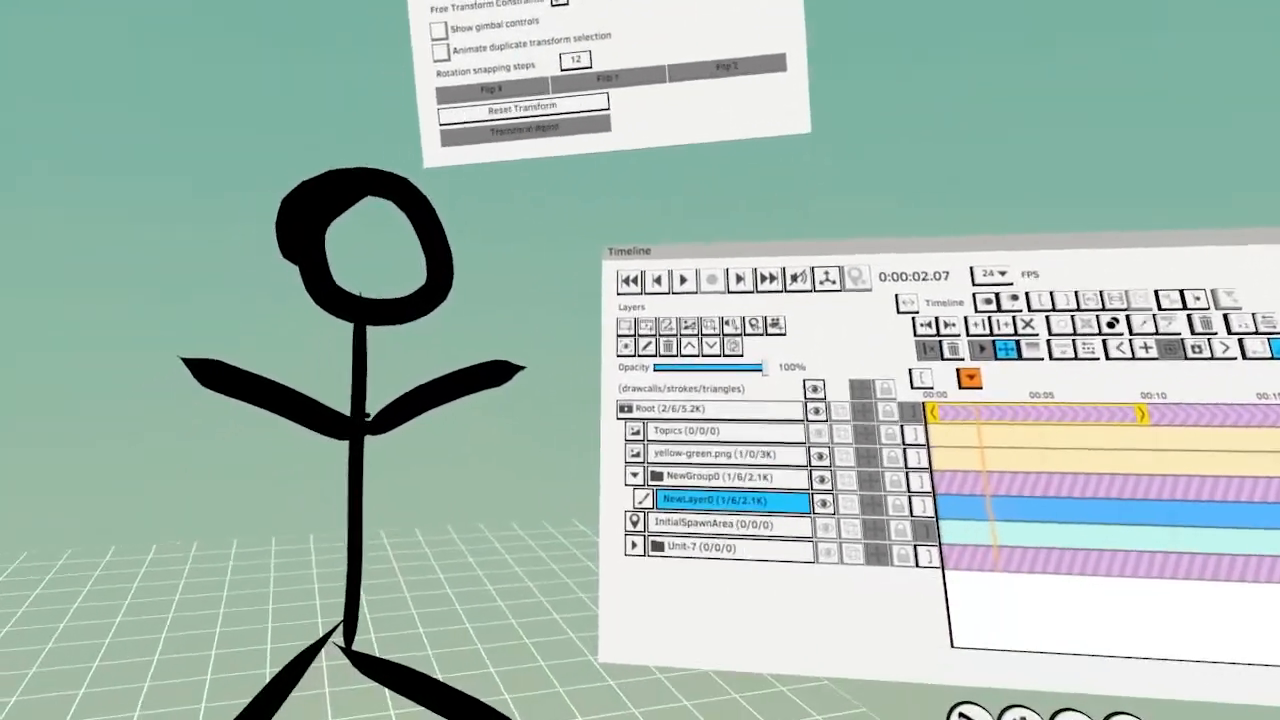
Select NewGroup0 and NewLayer0 in turn to try grabbing the stick figure, and undo a test stroke painted on its arm
{"action": "left_click", "coordinate": [618, 612]}
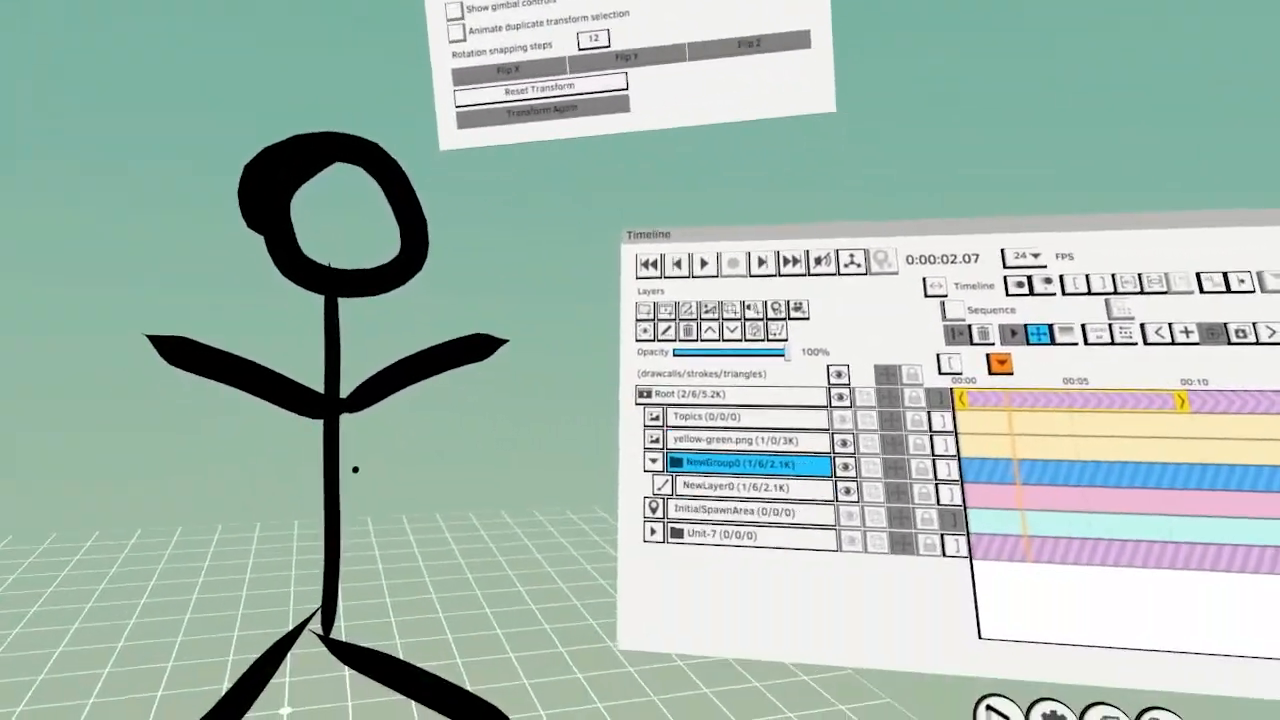
{"action": "left_click", "coordinate": [626, 446]}
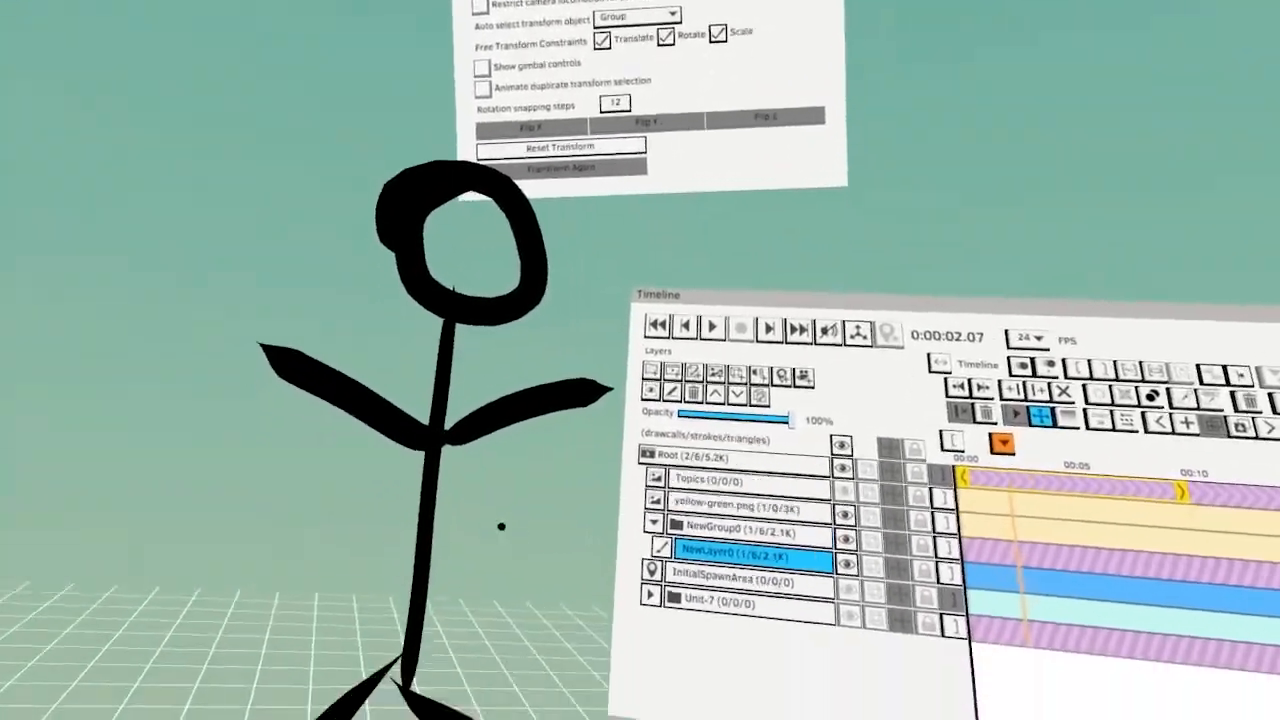
{"action": "left_click", "coordinate": [668, 619]}
{"action": "left_click_drag", "start_coordinate": [414, 386], "coordinate": [357, 400]}
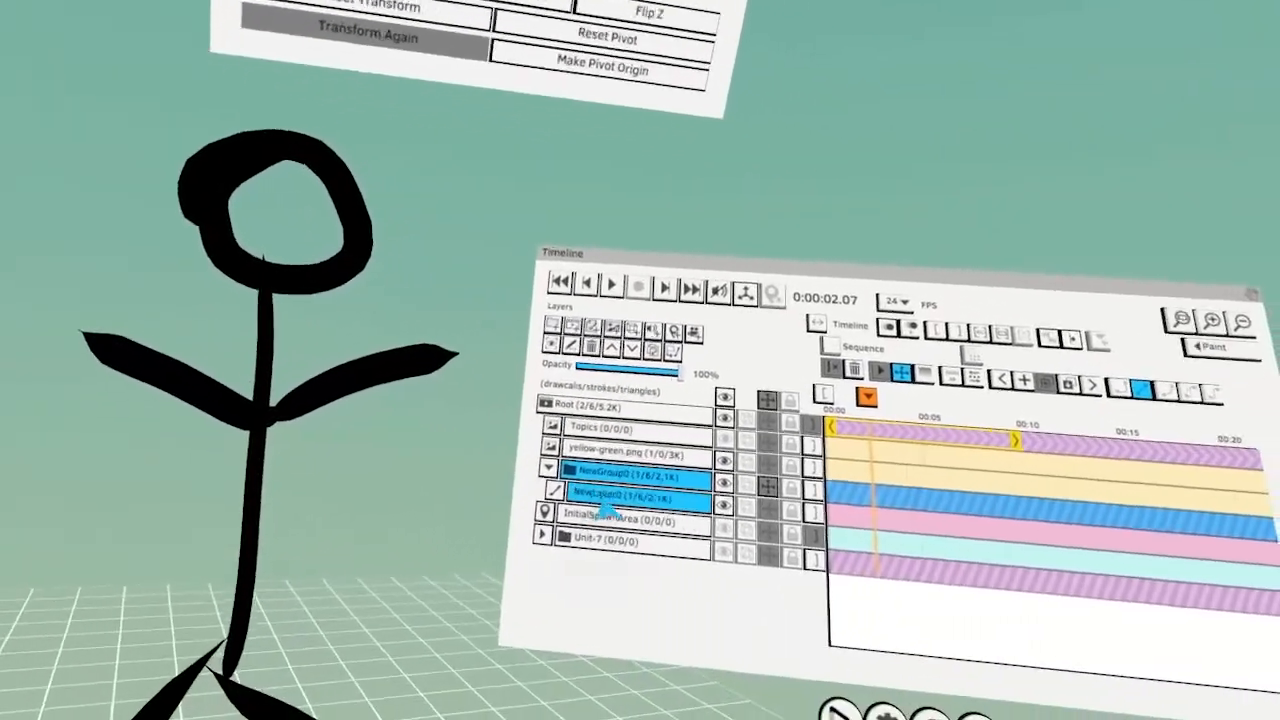
{"action": "left_click", "coordinate": [798, 590]}
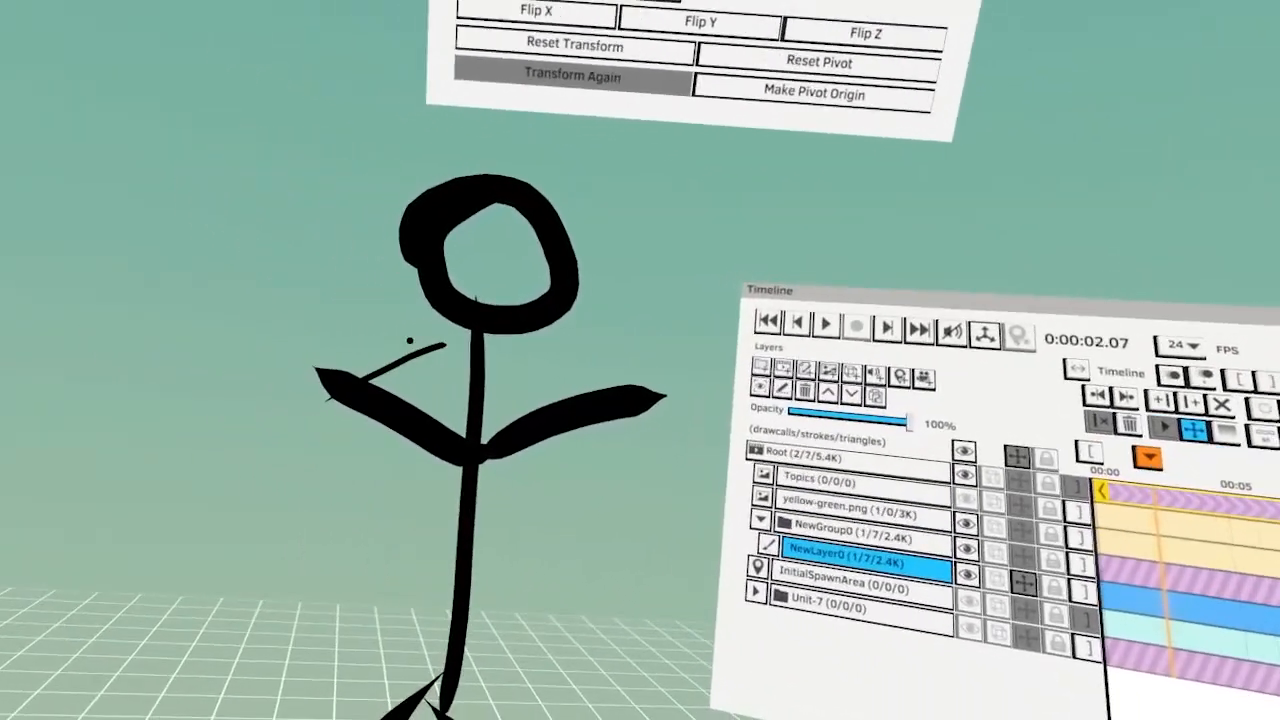
{"action": "key", "text": "ctrl+z"}
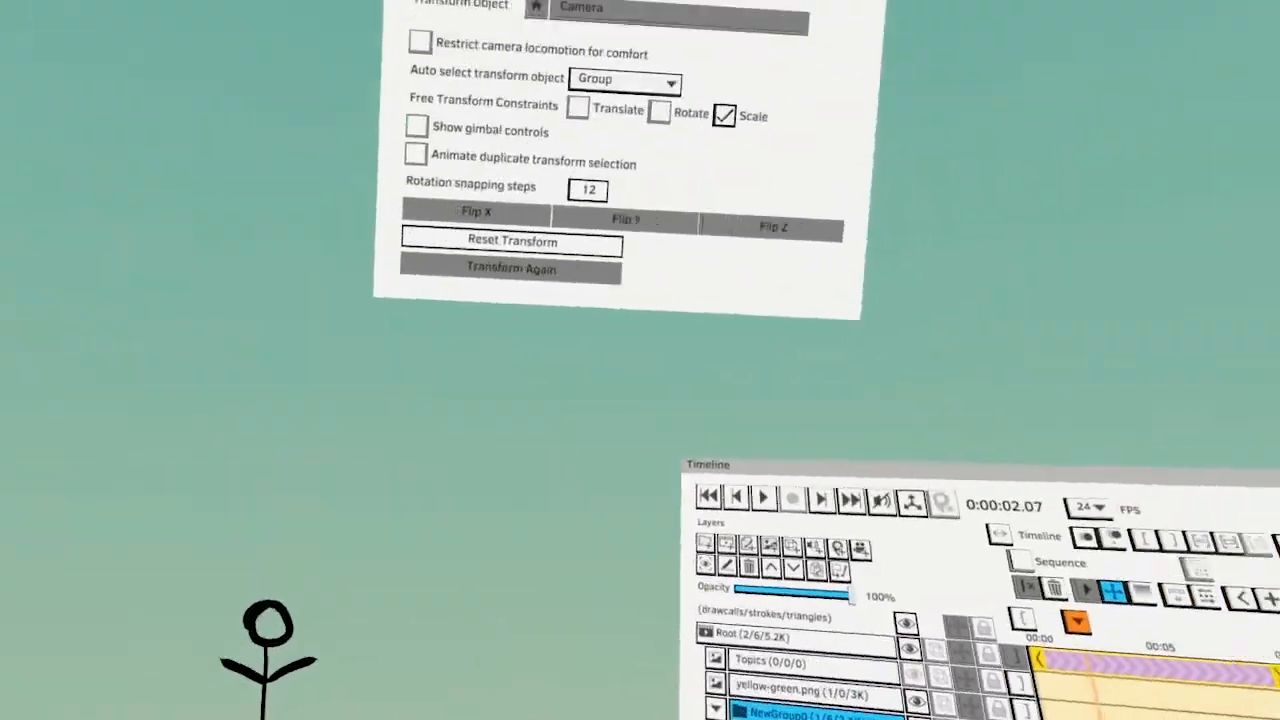
Delete NewGroup0 together with the stick figure layer and hide the Topics layer
{"action": "left_click", "coordinate": [557, 195]}
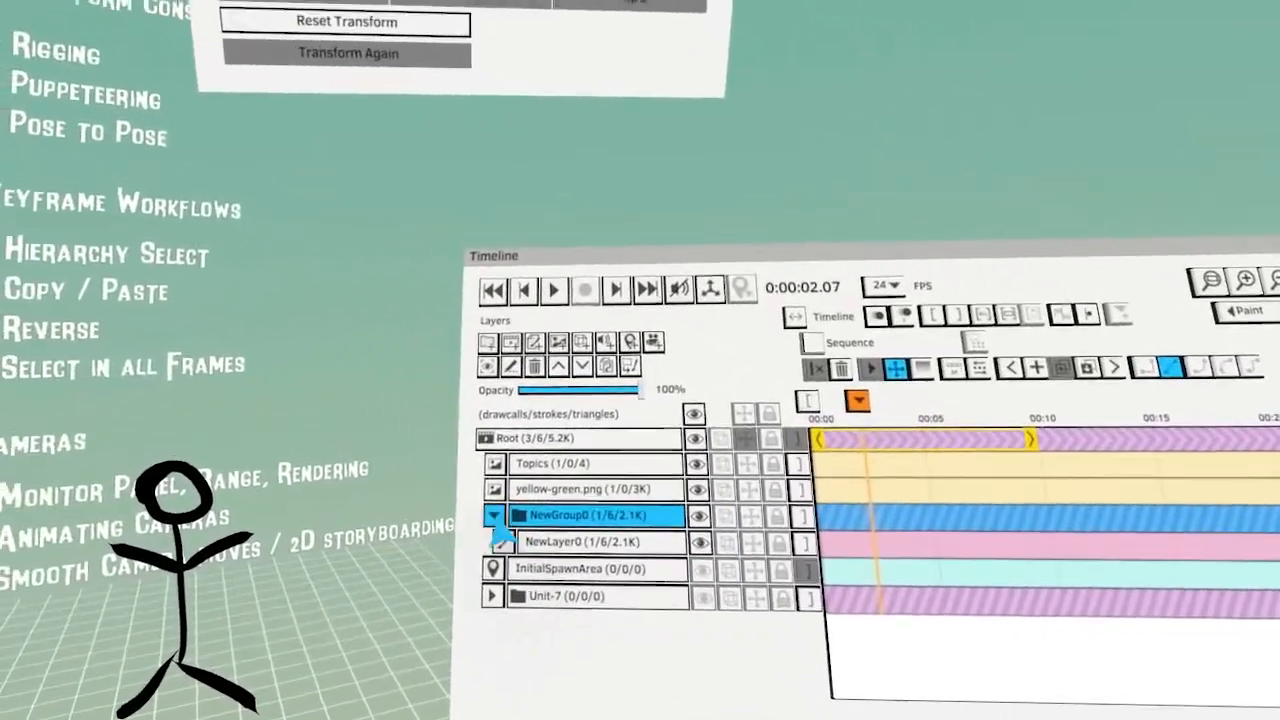
{"action": "left_click", "coordinate": [375, 478]}
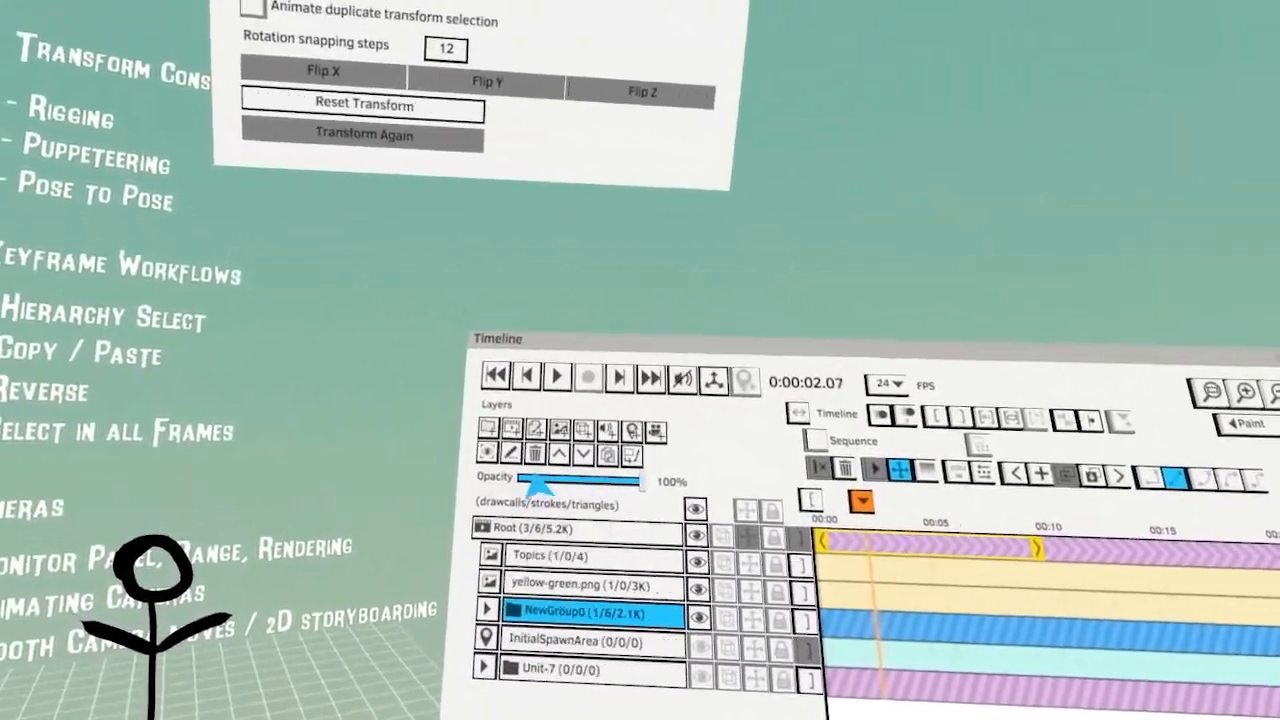
{"action": "left_click", "coordinate": [516, 401]}
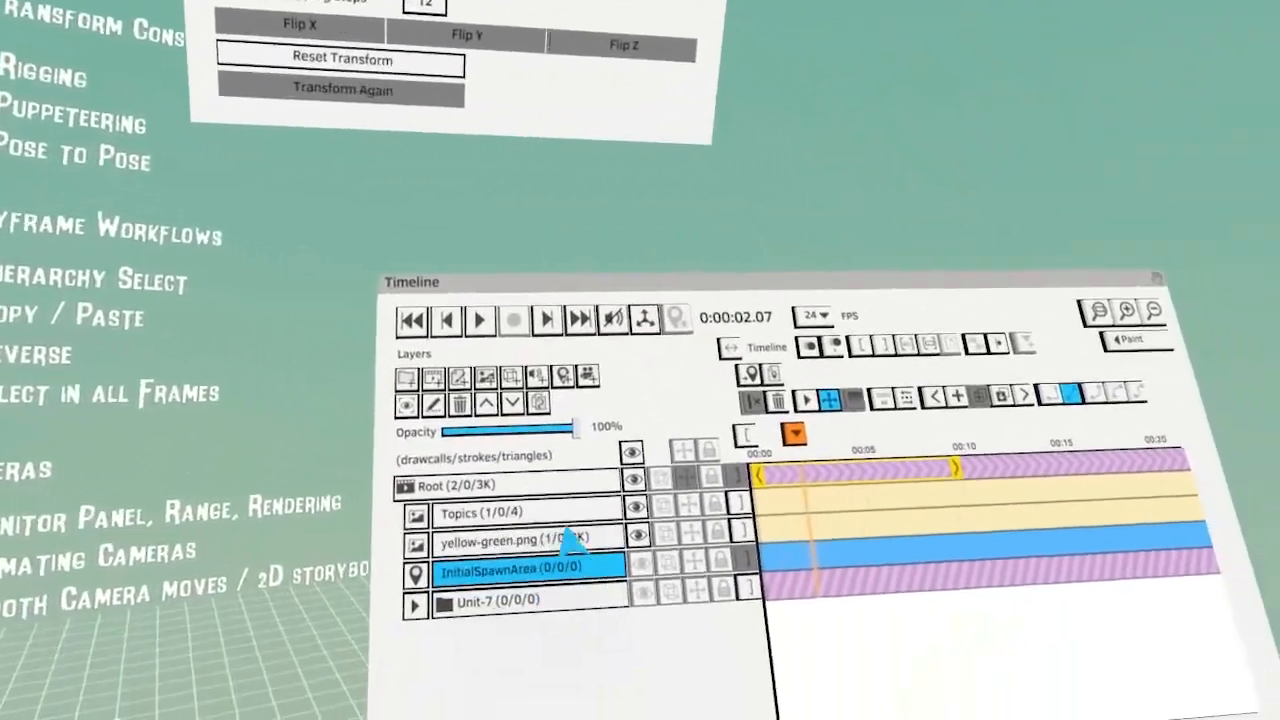
{"action": "left_click", "coordinate": [794, 539]}
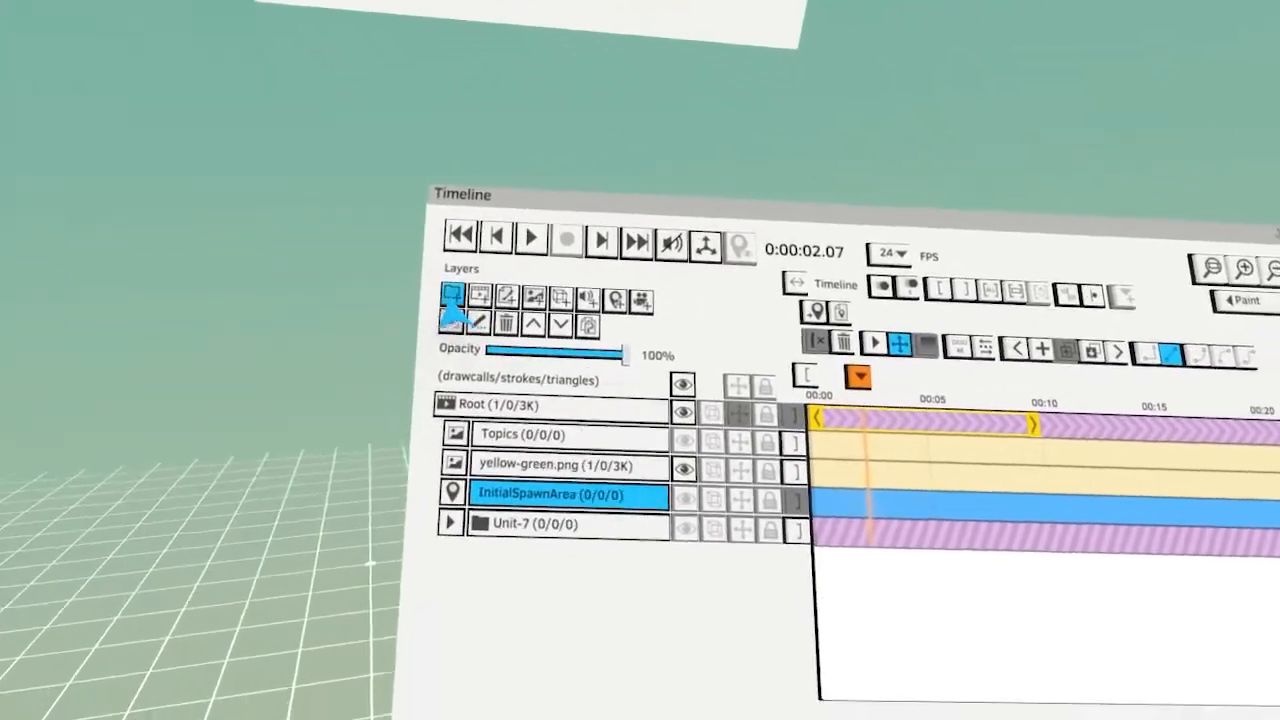
Create a new group named "Bot" and add a paint layer inside it
{"action": "left_click", "coordinate": [462, 362]}
{"action": "left_click", "coordinate": [467, 463]}
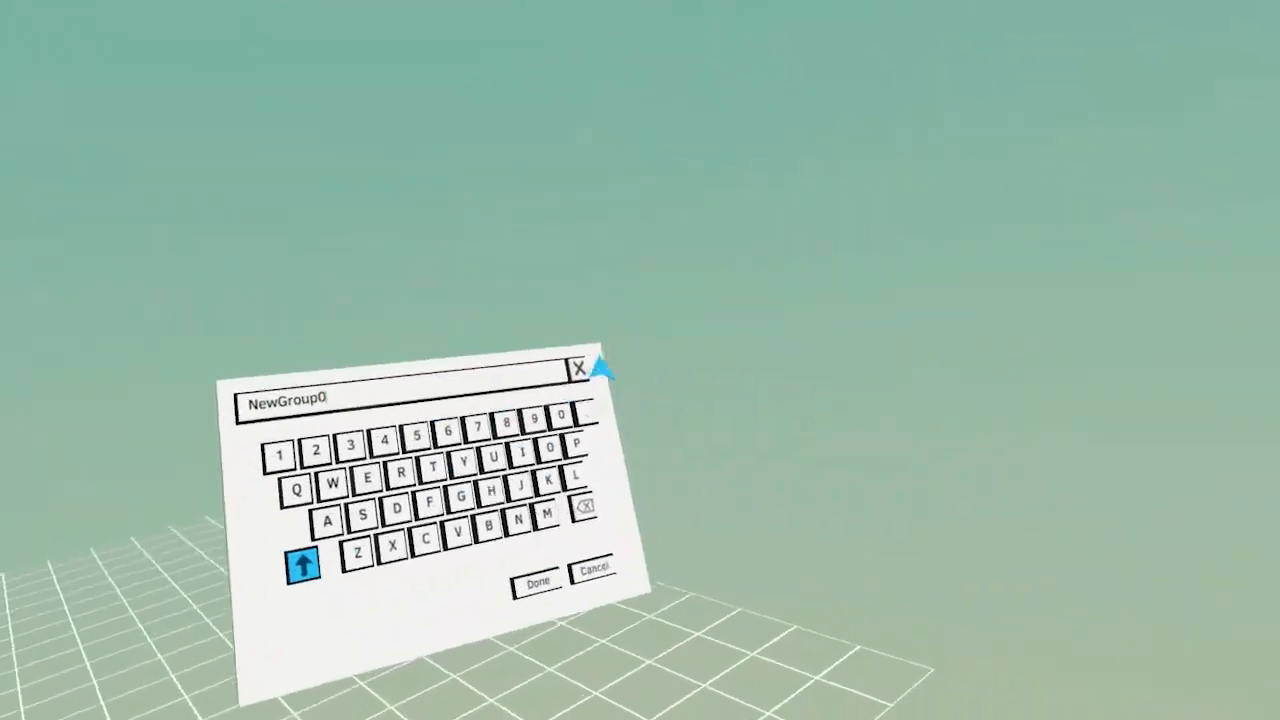
{"action": "left_click", "coordinate": [582, 367]}
{"action": "left_click", "coordinate": [535, 472]}
{"action": "left_click", "coordinate": [540, 405]}
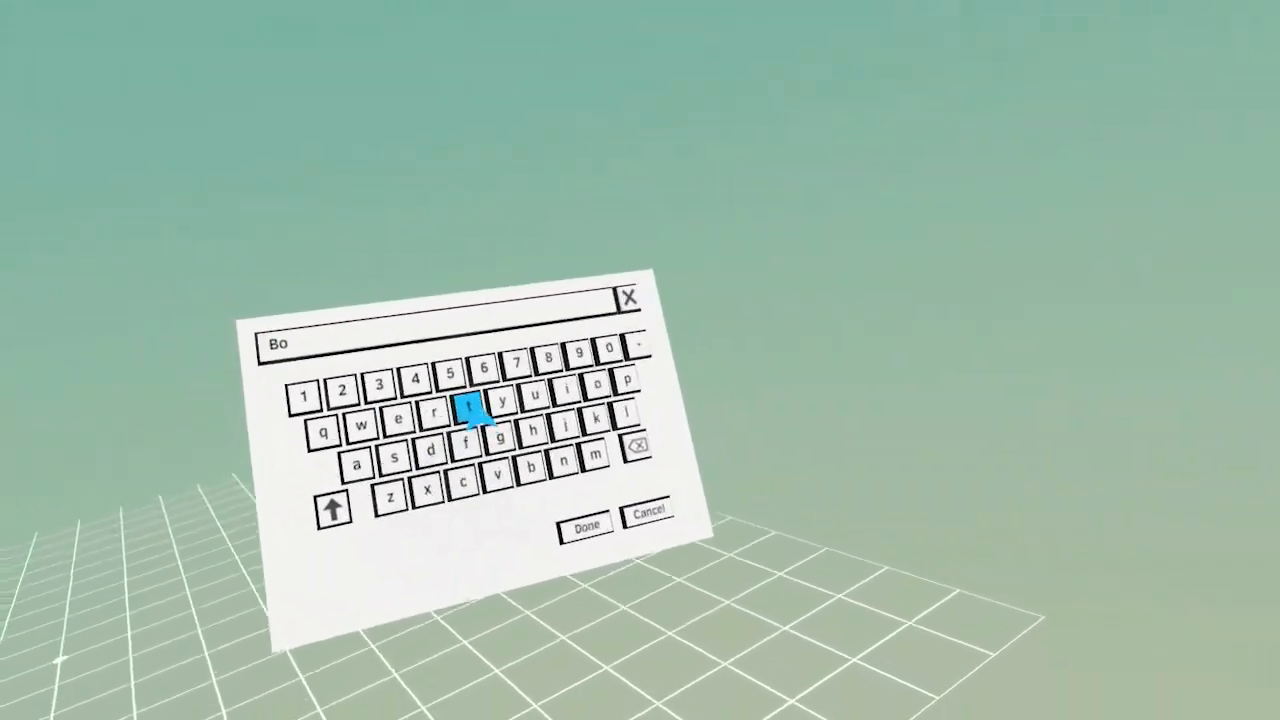
{"action": "left_click", "coordinate": [410, 425]}
{"action": "left_click", "coordinate": [527, 545]}
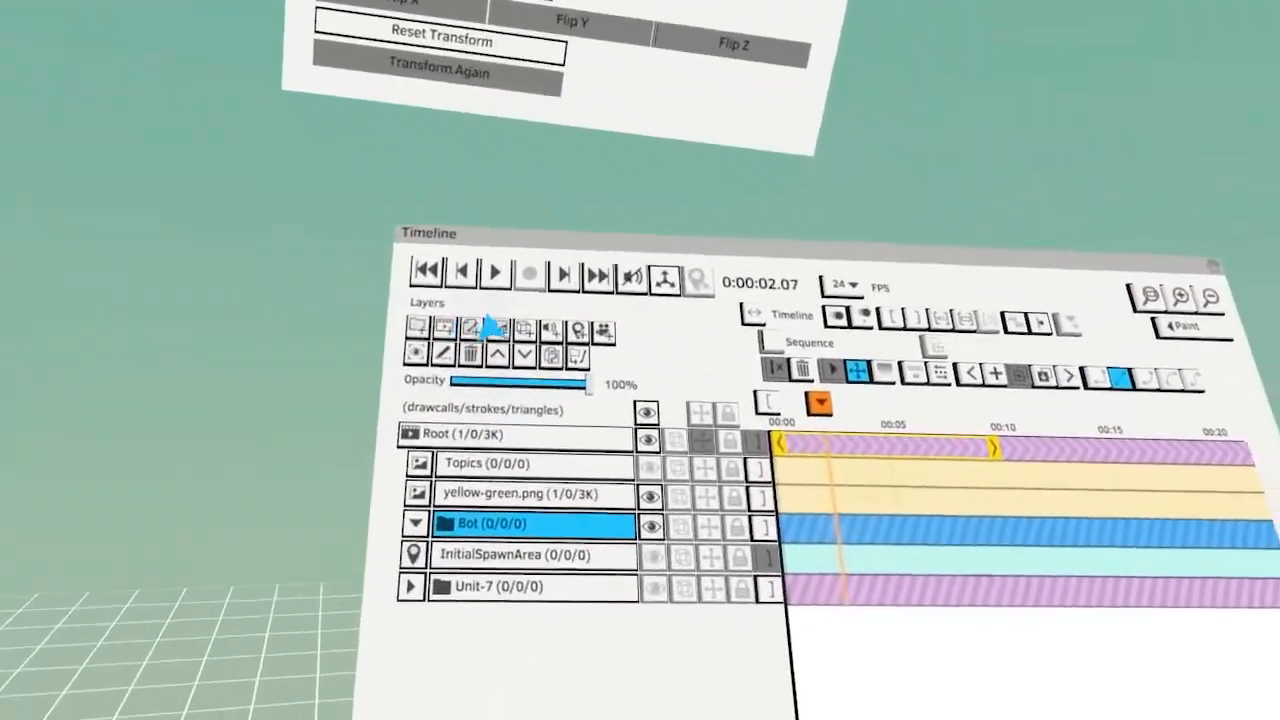
{"action": "left_click", "coordinate": [472, 328]}
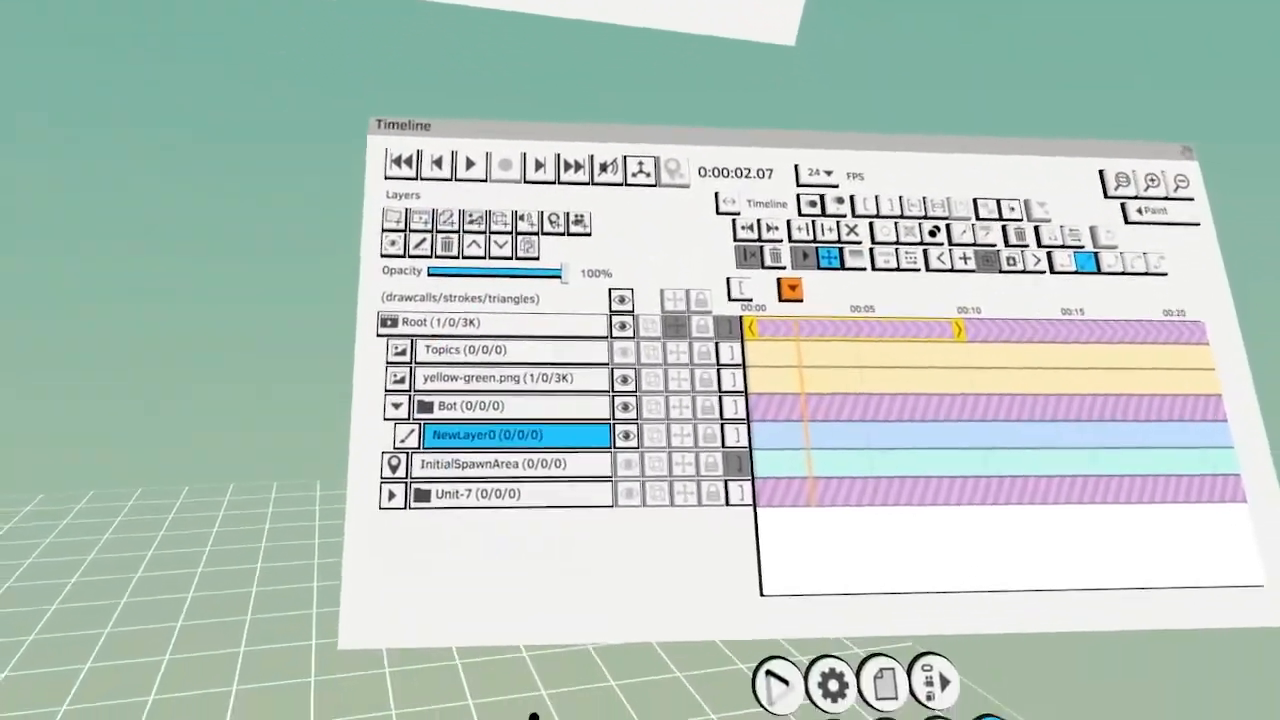
Paint a thick dark red oval outline for the robot's head on the new layer in the Bot group
{"action": "left_click", "coordinate": [406, 626]}
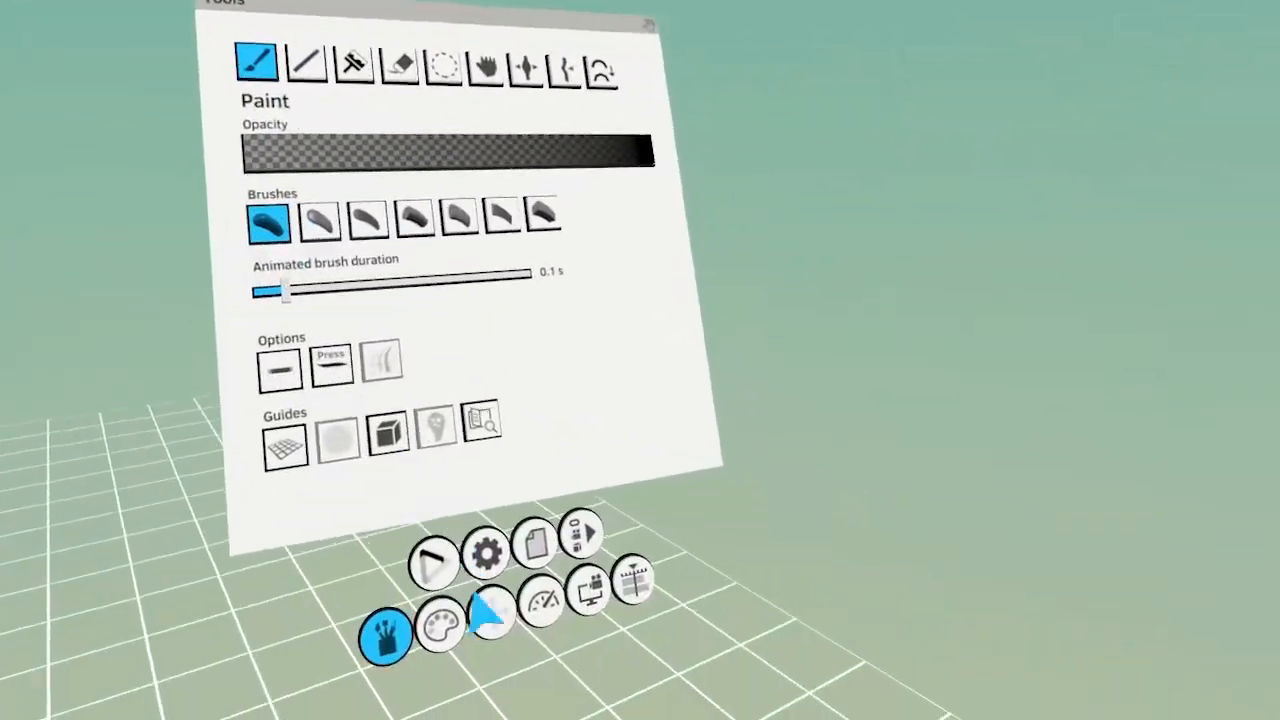
{"action": "left_click", "coordinate": [437, 626]}
{"action": "left_click", "coordinate": [614, 351]}
{"action": "left_click", "coordinate": [414, 657]}
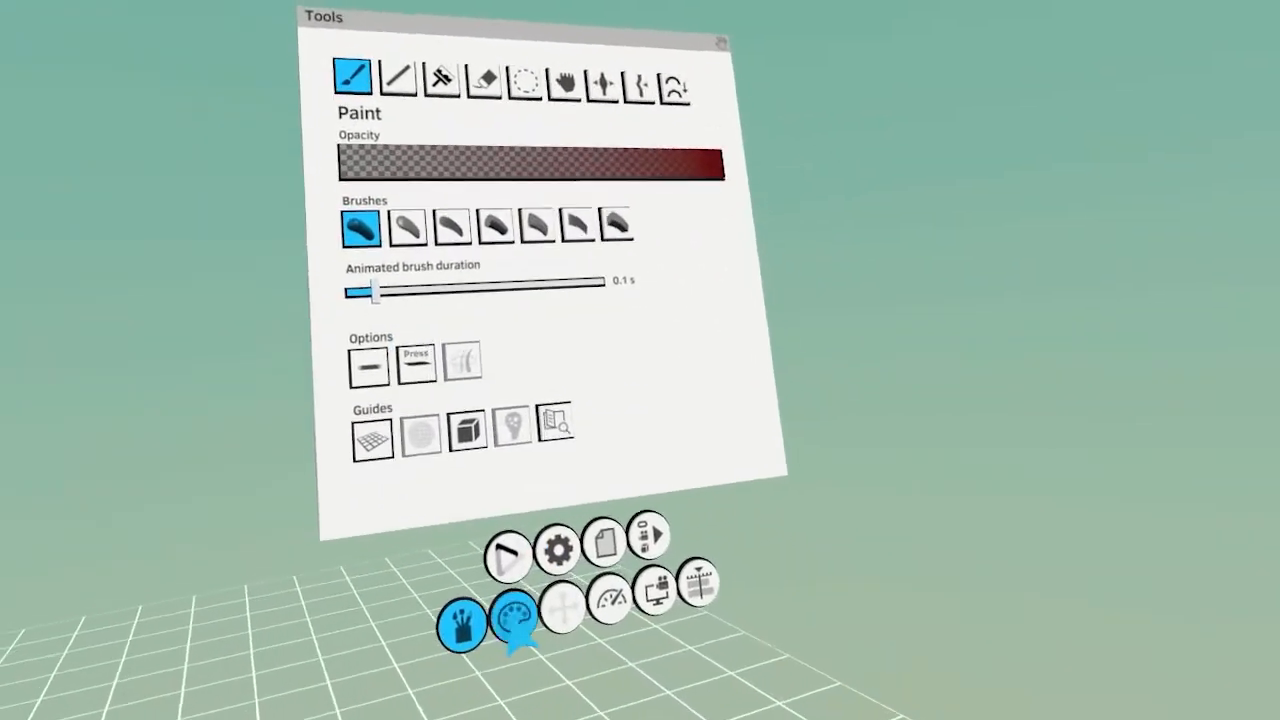
{"action": "left_click", "coordinate": [514, 626]}
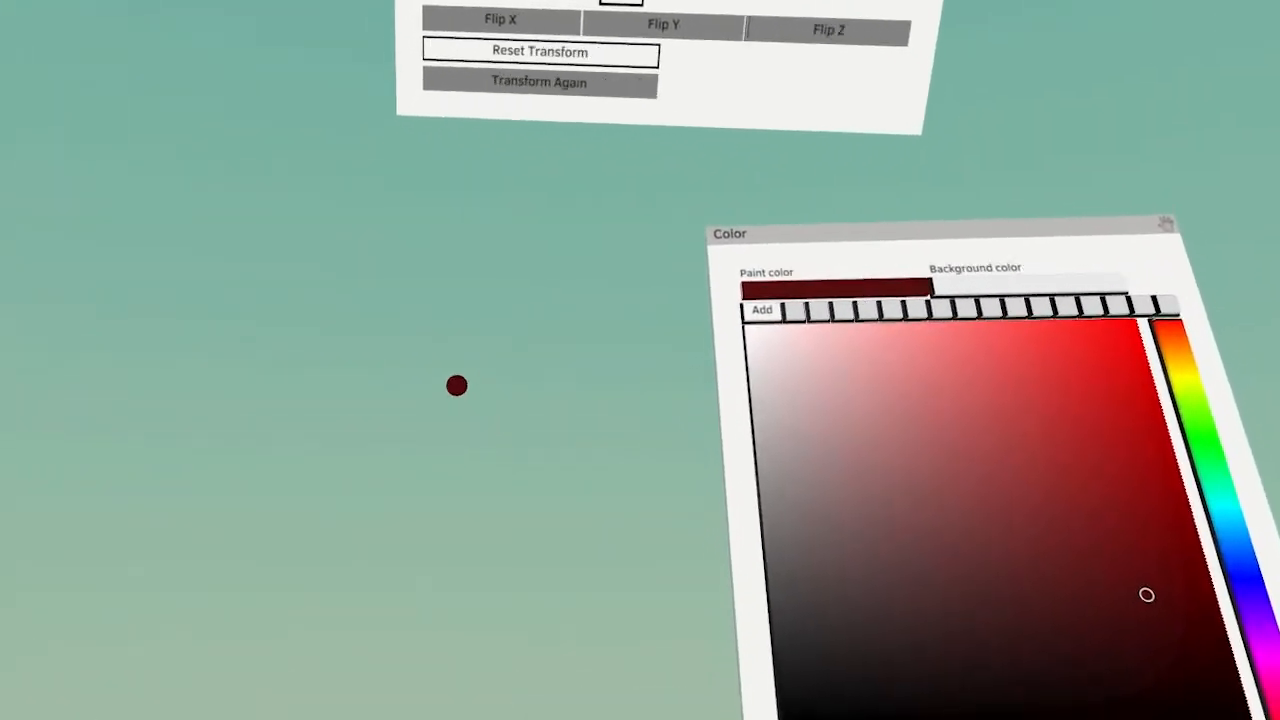
{"action": "mouse_move", "coordinate": [405, 330]}
{"action": "left_mouse_down"}
{"action": "mouse_move", "coordinate": [478, 508]}
{"action": "mouse_move", "coordinate": [551, 366]}
{"action": "mouse_move", "coordinate": [386, 343]}
{"action": "mouse_move", "coordinate": [300, 425]}
{"action": "left_mouse_up"}
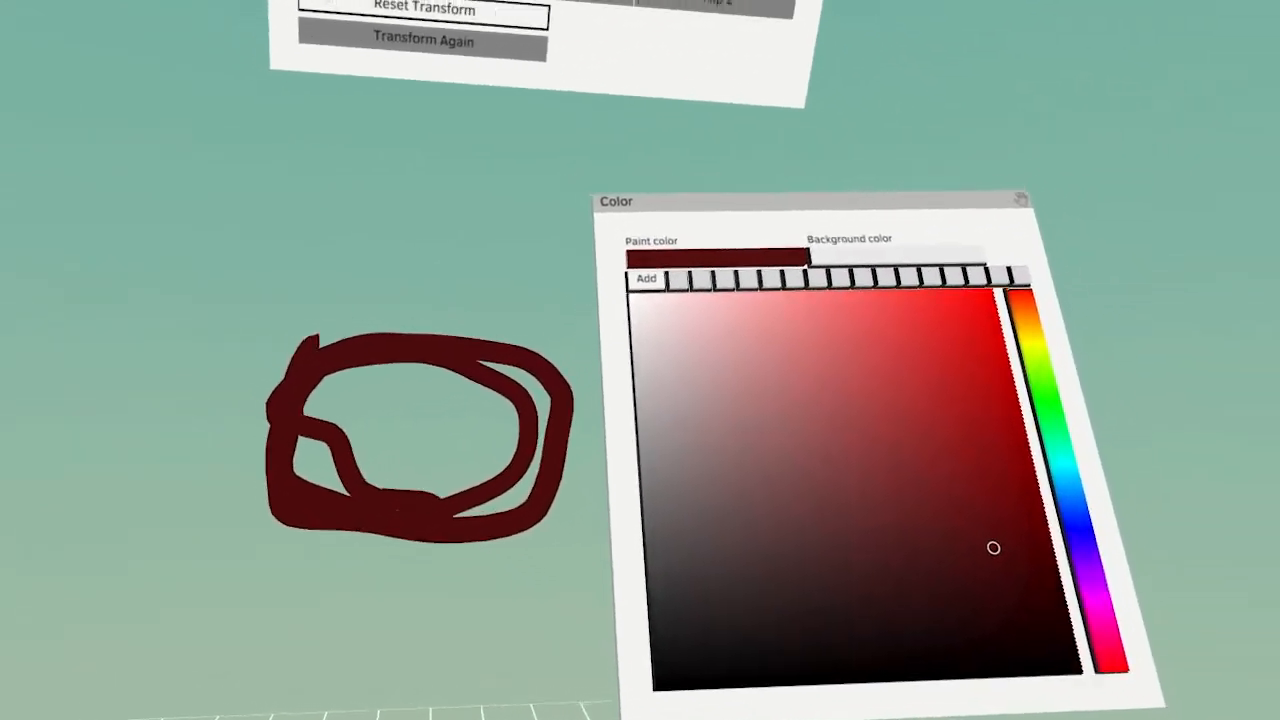
{"action": "mouse_move", "coordinate": [397, 508]}
{"action": "left_mouse_down"}
{"action": "mouse_move", "coordinate": [340, 365]}
{"action": "mouse_move", "coordinate": [395, 483]}
{"action": "left_mouse_up"}
Block in the inside of the red oval with dark brown-grey strokes and near-black strokes over them
{"action": "left_click", "coordinate": [762, 617]}
{"action": "left_click_drag", "start_coordinate": [414, 411], "coordinate": [364, 462]}
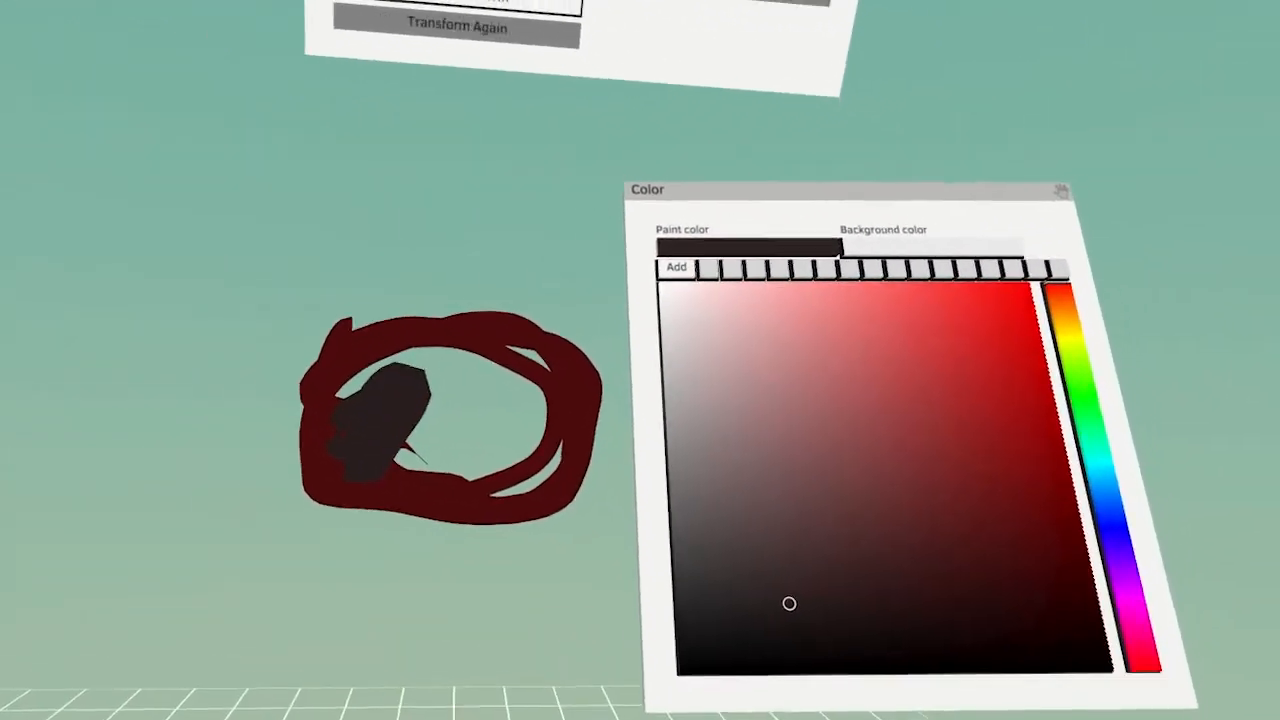
{"action": "left_click_drag", "start_coordinate": [400, 390], "coordinate": [425, 462]}
{"action": "mouse_move", "coordinate": [510, 420]}
{"action": "left_mouse_down"}
{"action": "mouse_move", "coordinate": [505, 480]}
{"action": "mouse_move", "coordinate": [530, 390]}
{"action": "left_mouse_up"}
{"action": "left_click", "coordinate": [722, 636]}
{"action": "left_click_drag", "start_coordinate": [420, 380], "coordinate": [475, 455]}
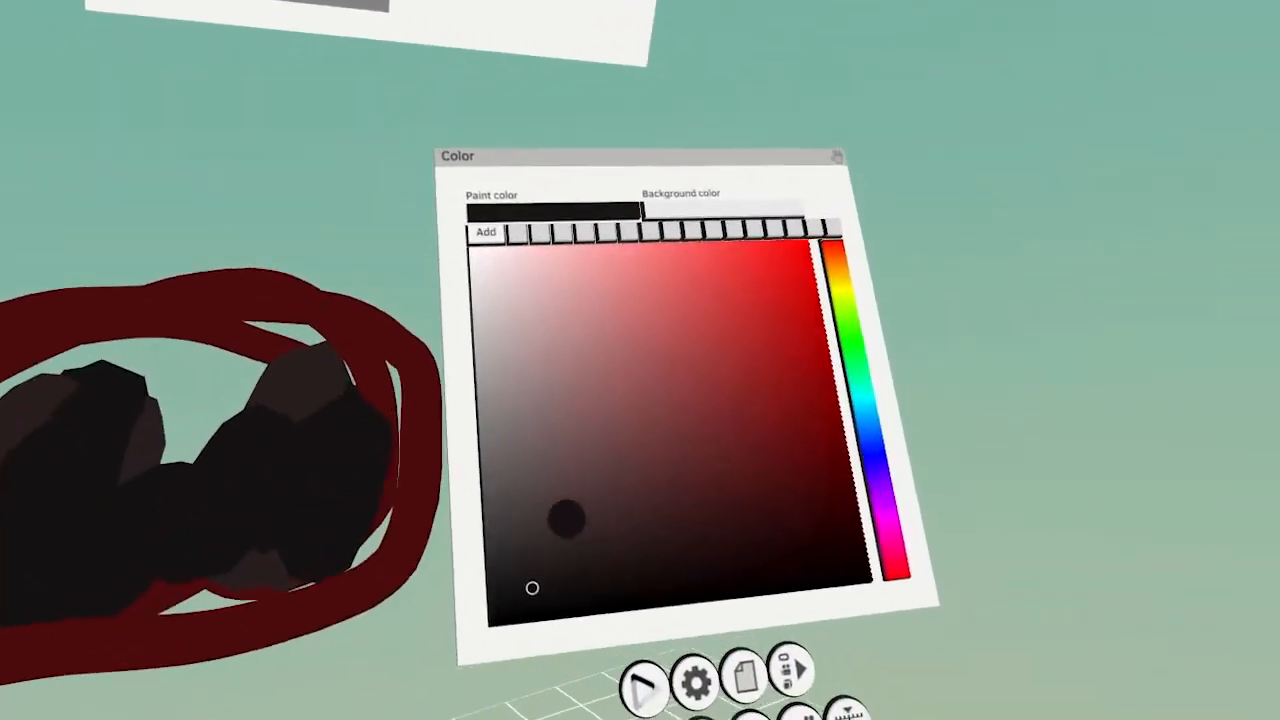
Paint a near-black ring and a grey ring around the eye area, with lighter grey highlight strokes
{"action": "left_click", "coordinate": [482, 503]}
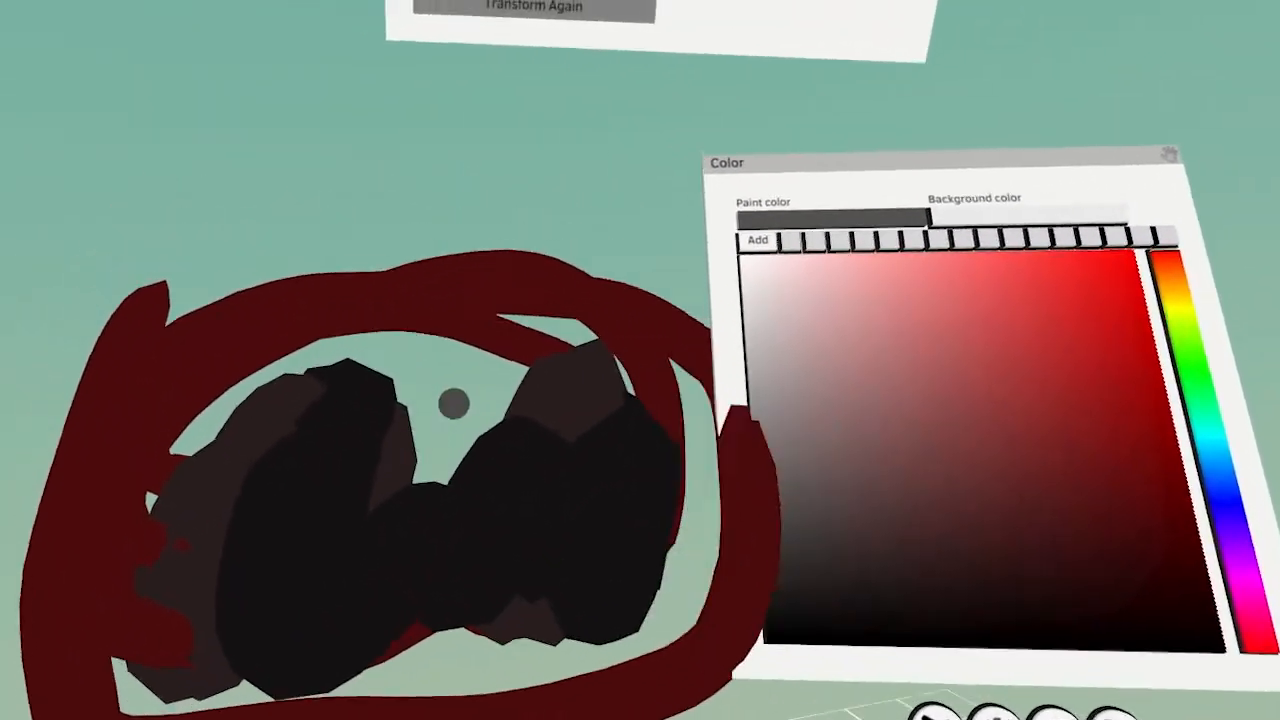
{"action": "mouse_move", "coordinate": [449, 323]}
{"action": "left_mouse_down"}
{"action": "mouse_move", "coordinate": [291, 523]}
{"action": "mouse_move", "coordinate": [438, 303]}
{"action": "mouse_move", "coordinate": [343, 320]}
{"action": "mouse_move", "coordinate": [375, 455]}
{"action": "left_mouse_up"}
{"action": "left_click", "coordinate": [580, 531]}
{"action": "left_click", "coordinate": [600, 454]}
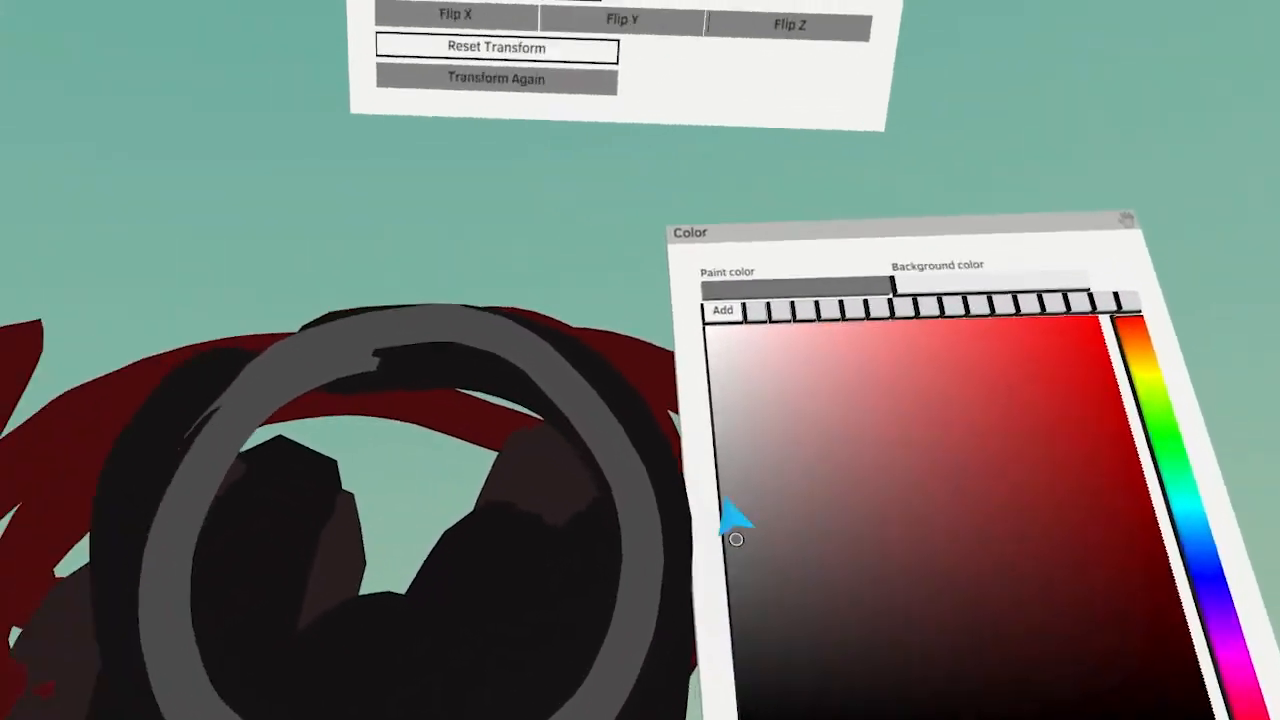
{"action": "mouse_move", "coordinate": [417, 331]}
{"action": "left_mouse_down"}
{"action": "mouse_move", "coordinate": [186, 371]}
{"action": "mouse_move", "coordinate": [130, 520]}
{"action": "left_mouse_up"}
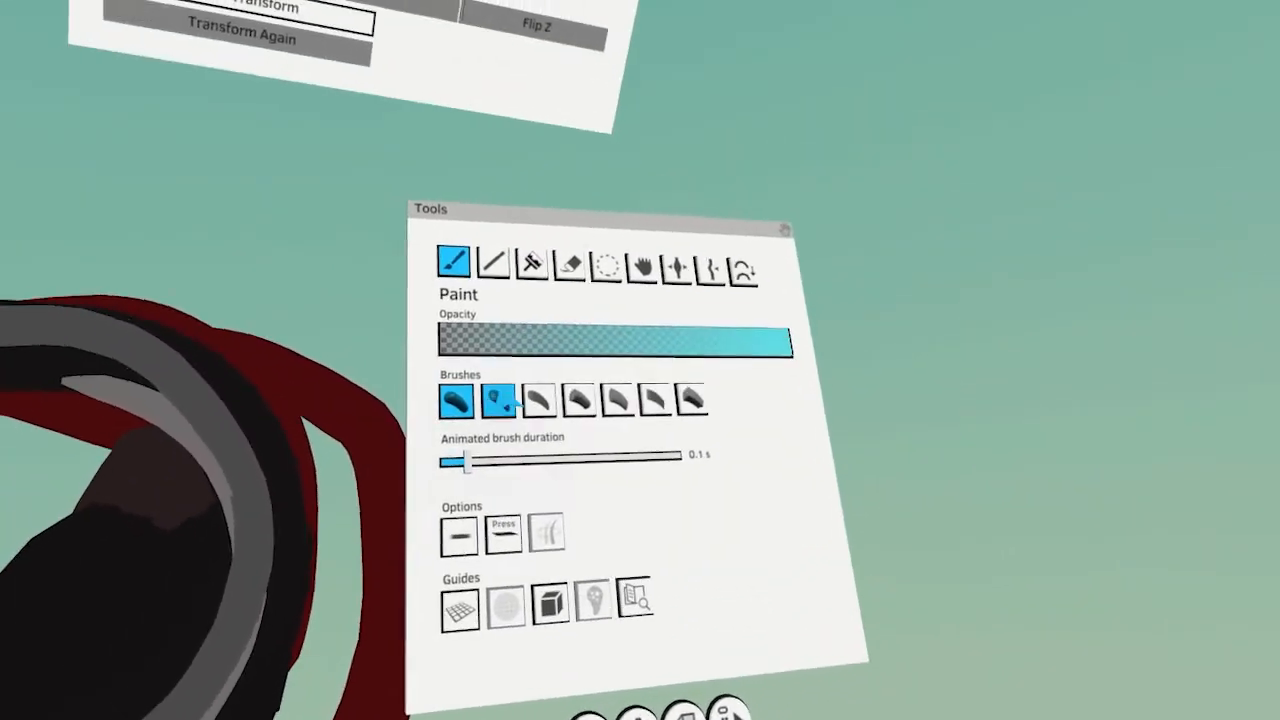
Paint a solid cyan disc inside the grey ring and a black pupil at its centre
{"action": "left_click", "coordinate": [505, 402]}
{"action": "left_click", "coordinate": [409, 437]}
{"action": "left_click", "coordinate": [835, 220]}
{"action": "left_click", "coordinate": [991, 213]}
{"action": "left_click", "coordinate": [557, 523]}
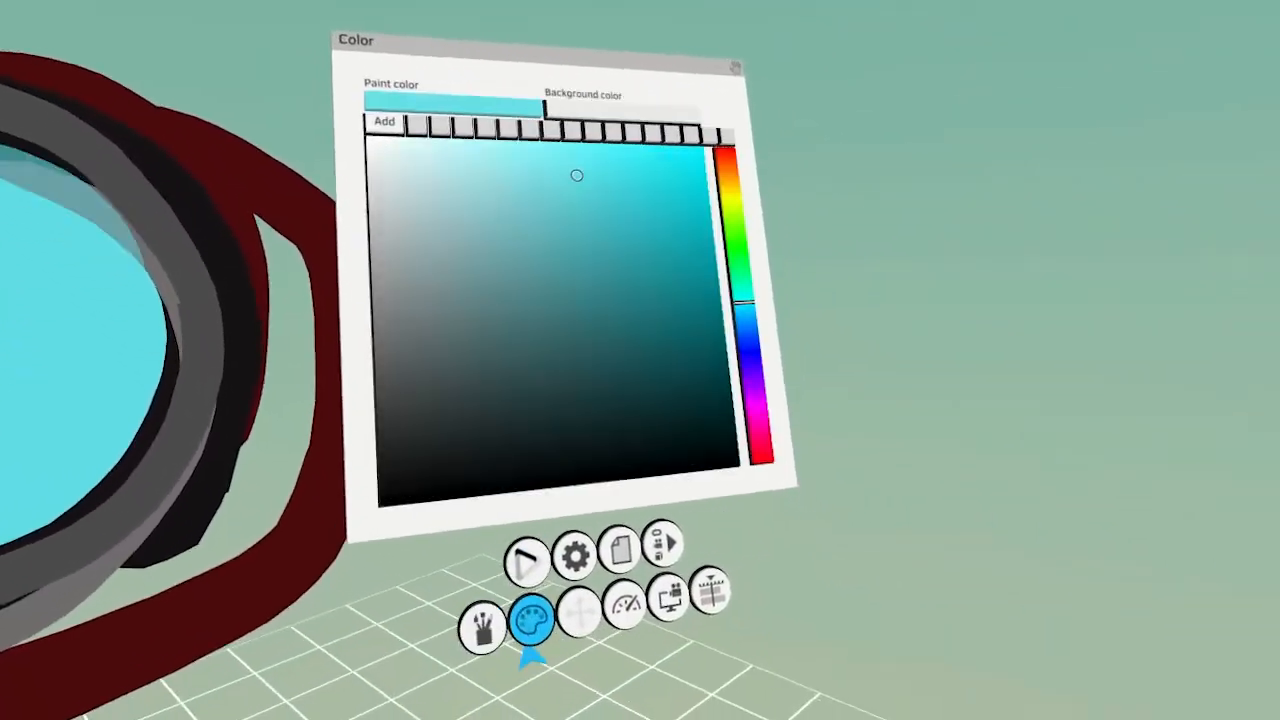
{"action": "left_click", "coordinate": [382, 502]}
{"action": "left_click", "coordinate": [457, 432]}
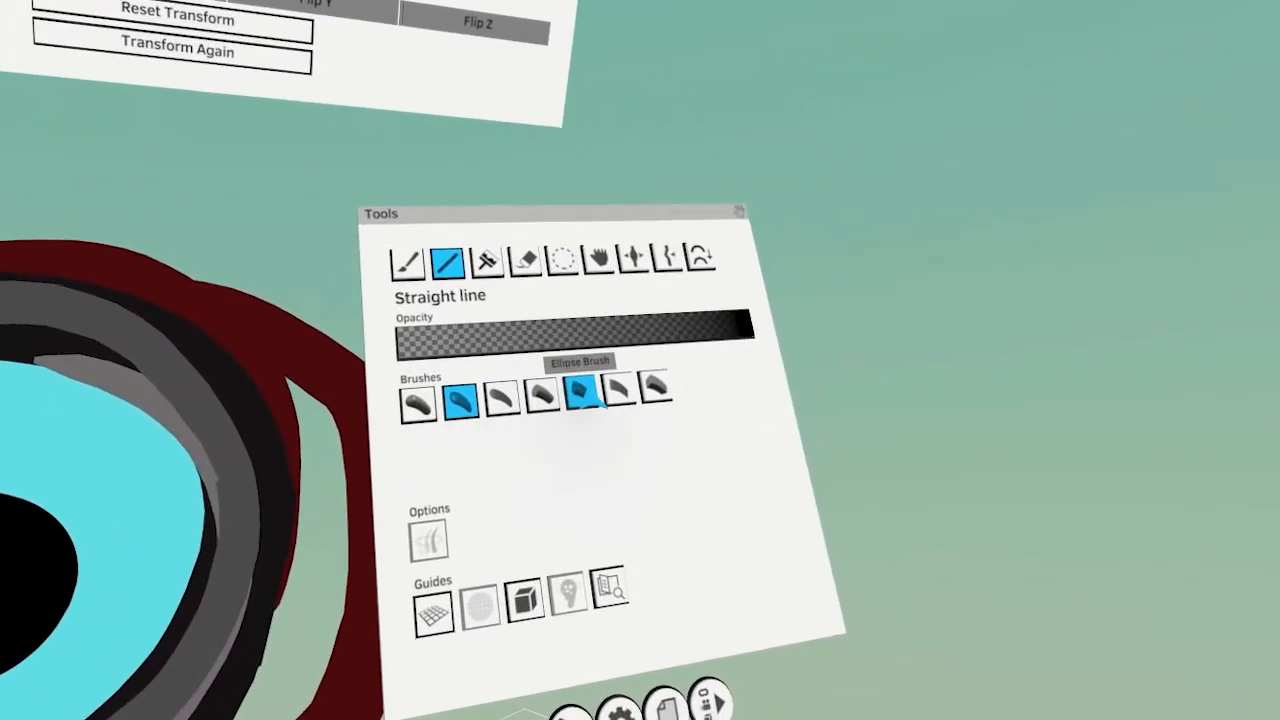
Draw a wide grey eyelid across the upper part of the eye with the straight line tool and the Ellipse Brush
{"action": "left_click", "coordinate": [618, 390]}
{"action": "left_click", "coordinate": [602, 398]}
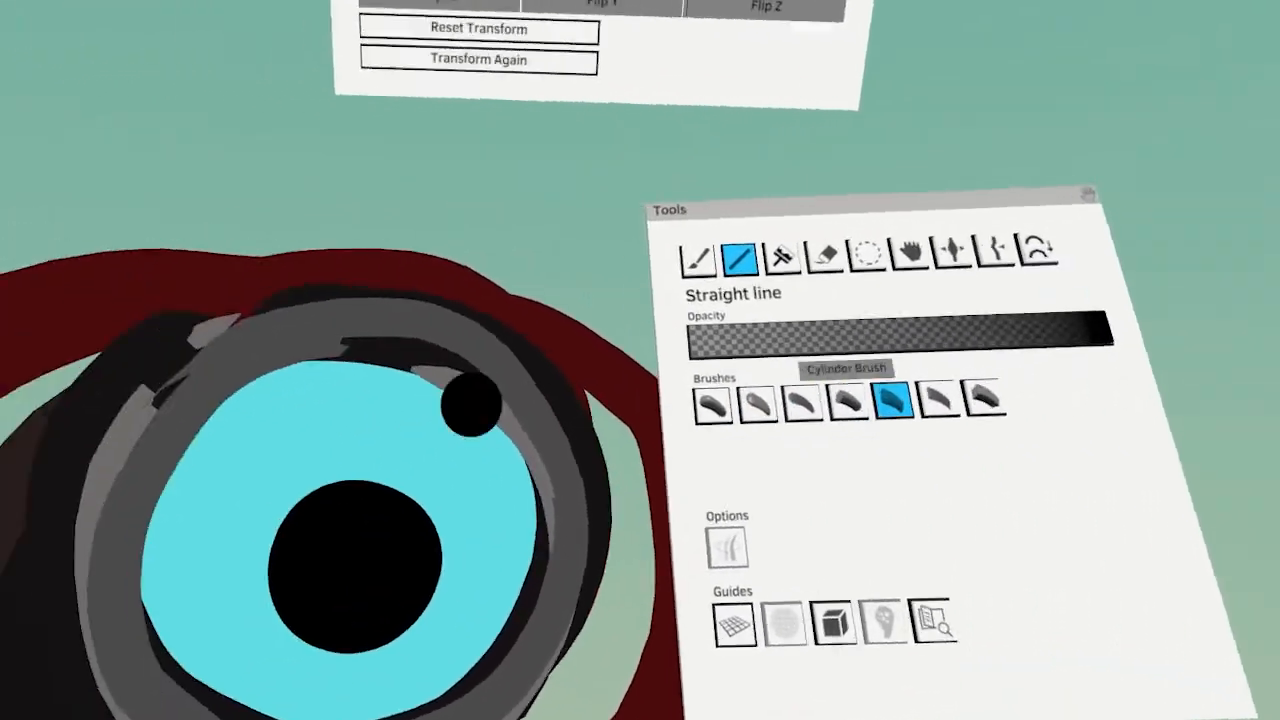
{"action": "left_click", "coordinate": [372, 426]}
{"action": "left_click_drag", "start_coordinate": [260, 425], "coordinate": [545, 400]}
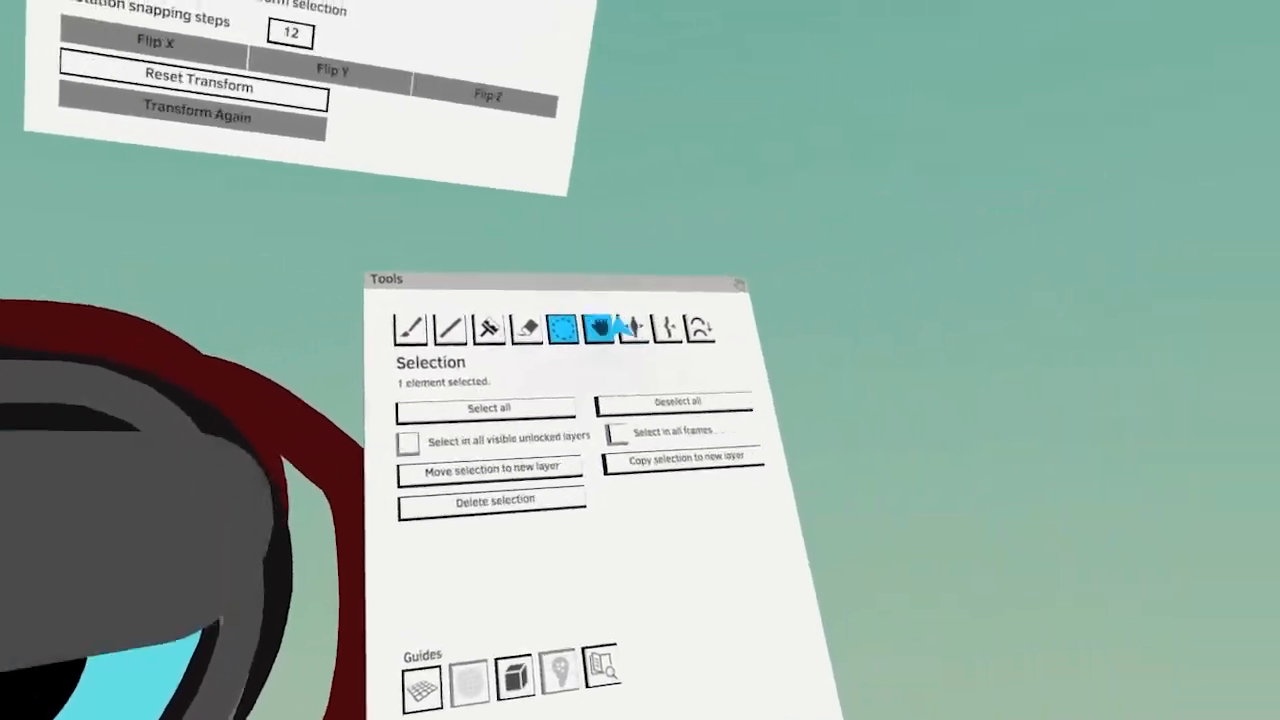
Paint near-black neck cables below the head, grey strokes at their base, and a dark red torso tapering towards the neck
{"action": "left_click", "coordinate": [915, 245]}
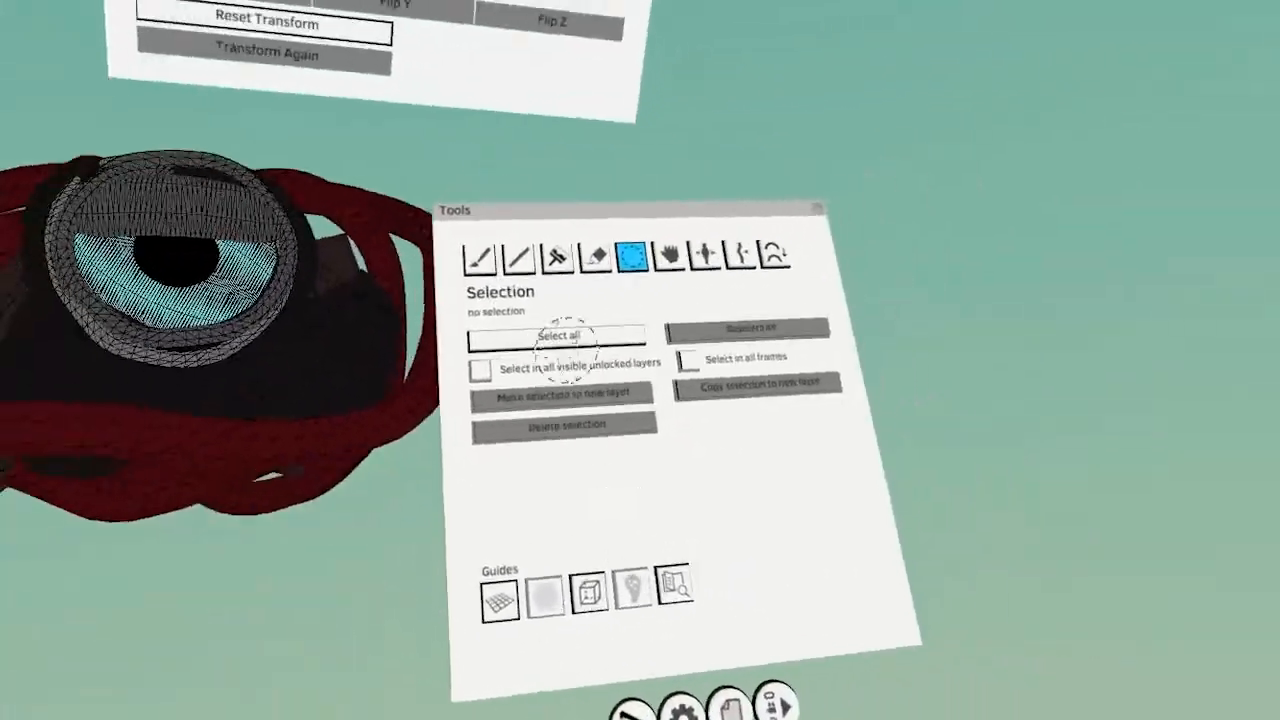
{"action": "left_click", "coordinate": [480, 258]}
{"action": "left_click", "coordinate": [583, 380]}
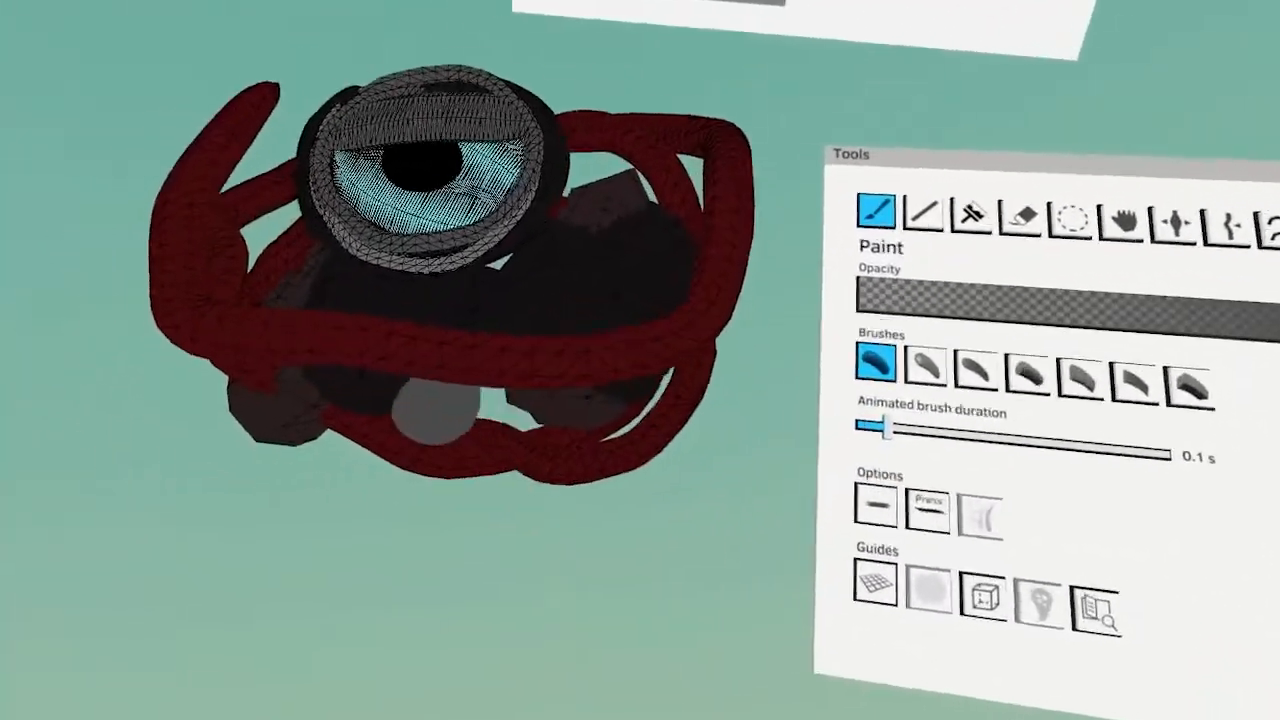
{"action": "left_click_drag", "start_coordinate": [429, 306], "coordinate": [400, 568]}
{"action": "left_click_drag", "start_coordinate": [446, 383], "coordinate": [423, 625]}
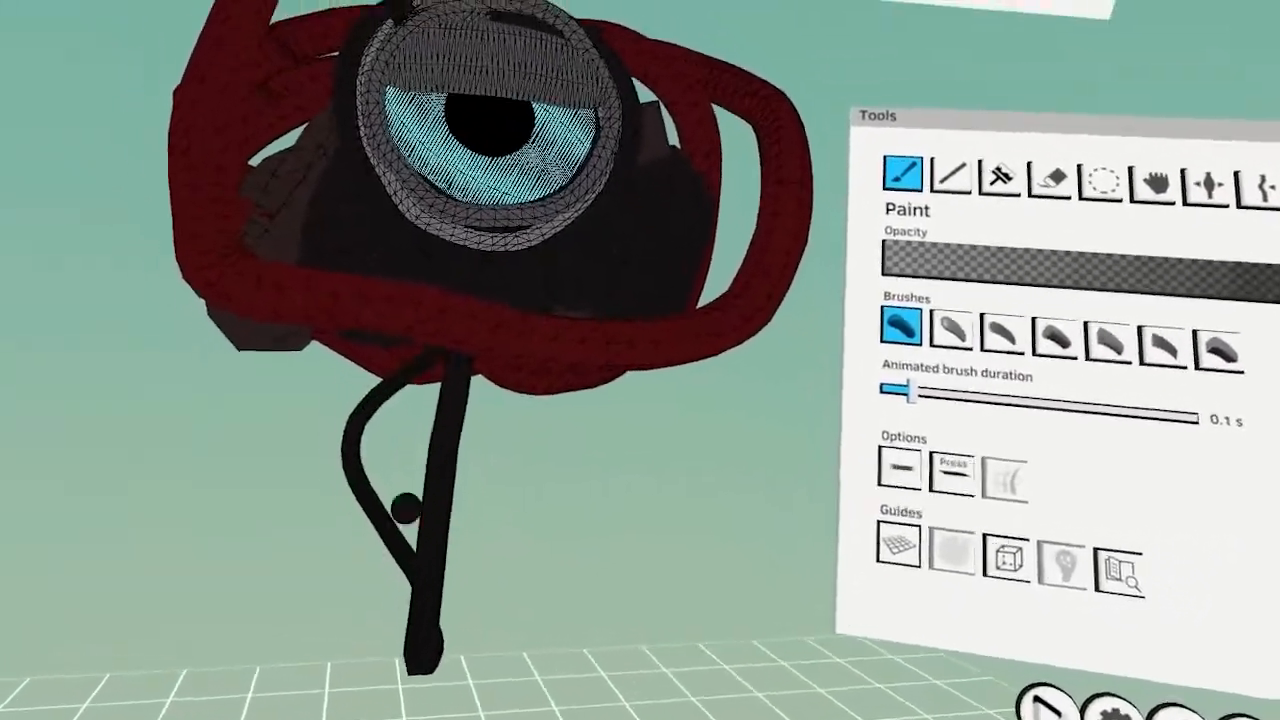
{"action": "left_click_drag", "start_coordinate": [478, 430], "coordinate": [395, 700]}
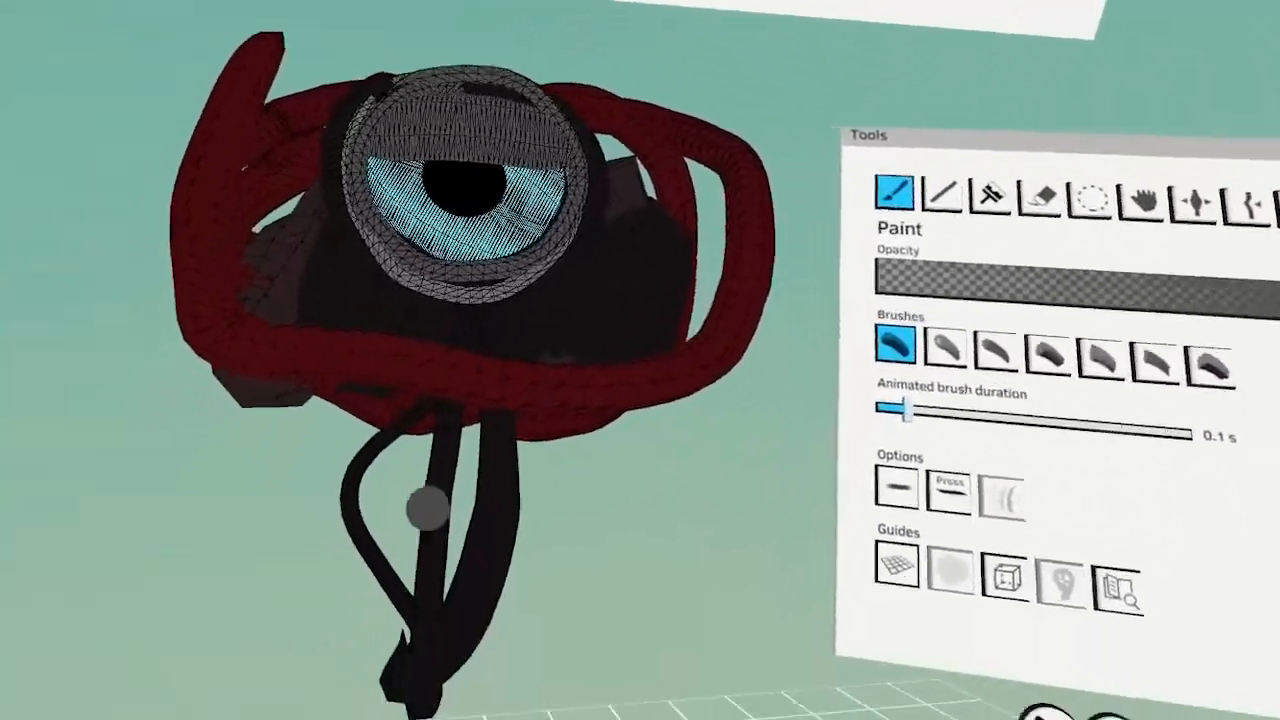
{"action": "left_click_drag", "start_coordinate": [427, 508], "coordinate": [360, 550]}
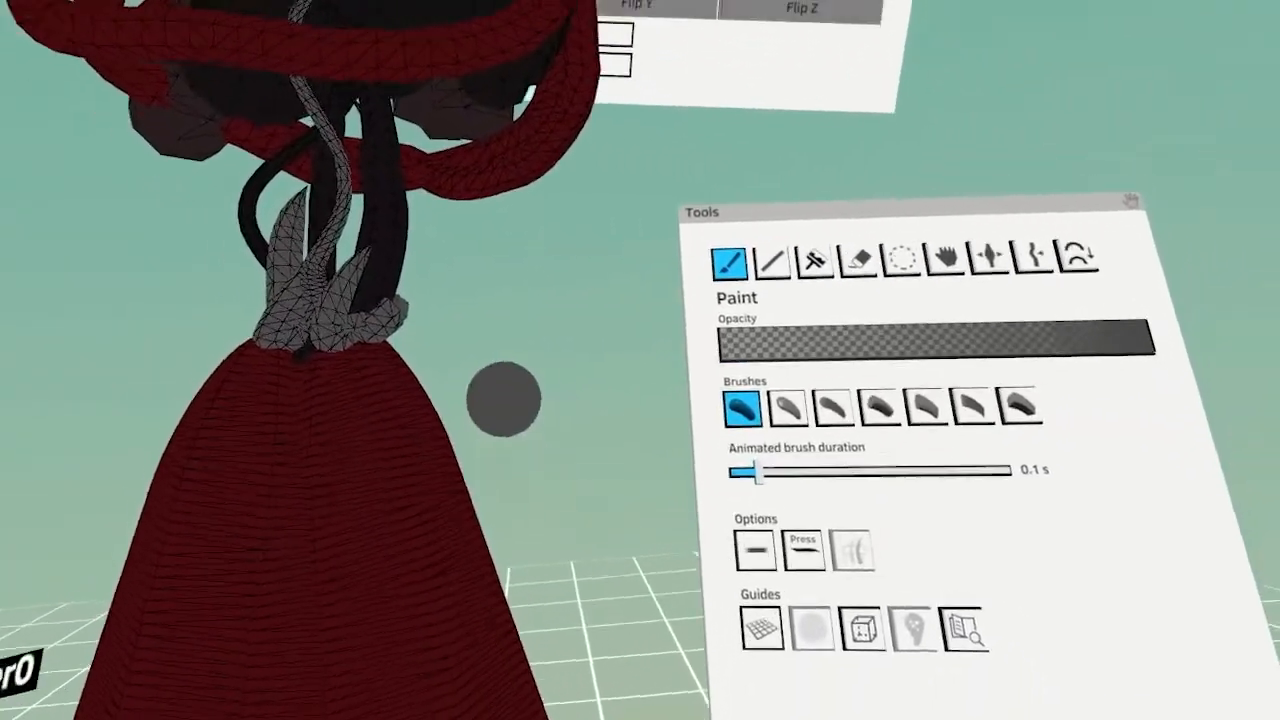
Paint a grey shoulder ring on the upper torso and a near-black inside for it, undoing the misplaced last stroke
{"action": "mouse_move", "coordinate": [476, 366]}
{"action": "left_mouse_down"}
{"action": "mouse_move", "coordinate": [449, 431]}
{"action": "mouse_move", "coordinate": [476, 563]}
{"action": "left_mouse_up"}
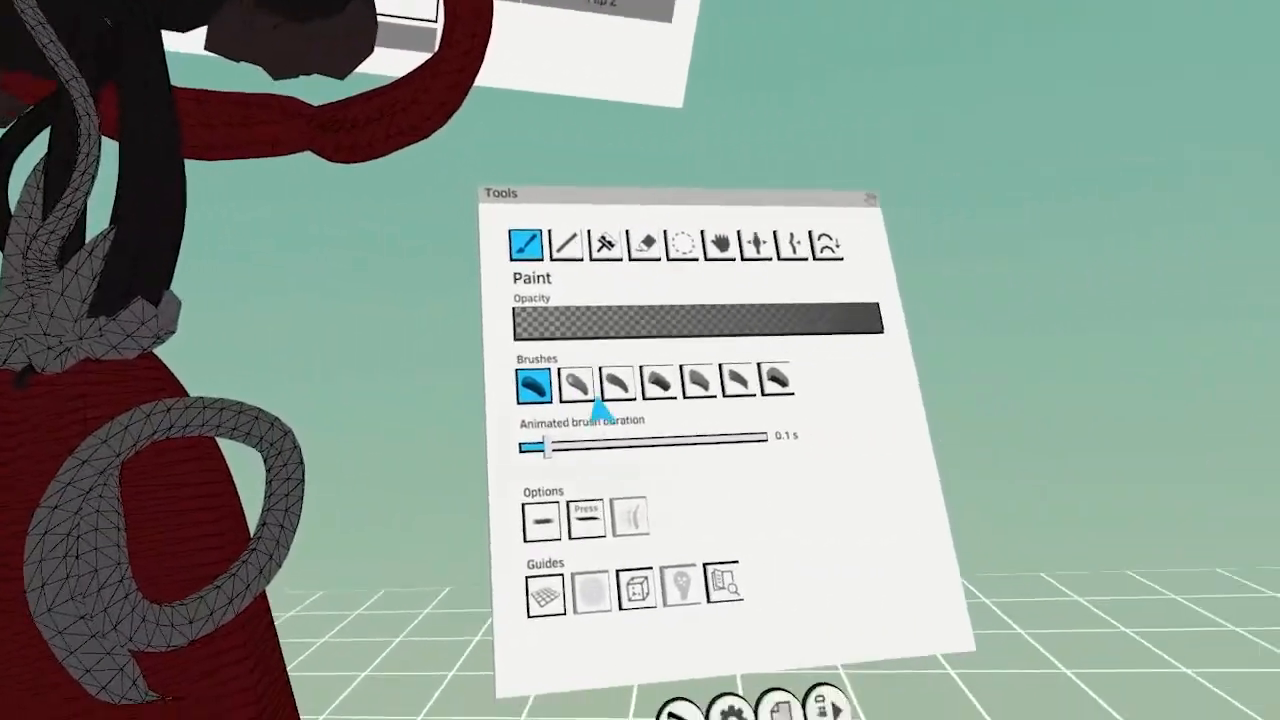
{"action": "left_click", "coordinate": [529, 606]}
{"action": "left_click", "coordinate": [652, 569]}
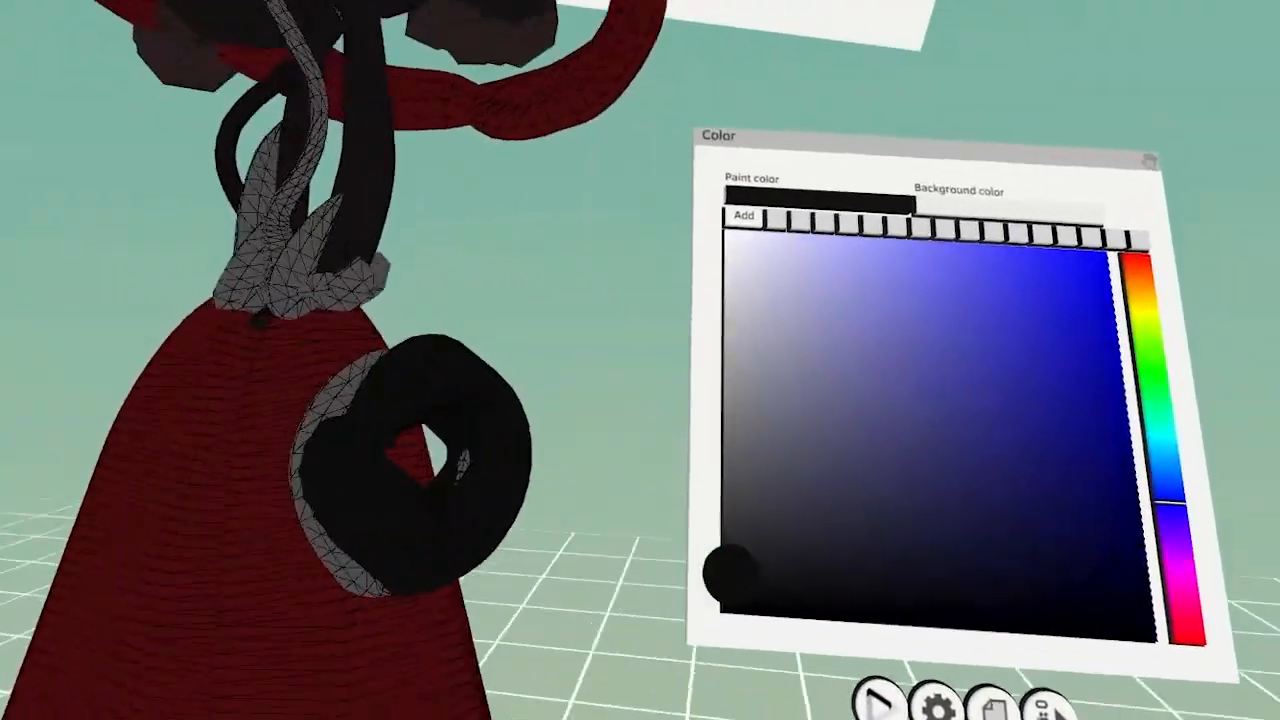
{"action": "key", "text": "ctrl+z"}
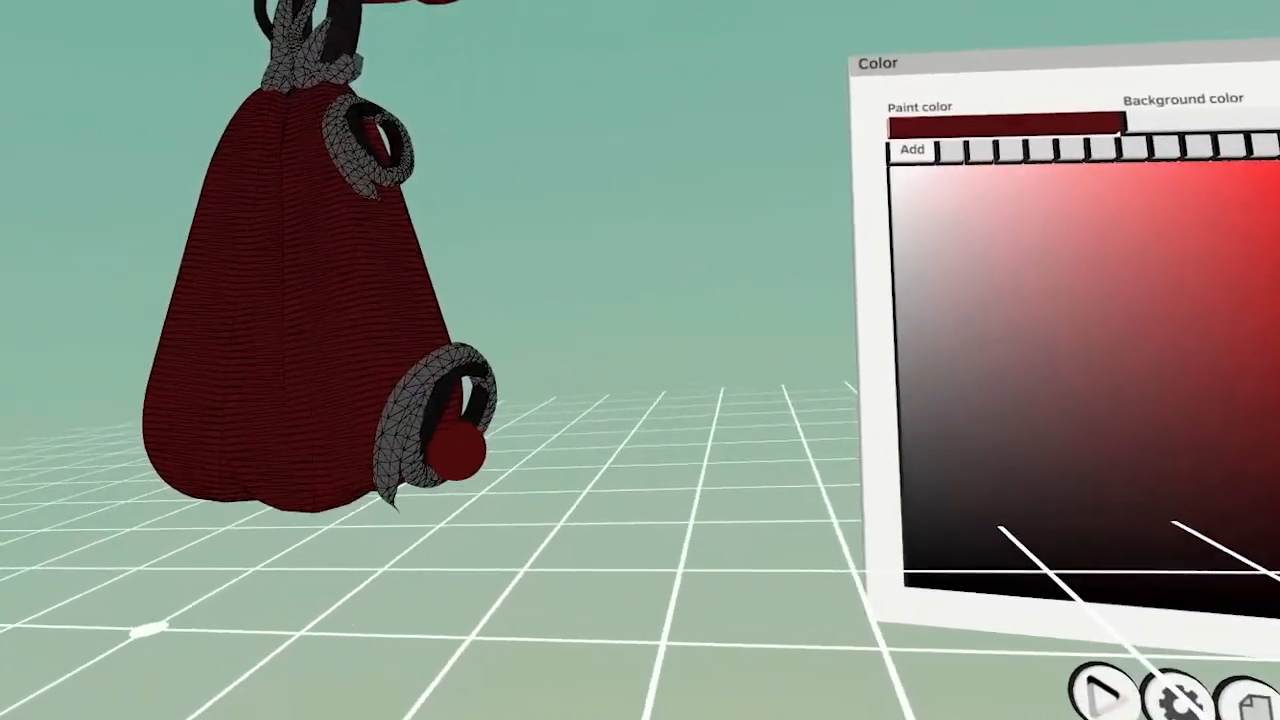
Build a dark red leg with a foot below the hip ring, with grey joint rings at the knee and ankle
{"action": "mouse_move", "coordinate": [456, 450]}
{"action": "left_mouse_down"}
{"action": "mouse_move", "coordinate": [329, 677]}
{"action": "mouse_move", "coordinate": [349, 646]}
{"action": "left_mouse_up"}
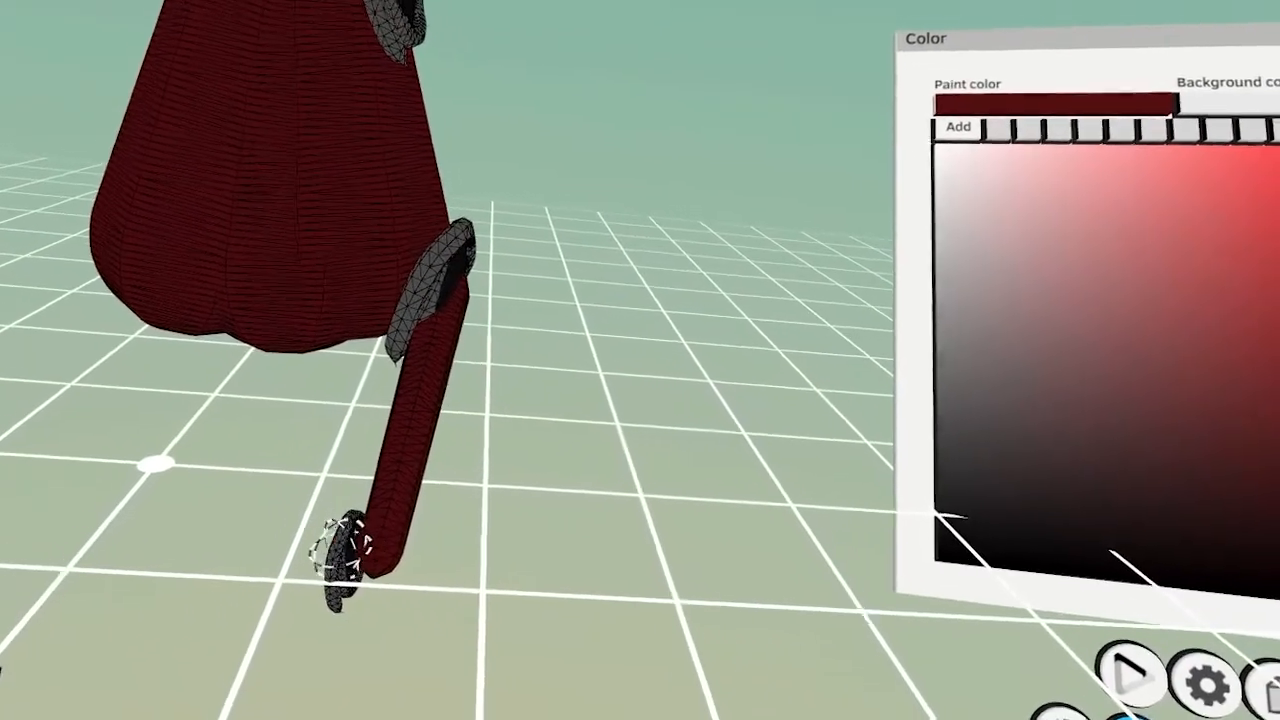
{"action": "left_click_drag", "start_coordinate": [340, 548], "coordinate": [409, 557]}
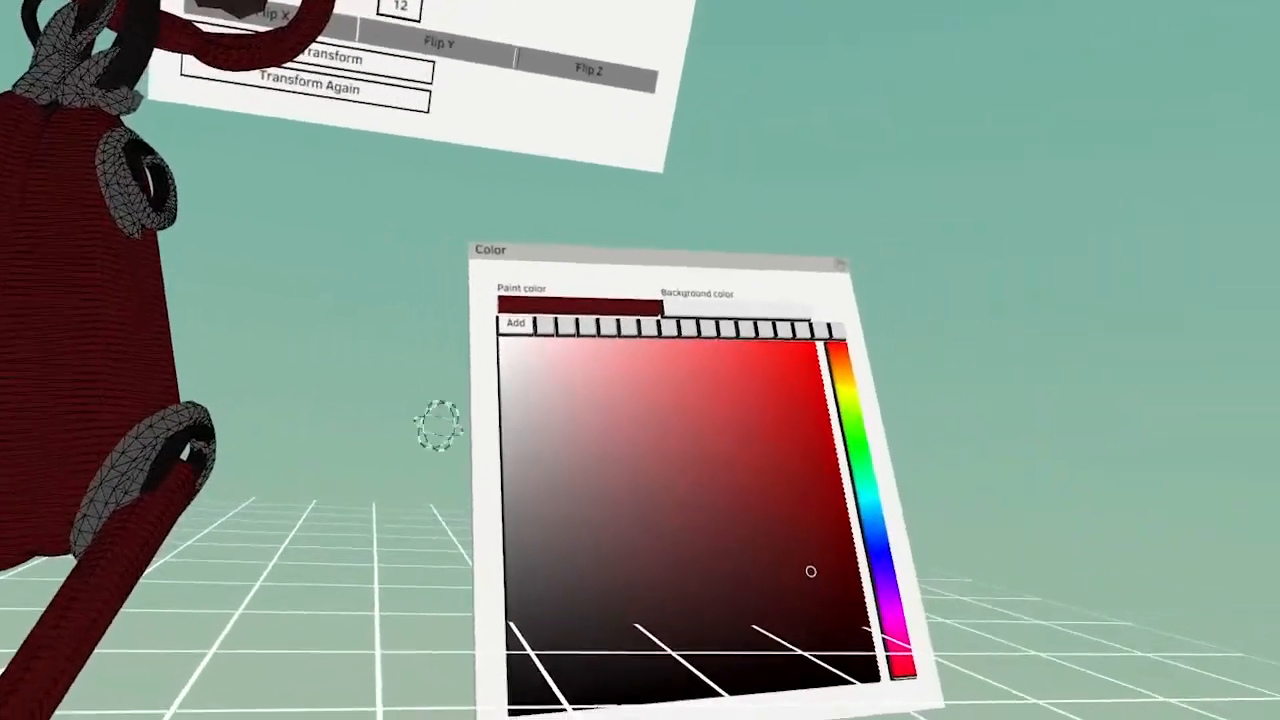
{"action": "left_click", "coordinate": [523, 666]}
{"action": "left_click", "coordinate": [503, 311]}
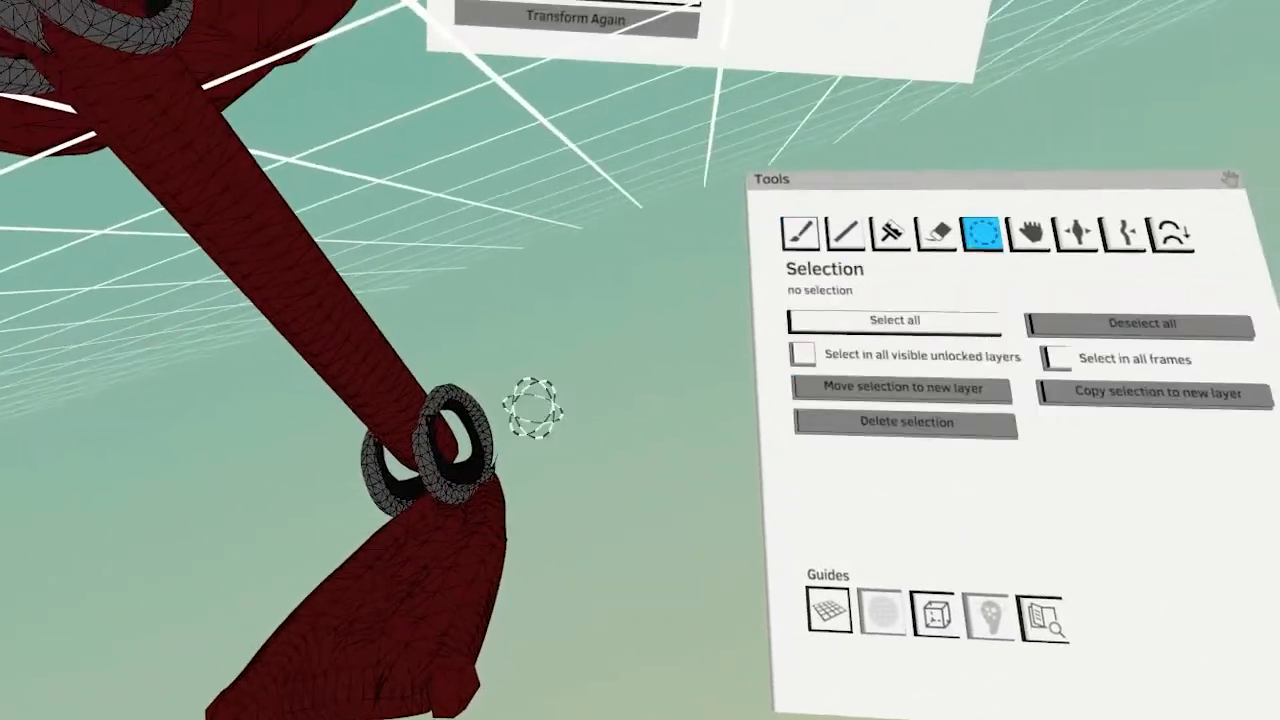
{"action": "left_click", "coordinate": [509, 397]}
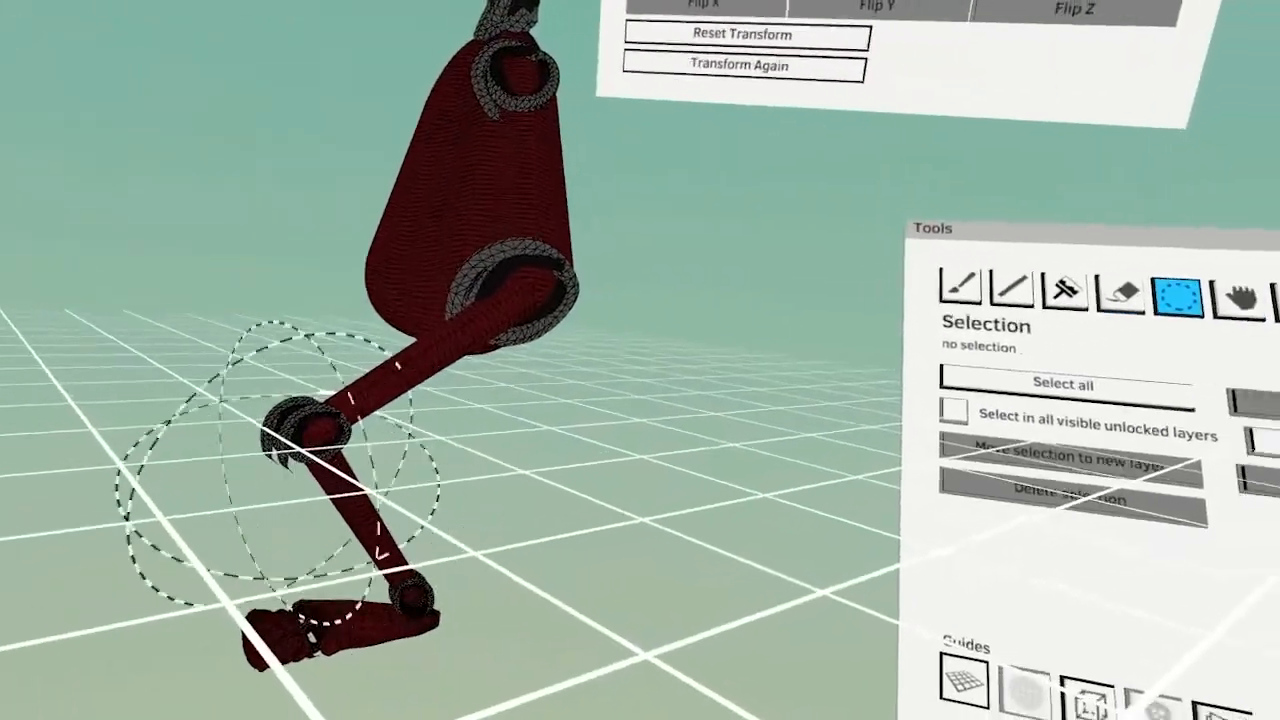
Copy the leg segments and joint rings up to the shoulder to form an upper arm, elbow and forearm
{"action": "left_click", "coordinate": [405, 510]}
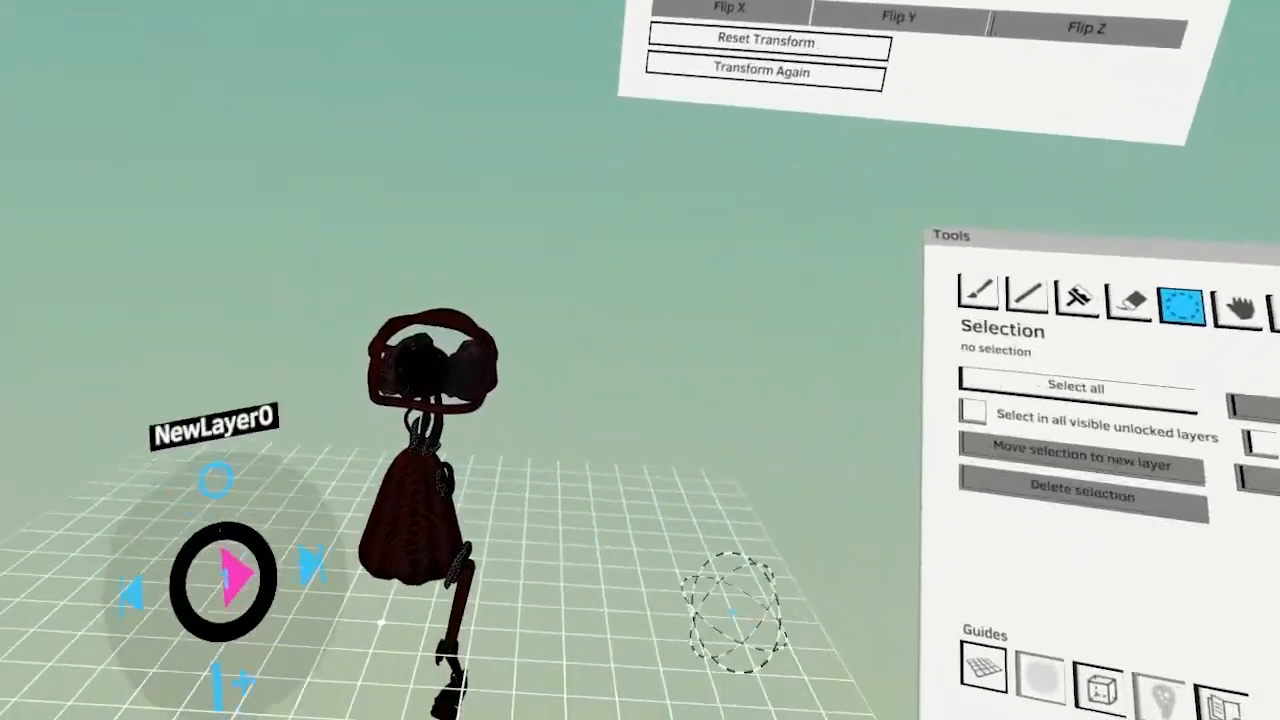
{"action": "left_click", "coordinate": [694, 508]}
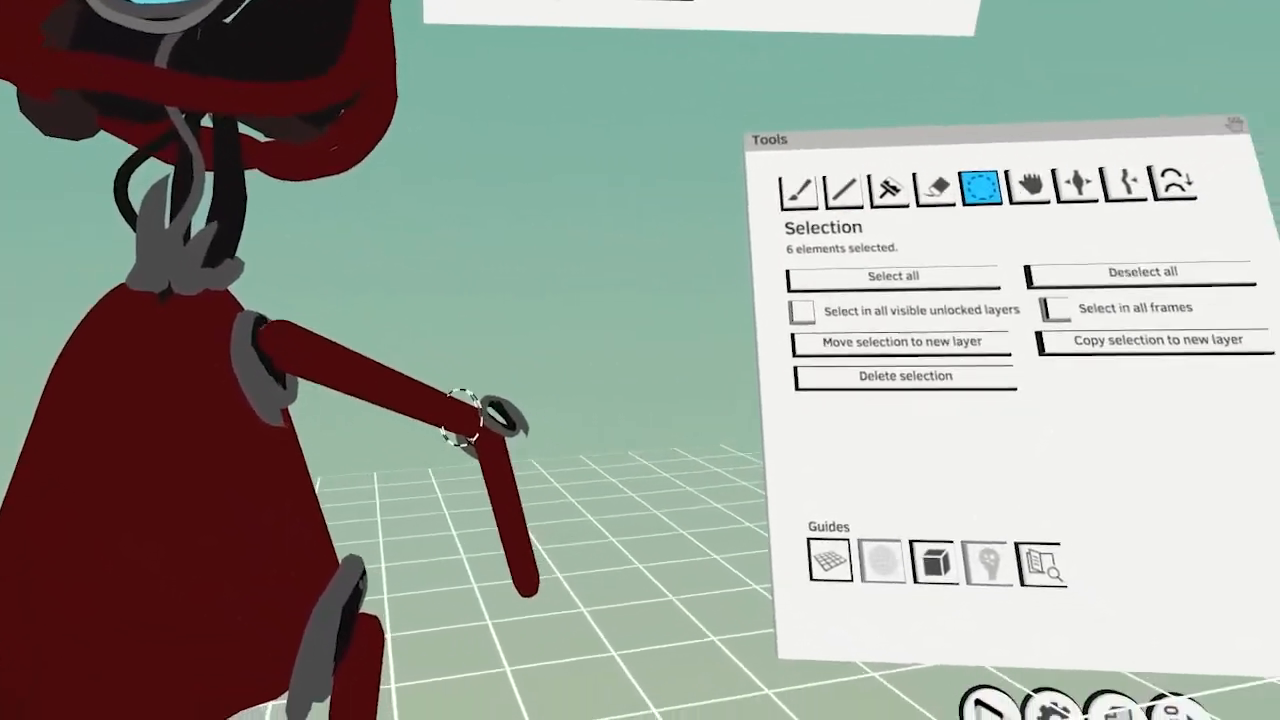
{"action": "key", "text": "Escape"}
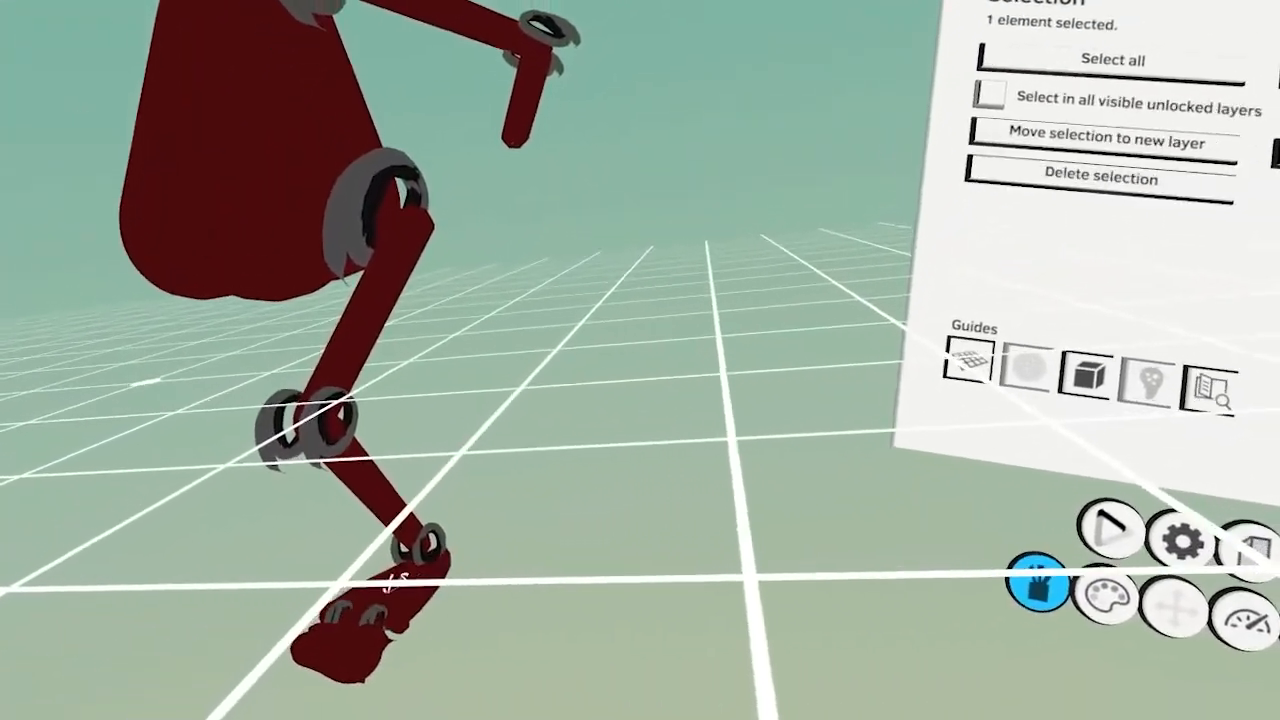
Copy the foot shape to the end of the forearm as a hand, and copy the ankle rings to the wrist
{"action": "left_click_drag", "start_coordinate": [395, 582], "coordinate": [457, 351]}
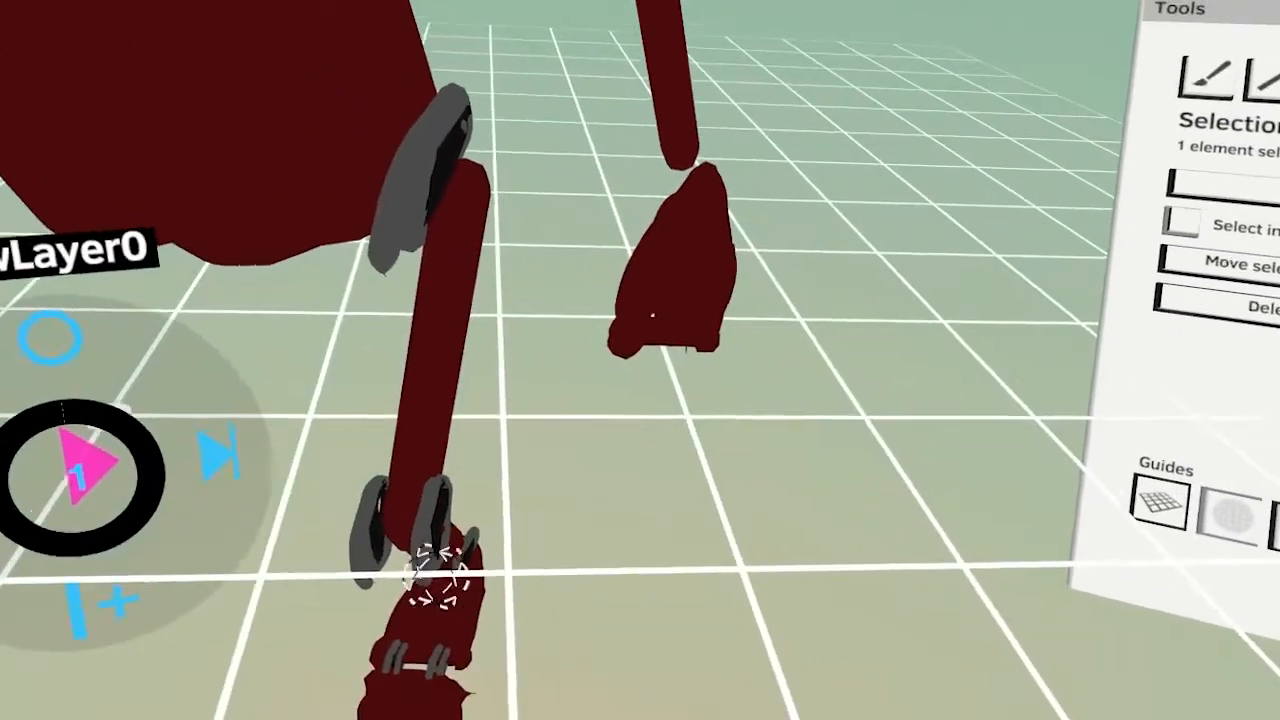
{"action": "left_click_drag", "start_coordinate": [436, 576], "coordinate": [443, 429]}
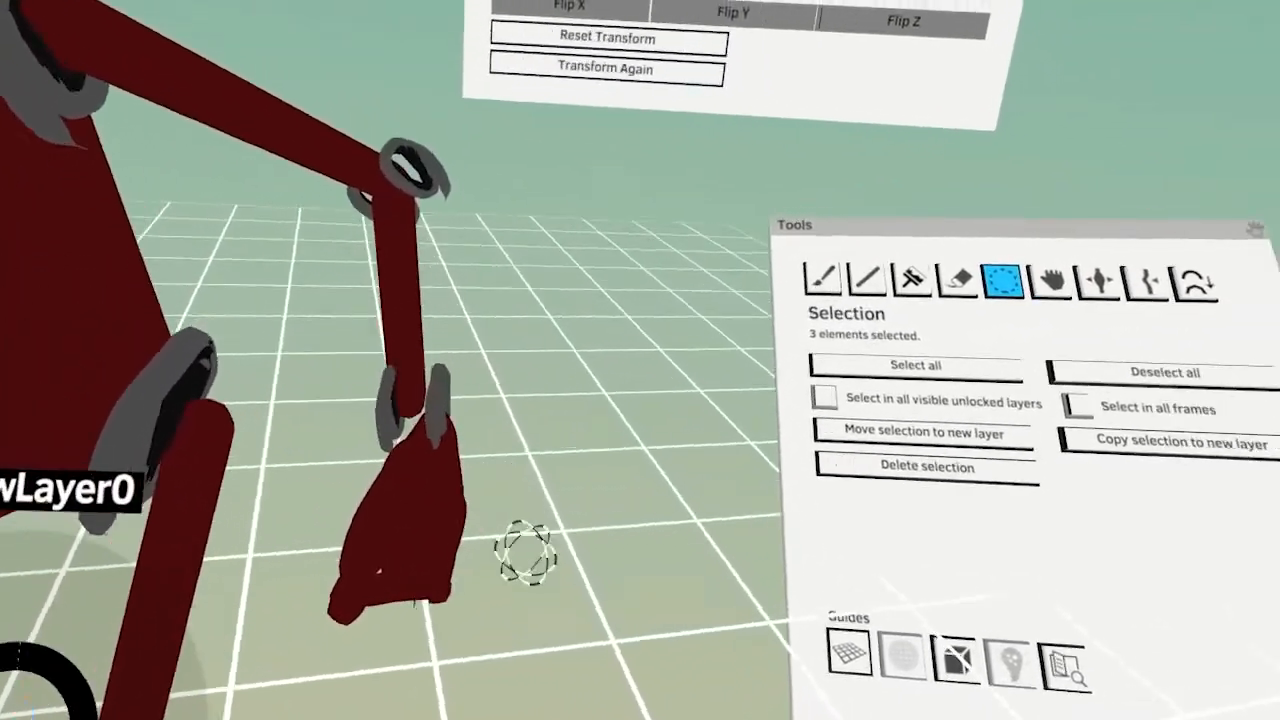
{"action": "left_click", "coordinate": [400, 557]}
Add a row of dark red fingers along the lower edge of the hand
{"action": "left_click", "coordinate": [208, 614]}
{"action": "key", "text": "b"}
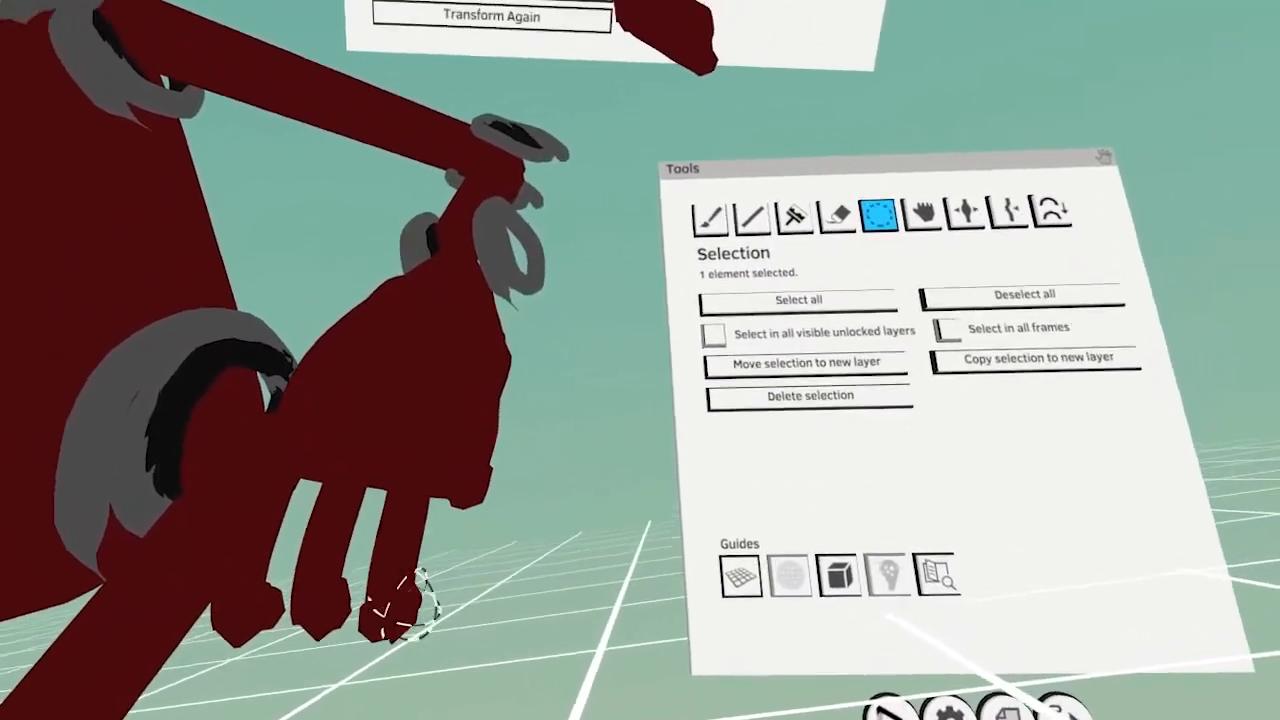
{"action": "key", "text": "Escape"}
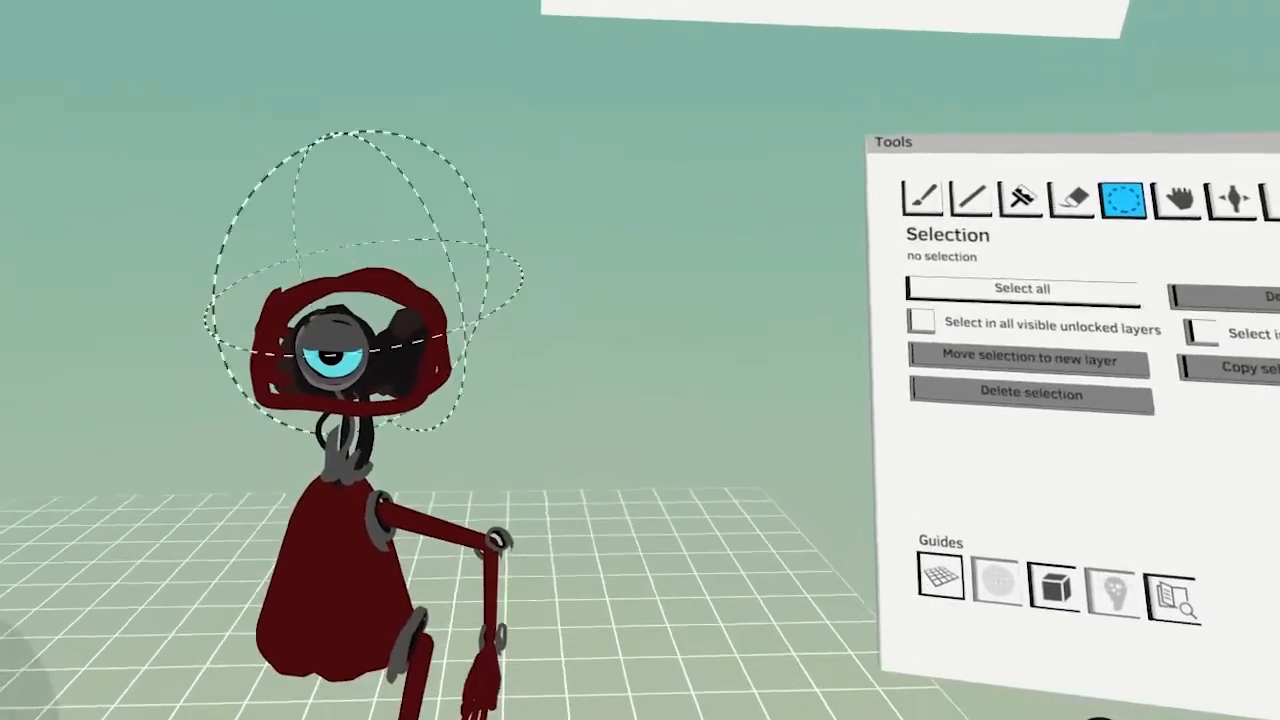
{"action": "mouse_move", "coordinate": [363, 297]}
{"action": "left_mouse_down"}
{"action": "mouse_move", "coordinate": [686, 470]}
{"action": "mouse_move", "coordinate": [458, 312]}
{"action": "left_mouse_up"}
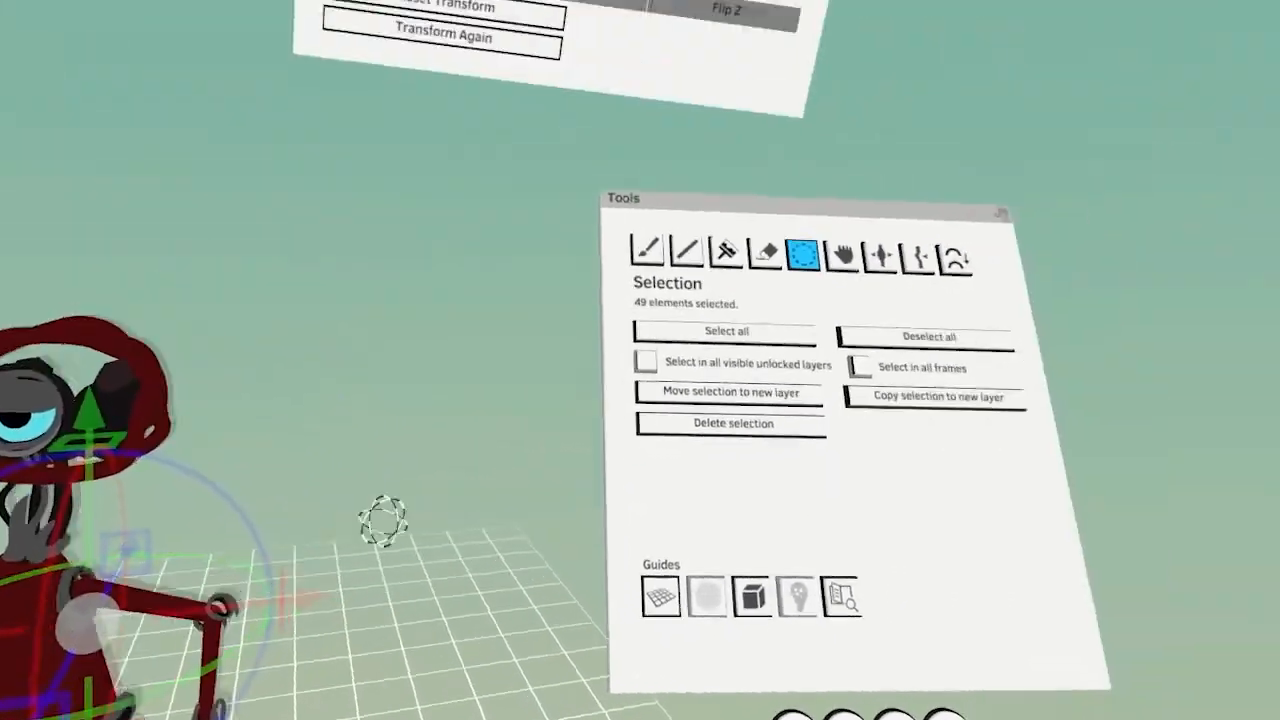
{"action": "left_click", "coordinate": [537, 212]}
{"action": "left_click", "coordinate": [571, 620]}
{"action": "left_click", "coordinate": [443, 294]}
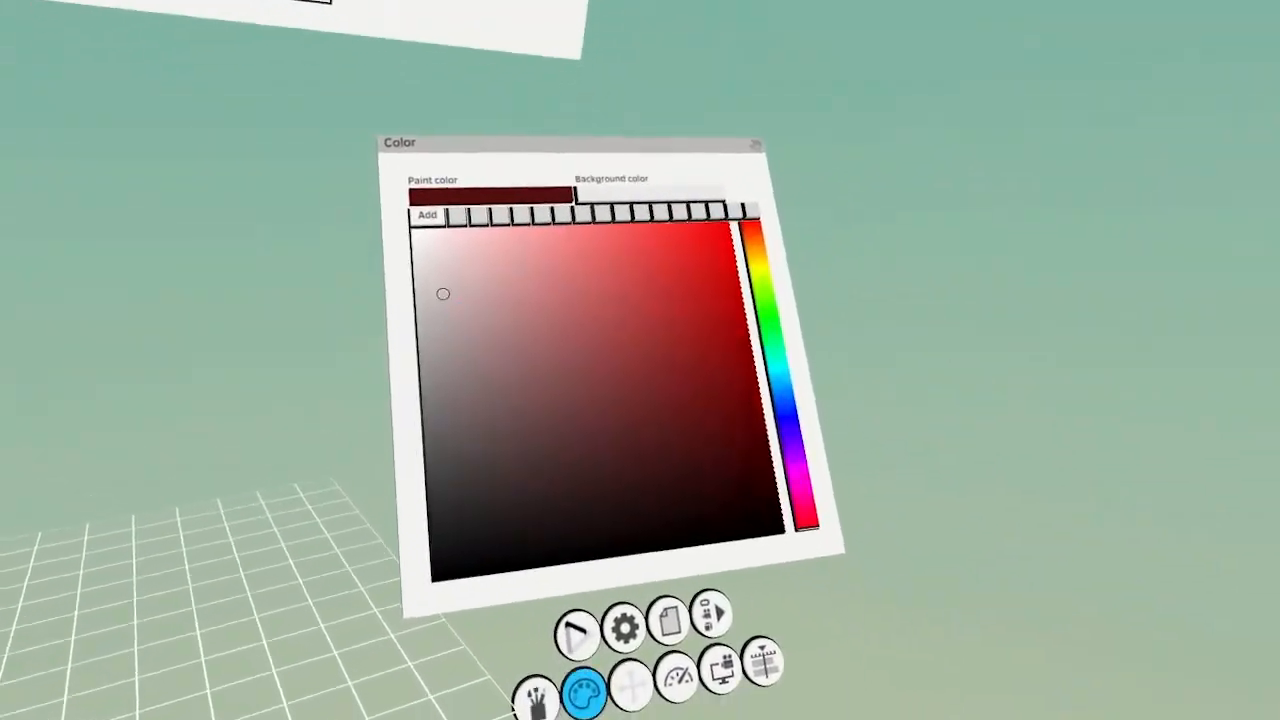
{"action": "left_click", "coordinate": [537, 698]}
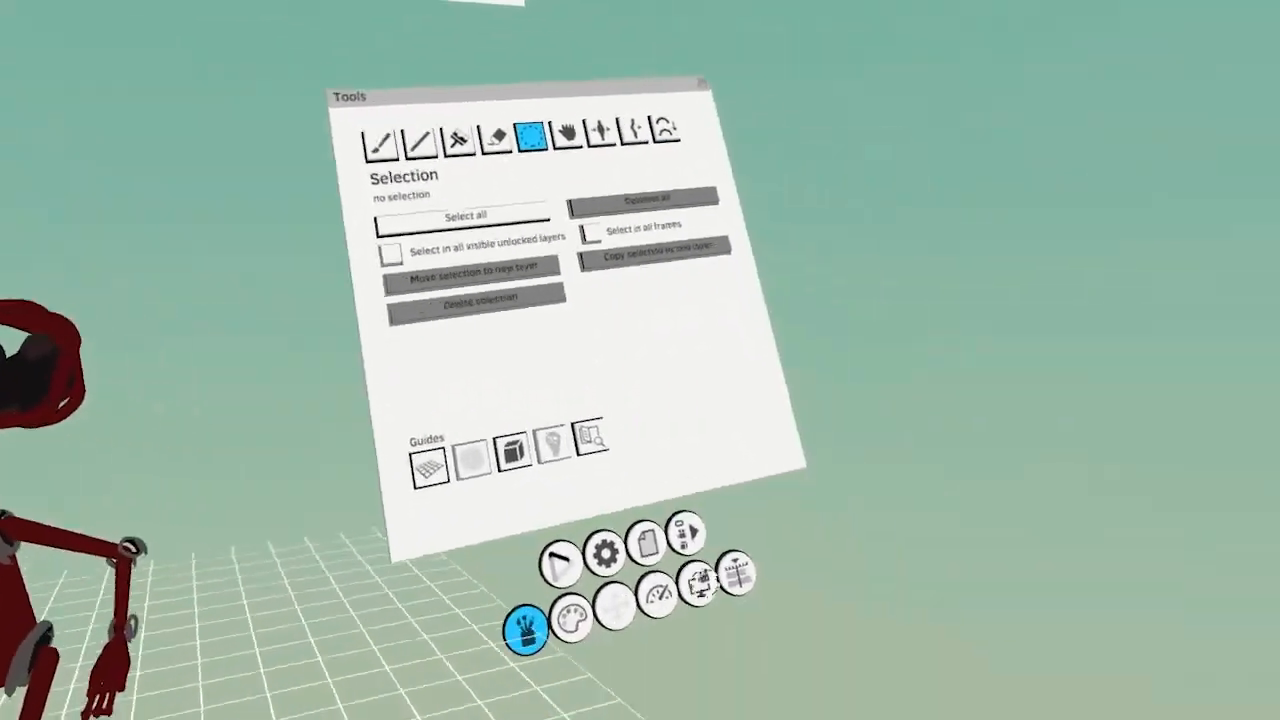
Open the timeline and add a new group inside the Bot group, removing the layer added by mistake
{"action": "left_click", "coordinate": [737, 571]}
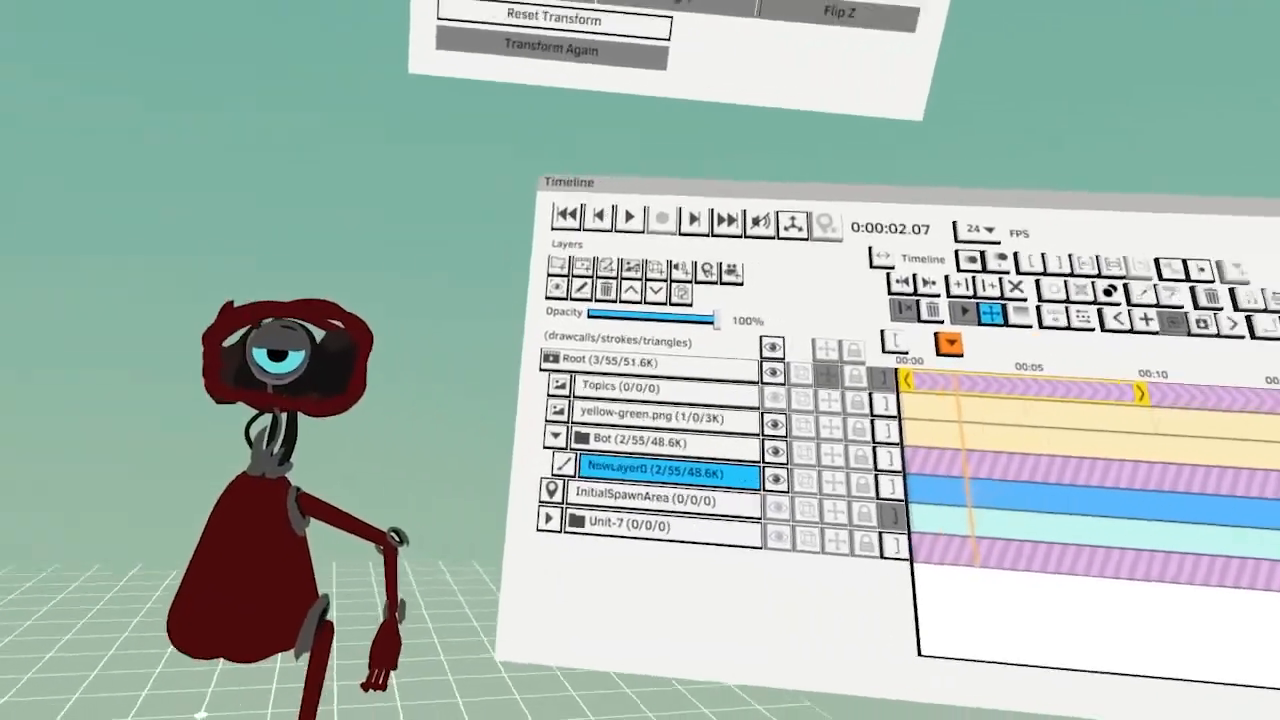
{"action": "left_click", "coordinate": [624, 453]}
{"action": "left_click", "coordinate": [727, 446]}
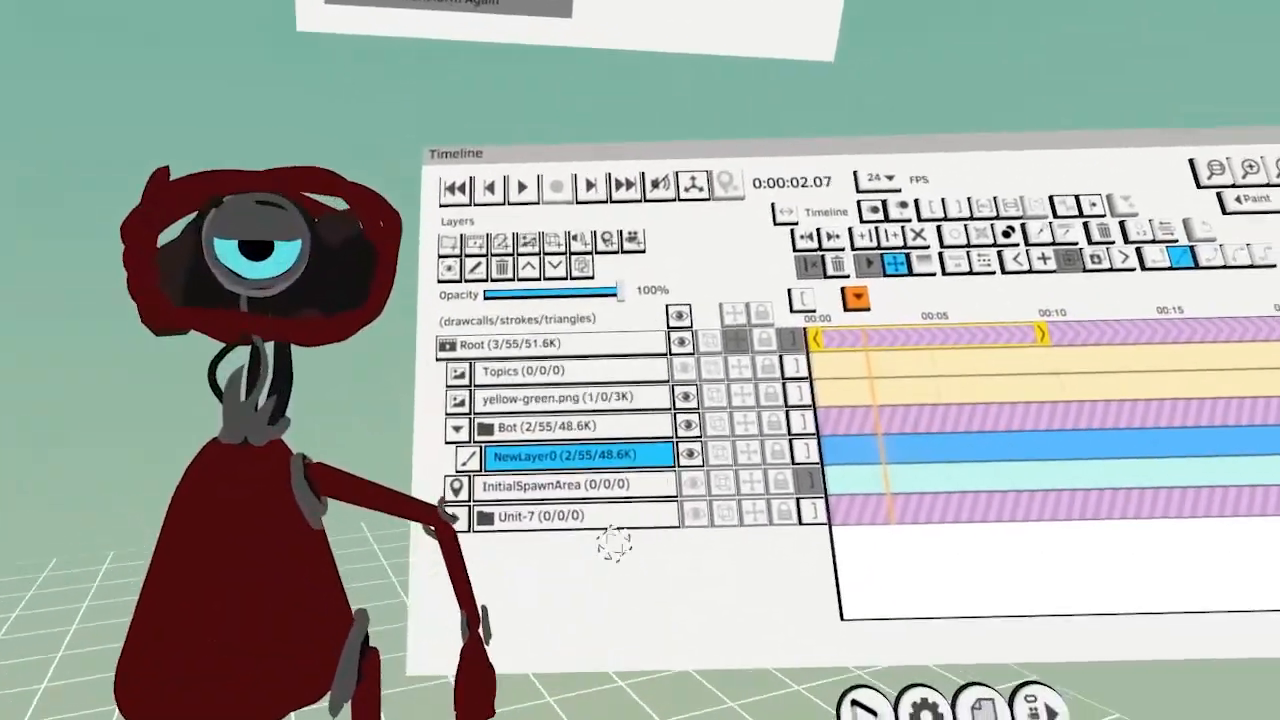
{"action": "left_click", "coordinate": [605, 463]}
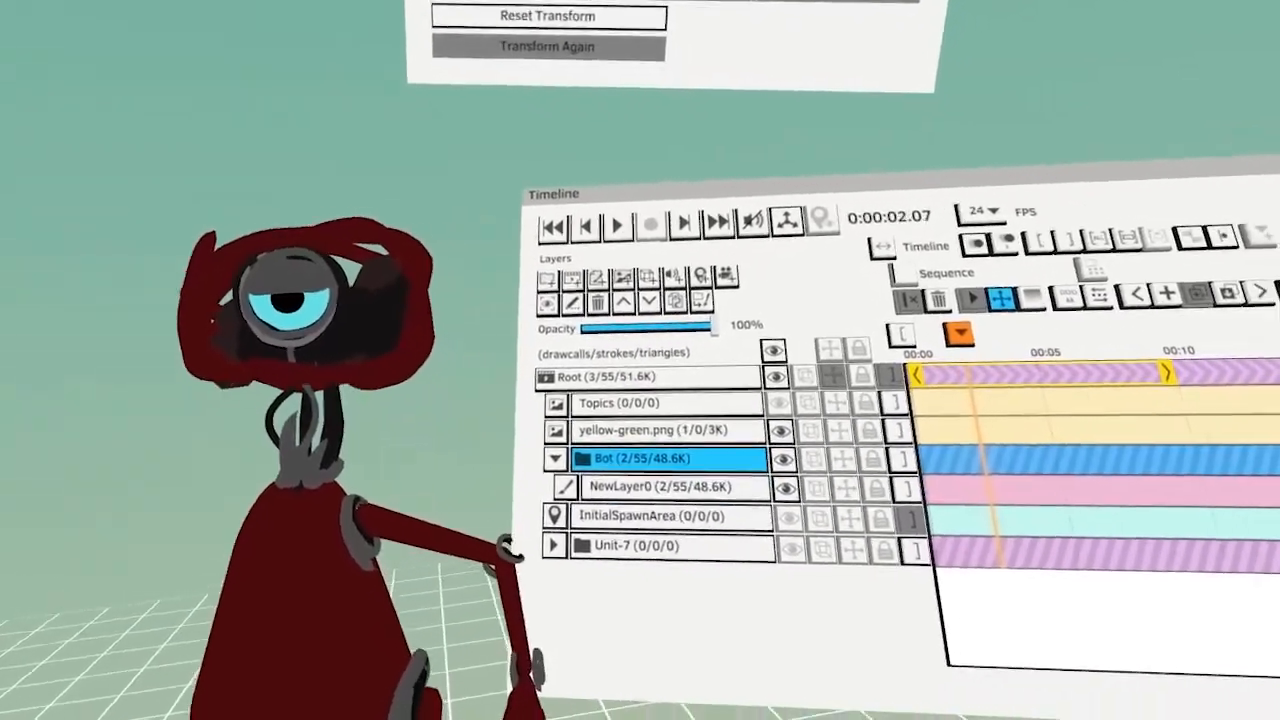
{"action": "left_click", "coordinate": [597, 278]}
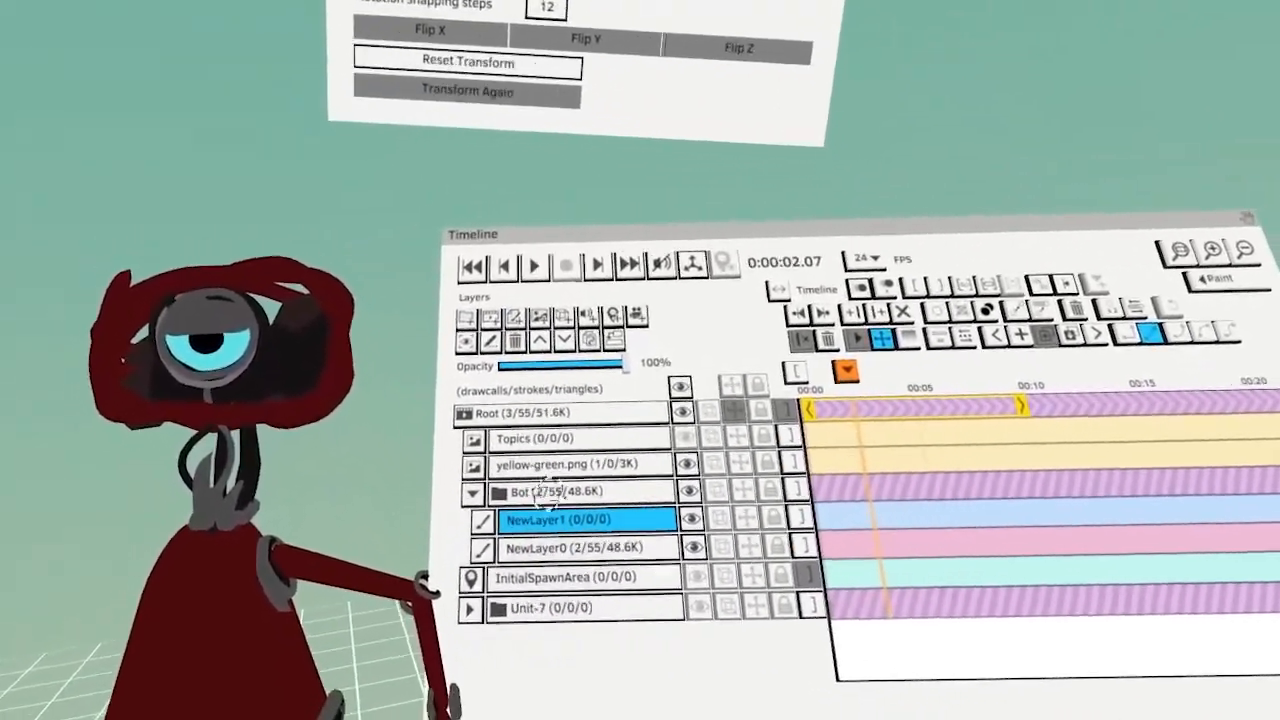
{"action": "left_click", "coordinate": [497, 329]}
{"action": "left_click", "coordinate": [449, 306]}
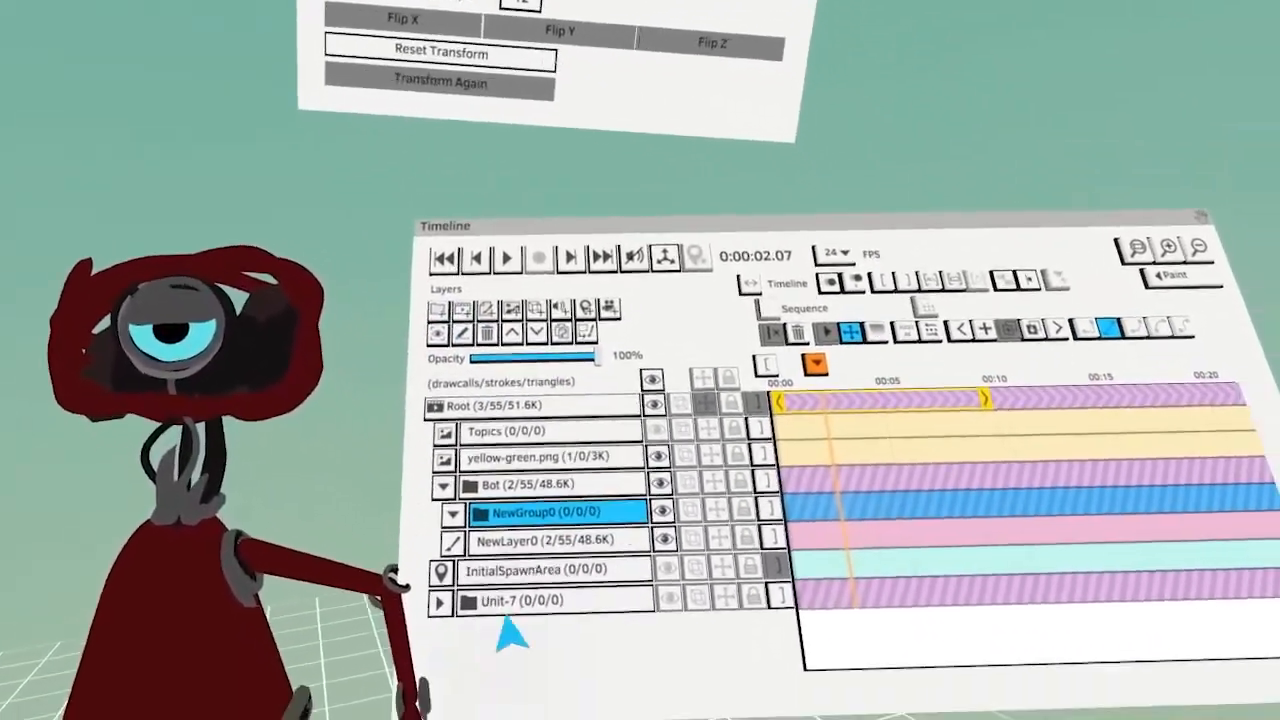
Rename the new group inside Bot as Head
{"action": "left_click", "coordinate": [462, 333]}
{"action": "left_click", "coordinate": [709, 329]}
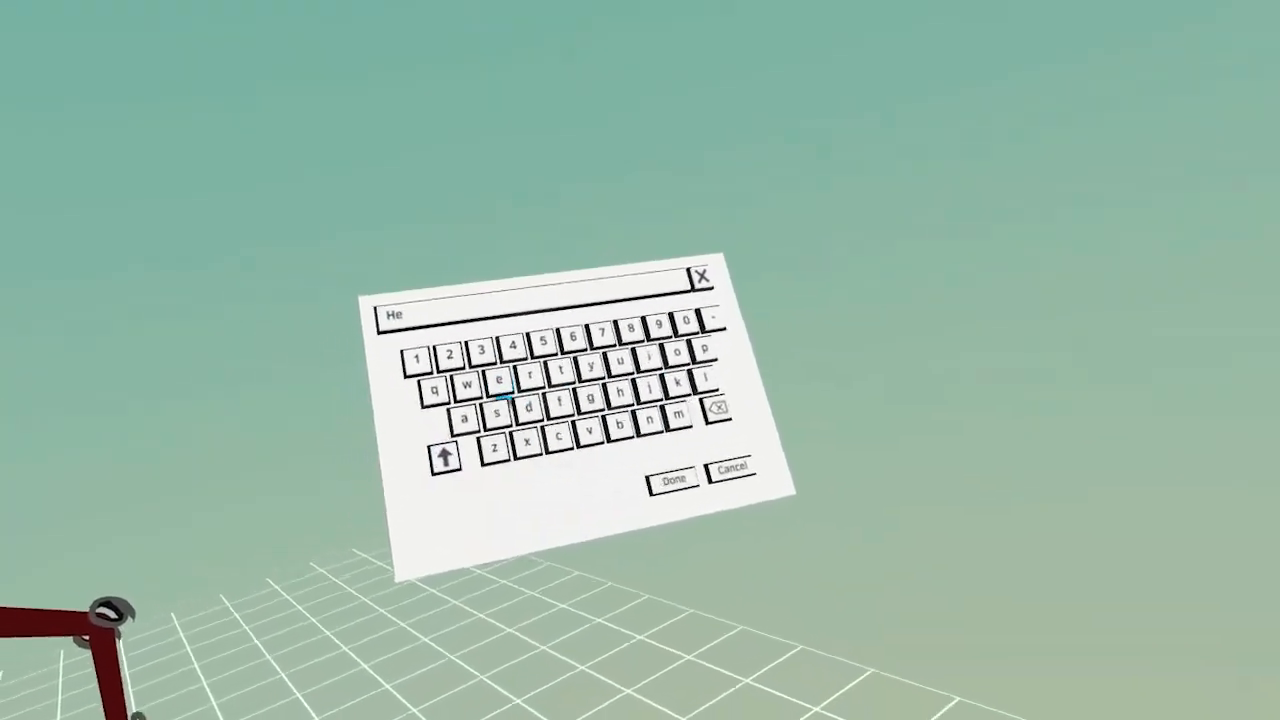
{"action": "left_click", "coordinate": [684, 505]}
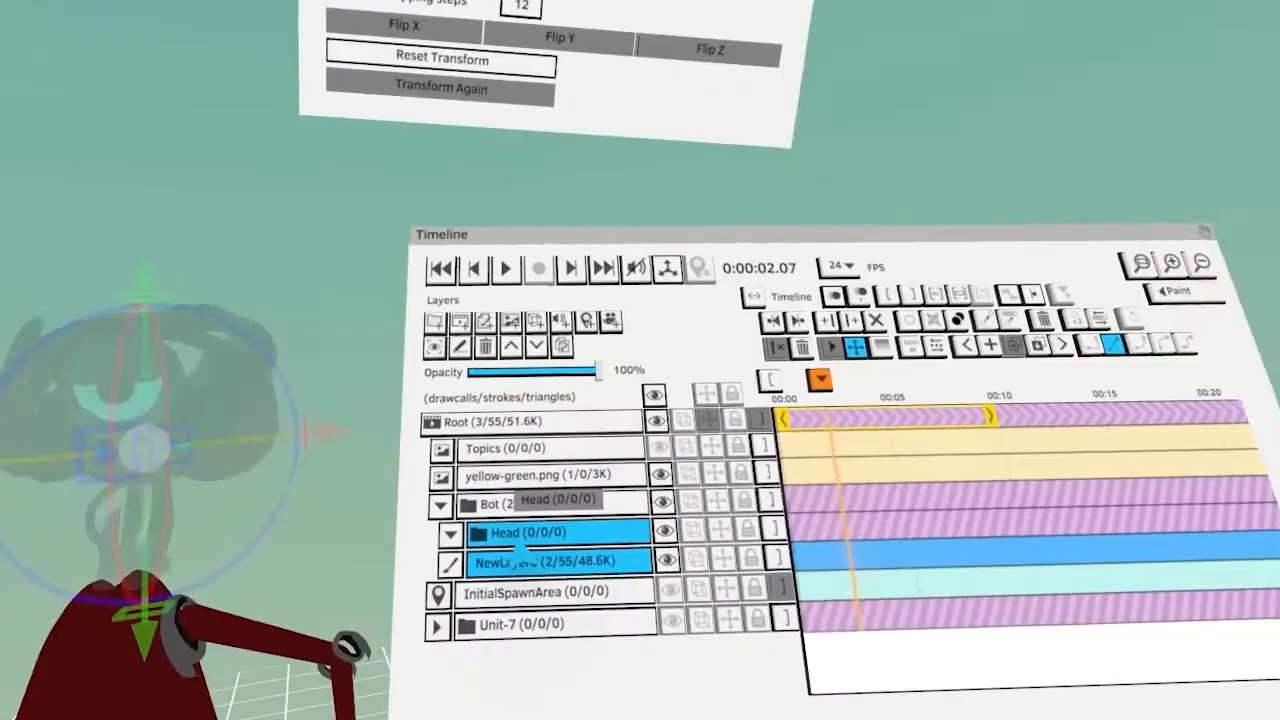
Move the selected head and neck strokes out of the body layer into a new paint layer inside the Head group
{"action": "left_click", "coordinate": [686, 546]}
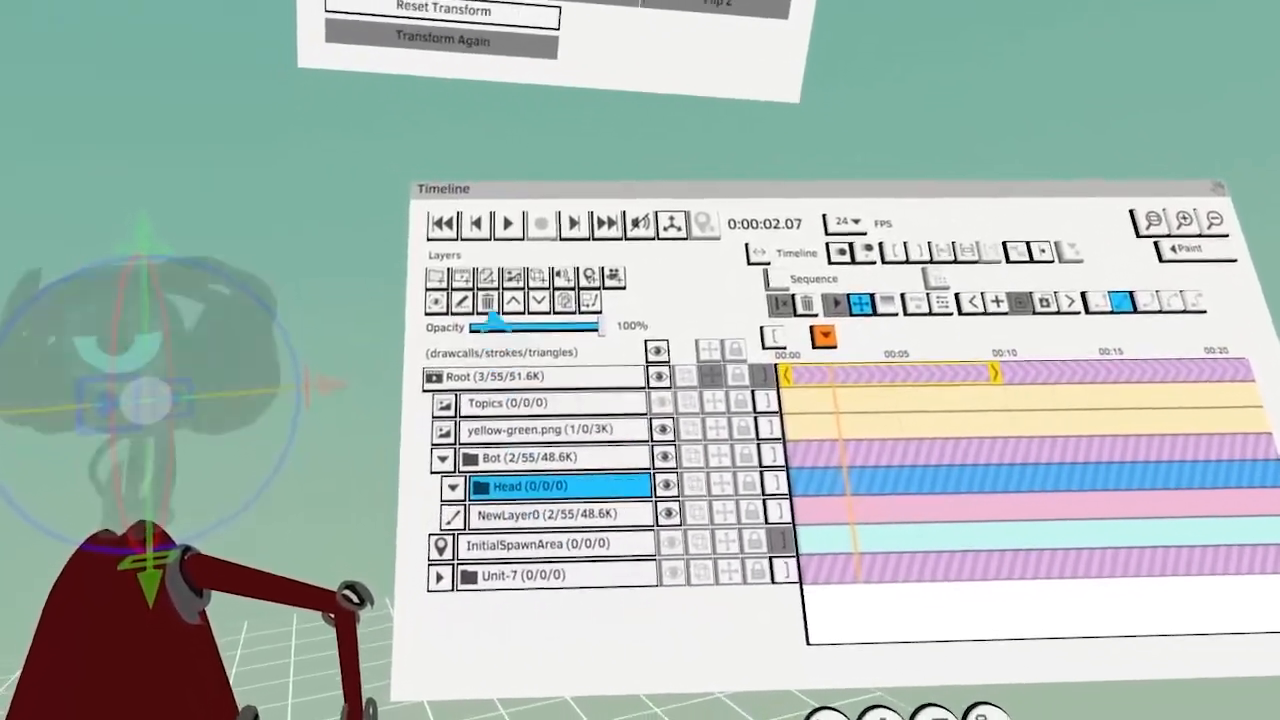
{"action": "left_click", "coordinate": [482, 293]}
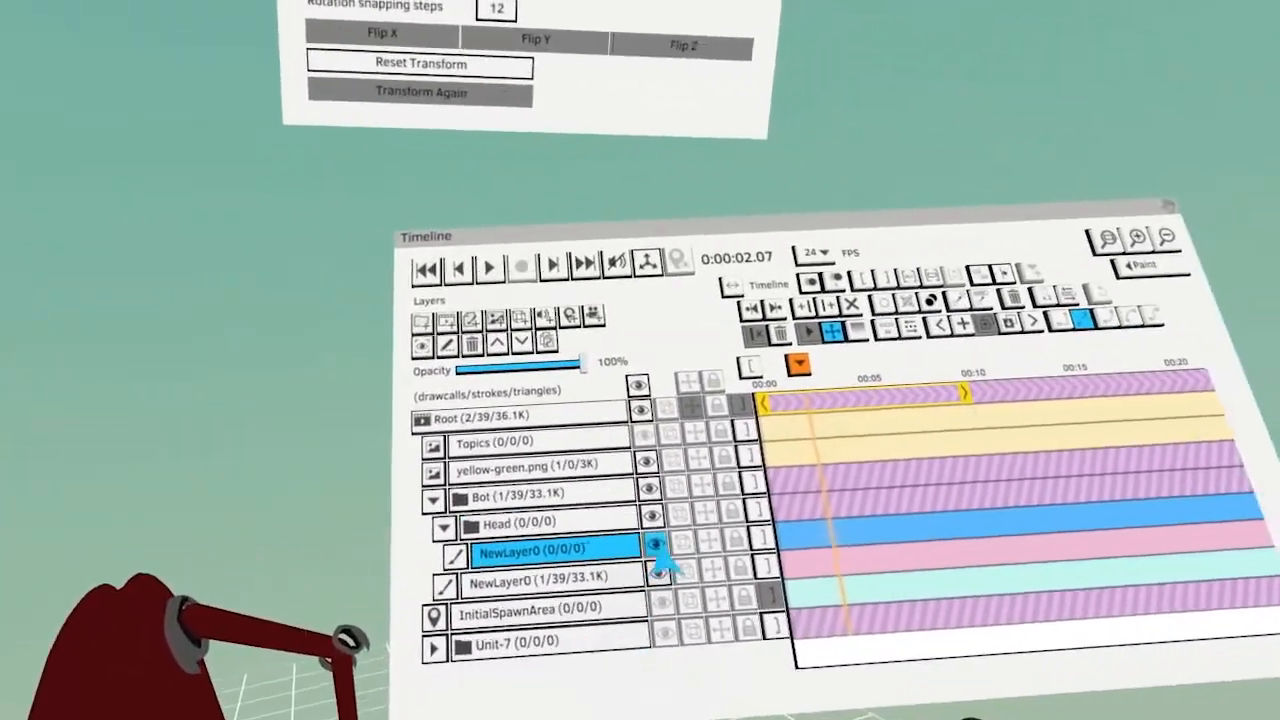
{"action": "left_click", "coordinate": [897, 604]}
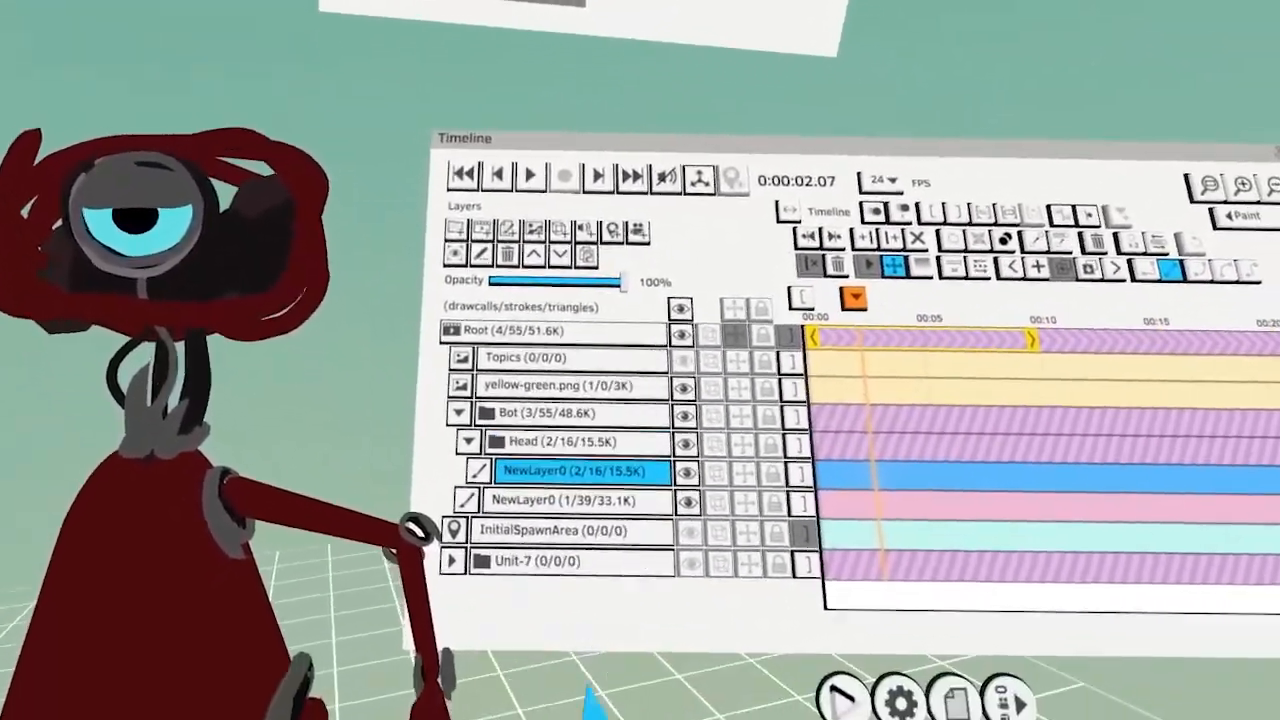
Add a group inside the Head group and move the head strokes into a new paint layer in it, leaving the neck strokes out
{"action": "left_click", "coordinate": [455, 229]}
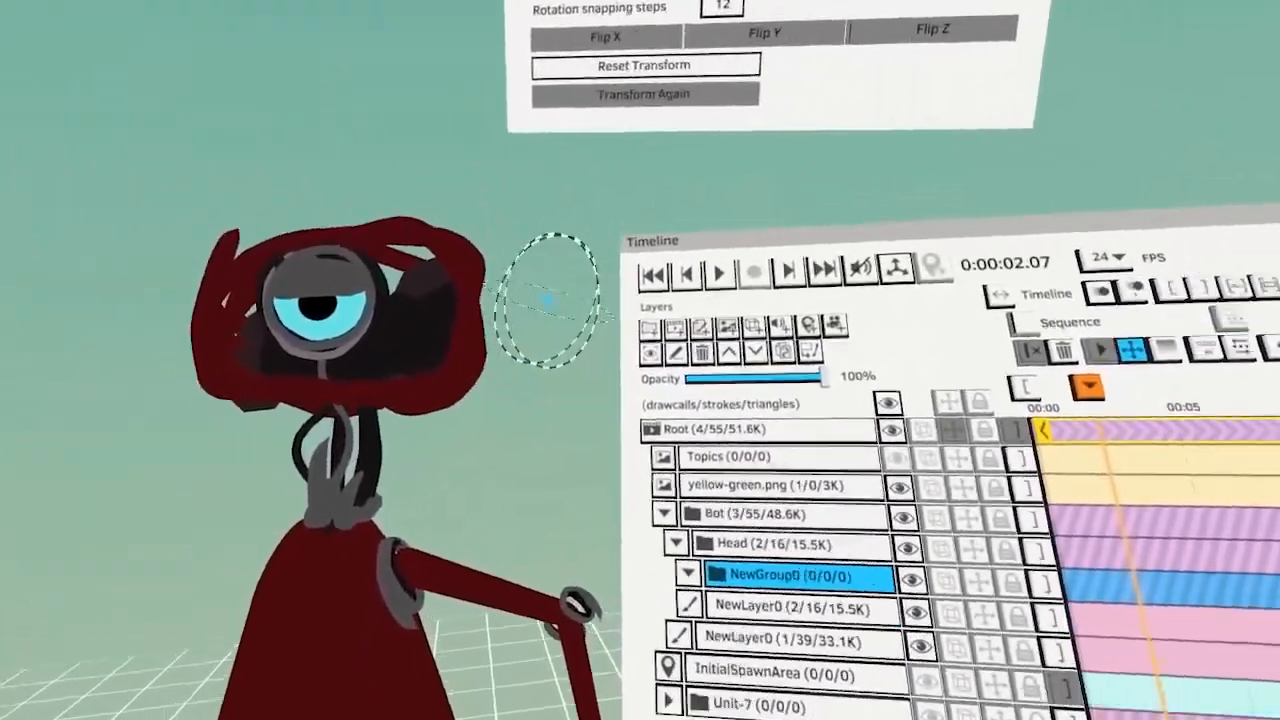
{"action": "left_click", "coordinate": [837, 575]}
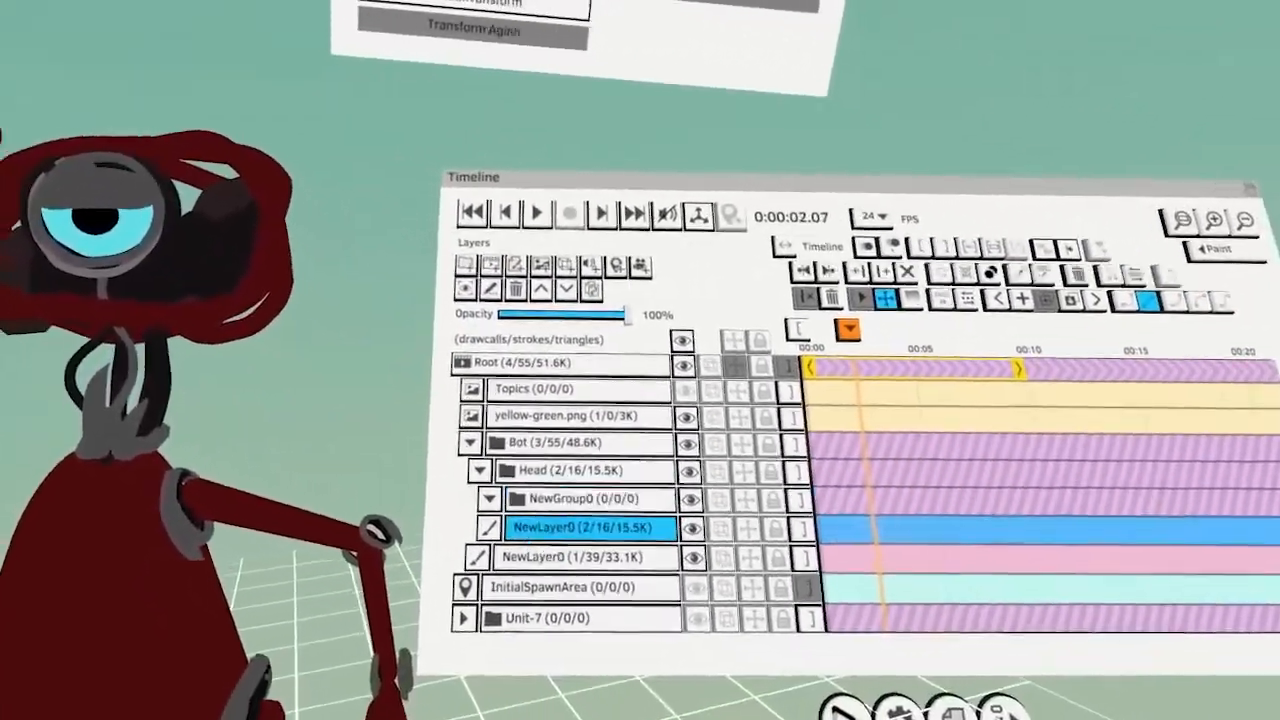
{"action": "left_click_drag", "start_coordinate": [380, 330], "coordinate": [481, 252]}
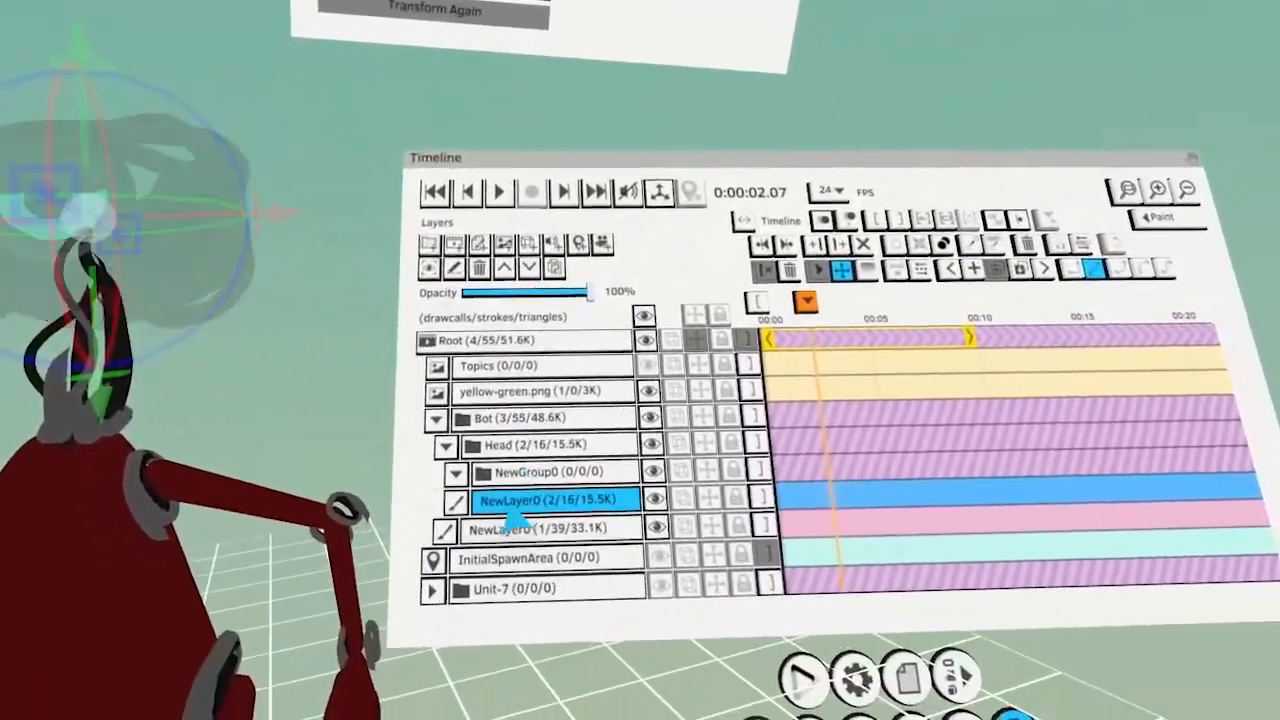
{"action": "left_click", "coordinate": [575, 567]}
{"action": "left_click", "coordinate": [484, 286]}
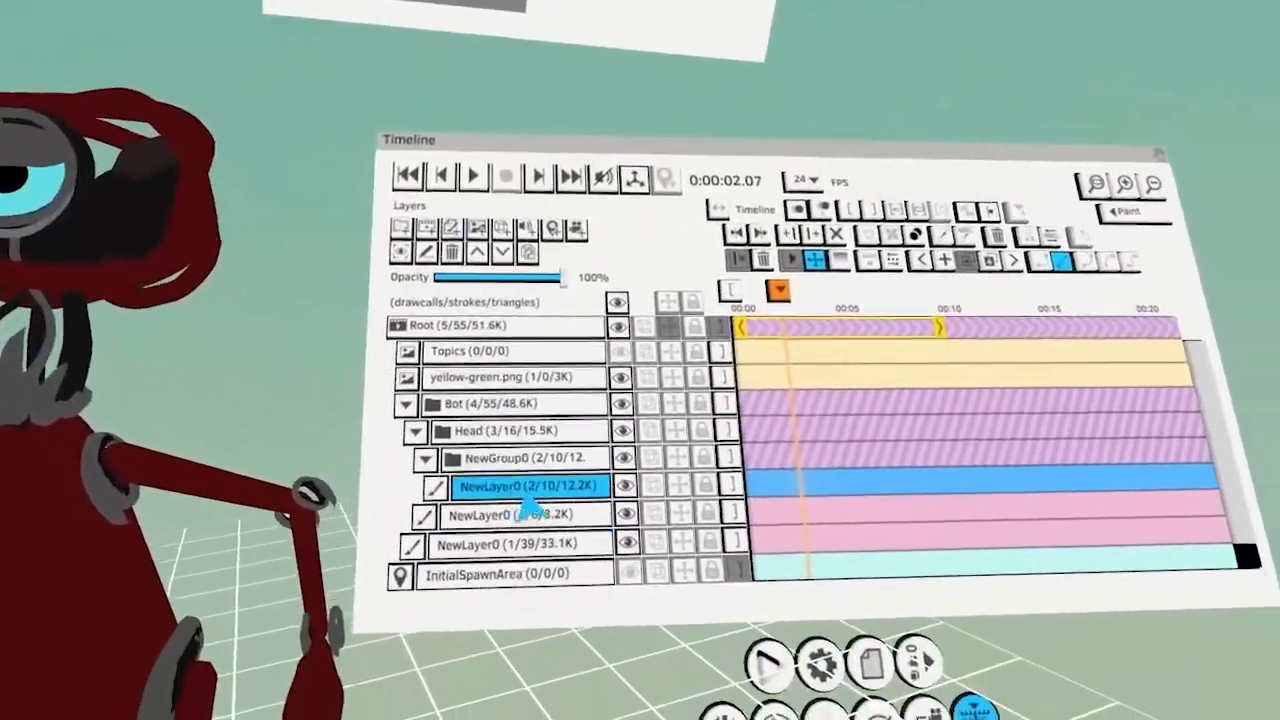
Rename the outer Head group as Neck and the new group nested inside it as Head
{"action": "left_click", "coordinate": [832, 515]}
{"action": "left_click", "coordinate": [749, 513]}
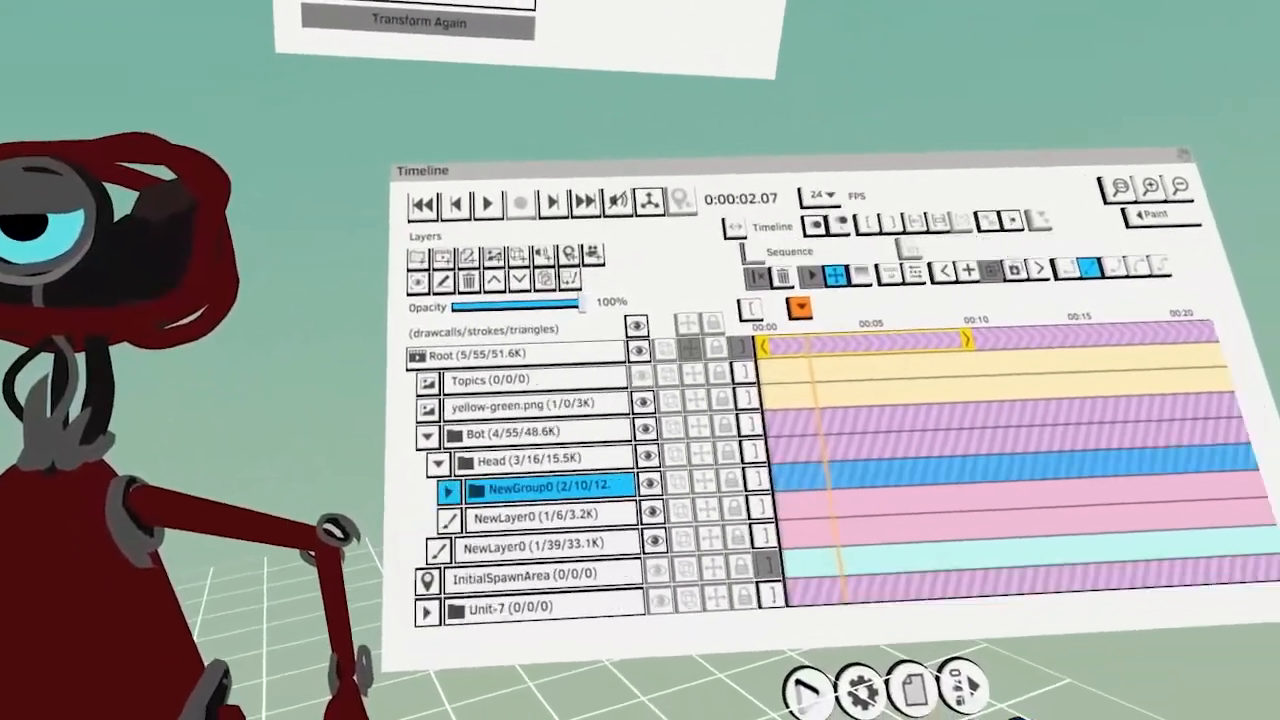
{"action": "double_click", "coordinate": [530, 459]}
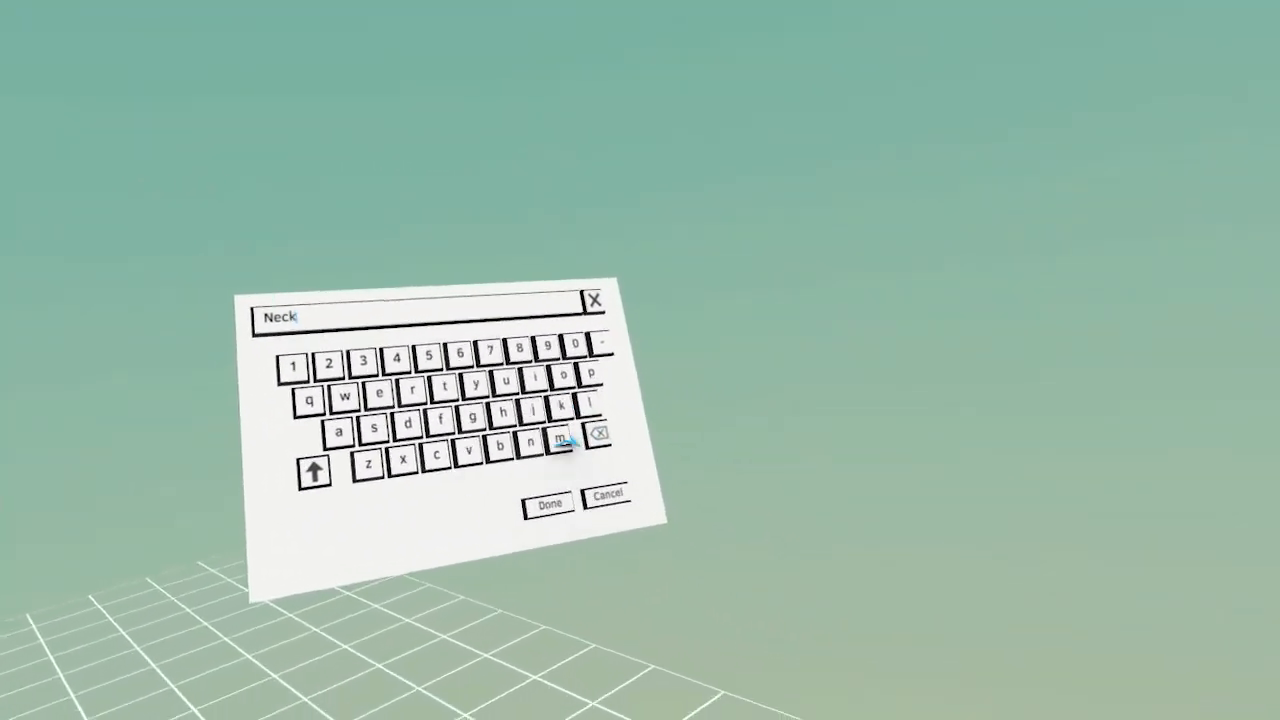
{"action": "left_click", "coordinate": [549, 504]}
{"action": "double_click", "coordinate": [511, 508]}
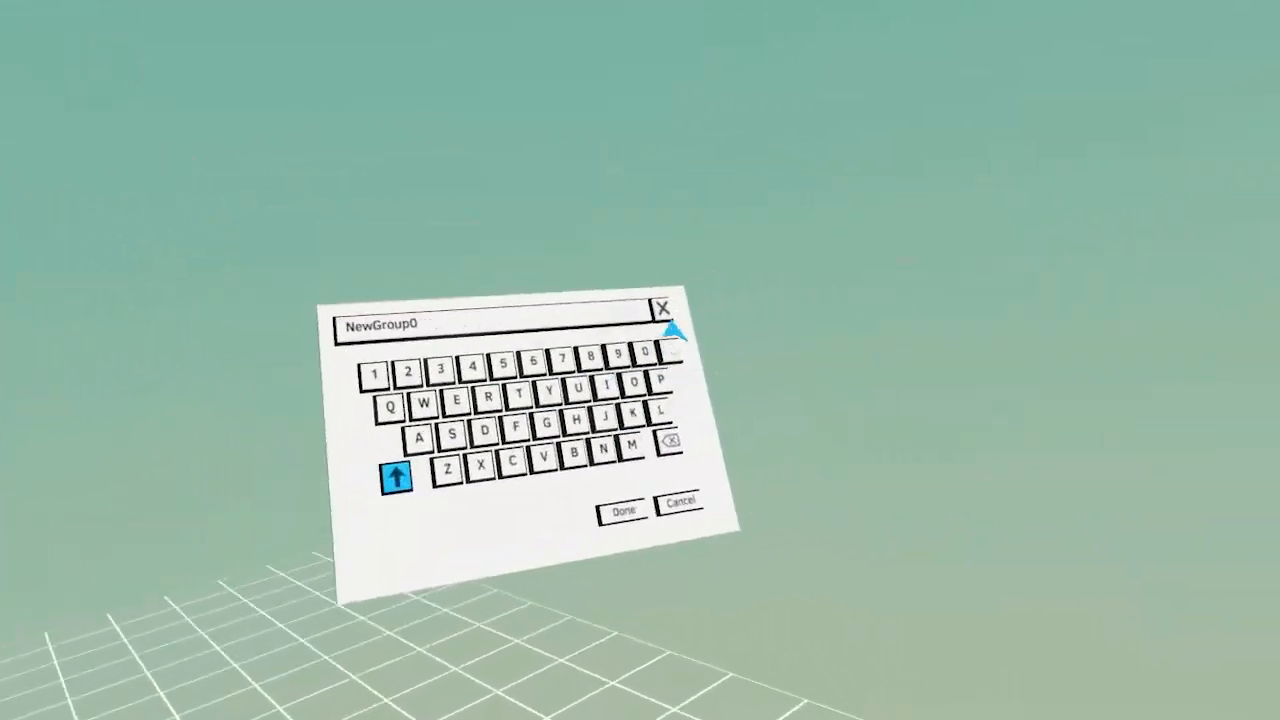
{"action": "left_click", "coordinate": [664, 490]}
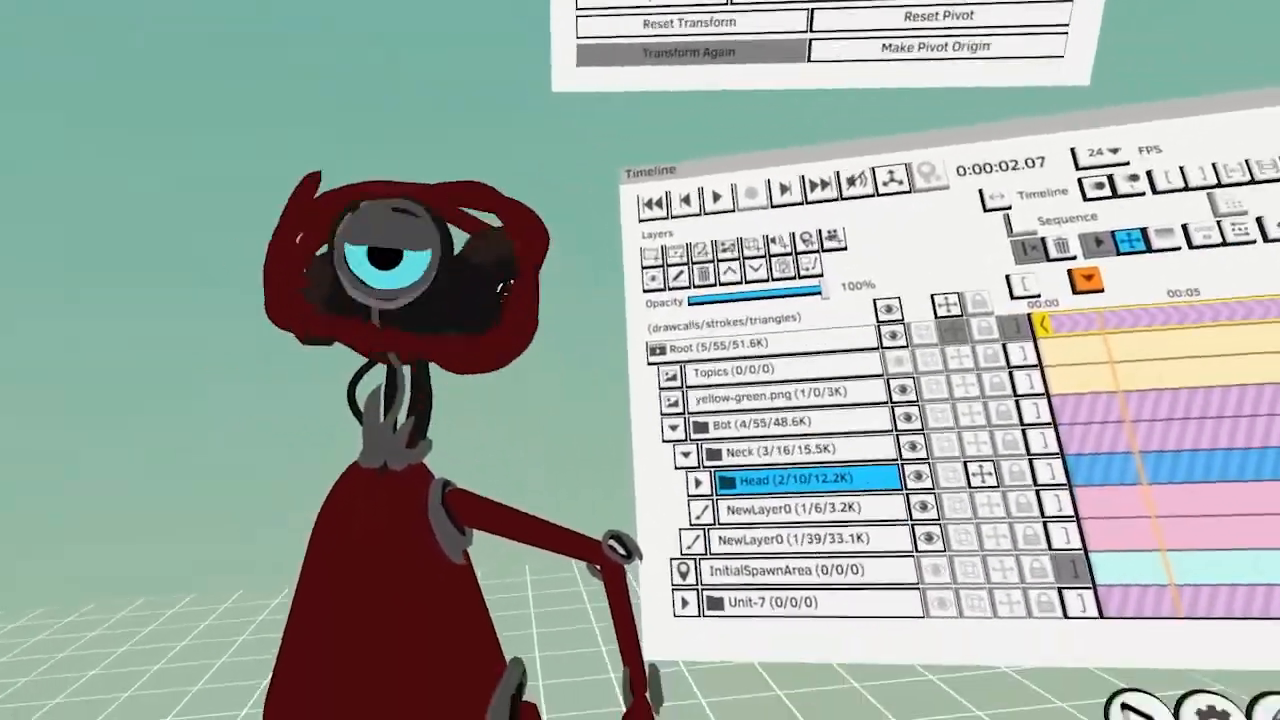
Place the Neck group's pivot at the base of the neck and collapse the group
{"action": "left_click", "coordinate": [762, 451]}
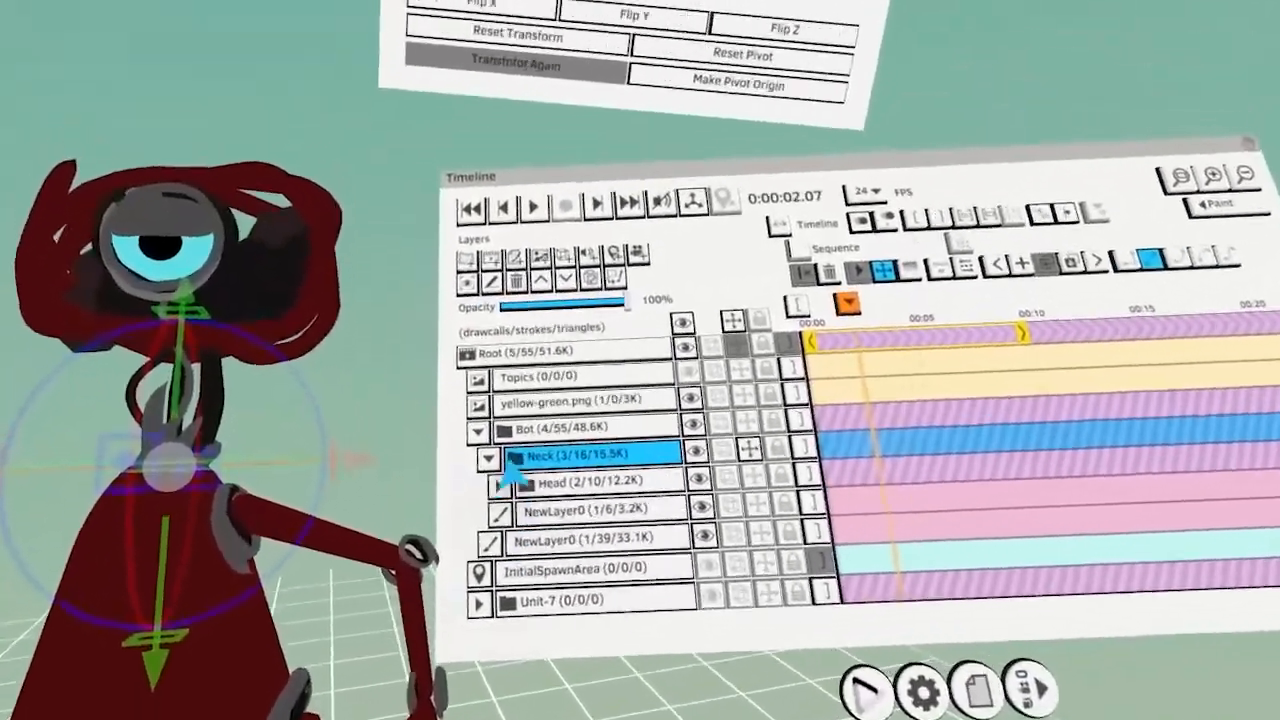
{"action": "double_click", "coordinate": [700, 402]}
{"action": "left_click", "coordinate": [846, 503]}
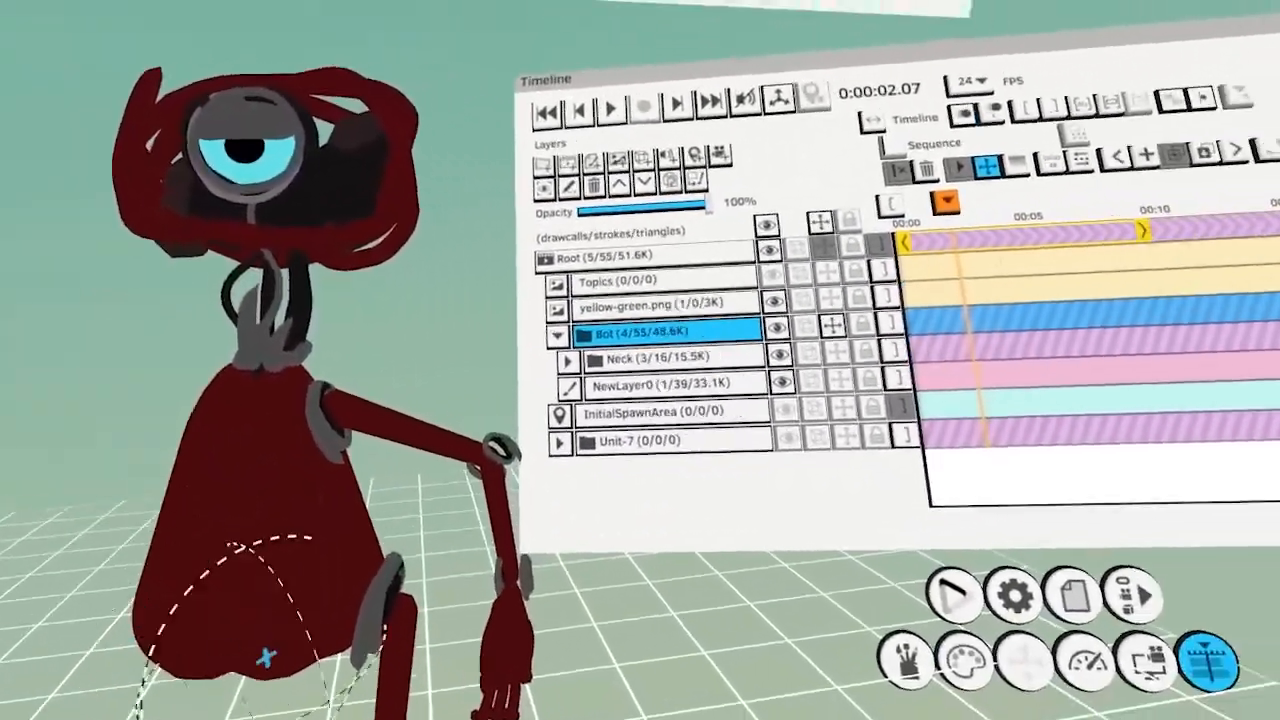
Add a group inside the Bot group and rename it as Arm
{"action": "left_click", "coordinate": [758, 402]}
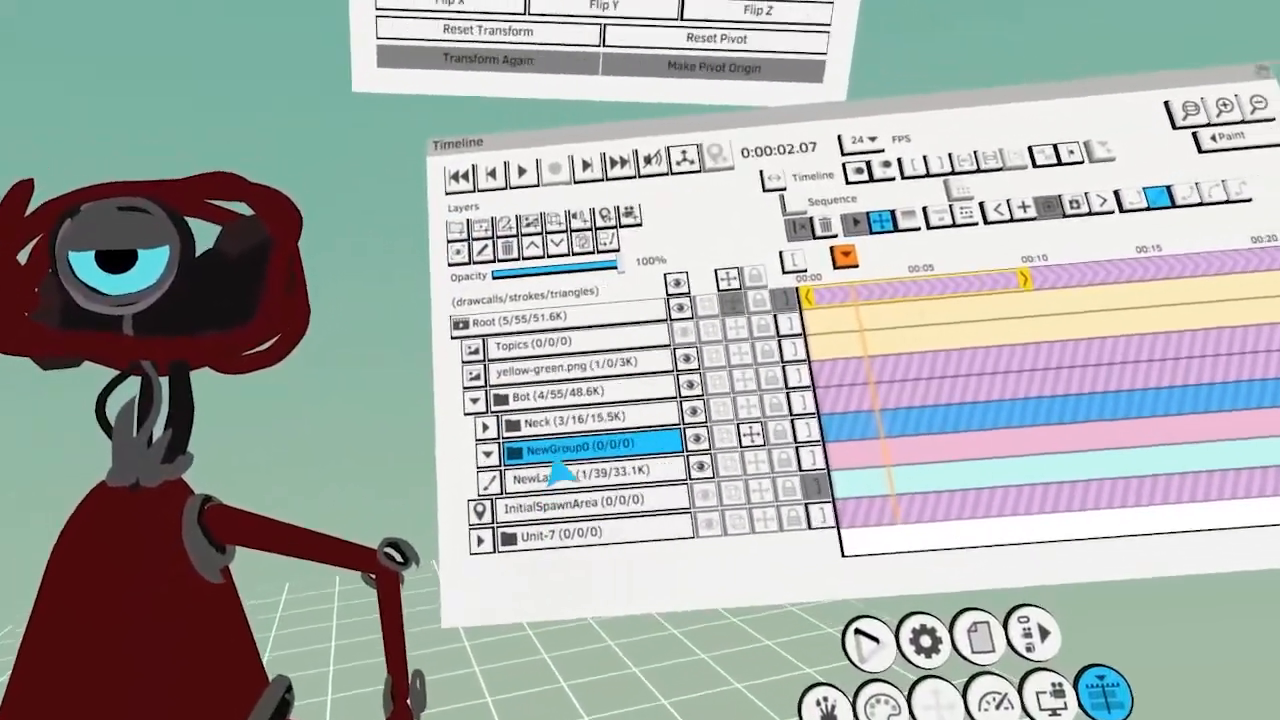
{"action": "double_click", "coordinate": [562, 455]}
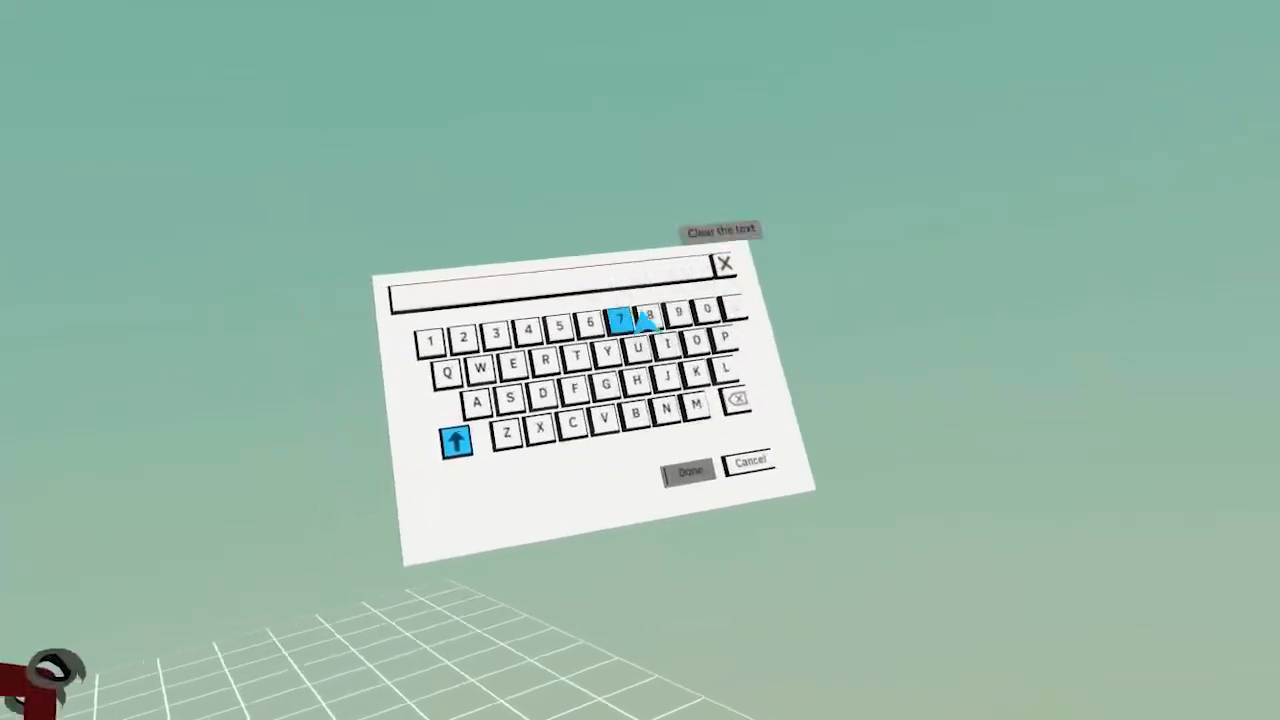
{"action": "left_click", "coordinate": [630, 413]}
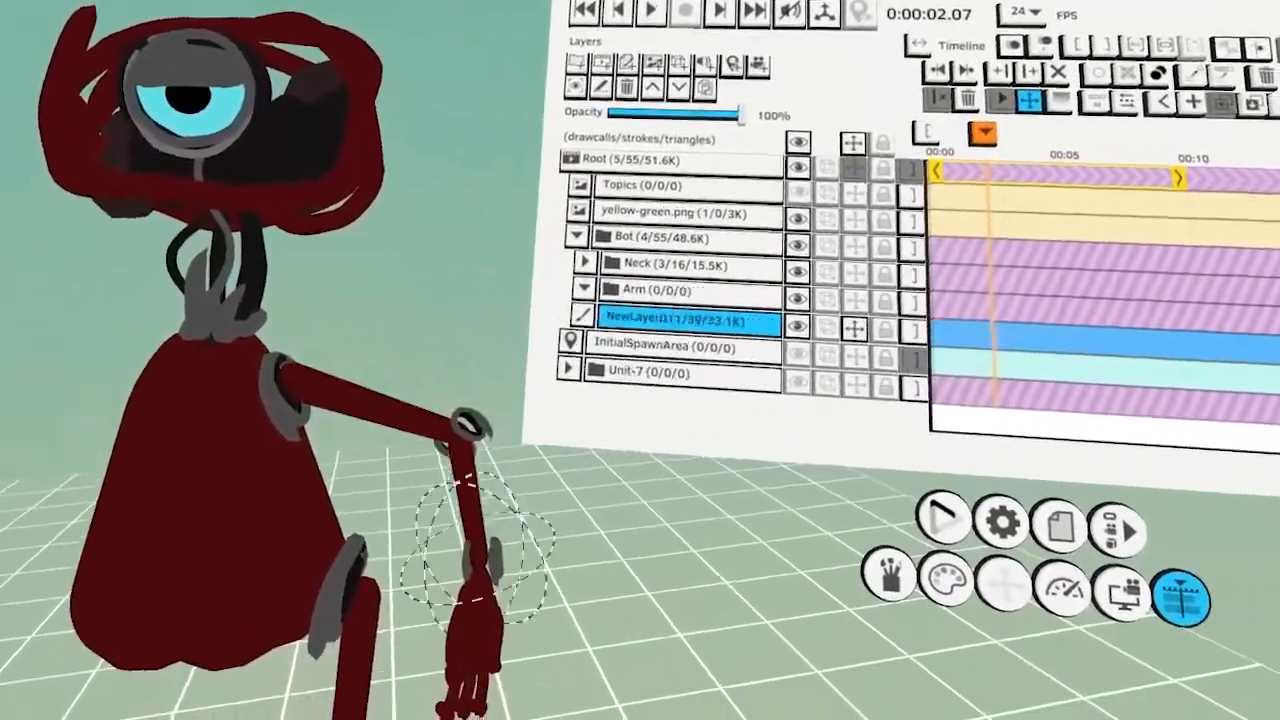
Move the arm and hand strokes out of the body layer into a new paint layer inside the Arm group
{"action": "left_click_drag", "start_coordinate": [486, 520], "coordinate": [371, 483]}
{"action": "left_click", "coordinate": [575, 513]}
{"action": "left_click", "coordinate": [514, 293]}
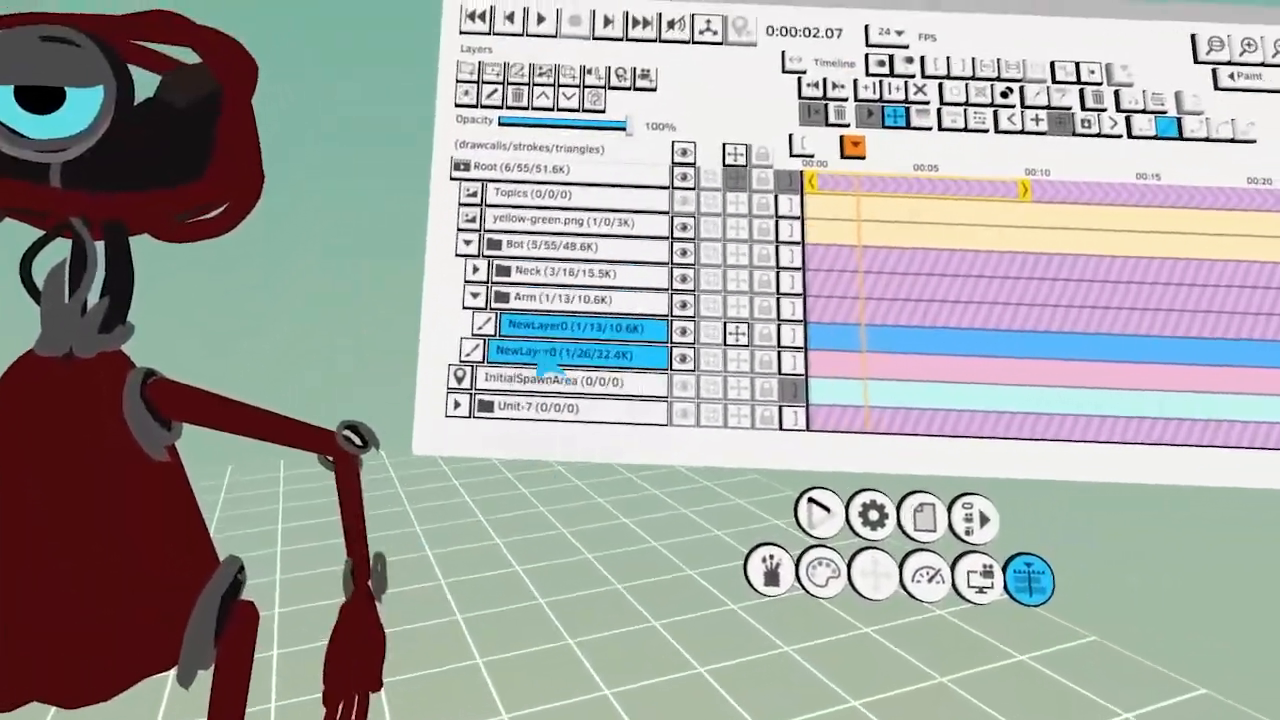
Add a nested group inside Arm and move the forearm and hand strokes into a new paint layer in it
{"action": "left_click", "coordinate": [630, 429]}
{"action": "left_click", "coordinate": [595, 342]}
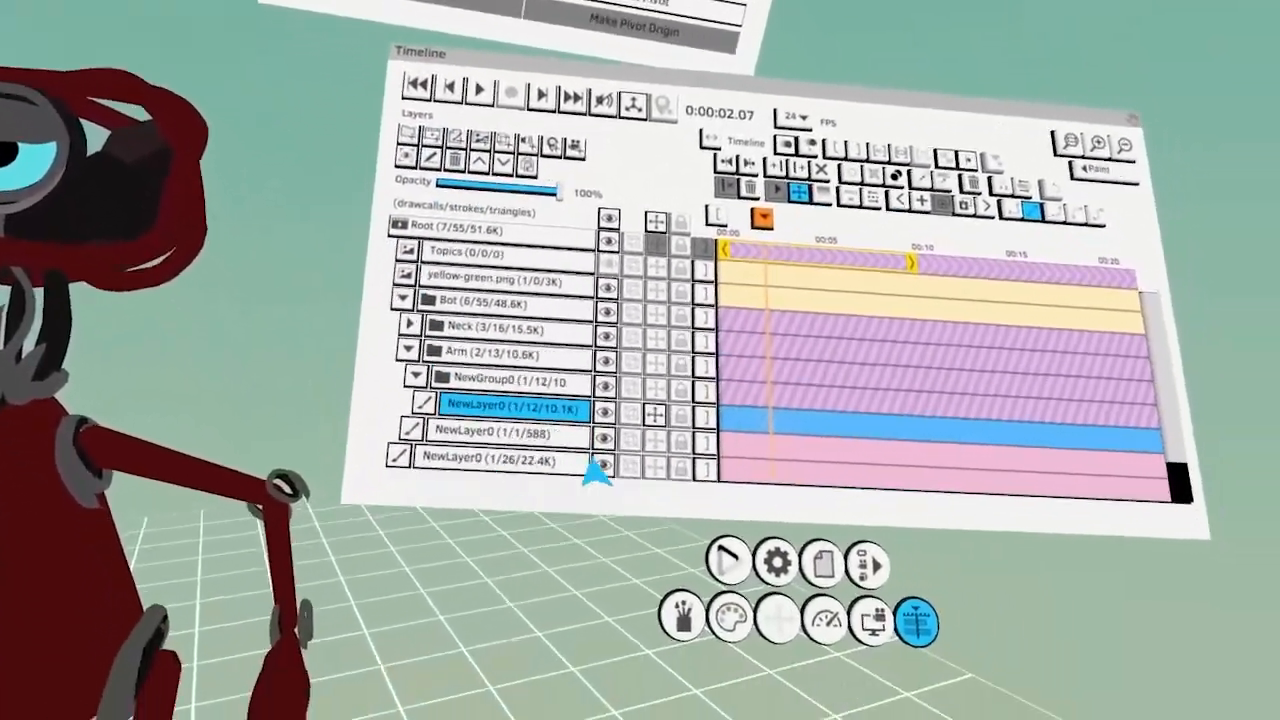
{"action": "left_click", "coordinate": [605, 412]}
{"action": "left_click", "coordinate": [712, 386]}
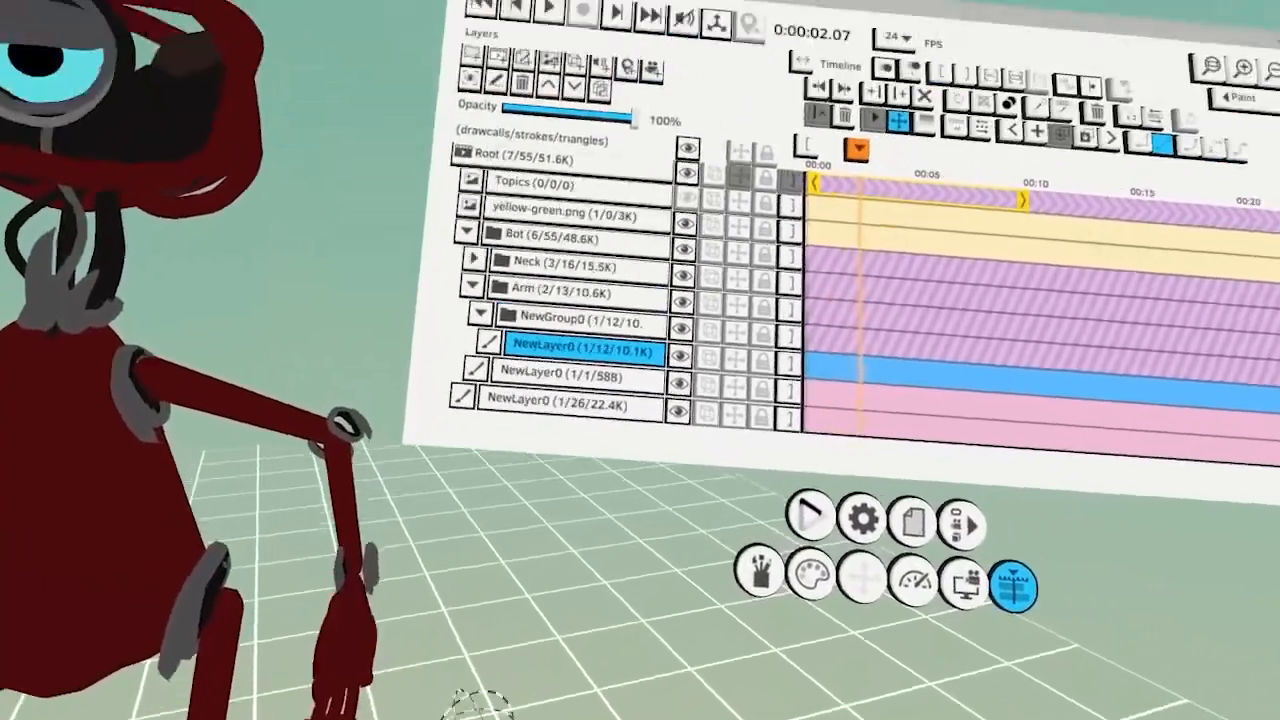
Split the hand strokes into a further nested group named Hand and rename the enclosing forearm group as Firearm
{"action": "left_click", "coordinate": [471, 55]}
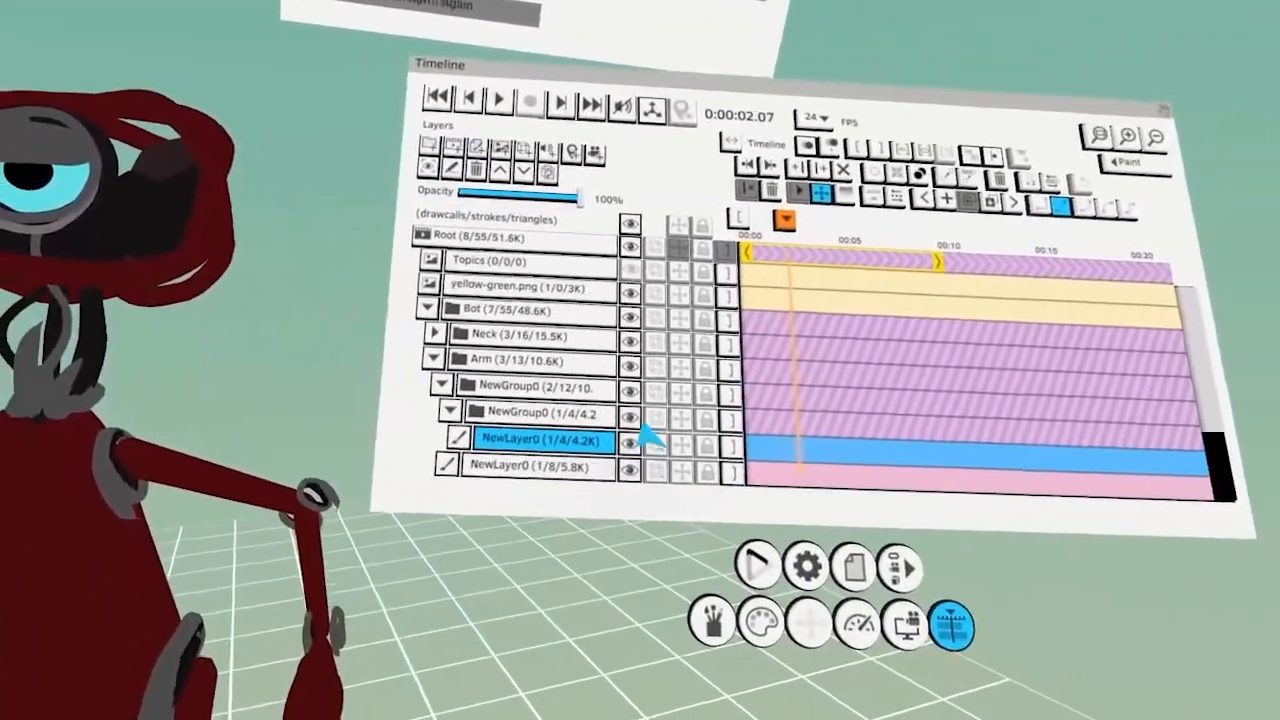
{"action": "left_click", "coordinate": [630, 442]}
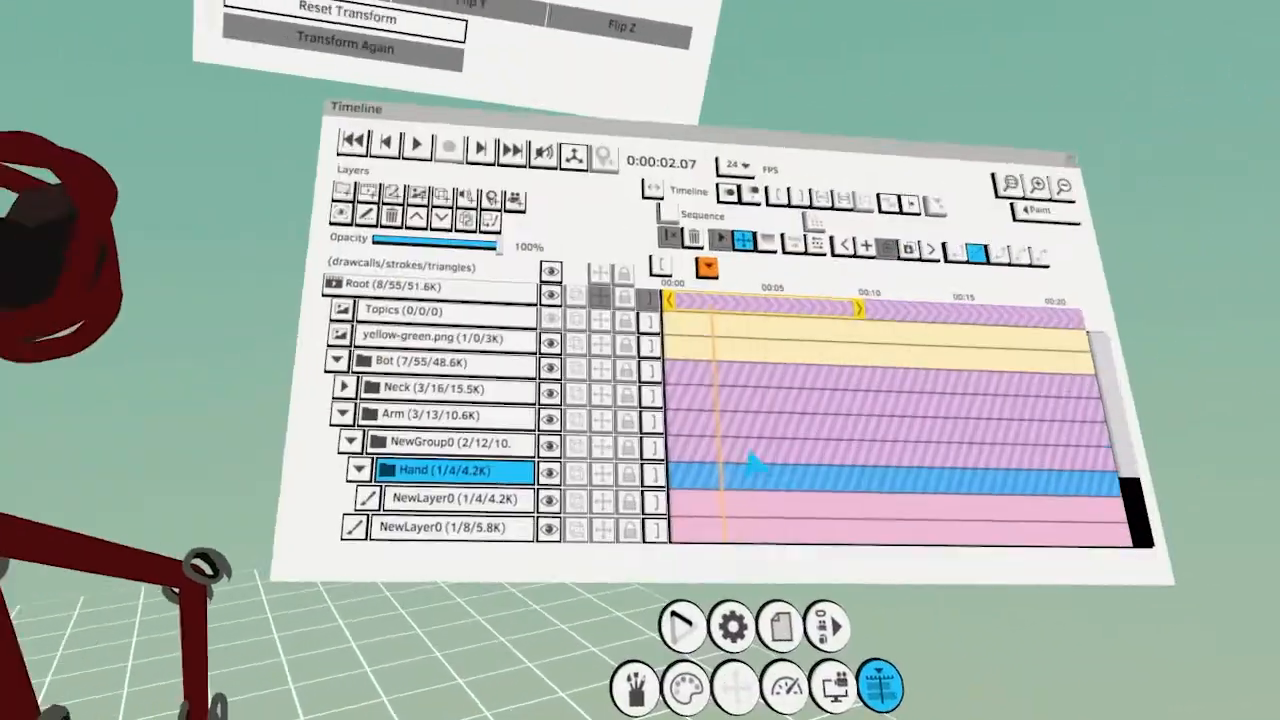
{"action": "left_click", "coordinate": [497, 460]}
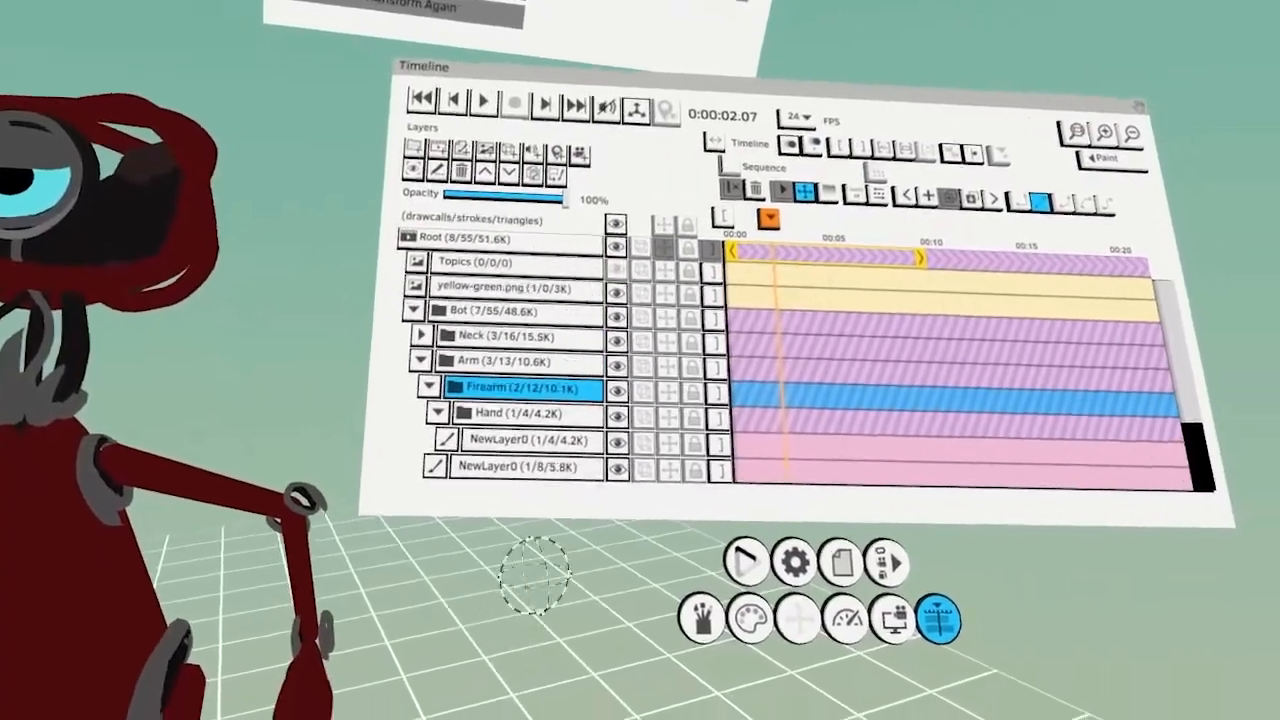
Place the Hand group's pivot at the wrist and the Firearm group's pivot at the elbow
{"action": "left_click", "coordinate": [515, 412]}
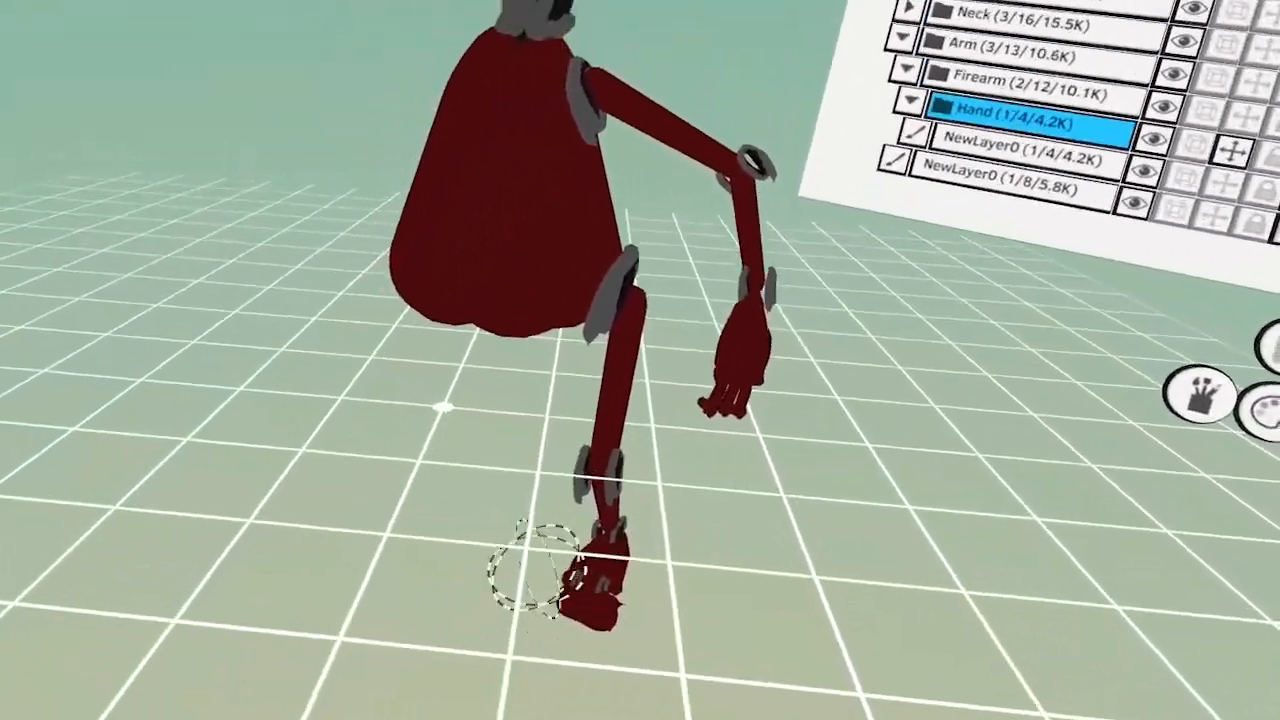
{"action": "left_click_drag", "start_coordinate": [420, 480], "coordinate": [437, 437]}
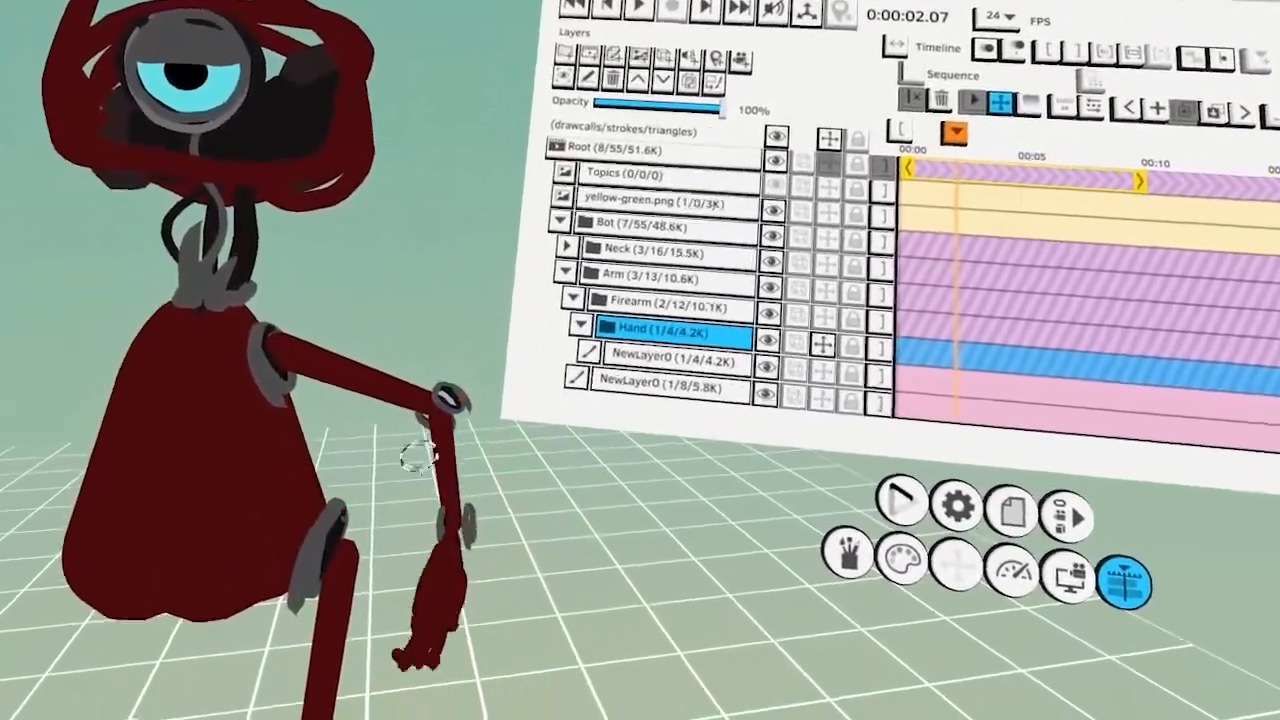
{"action": "left_click", "coordinate": [668, 305]}
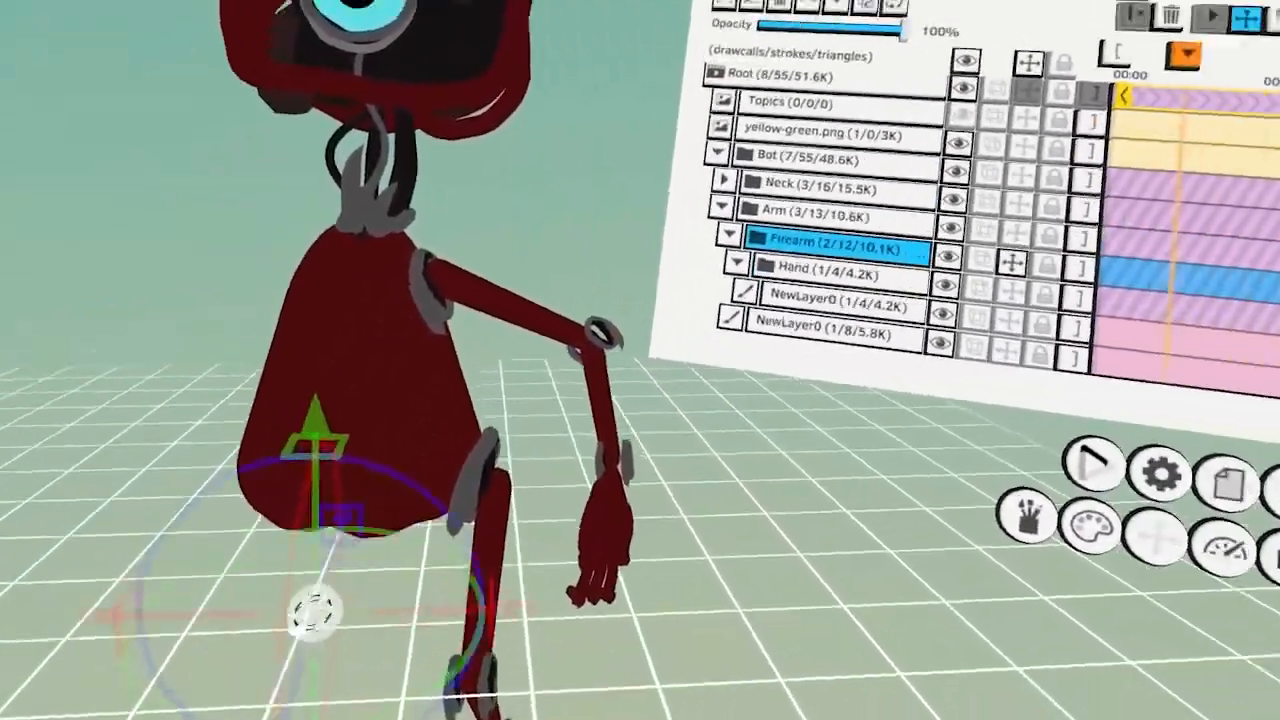
{"action": "left_click_drag", "start_coordinate": [315, 612], "coordinate": [449, 457]}
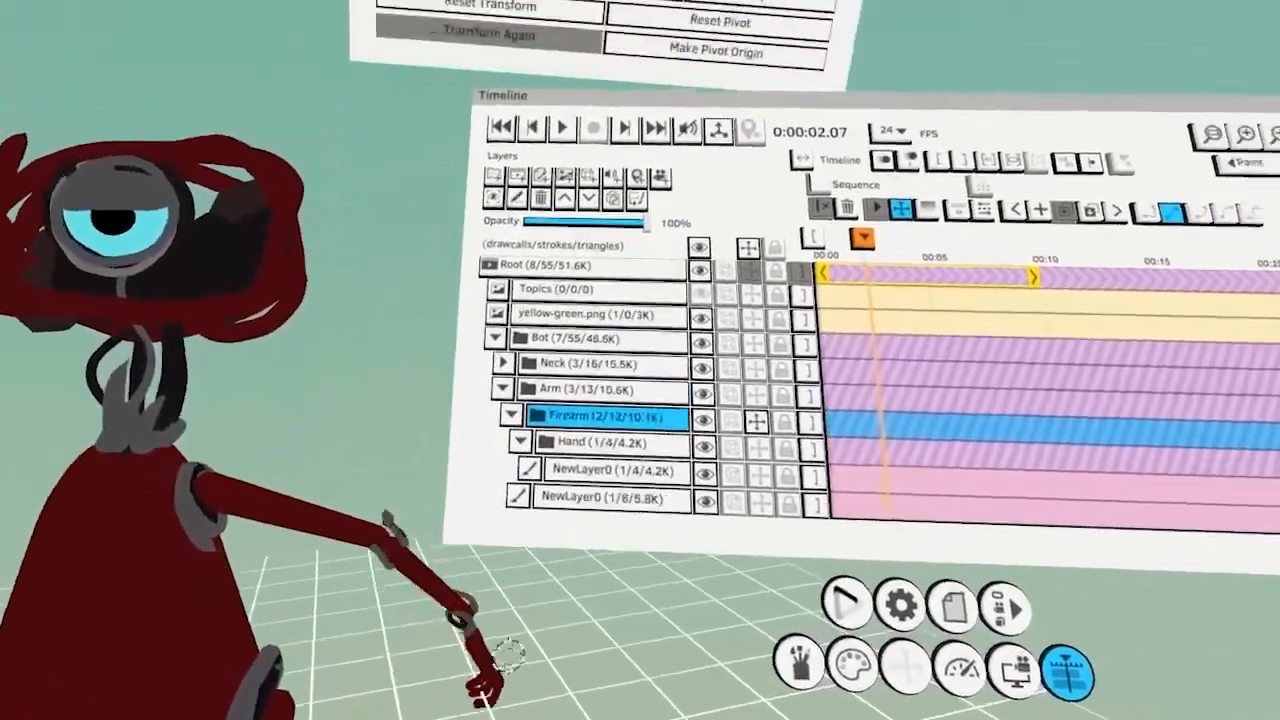
{"action": "left_click_drag", "start_coordinate": [566, 590], "coordinate": [500, 603]}
Place the Arm group's pivot at the shoulder and collapse the group
{"action": "left_click", "coordinate": [697, 333]}
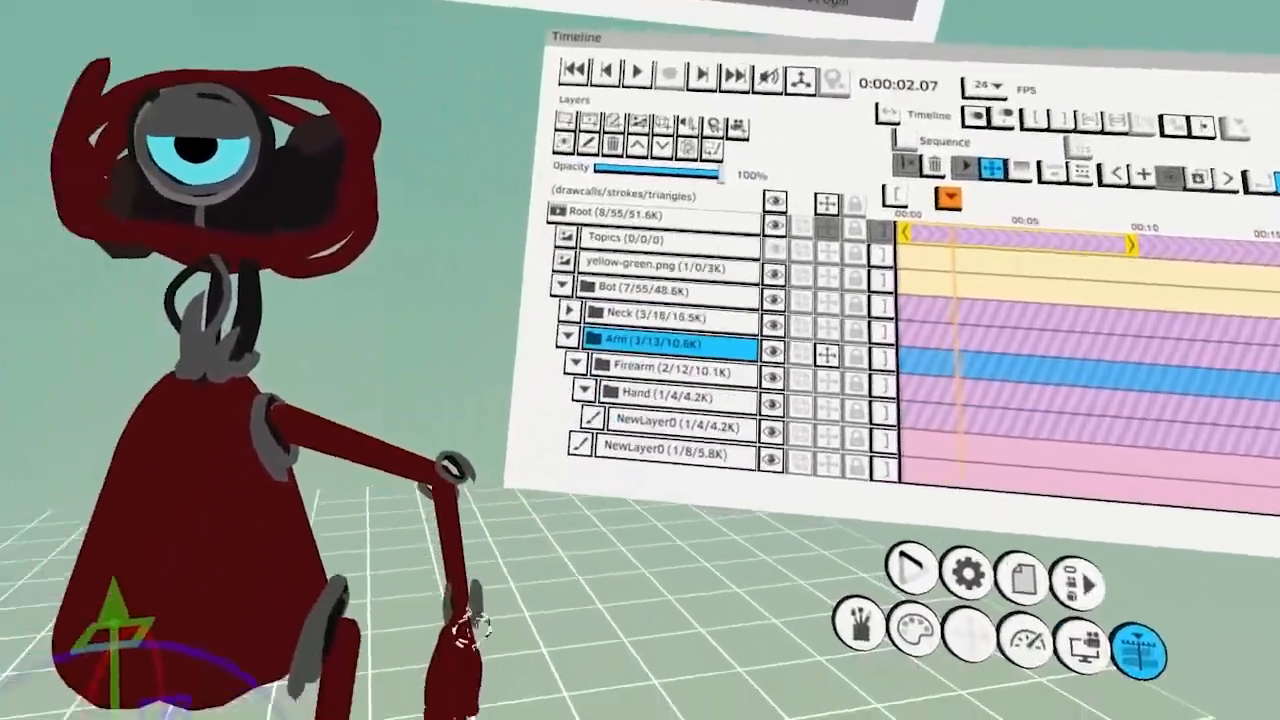
{"action": "left_click_drag", "start_coordinate": [404, 566], "coordinate": [432, 395]}
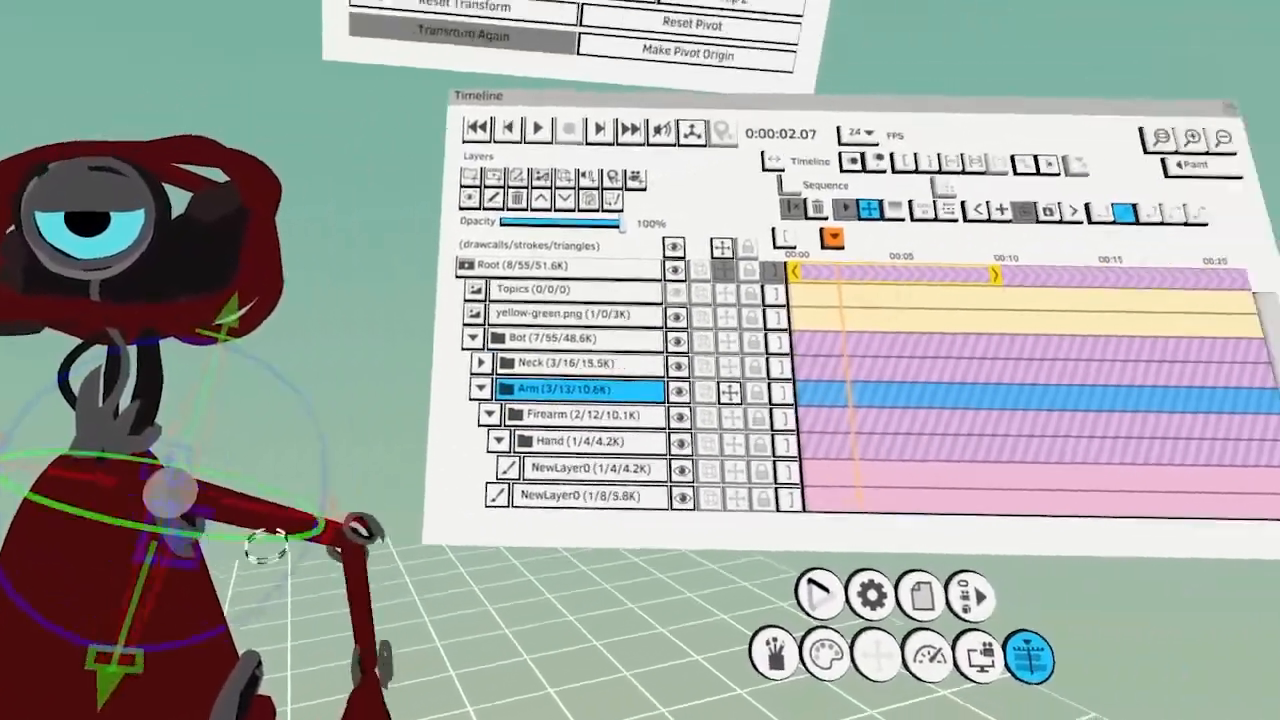
{"action": "left_click", "coordinate": [640, 351]}
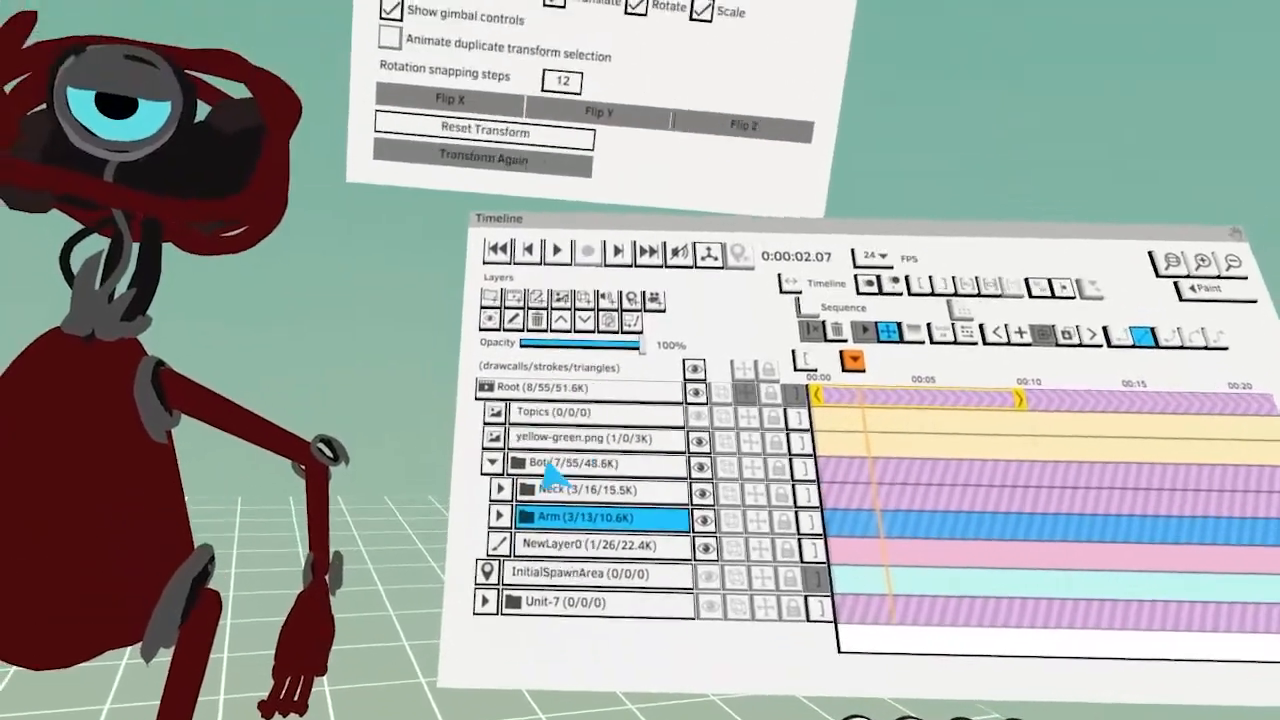
Add a group named Leg inside the Bot group and move the leg strokes into a new paint layer in it
{"action": "left_click", "coordinate": [578, 560]}
{"action": "left_click", "coordinate": [491, 310]}
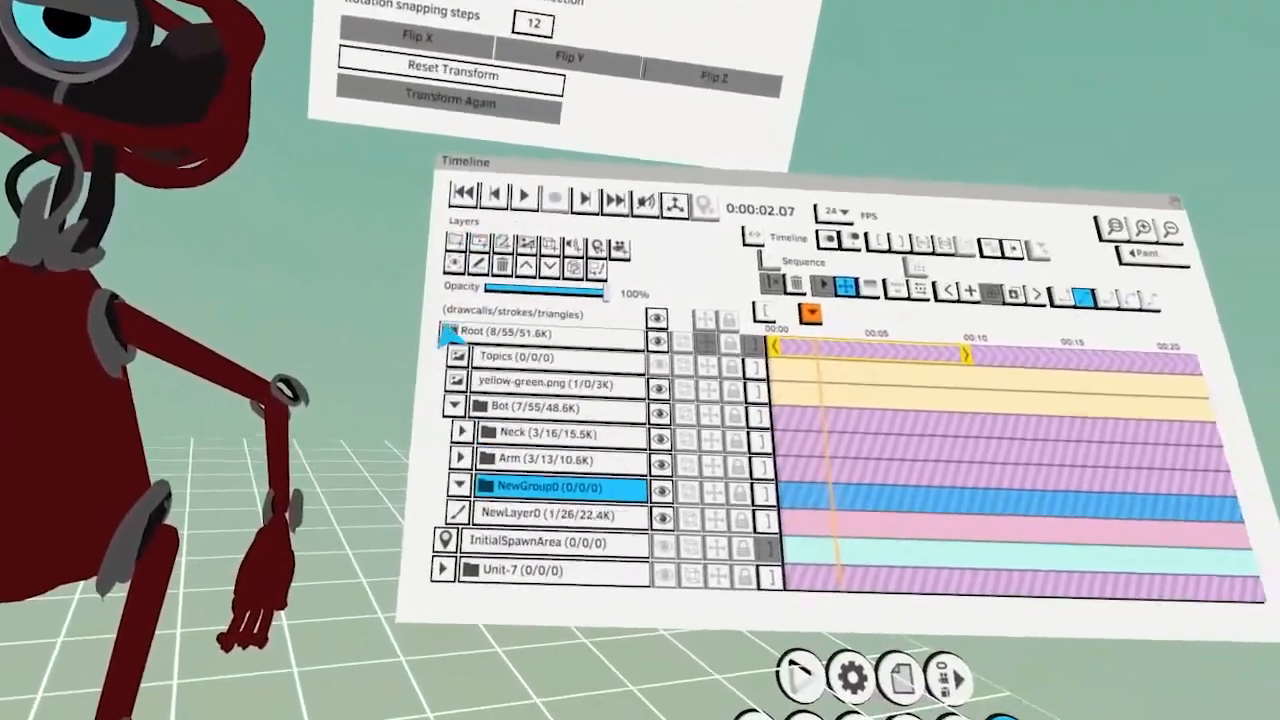
{"action": "double_click", "coordinate": [550, 562]}
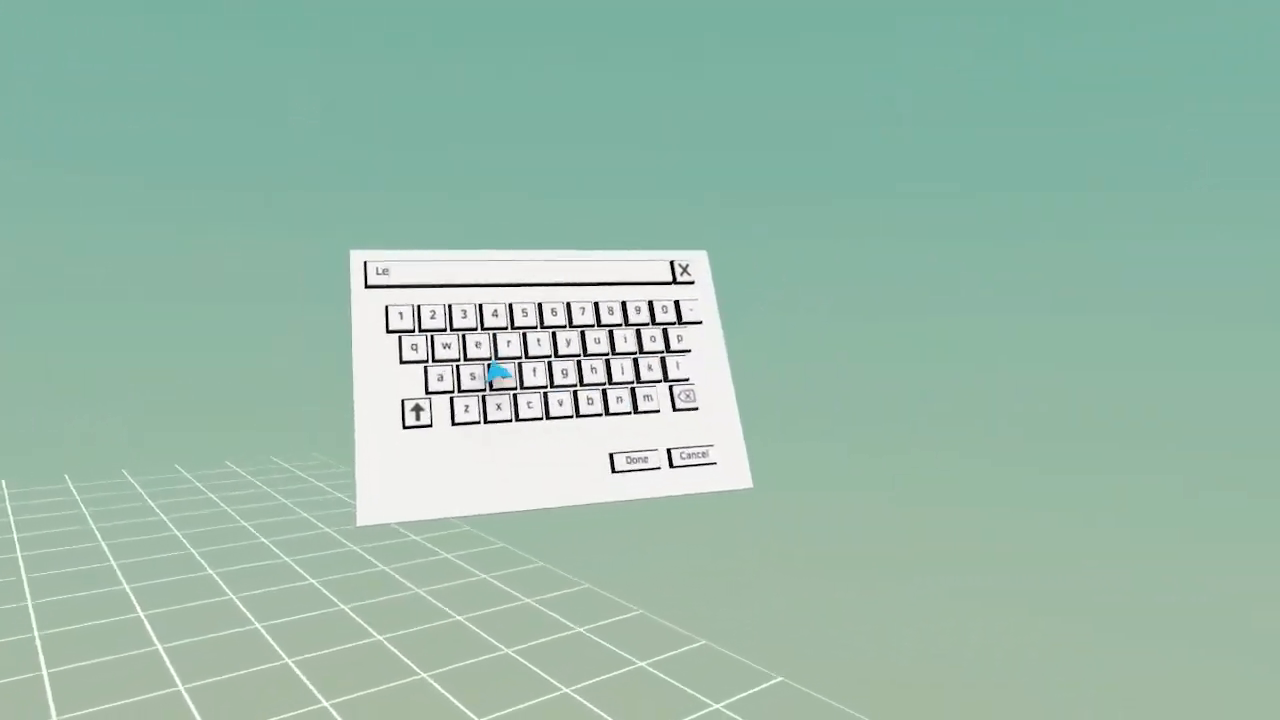
{"action": "left_click", "coordinate": [631, 443]}
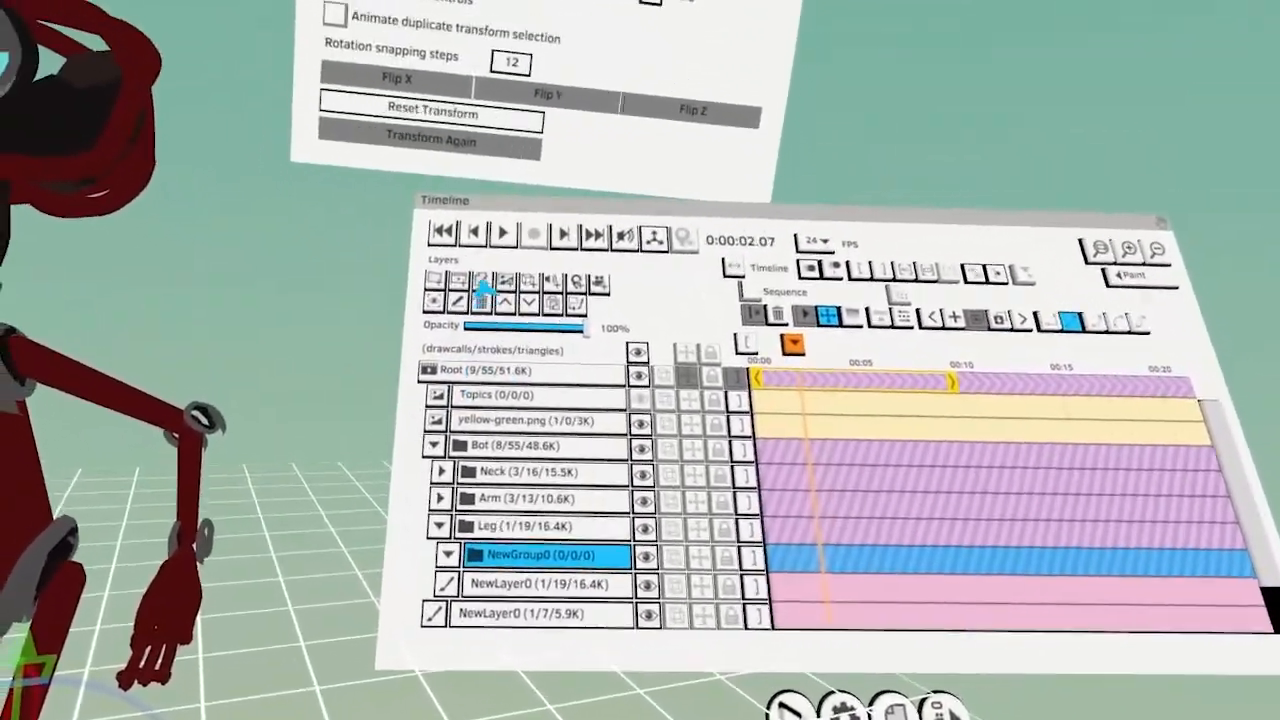
Move the lower leg strokes into a nested group inside Leg, and split the foot strokes into a further nested group named Foot
{"action": "left_click", "coordinate": [452, 236]}
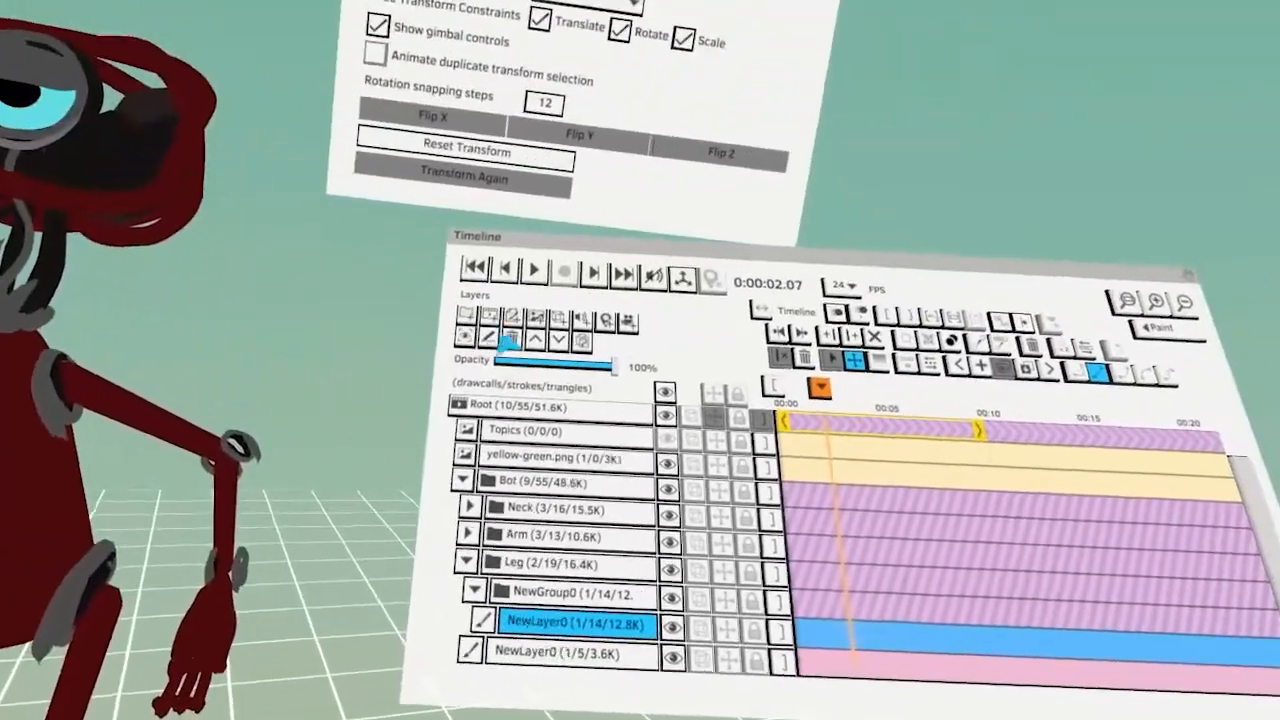
{"action": "left_click", "coordinate": [469, 284]}
{"action": "left_click", "coordinate": [491, 287]}
{"action": "double_click", "coordinate": [530, 361]}
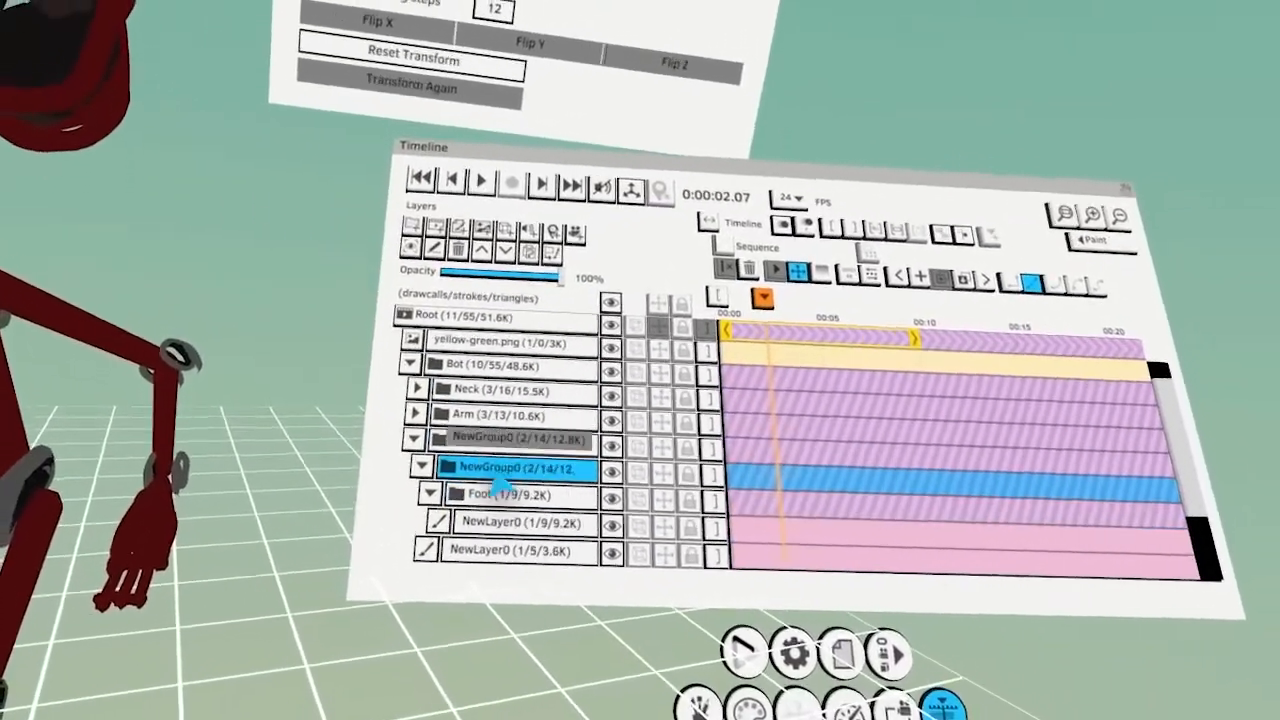
Rename the group that contains Foot as Lowerleg
{"action": "double_click", "coordinate": [471, 469]}
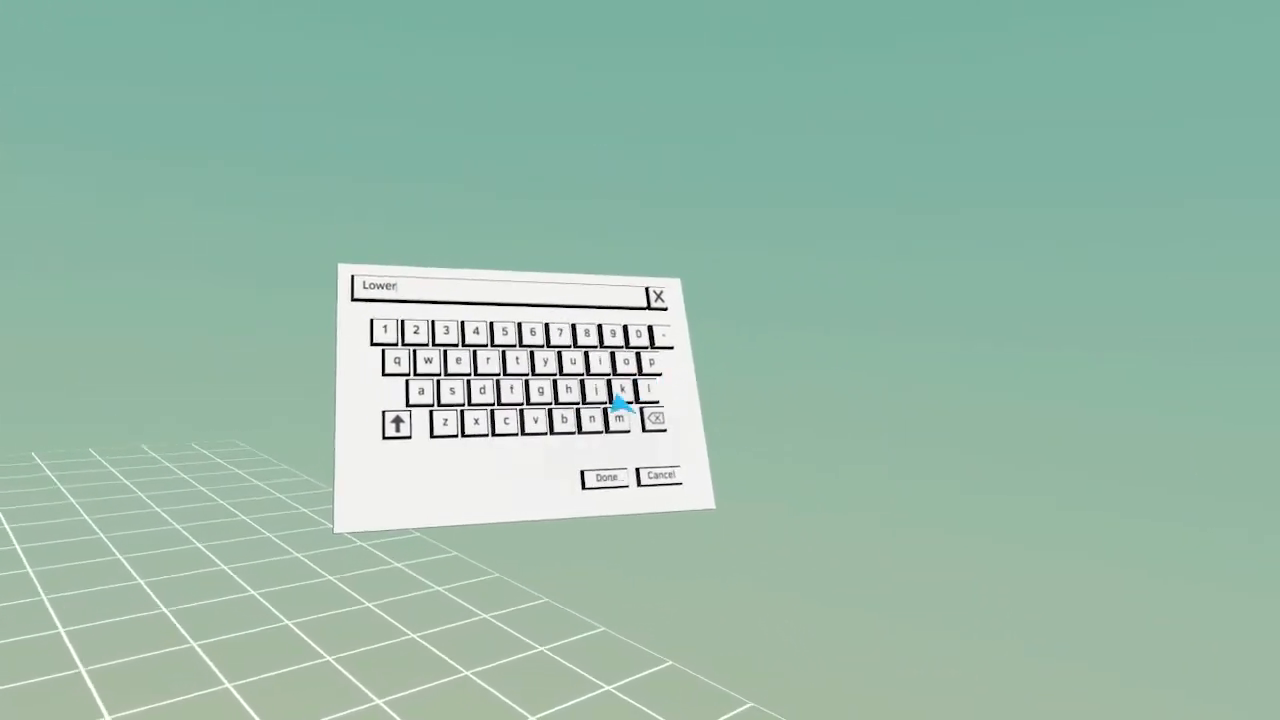
{"action": "type", "text": "Lowerleg"}
{"action": "left_click", "coordinate": [633, 463]}
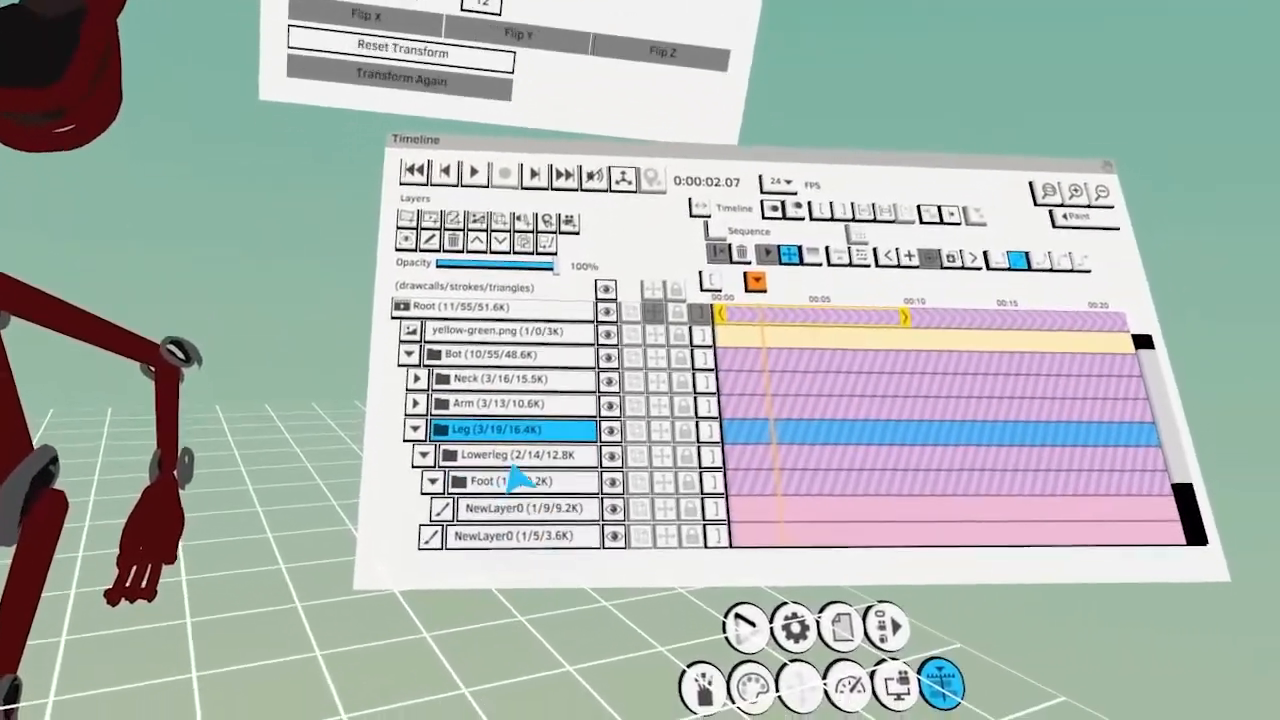
Place the pivots of the Foot, Lowerleg and Leg groups at the ankle, knee and hip, and collapse the Leg group
{"action": "left_click", "coordinate": [512, 443]}
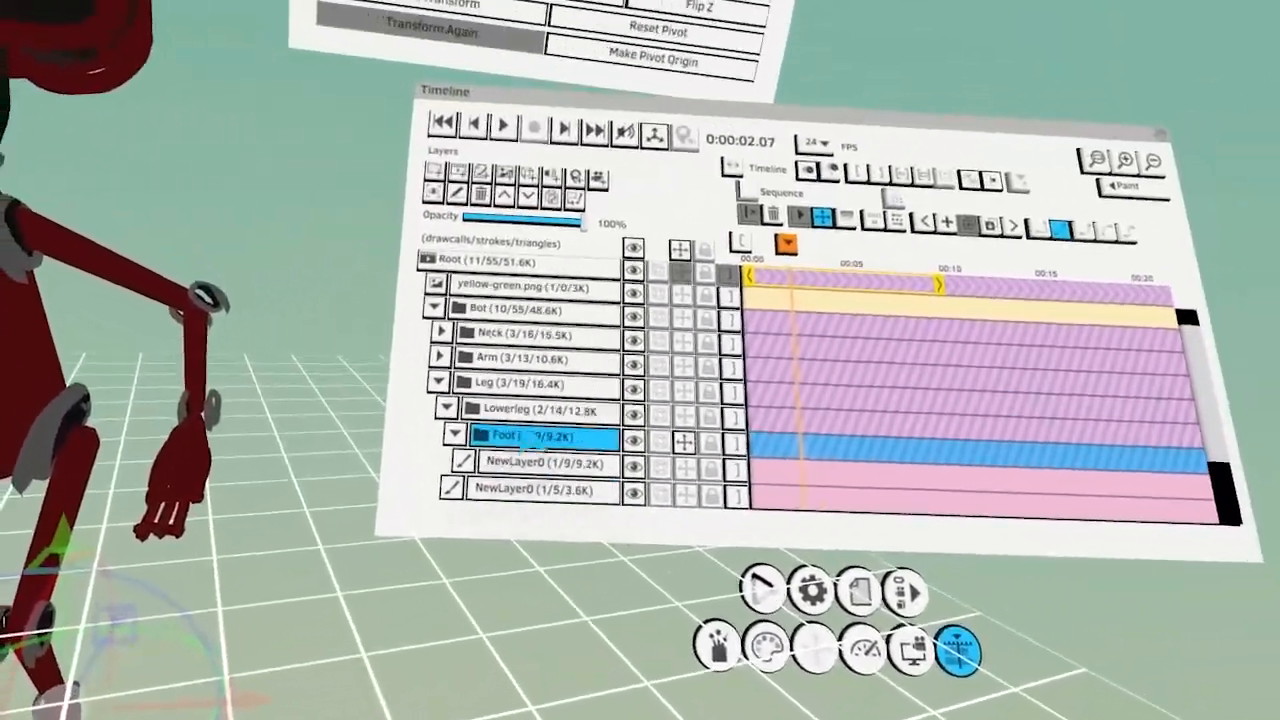
{"action": "left_click", "coordinate": [537, 394]}
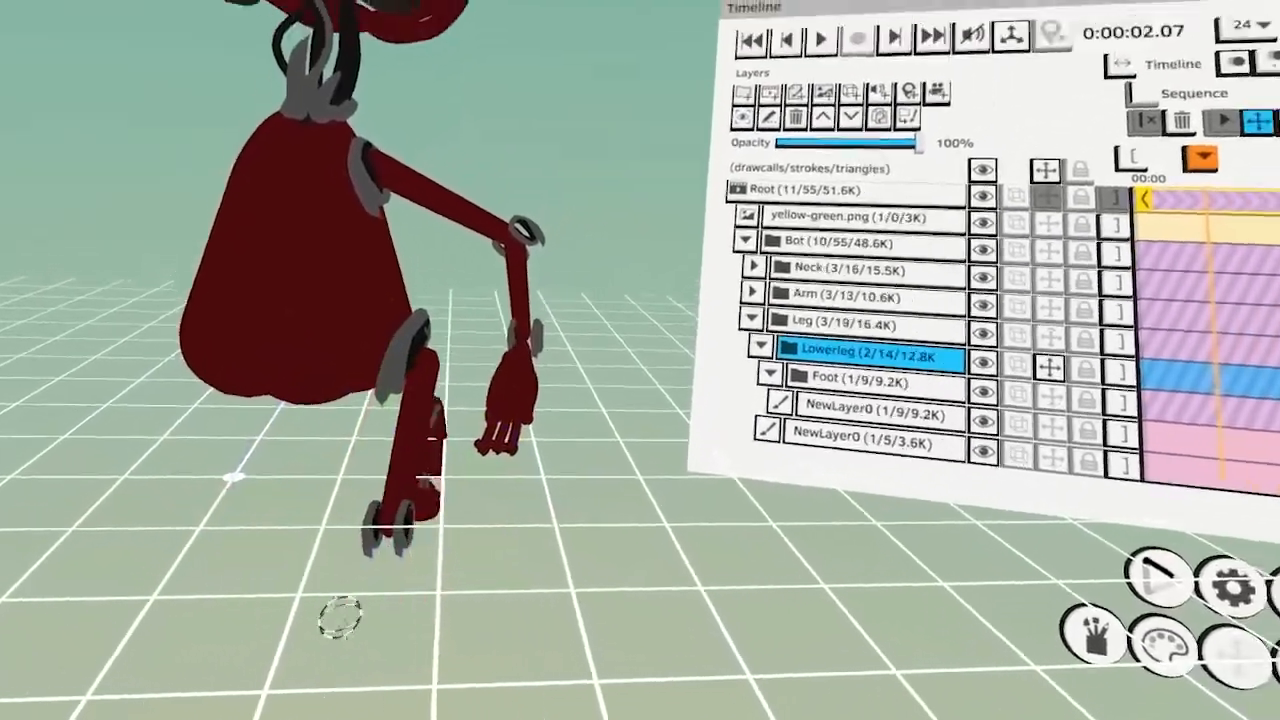
{"action": "left_click_drag", "start_coordinate": [340, 616], "coordinate": [358, 542]}
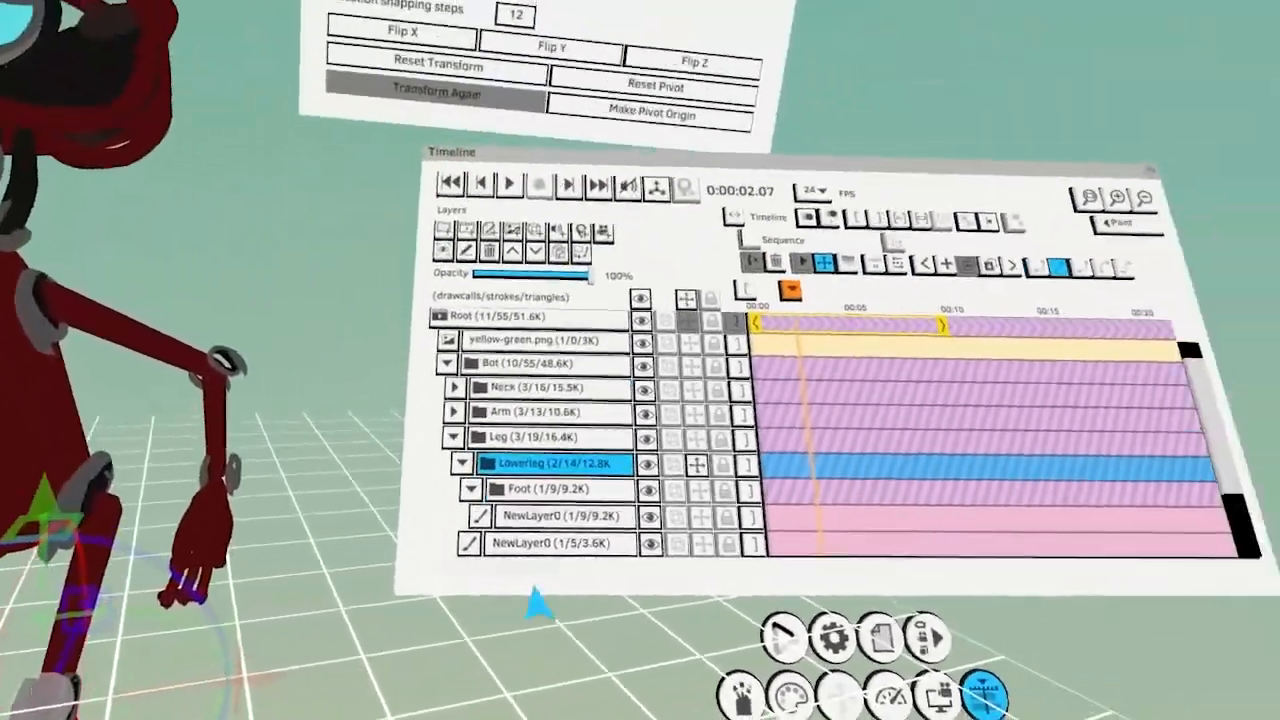
{"action": "left_click", "coordinate": [822, 200]}
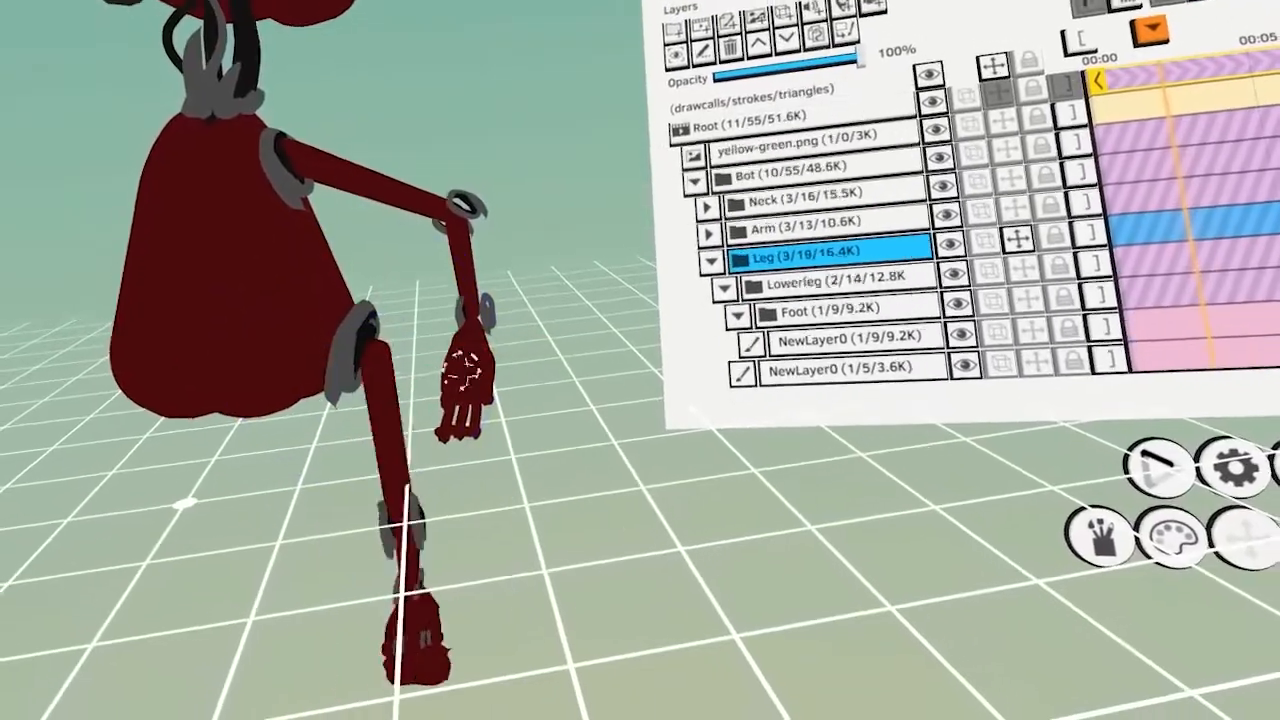
{"action": "left_click", "coordinate": [711, 261]}
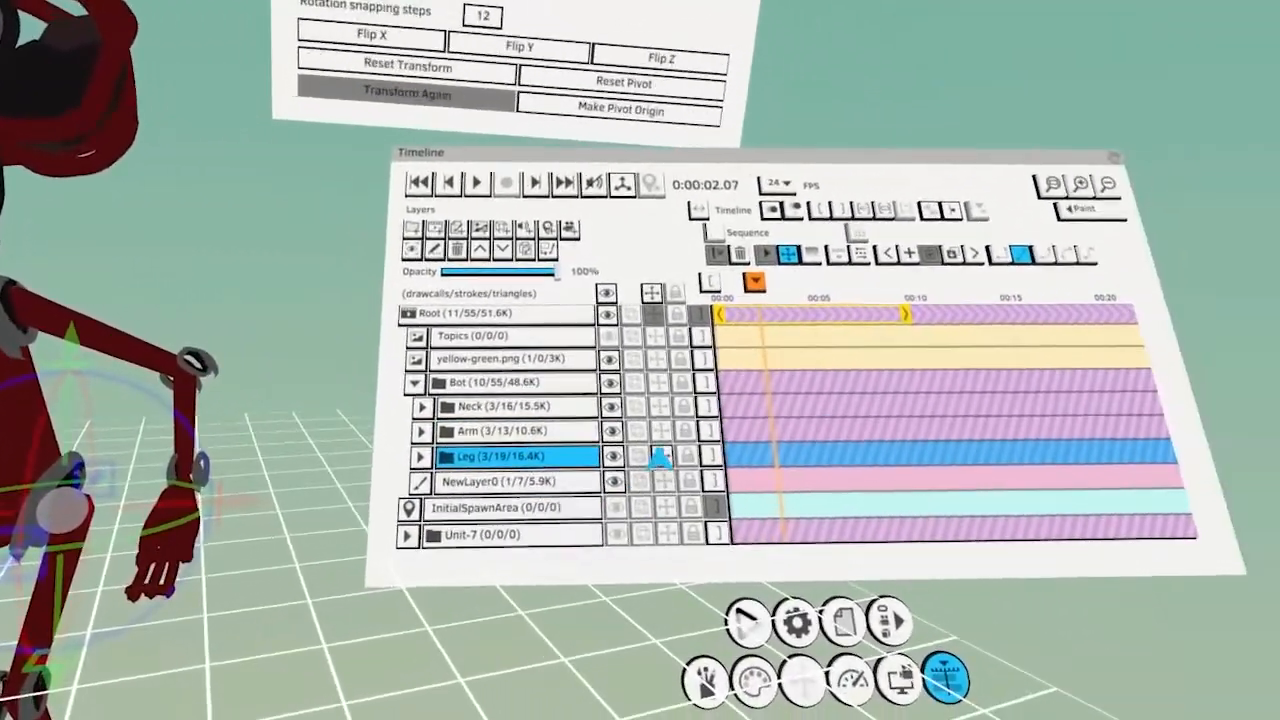
{"action": "left_click", "coordinate": [757, 462]}
Toggle the visibility of the remaining paint layer in the Bot group to check which strokes it holds
{"action": "left_click", "coordinate": [590, 488]}
{"action": "left_click", "coordinate": [706, 490]}
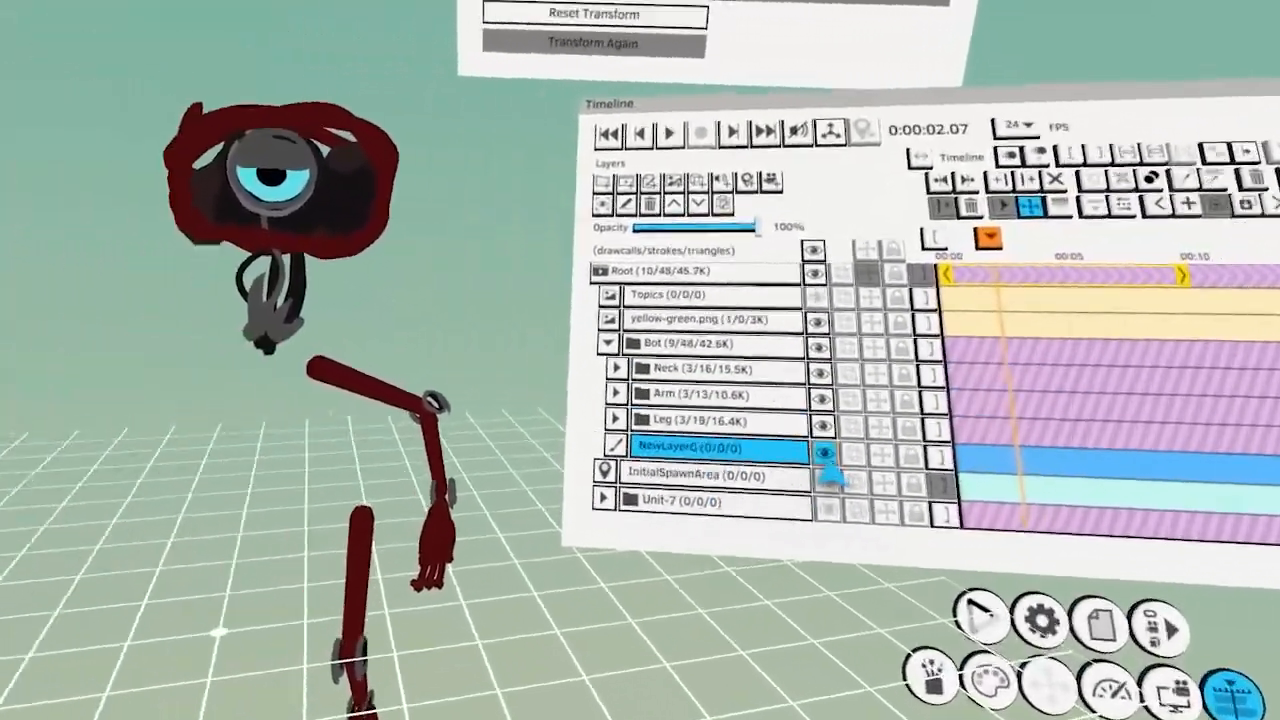
{"action": "left_click", "coordinate": [825, 453]}
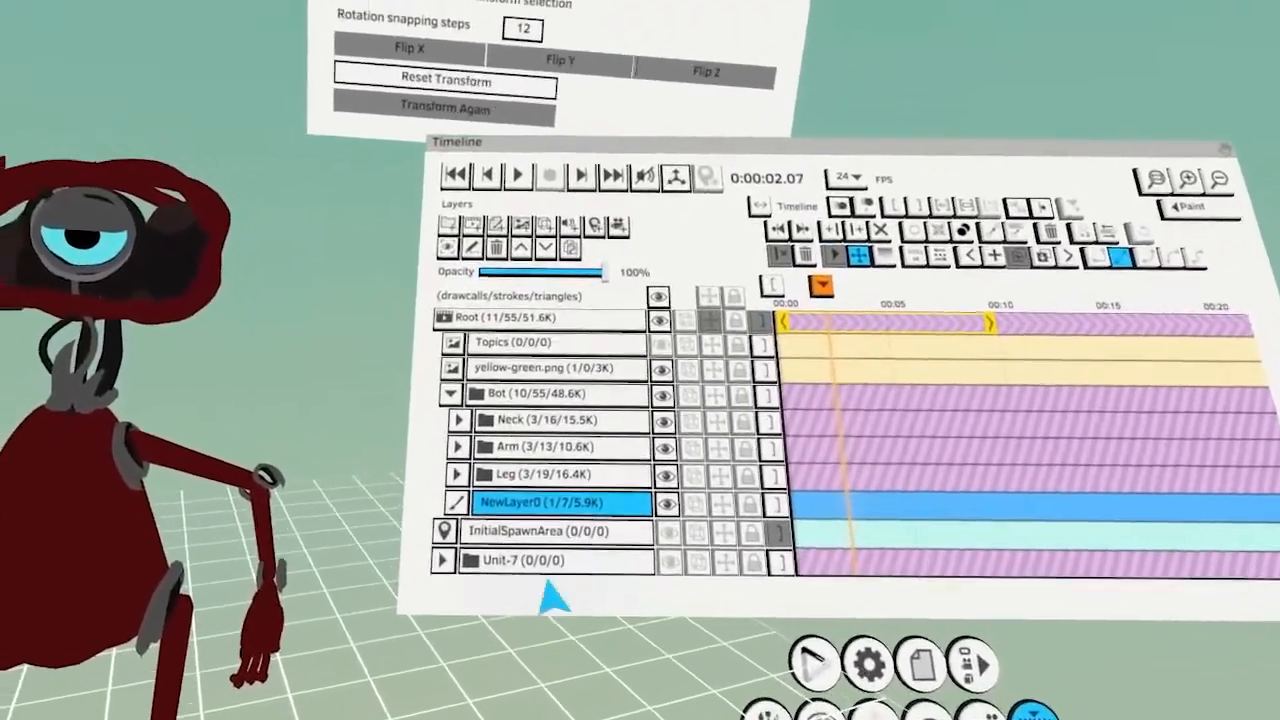
Add a group inside the Bot group and name it Torso
{"action": "left_click", "coordinate": [680, 343]}
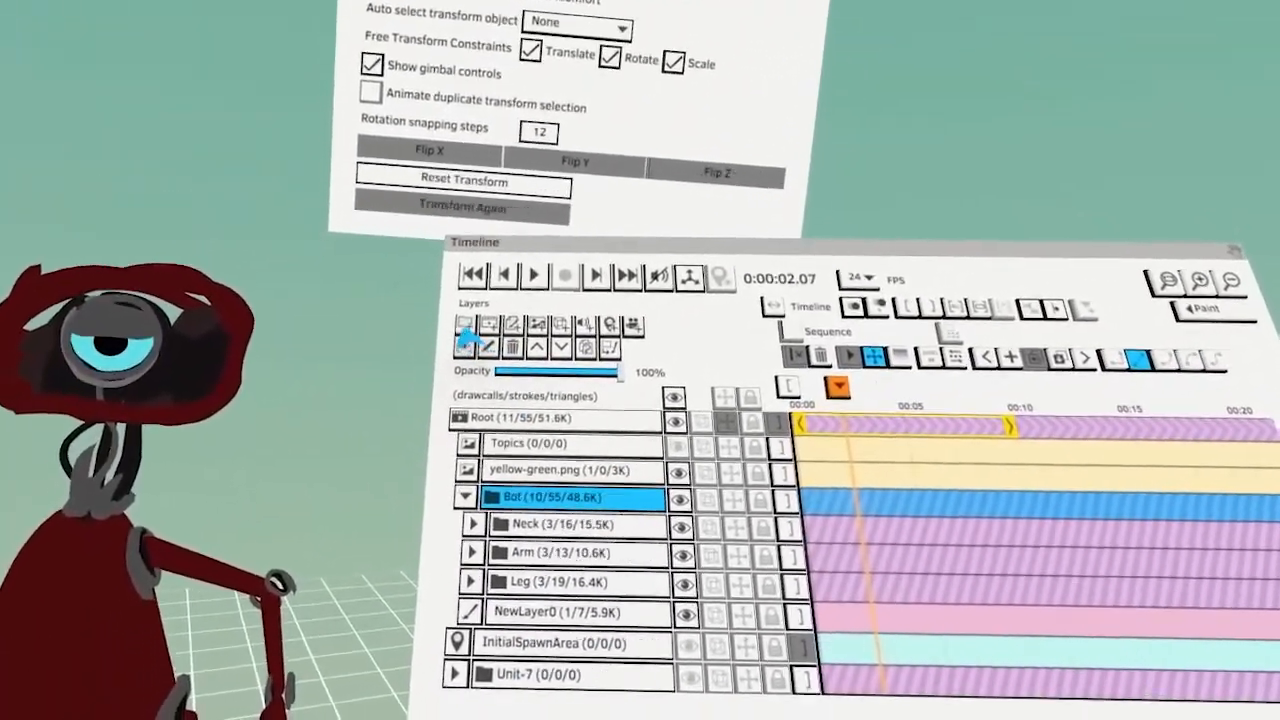
{"action": "left_click", "coordinate": [464, 326]}
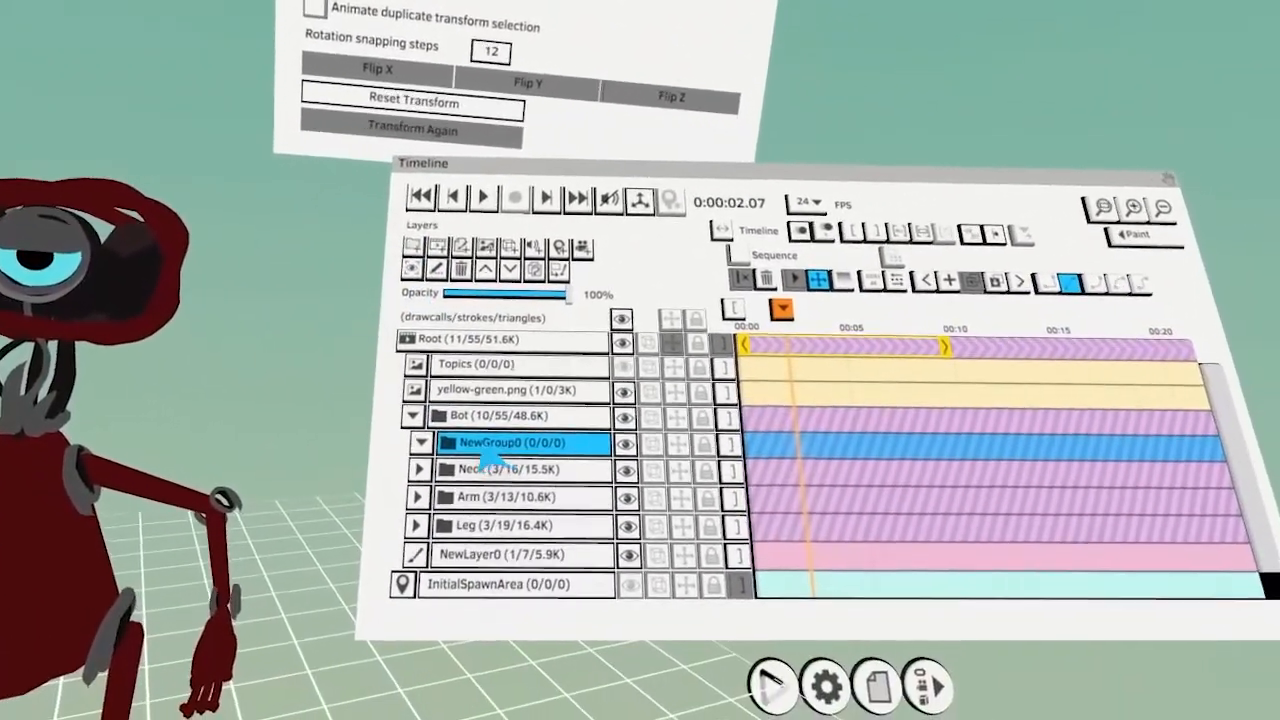
{"action": "left_click", "coordinate": [484, 449]}
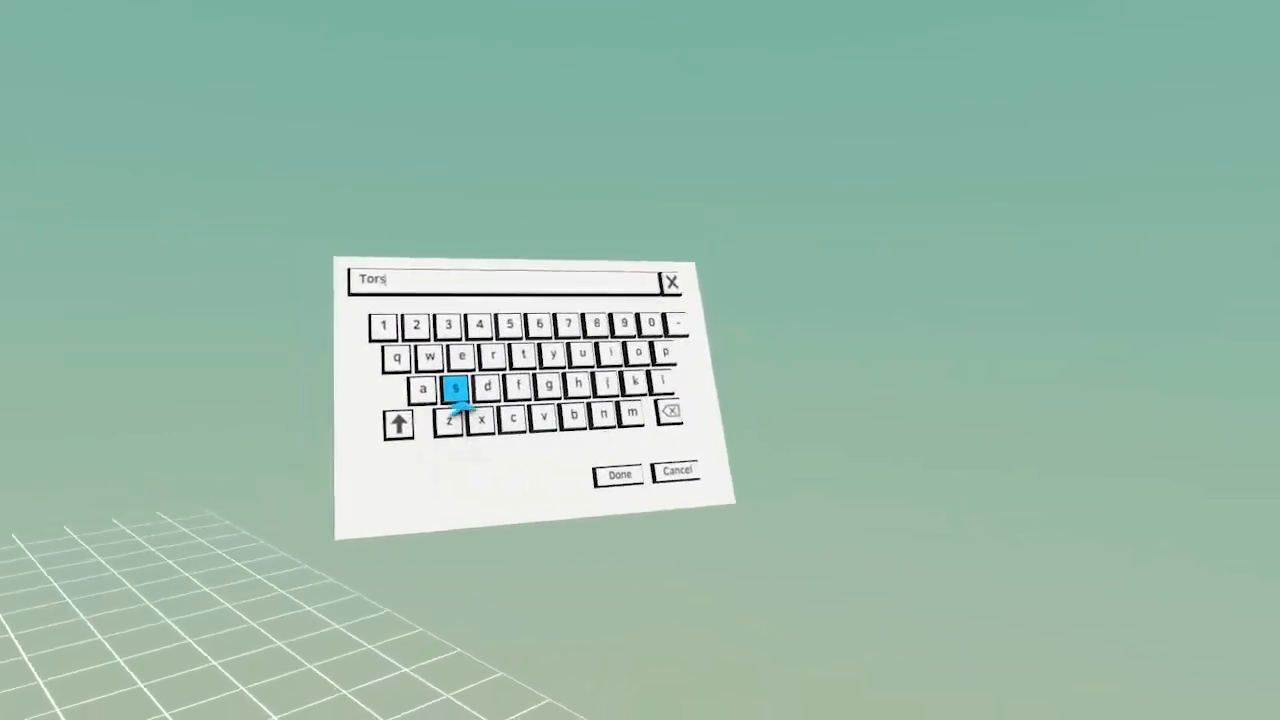
{"action": "left_click", "coordinate": [631, 479]}
Move the Neck group, Arm group and body paint layer into Torso, and place Torso's pivot at the pelvis
{"action": "left_click_drag", "start_coordinate": [531, 402], "coordinate": [523, 383]}
{"action": "left_click", "coordinate": [515, 437]}
{"action": "left_click", "coordinate": [504, 212]}
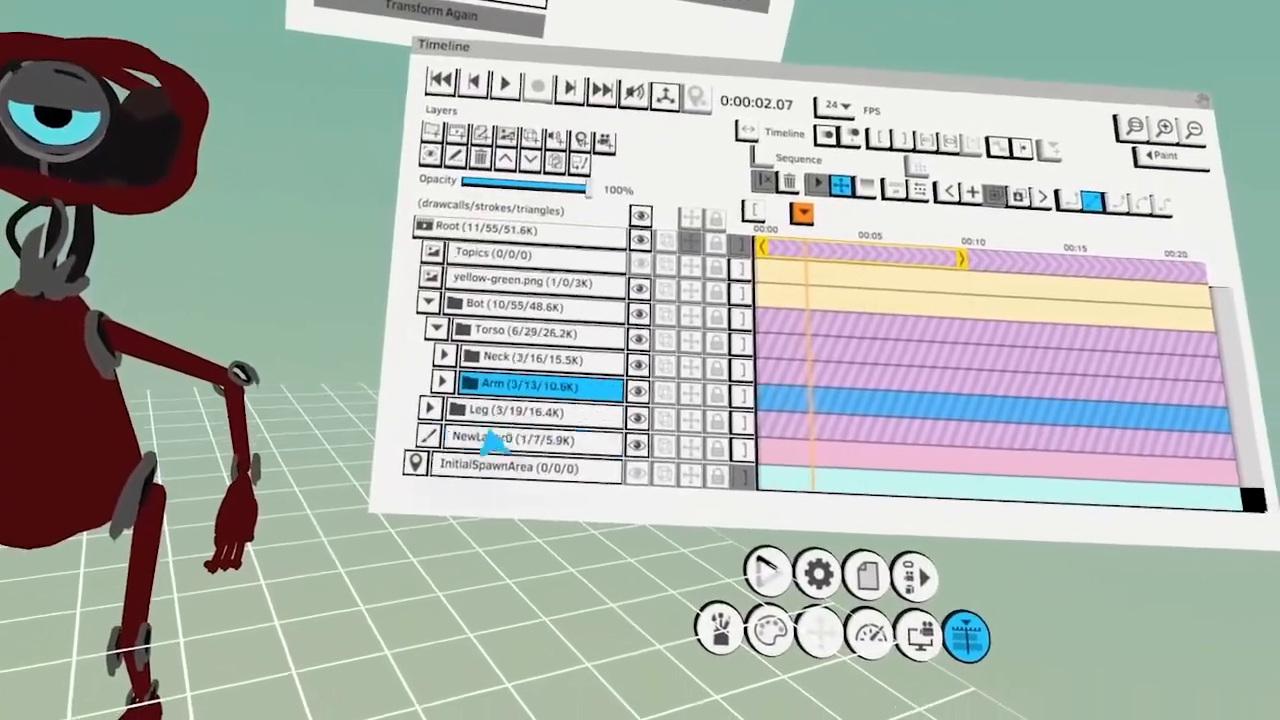
{"action": "left_click", "coordinate": [505, 491]}
{"action": "left_click", "coordinate": [494, 124]}
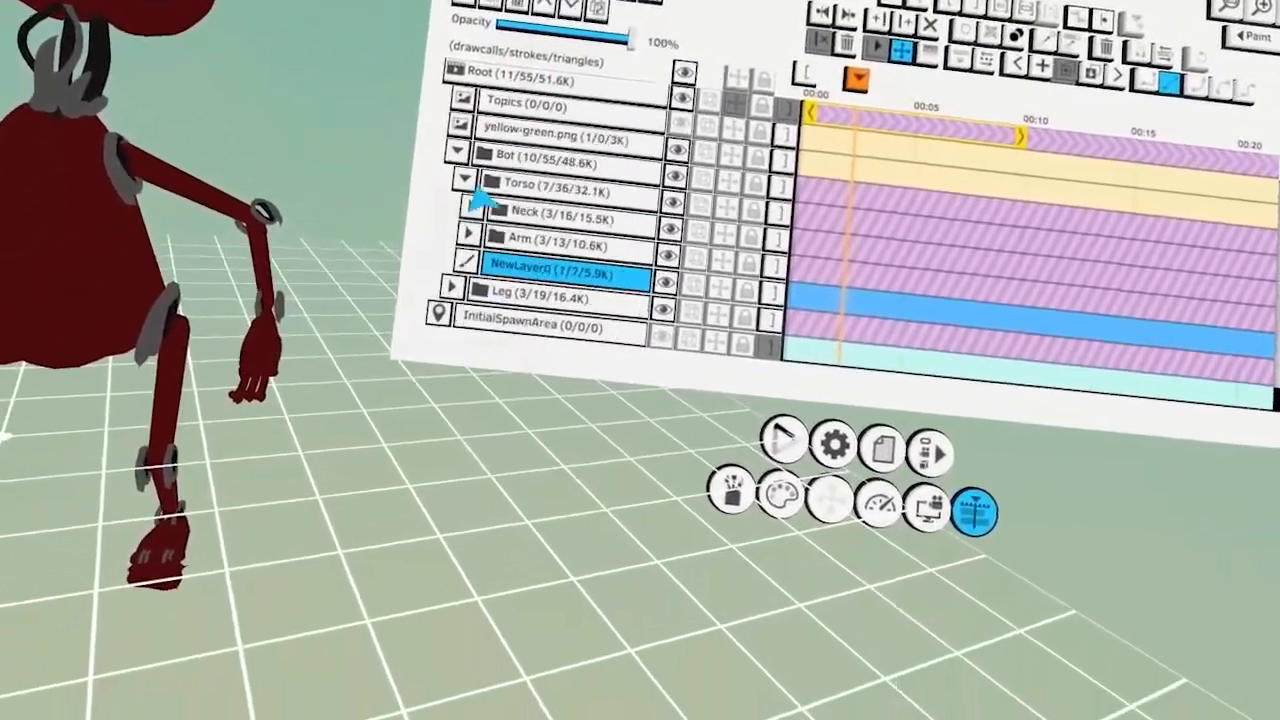
{"action": "left_click", "coordinate": [424, 295]}
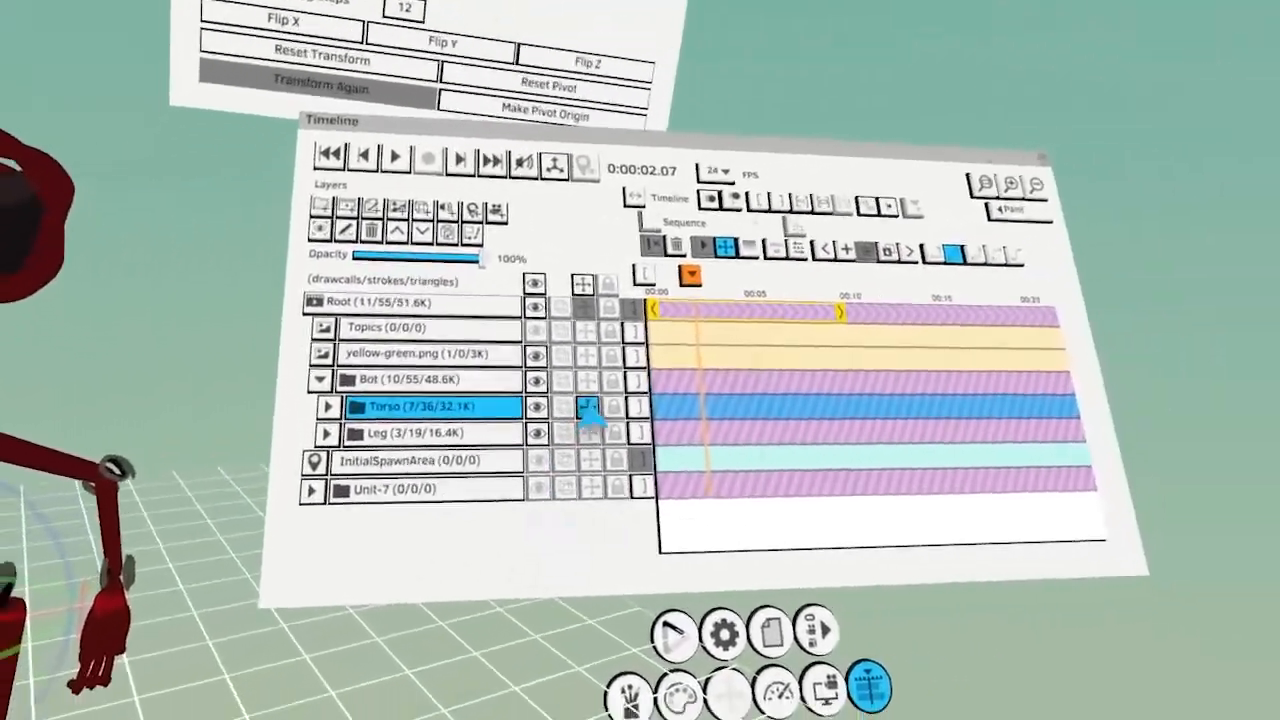
{"action": "left_click", "coordinate": [633, 428]}
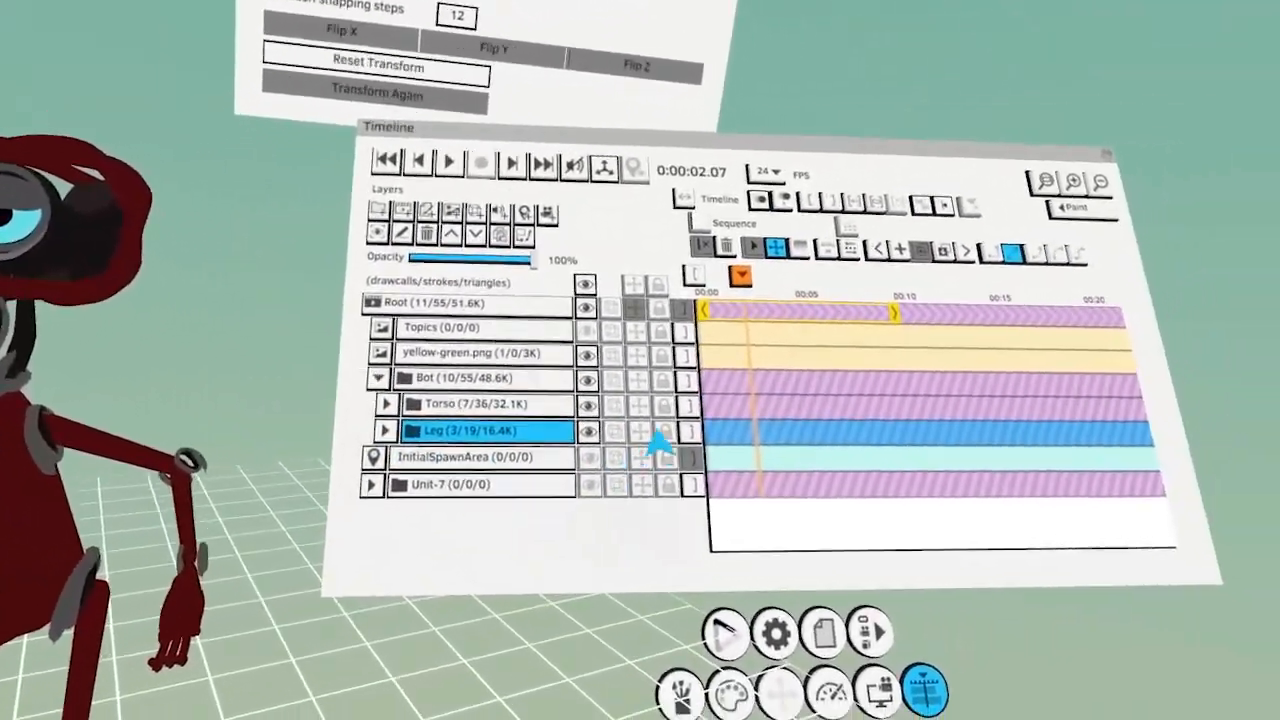
Duplicate the Leg group for the robot's opposite side and rename the two leg groups Rleg and Lleg
{"action": "left_click", "coordinate": [648, 432]}
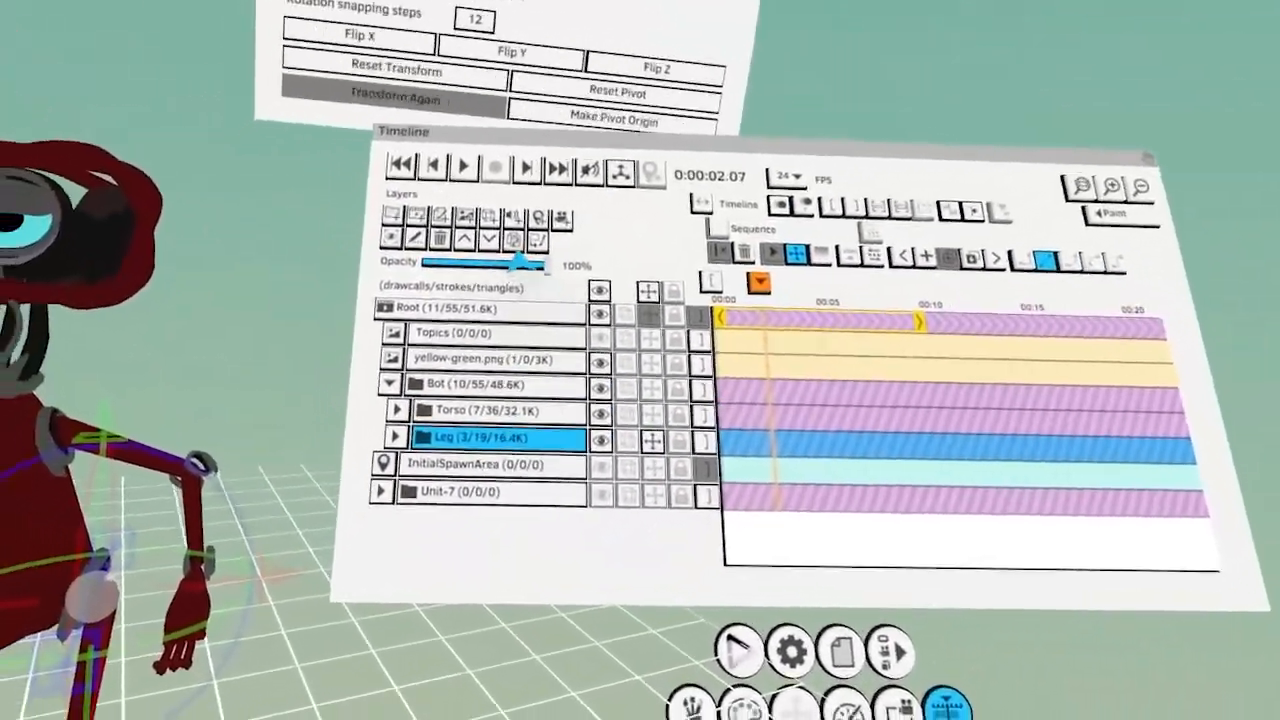
{"action": "left_click", "coordinate": [515, 241]}
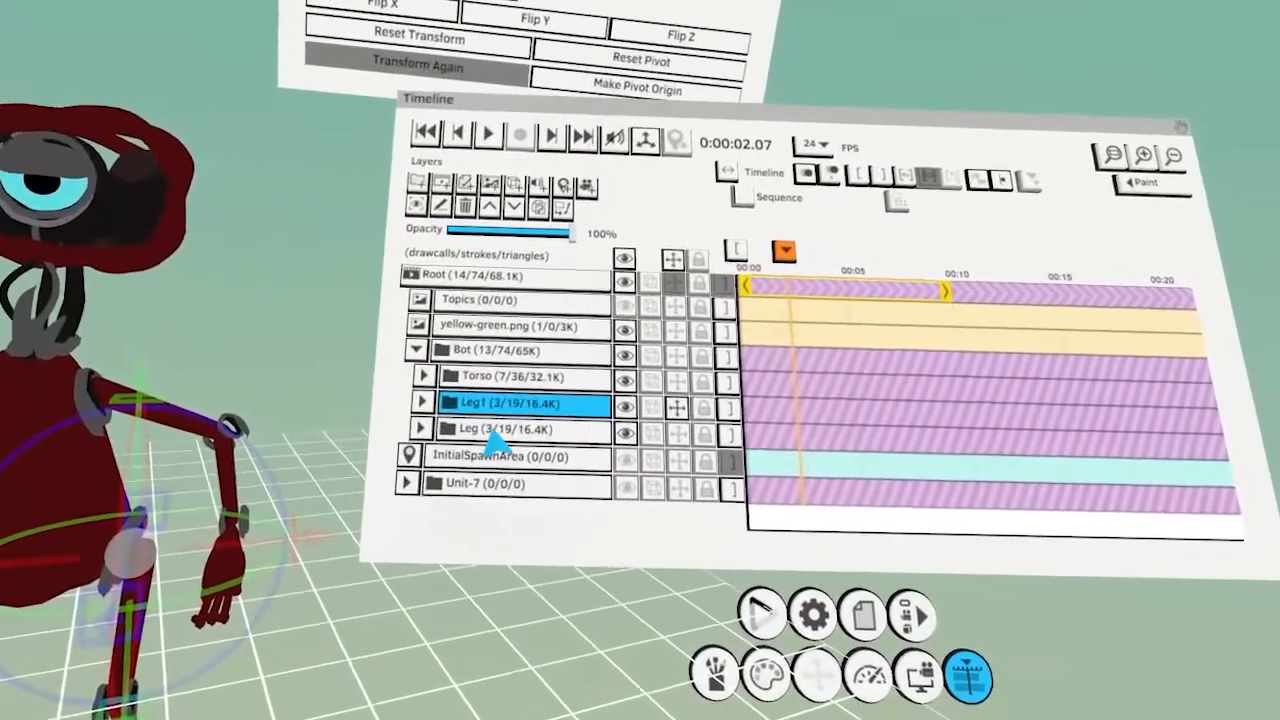
{"action": "left_click", "coordinate": [494, 436]}
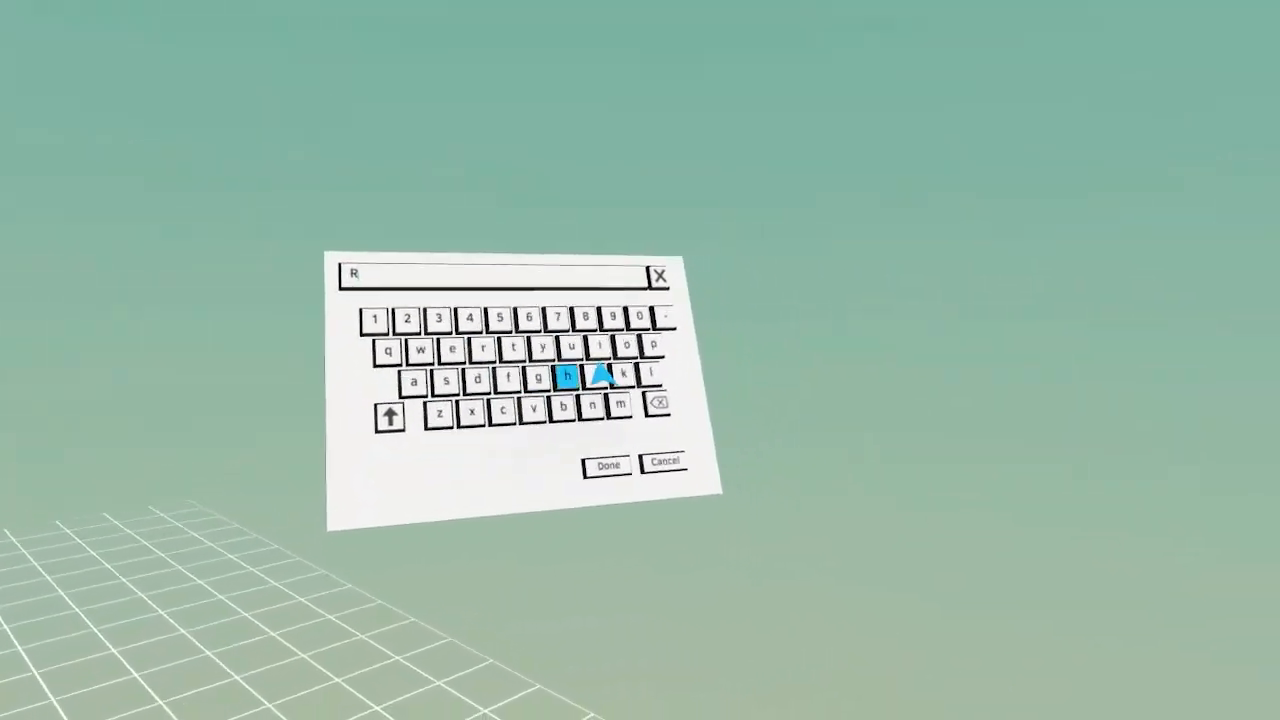
{"action": "left_click", "coordinate": [625, 457]}
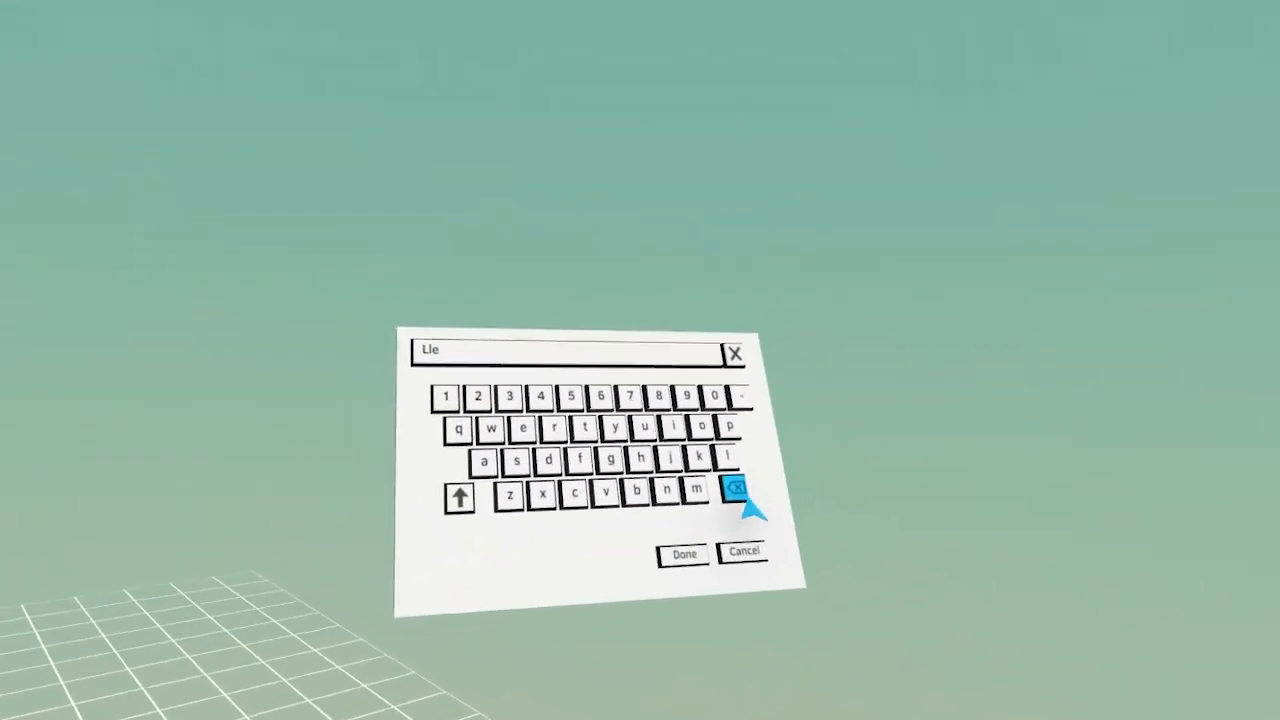
{"action": "left_click", "coordinate": [500, 343]}
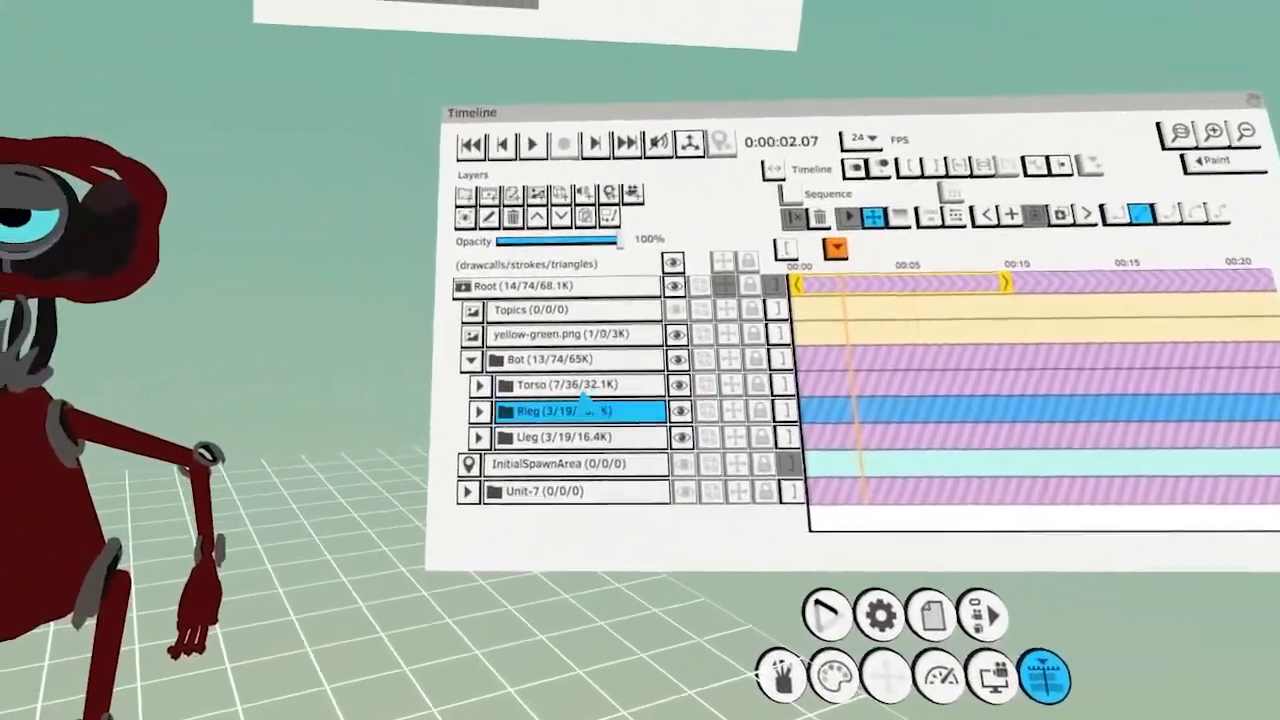
Duplicate the Arm group inside Torso and mirror the copy to the opposite side of the body
{"action": "left_click", "coordinate": [578, 434]}
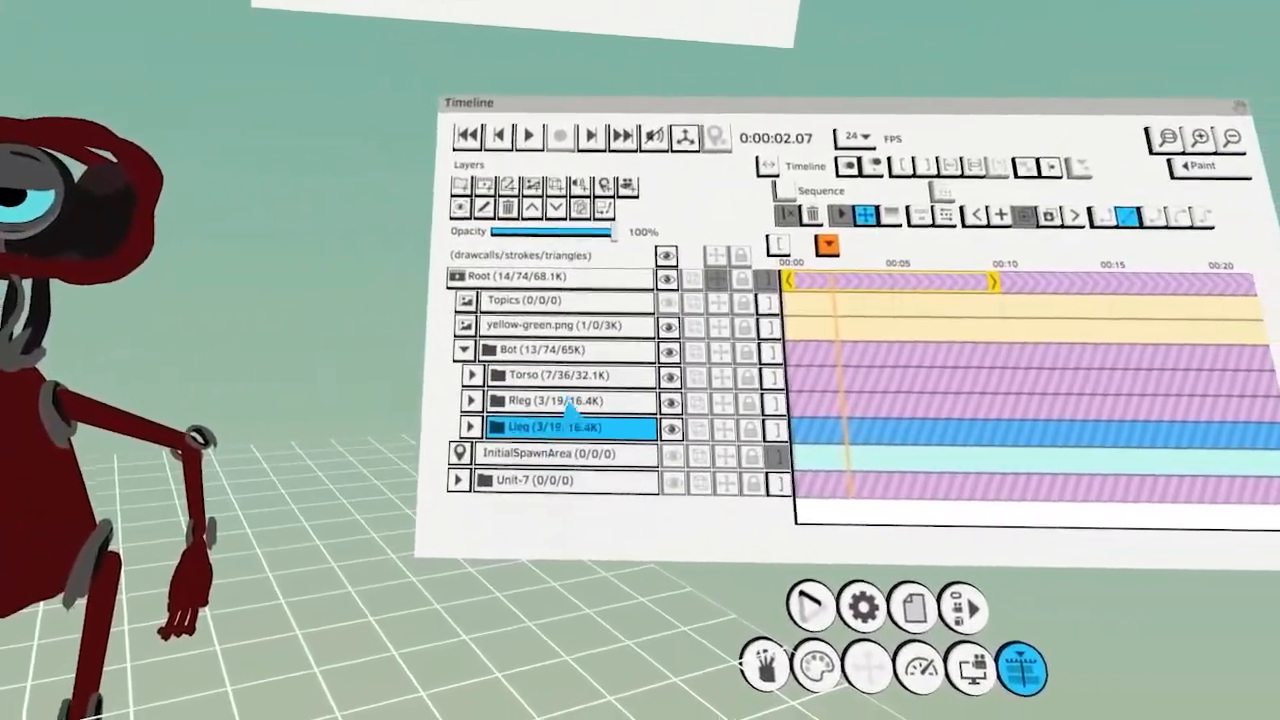
{"action": "left_click", "coordinate": [480, 383]}
{"action": "left_click", "coordinate": [565, 412]}
{"action": "left_click", "coordinate": [528, 263]}
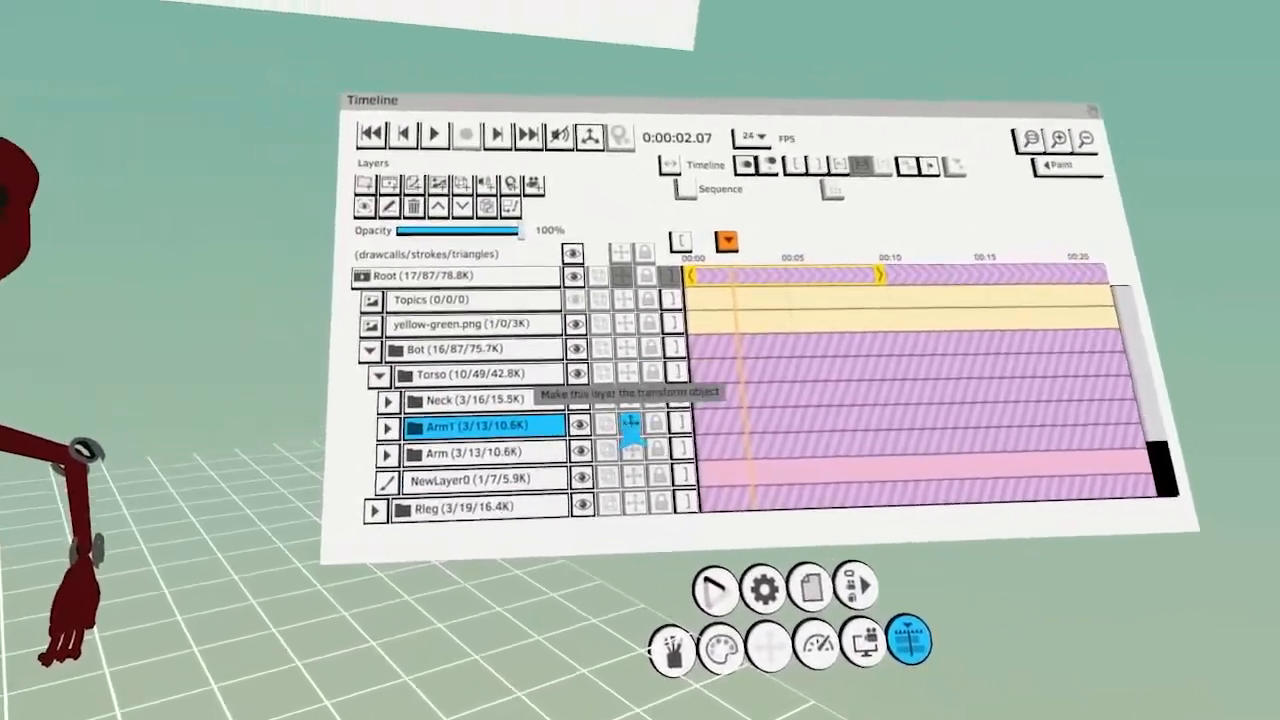
{"action": "left_click", "coordinate": [566, 384]}
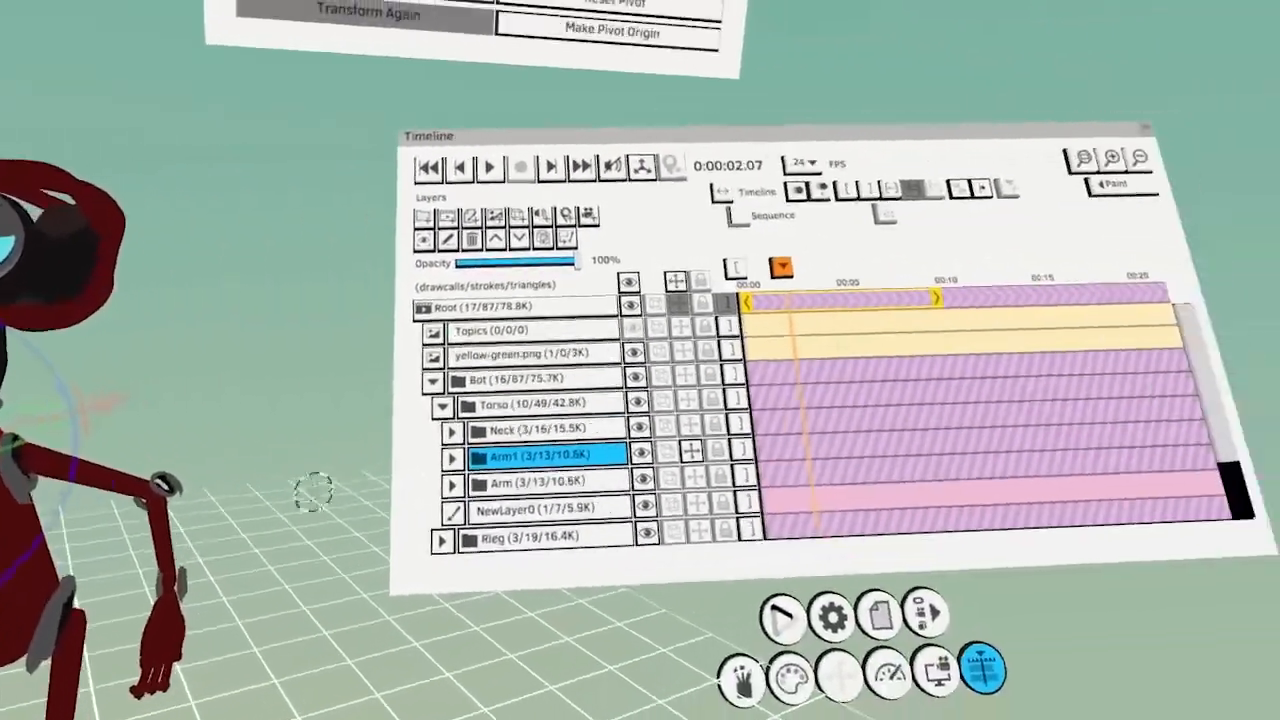
{"action": "left_click", "coordinate": [1180, 487]}
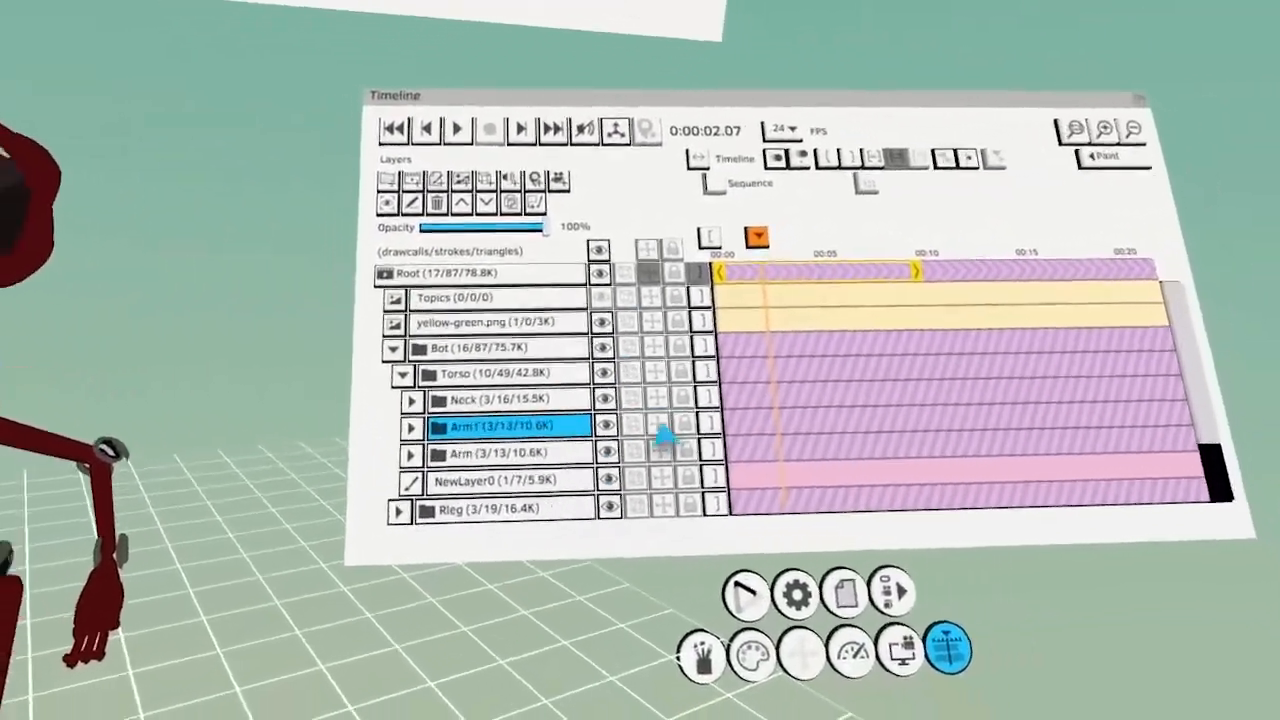
Copy the shoulder and hip joint strokes in Torso's paint layer to the opposite side of the body
{"action": "left_click", "coordinate": [978, 530]}
{"action": "left_click", "coordinate": [909, 457]}
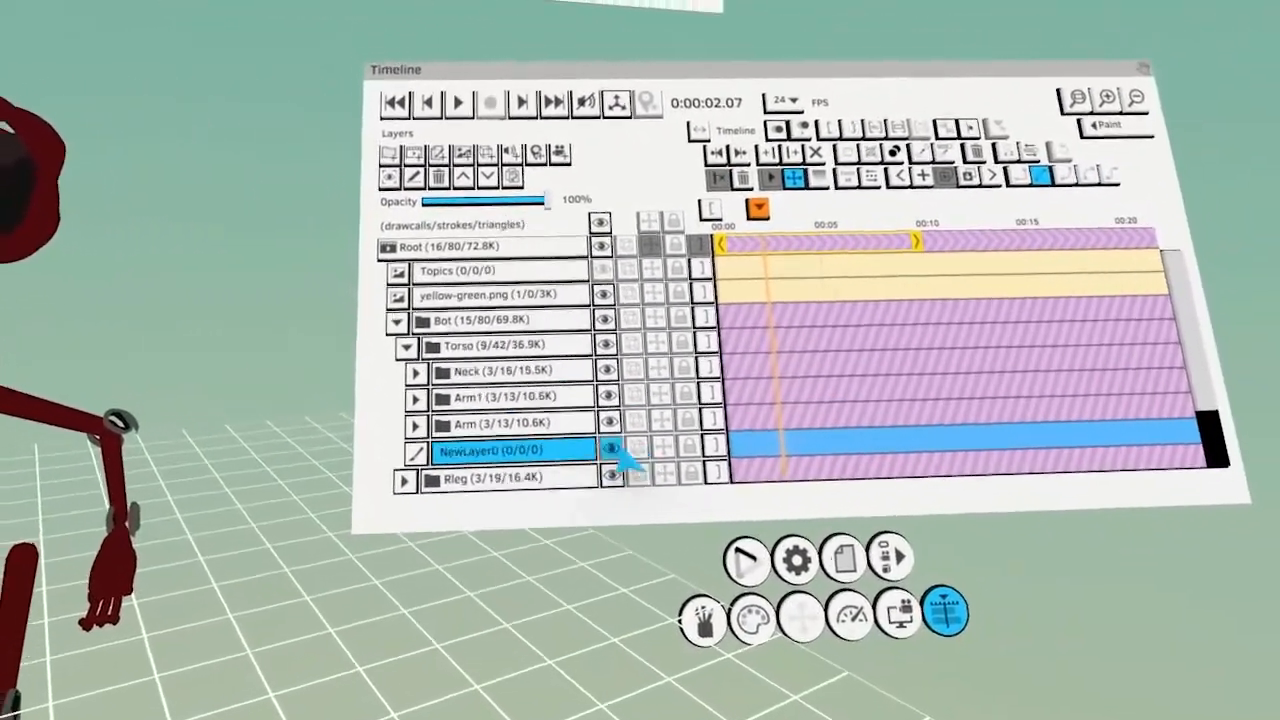
{"action": "left_click", "coordinate": [609, 449]}
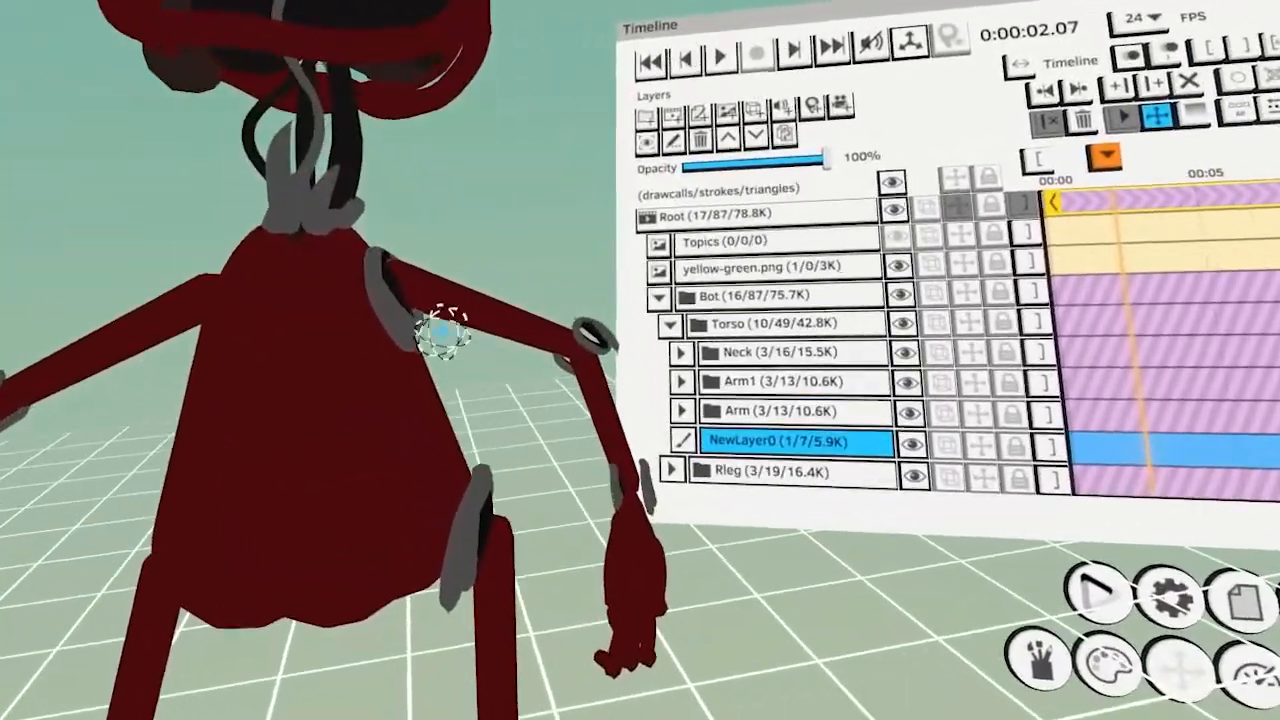
{"action": "left_click", "coordinate": [442, 332]}
{"action": "left_click_drag", "start_coordinate": [451, 408], "coordinate": [462, 355]}
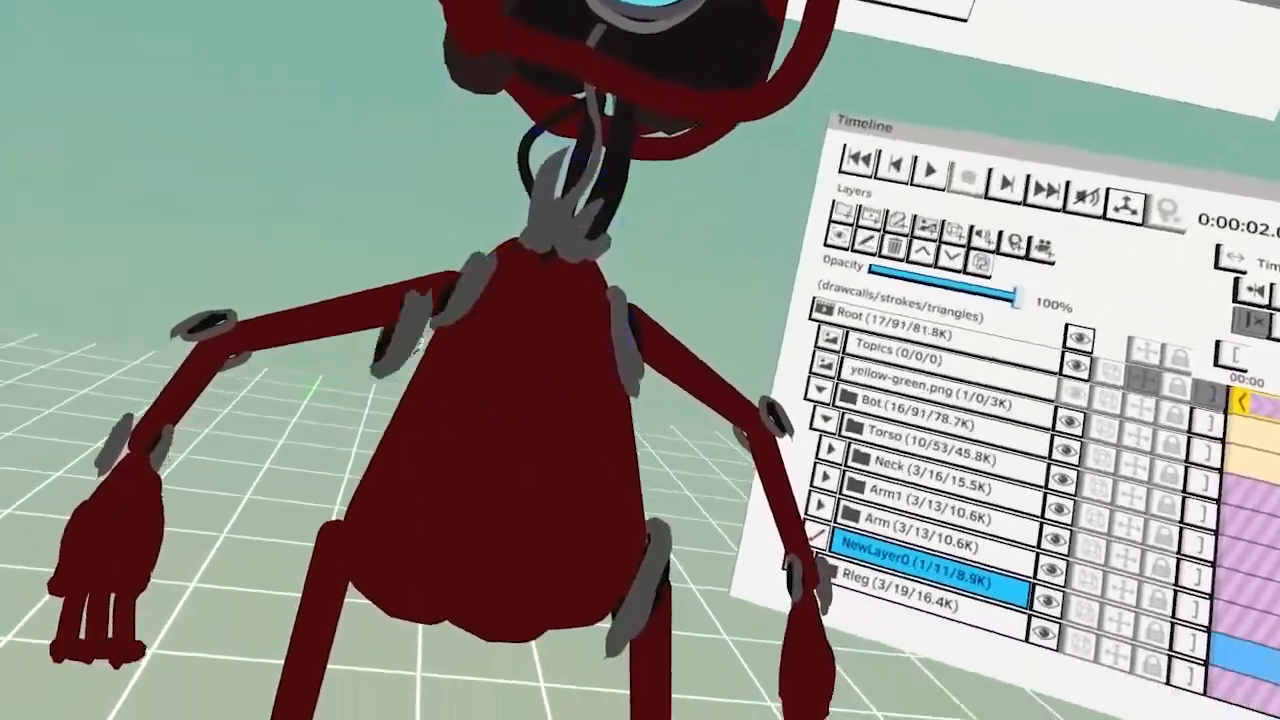
{"action": "left_click", "coordinate": [312, 322]}
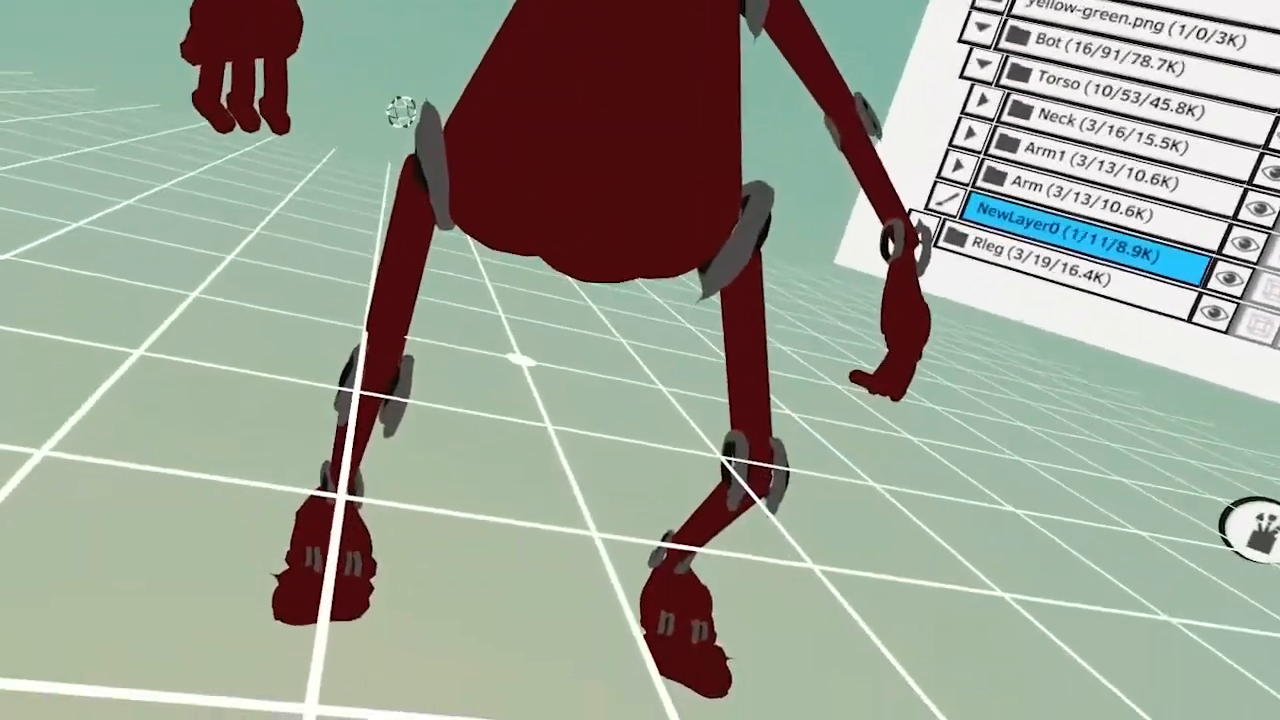
{"action": "left_click", "coordinate": [411, 175]}
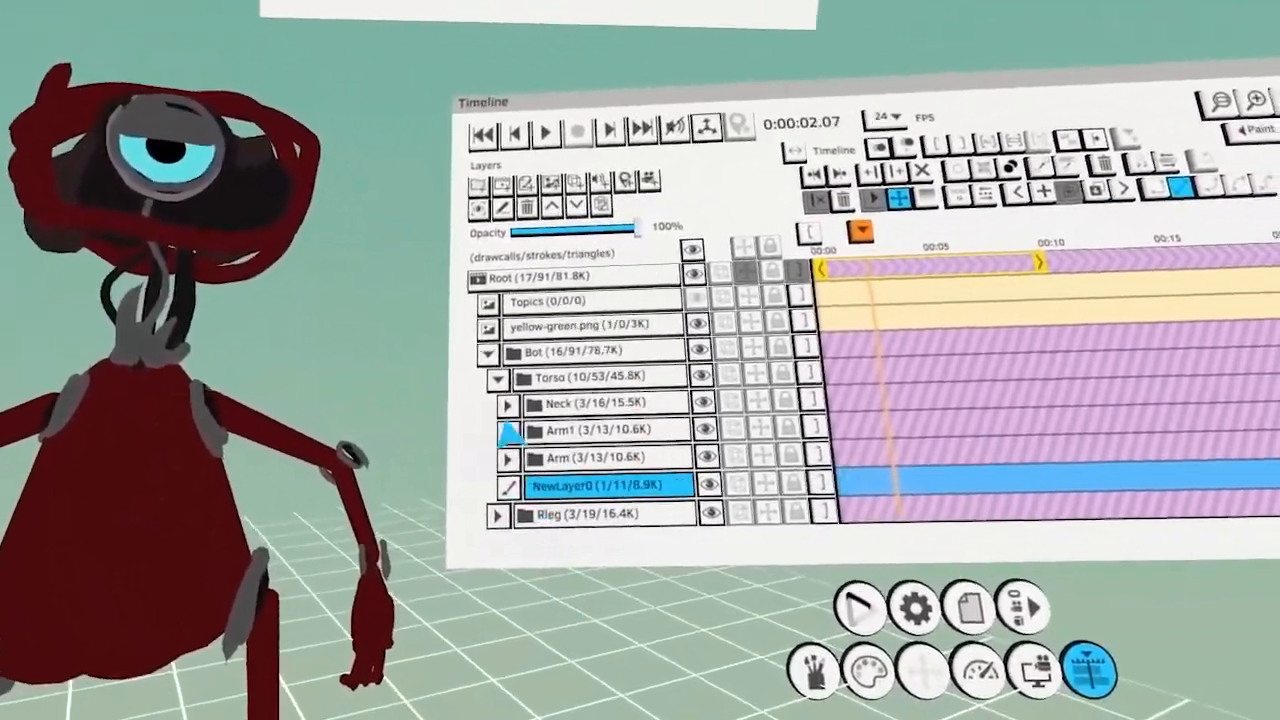
Collapse the Torso group, and make the Torso and Bot groups the transform object in turn
{"action": "left_click", "coordinate": [511, 411]}
{"action": "left_click", "coordinate": [769, 411]}
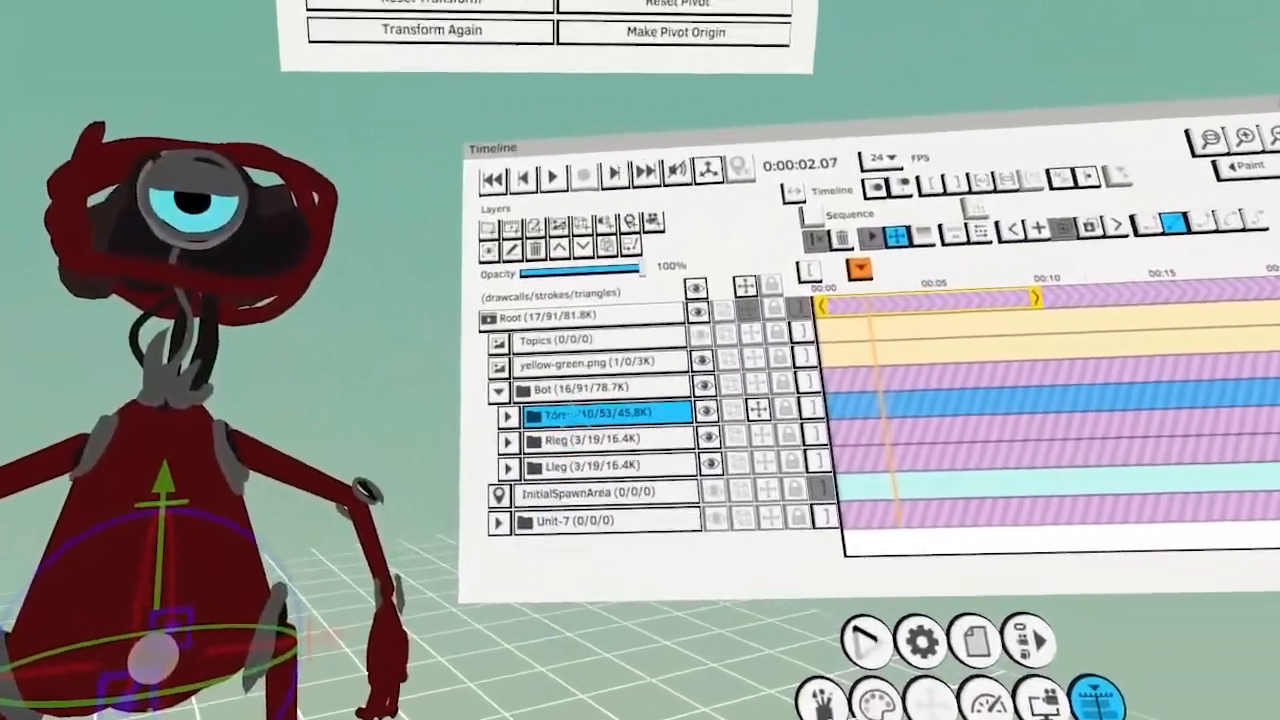
{"action": "left_click", "coordinate": [570, 420]}
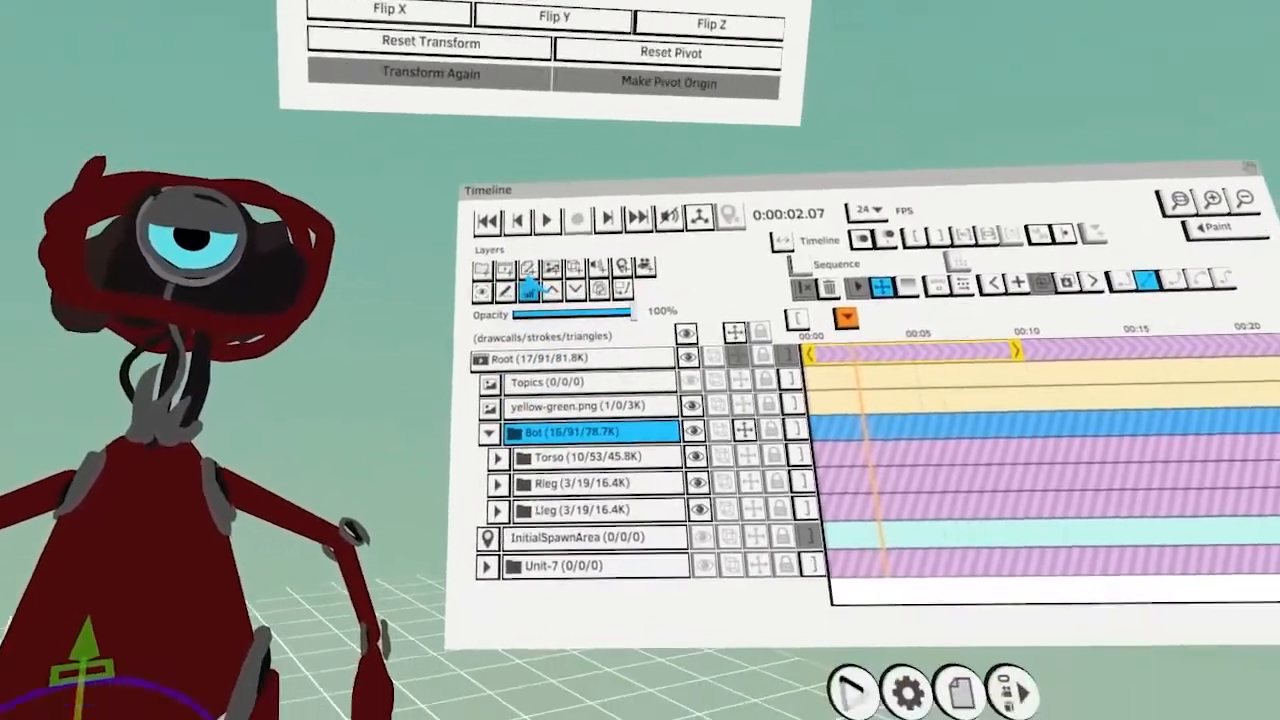
Add a paint layer inside the Bot group and paint a pelvis band between the hip joints in light and darker grey
{"action": "left_click", "coordinate": [556, 289]}
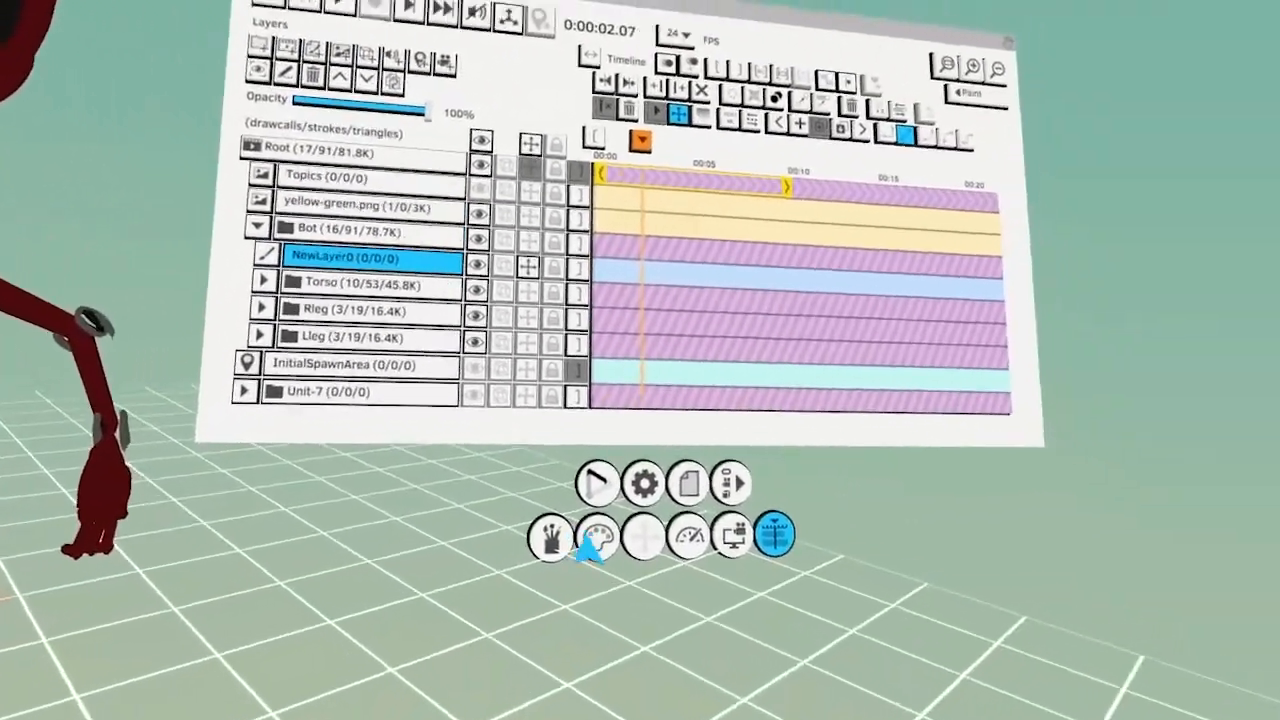
{"action": "left_click", "coordinate": [590, 543]}
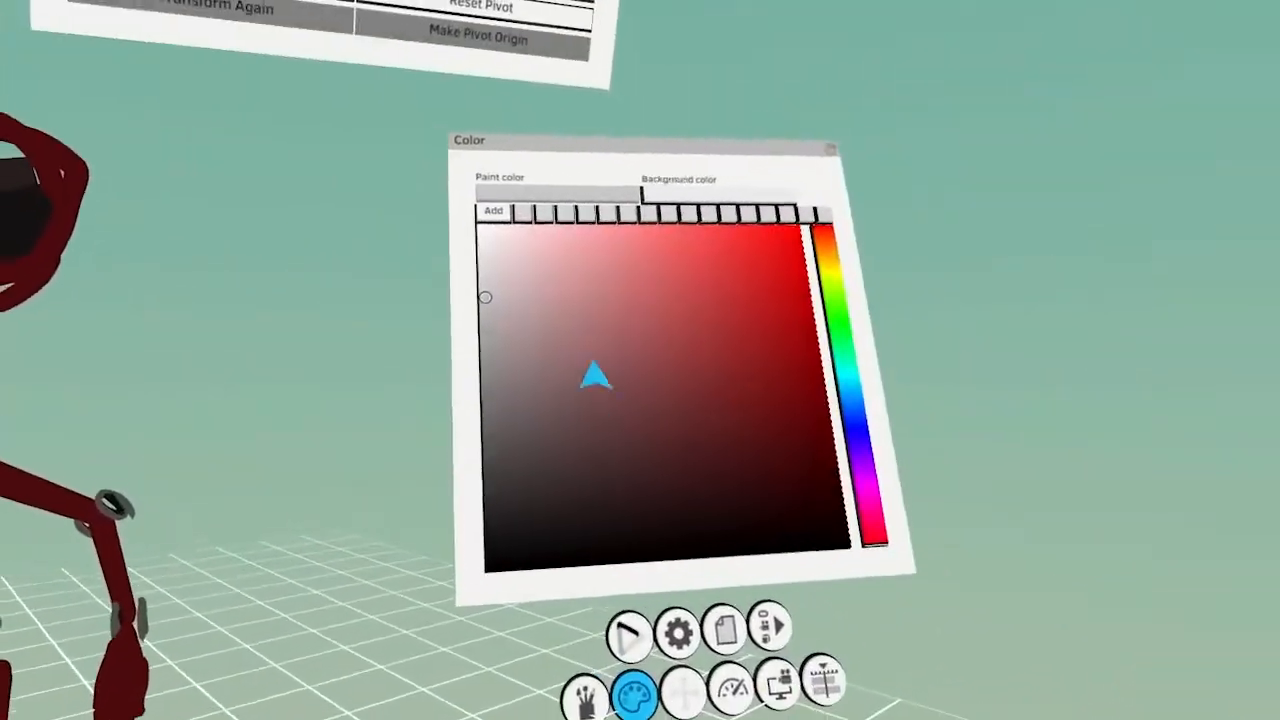
{"action": "left_click", "coordinate": [554, 338]}
{"action": "left_click", "coordinate": [587, 594]}
{"action": "left_click", "coordinate": [551, 243]}
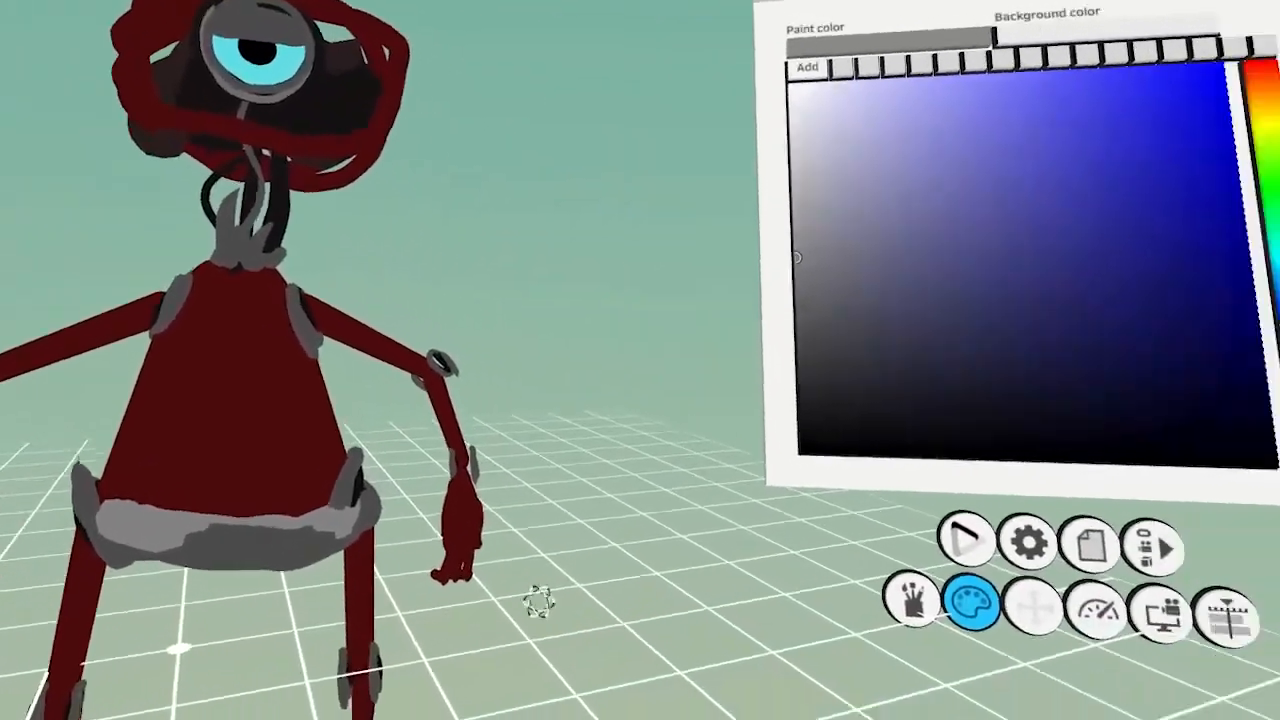
Expand Torso, Neck and Head inside the Bot group and select the paint layer in Head
{"action": "left_click", "coordinate": [857, 623]}
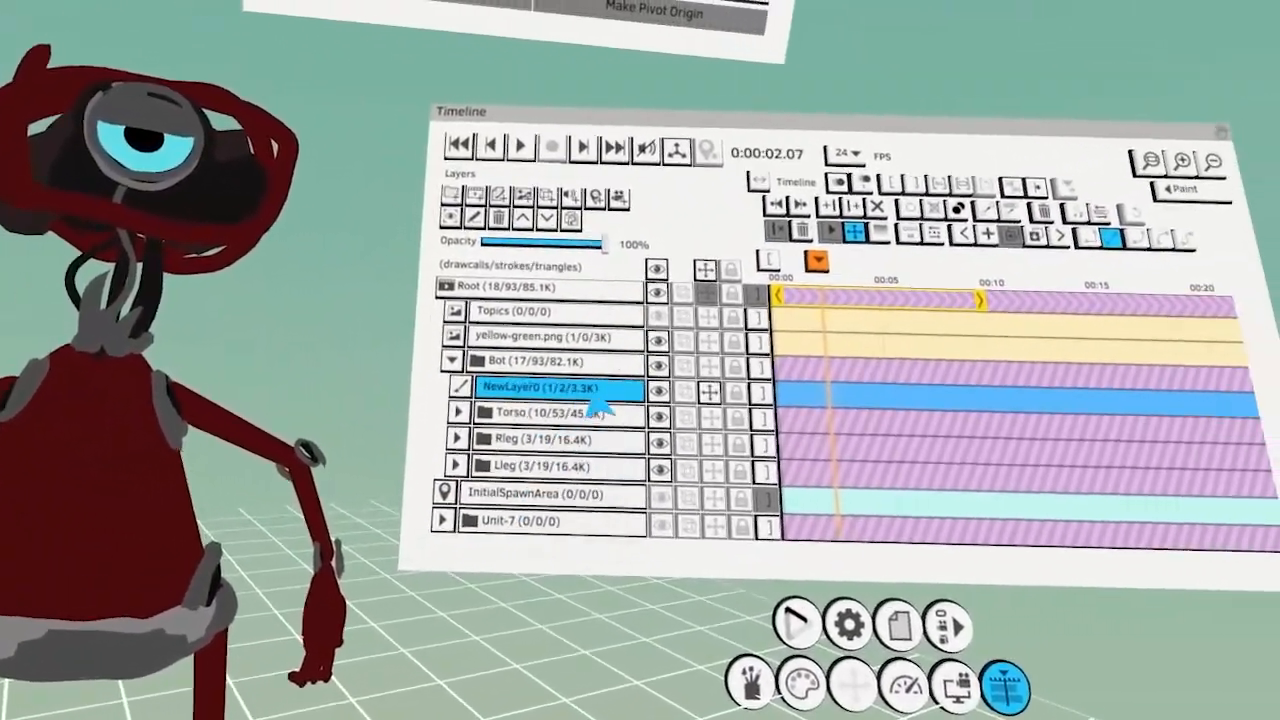
{"action": "left_click", "coordinate": [582, 349]}
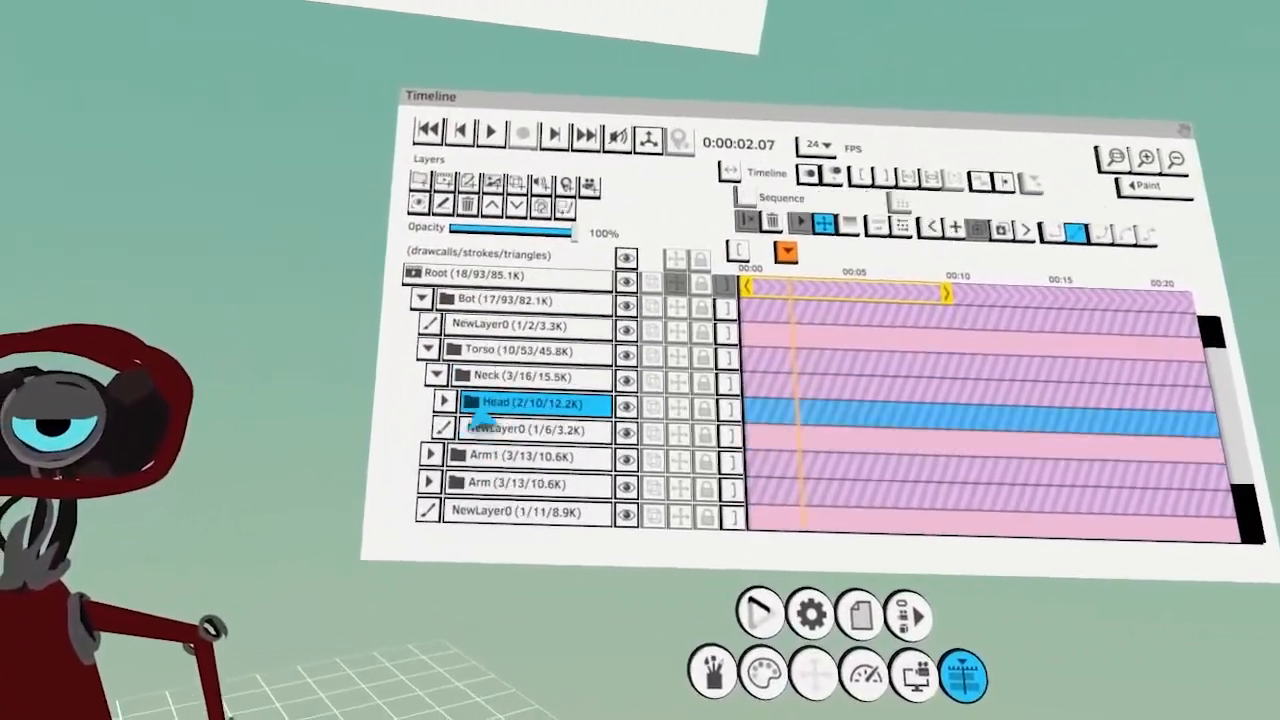
{"action": "left_click", "coordinate": [444, 401]}
{"action": "left_click", "coordinate": [484, 428]}
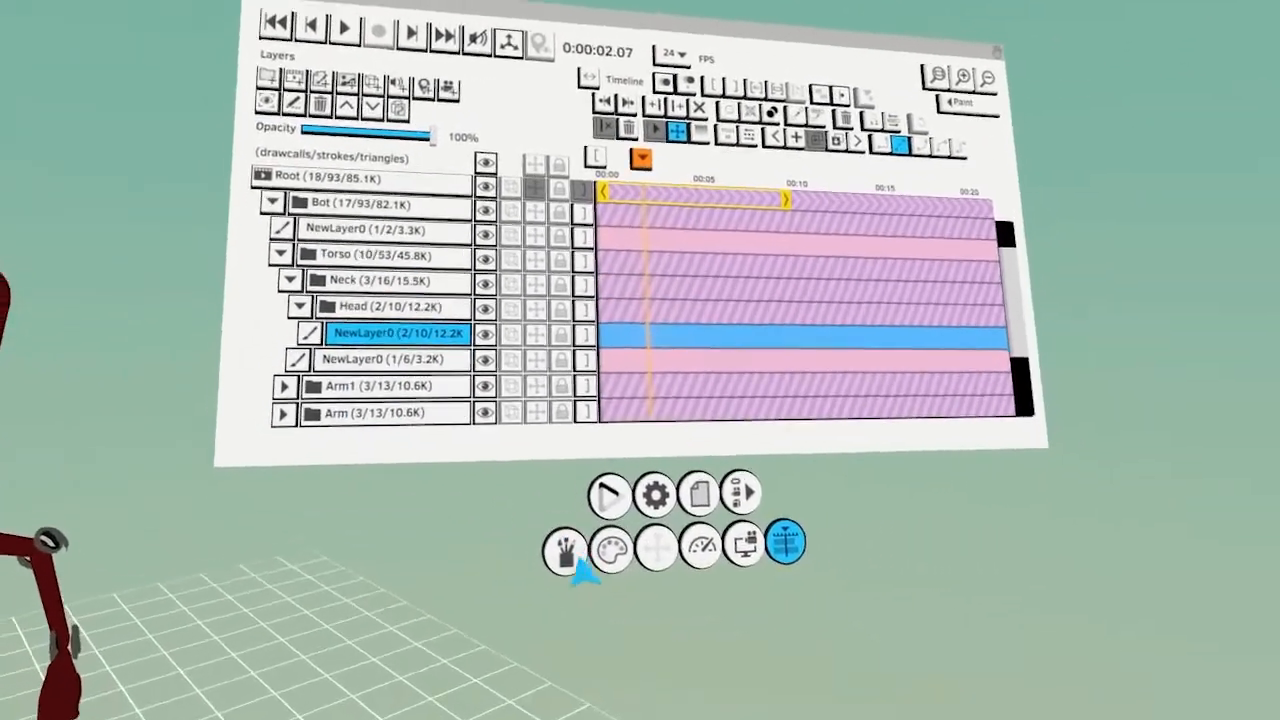
Paint a headset on the robot's head with brownish-grey ear cups, a black headband and a microphone boom
{"action": "left_click", "coordinate": [713, 672]}
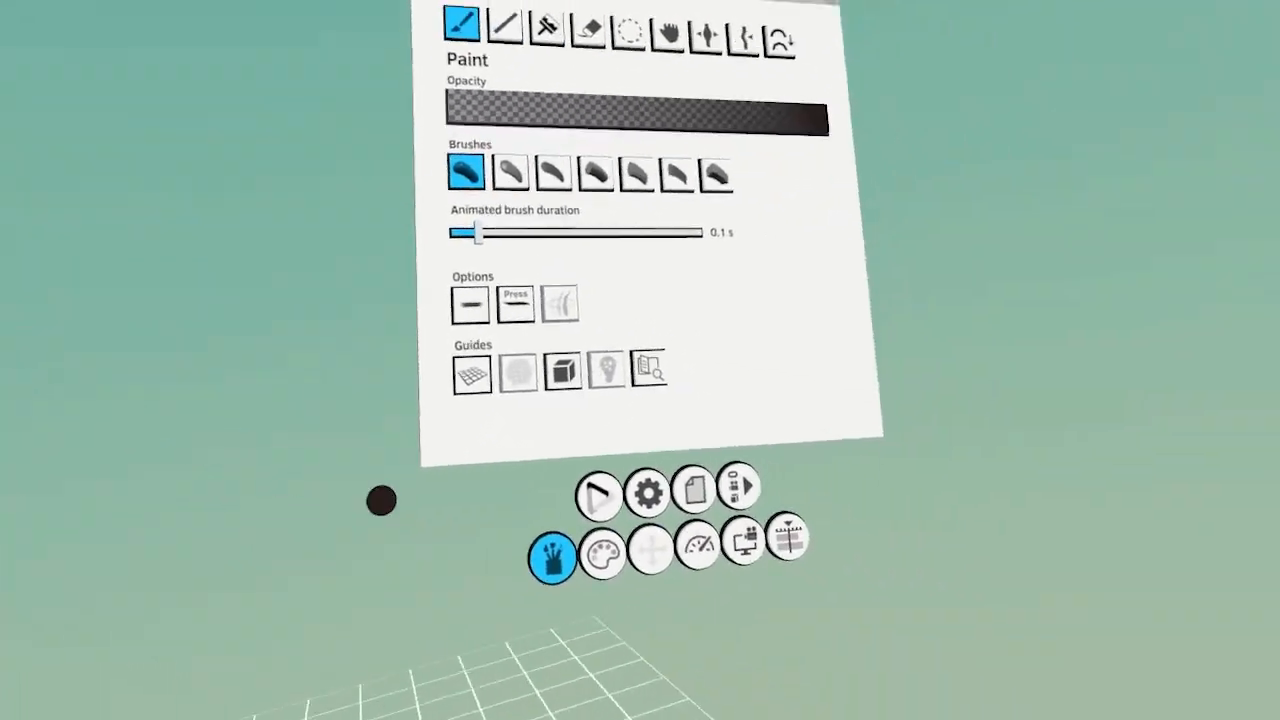
{"action": "left_click", "coordinate": [577, 644]}
{"action": "left_click", "coordinate": [452, 342]}
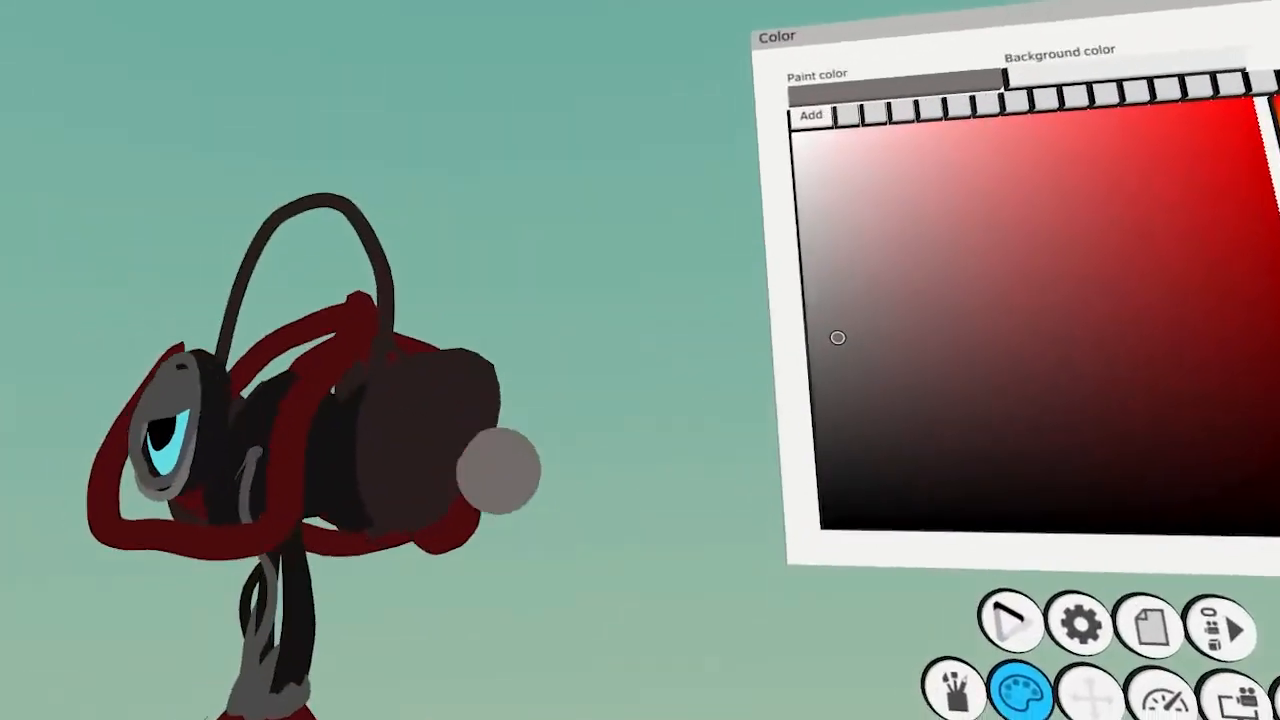
{"action": "mouse_move", "coordinate": [500, 471]}
{"action": "left_mouse_down"}
{"action": "mouse_move", "coordinate": [430, 430]}
{"action": "mouse_move", "coordinate": [611, 571]}
{"action": "left_mouse_up"}
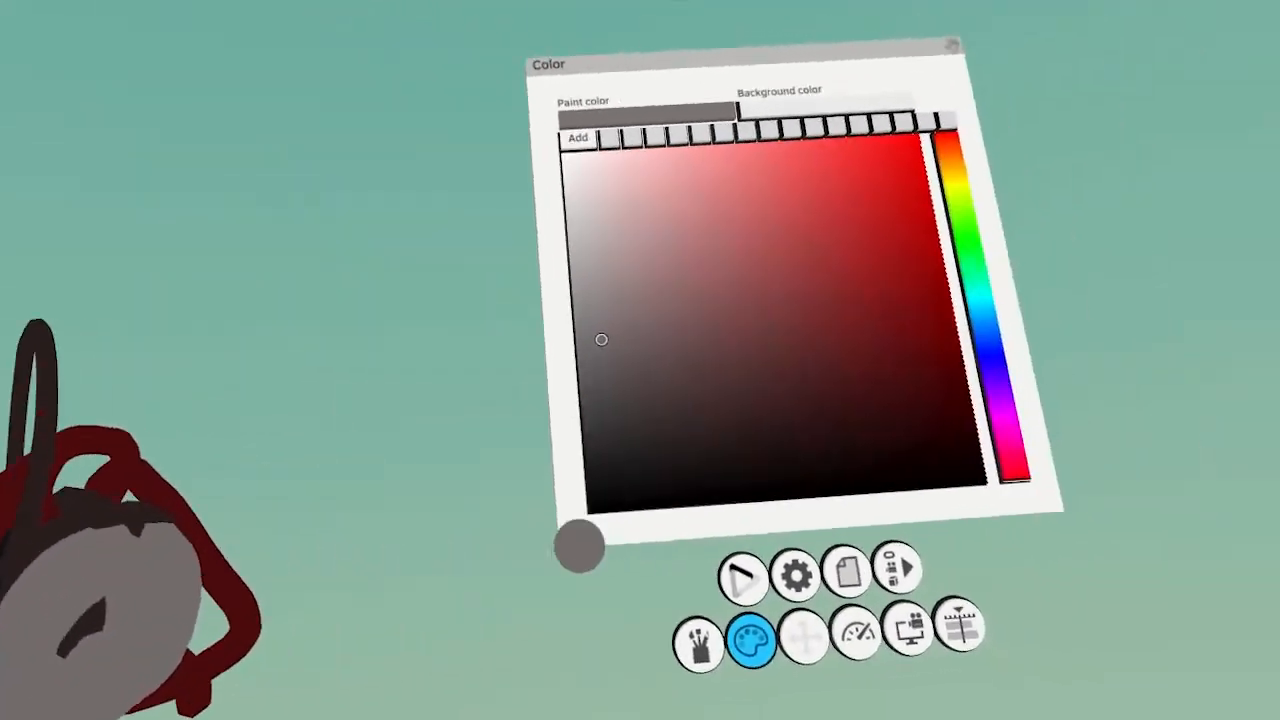
{"action": "left_click", "coordinate": [592, 505]}
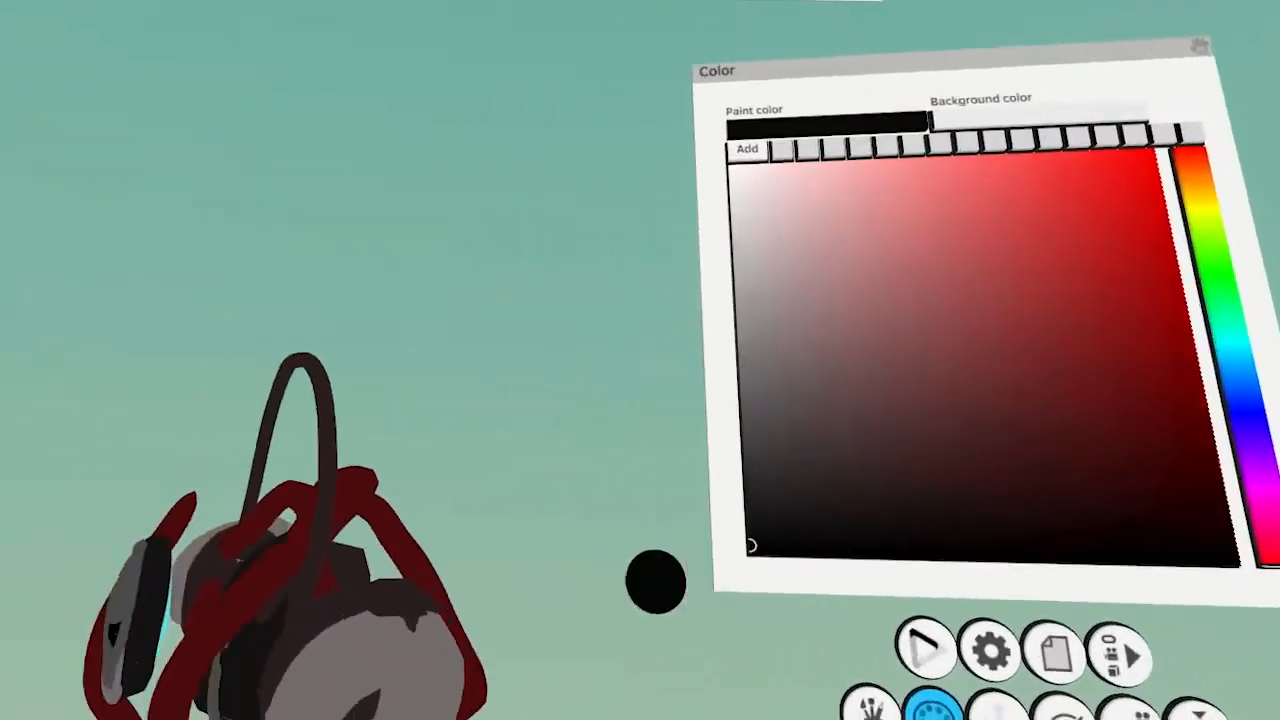
{"action": "mouse_move", "coordinate": [440, 650]}
{"action": "left_mouse_down"}
{"action": "mouse_move", "coordinate": [491, 400]}
{"action": "mouse_move", "coordinate": [300, 385]}
{"action": "left_mouse_up"}
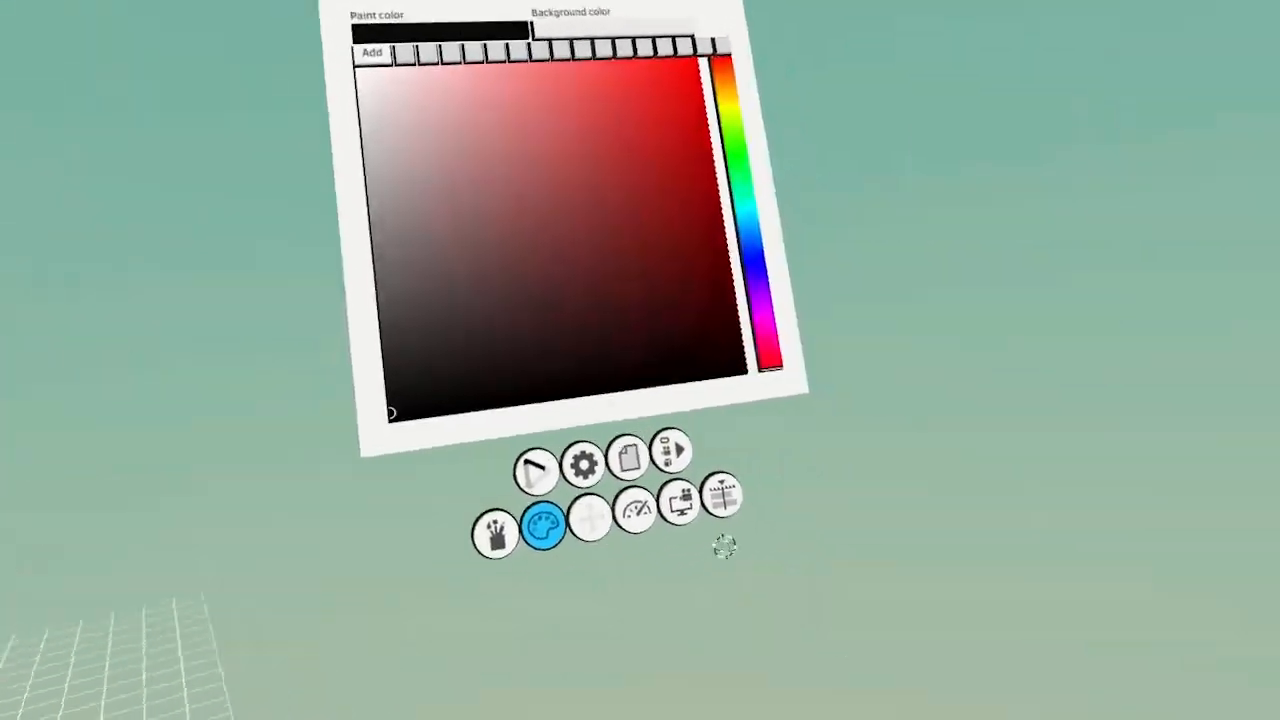
Select all of the robot's strokes across the visible unlocked layers
{"action": "left_click", "coordinate": [720, 495]}
{"action": "left_click", "coordinate": [412, 350]}
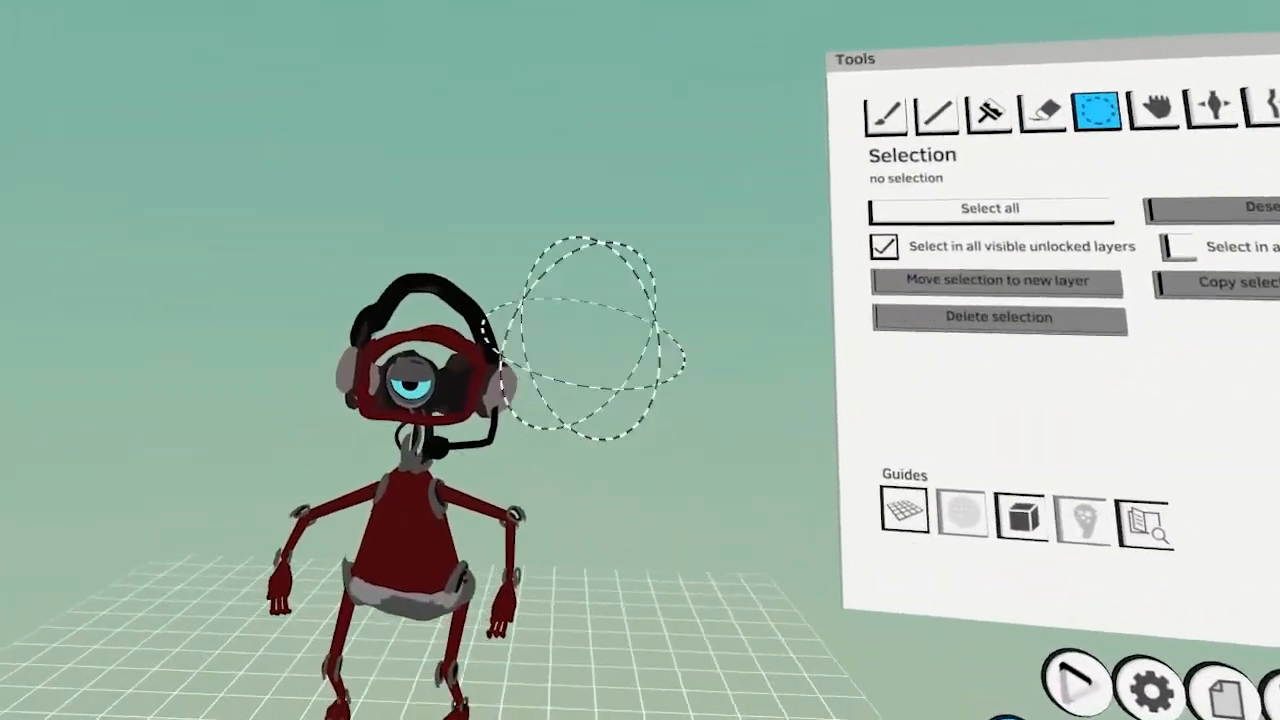
{"action": "left_click", "coordinate": [426, 400]}
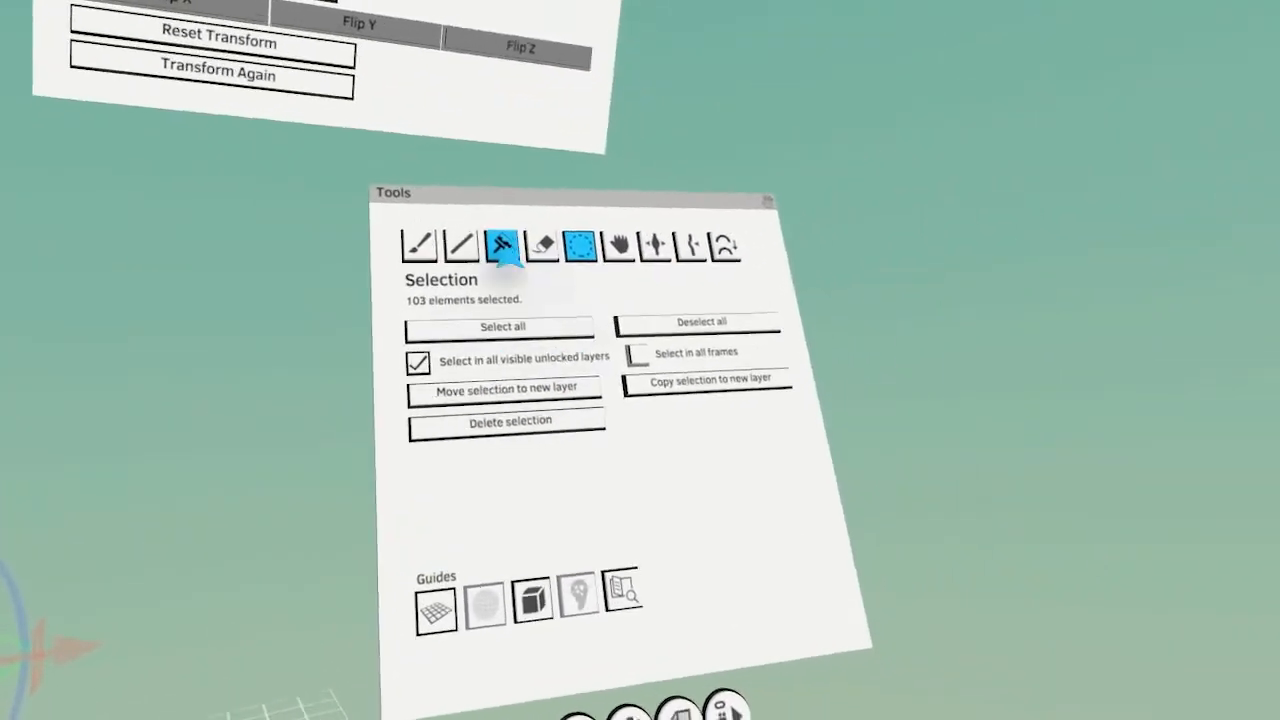
Lighten the selected strokes with Colorize in Dodge mode, using light grey paint at reduced strength
{"action": "left_click", "coordinate": [503, 246]}
{"action": "left_click", "coordinate": [480, 365]}
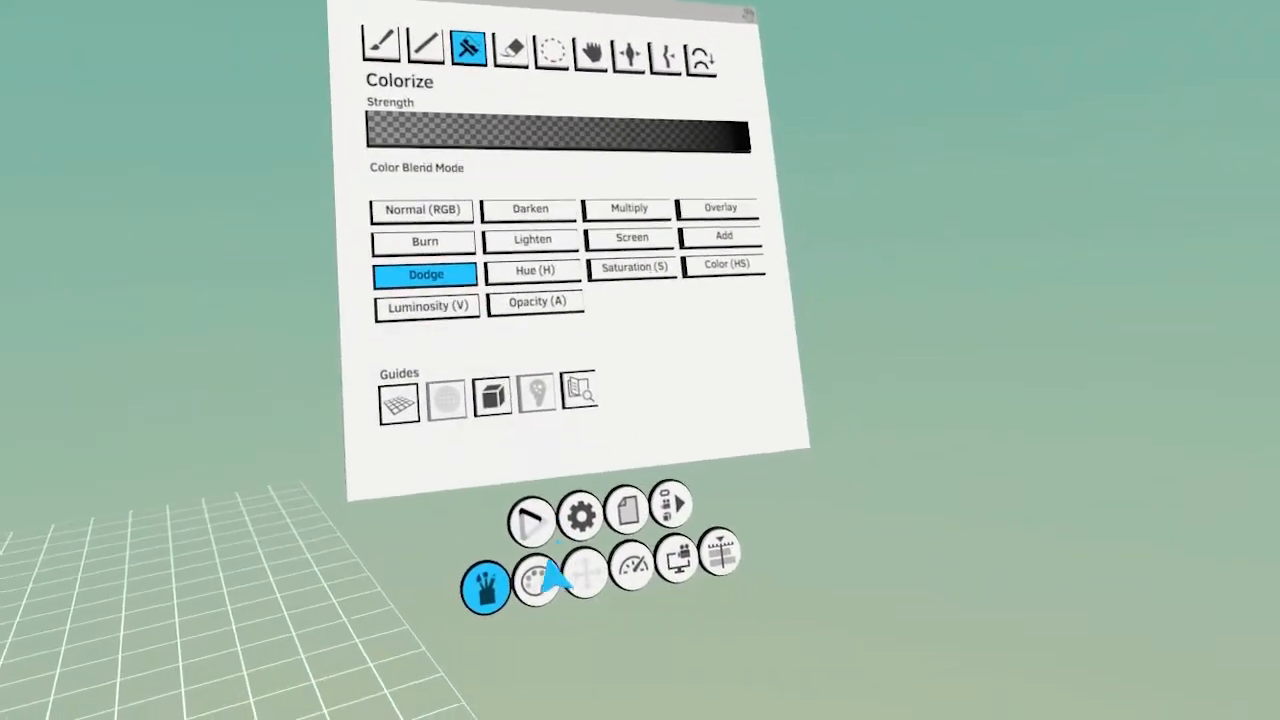
{"action": "left_click", "coordinate": [548, 574]}
{"action": "mouse_move", "coordinate": [497, 369]}
{"action": "left_mouse_down"}
{"action": "mouse_move", "coordinate": [649, 332]}
{"action": "mouse_move", "coordinate": [880, 318]}
{"action": "left_mouse_up"}
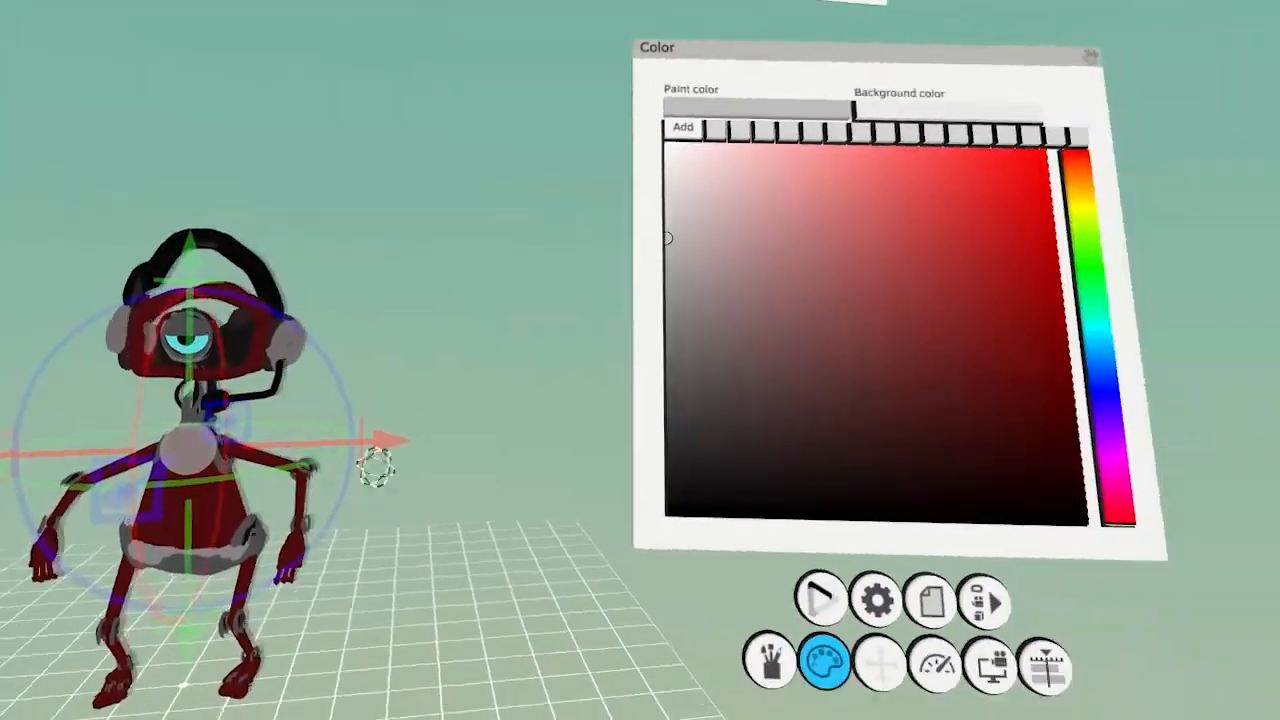
{"action": "left_click", "coordinate": [769, 660]}
{"action": "left_click", "coordinate": [520, 221]}
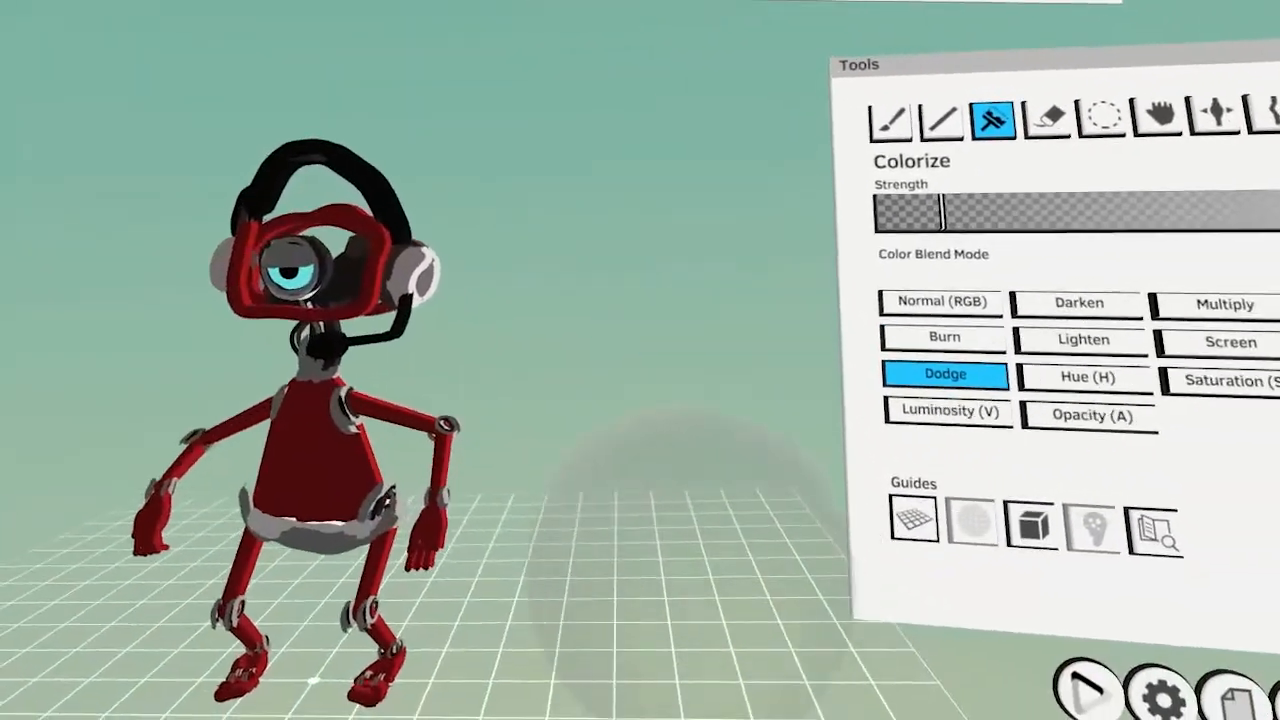
Return to the Selection tool and deselect all of the robot's strokes
{"action": "left_click", "coordinate": [1066, 38]}
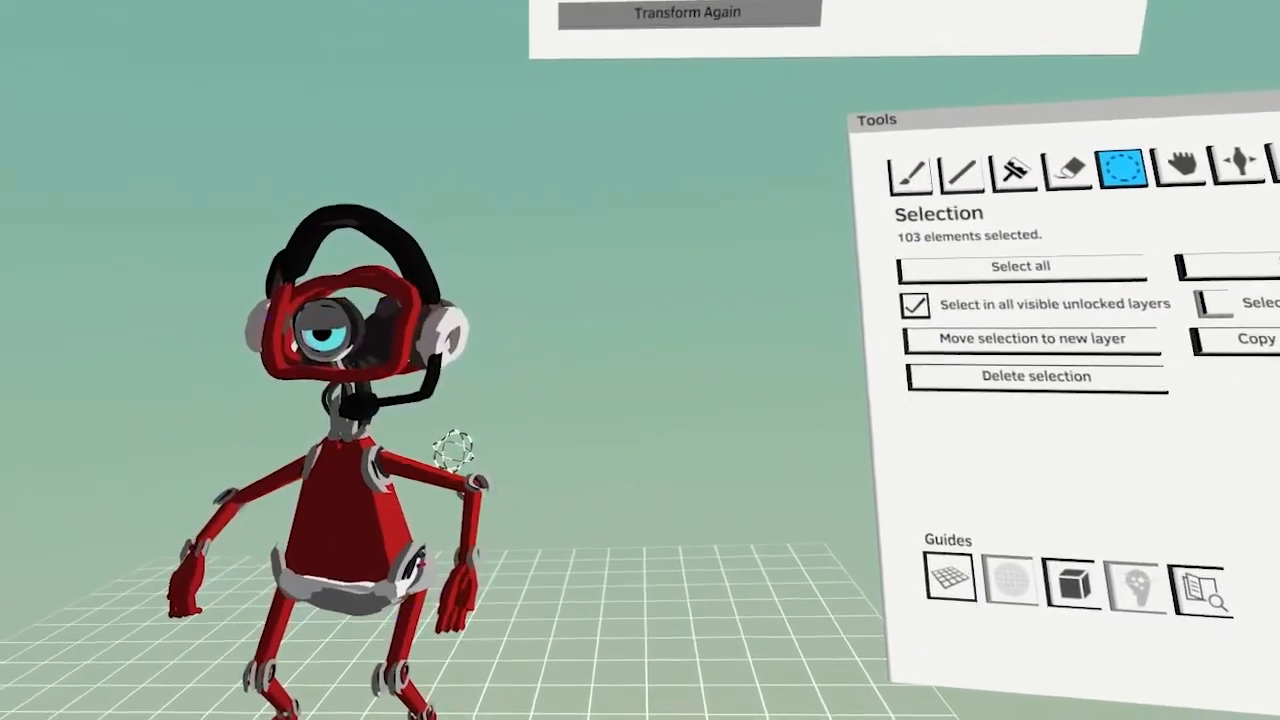
{"action": "left_click", "coordinate": [466, 451]}
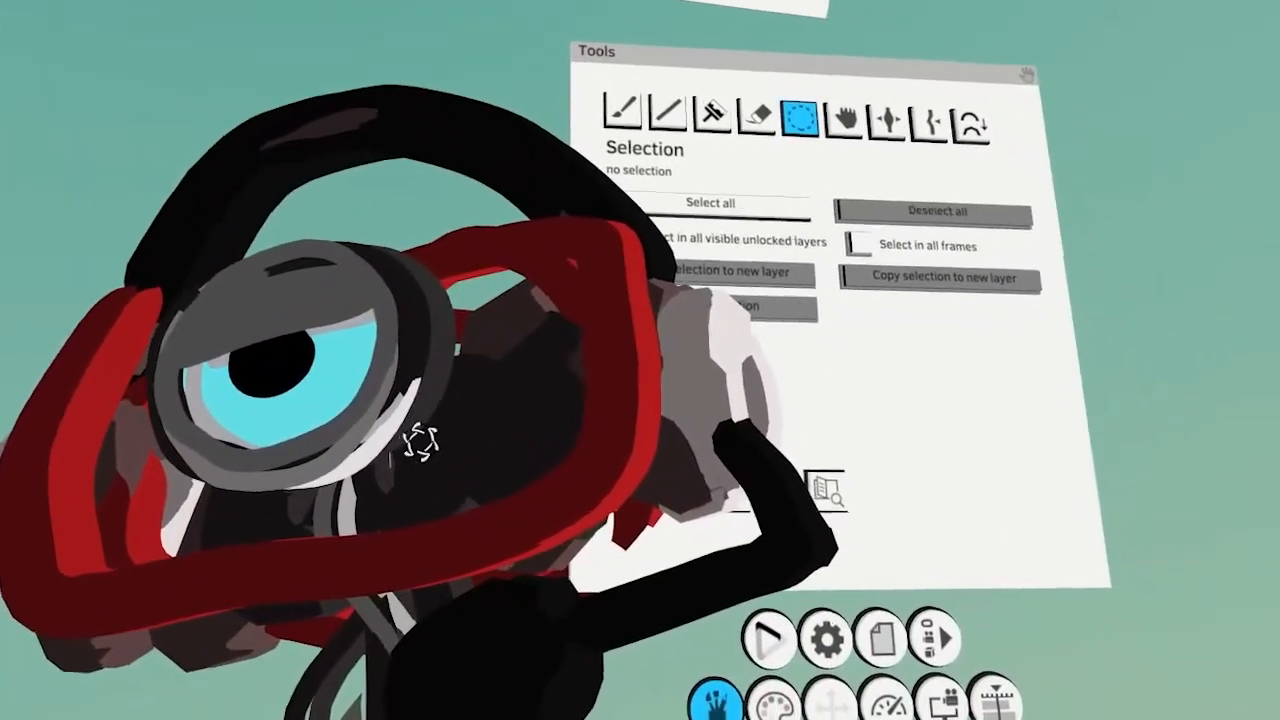
{"action": "left_click", "coordinate": [416, 450]}
{"action": "left_click", "coordinate": [463, 473]}
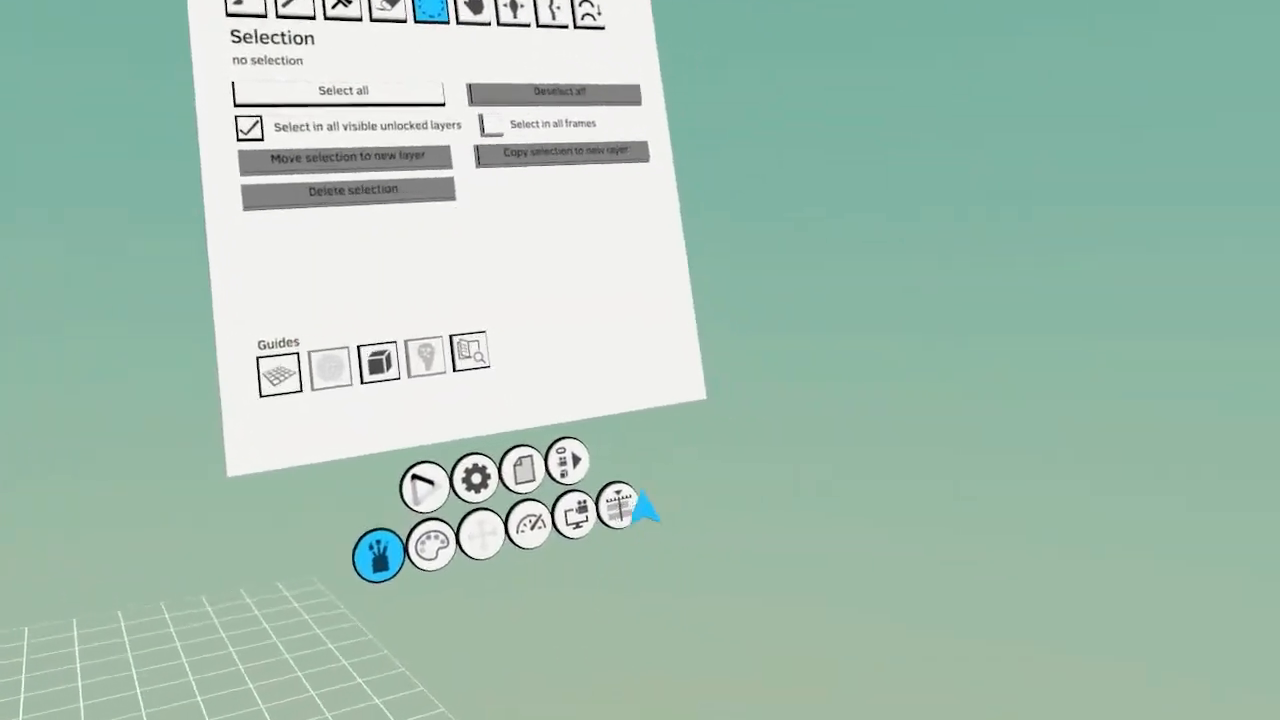
Collapse the Bot group in the timeline's layer list and keep it selected
{"action": "left_click", "coordinate": [620, 507]}
{"action": "left_click", "coordinate": [651, 573]}
{"action": "left_click", "coordinate": [620, 494]}
{"action": "left_click", "coordinate": [752, 615]}
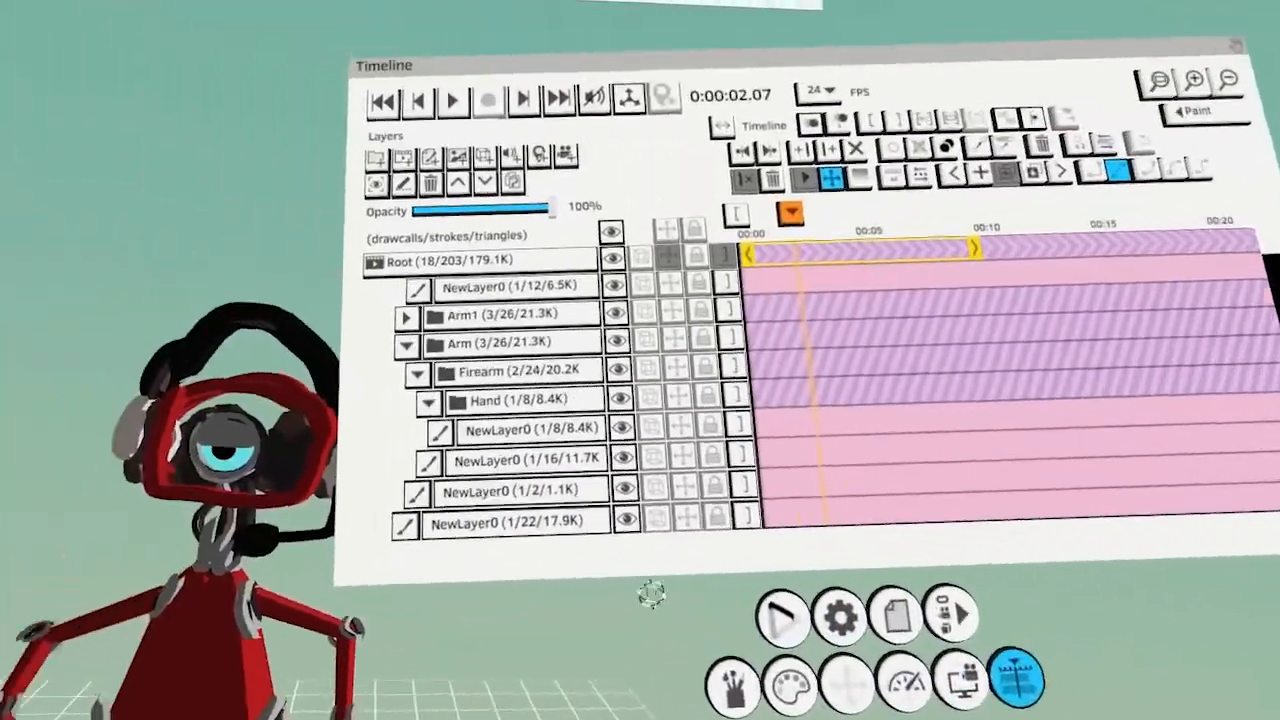
{"action": "scroll", "coordinate": [523, 491], "scroll_direction": "up", "scroll_amount": 8}
{"action": "left_click", "coordinate": [448, 373]}
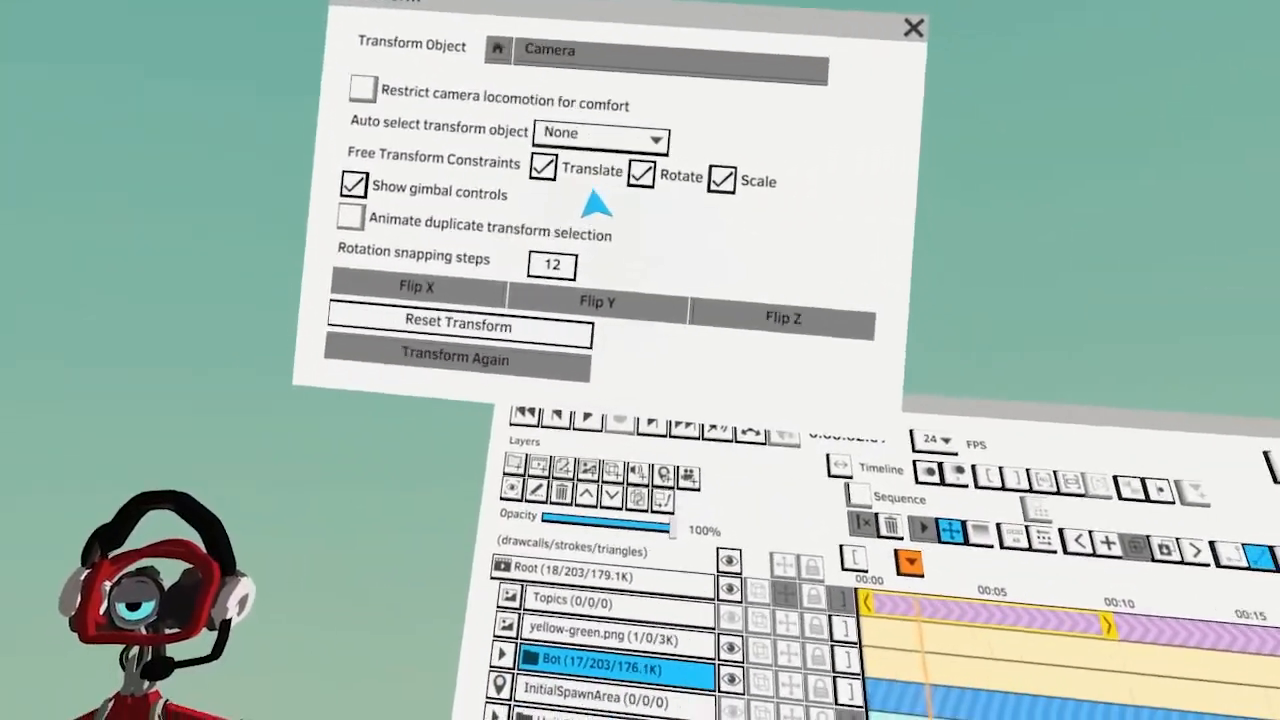
Turn on automatic selection of the transform object and pick the Hand group directly on the robot
{"action": "left_click", "coordinate": [557, 124]}
{"action": "left_click", "coordinate": [550, 172]}
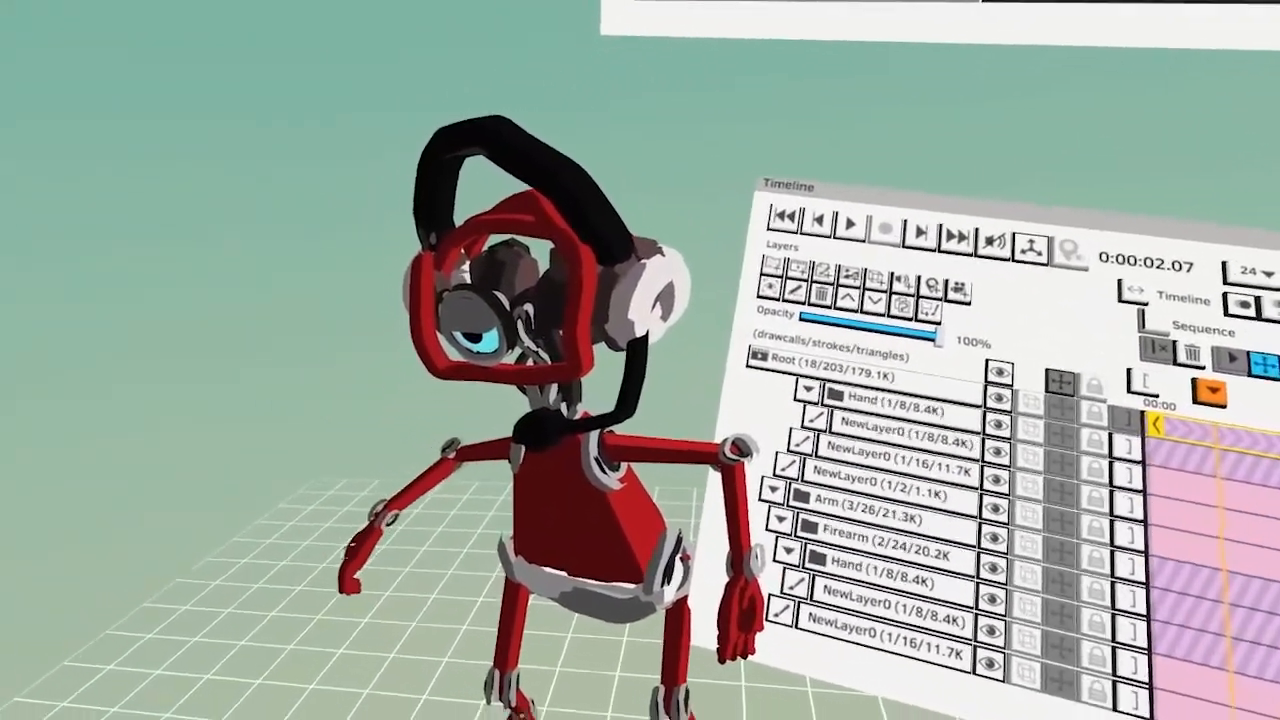
{"action": "left_click", "coordinate": [755, 560]}
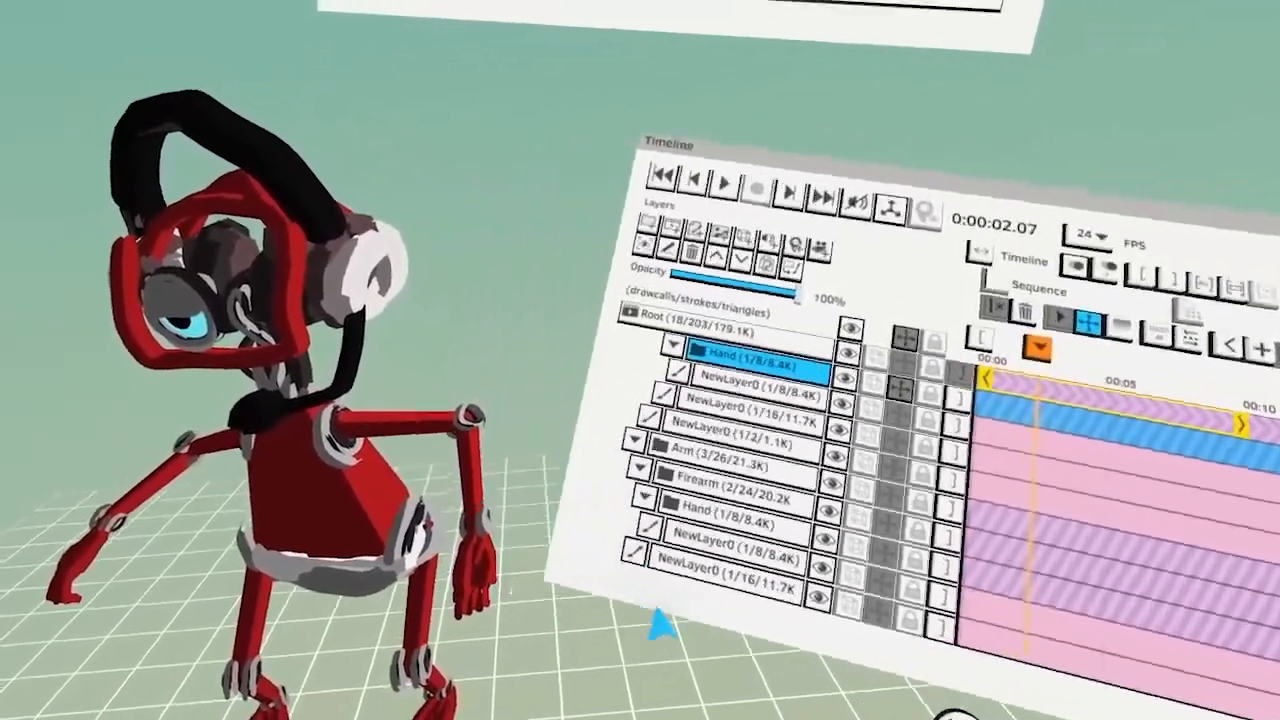
Pose the robot's arm by swinging it outward at the shoulder, elbow and hand
{"action": "left_click_drag", "start_coordinate": [514, 486], "coordinate": [551, 491]}
{"action": "left_click", "coordinate": [462, 427]}
{"action": "left_click", "coordinate": [440, 469]}
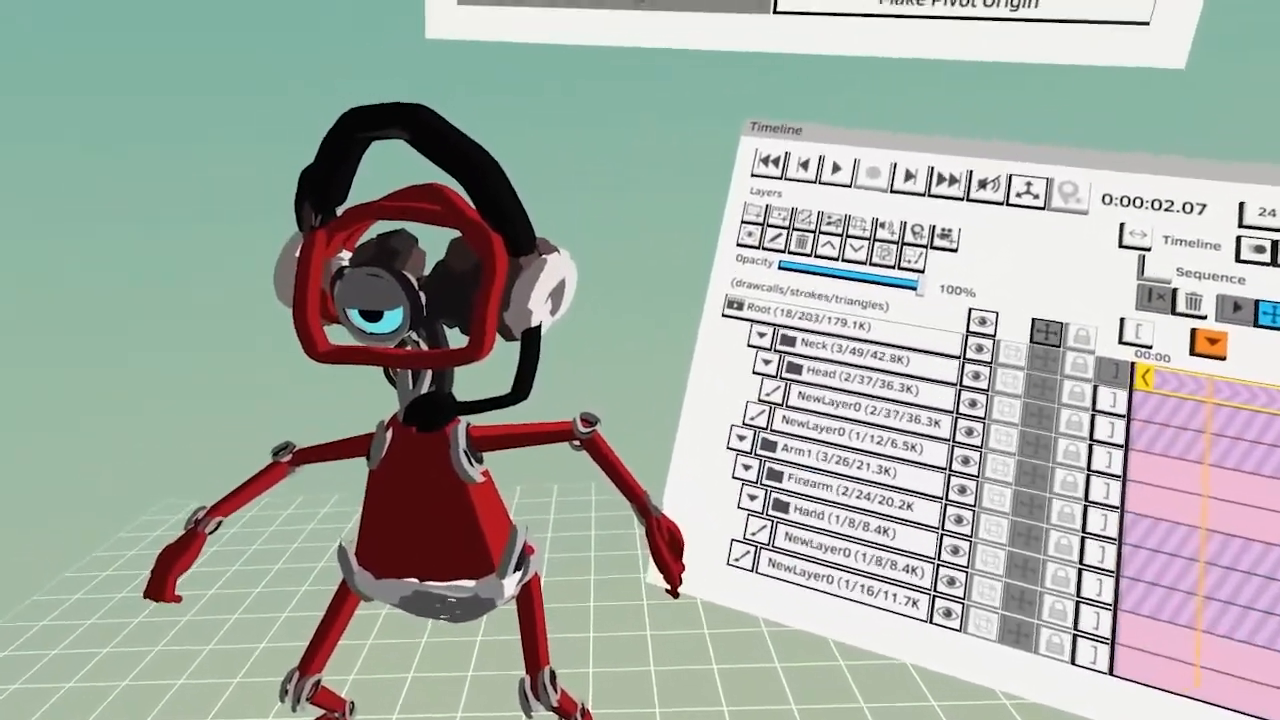
{"action": "mouse_move", "coordinate": [527, 549]}
{"action": "left_mouse_down"}
{"action": "mouse_move", "coordinate": [470, 530]}
{"action": "mouse_move", "coordinate": [515, 535]}
{"action": "left_mouse_up"}
{"action": "left_click", "coordinate": [513, 213]}
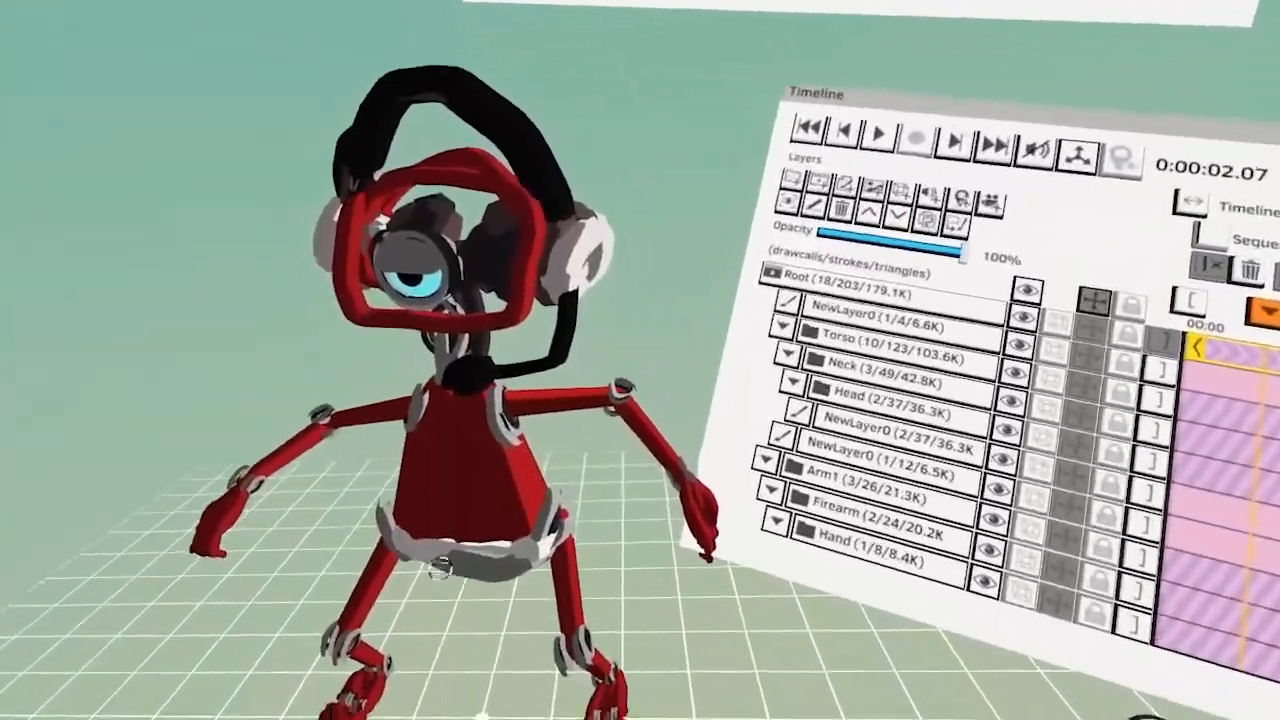
Pose the legs by picking the joint groups directly on the robot, including the Foot groups in Rleg and Lleg
{"action": "left_click_drag", "start_coordinate": [440, 568], "coordinate": [503, 630]}
{"action": "left_click", "coordinate": [457, 543]}
{"action": "left_click", "coordinate": [482, 585]}
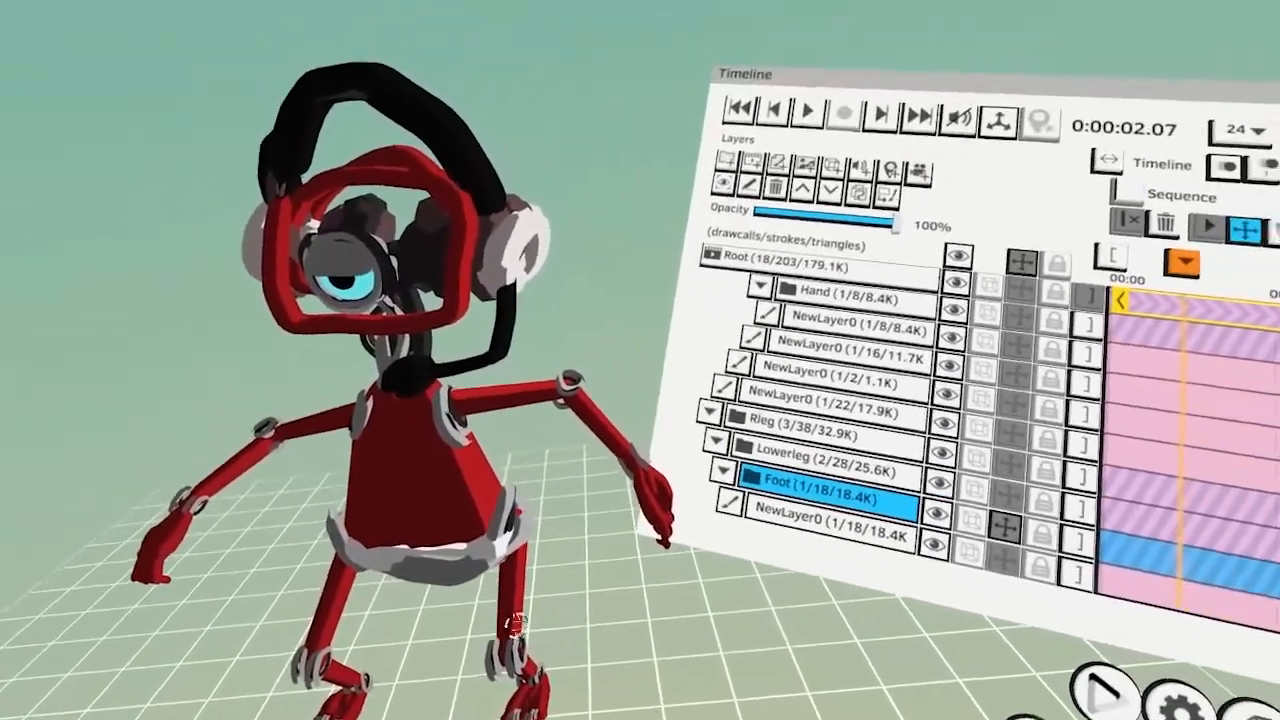
{"action": "left_click", "coordinate": [516, 624]}
{"action": "left_click", "coordinate": [490, 661]}
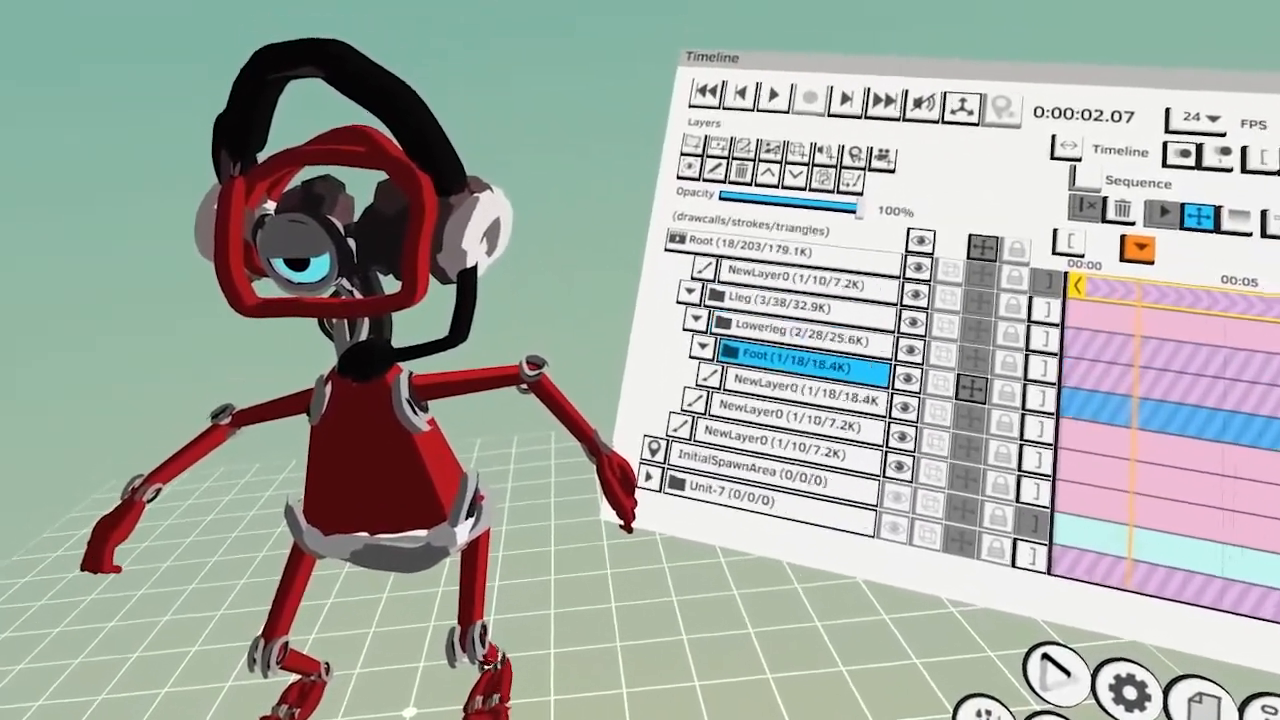
{"action": "left_click", "coordinate": [478, 640]}
{"action": "left_click", "coordinate": [474, 584]}
{"action": "left_click", "coordinate": [458, 517]}
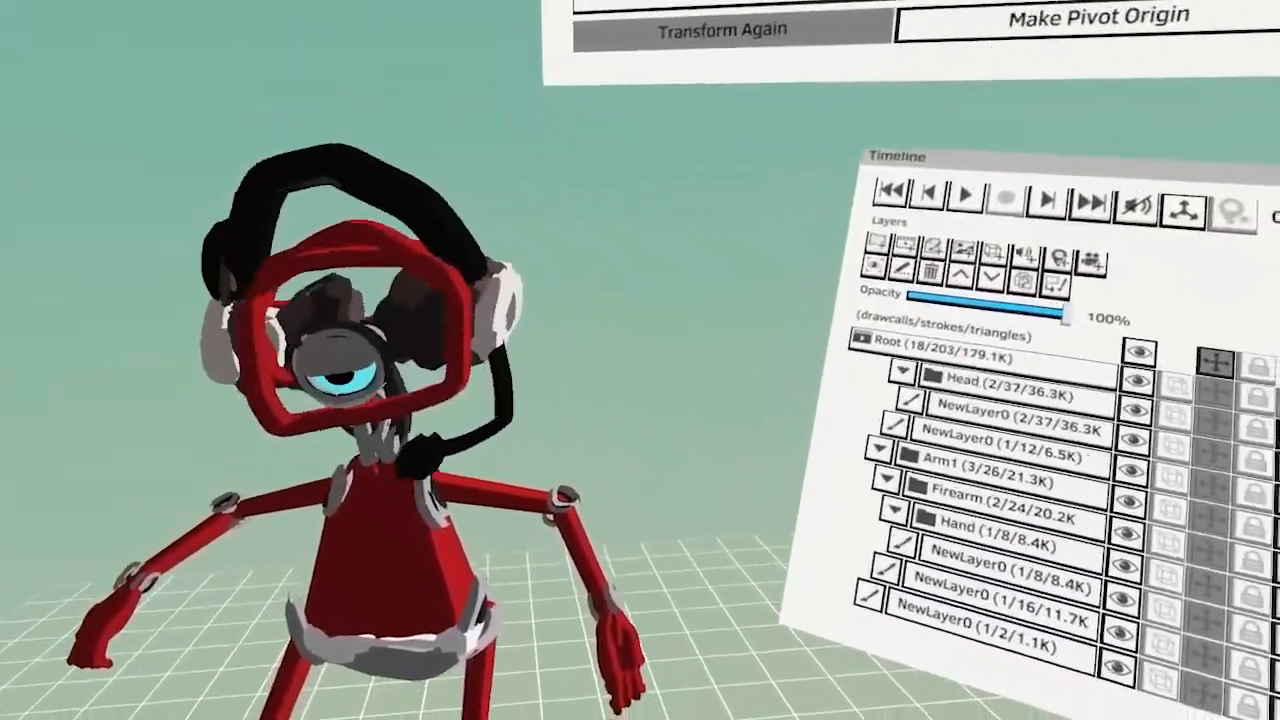
Collapse the Bot group again and make the Topics layer visible
{"action": "scroll", "coordinate": [985, 490], "scroll_direction": "down", "scroll_amount": 5}
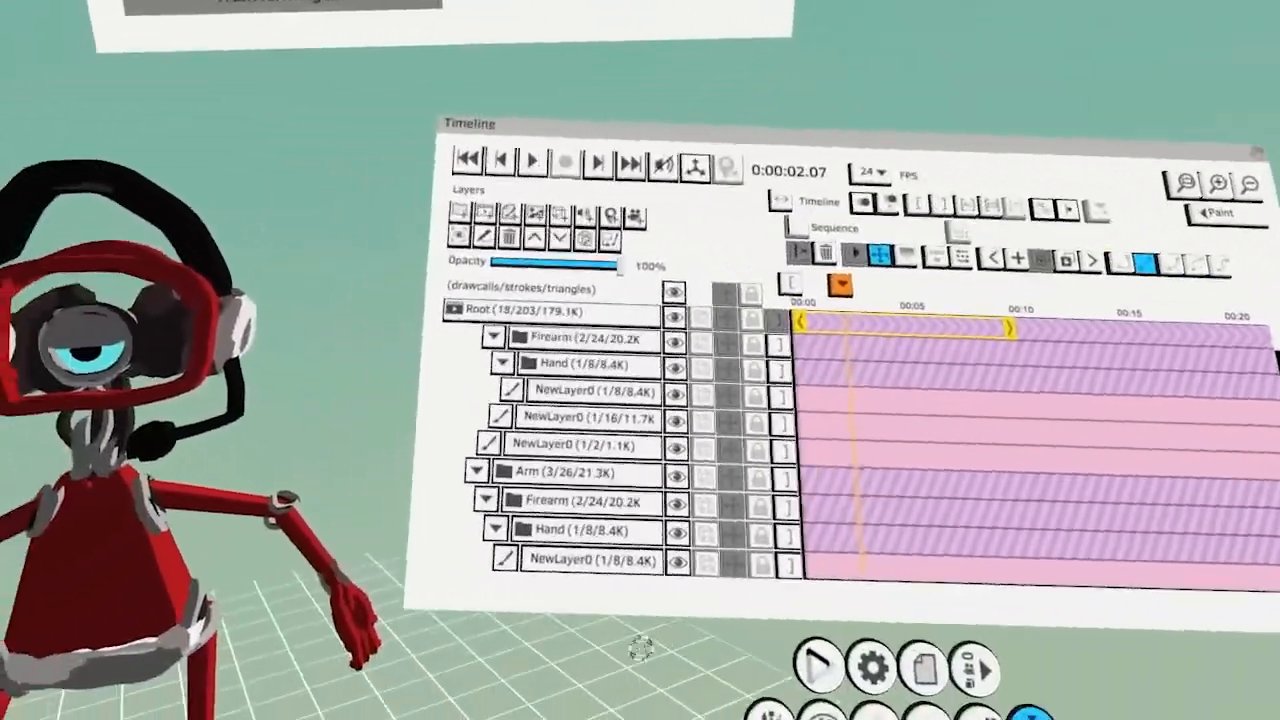
{"action": "scroll", "coordinate": [514, 543], "scroll_direction": "up", "scroll_amount": 6}
{"action": "left_click", "coordinate": [438, 415]}
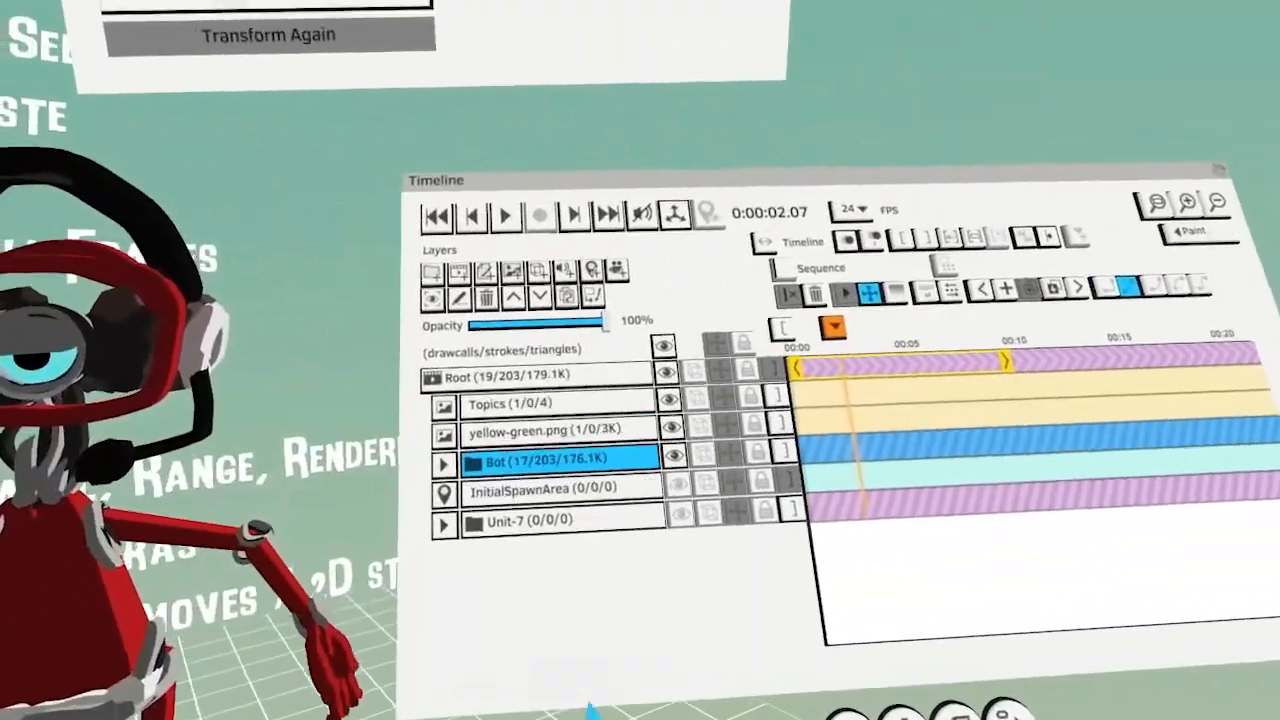
Import the audio file Shiny Happy World 60sec.mp3 as a sound layer
{"action": "left_click", "coordinate": [565, 269]}
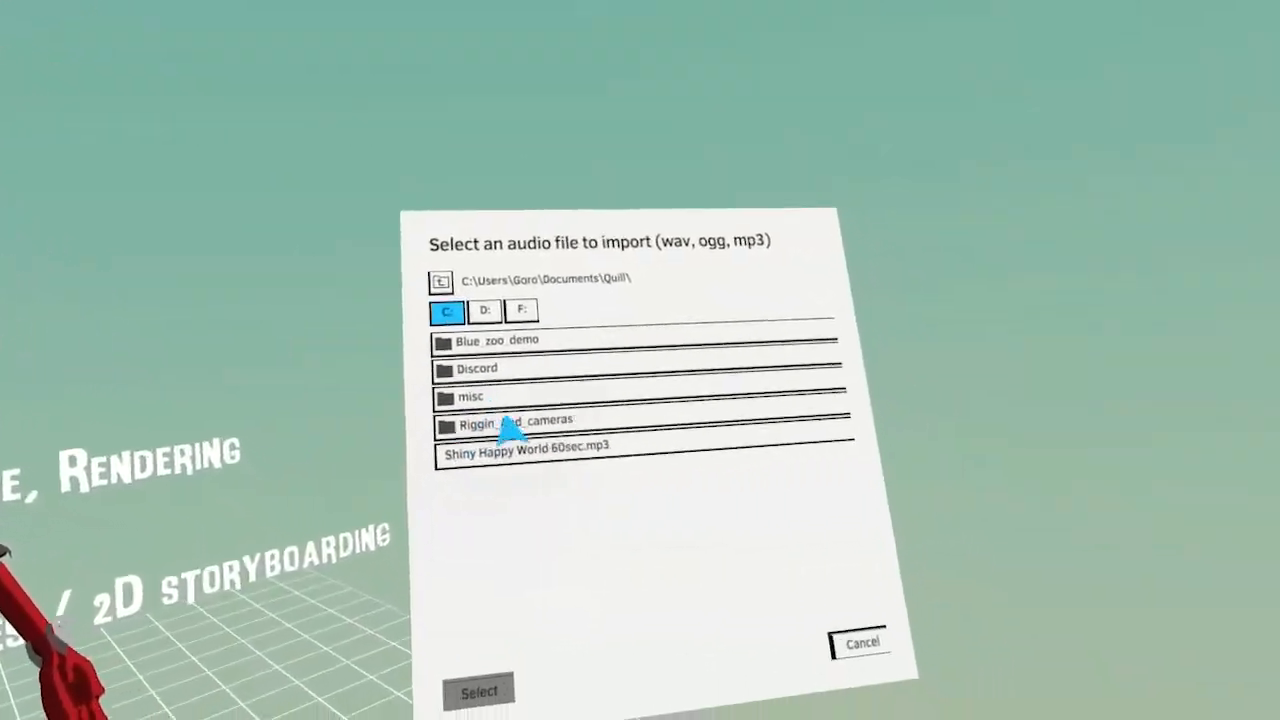
{"action": "left_click", "coordinate": [457, 590]}
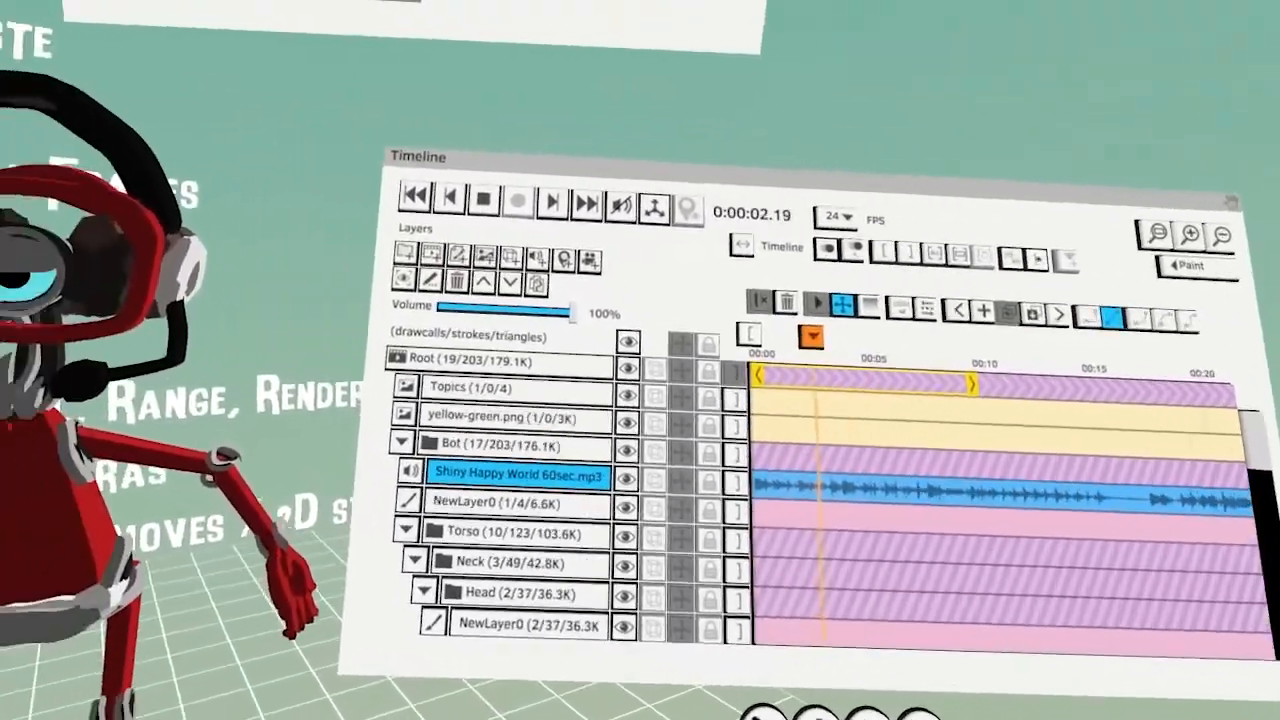
Play back the imported music and adjust the gain in the sound layer's settings
{"action": "key", "text": "space"}
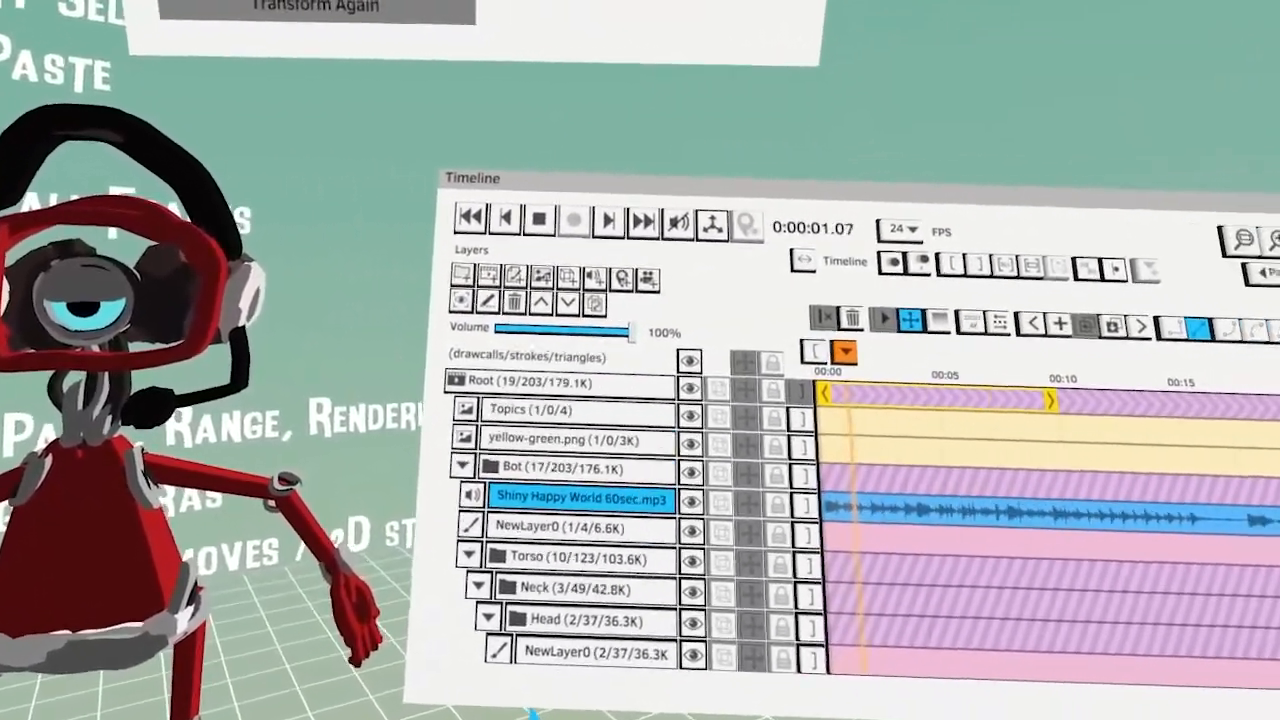
{"action": "key", "text": "space"}
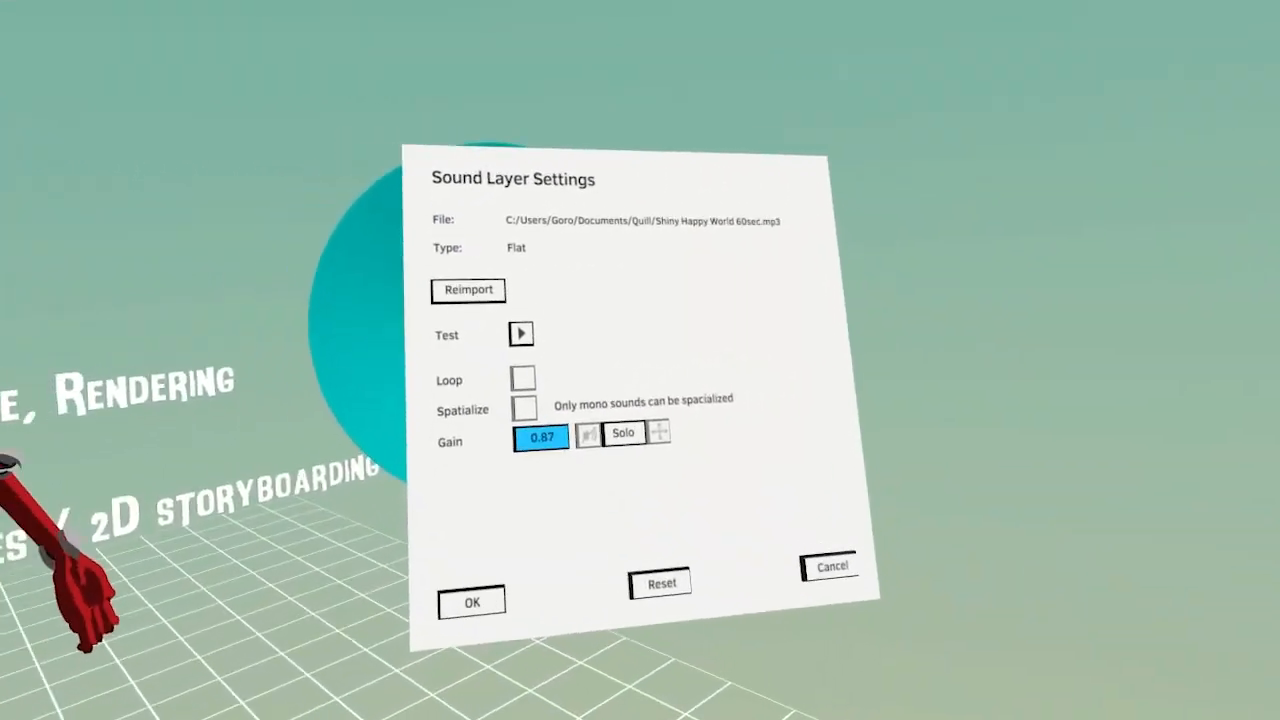
{"action": "left_click", "coordinate": [506, 578]}
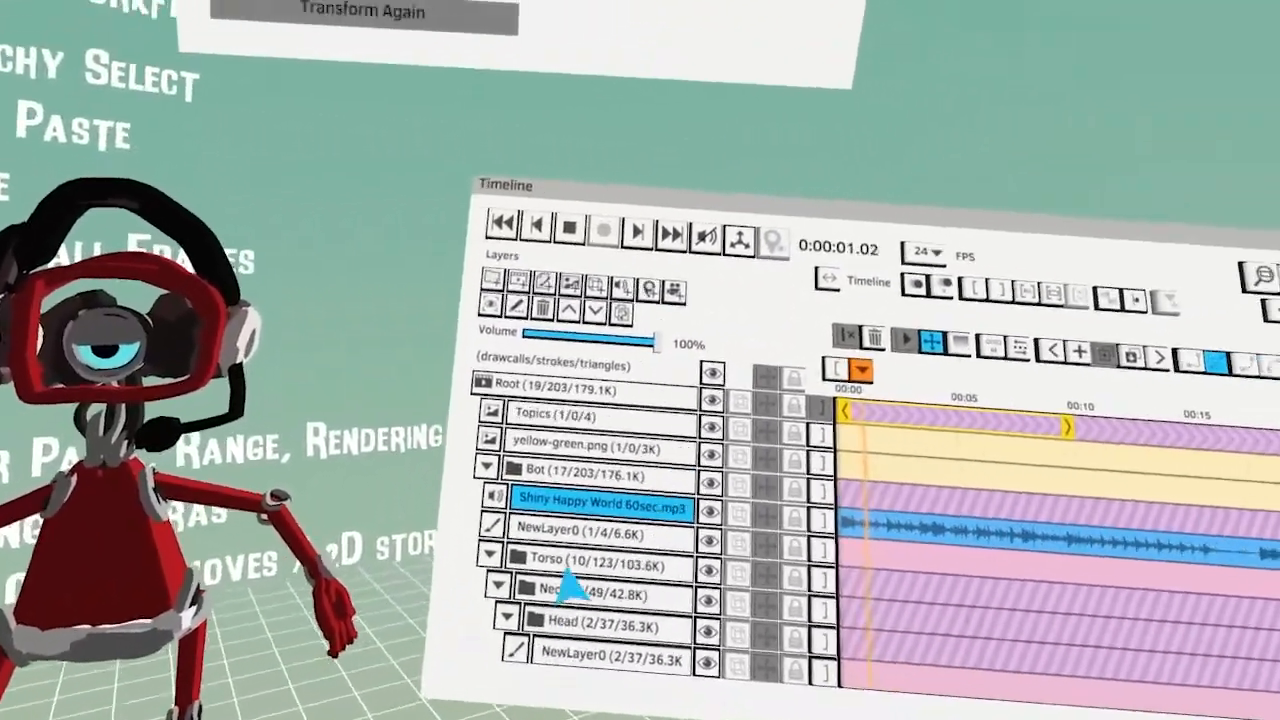
Move the sound layer out of Bot to just above it at root level, and collapse the Bot group
{"action": "left_click_drag", "start_coordinate": [568, 504], "coordinate": [568, 468]}
{"action": "left_click", "coordinate": [486, 509]}
{"action": "left_click", "coordinate": [529, 460]}
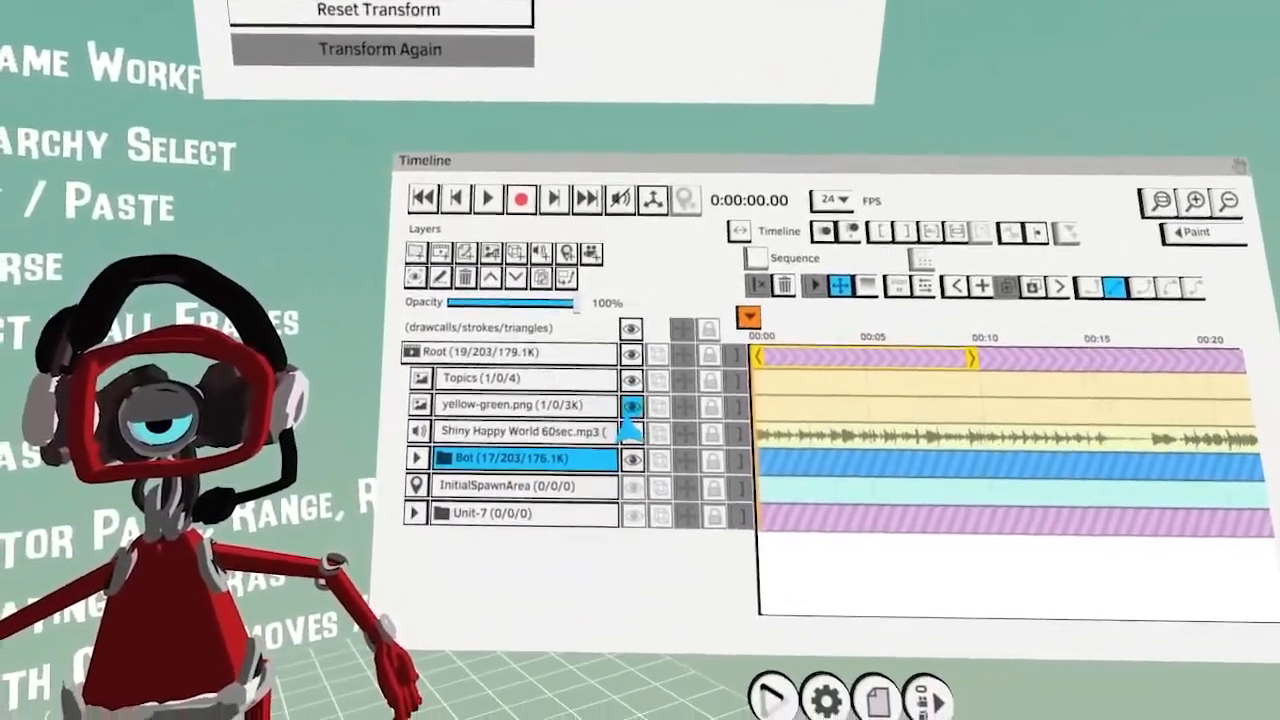
Hide the Topics layer and select the robot's hand and arm groups directly on the model
{"action": "left_click", "coordinate": [631, 379]}
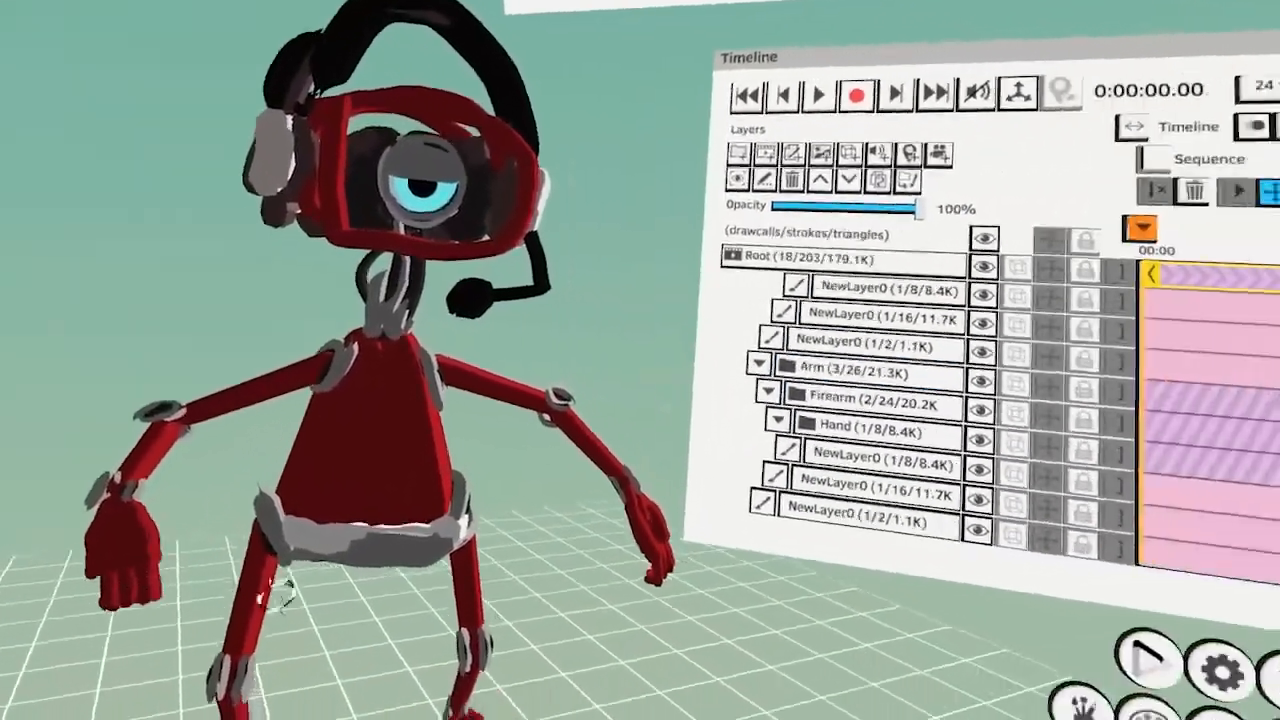
{"action": "left_click", "coordinate": [500, 500]}
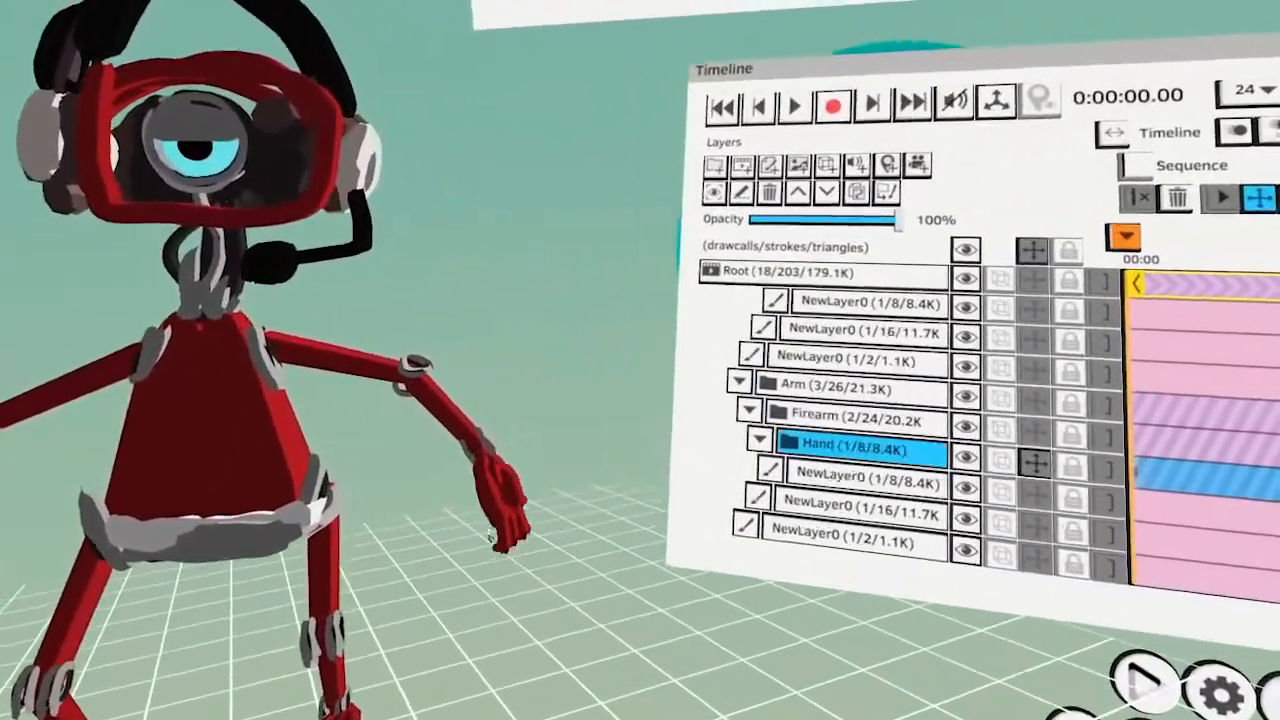
{"action": "left_click", "coordinate": [517, 457]}
{"action": "left_click", "coordinate": [576, 428]}
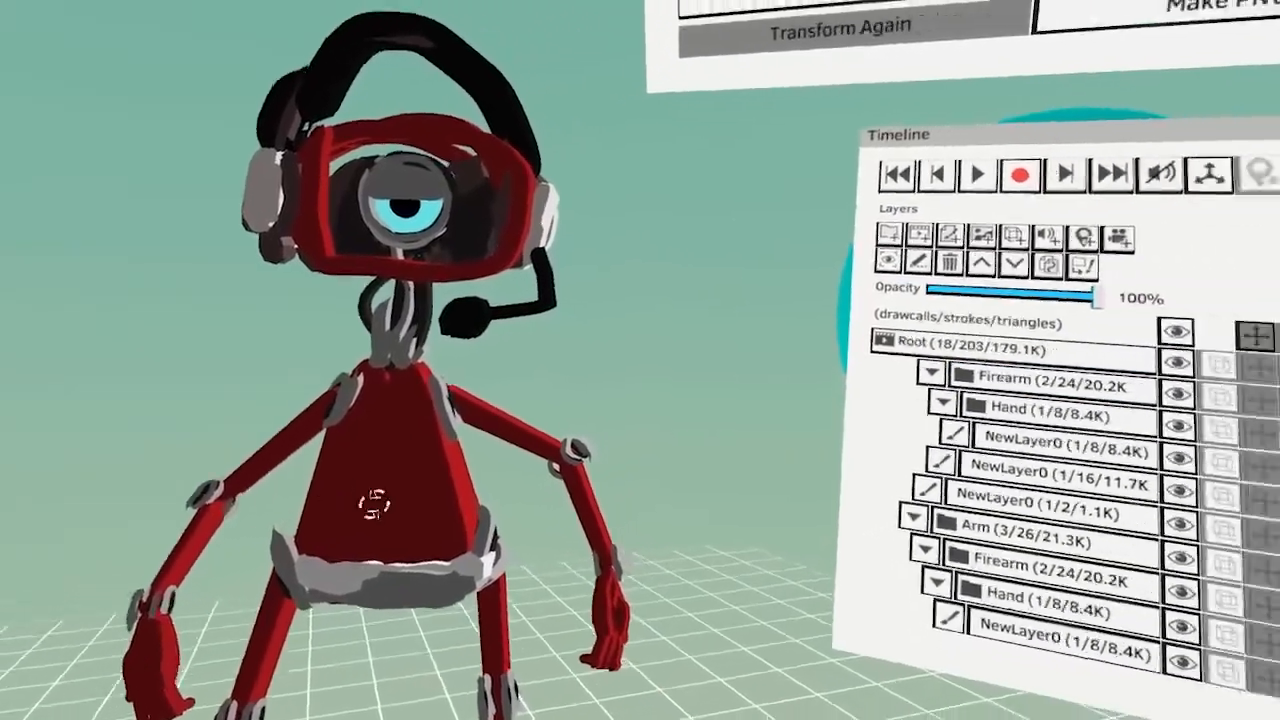
Record puppeteered movement for the Head group and the Hand group of Arm1 while the music plays
{"action": "left_click", "coordinate": [280, 440]}
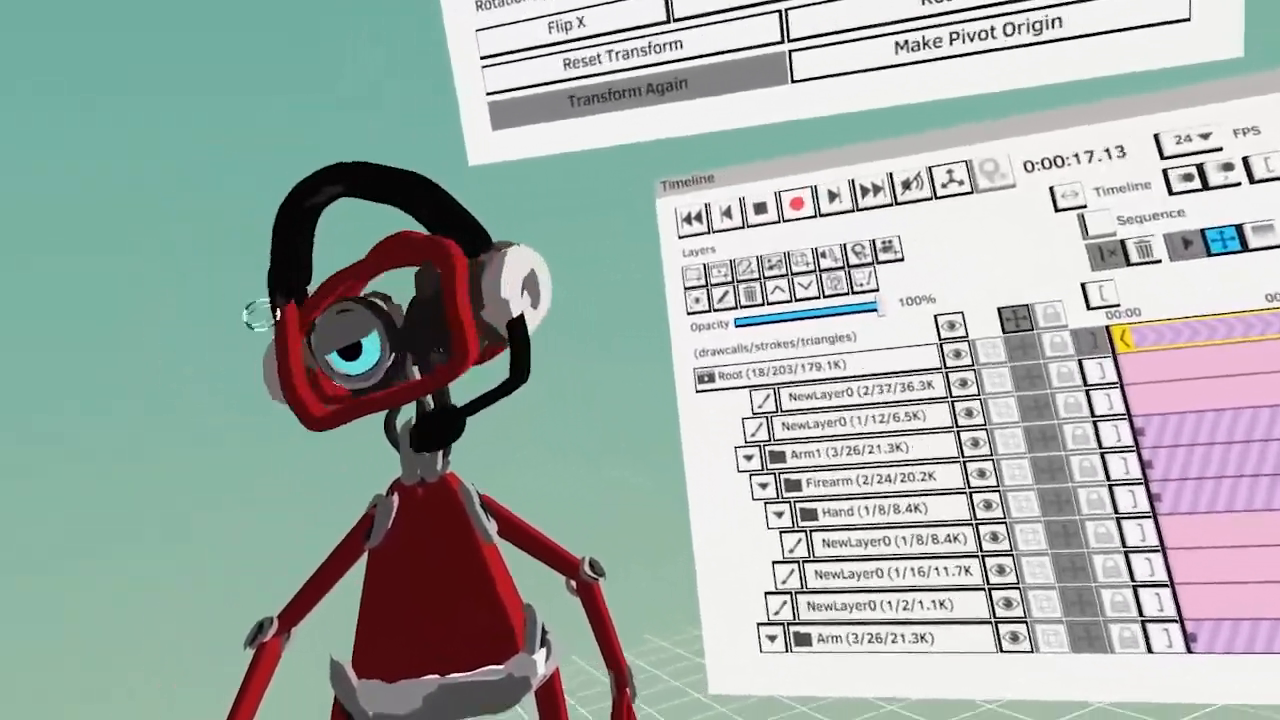
{"action": "key", "text": "space"}
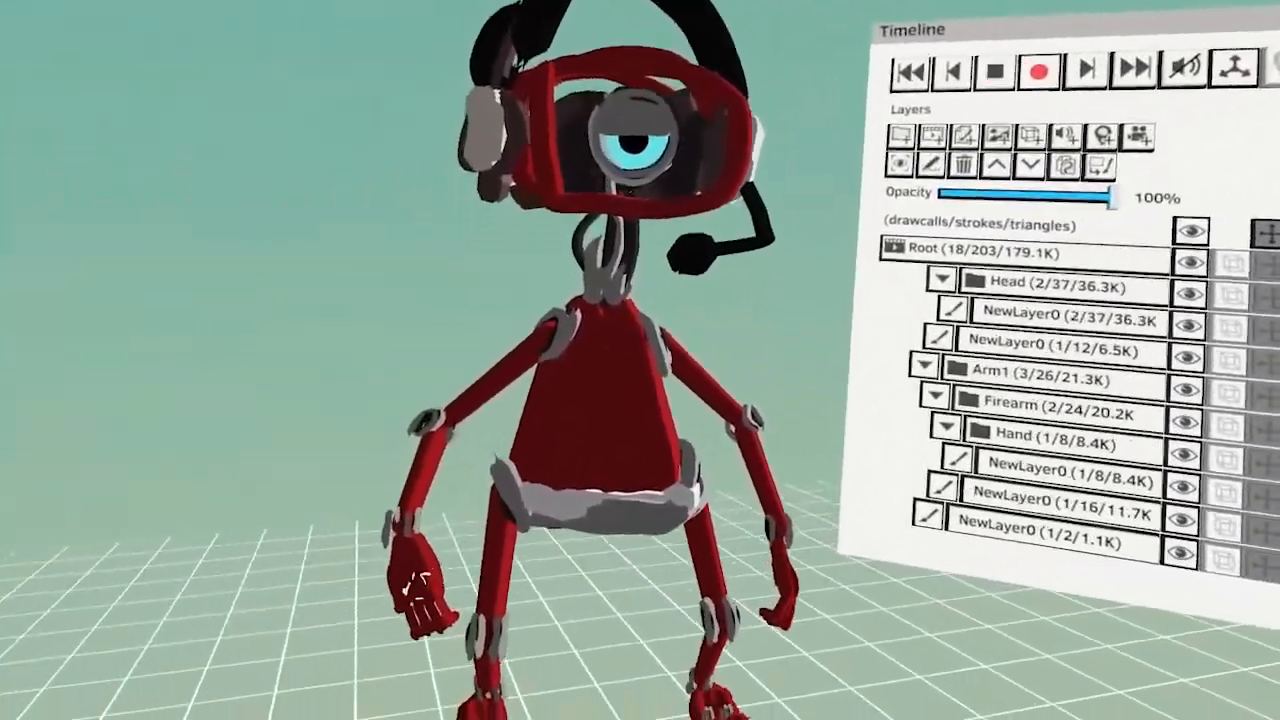
{"action": "left_click", "coordinate": [790, 470]}
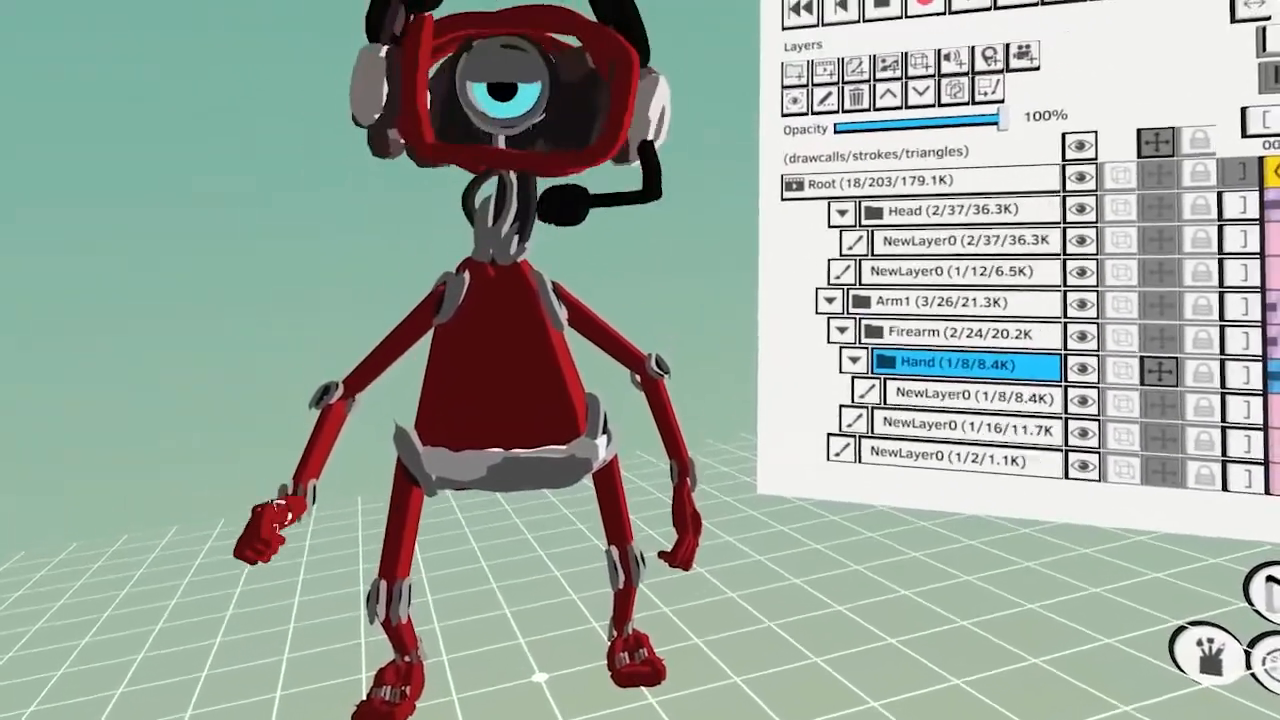
Record puppeteered movement for the Firearm, Arm1 and Neck groups in passes over the music
{"action": "left_click", "coordinate": [945, 341]}
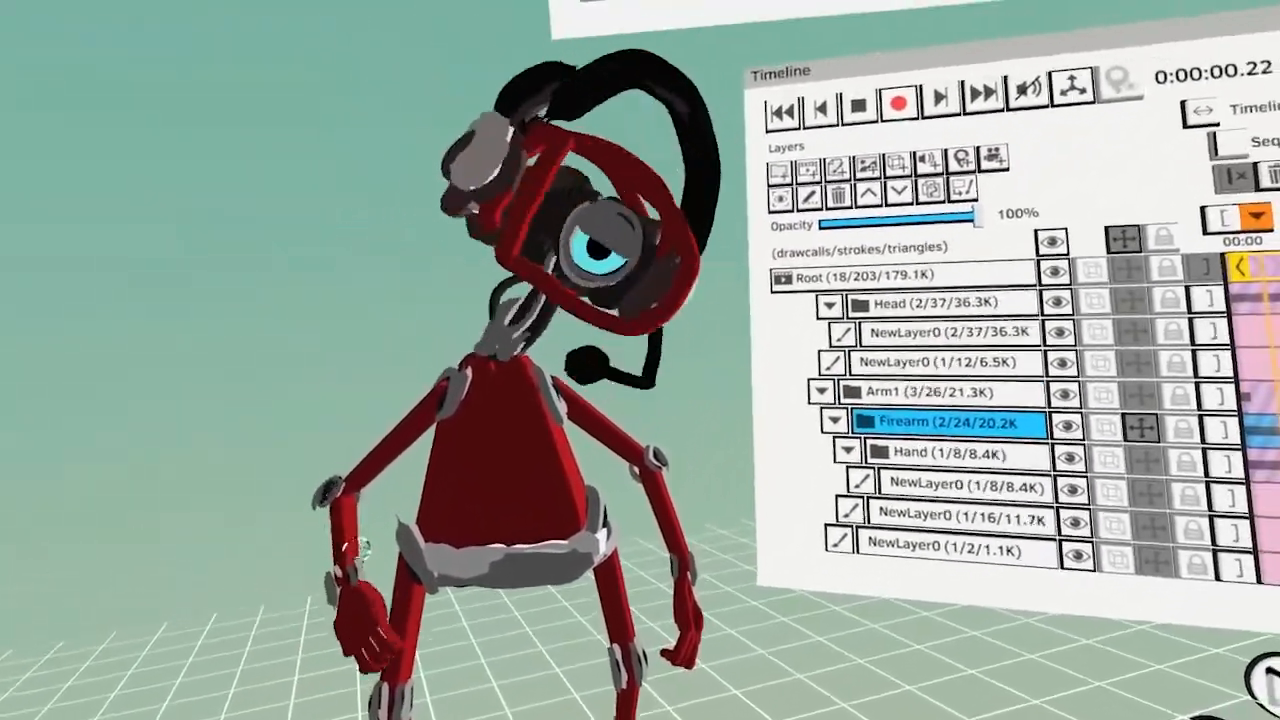
{"action": "key", "text": "space"}
{"action": "scroll", "coordinate": [491, 440], "scroll_direction": "down", "scroll_amount": 3}
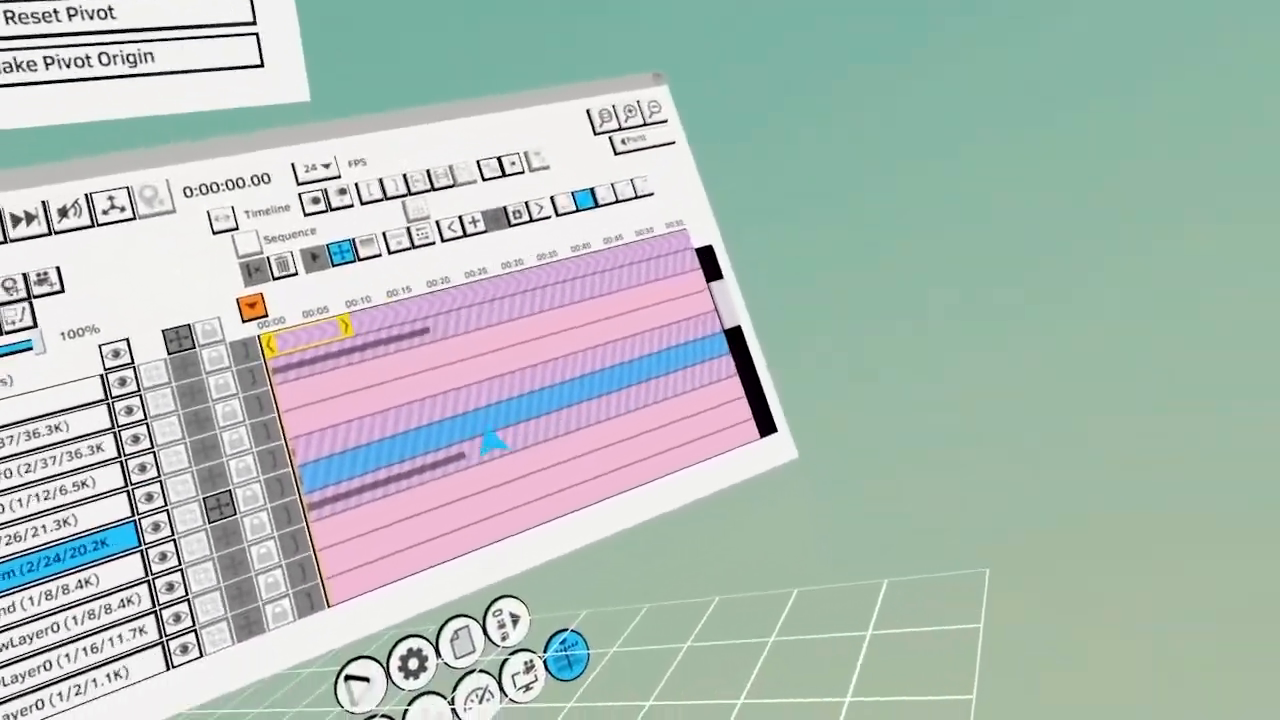
{"action": "left_click", "coordinate": [497, 367]}
{"action": "left_click", "coordinate": [500, 375]}
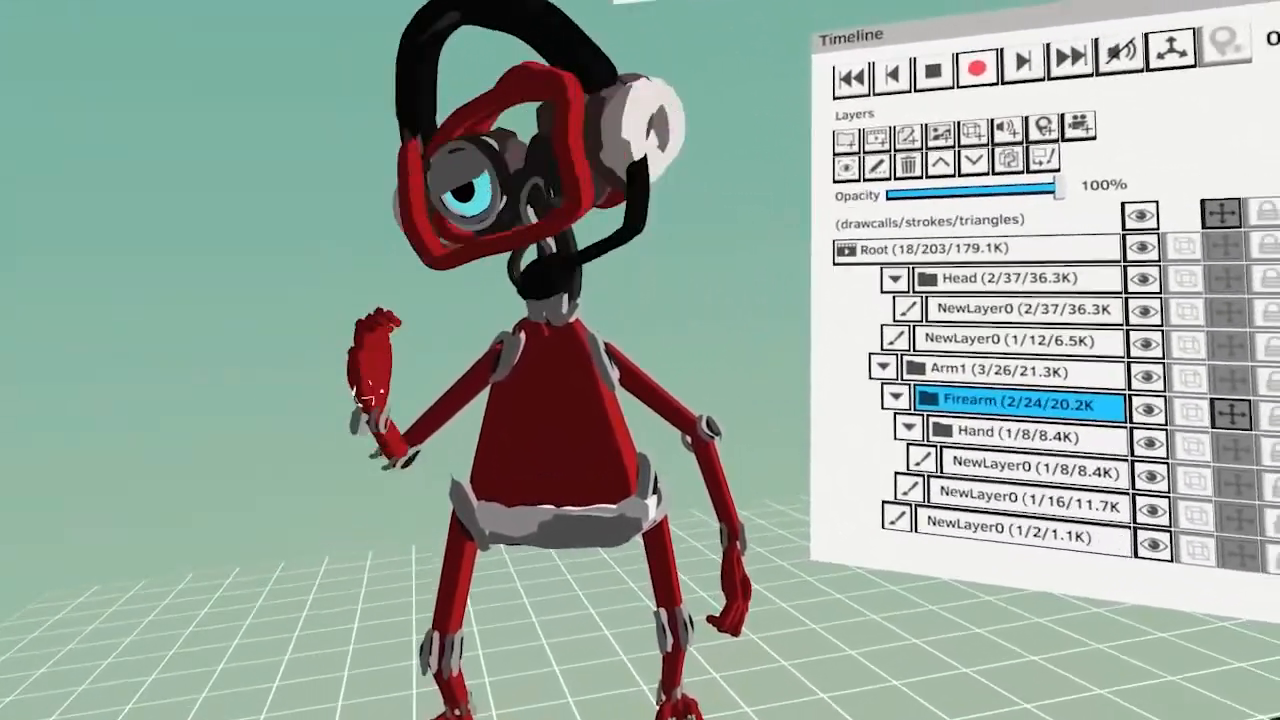
{"action": "left_click", "coordinate": [420, 440]}
{"action": "left_click_drag", "start_coordinate": [420, 440], "coordinate": [333, 520]}
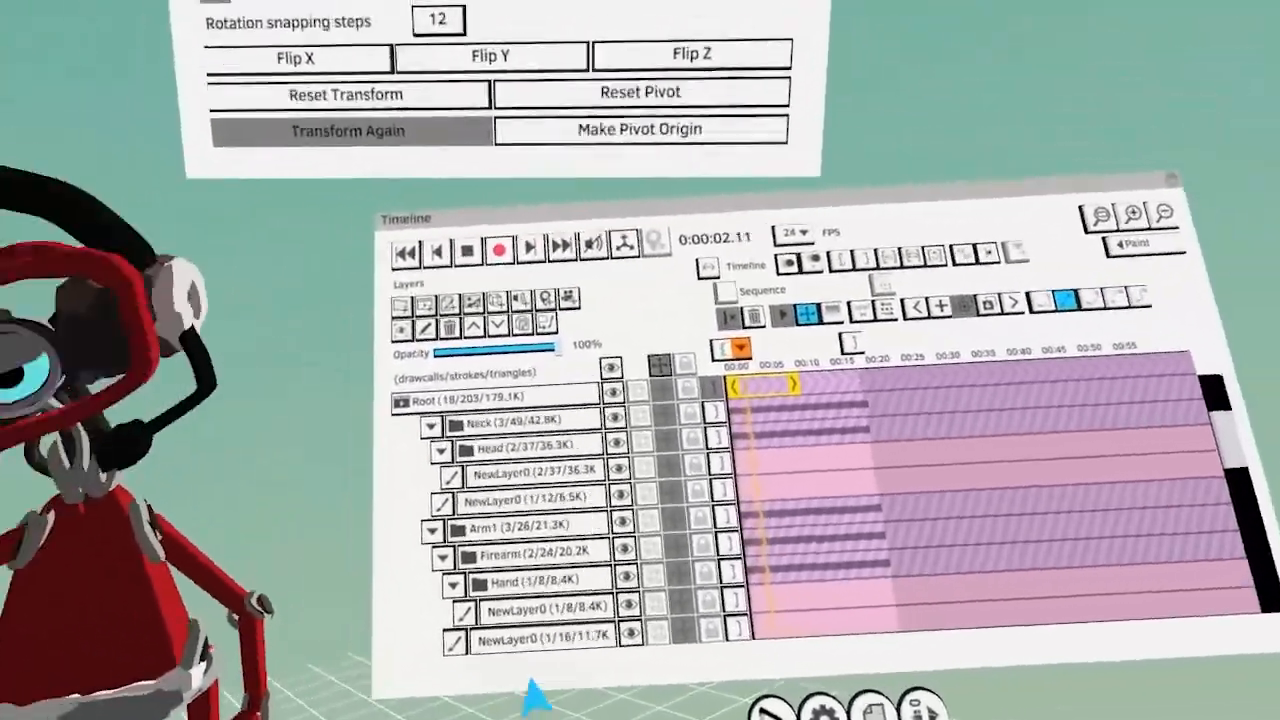
Collapse the Bot group and adjust the gain of the Shiny Happy World 60sec.mp3 sound layer
{"action": "scroll", "coordinate": [500, 471], "scroll_direction": "up", "scroll_amount": 6}
{"action": "left_click", "coordinate": [451, 419]}
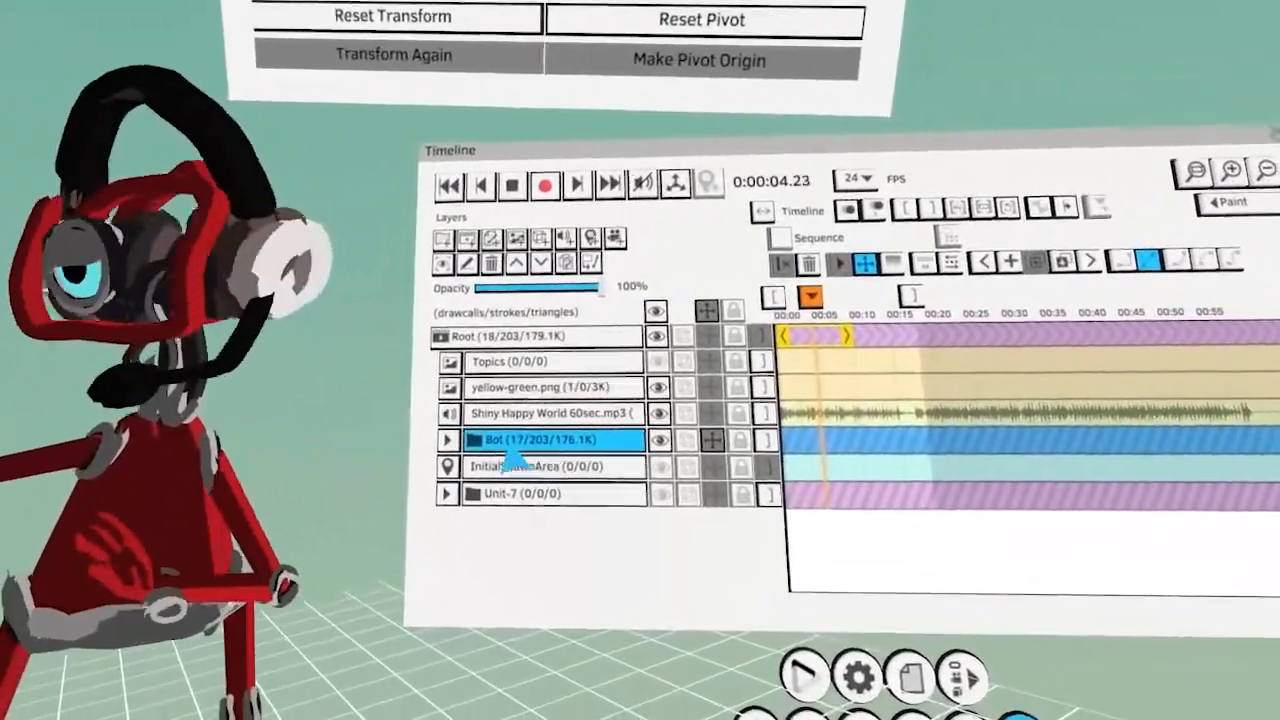
{"action": "left_click", "coordinate": [460, 369]}
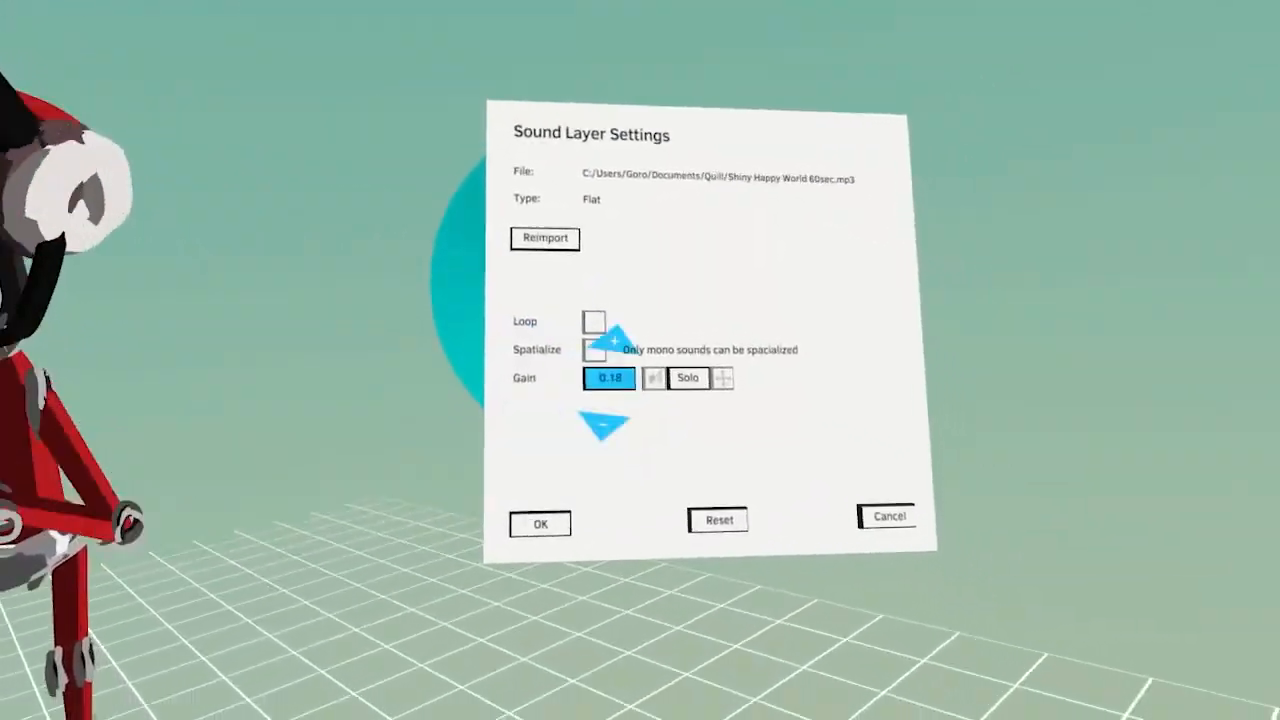
{"action": "left_click", "coordinate": [548, 559]}
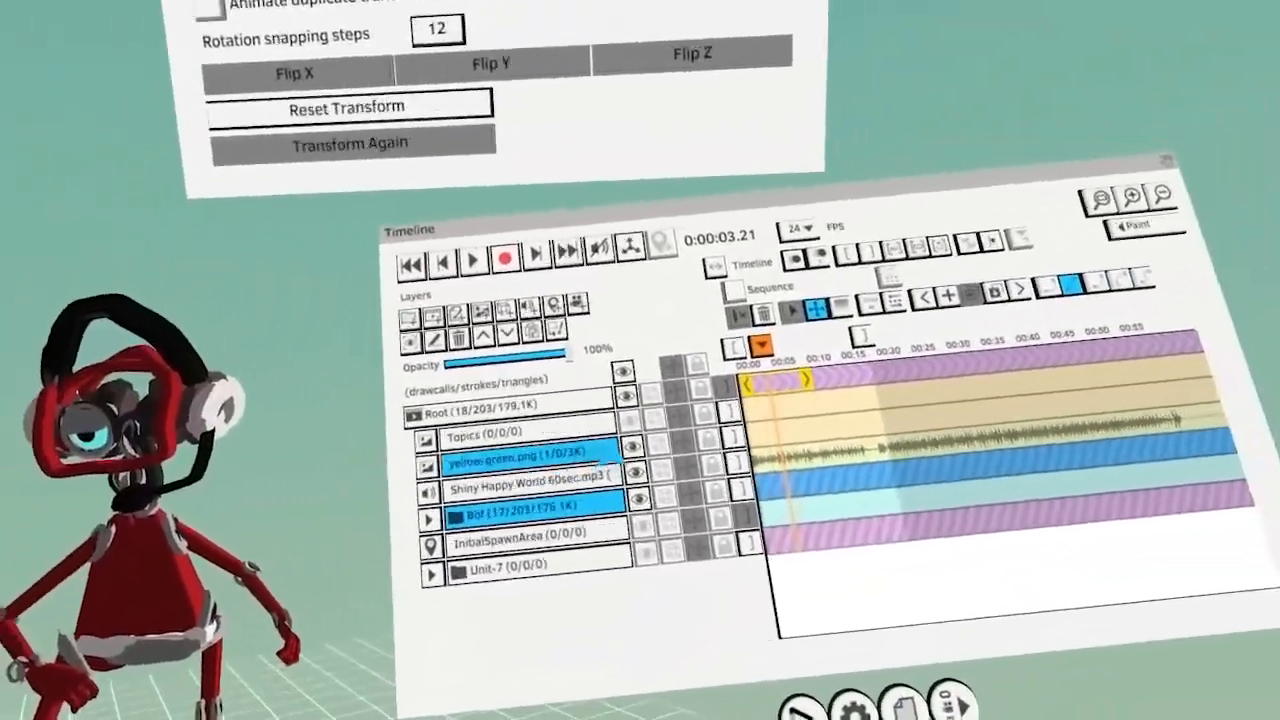
Make the Topics layer visible and expand the Bot group to reach its nested body groups
{"action": "left_click", "coordinate": [690, 394]}
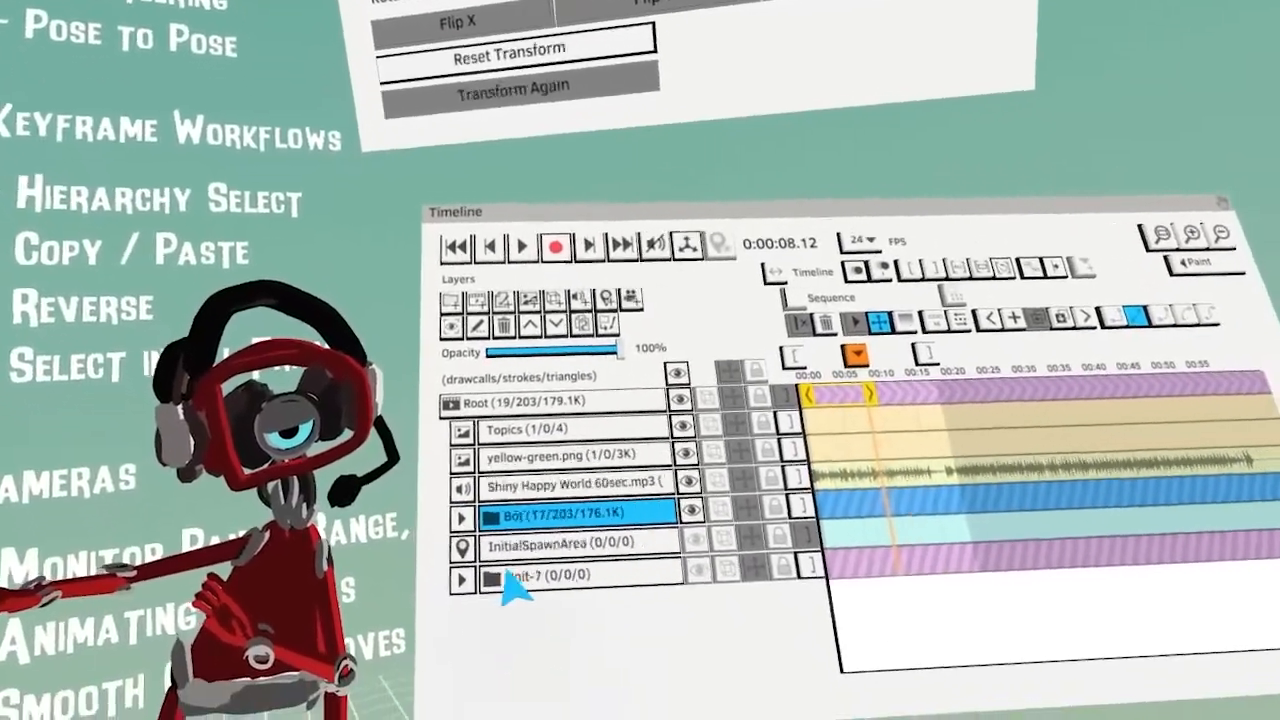
{"action": "left_click", "coordinate": [287, 557]}
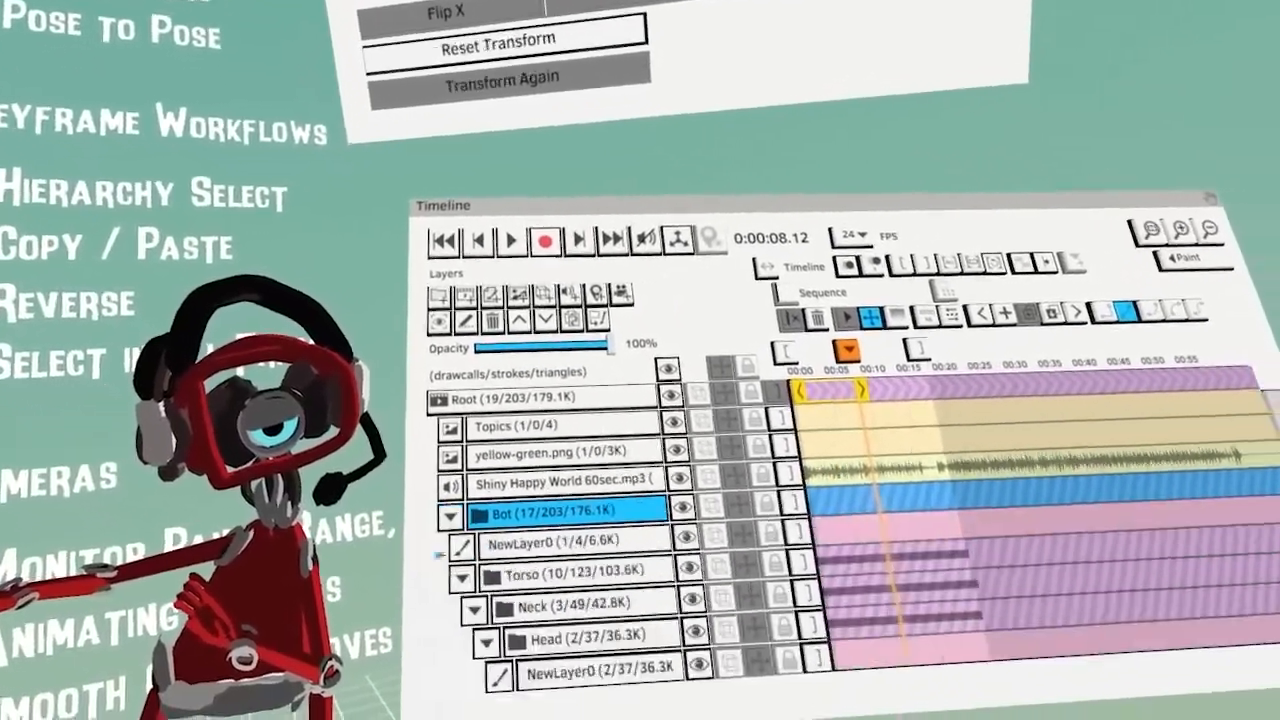
{"action": "scroll", "coordinate": [495, 590], "scroll_direction": "down", "scroll_amount": 5}
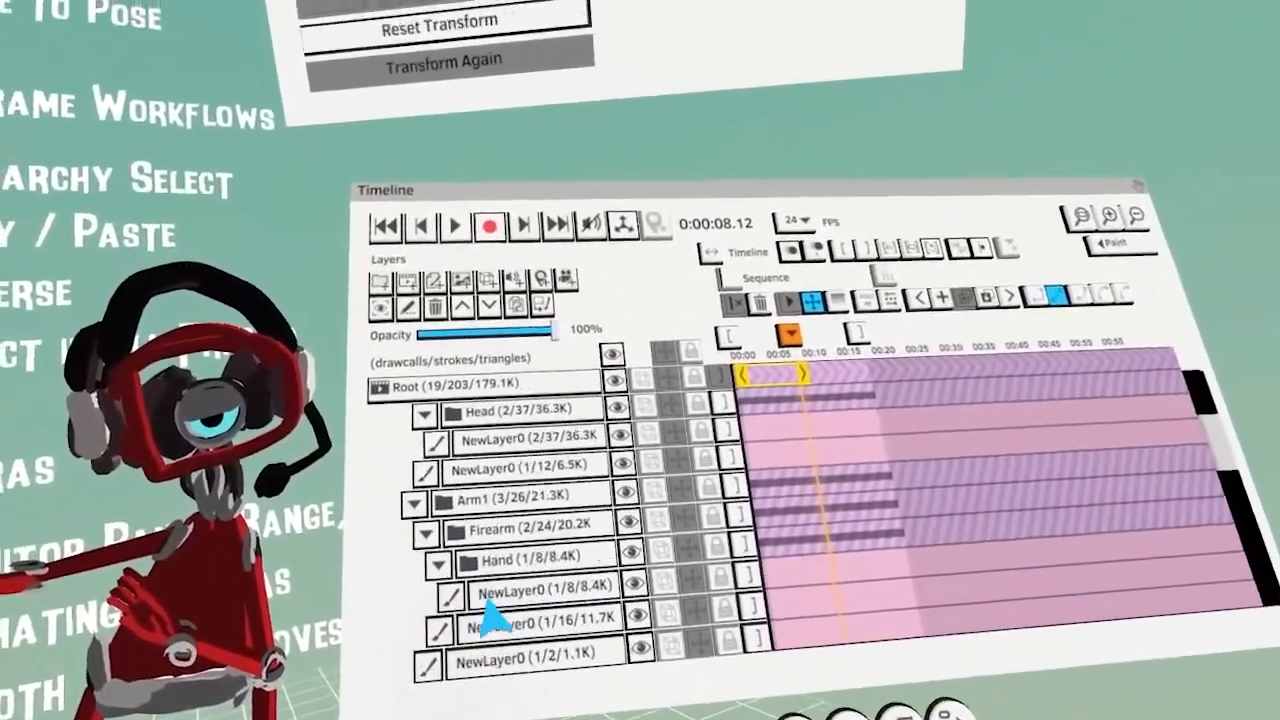
{"action": "scroll", "coordinate": [510, 600], "scroll_direction": "up", "scroll_amount": 5}
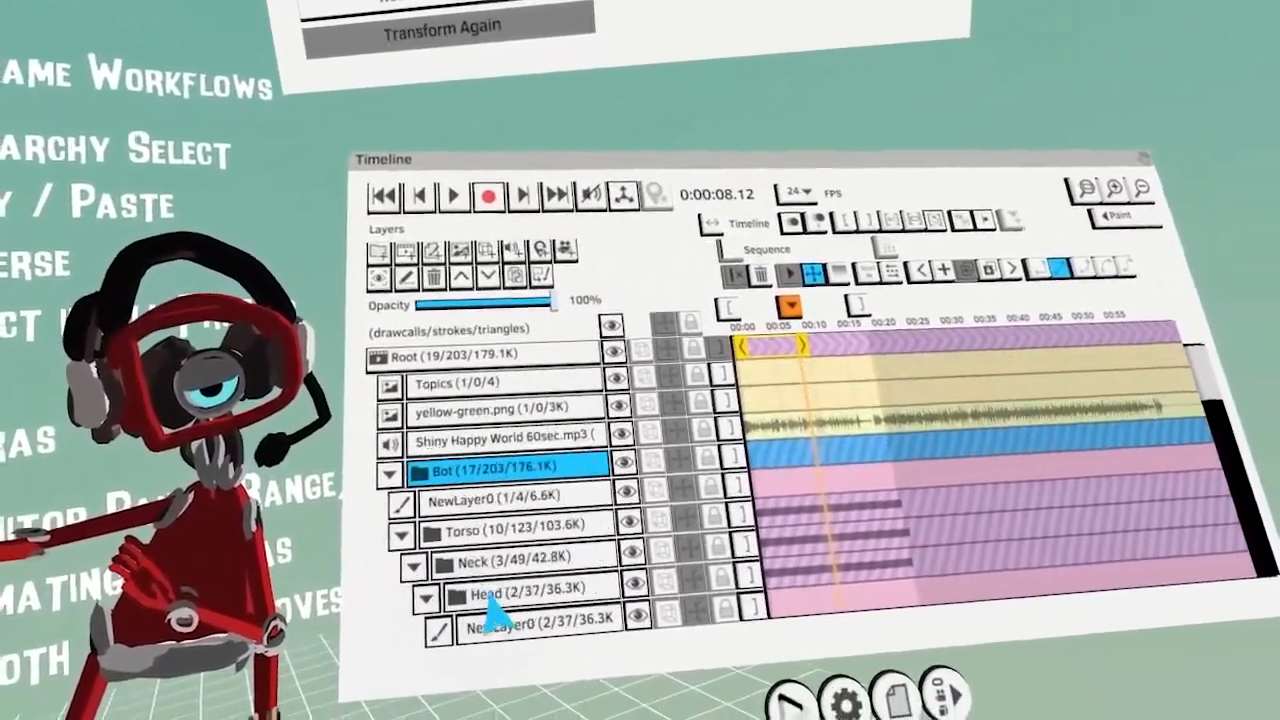
{"action": "scroll", "coordinate": [490, 600], "scroll_direction": "down", "scroll_amount": 2}
Select the paint layer inside Head and separate the eyelid strokes into a new frame-by-frame layer
{"action": "left_click", "coordinate": [515, 556]}
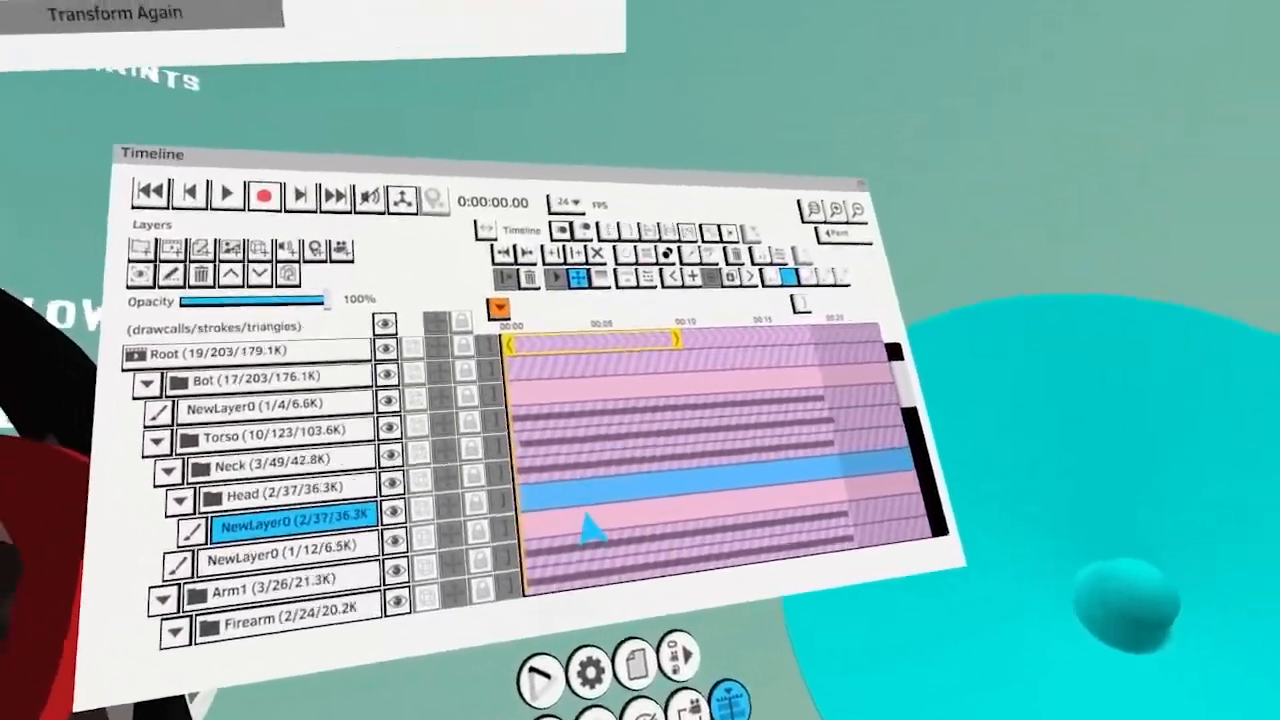
{"action": "left_click", "coordinate": [568, 516]}
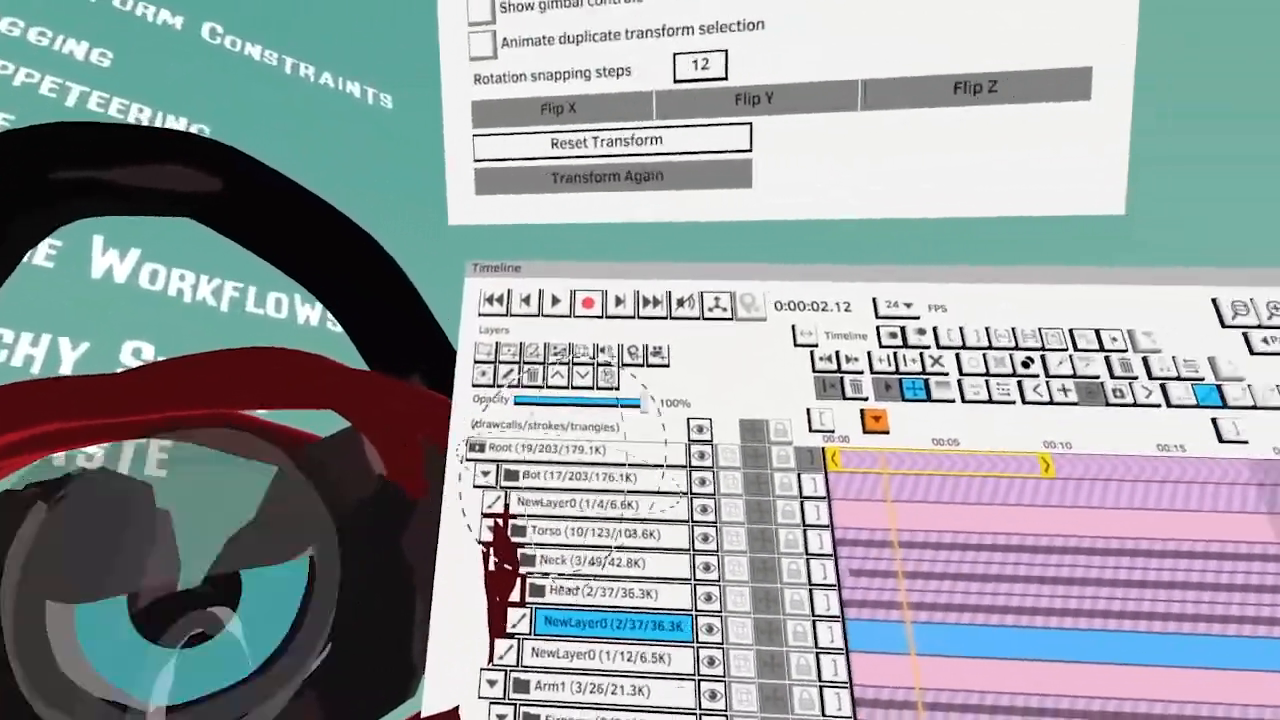
{"action": "left_click", "coordinate": [709, 307]}
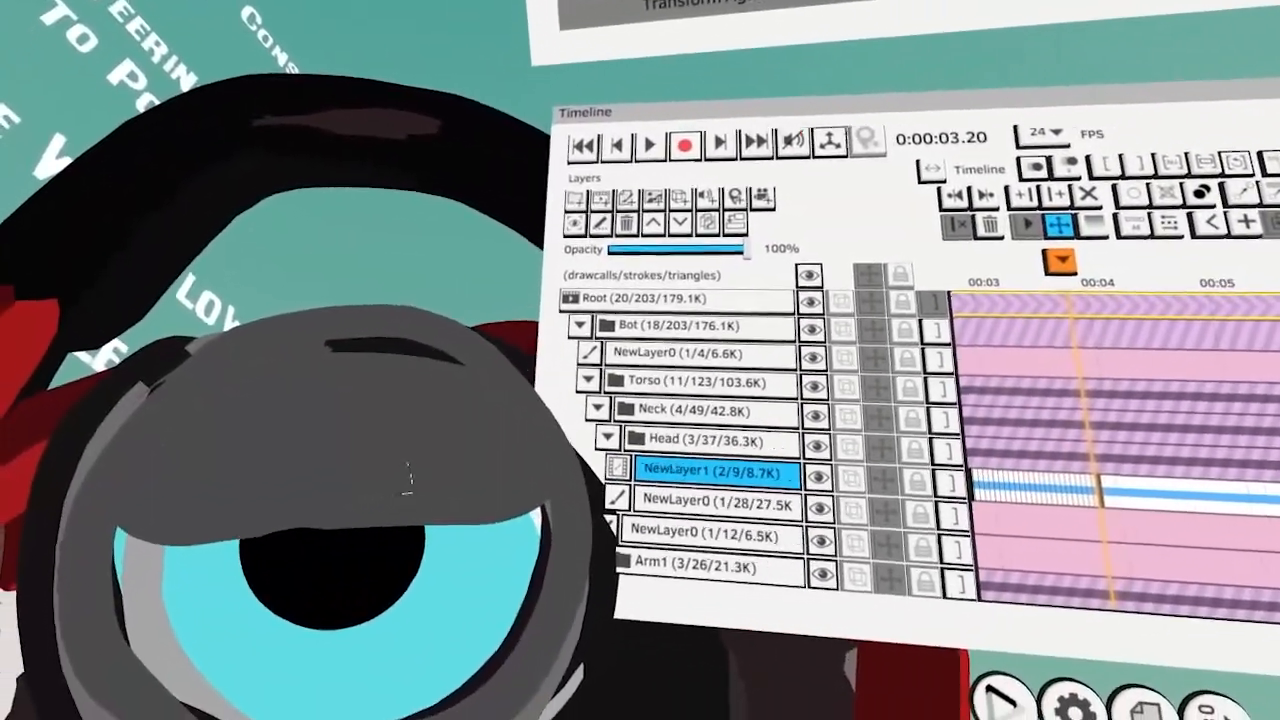
Paint closing-eyelid frames around 0:00:04 on the eyelid layer to create a blink, and play it back
{"action": "left_click_drag", "start_coordinate": [407, 478], "coordinate": [416, 514]}
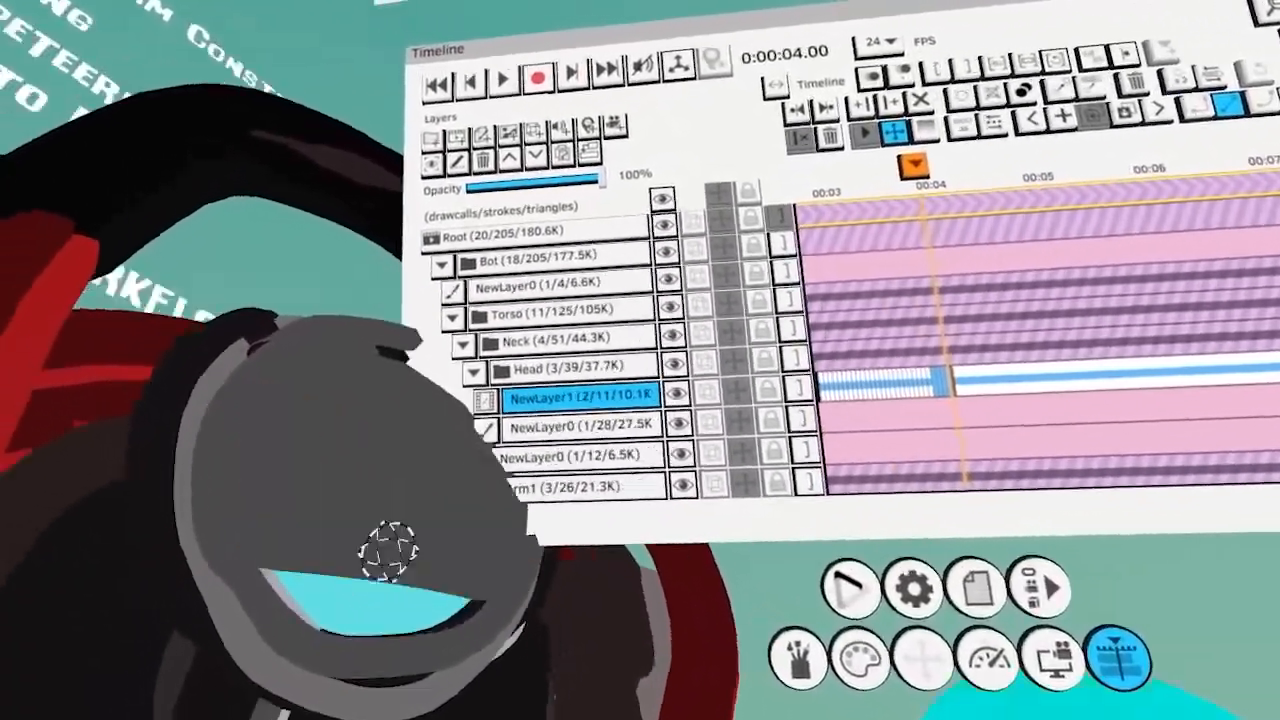
{"action": "left_click", "coordinate": [388, 550]}
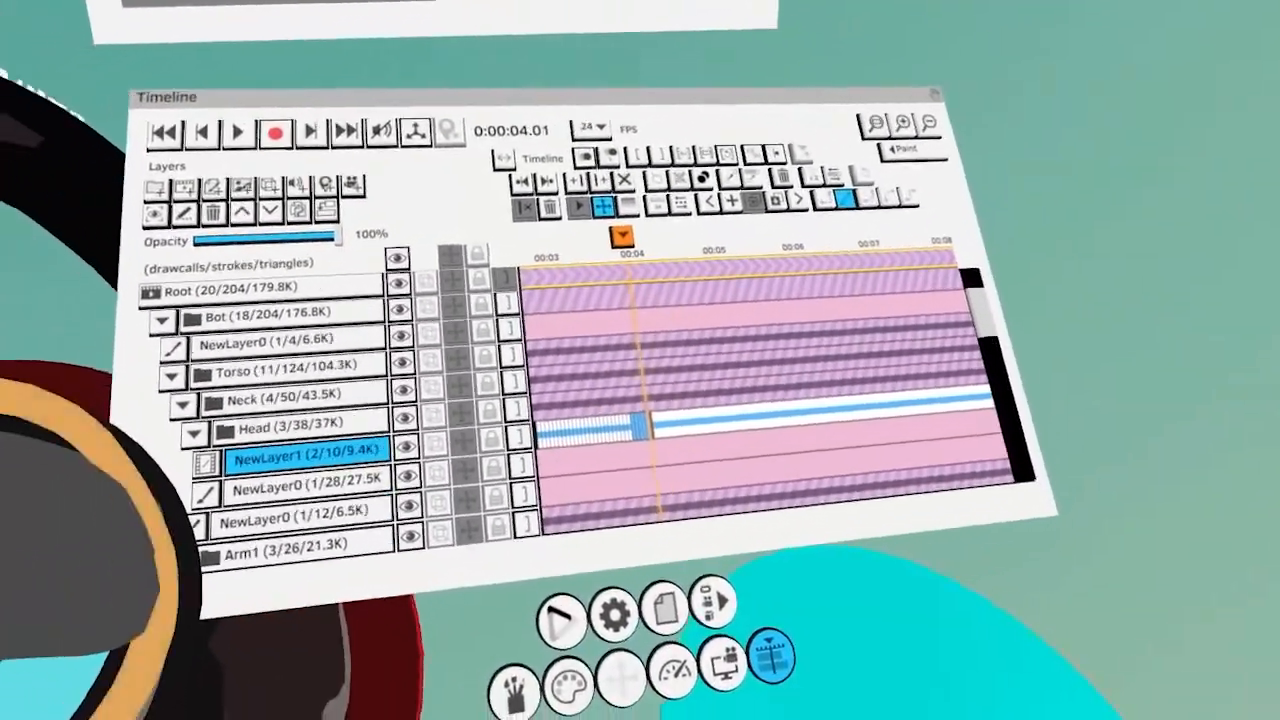
{"action": "left_click", "coordinate": [395, 538]}
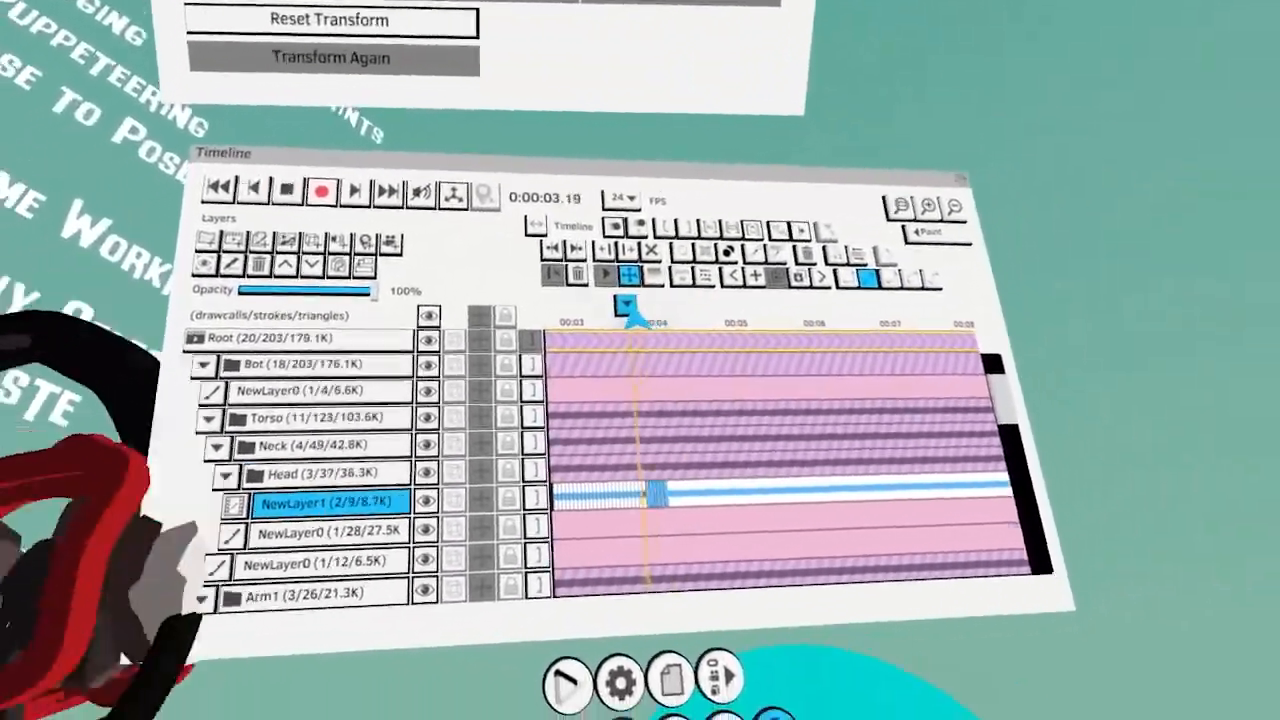
{"action": "mouse_move", "coordinate": [628, 308]}
{"action": "left_mouse_down"}
{"action": "mouse_move", "coordinate": [604, 308]}
{"action": "mouse_move", "coordinate": [645, 308]}
{"action": "left_mouse_up"}
{"action": "key", "text": "space"}
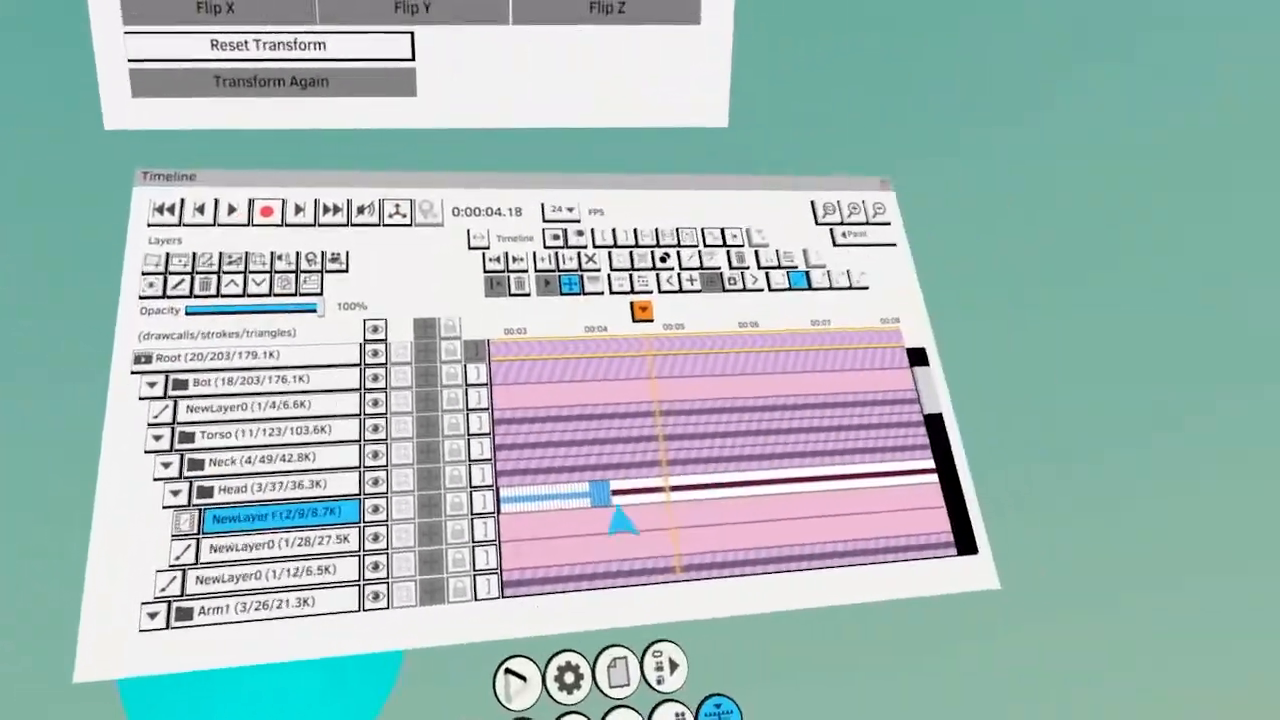
{"action": "left_click_drag", "start_coordinate": [774, 343], "coordinate": [1150, 518]}
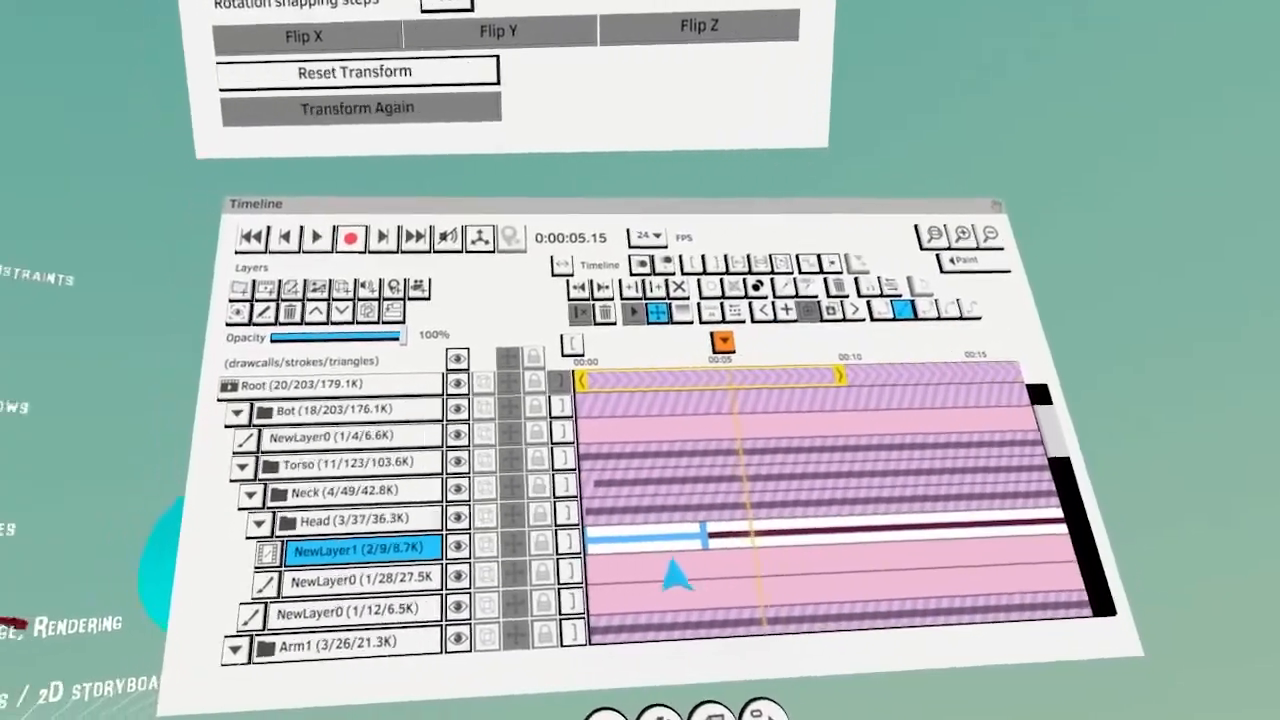
{"action": "key", "text": "space"}
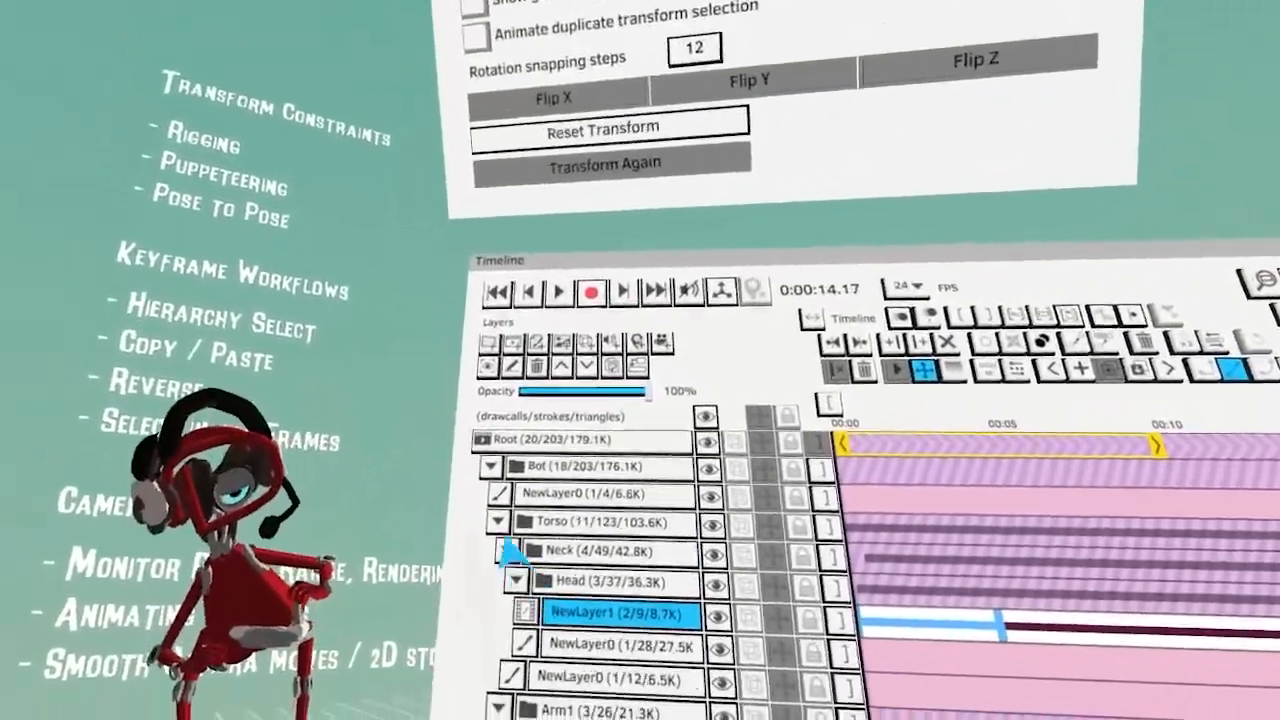
Collapse the Torso, Rleg, Lleg and Bot groups, and duplicate Bot to place a second robot beside the original
{"action": "left_click", "coordinate": [497, 521]}
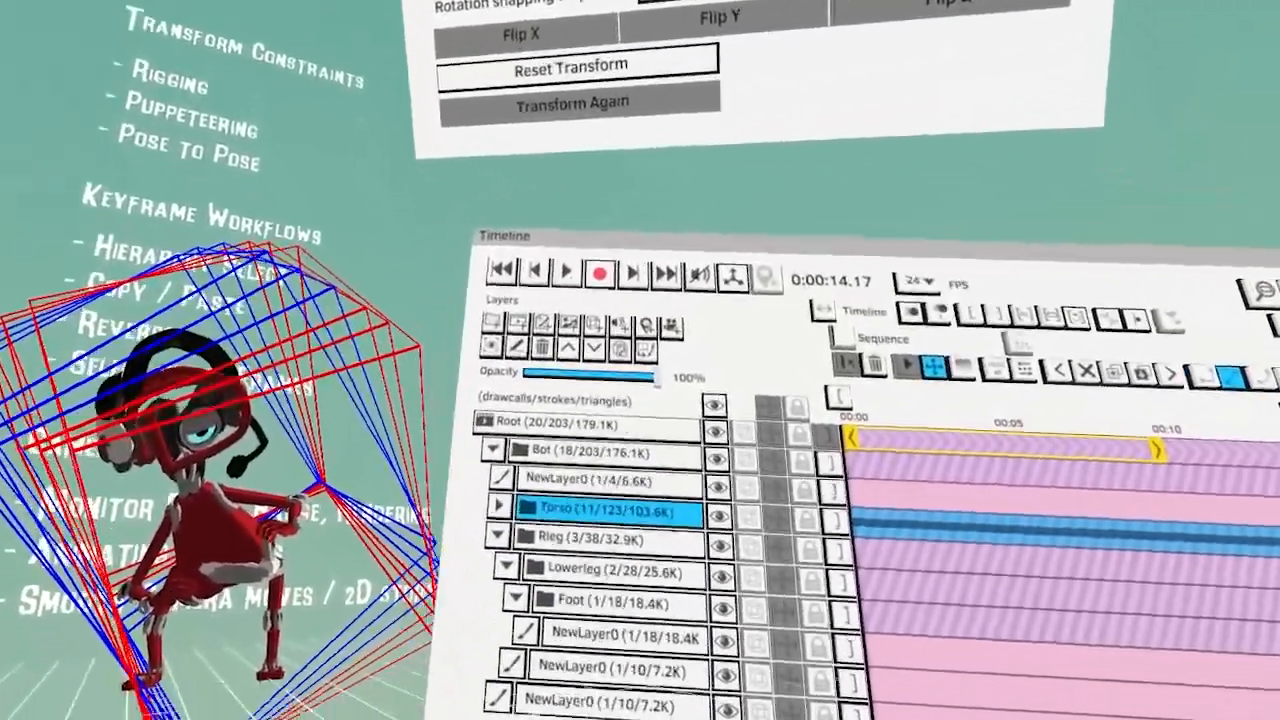
{"action": "left_click", "coordinate": [475, 525]}
{"action": "left_click", "coordinate": [450, 516]}
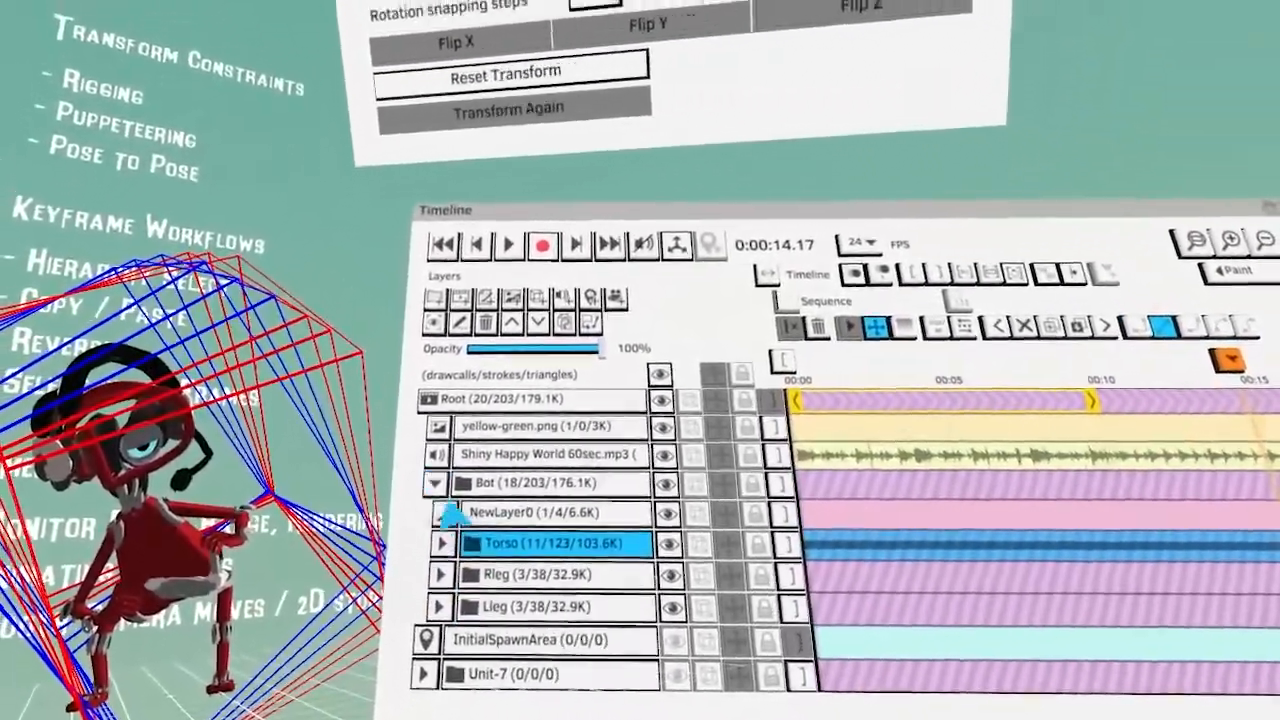
{"action": "left_click", "coordinate": [445, 399]}
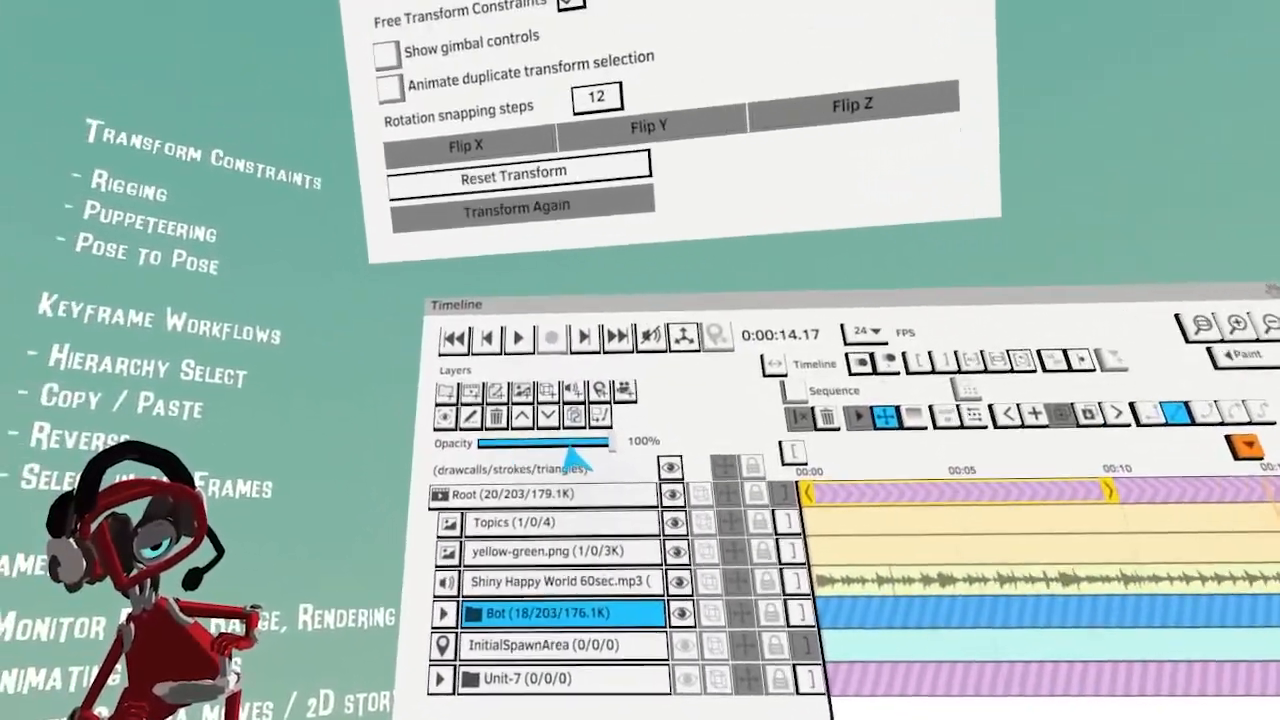
{"action": "left_click", "coordinate": [573, 415]}
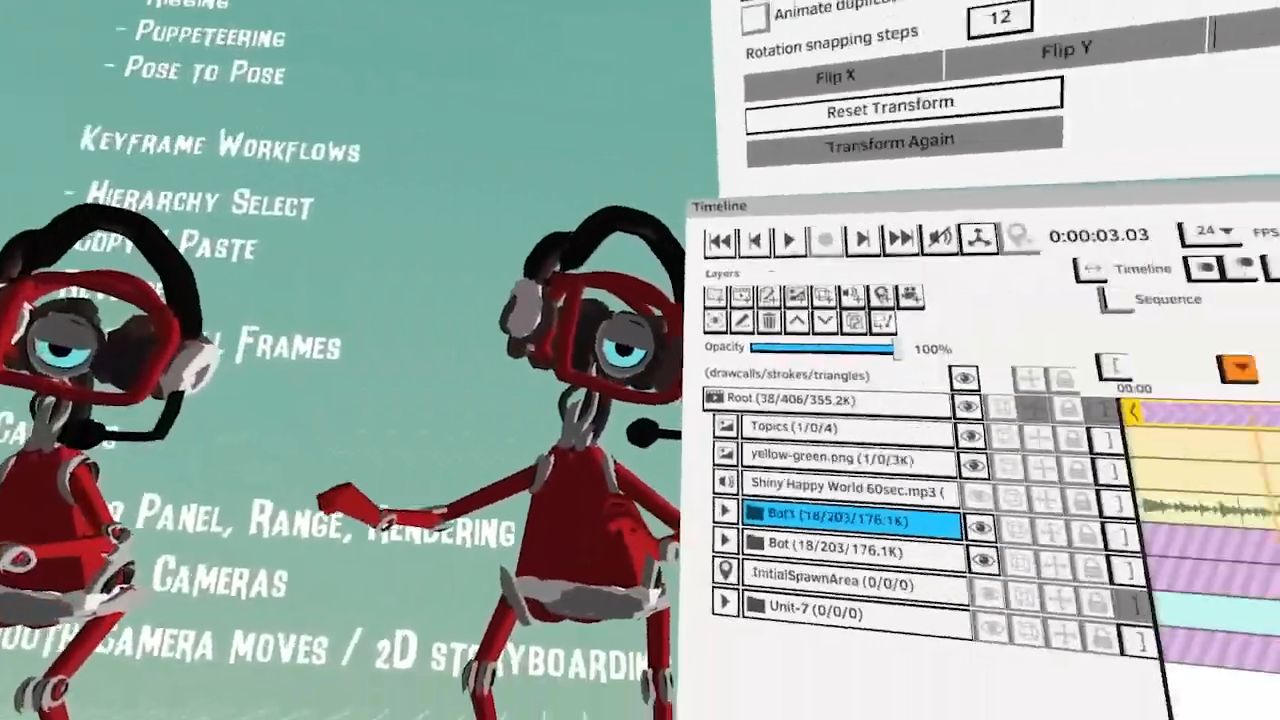
{"action": "key", "text": "Home"}
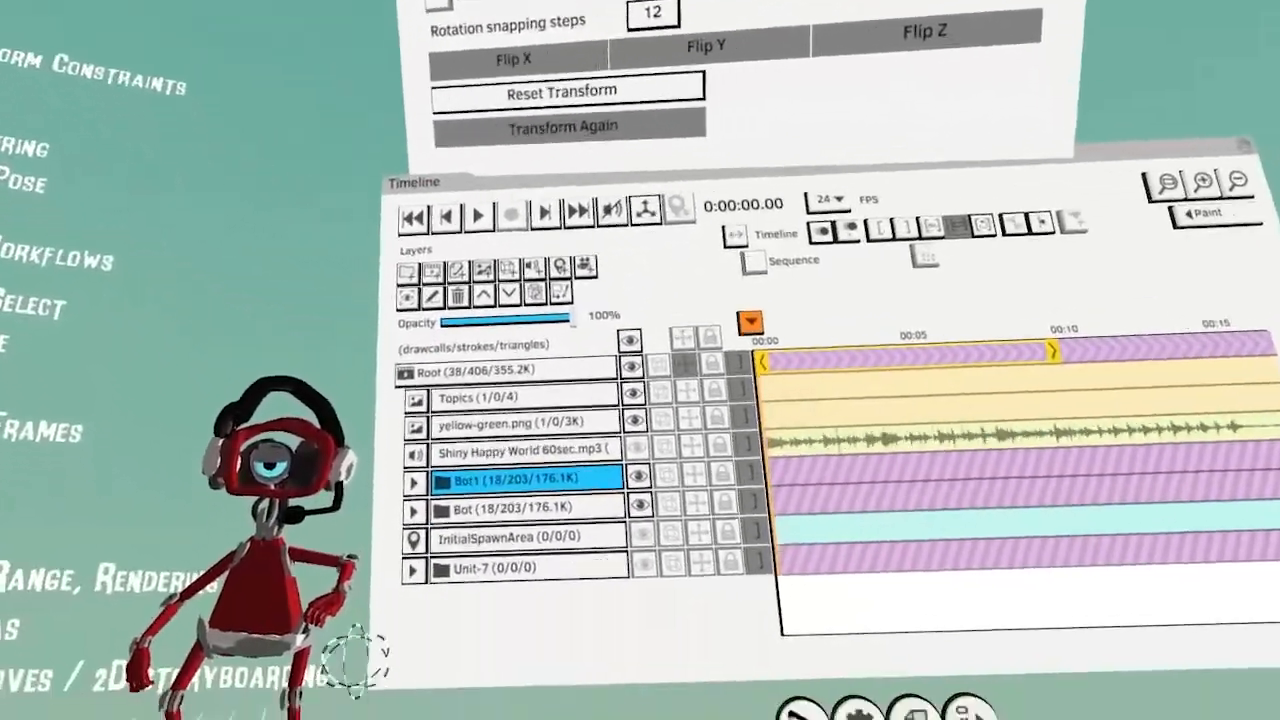
Select the Torso keyframes inside the expanded Bot1 group and play back both robots
{"action": "left_click", "coordinate": [814, 697]}
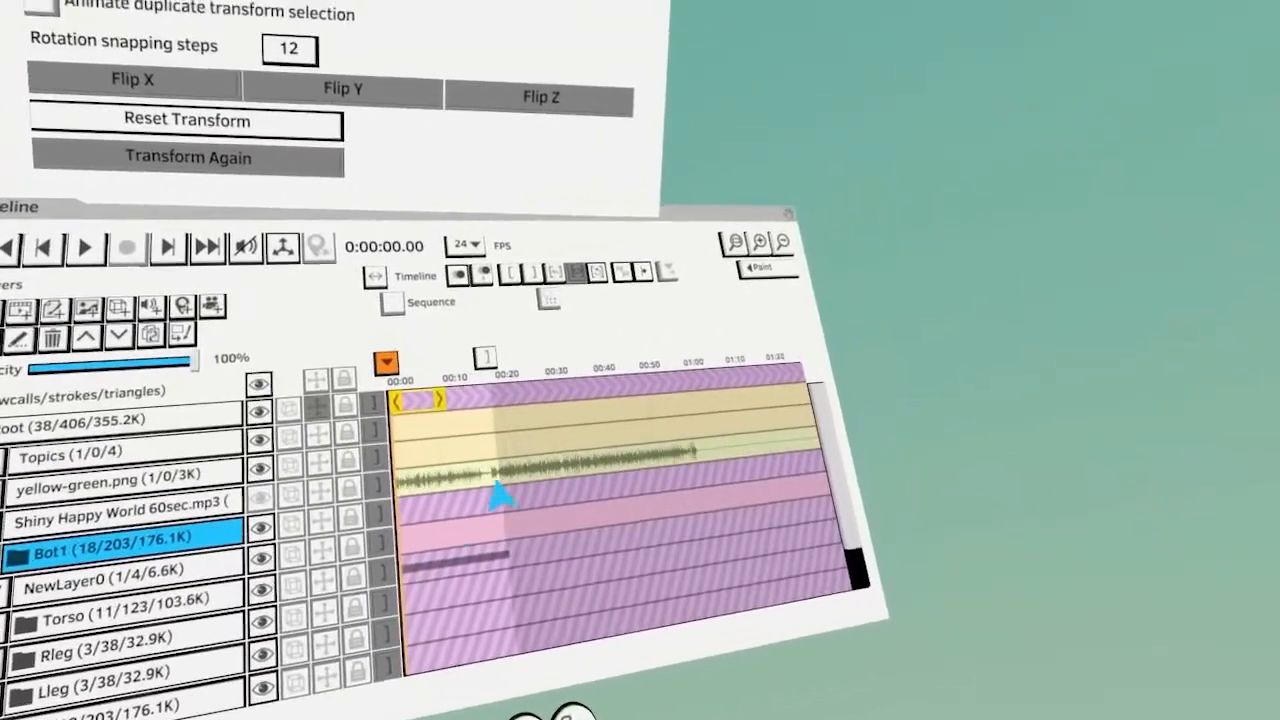
{"action": "left_click", "coordinate": [500, 492]}
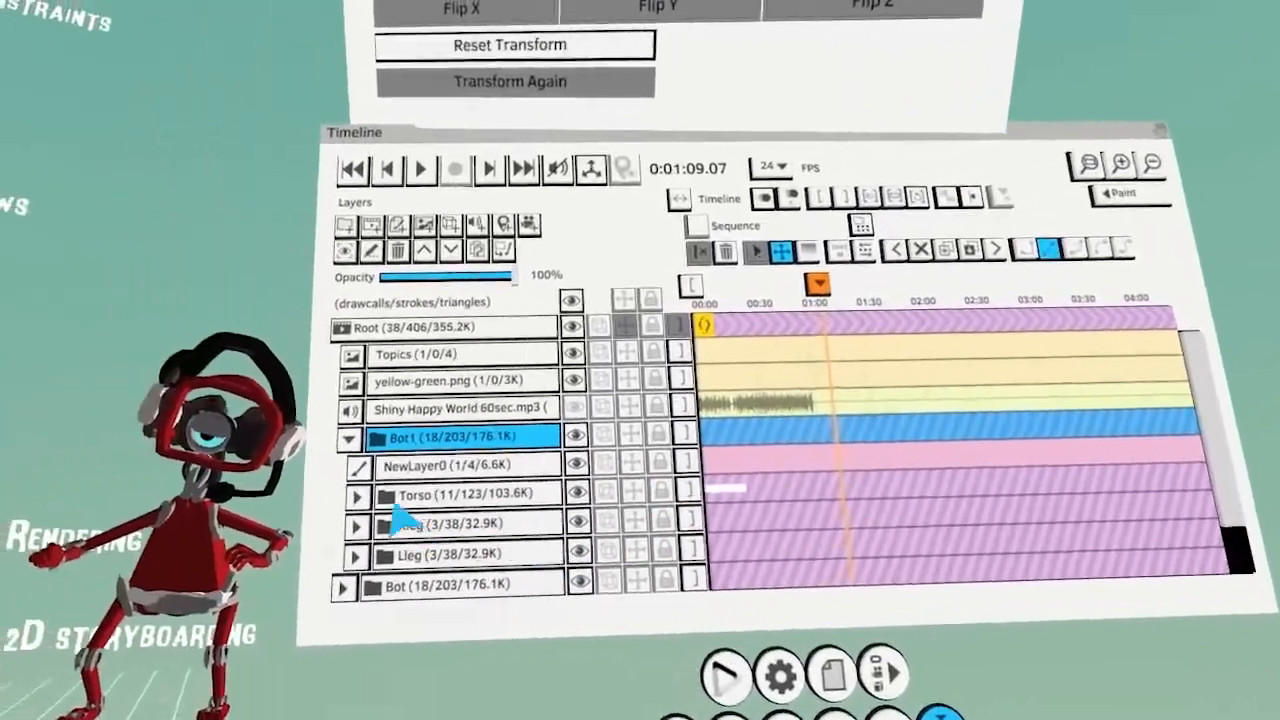
{"action": "left_click", "coordinate": [146, 538]}
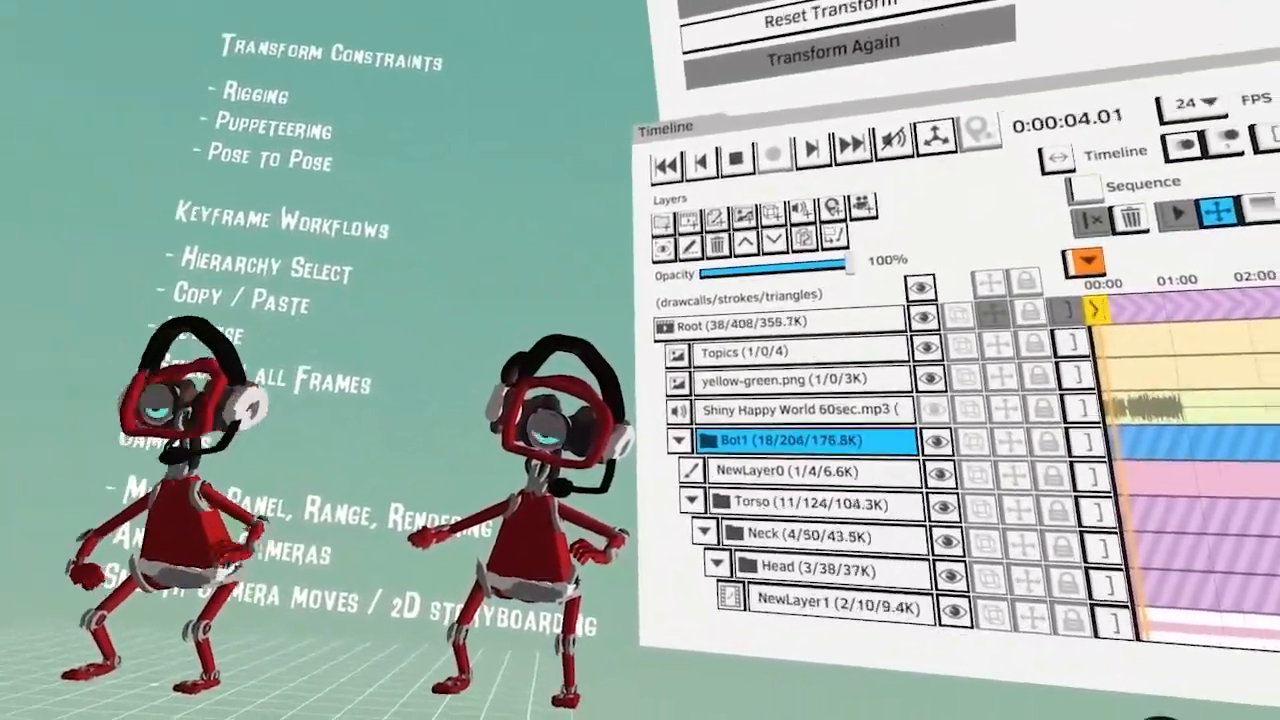
{"action": "key", "text": "space"}
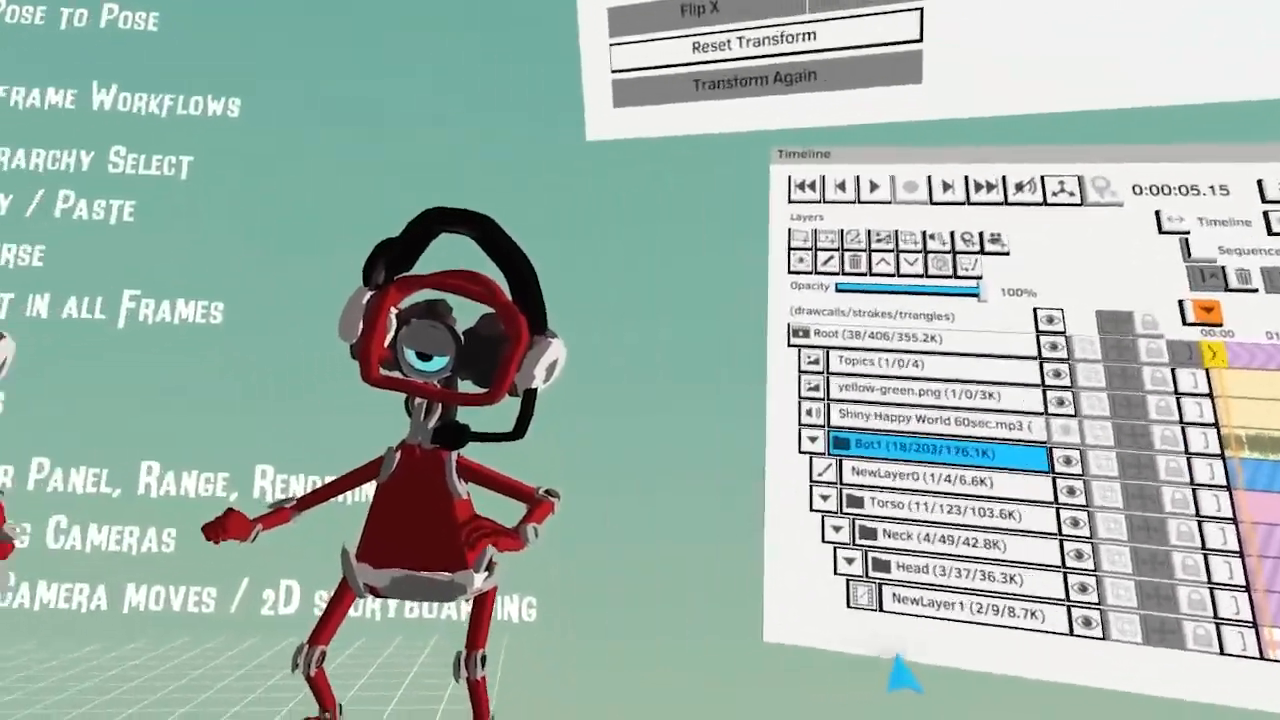
Swing both of Bot1's arms down so they hang beside the torso
{"action": "scroll", "coordinate": [940, 480], "scroll_direction": "down", "scroll_amount": 5}
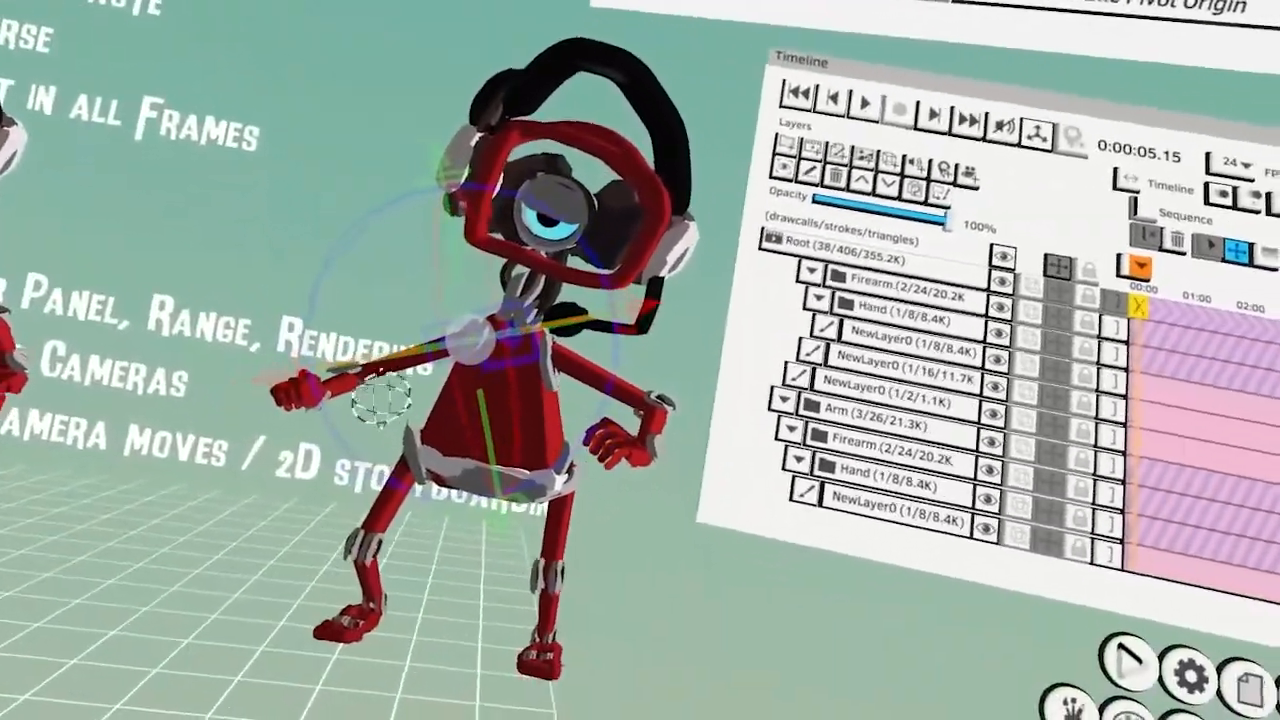
{"action": "left_click_drag", "start_coordinate": [381, 400], "coordinate": [408, 540]}
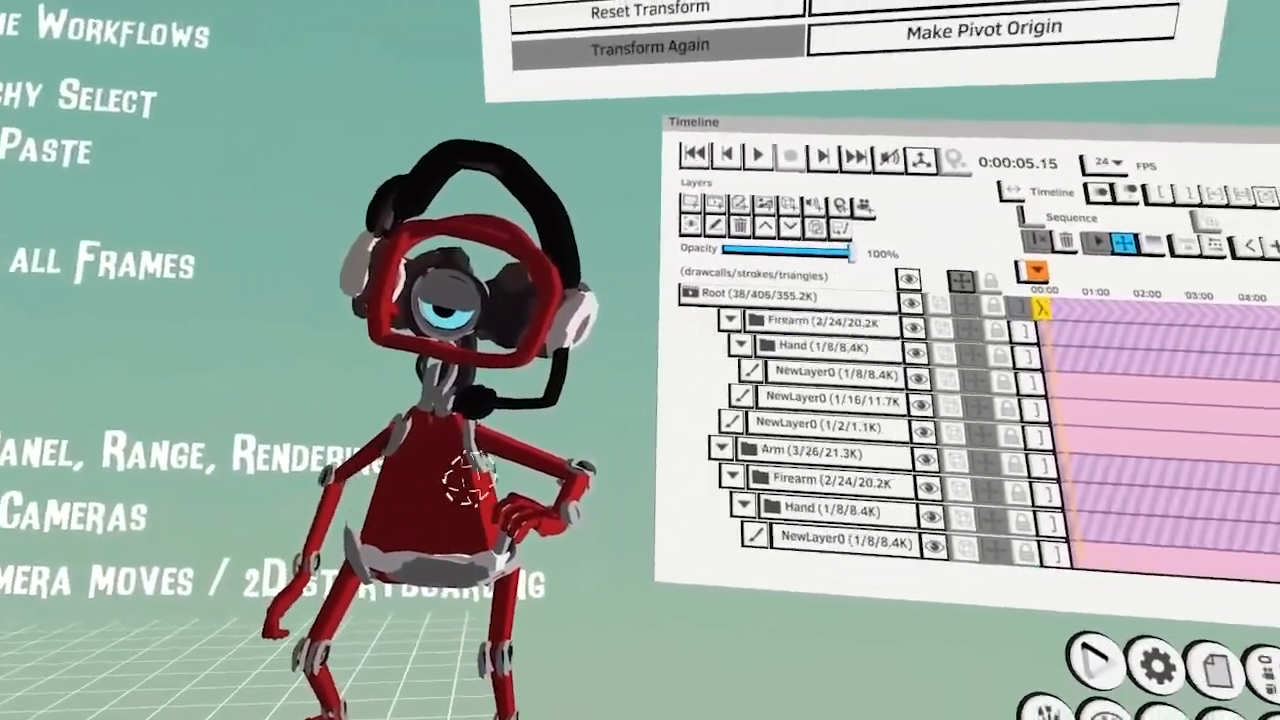
{"action": "left_click_drag", "start_coordinate": [470, 480], "coordinate": [503, 457]}
{"action": "left_click_drag", "start_coordinate": [510, 510], "coordinate": [525, 583]}
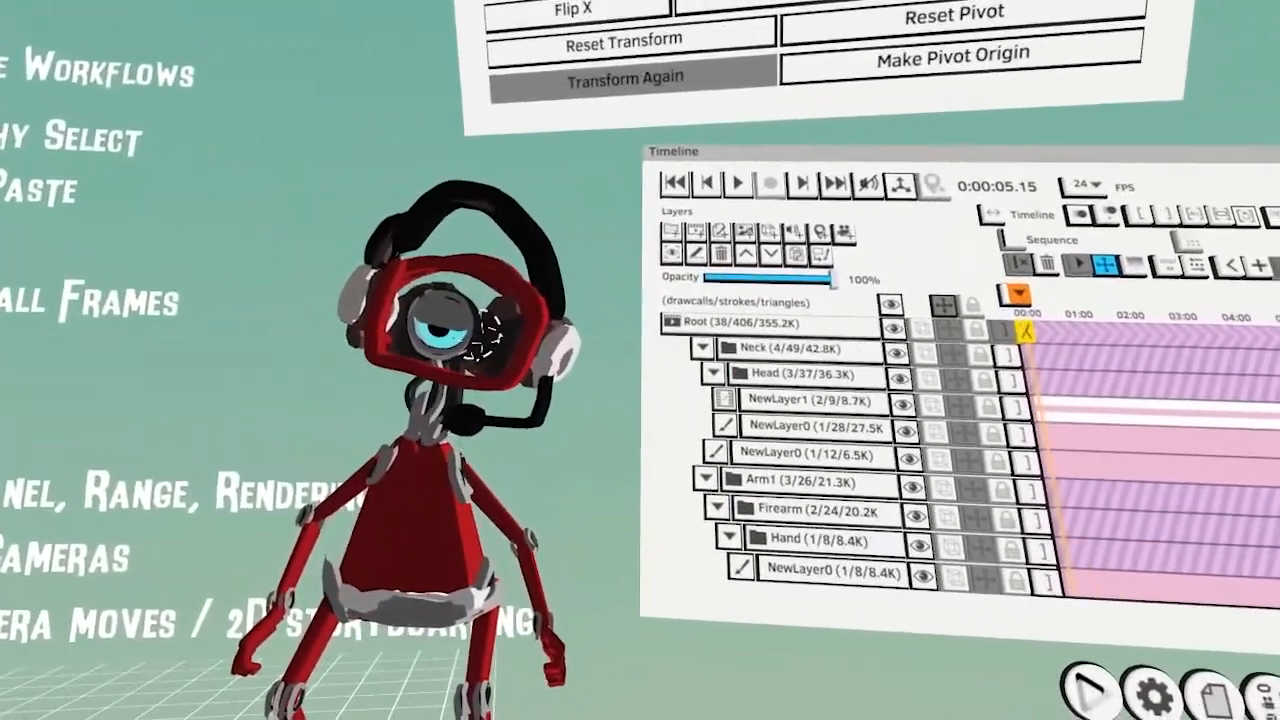
Turn and tilt Bot1's head, re-pose its arms with bent elbows, and select the Head group
{"action": "left_click_drag", "start_coordinate": [443, 286], "coordinate": [457, 280]}
{"action": "left_click_drag", "start_coordinate": [414, 372], "coordinate": [412, 390]}
{"action": "left_click_drag", "start_coordinate": [457, 300], "coordinate": [475, 320]}
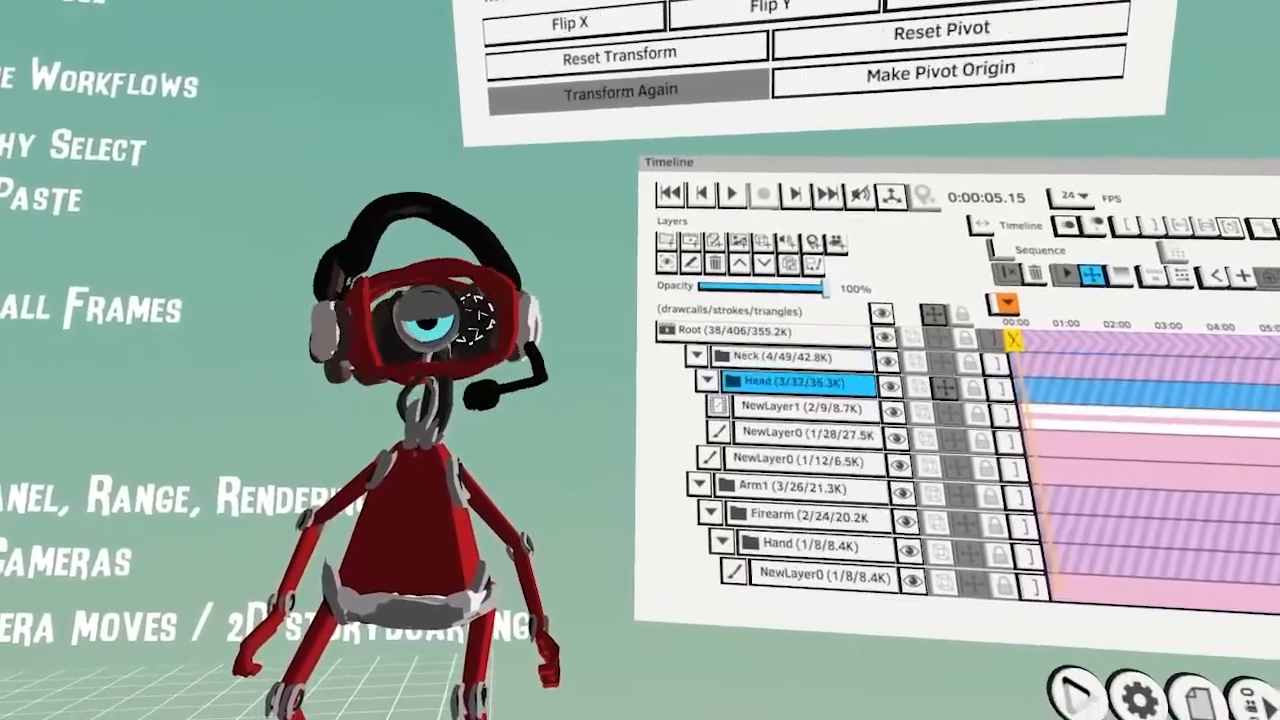
{"action": "left_click_drag", "start_coordinate": [425, 400], "coordinate": [400, 350]}
{"action": "left_click_drag", "start_coordinate": [475, 470], "coordinate": [485, 505]}
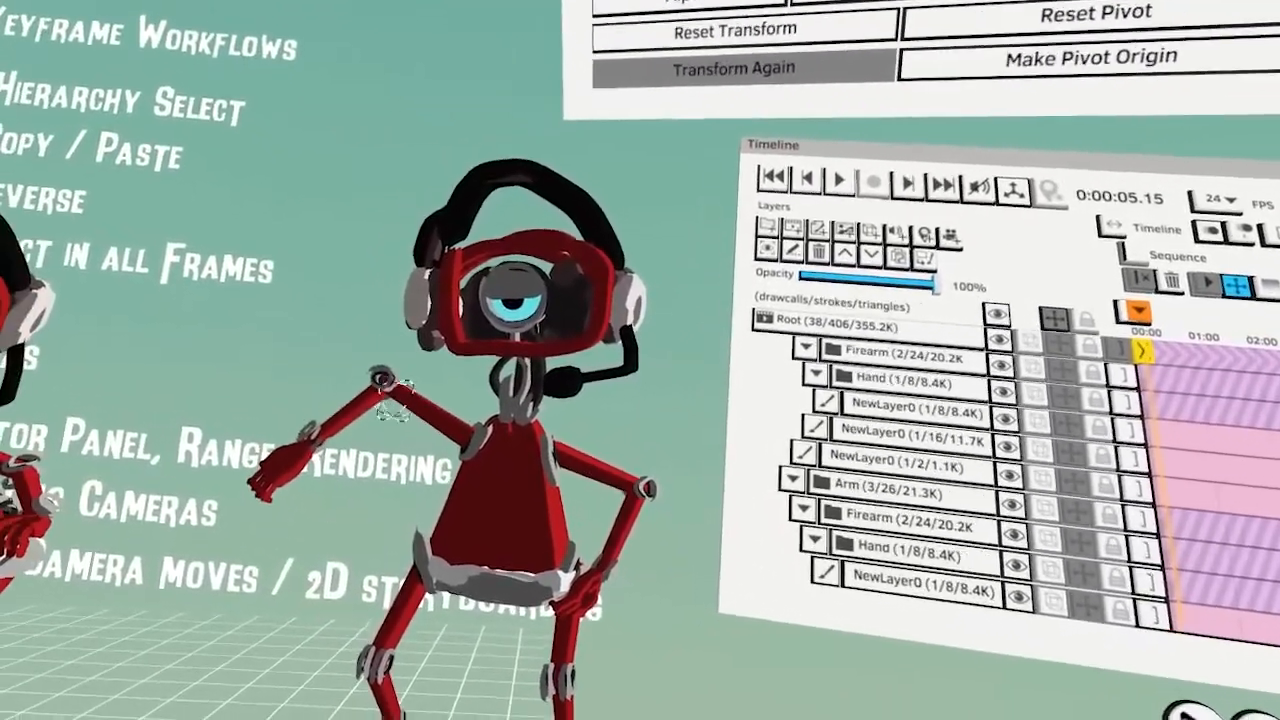
{"action": "left_click_drag", "start_coordinate": [386, 400], "coordinate": [342, 440]}
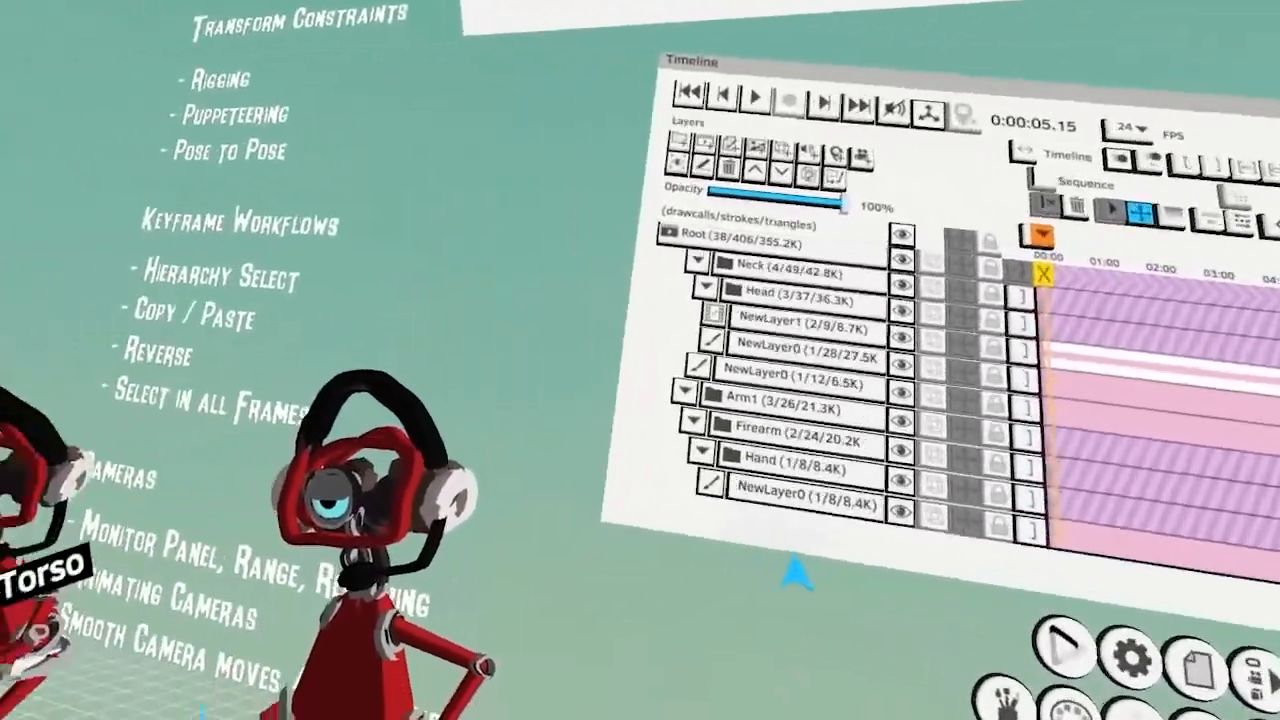
{"action": "left_click", "coordinate": [790, 297]}
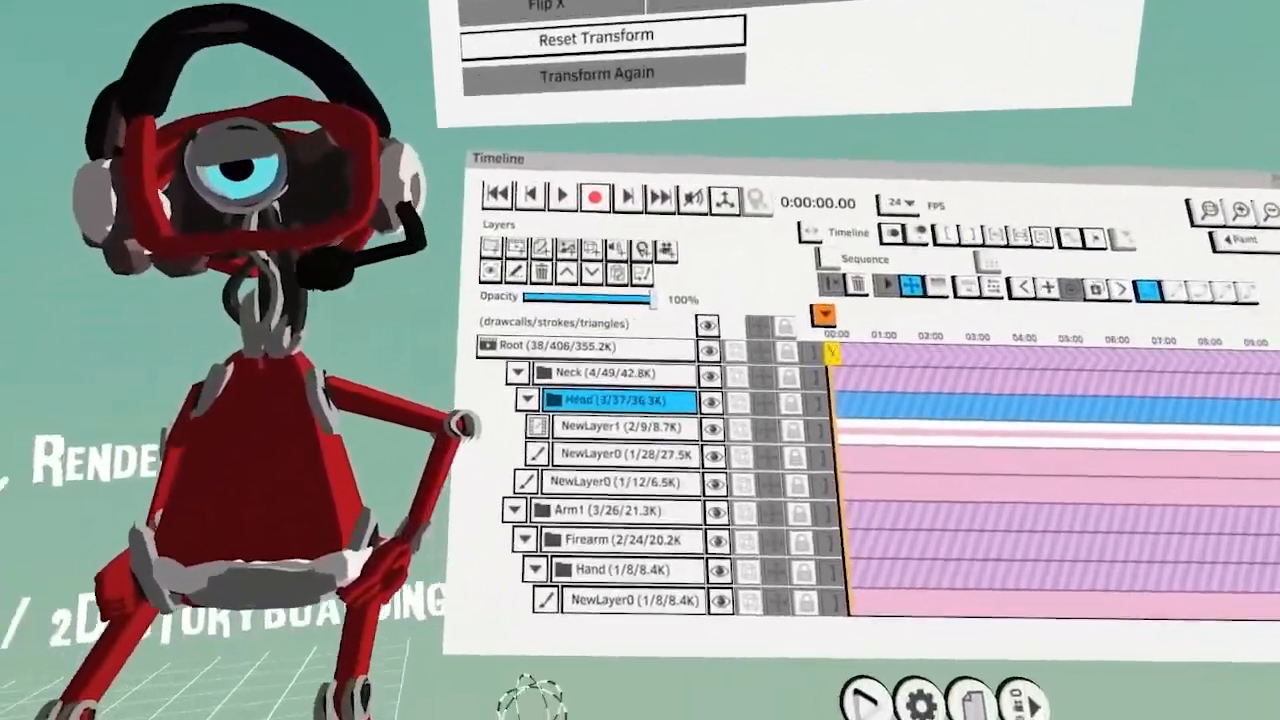
Pose Bot1's Arm1 at 0:00:00.00 by swinging the upper arm and moving the forearm outward beside the hip
{"action": "scroll", "coordinate": [820, 520], "scroll_direction": "down", "scroll_amount": 3}
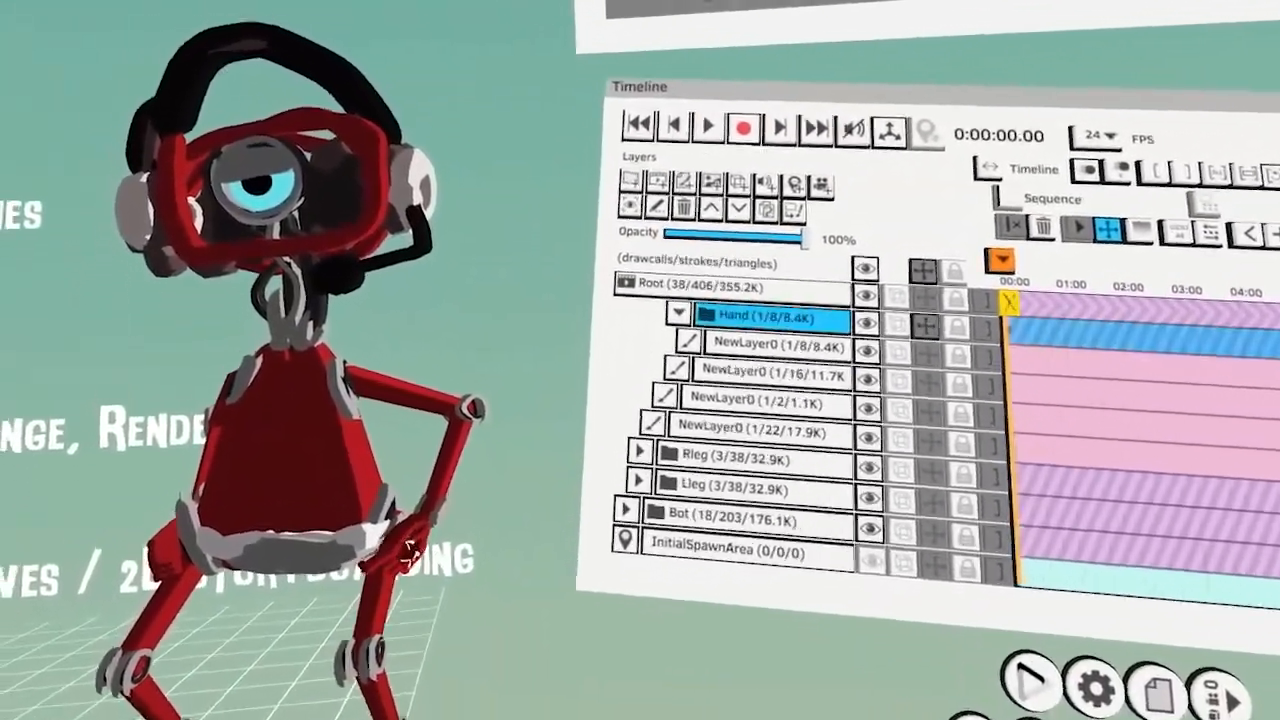
{"action": "scroll", "coordinate": [820, 430], "scroll_direction": "up", "scroll_amount": 3}
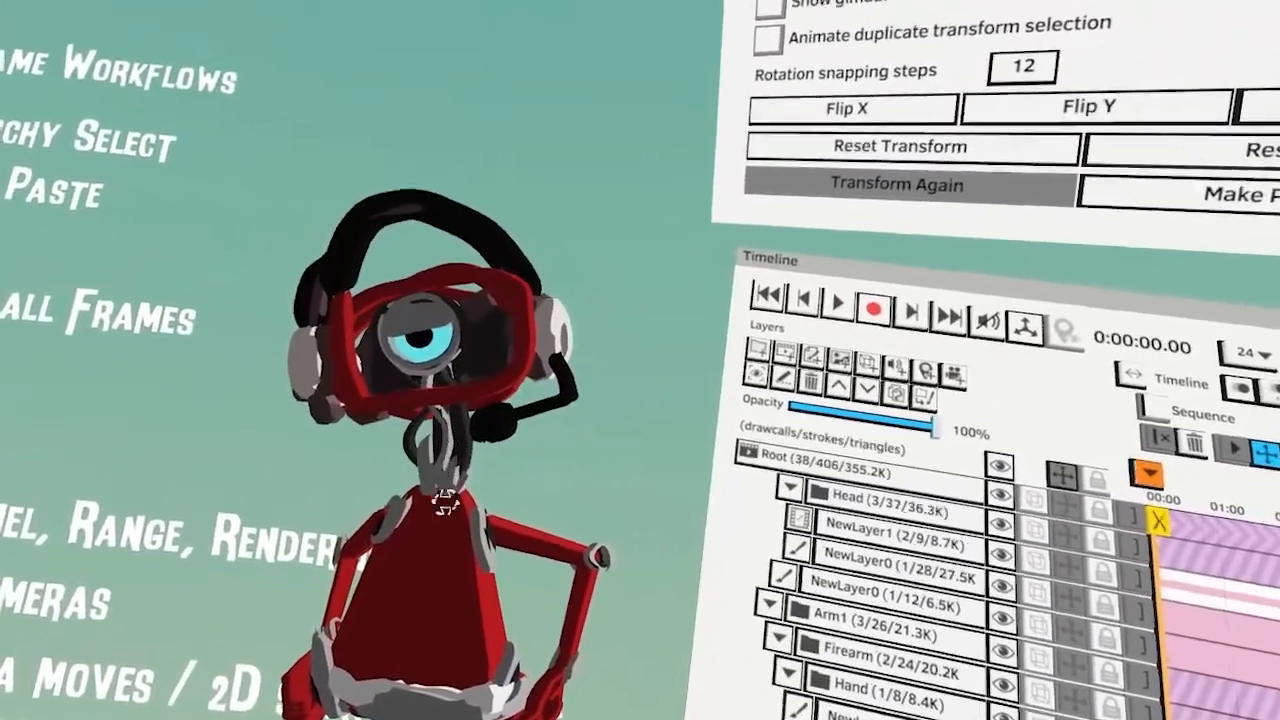
{"action": "scroll", "coordinate": [900, 530], "scroll_direction": "up", "scroll_amount": 1}
{"action": "left_click", "coordinate": [952, 515]}
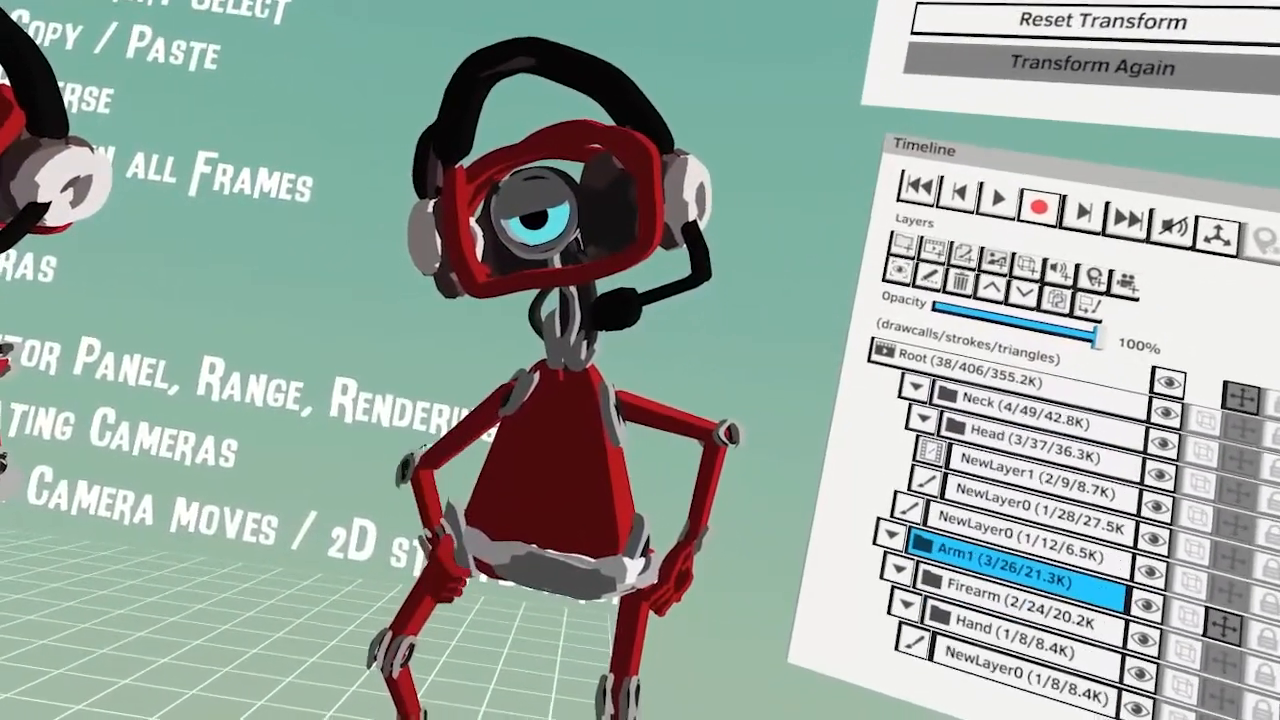
{"action": "left_click_drag", "start_coordinate": [432, 525], "coordinate": [355, 585]}
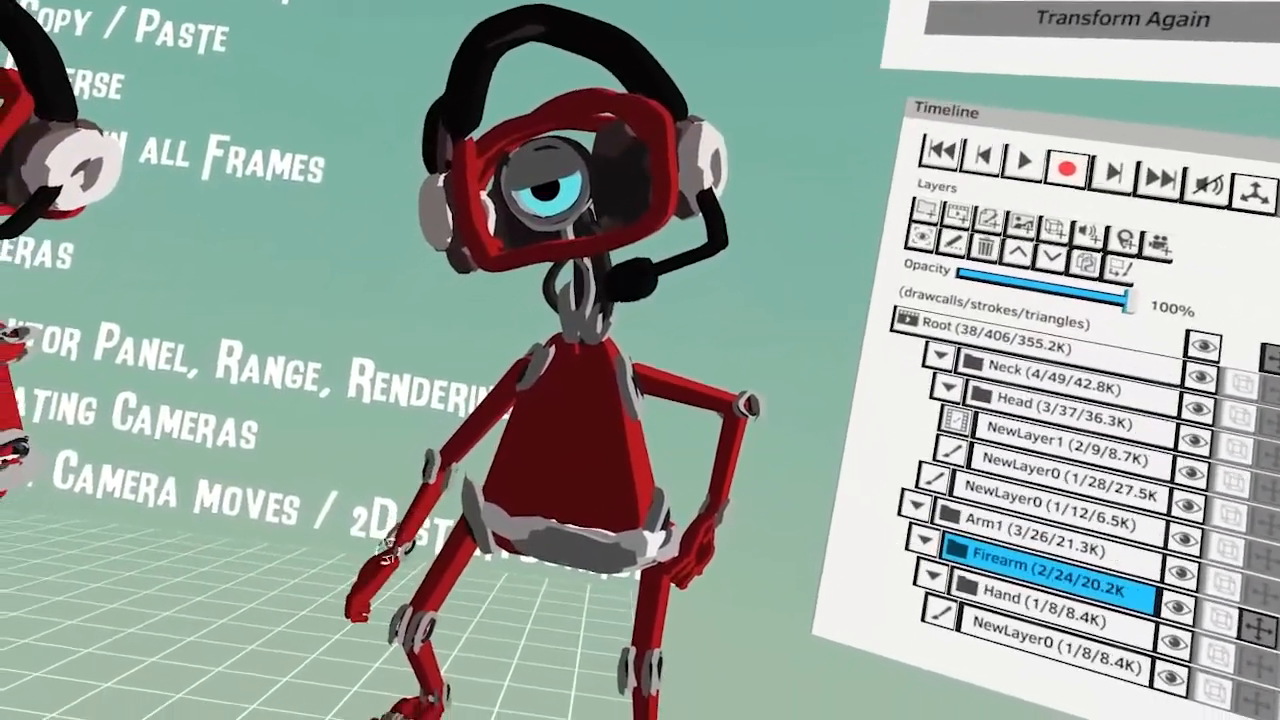
{"action": "left_click_drag", "start_coordinate": [345, 640], "coordinate": [352, 650]}
{"action": "left_click_drag", "start_coordinate": [365, 570], "coordinate": [355, 558]}
{"action": "key", "text": "Up"}
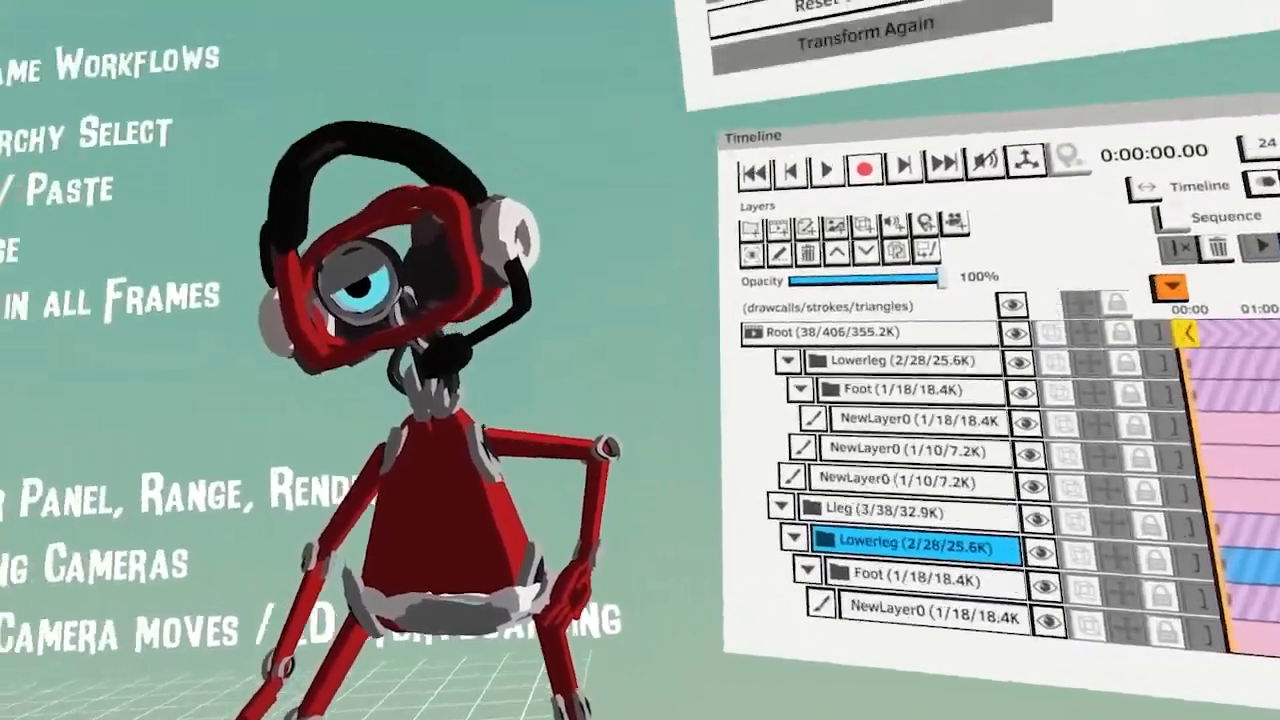
Scrub the keyed Bot1 layers to 0:00:05.09 and bring the playhead back to 0:00:00.12
{"action": "scroll", "coordinate": [560, 498], "scroll_direction": "up", "scroll_amount": 10}
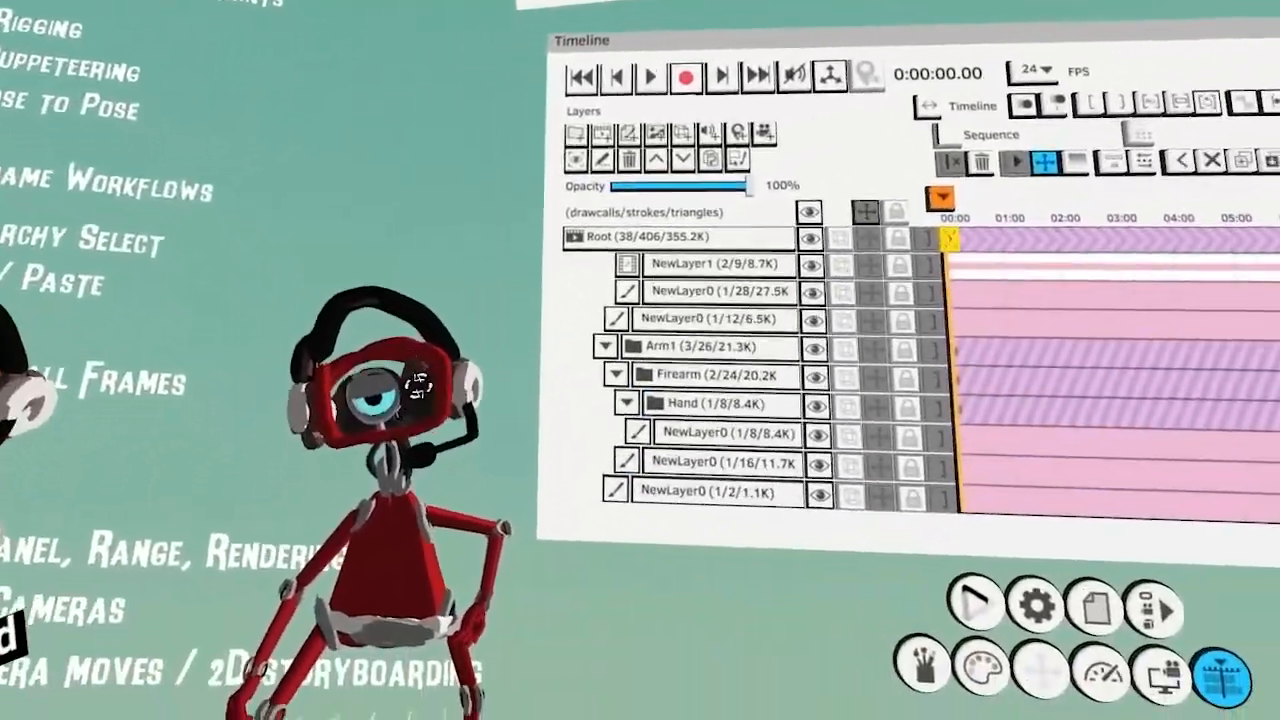
{"action": "scroll", "coordinate": [560, 498], "scroll_direction": "up", "scroll_amount": 1}
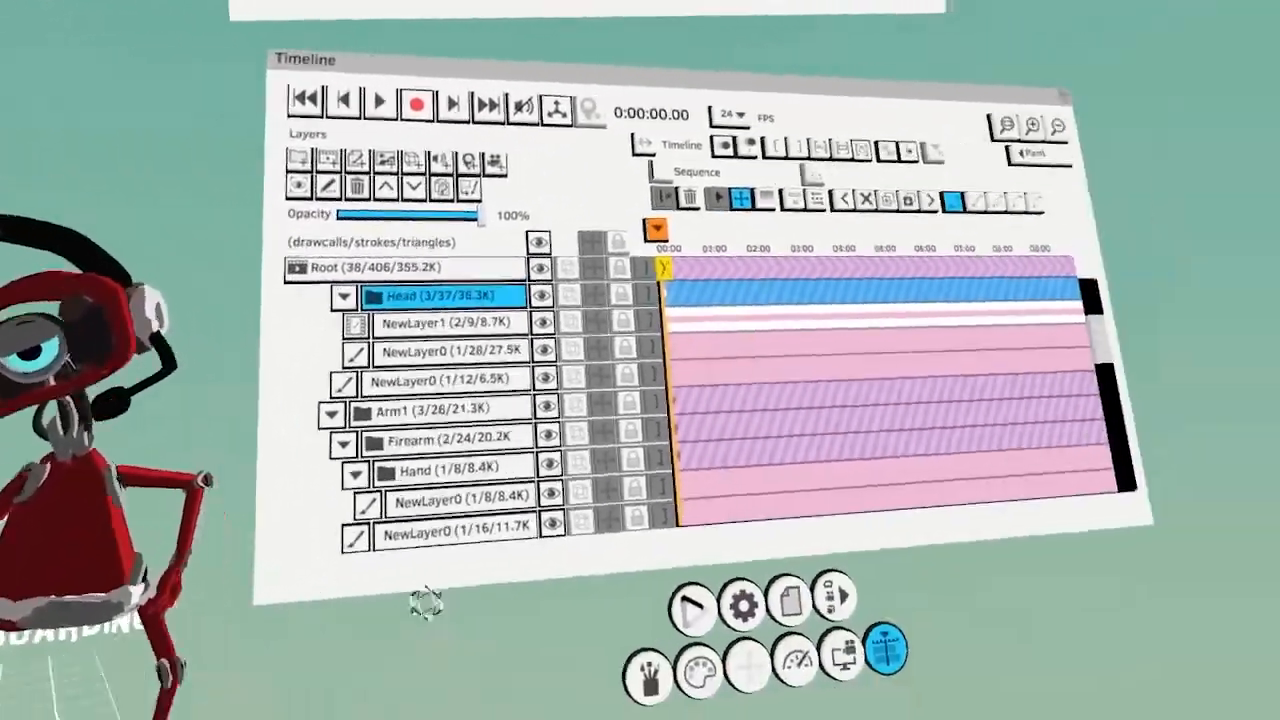
{"action": "scroll", "coordinate": [460, 510], "scroll_direction": "up", "scroll_amount": 7}
{"action": "scroll", "coordinate": [520, 500], "scroll_direction": "down", "scroll_amount": 4}
{"action": "scroll", "coordinate": [610, 473], "scroll_direction": "up", "scroll_amount": 3}
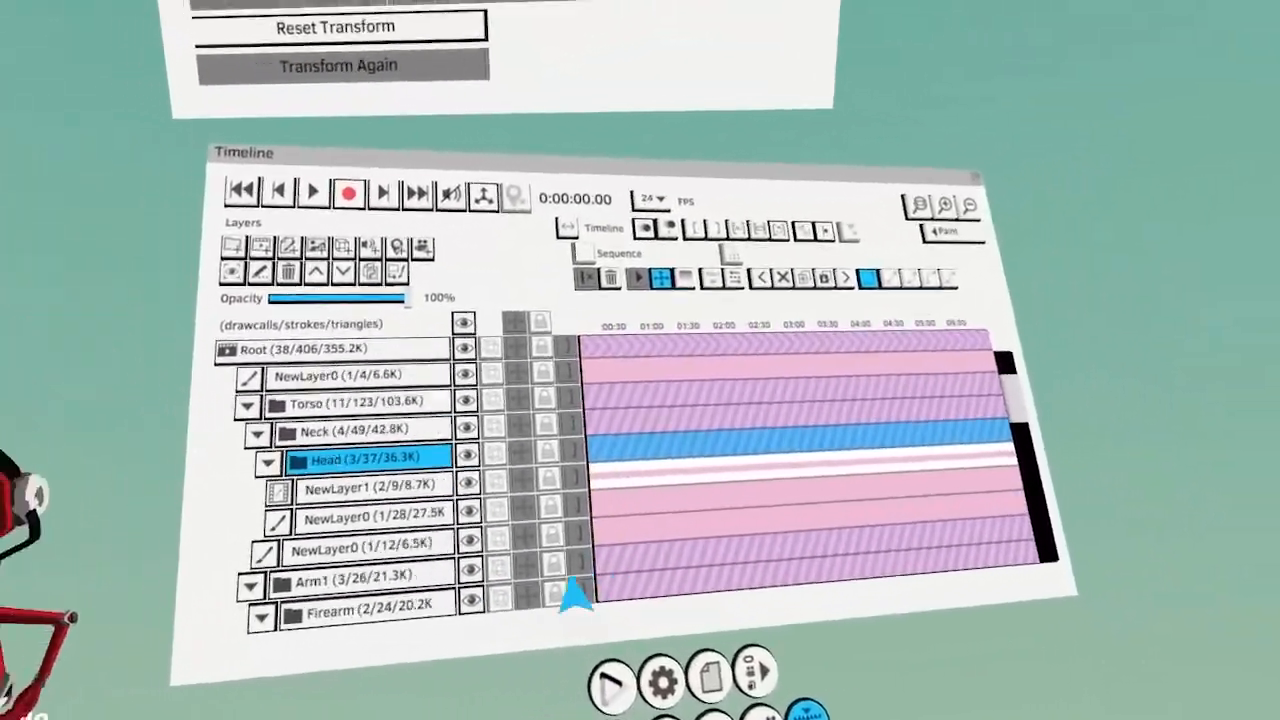
{"action": "left_click", "coordinate": [549, 328]}
{"action": "left_click_drag", "start_coordinate": [590, 405], "coordinate": [530, 385]}
{"action": "scroll", "coordinate": [577, 446], "scroll_direction": "up", "scroll_amount": 5}
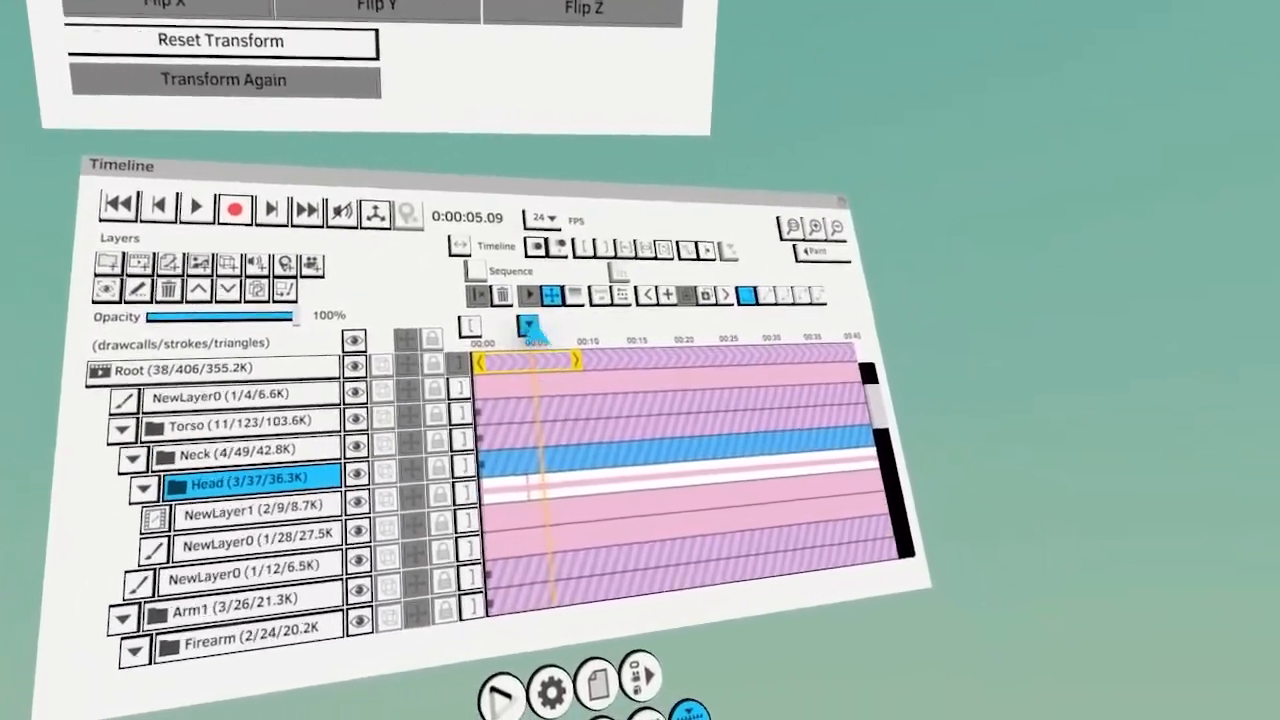
{"action": "left_click_drag", "start_coordinate": [515, 328], "coordinate": [463, 328]}
{"action": "scroll", "coordinate": [617, 469], "scroll_direction": "up", "scroll_amount": 3}
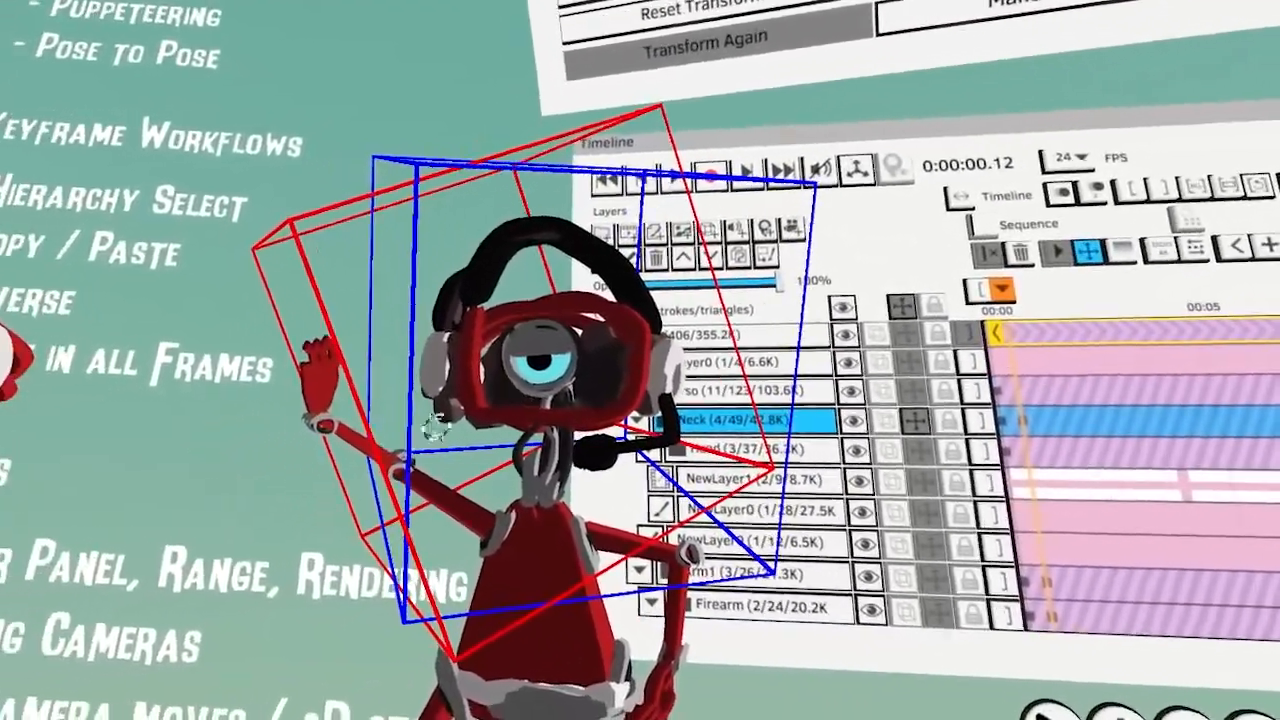
At 0:00:00.12, pose Bot1 with Arm1 raised in a wave, adjusting the torso, hand and neck to match
{"action": "left_click_drag", "start_coordinate": [350, 436], "coordinate": [392, 400]}
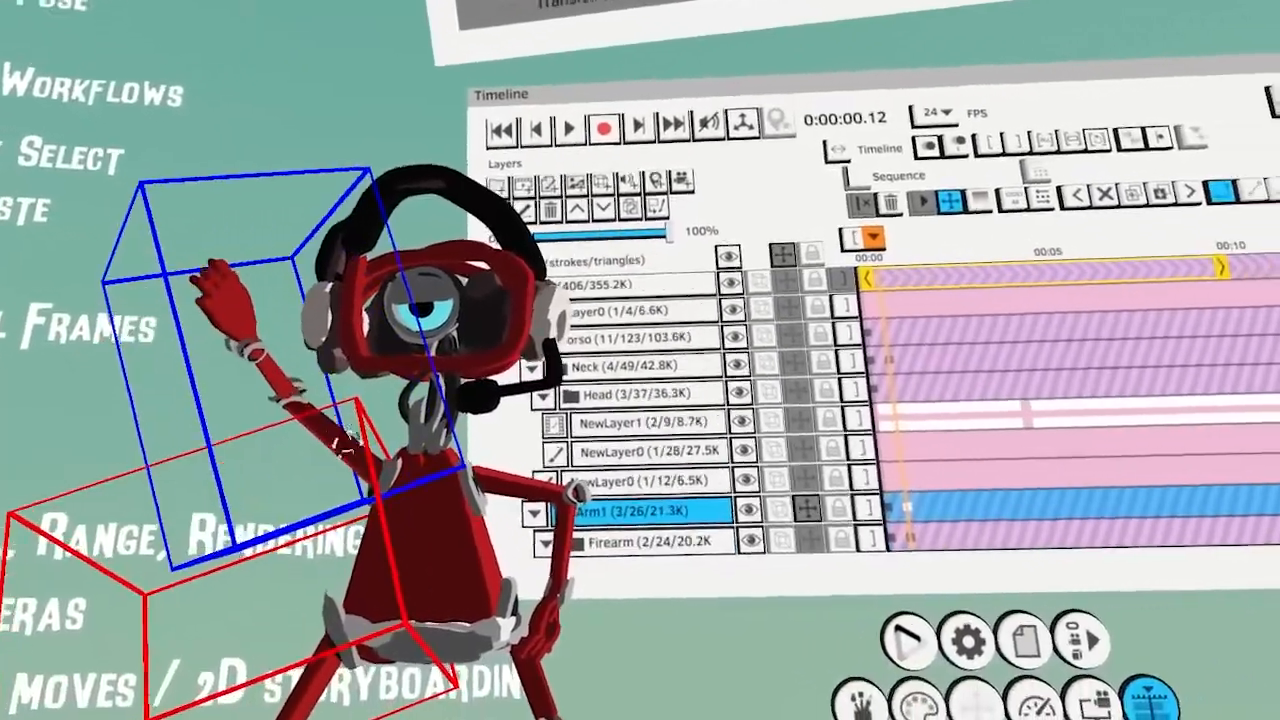
{"action": "left_click", "coordinate": [400, 470]}
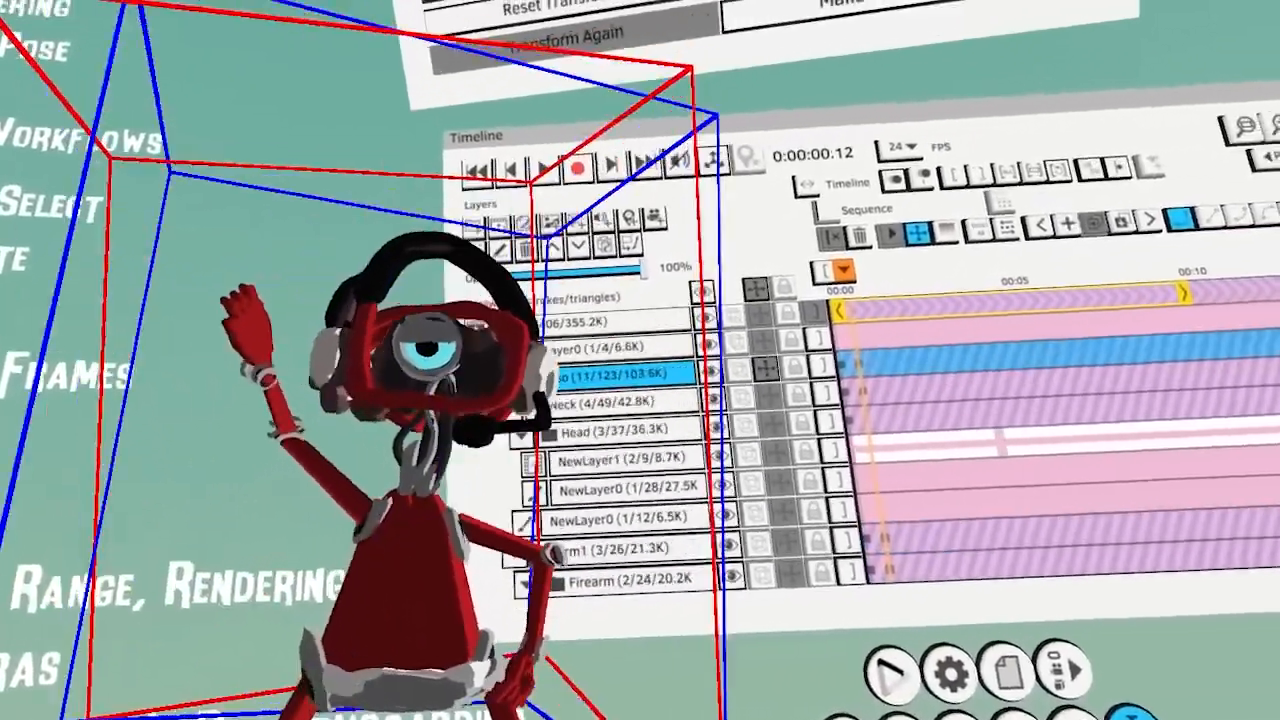
{"action": "left_click", "coordinate": [381, 403]}
{"action": "left_click", "coordinate": [330, 345]}
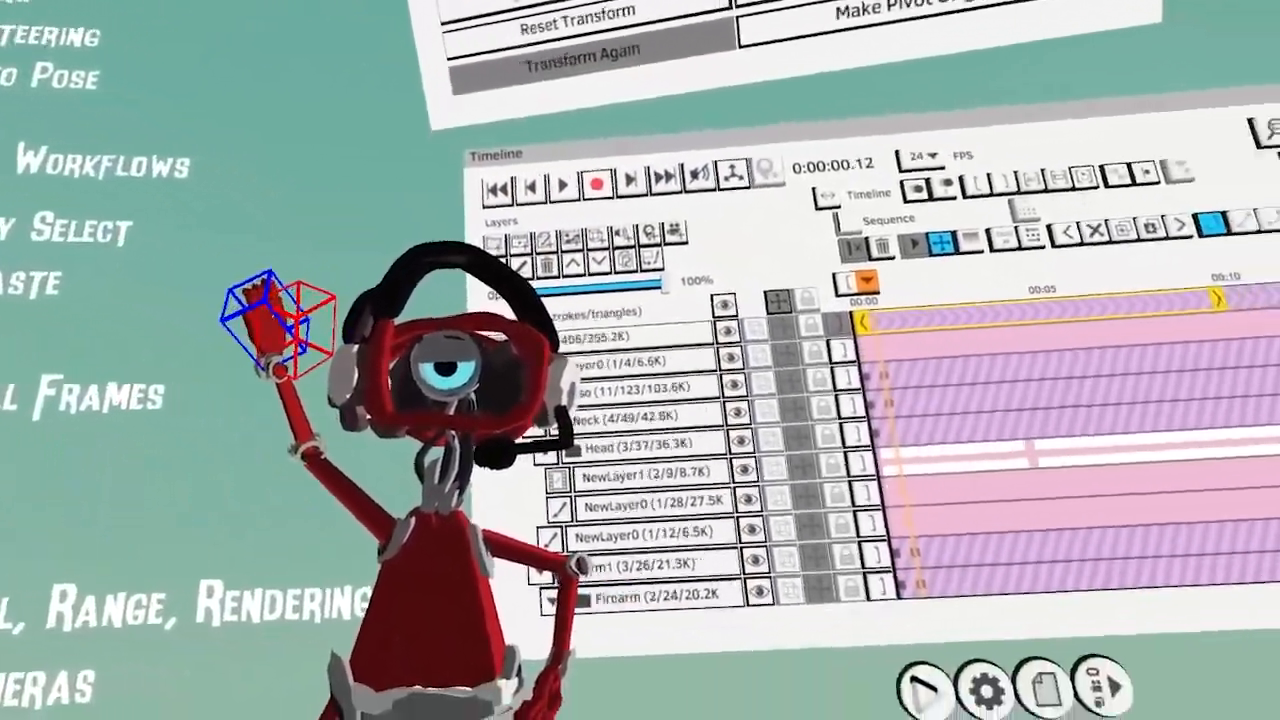
{"action": "left_click", "coordinate": [395, 388]}
{"action": "left_click", "coordinate": [372, 423]}
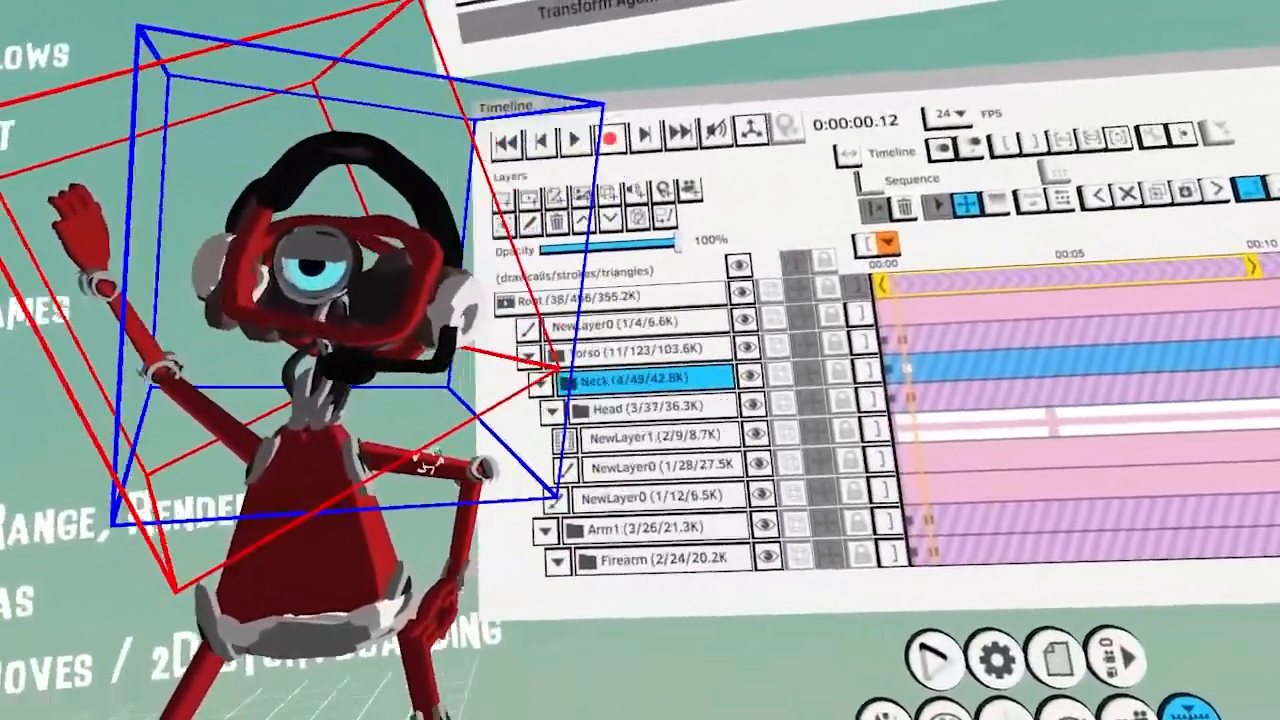
Swing the forearm and hand of Bot1's other arm down from the hip at 0:00:00.12
{"action": "left_click_drag", "start_coordinate": [440, 500], "coordinate": [470, 530]}
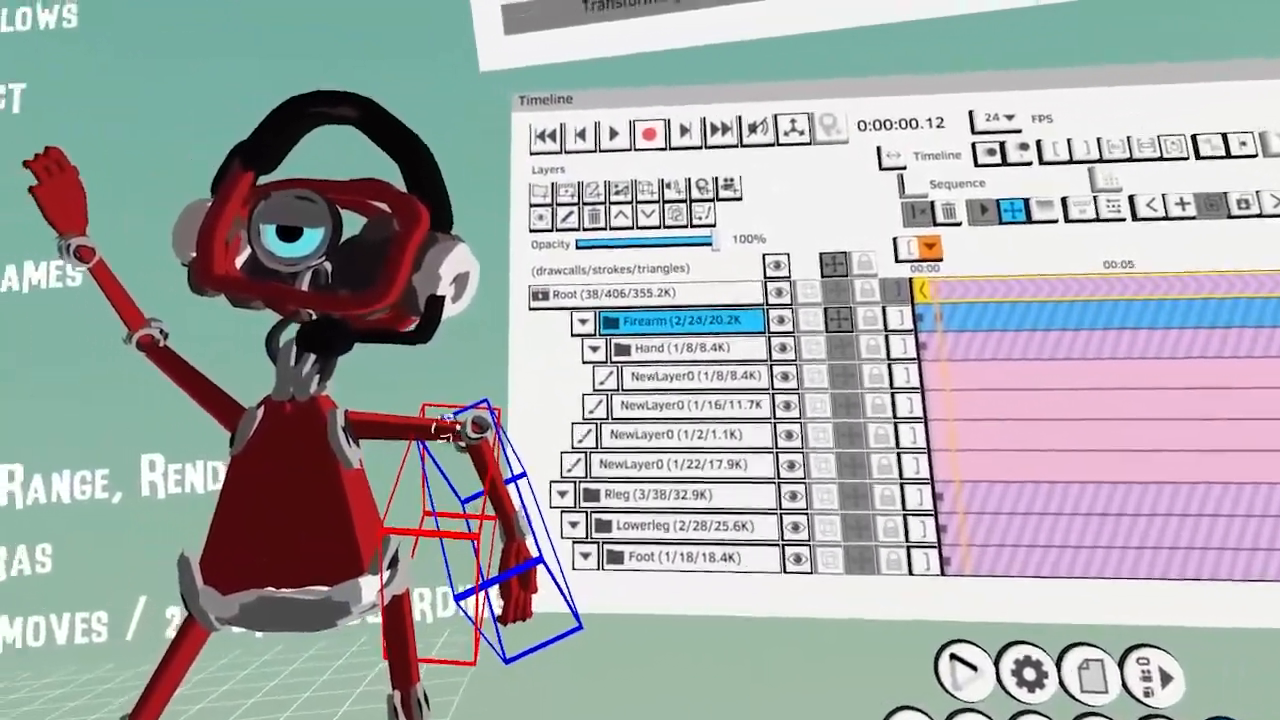
{"action": "left_click", "coordinate": [500, 590]}
{"action": "left_click", "coordinate": [470, 540]}
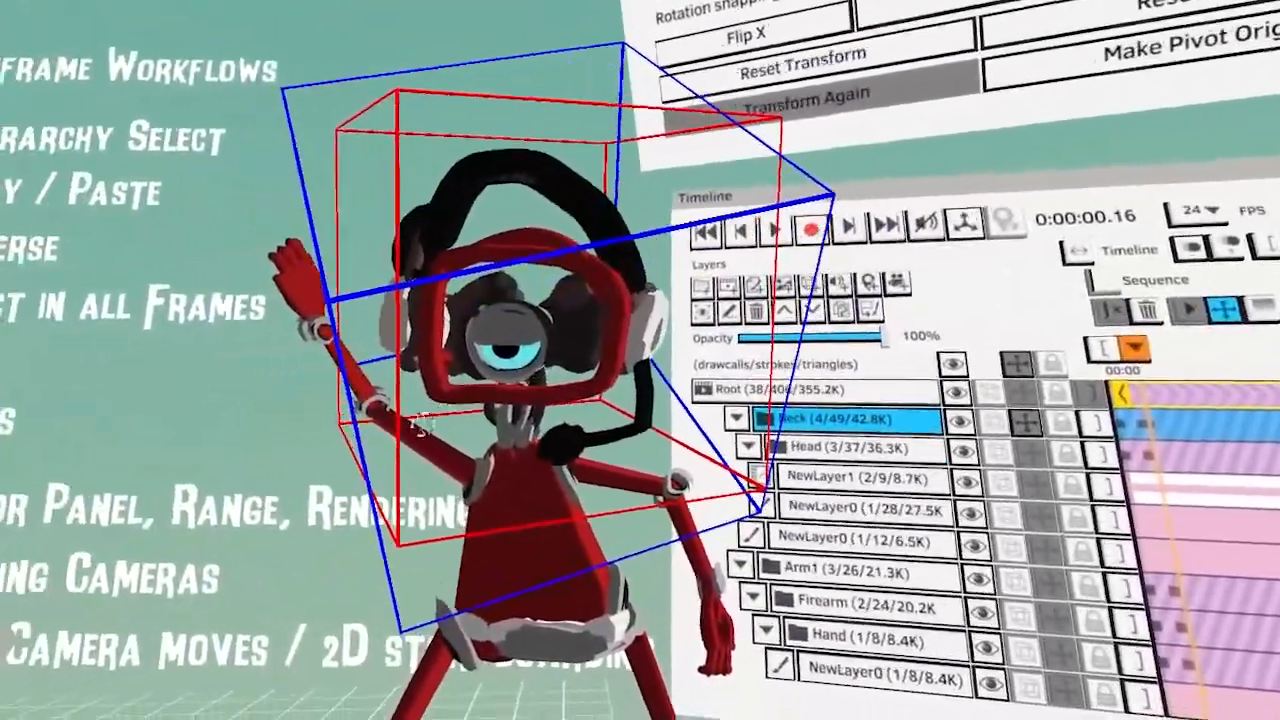
At 0:00:00.16, pose Bot1 crouching with its head lowered and elbows out, and play the animation from the start
{"action": "left_click_drag", "start_coordinate": [422, 425], "coordinate": [428, 543]}
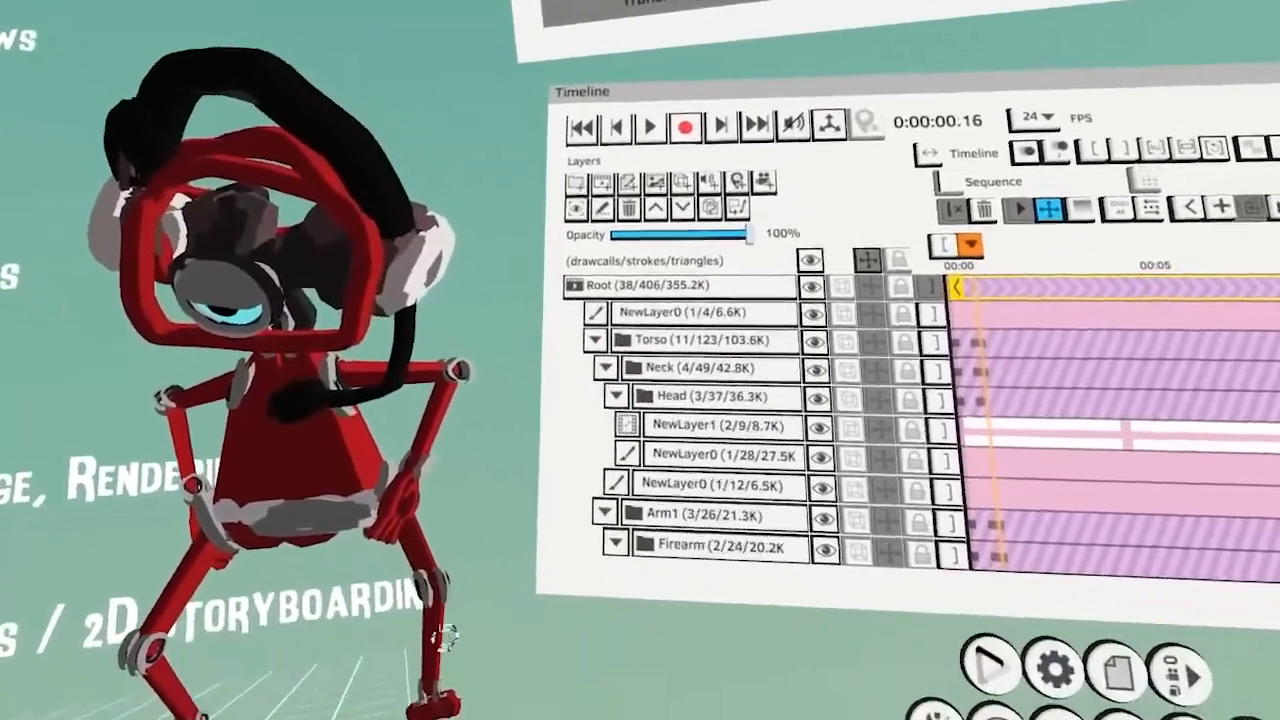
{"action": "left_click", "coordinate": [438, 643]}
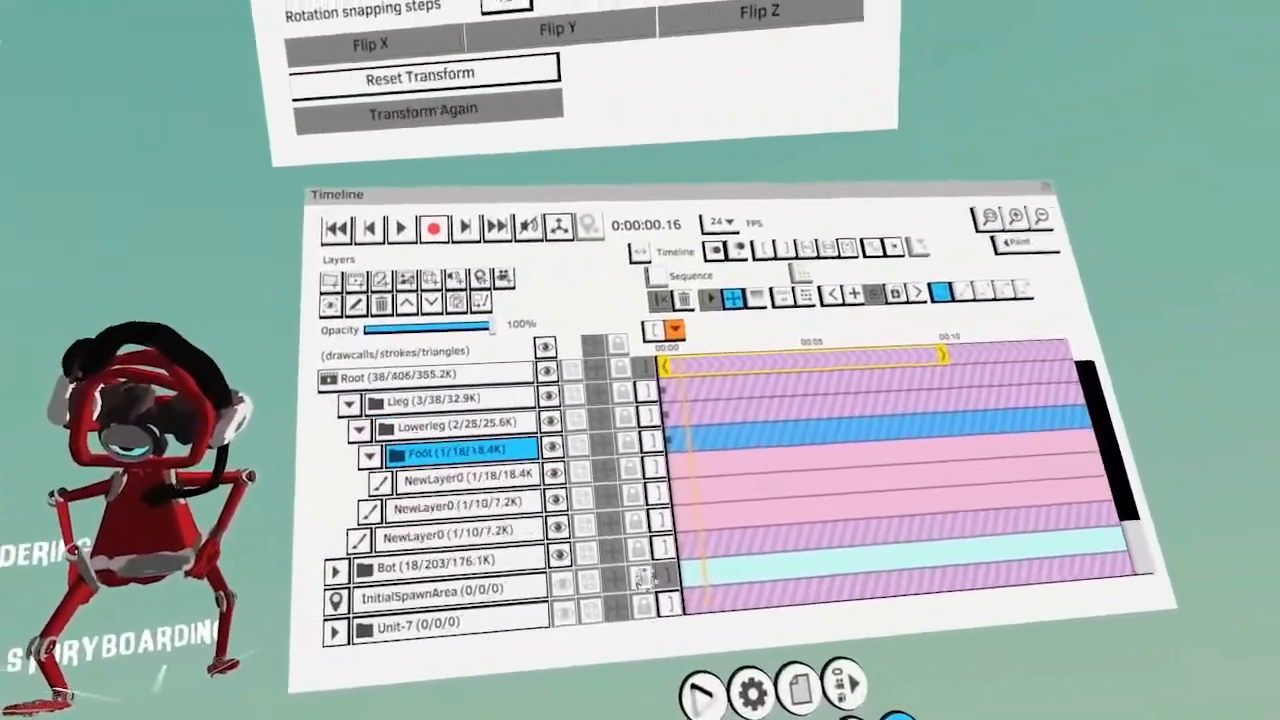
{"action": "scroll", "coordinate": [741, 480], "scroll_direction": "up", "scroll_amount": 3}
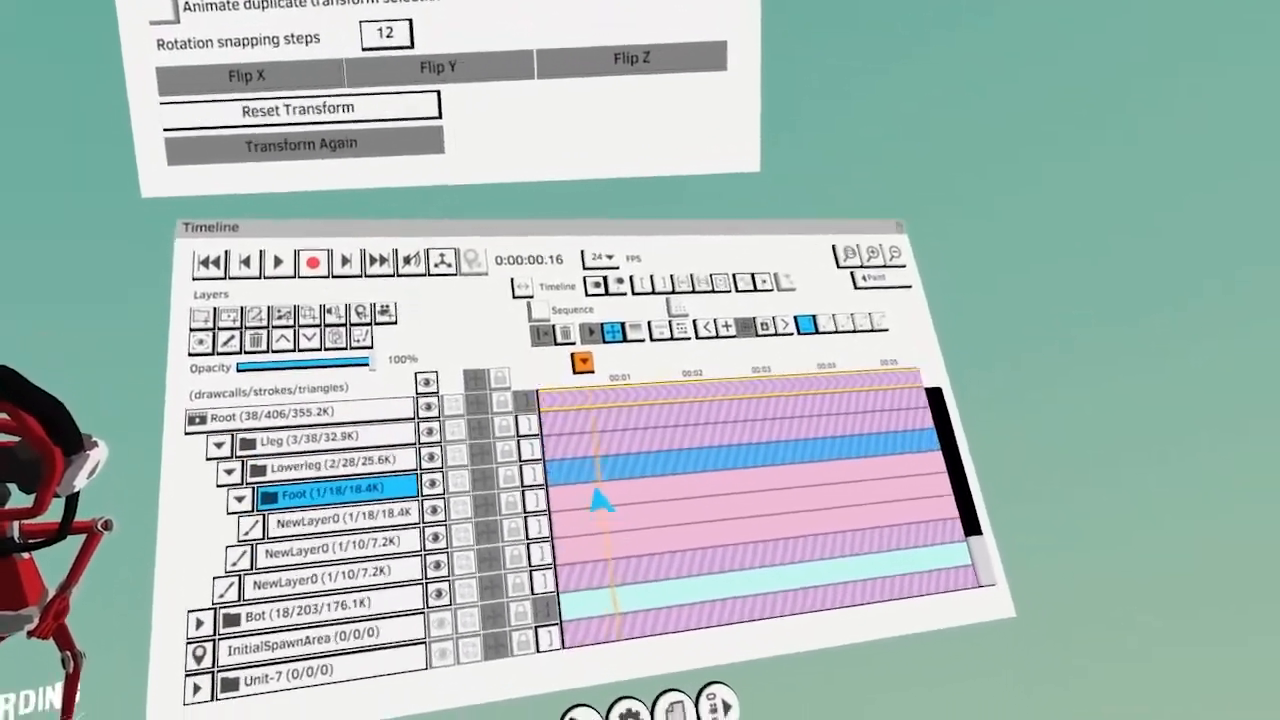
{"action": "key", "text": "Home"}
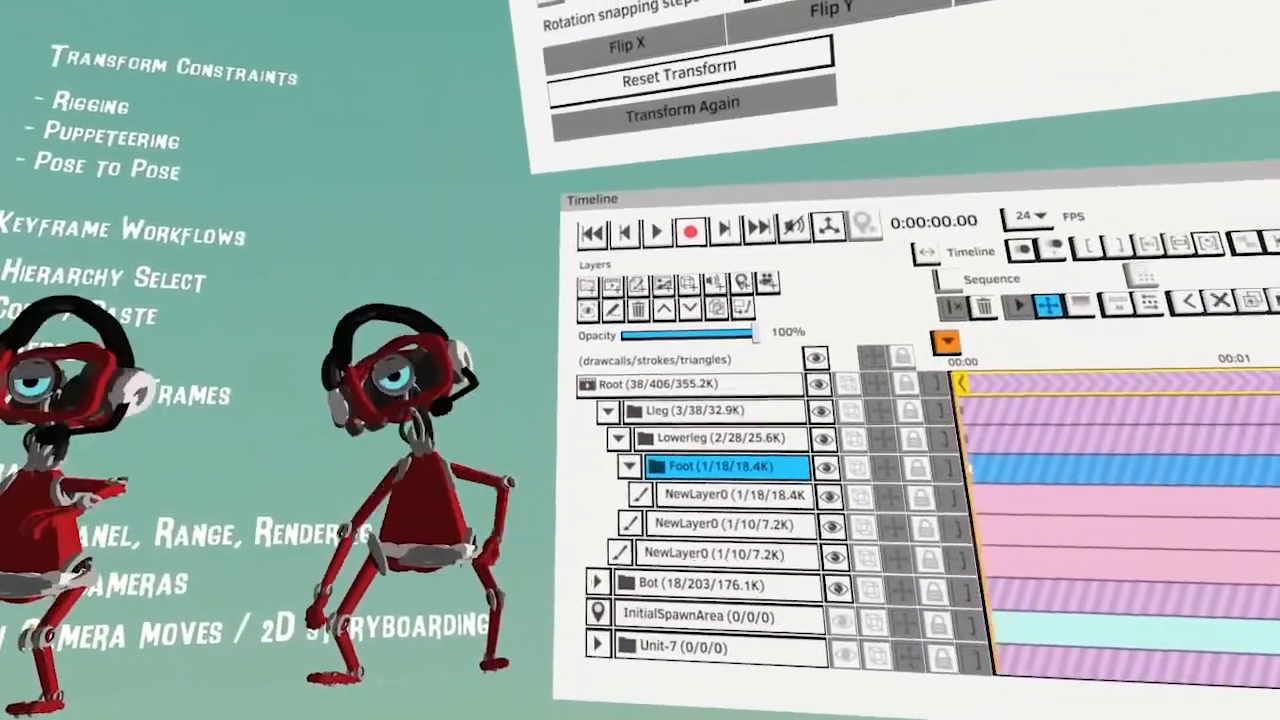
{"action": "key", "text": "space"}
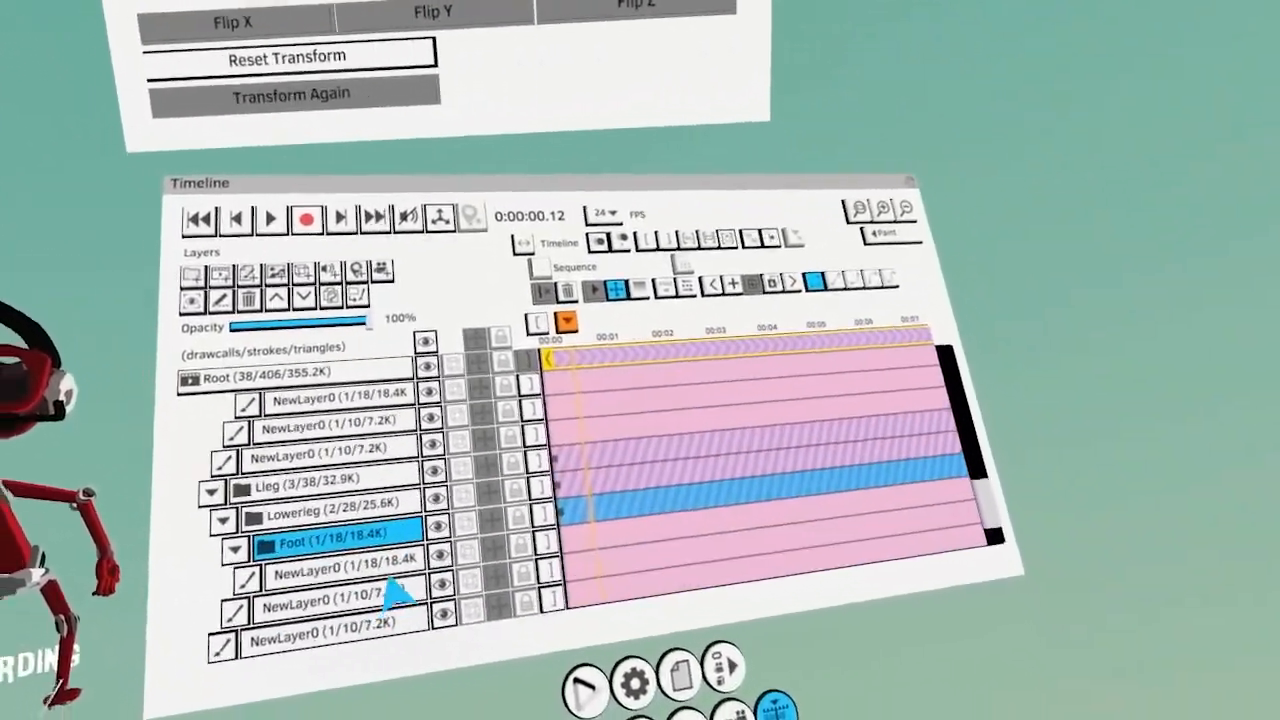
Play back Bot1 from 0:00:00.00 and repeat its Torso, Neck and Head keyframes at 0:00:03.18
{"action": "scroll", "coordinate": [445, 578], "scroll_direction": "up", "scroll_amount": 5}
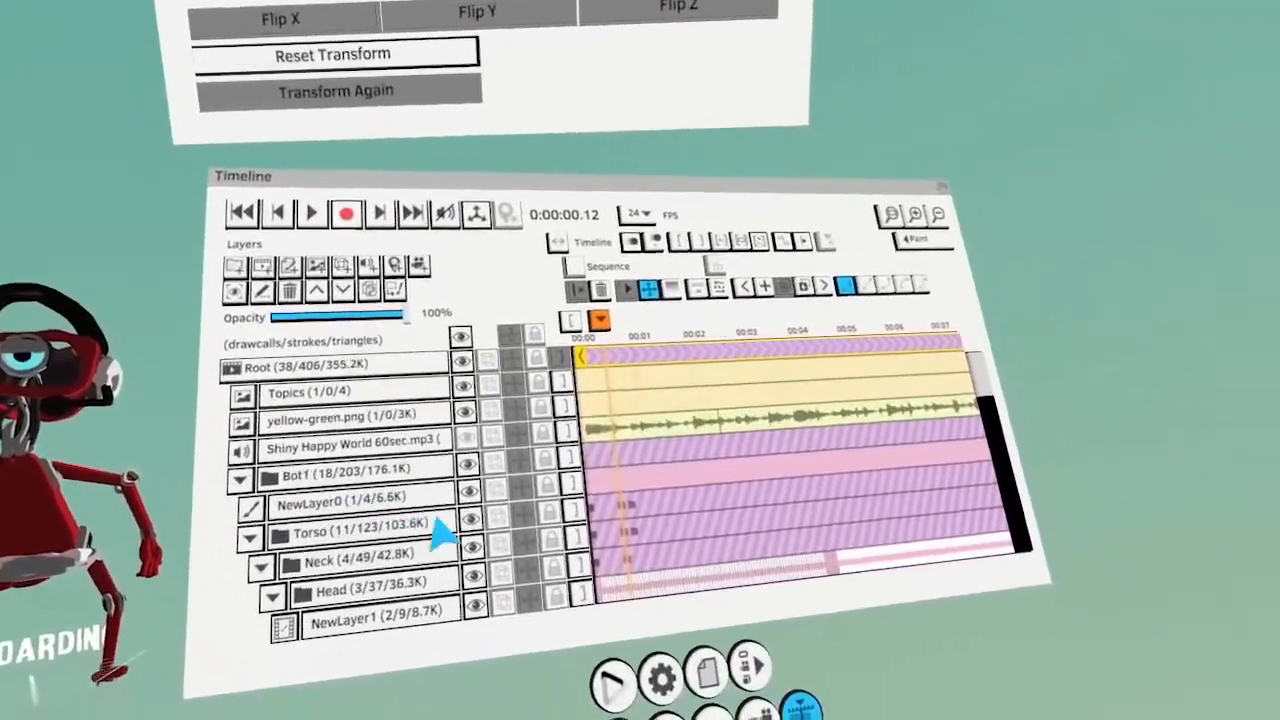
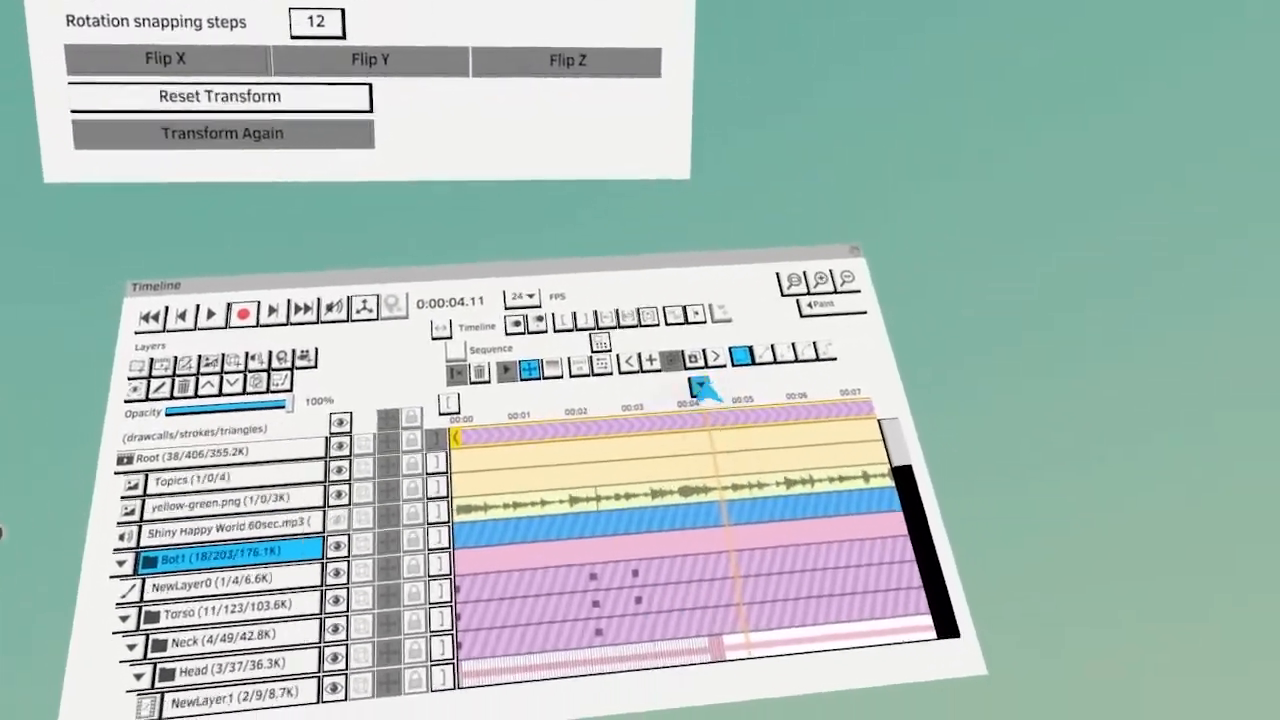
{"action": "left_click_drag", "start_coordinate": [703, 388], "coordinate": [536, 402]}
{"action": "key", "text": "space"}
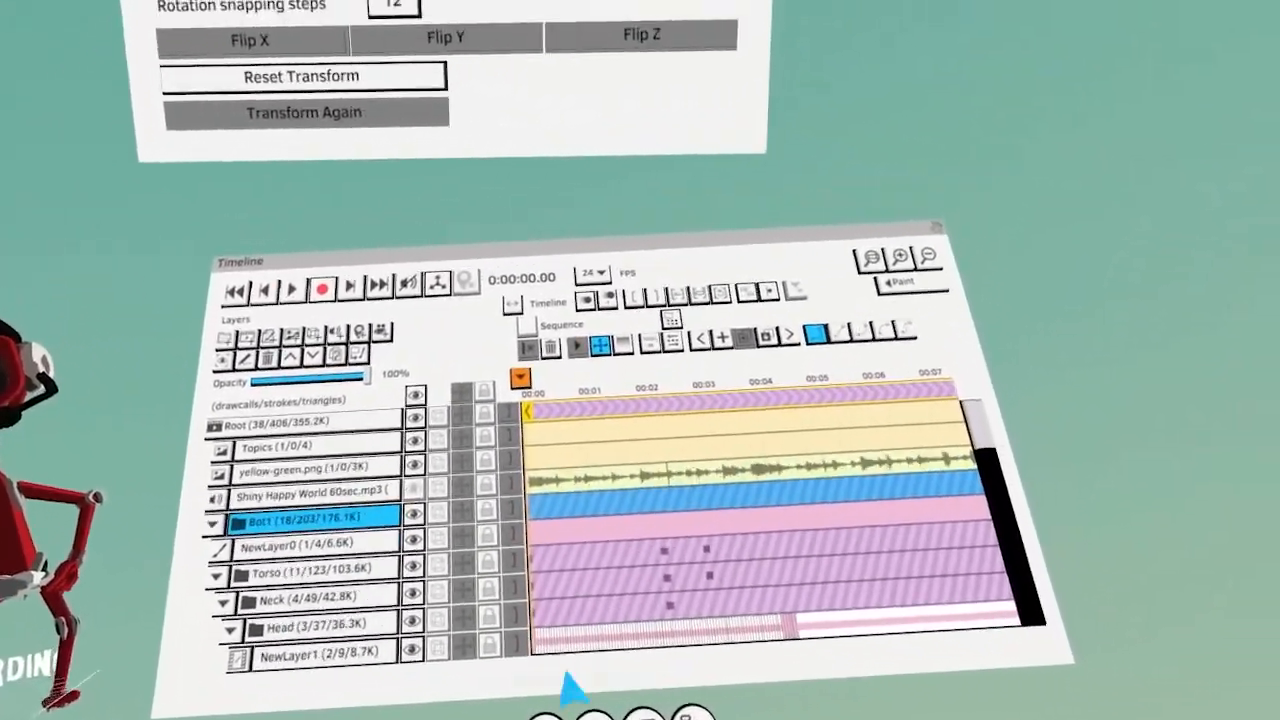
{"action": "left_click", "coordinate": [571, 466]}
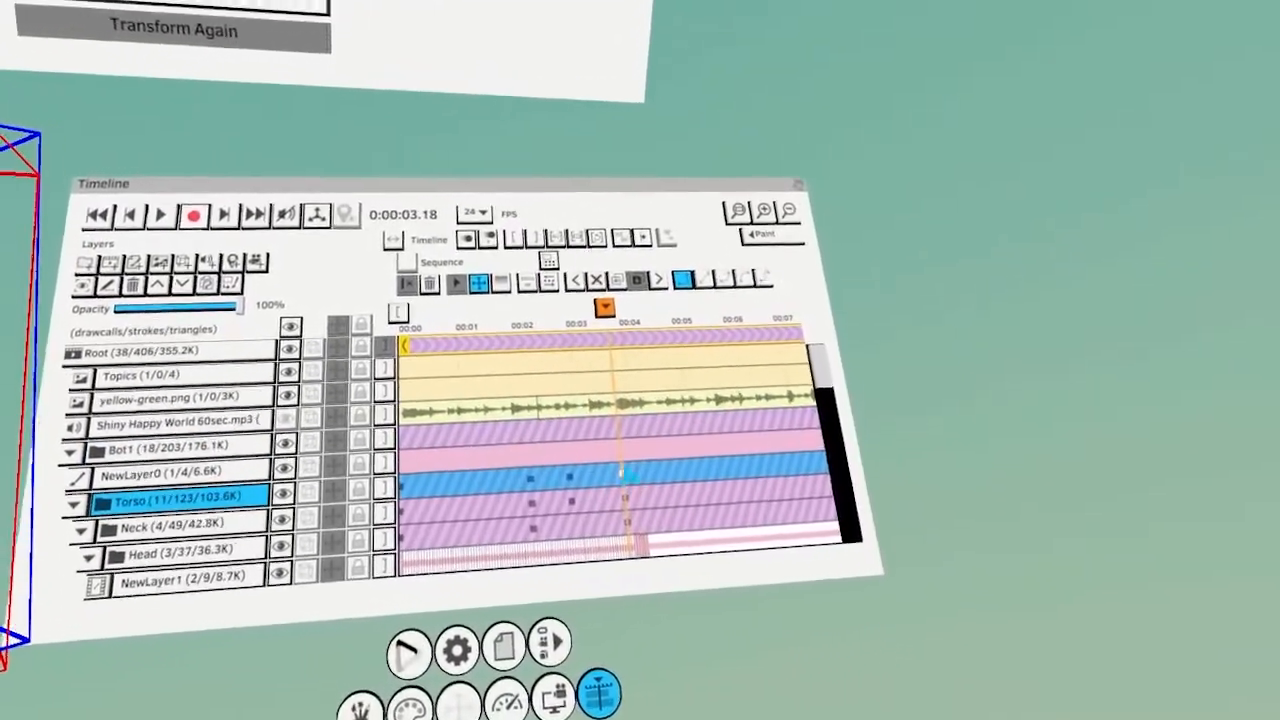
Add an intermediate arm pose on Arm1 and its Firearm group around 0:00:02.00 and play it back
{"action": "left_click", "coordinate": [600, 428]}
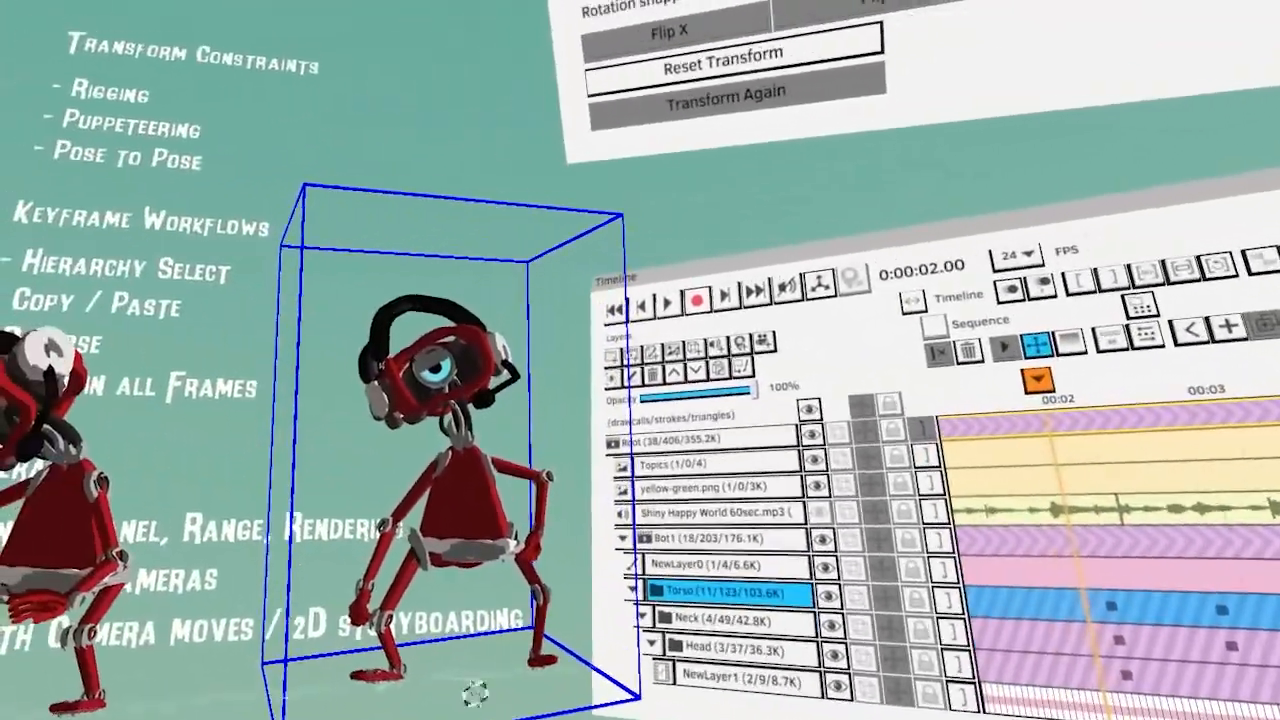
{"action": "left_click", "coordinate": [390, 492]}
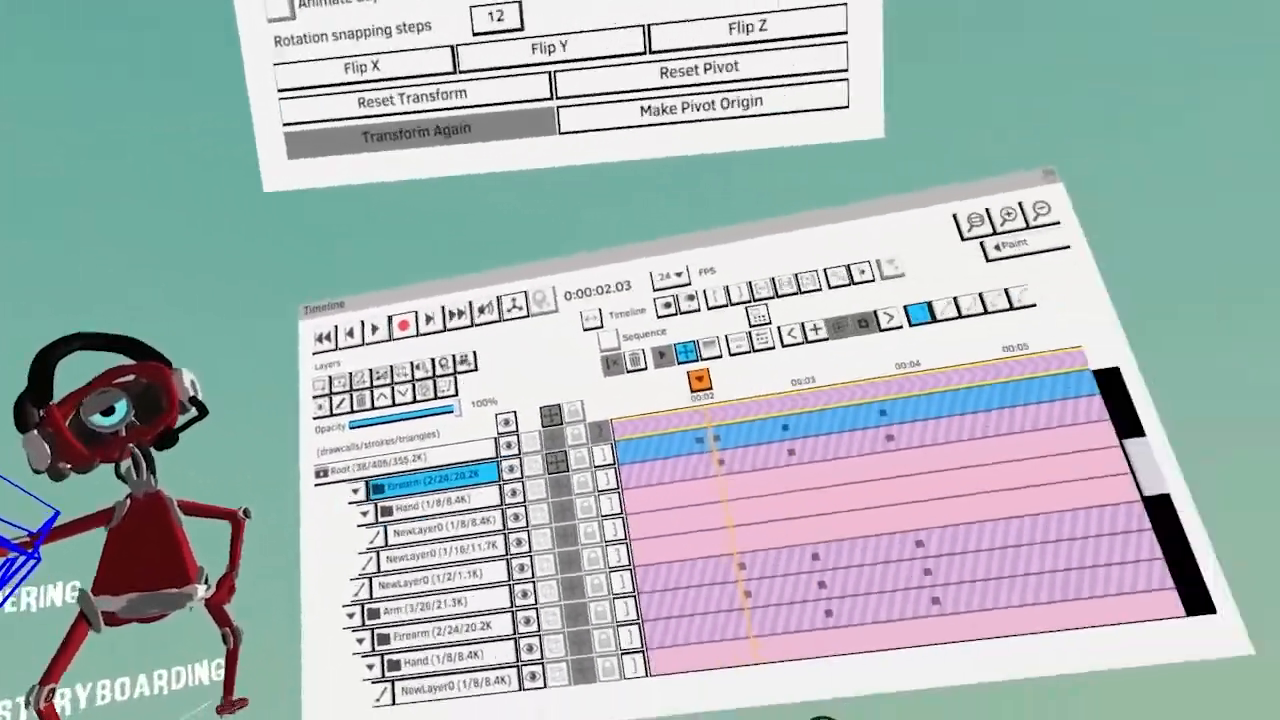
{"action": "key", "text": "space"}
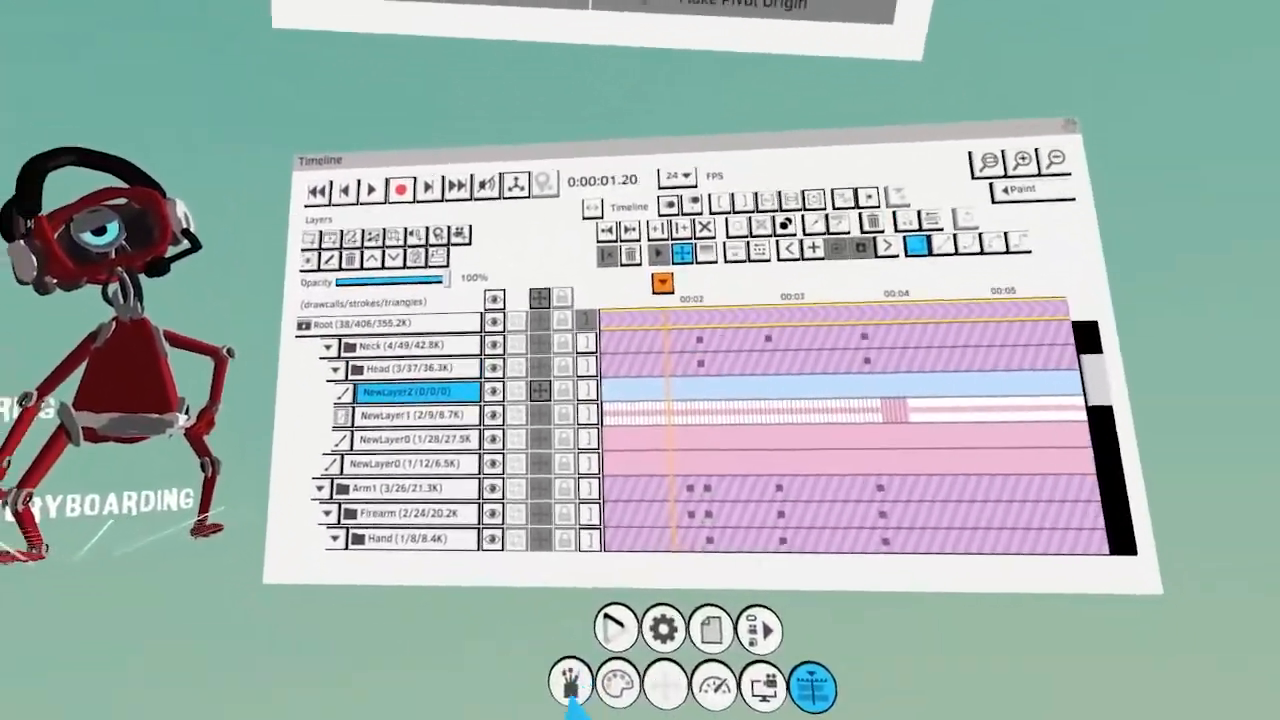
Paint a black antenna and a thick black beard onto the robot's head in NewLayer2
{"action": "left_click", "coordinate": [571, 689]}
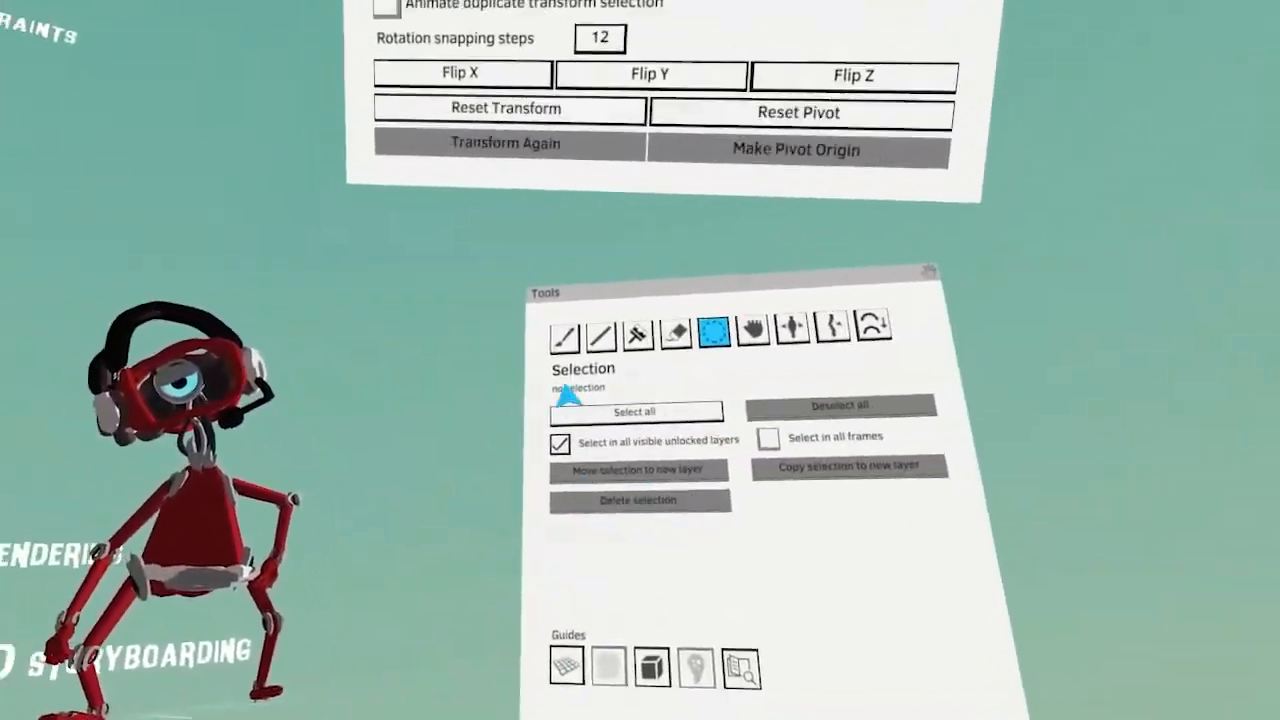
{"action": "left_click", "coordinate": [569, 334]}
{"action": "mouse_move", "coordinate": [414, 462]}
{"action": "left_mouse_down"}
{"action": "mouse_move", "coordinate": [366, 383]}
{"action": "mouse_move", "coordinate": [376, 285]}
{"action": "left_mouse_up"}
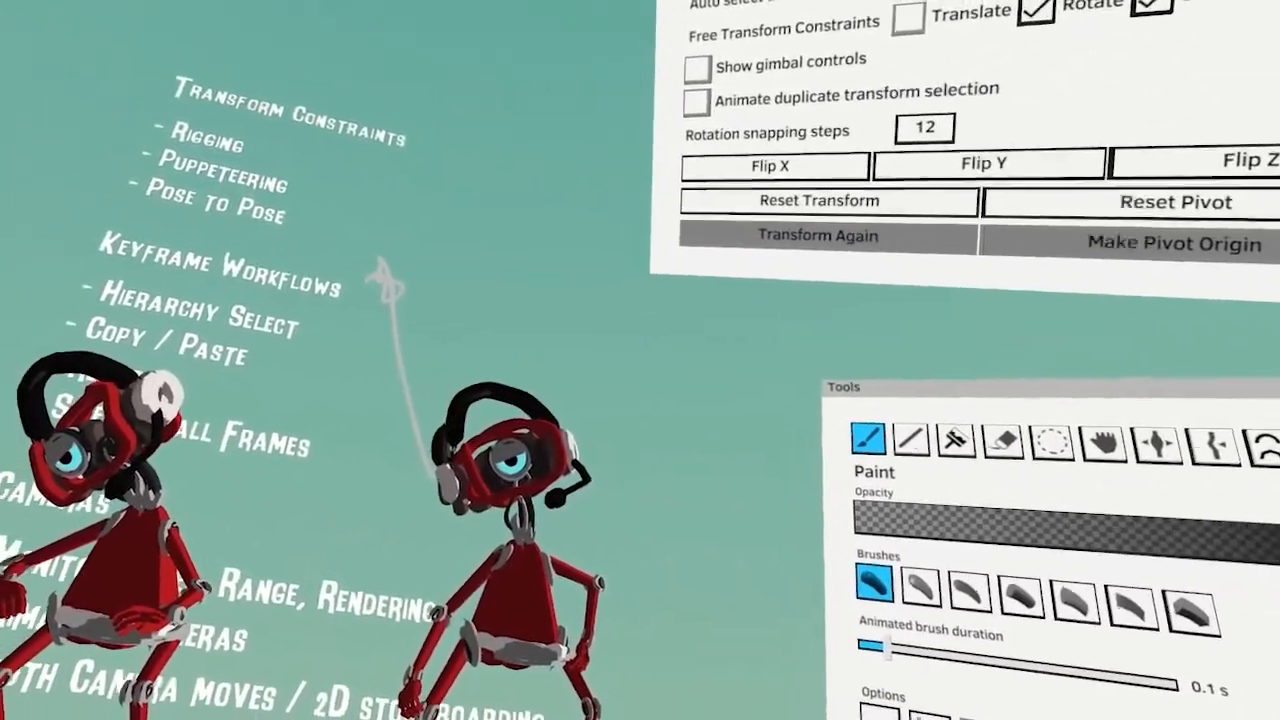
{"action": "mouse_move", "coordinate": [422, 478]}
{"action": "left_mouse_down"}
{"action": "mouse_move", "coordinate": [371, 270]}
{"action": "mouse_move", "coordinate": [322, 285]}
{"action": "left_mouse_up"}
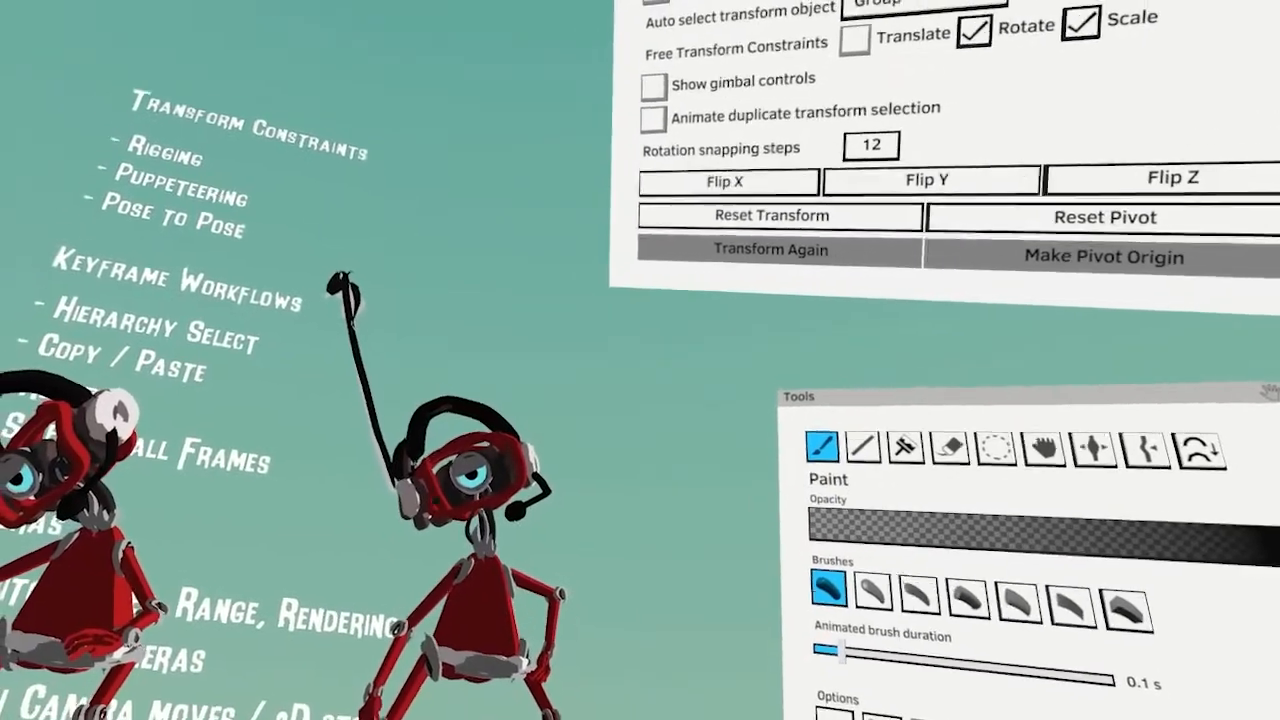
{"action": "mouse_move", "coordinate": [425, 505]}
{"action": "left_mouse_down"}
{"action": "mouse_move", "coordinate": [515, 535]}
{"action": "mouse_move", "coordinate": [405, 515]}
{"action": "left_mouse_up"}
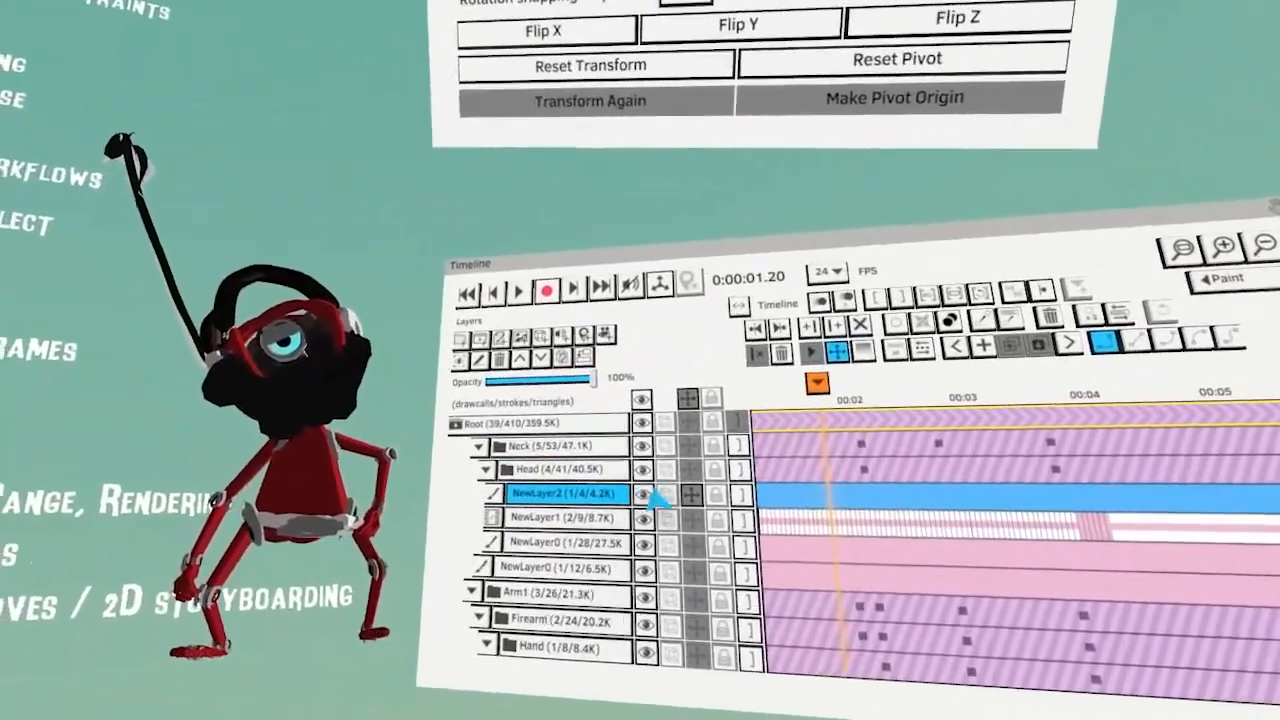
Switch NewLayer2's visibility off and on, play the animation to 0:00:03.14, and delete that layer
{"action": "left_click", "coordinate": [676, 519]}
{"action": "left_click", "coordinate": [676, 519]}
{"action": "left_click", "coordinate": [676, 519]}
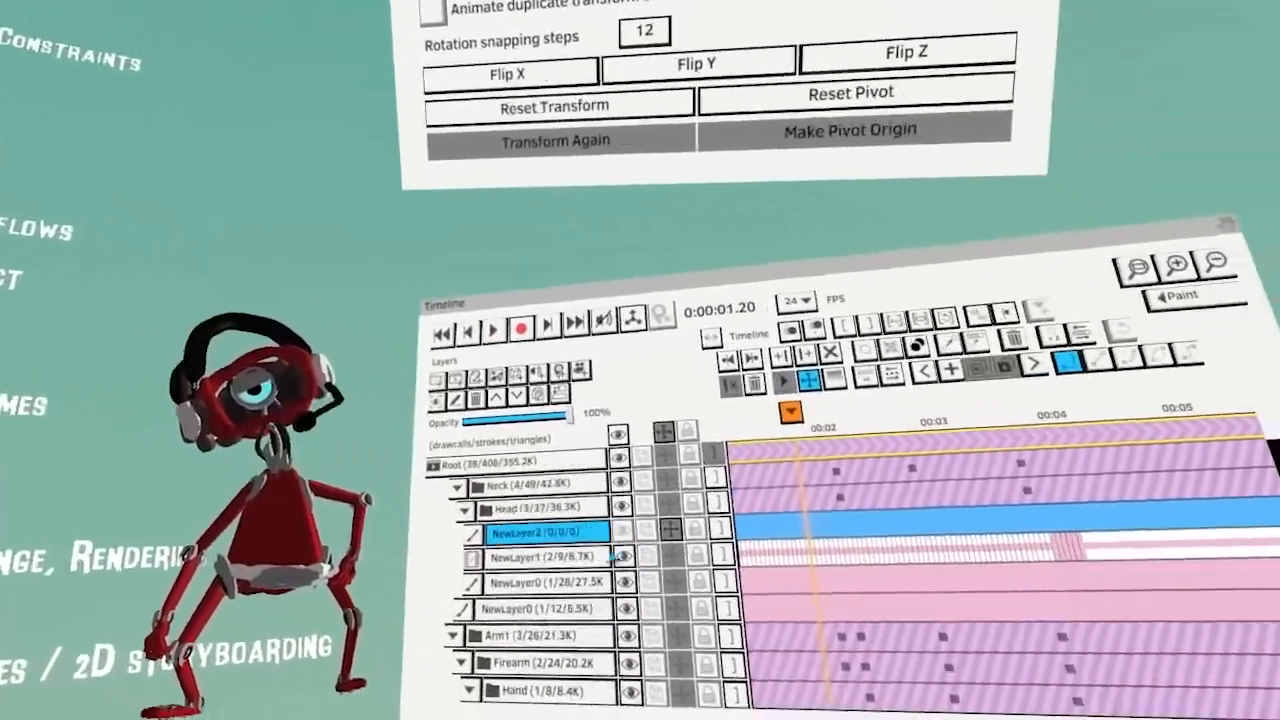
{"action": "left_click", "coordinate": [676, 519]}
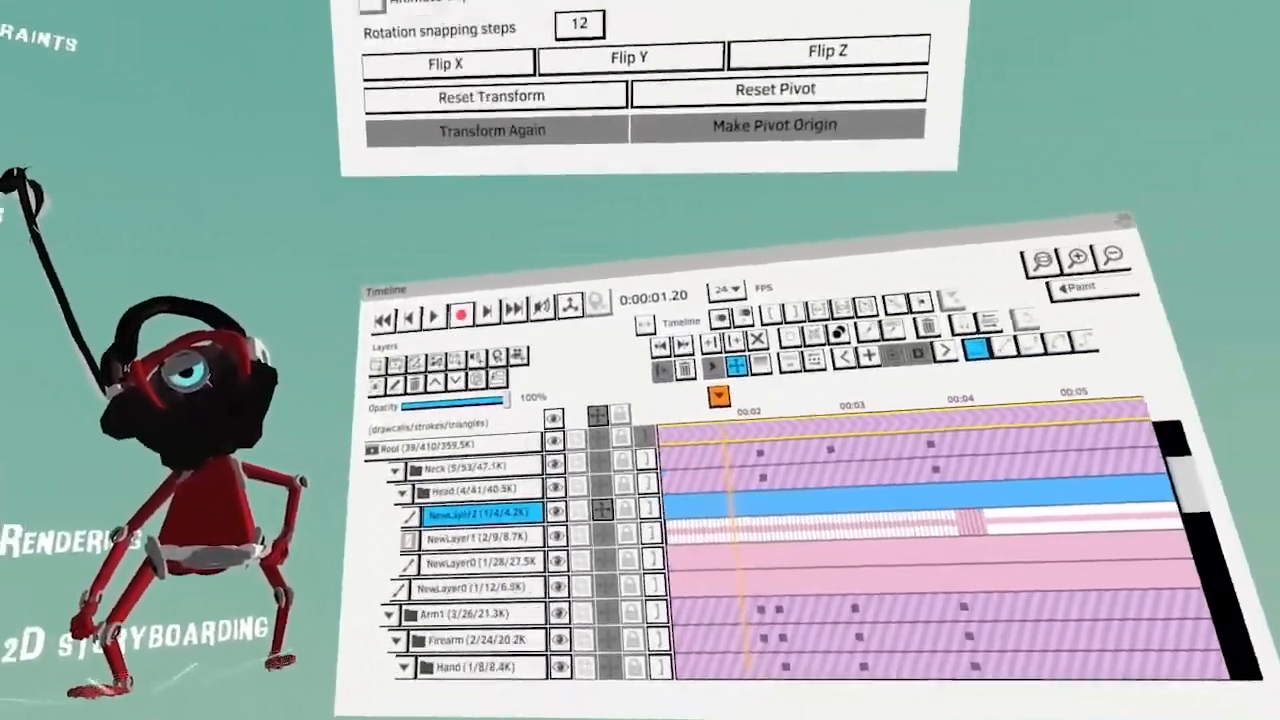
{"action": "key", "text": "space"}
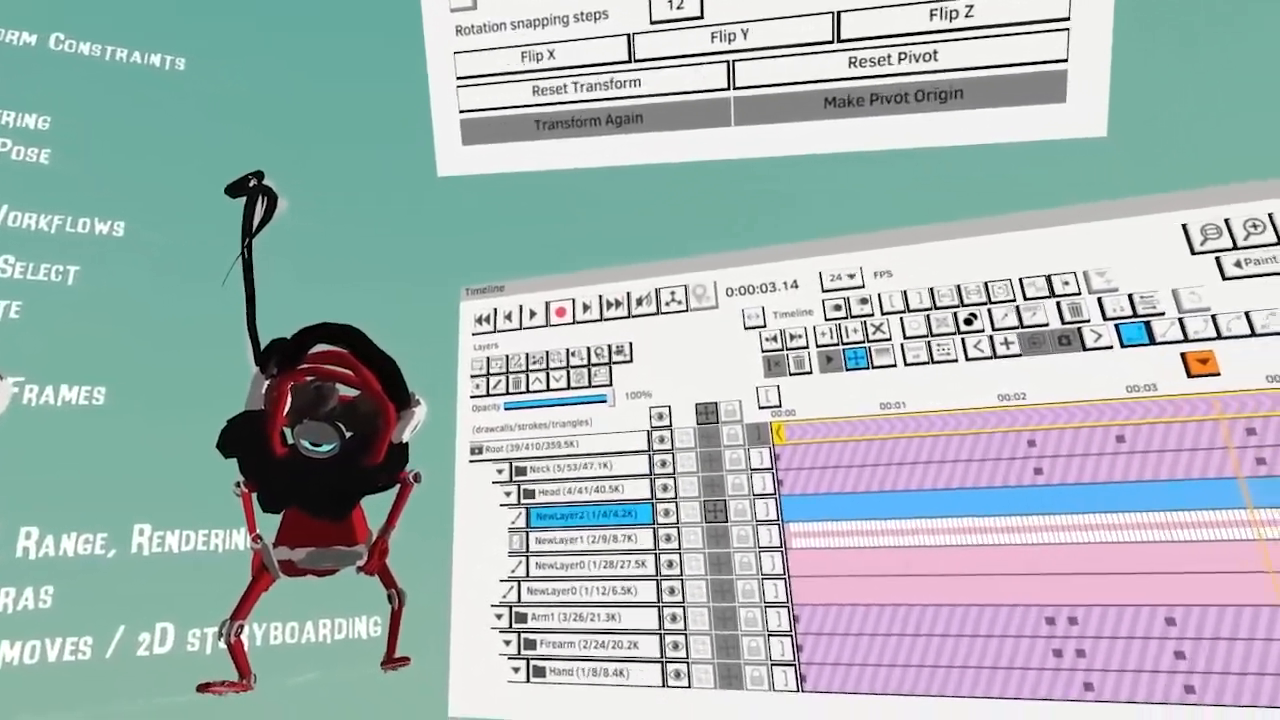
{"action": "left_click", "coordinate": [517, 383]}
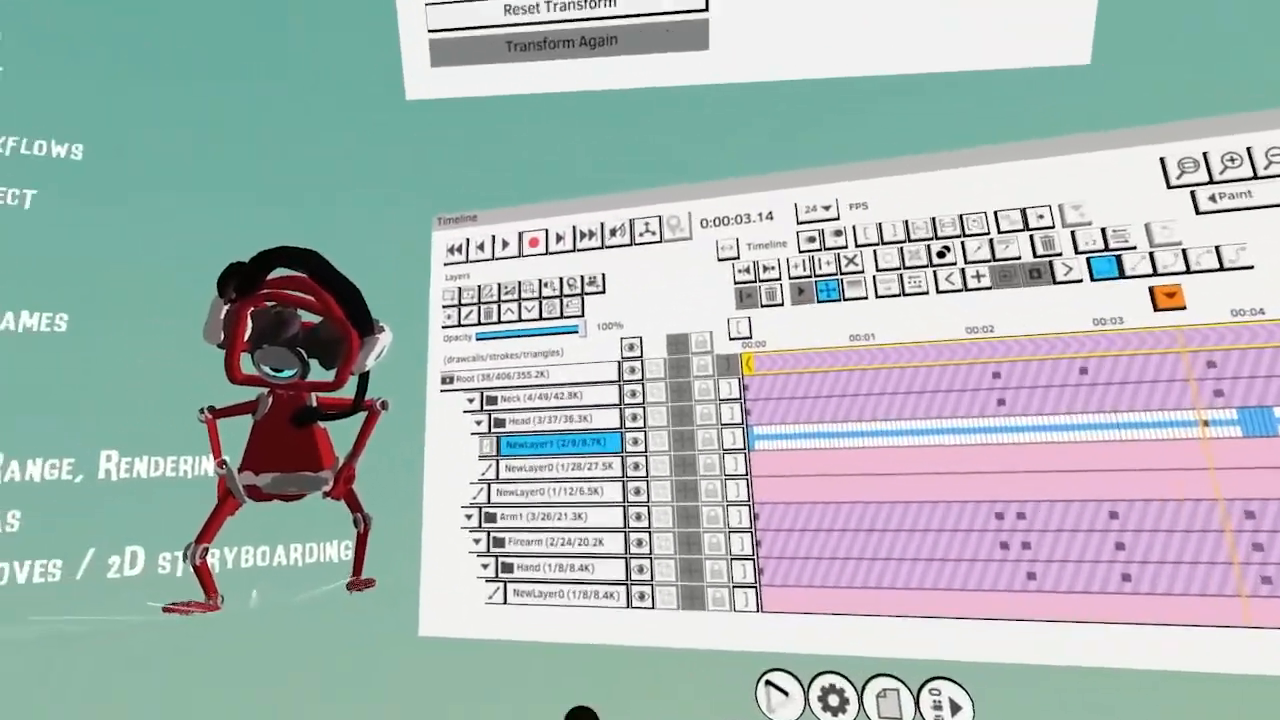
Return to 0:00:00.00, collapse the Bot1 hierarchy, and create a new group with a paint layer above the music track
{"action": "left_click", "coordinate": [478, 320]}
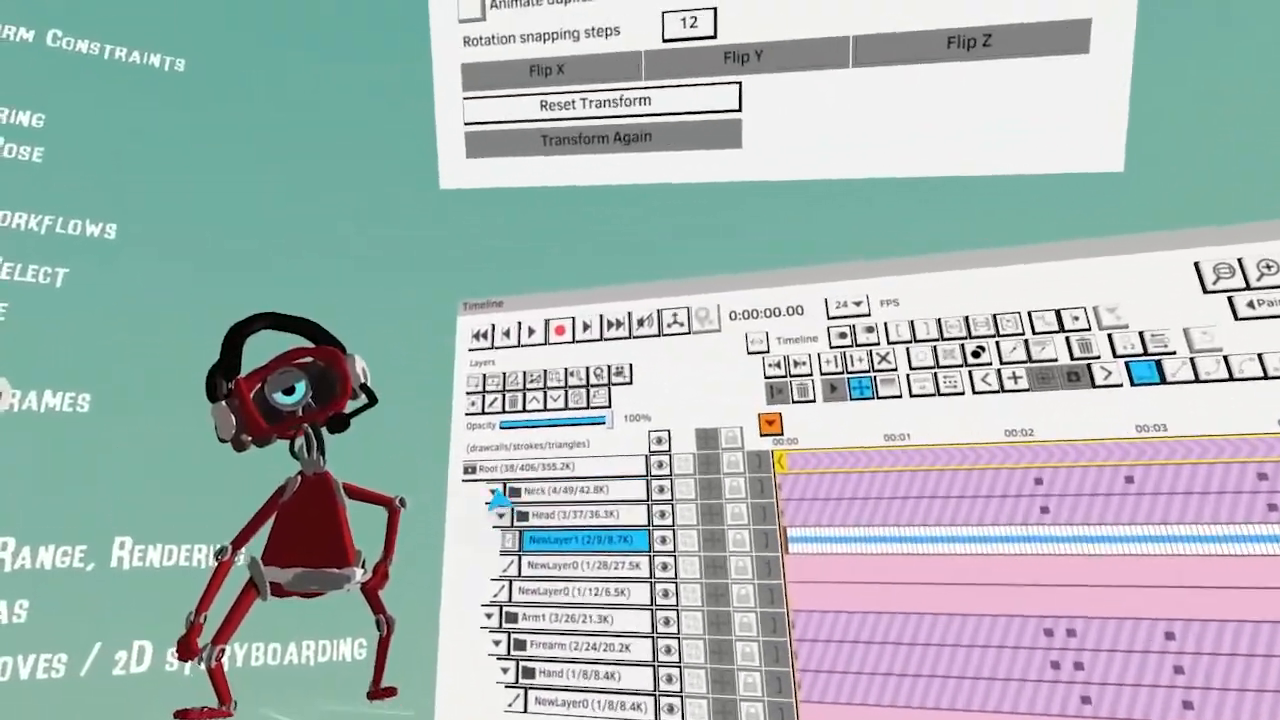
{"action": "left_click", "coordinate": [497, 480]}
{"action": "scroll", "coordinate": [511, 488], "scroll_direction": "up", "scroll_amount": 3}
{"action": "left_click", "coordinate": [487, 515]}
{"action": "left_click", "coordinate": [486, 540]}
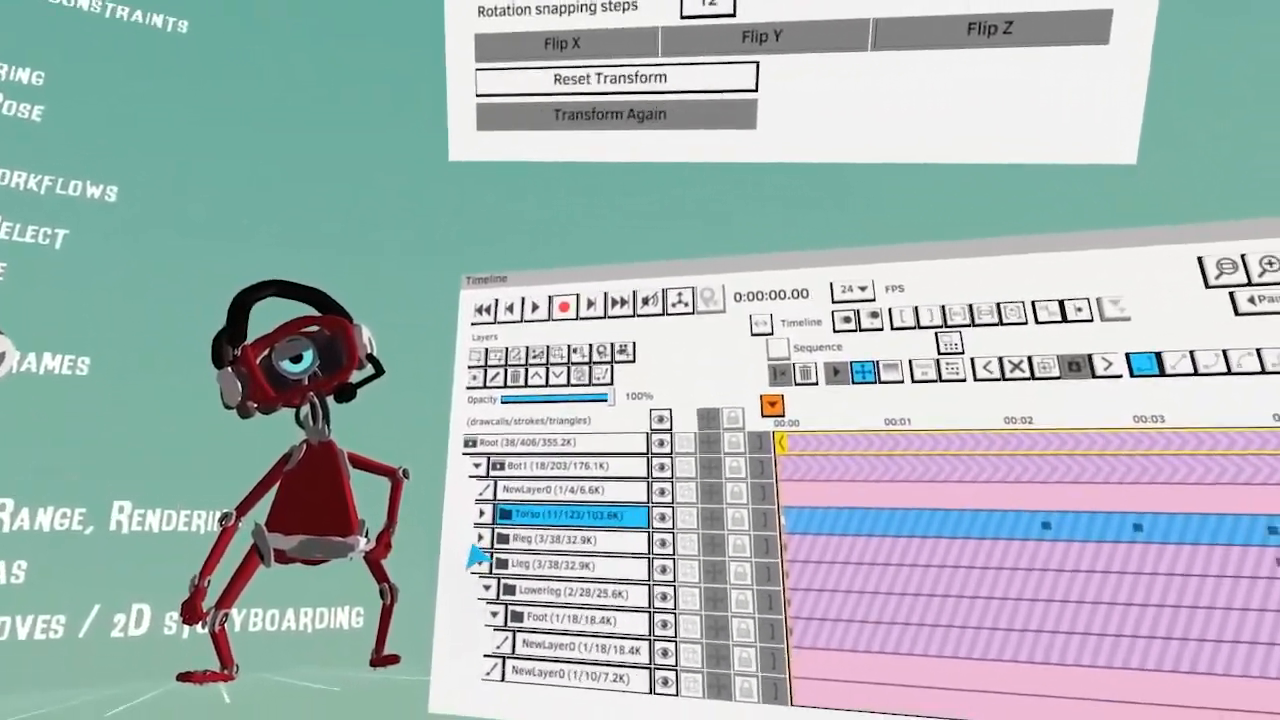
{"action": "left_click", "coordinate": [480, 563]}
{"action": "left_click", "coordinate": [476, 489]}
{"action": "left_click", "coordinate": [519, 512]}
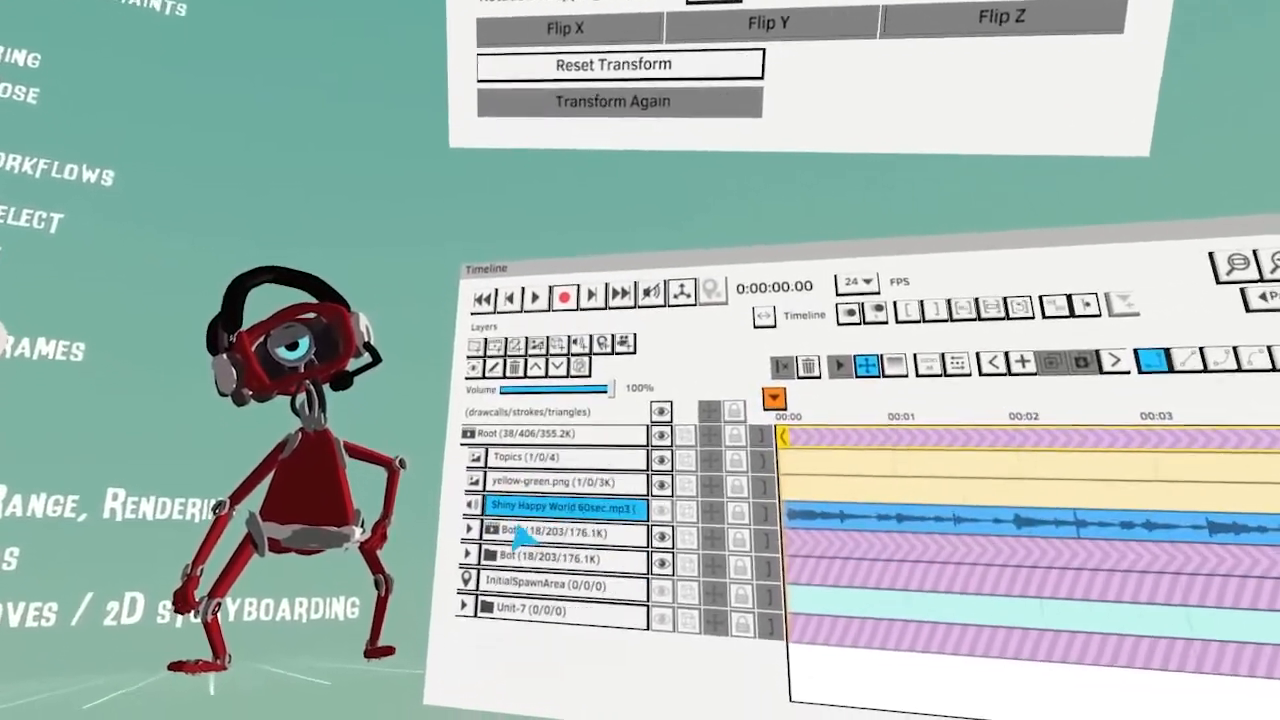
{"action": "left_click", "coordinate": [515, 369]}
Set the paint colour to dark blue and paint a solid ball beside the robots
{"action": "left_click", "coordinate": [534, 609]}
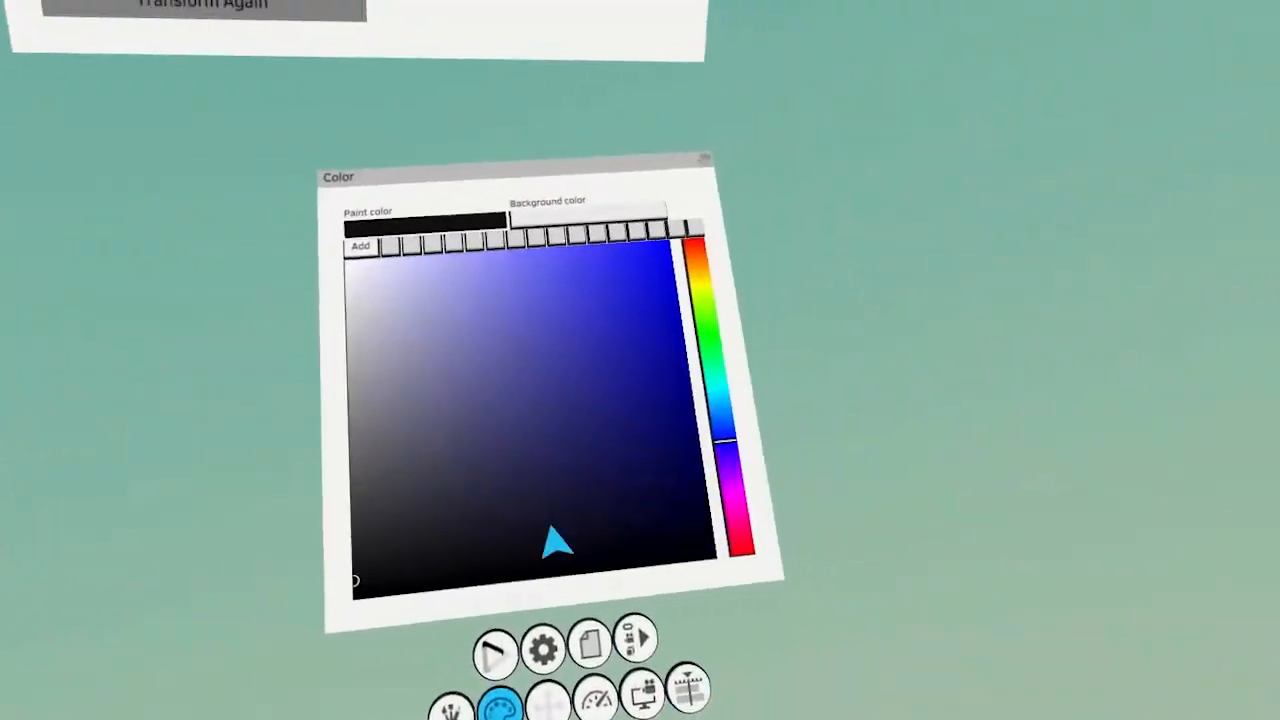
{"action": "left_click", "coordinate": [532, 405]}
{"action": "left_click", "coordinate": [383, 714]}
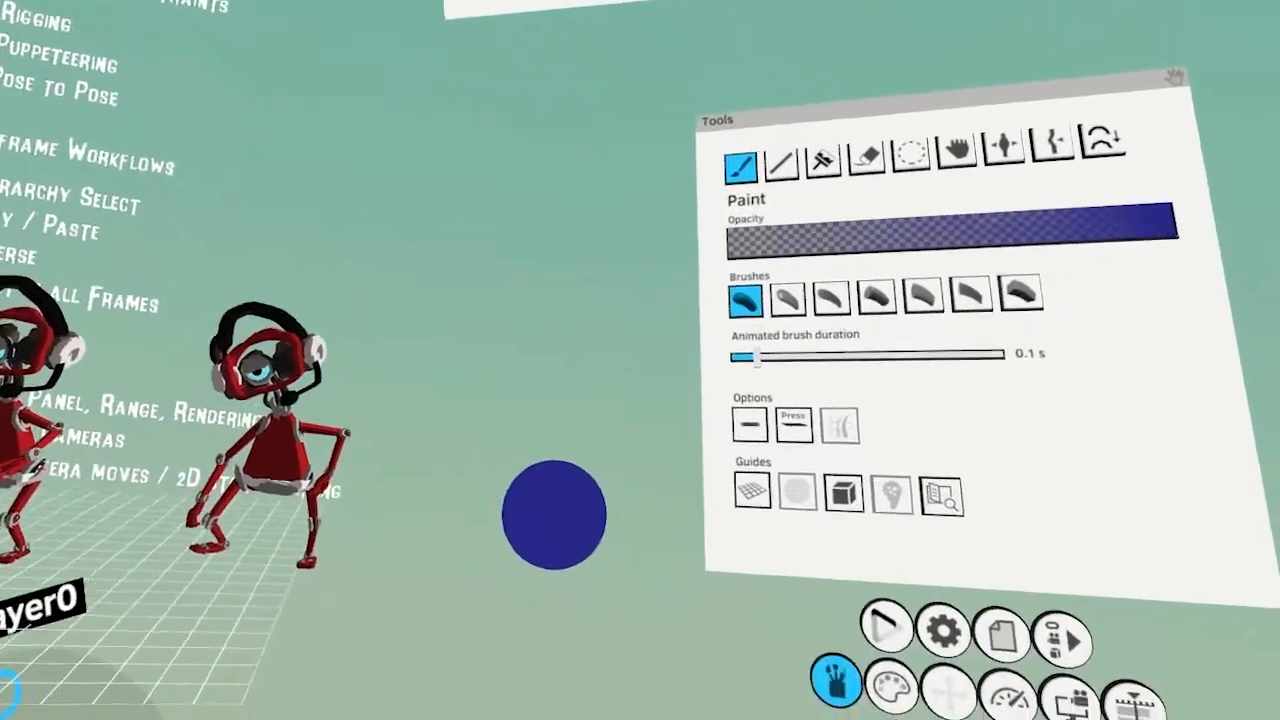
{"action": "left_click", "coordinate": [454, 491]}
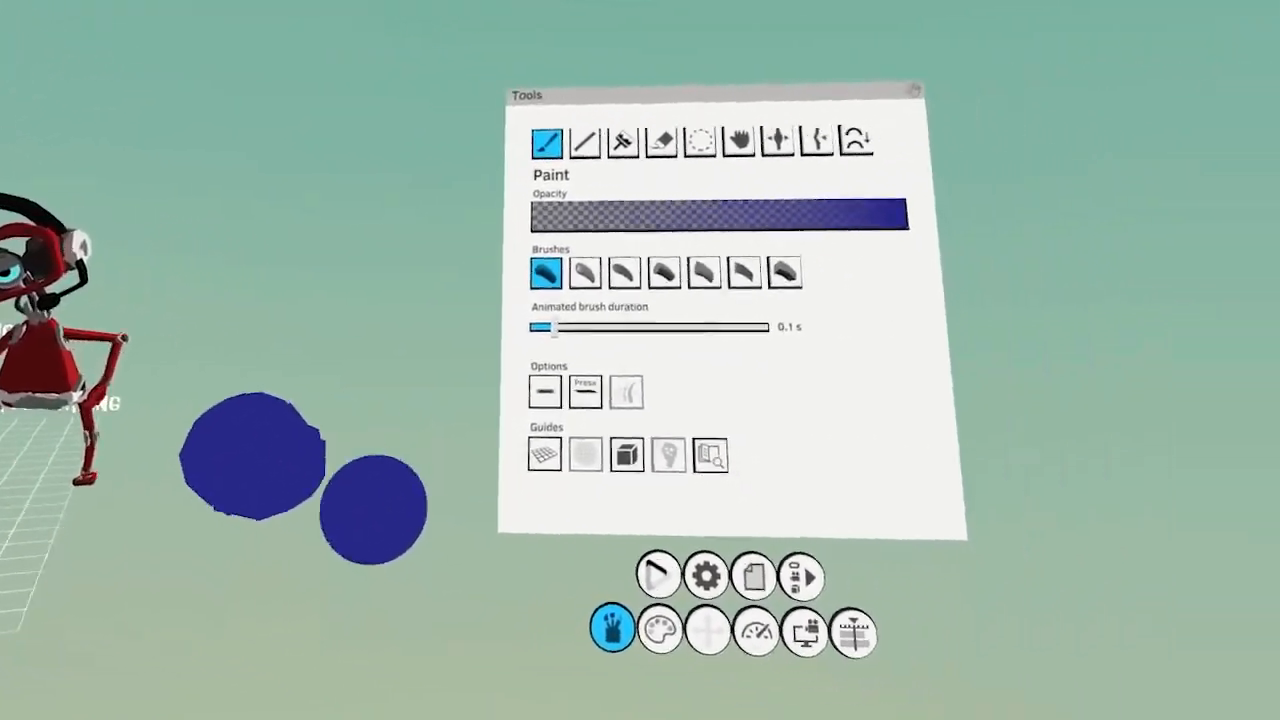
Key NewGroup0 at its starting position and move the blue ball across toward the robots at 0:00:00.23
{"action": "left_click", "coordinate": [852, 628]}
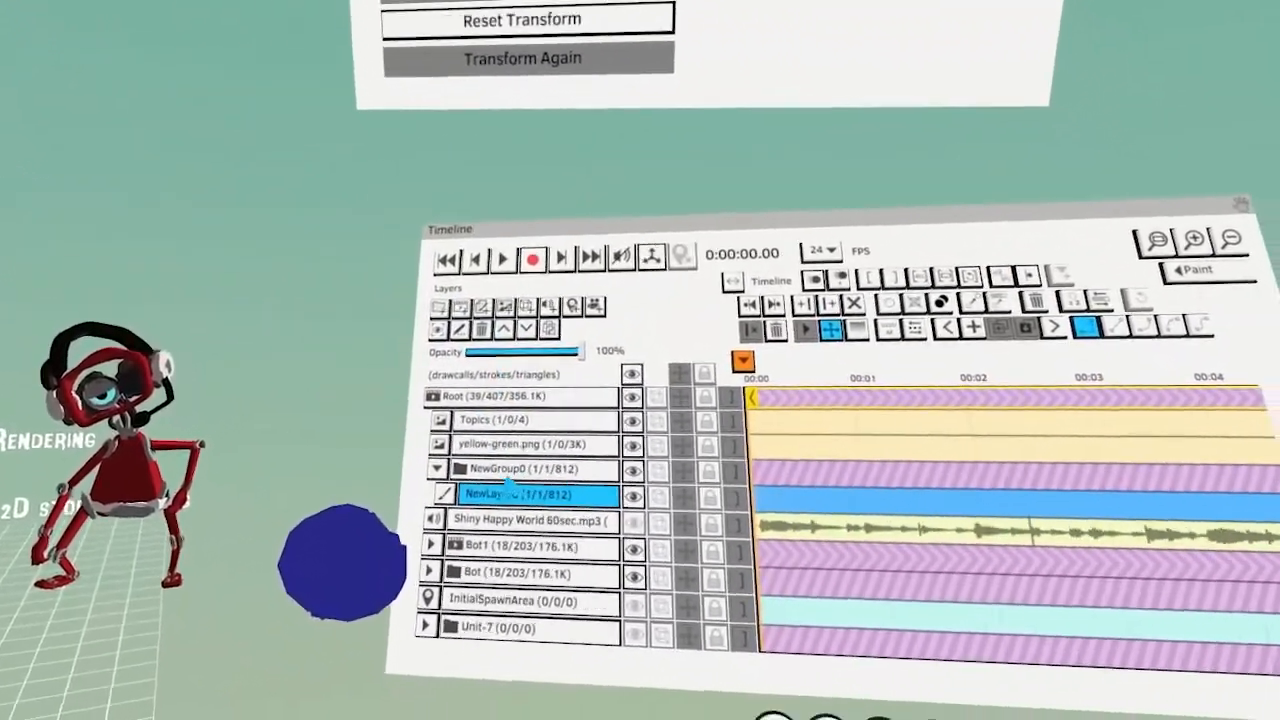
{"action": "left_click", "coordinate": [515, 469]}
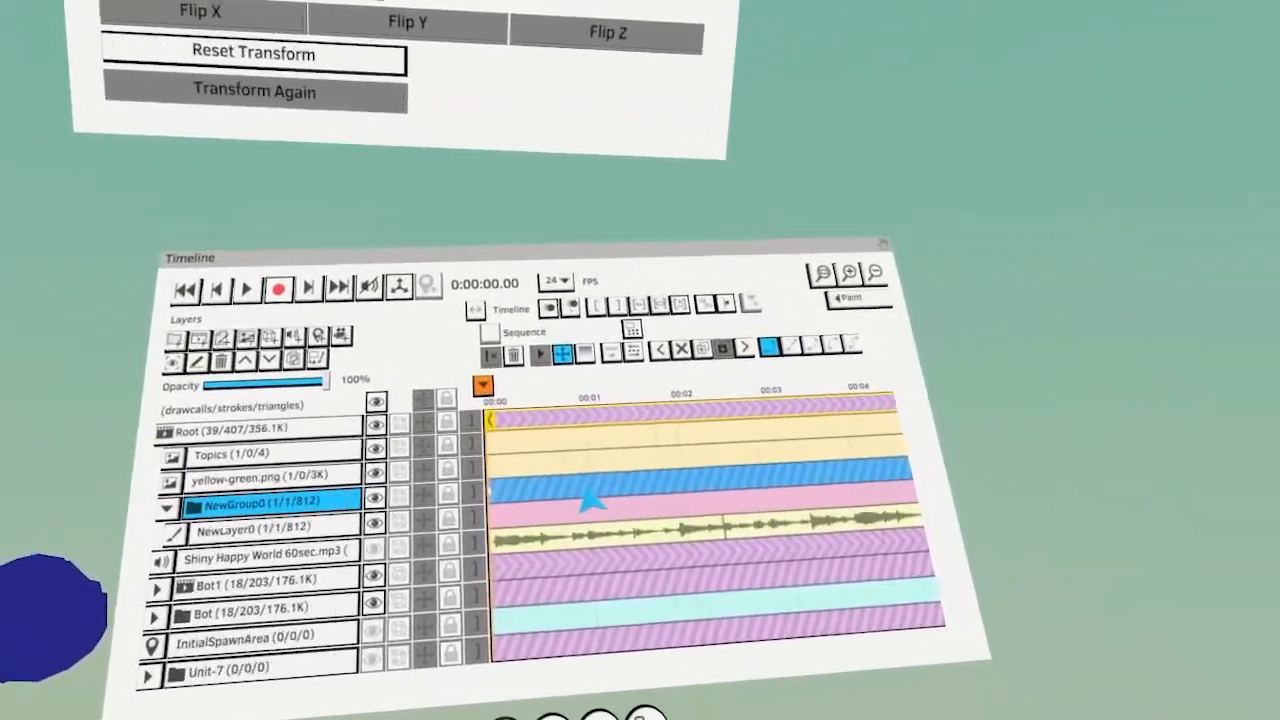
{"action": "left_click", "coordinate": [587, 492]}
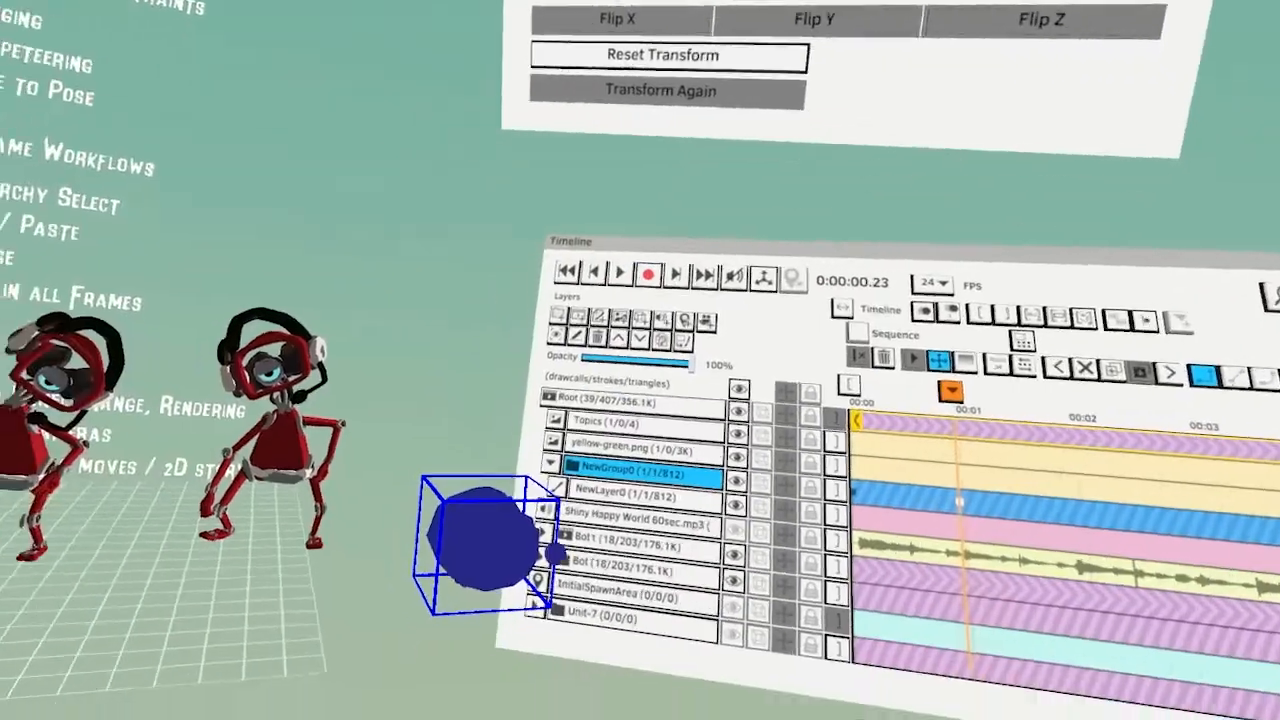
{"action": "left_click", "coordinate": [497, 540]}
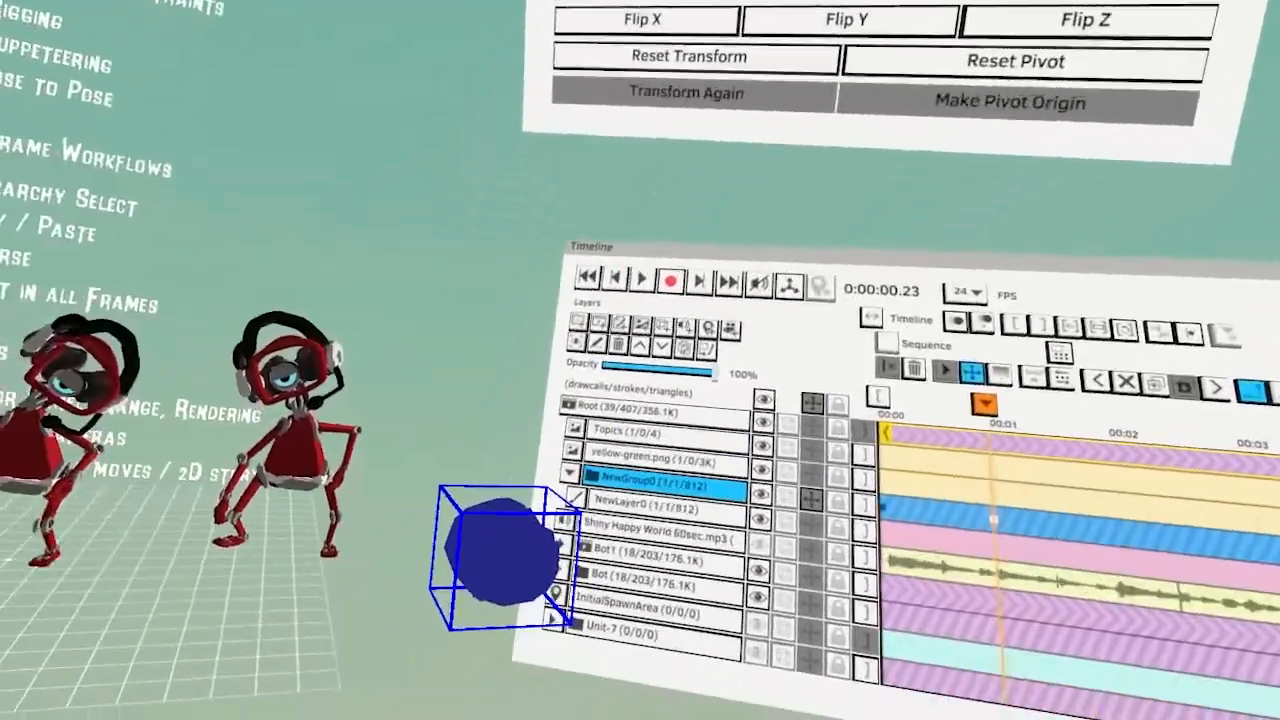
{"action": "left_click_drag", "start_coordinate": [509, 571], "coordinate": [57, 529]}
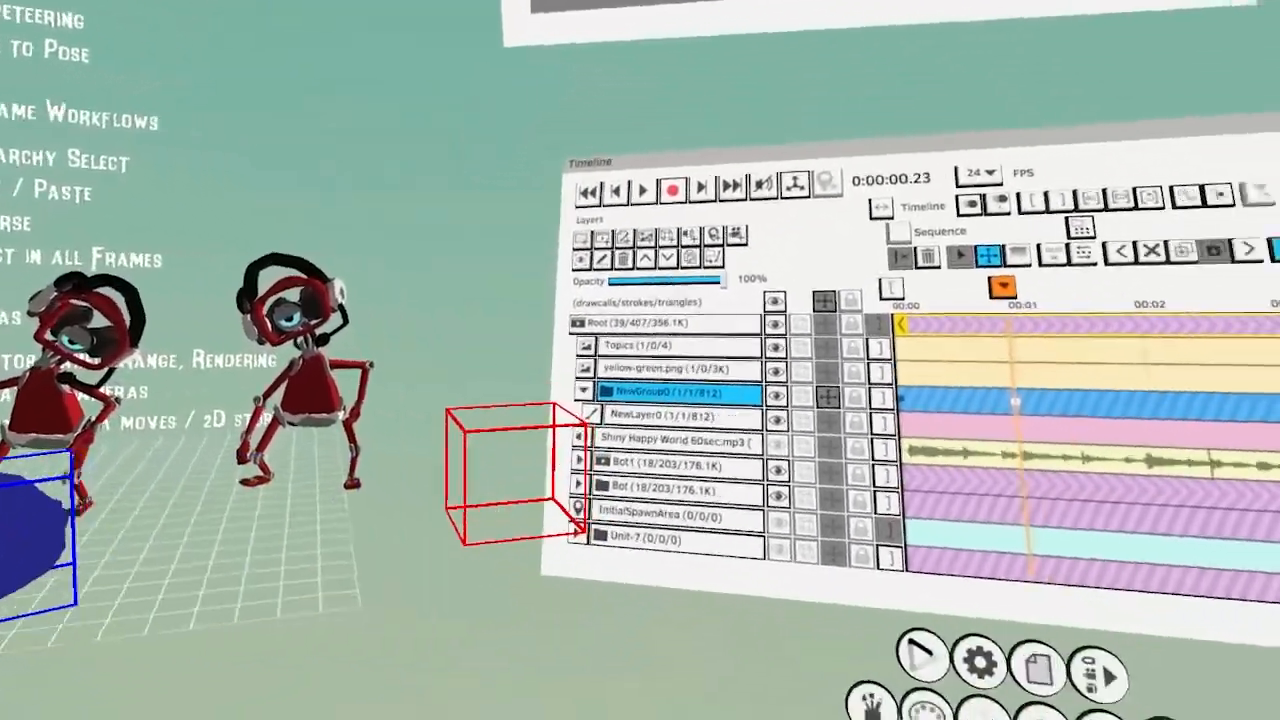
Play back the ball's movement and switch NewGroup0's keyframes to linear interpolation
{"action": "left_click", "coordinate": [674, 660]}
{"action": "key", "text": "space"}
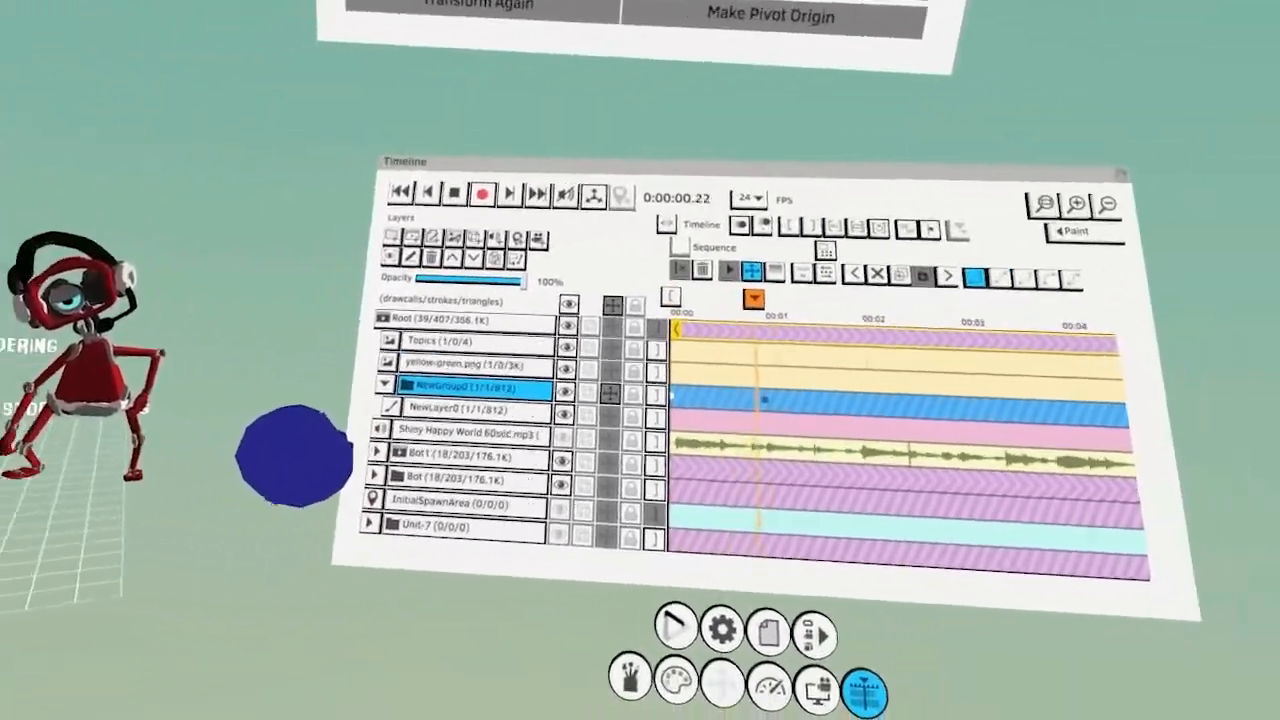
{"action": "key", "text": "space"}
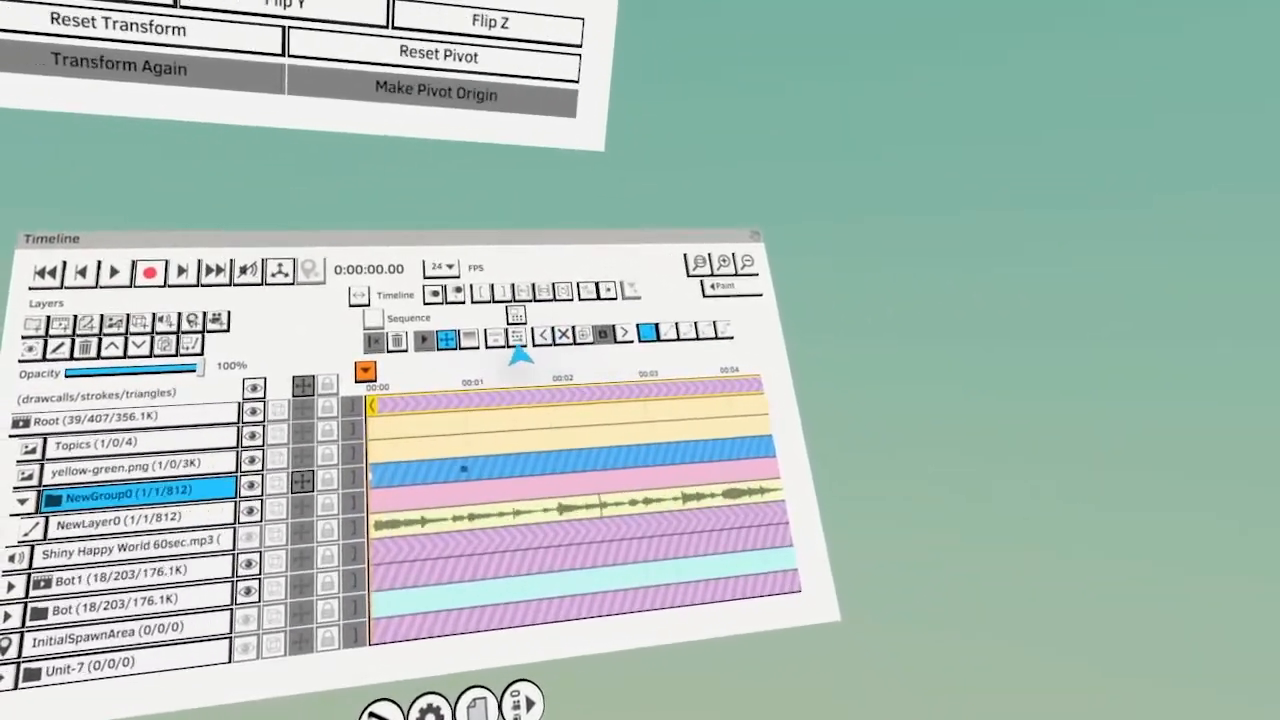
{"action": "key", "text": "space"}
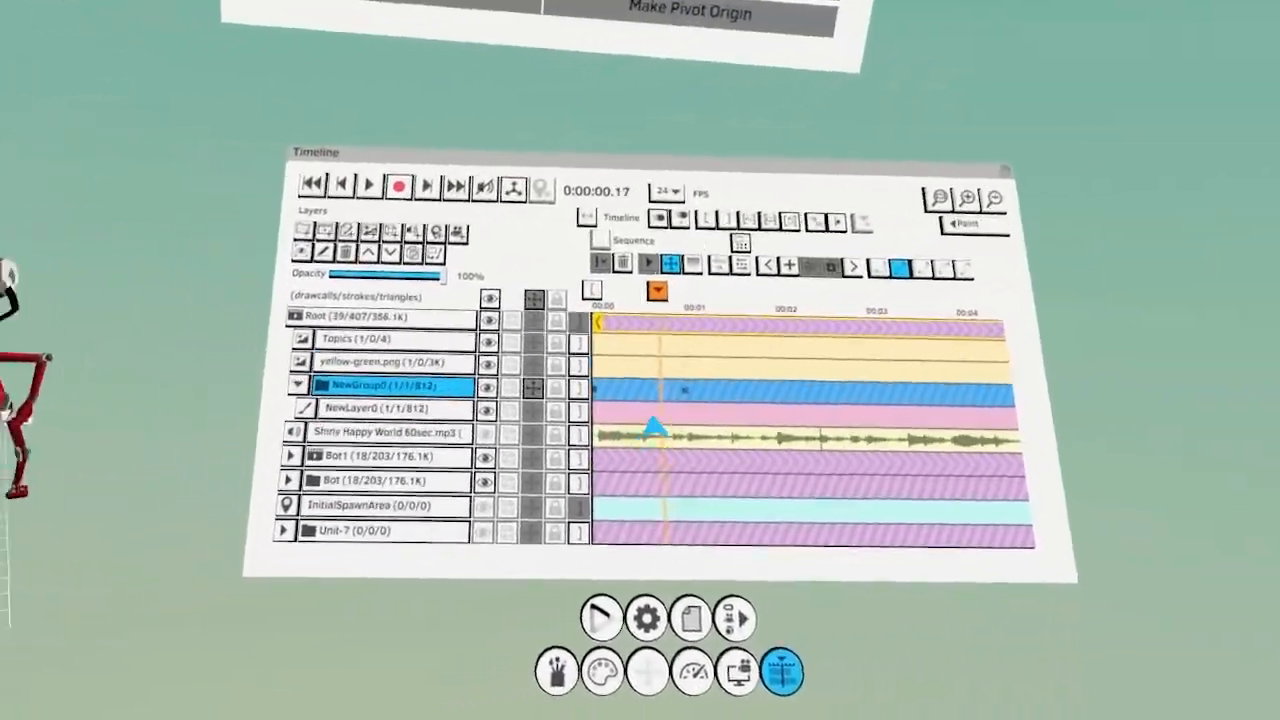
{"action": "left_click_drag", "start_coordinate": [655, 420], "coordinate": [836, 440]}
Key the ball raised around 0:00:00.11, repeat its keyframes up to about 0:00:01.20, and play it back
{"action": "left_click_drag", "start_coordinate": [678, 343], "coordinate": [640, 420]}
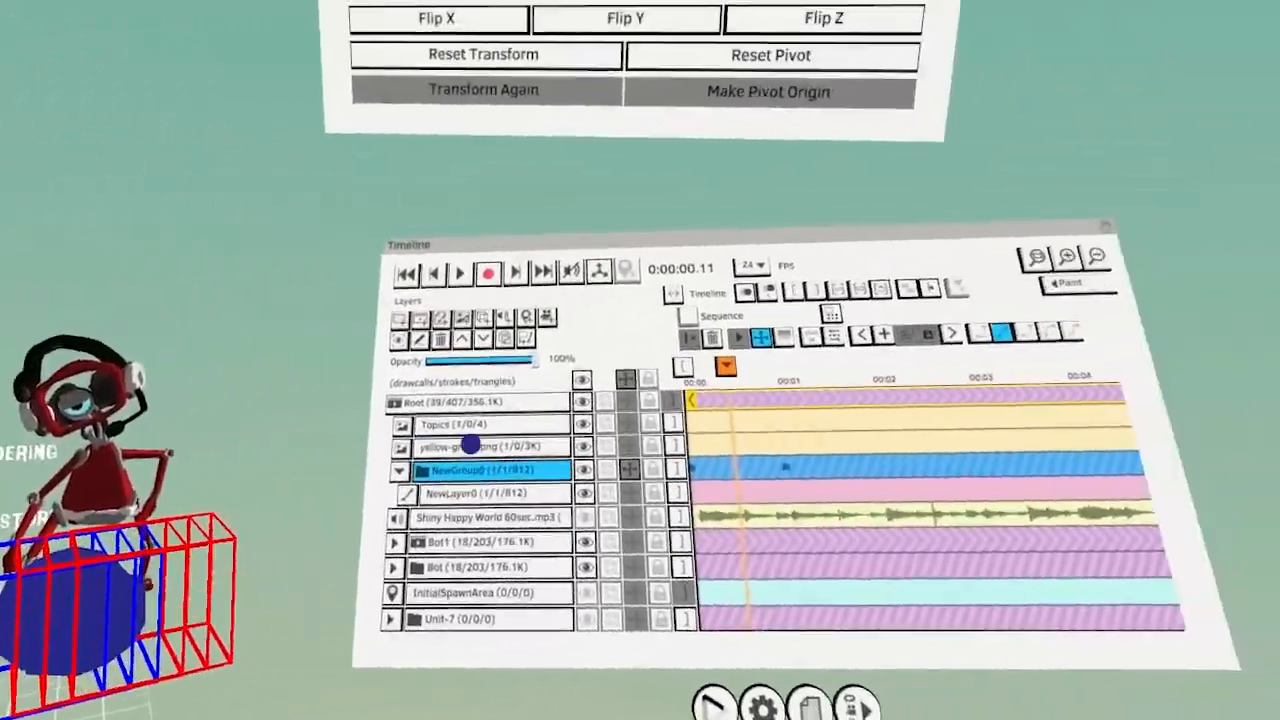
{"action": "key", "text": "space"}
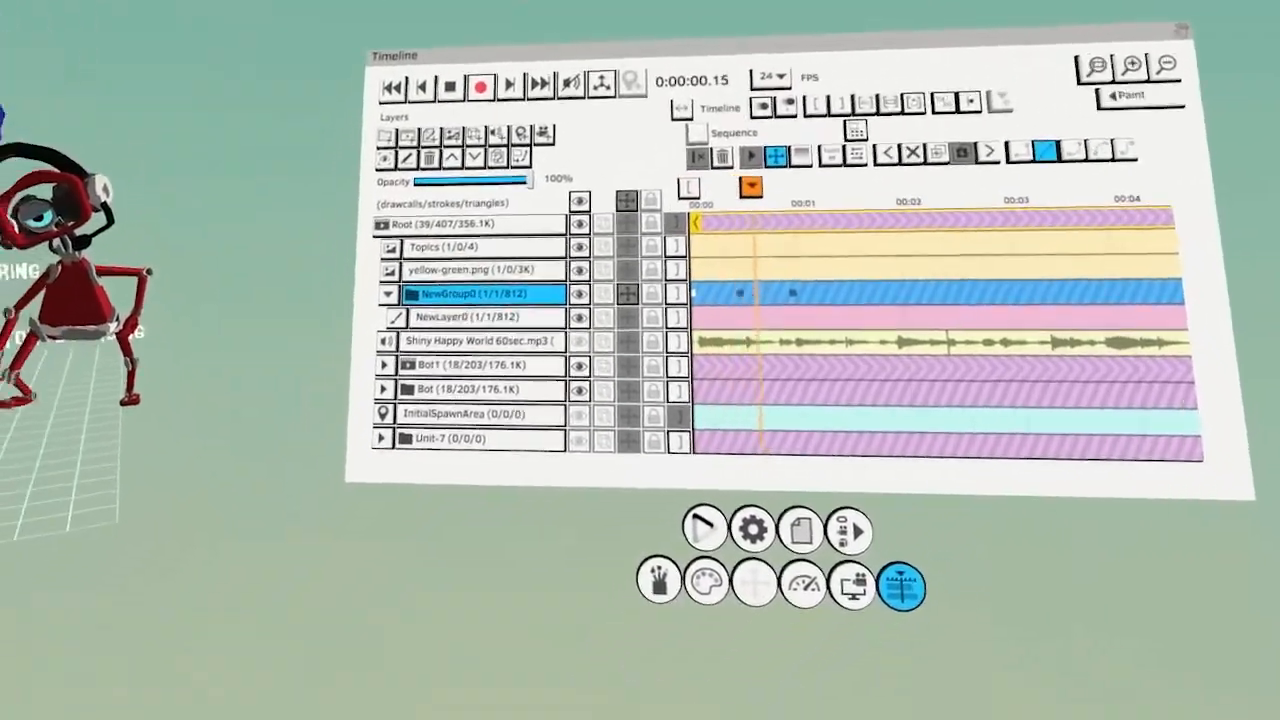
{"action": "key", "text": "space"}
{"action": "key", "text": "space"}
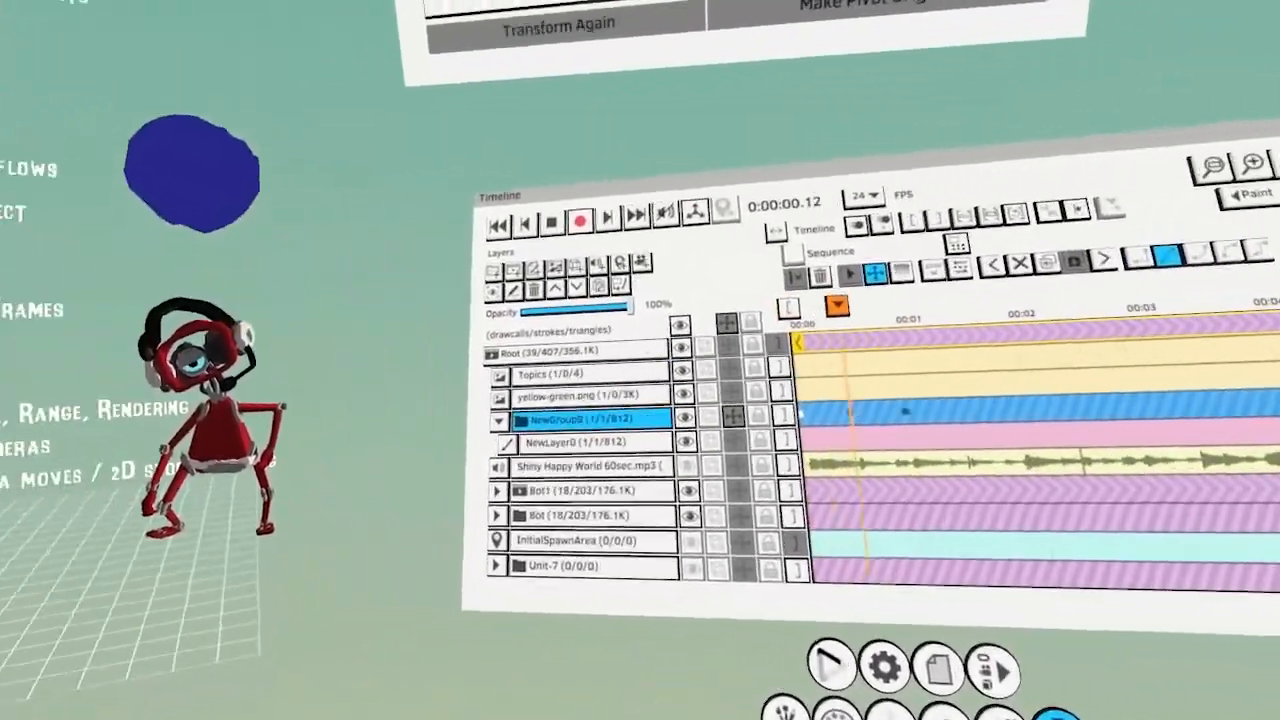
{"action": "key", "text": "space"}
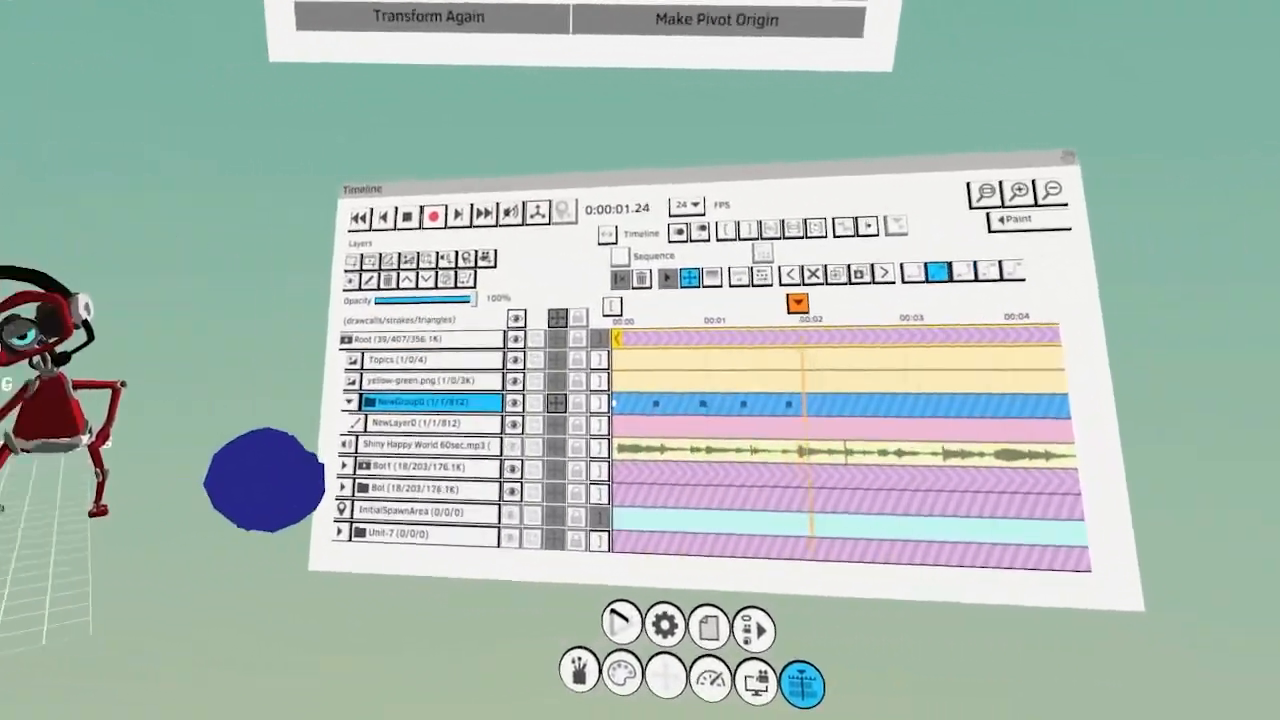
{"action": "key", "text": "space"}
Create a new sequence layer below yellow-green.png and move NewGroup0 into it
{"action": "left_click", "coordinate": [510, 420]}
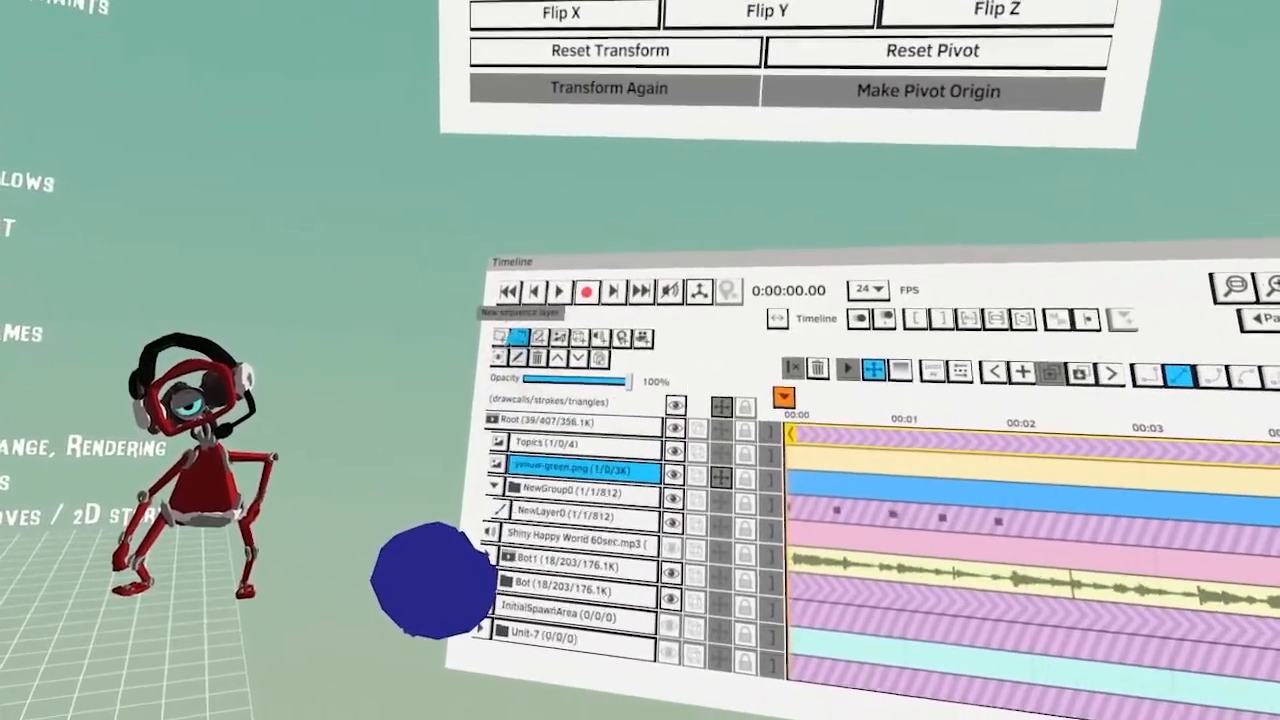
{"action": "left_click", "coordinate": [512, 311]}
{"action": "left_click", "coordinate": [571, 332]}
{"action": "left_click_drag", "start_coordinate": [510, 489], "coordinate": [488, 494]}
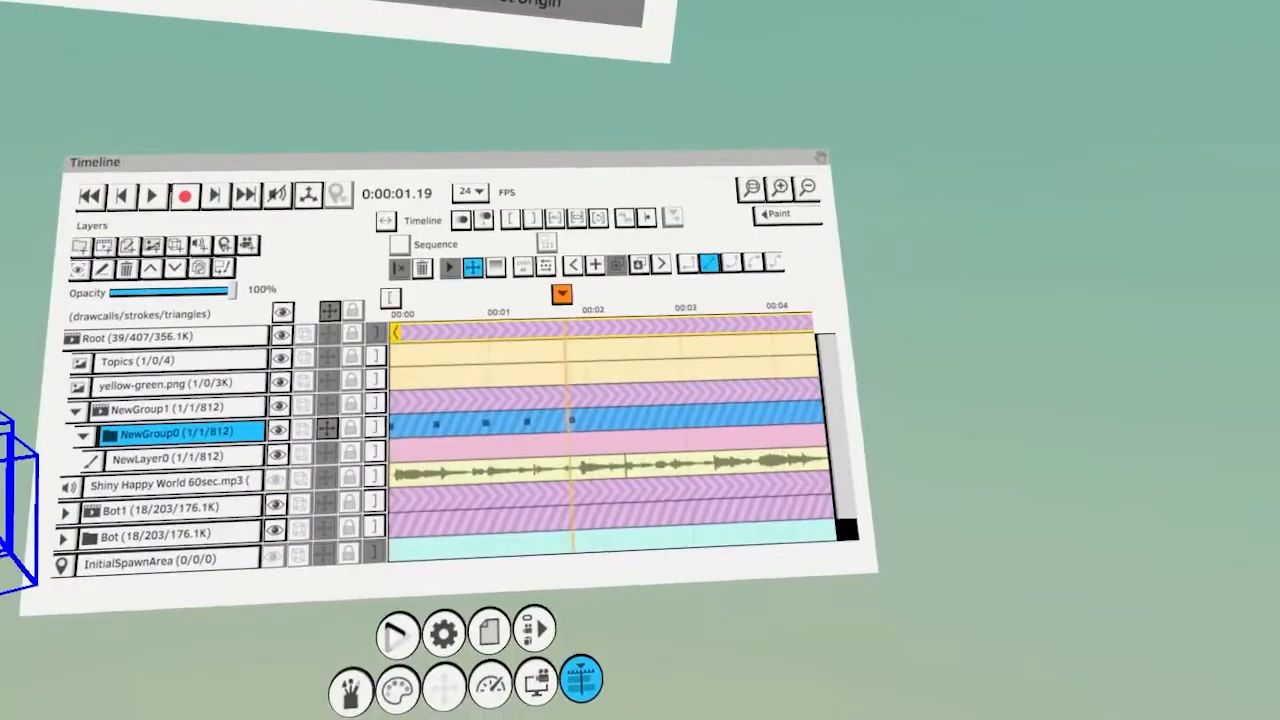
Trim the NewGroup1 sequence at the ball's last keyframe, 0:00:01.20, make it loop, and play from the start
{"action": "left_click", "coordinate": [572, 420]}
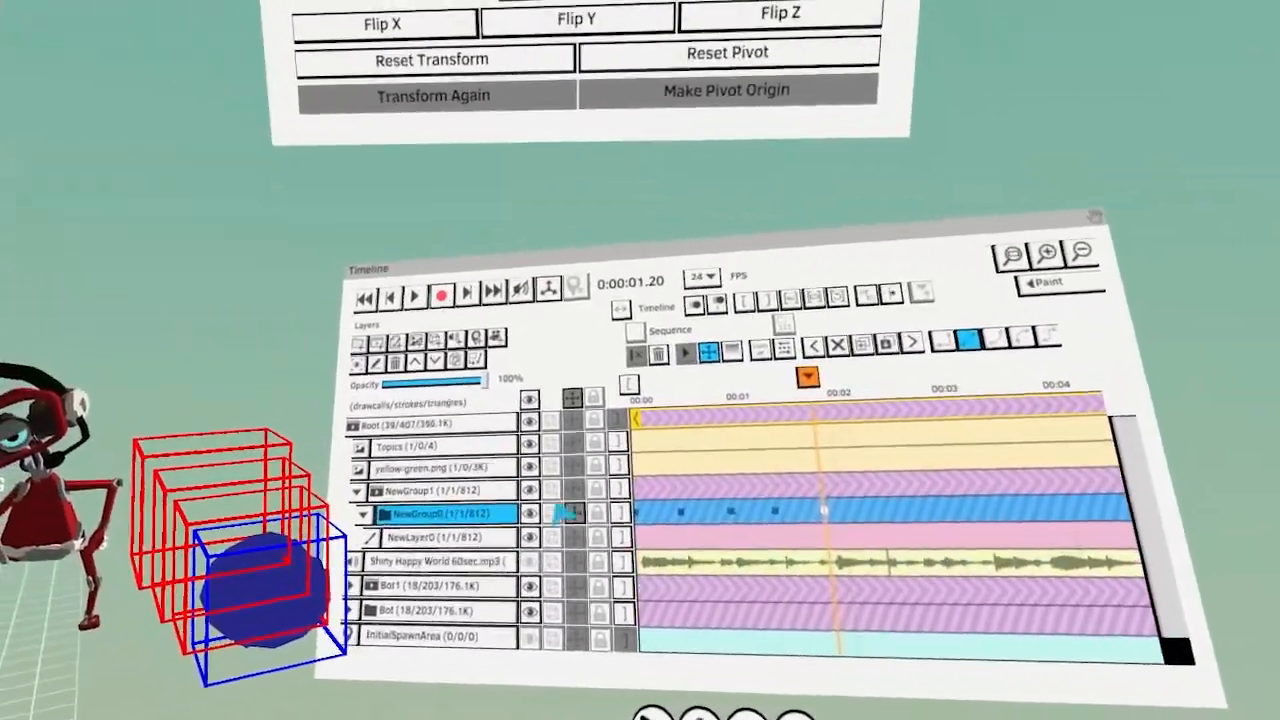
{"action": "left_click", "coordinate": [466, 491]}
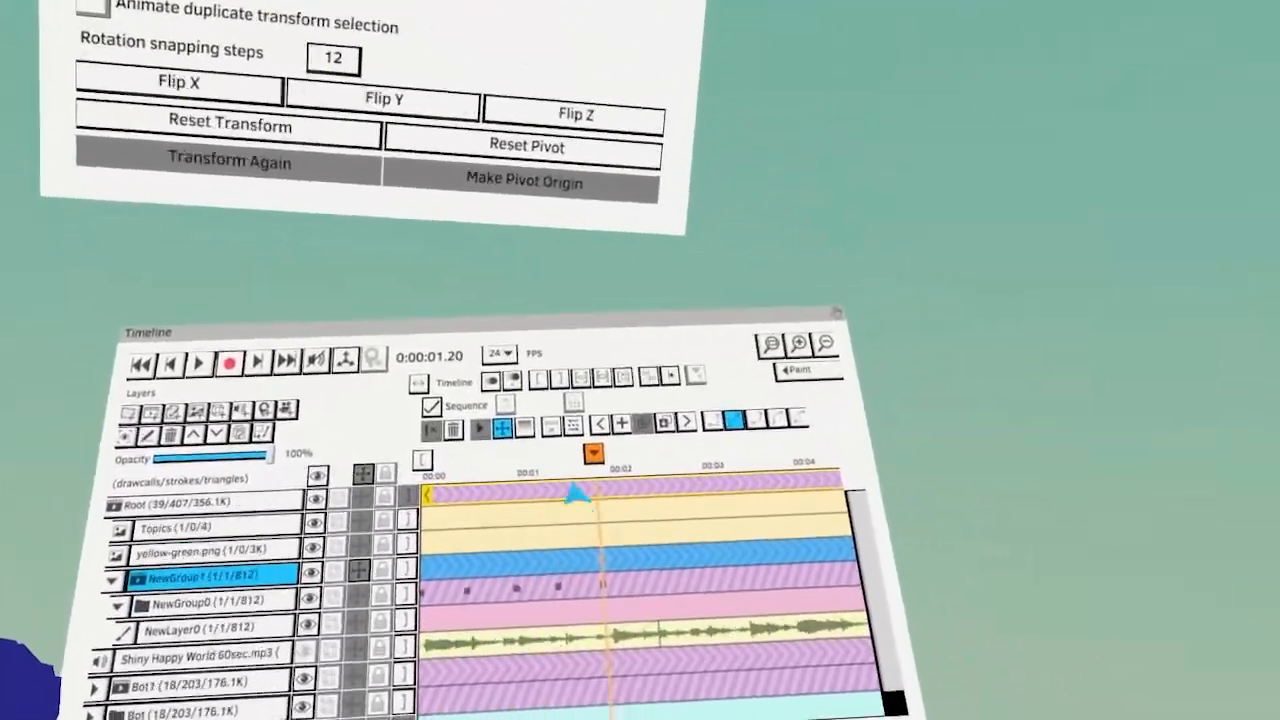
{"action": "left_click", "coordinate": [766, 300]}
{"action": "key", "text": "space"}
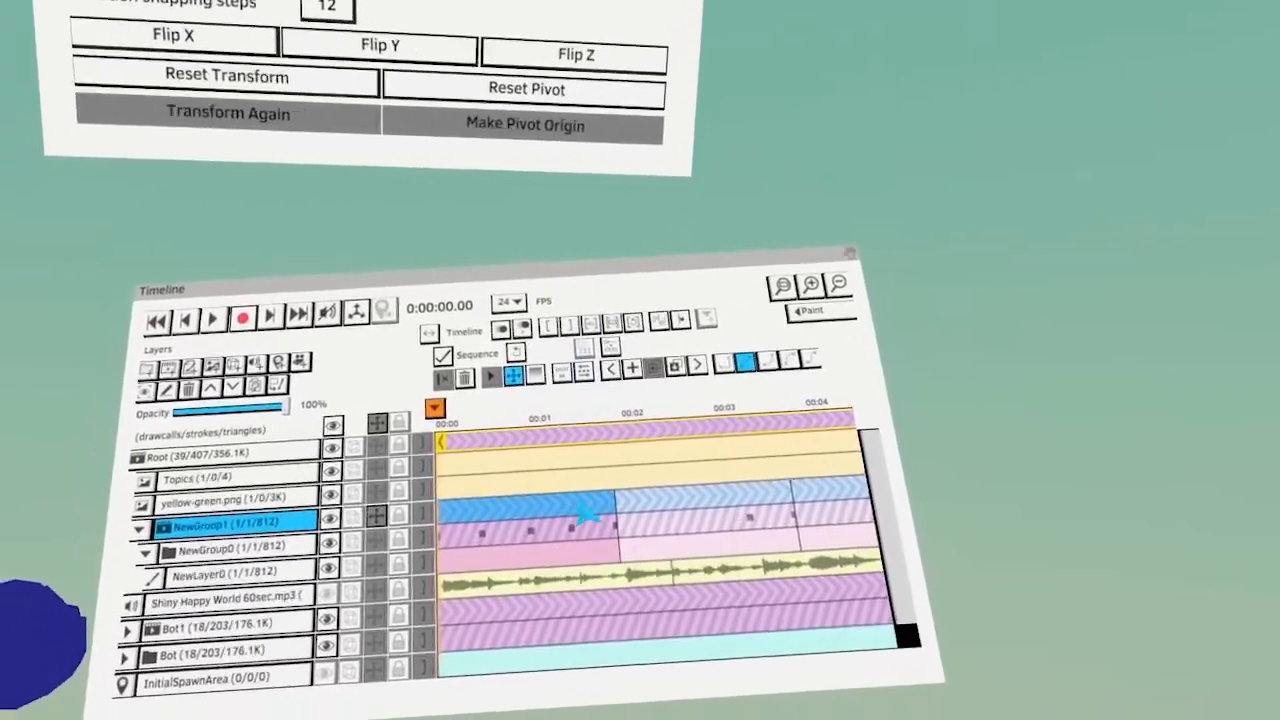
Scrub through NewGroup0's looped animation and select its middle keyframes
{"action": "left_click", "coordinate": [567, 544]}
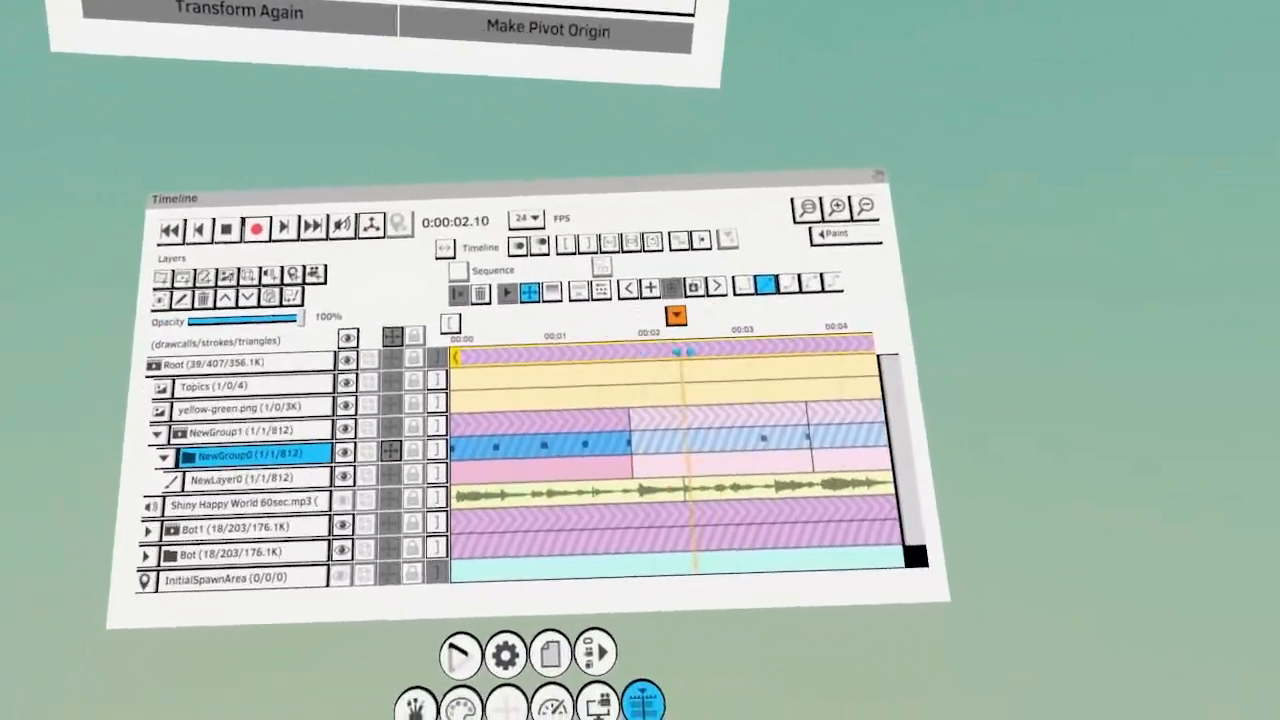
{"action": "left_click_drag", "start_coordinate": [683, 352], "coordinate": [627, 383]}
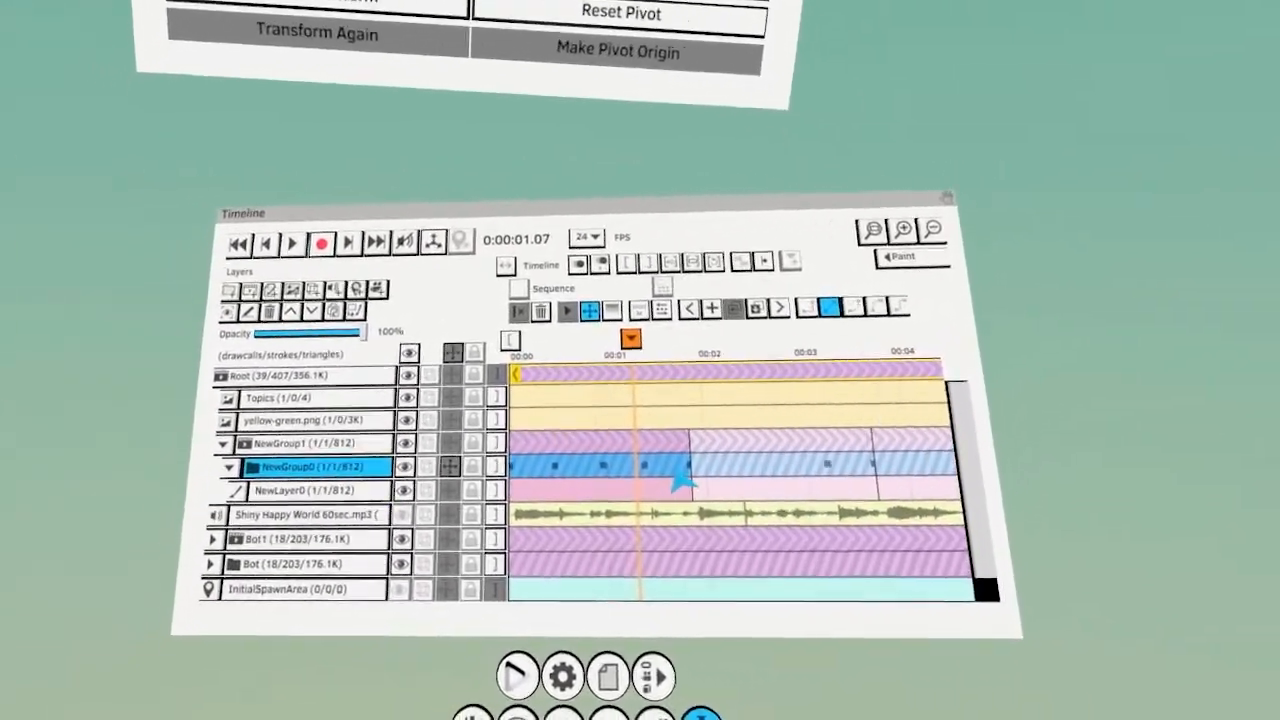
{"action": "left_click", "coordinate": [661, 467]}
{"action": "left_click_drag", "start_coordinate": [662, 472], "coordinate": [550, 470]}
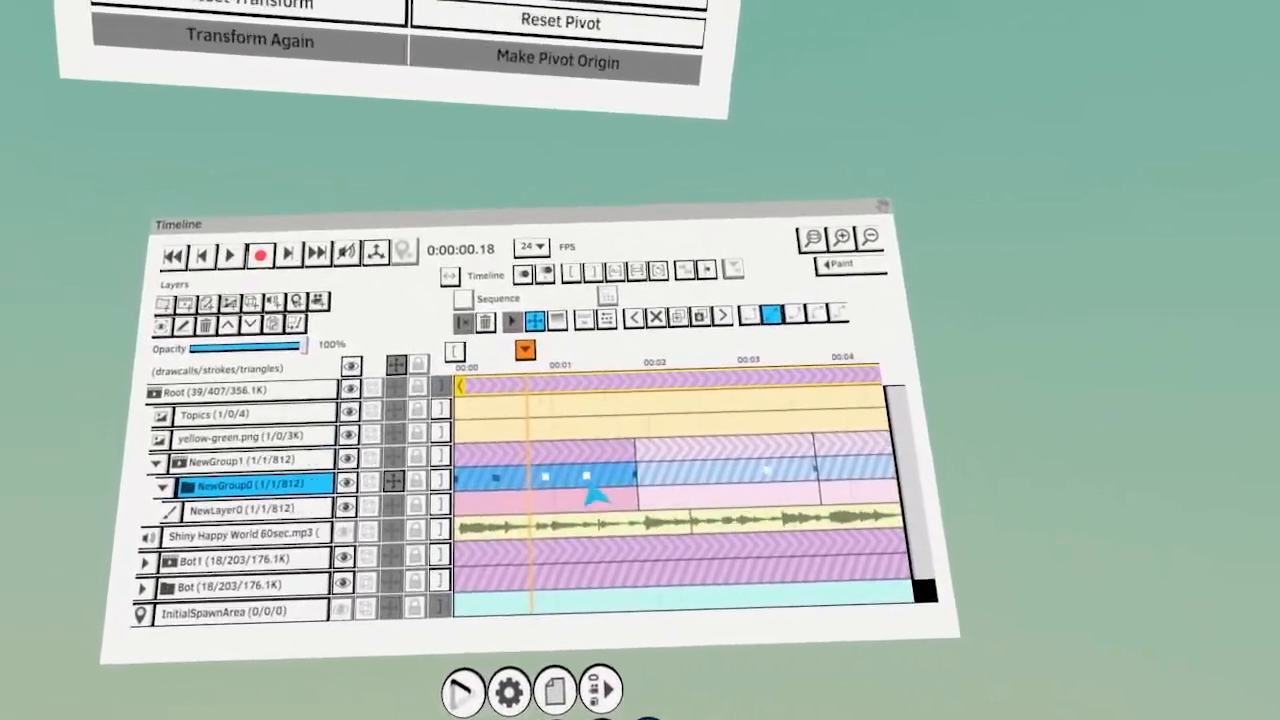
{"action": "left_click", "coordinate": [602, 485]}
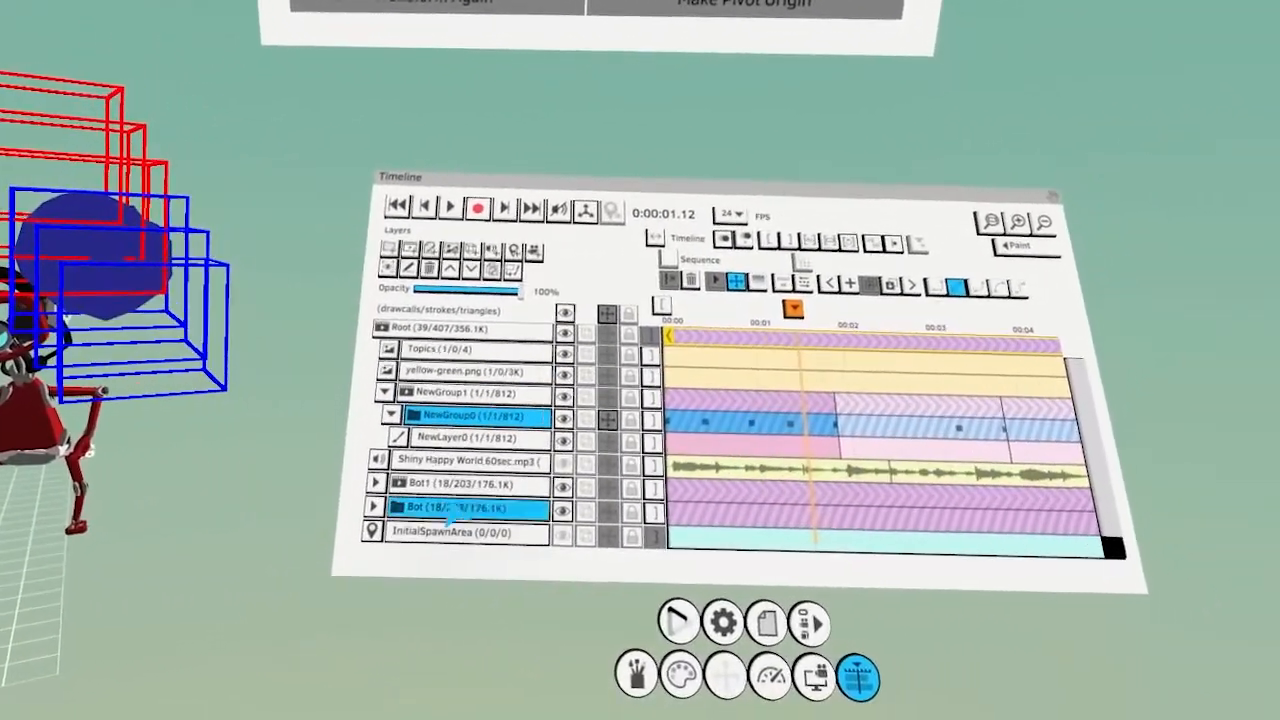
Expand the Bot1 sequence and select its own paint layer above the Torso group
{"action": "left_click", "coordinate": [388, 510]}
{"action": "scroll", "coordinate": [510, 520], "scroll_direction": "down", "scroll_amount": 3}
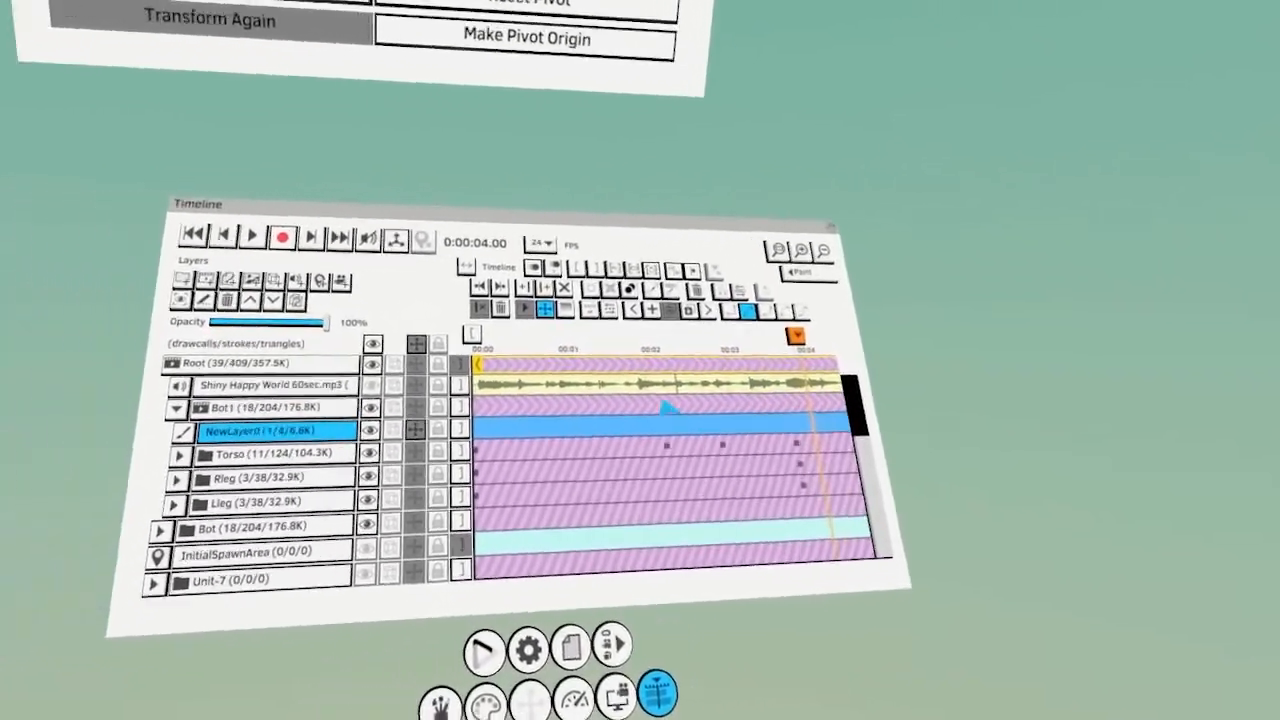
Select the NewGroup0 folder inside NewGroup1 and examine its transform keys by stepping through them on the timeline
{"action": "left_click", "coordinate": [782, 404]}
{"action": "left_click", "coordinate": [808, 400]}
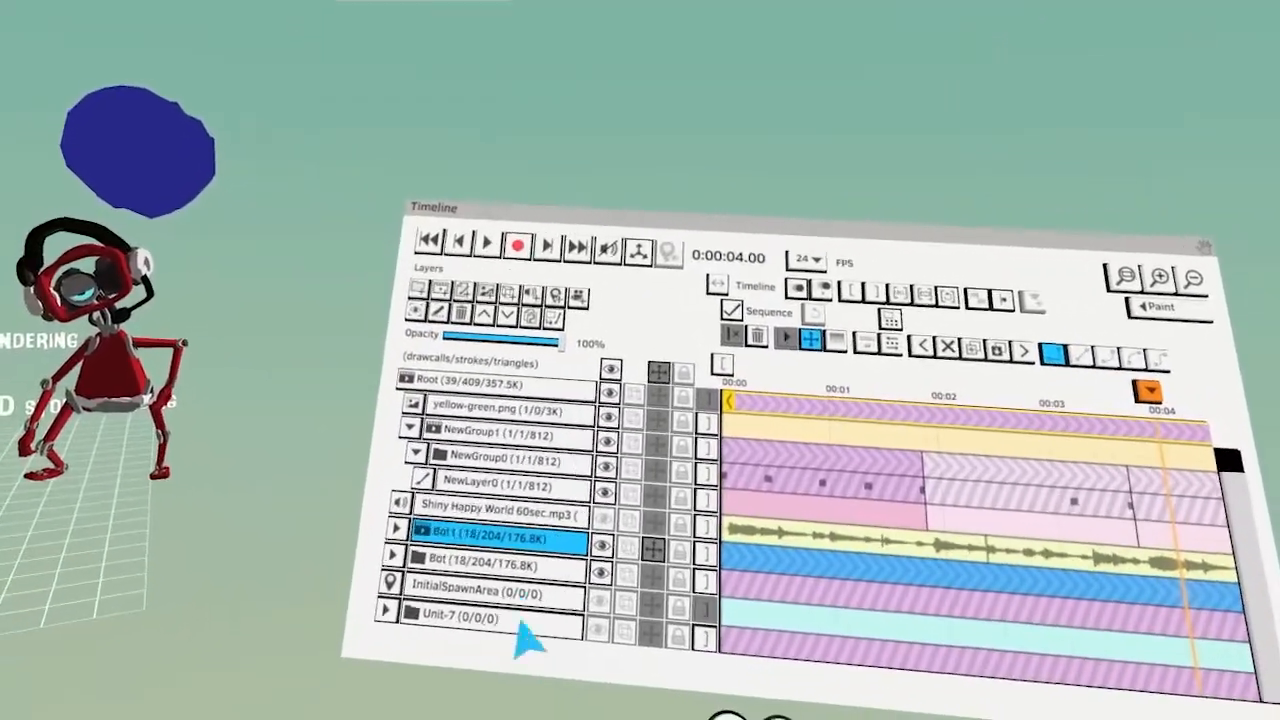
{"action": "left_click", "coordinate": [460, 432]}
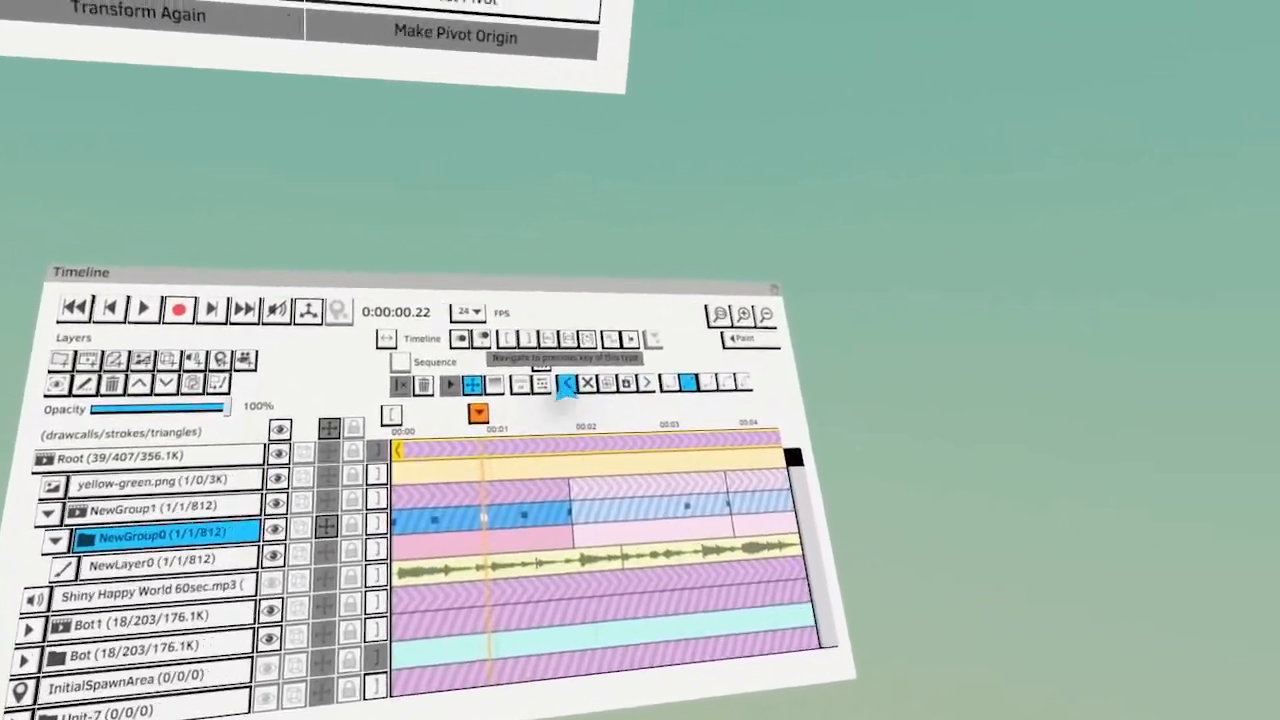
{"action": "left_click", "coordinate": [646, 382]}
{"action": "left_click", "coordinate": [646, 382]}
{"action": "left_click", "coordinate": [567, 383]}
{"action": "left_click", "coordinate": [567, 383]}
{"action": "left_click", "coordinate": [567, 383]}
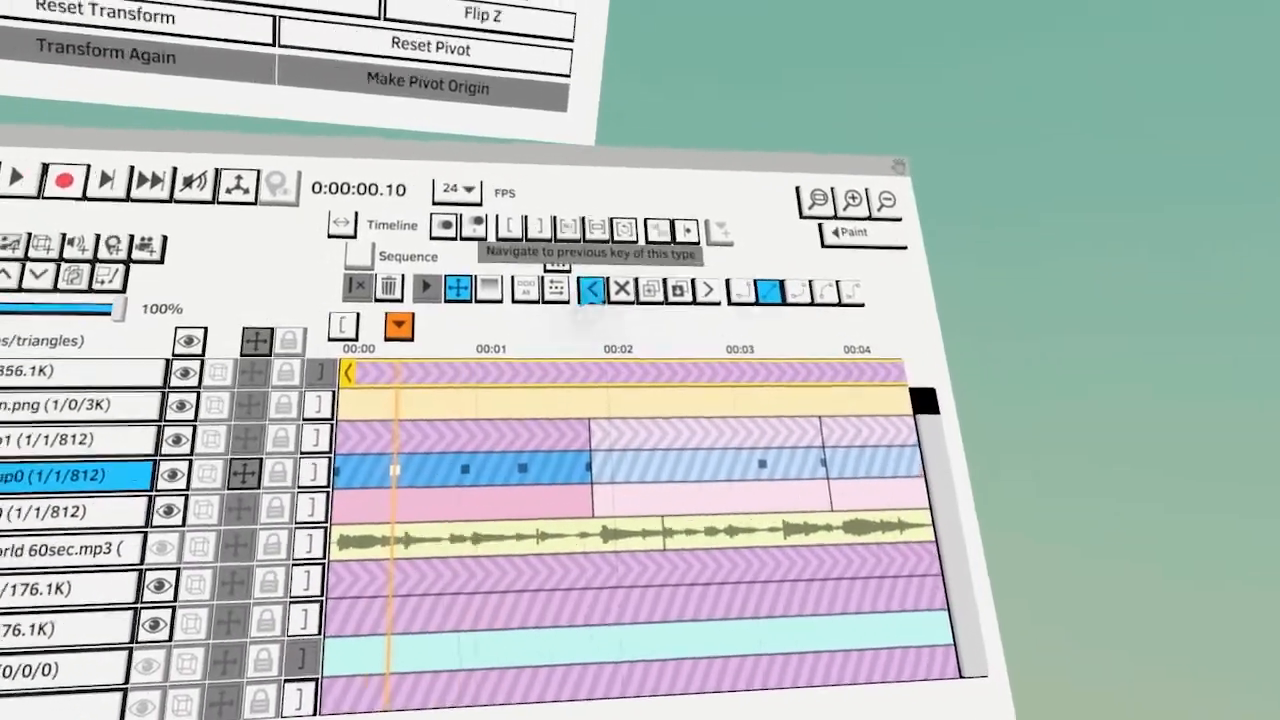
{"action": "left_click", "coordinate": [651, 314]}
{"action": "left_click", "coordinate": [651, 314]}
{"action": "left_click", "coordinate": [380, 498]}
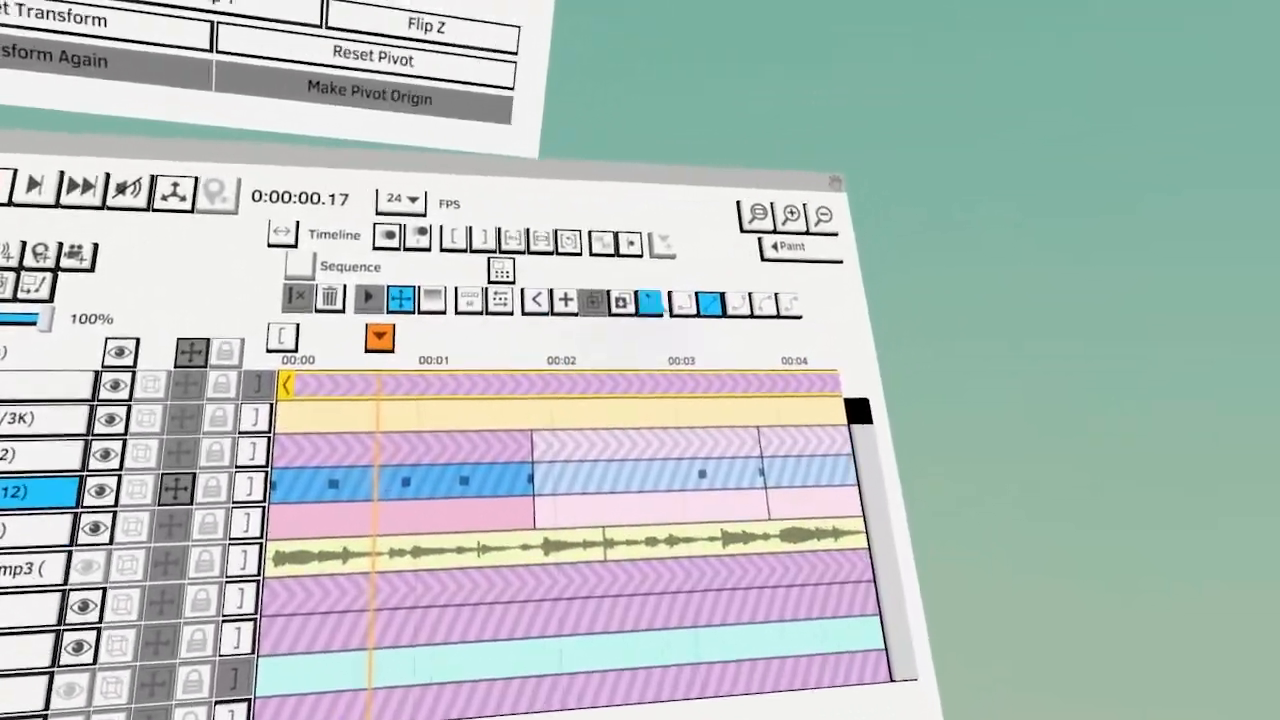
{"action": "left_click", "coordinate": [651, 314]}
{"action": "left_click", "coordinate": [651, 314]}
{"action": "left_click", "coordinate": [587, 282]}
{"action": "left_click", "coordinate": [587, 282]}
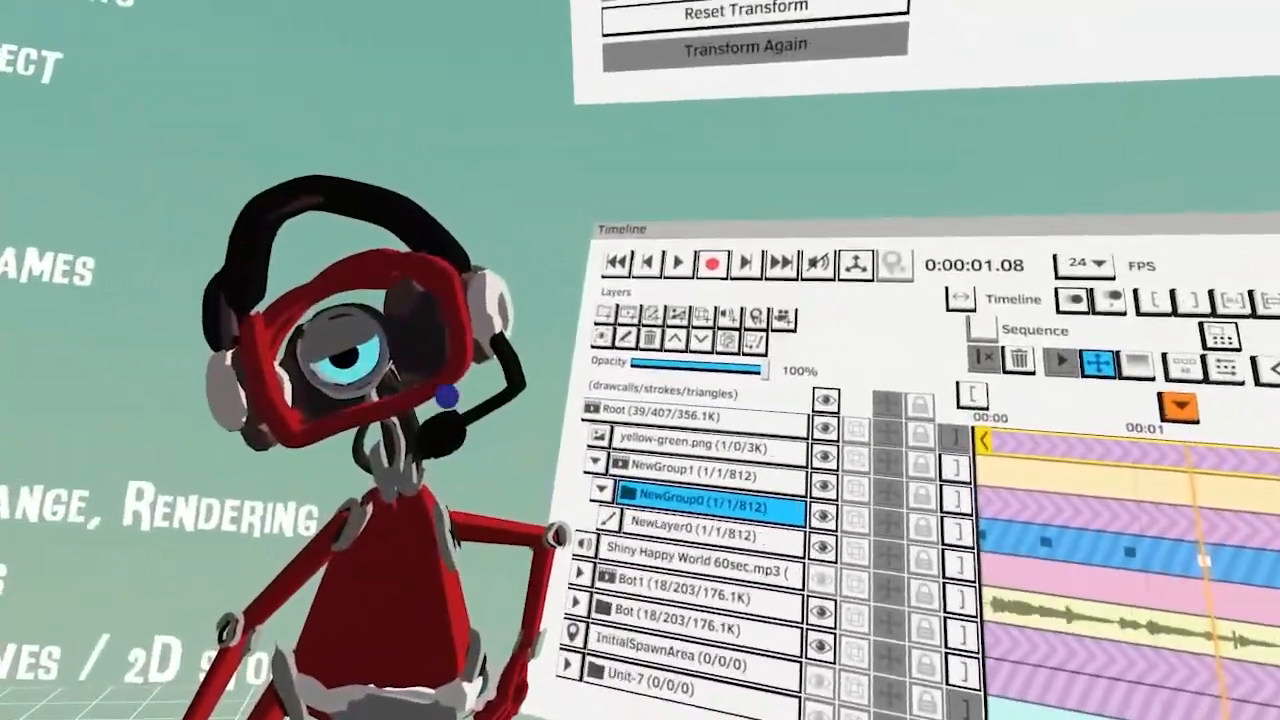
Select the robot's Head group and disable Translate in the free transform constraints
{"action": "left_click", "coordinate": [449, 372]}
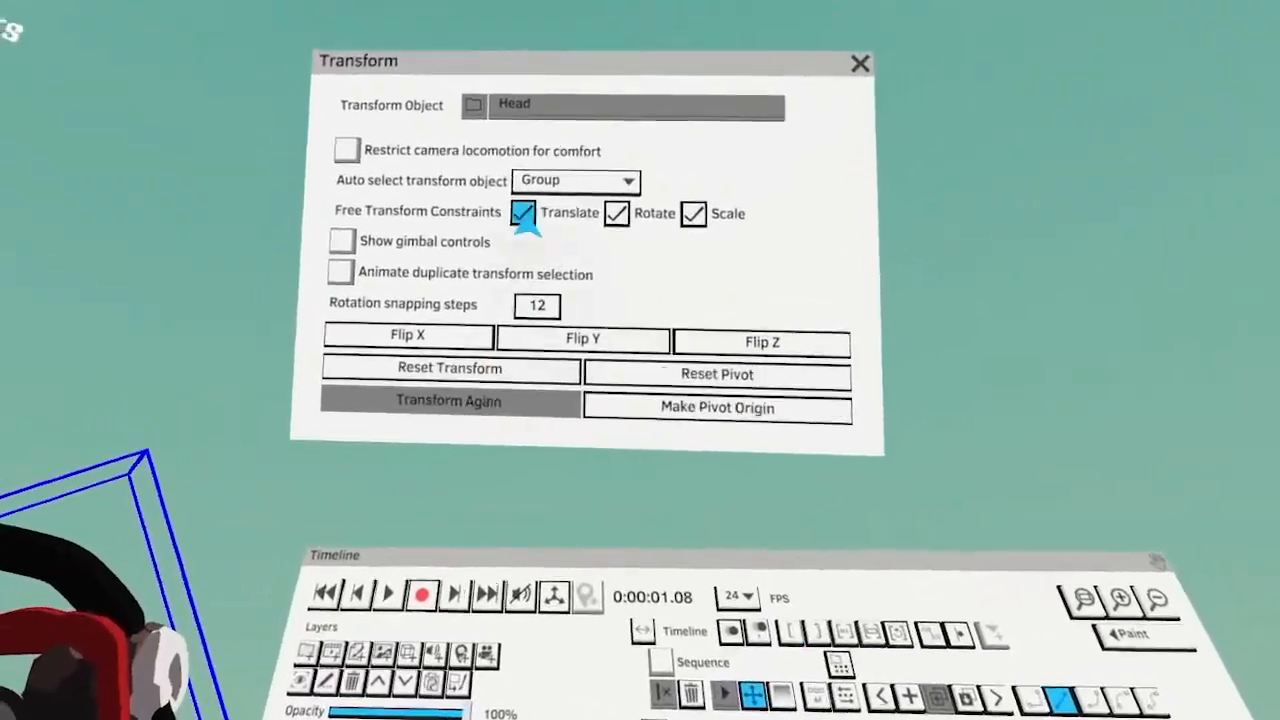
{"action": "left_click", "coordinate": [518, 158]}
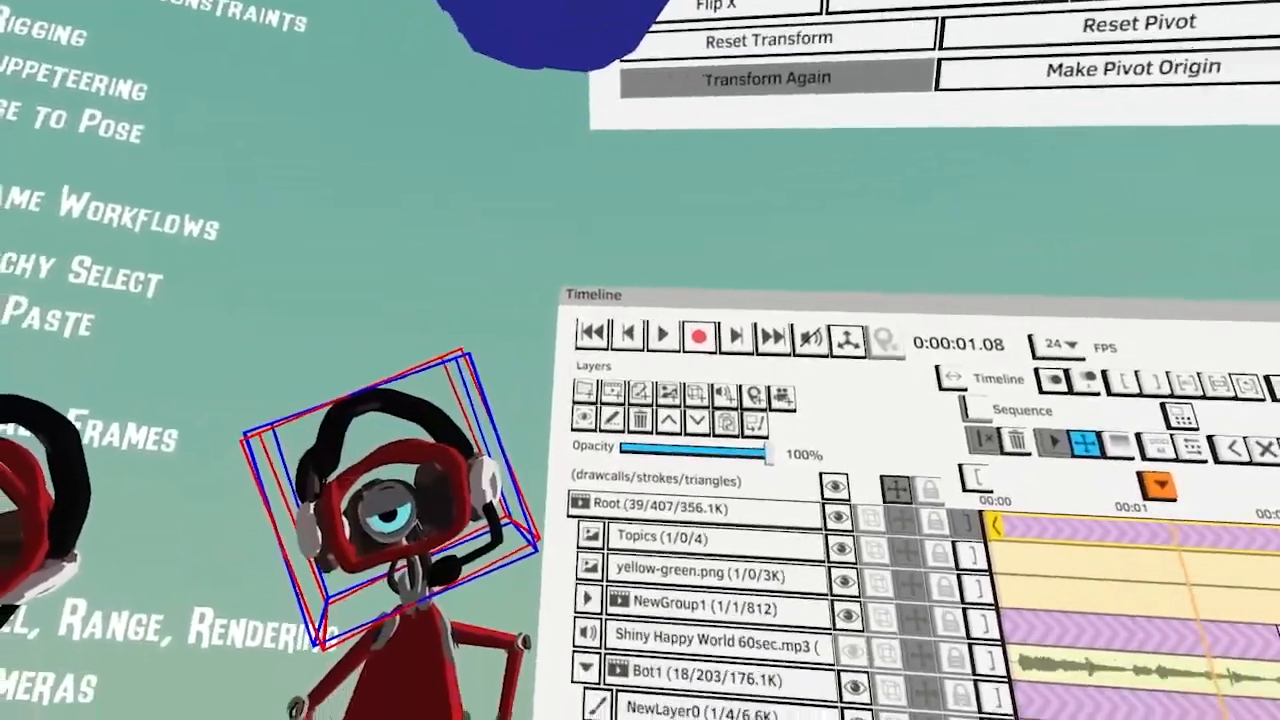
Add a paint layer inside the Head group and paint a long blue line with a ball at its end, rising from the head
{"action": "scroll", "coordinate": [522, 648], "scroll_direction": "down", "scroll_amount": 3}
{"action": "scroll", "coordinate": [524, 650], "scroll_direction": "down", "scroll_amount": 5}
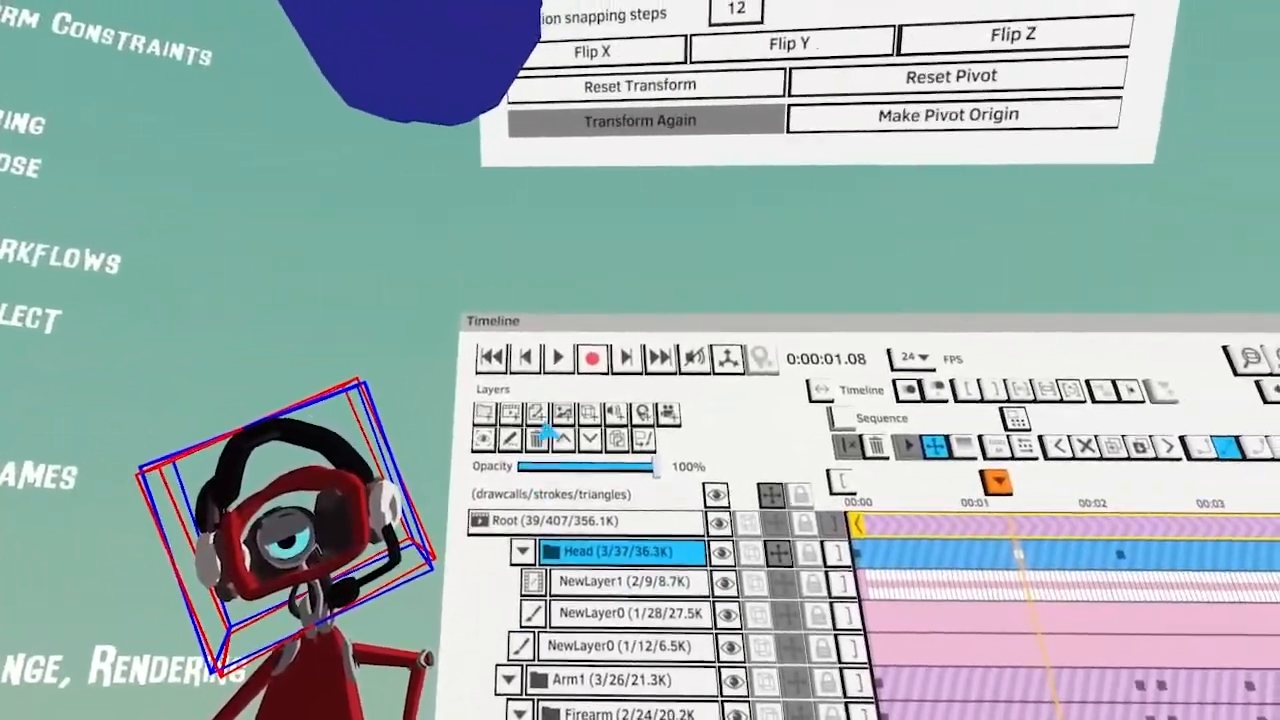
{"action": "left_click", "coordinate": [457, 248]}
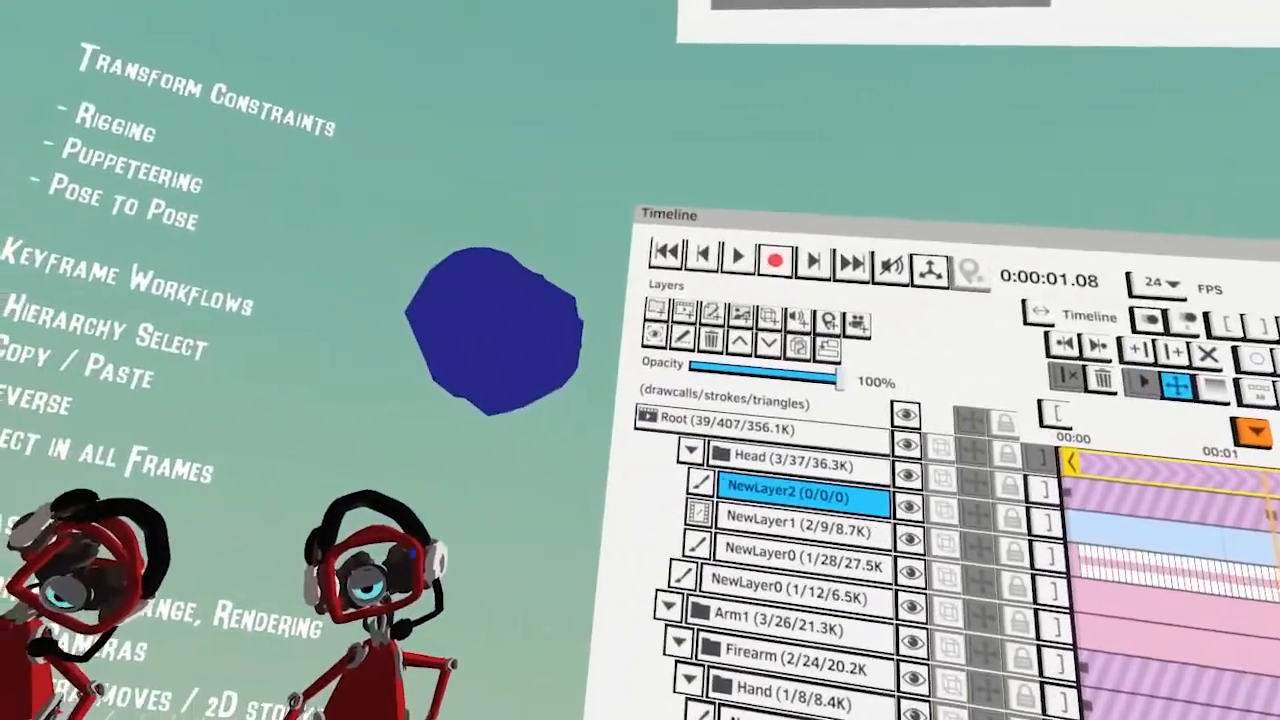
{"action": "left_click_drag", "start_coordinate": [424, 716], "coordinate": [486, 192]}
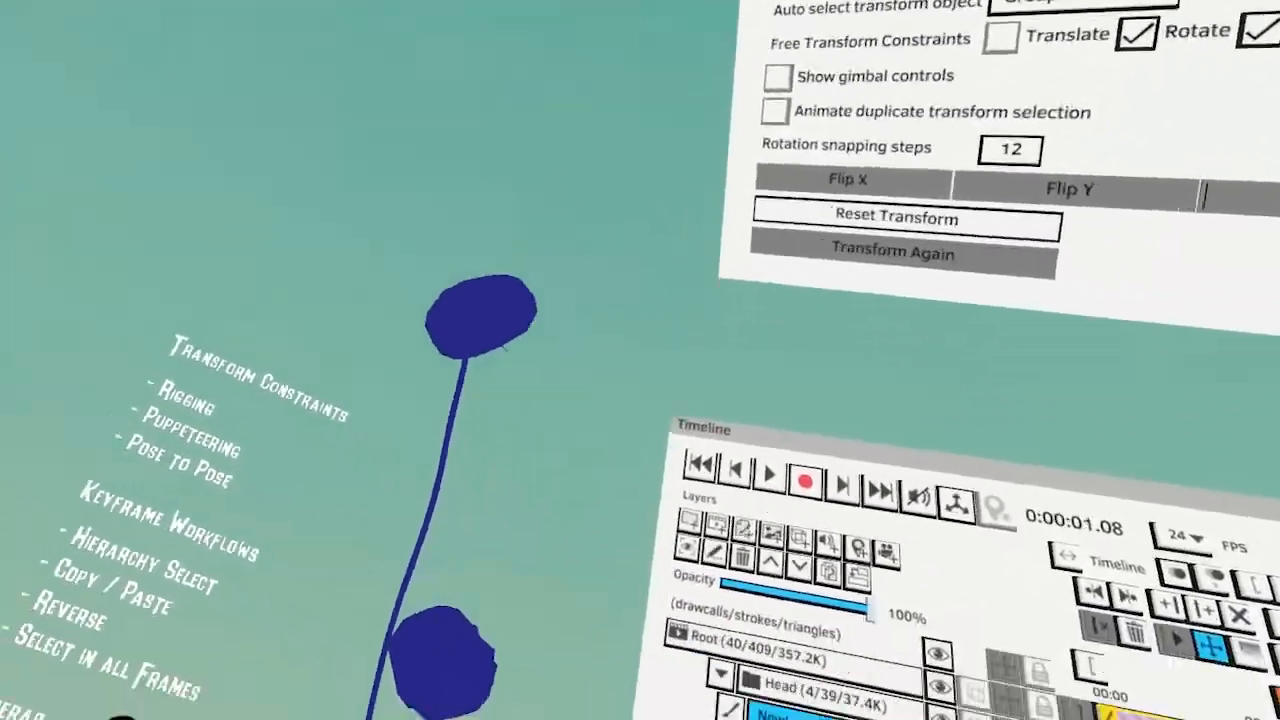
Rotate the Head group by its painted handle and replace the handle's curved line with a straight one
{"action": "left_click", "coordinate": [823, 695]}
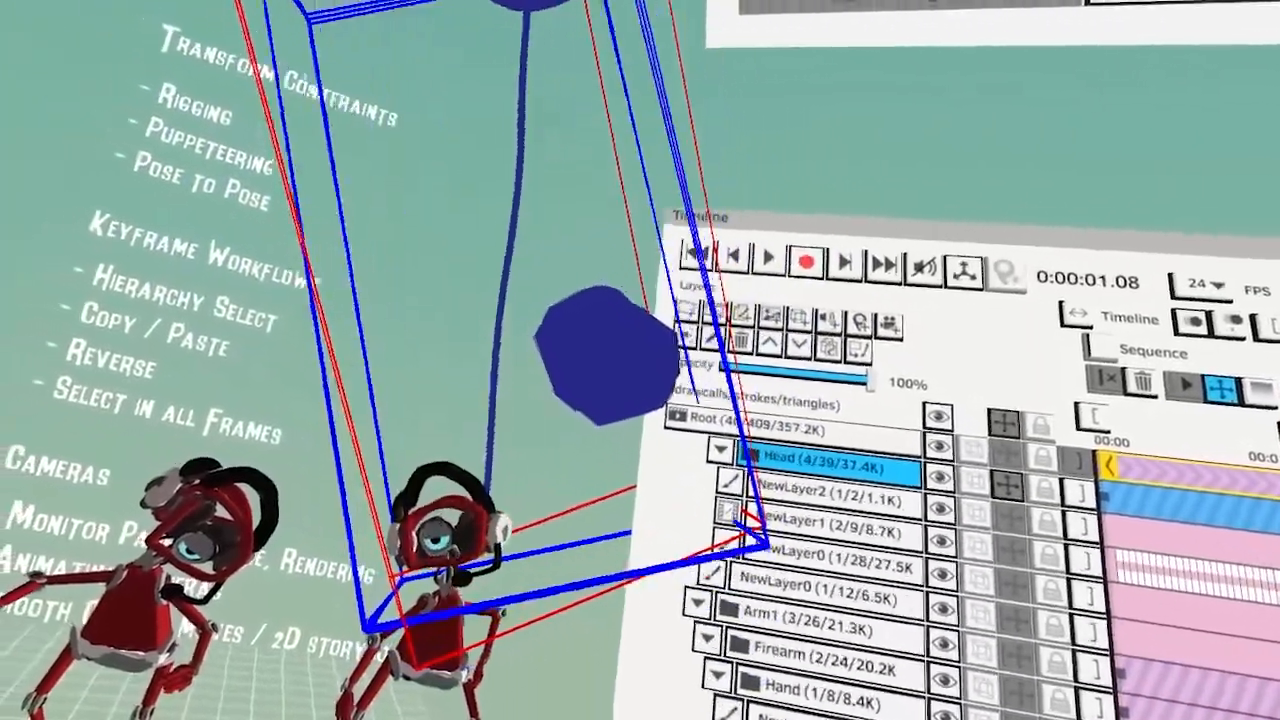
{"action": "left_click_drag", "start_coordinate": [530, 3], "coordinate": [574, 157]}
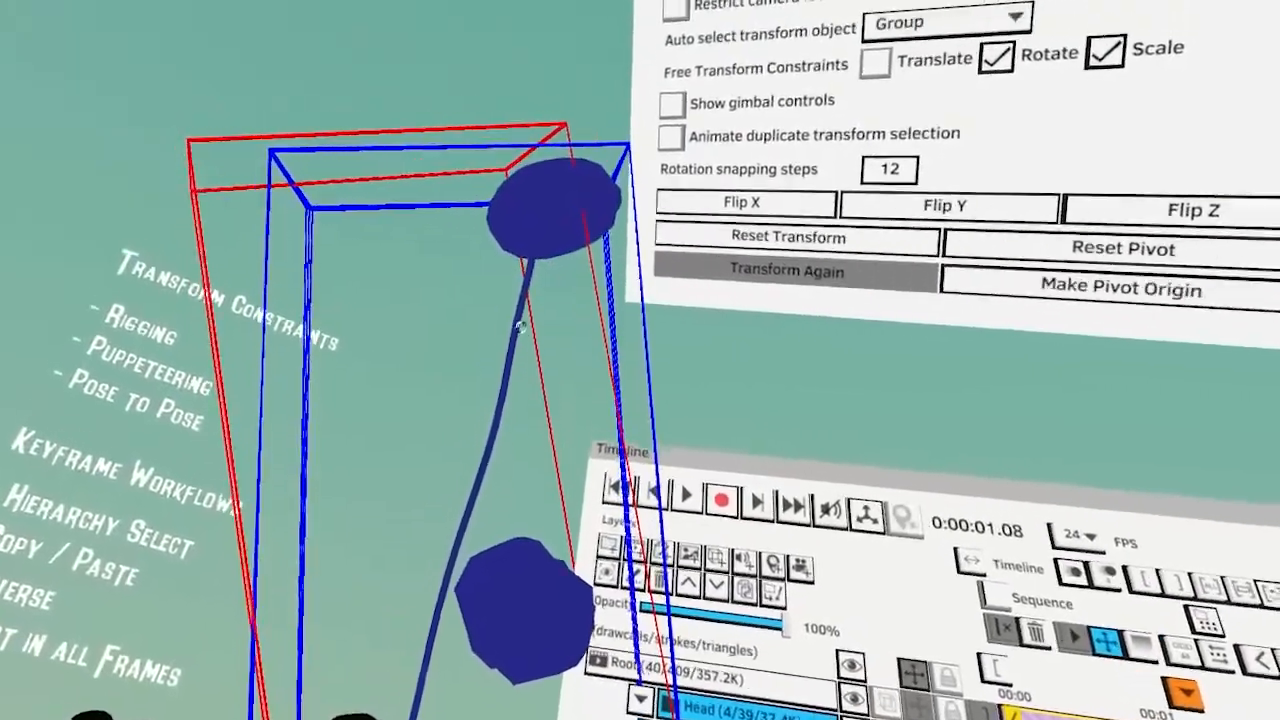
{"action": "left_click", "coordinate": [470, 300]}
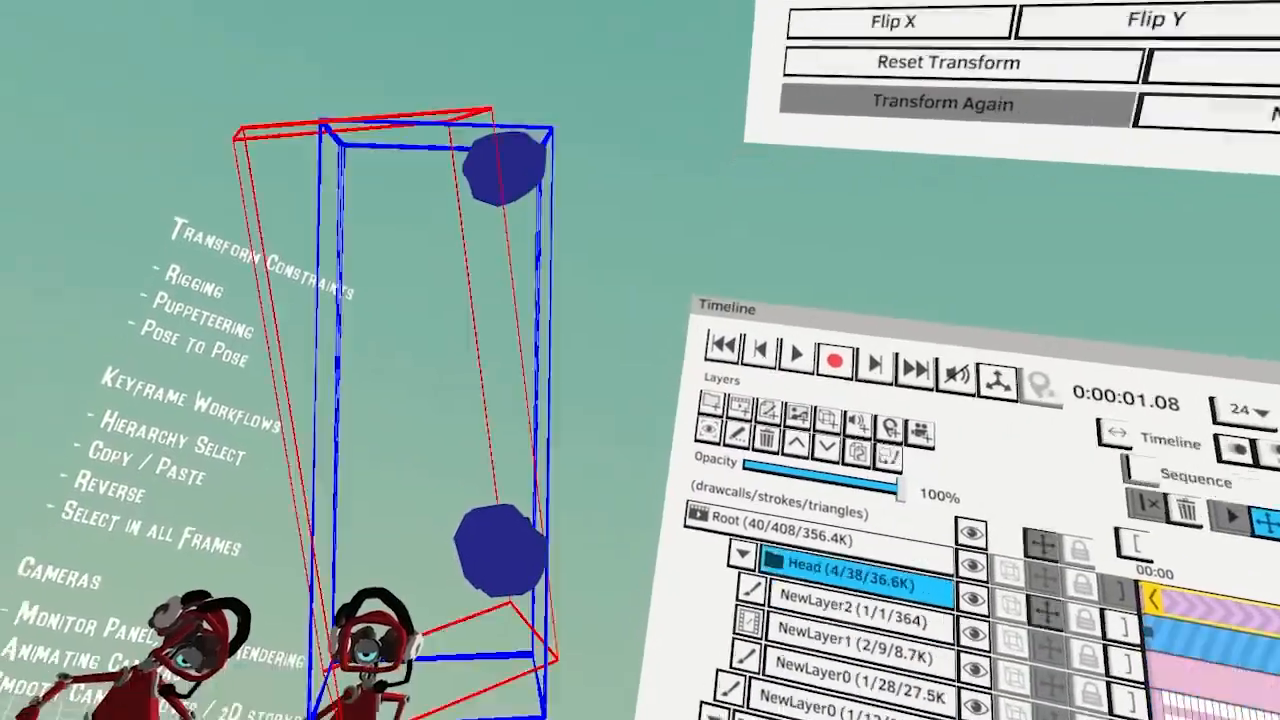
{"action": "left_click_drag", "start_coordinate": [503, 168], "coordinate": [614, 434]}
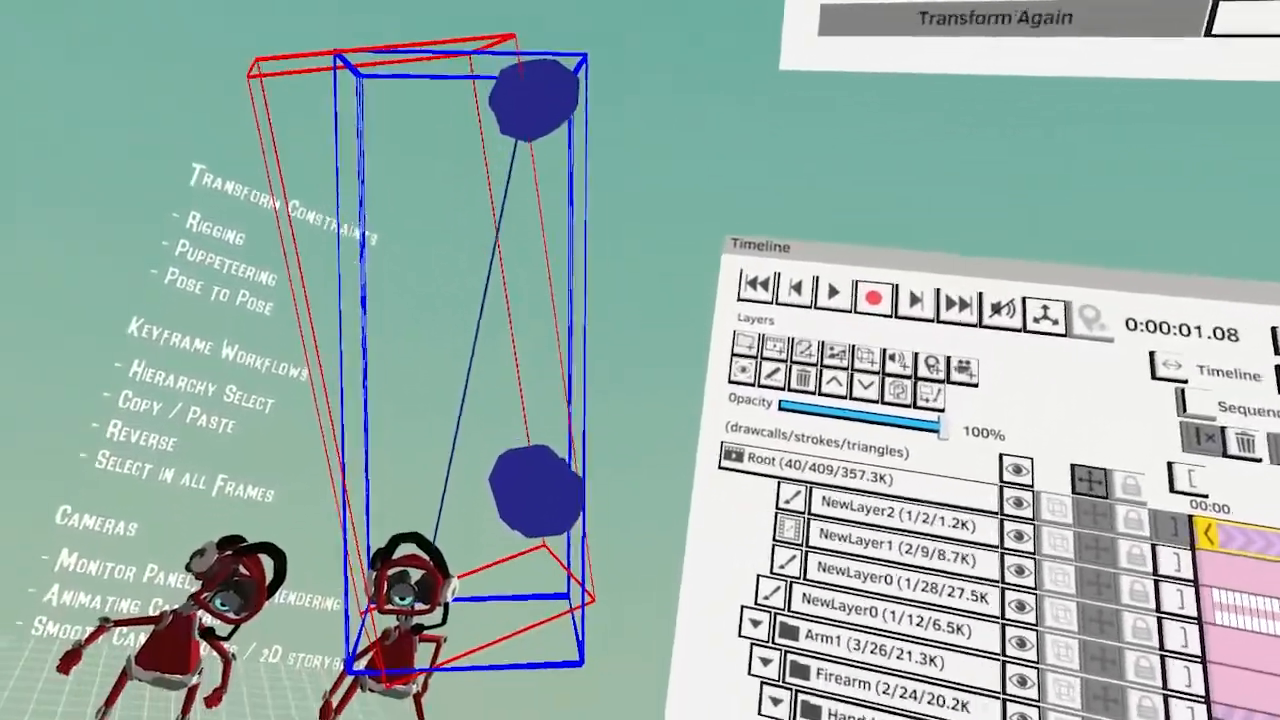
Allow Translate in the transform constraints and reposition the NewLayer2 handle so it extends sideways from the head
{"action": "left_click_drag", "start_coordinate": [528, 105], "coordinate": [540, 134]}
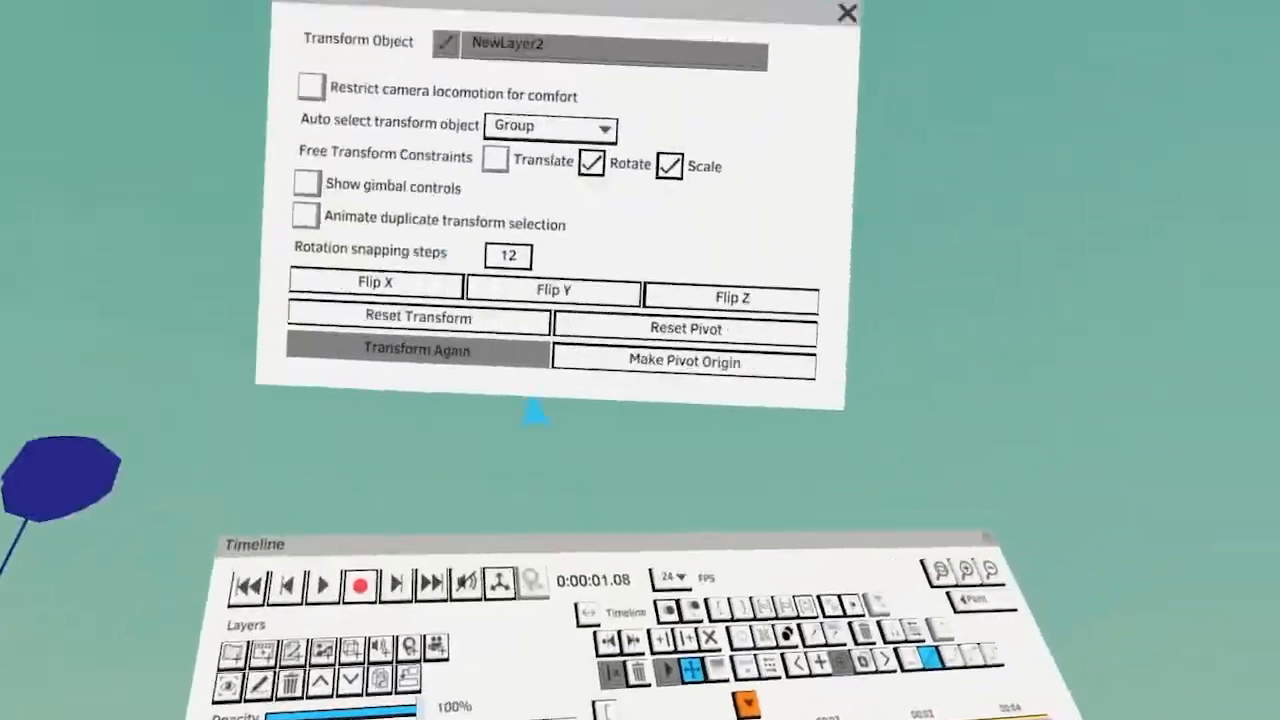
{"action": "left_click", "coordinate": [494, 163]}
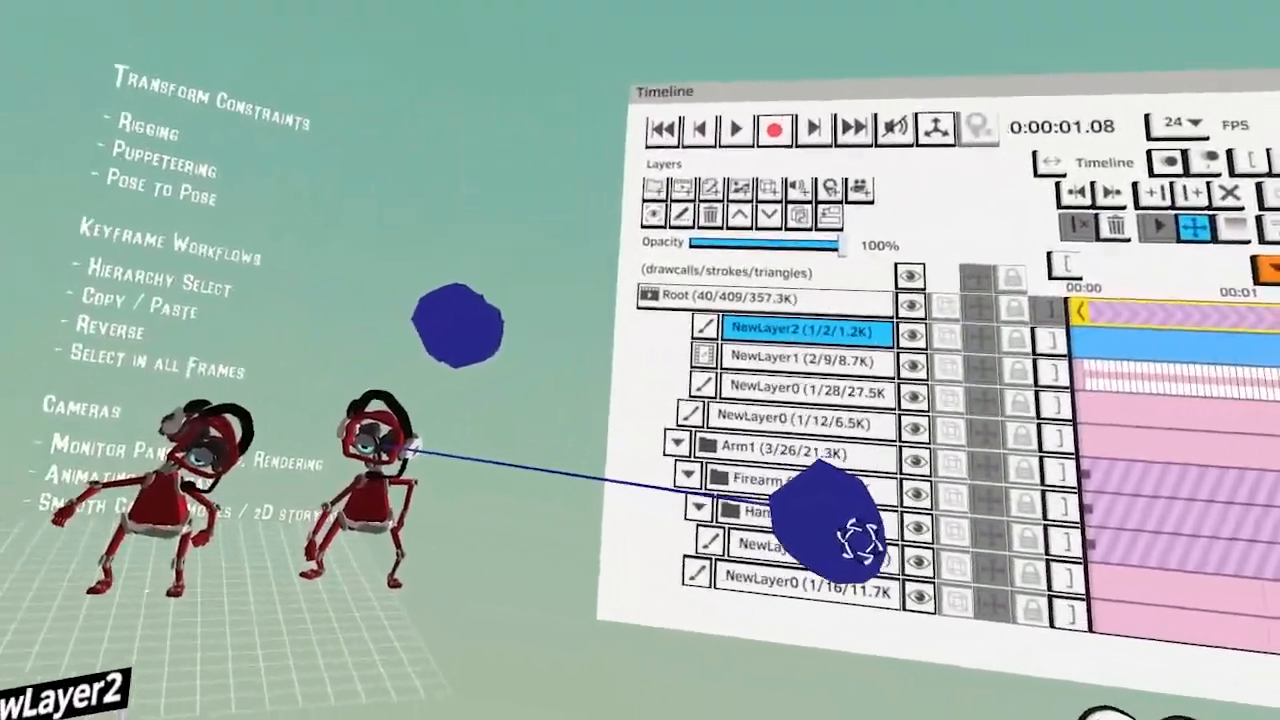
{"action": "left_click", "coordinate": [643, 508]}
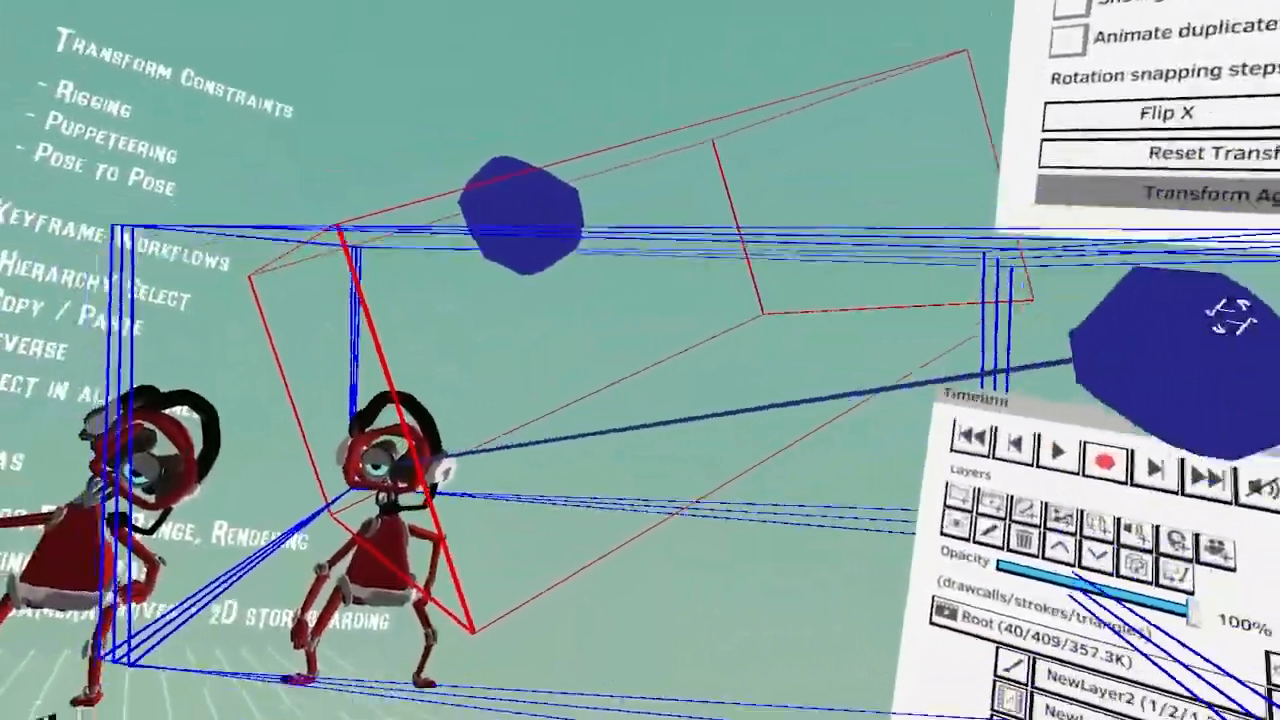
Delete the NewLayer2 handle layer from the Head group
{"action": "scroll", "coordinate": [557, 606], "scroll_direction": "up", "scroll_amount": 4}
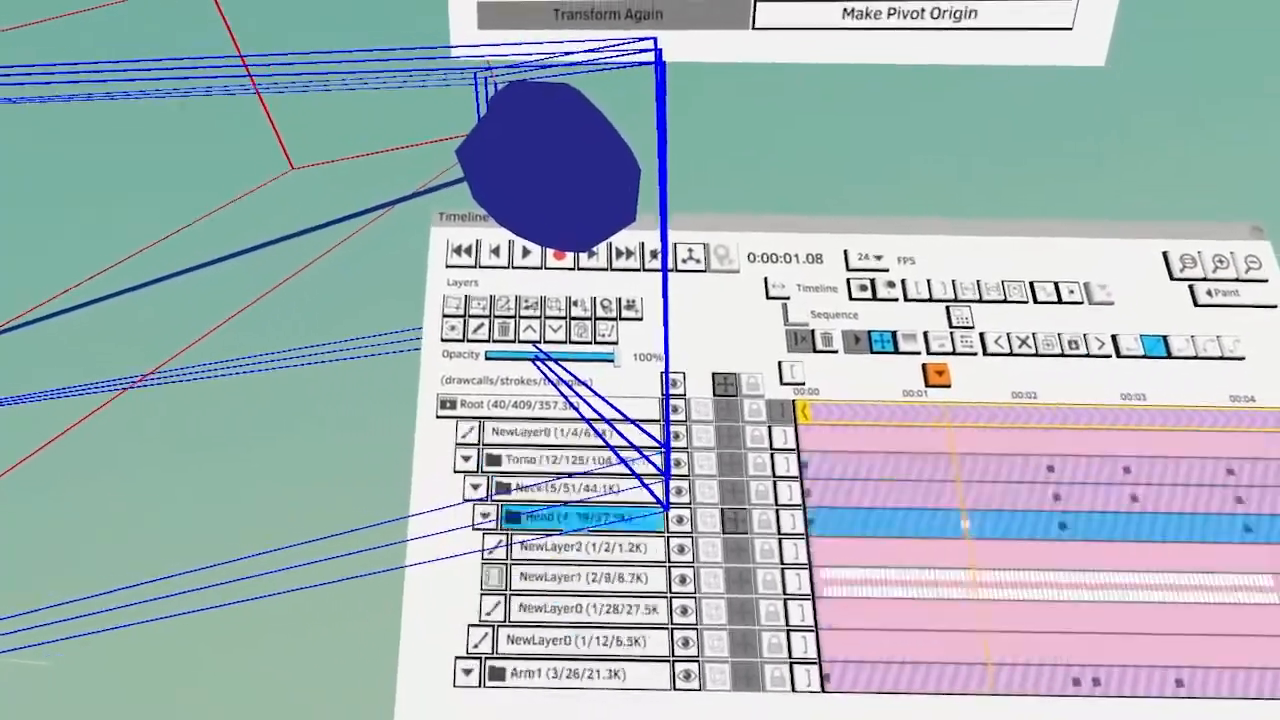
{"action": "scroll", "coordinate": [566, 623], "scroll_direction": "up", "scroll_amount": 3}
{"action": "left_click", "coordinate": [566, 623]}
{"action": "left_click", "coordinate": [566, 386]}
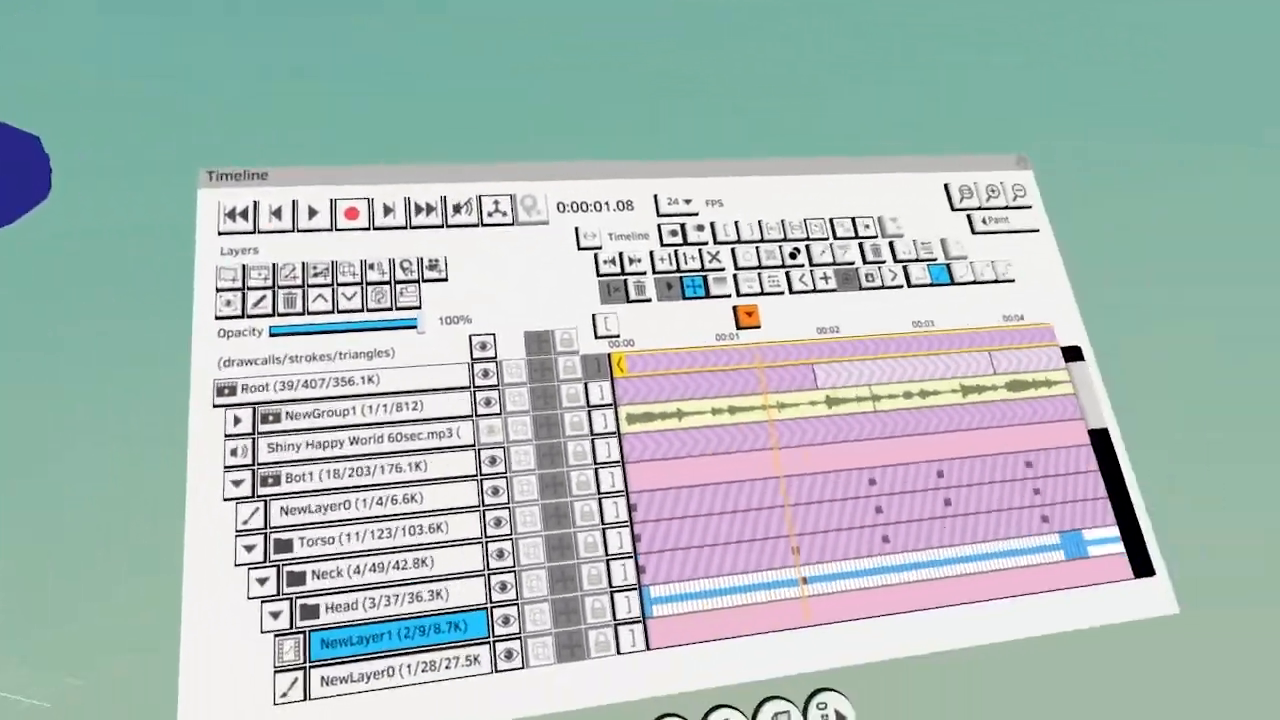
Delete all keys inside the Bot1 sequence and return the playhead to the start of the timeline
{"action": "left_click_drag", "start_coordinate": [748, 316], "coordinate": [612, 325]}
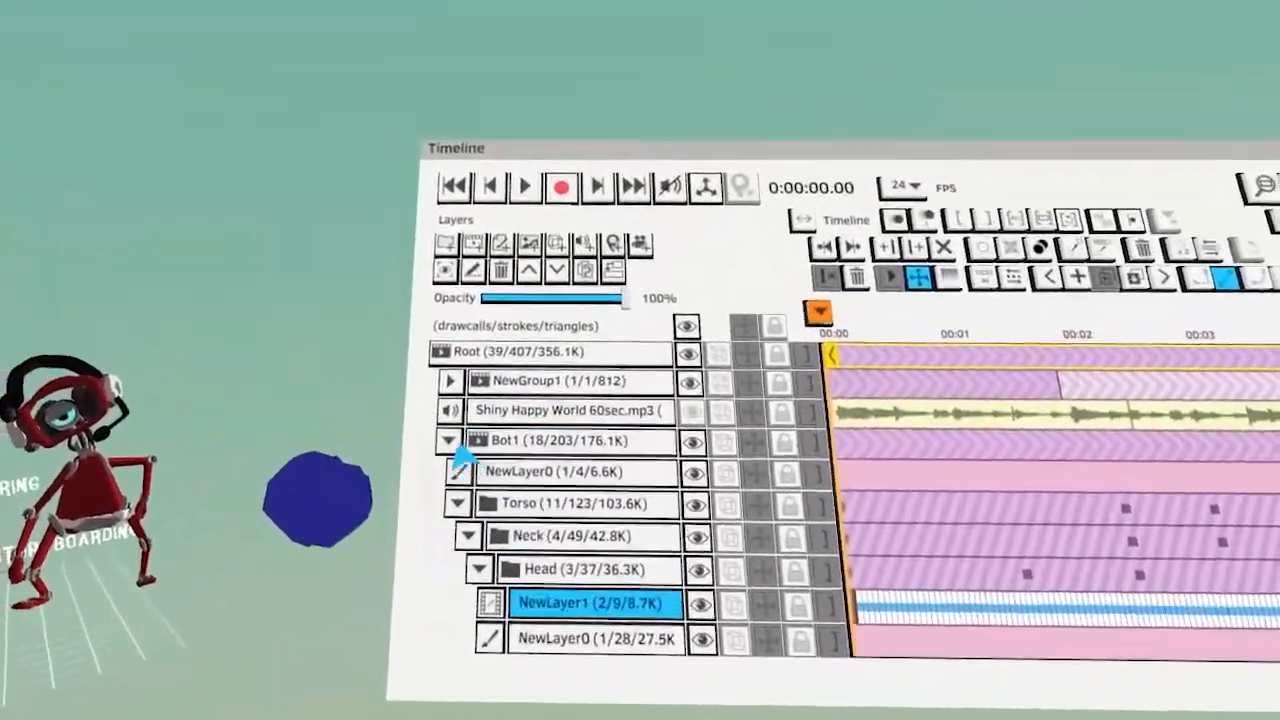
{"action": "scroll", "coordinate": [560, 451], "scroll_direction": "down", "scroll_amount": 5}
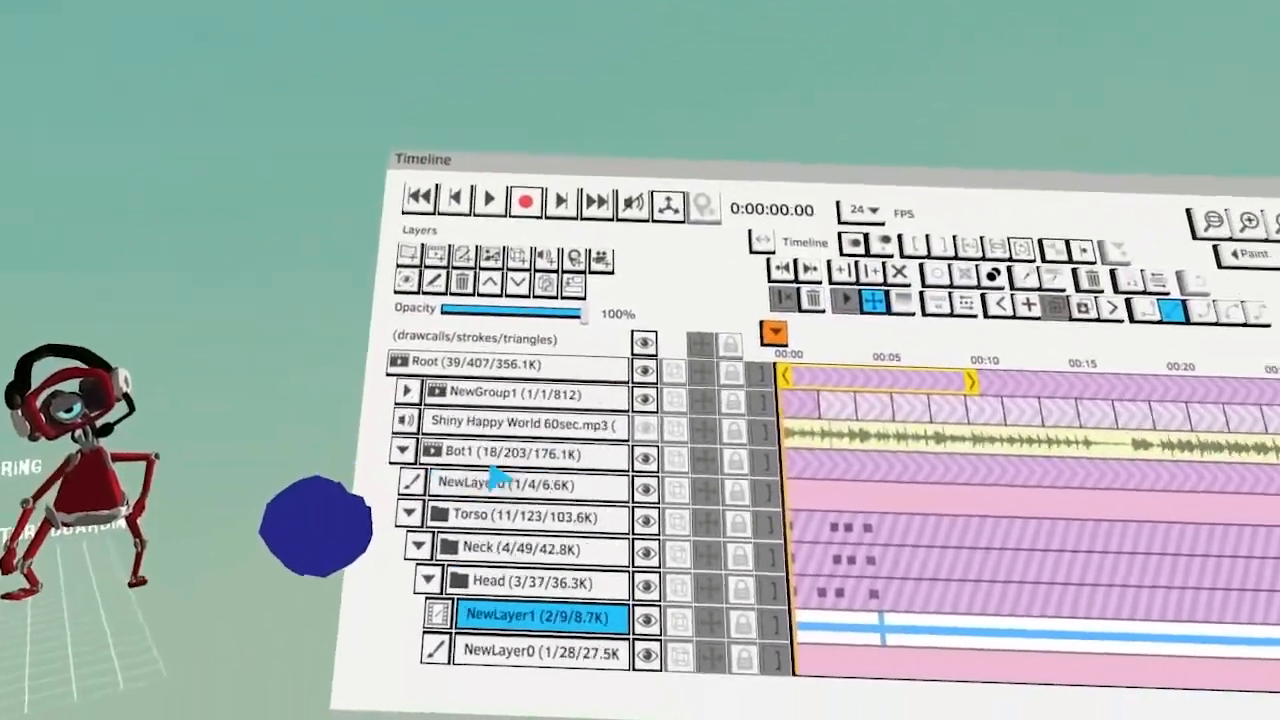
{"action": "left_click", "coordinate": [440, 509]}
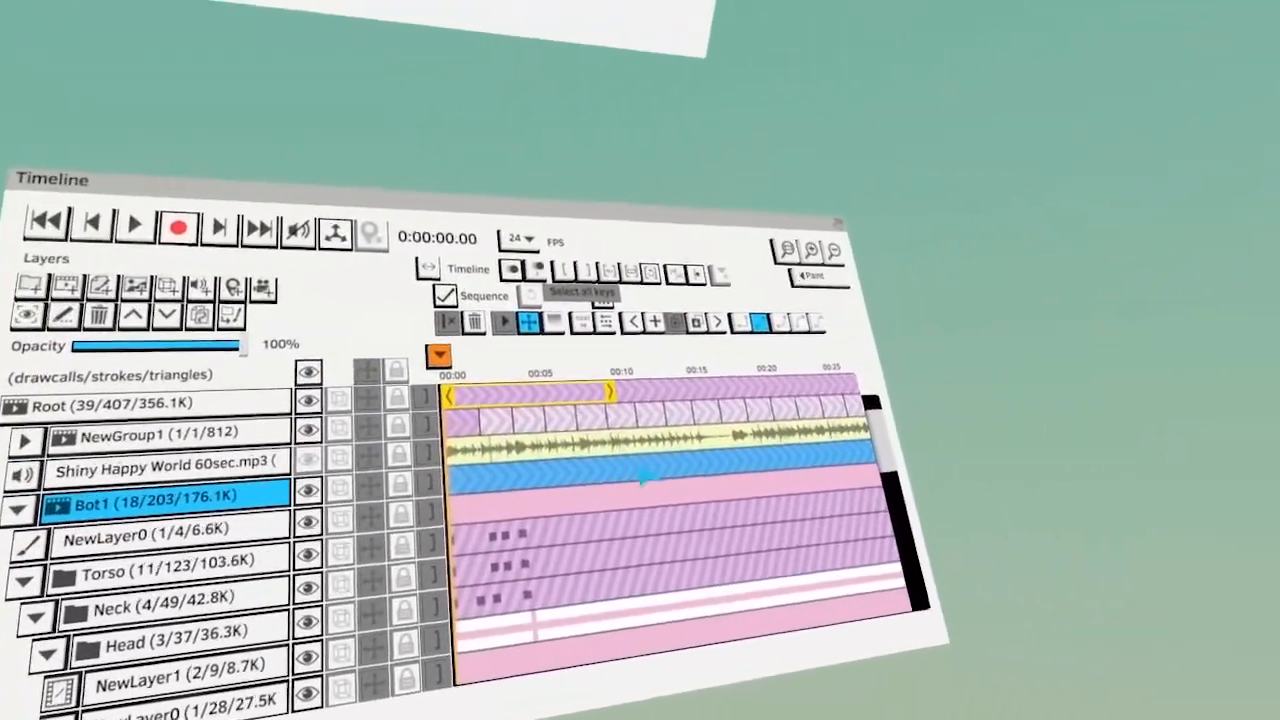
{"action": "left_click_drag", "start_coordinate": [647, 478], "coordinate": [524, 491]}
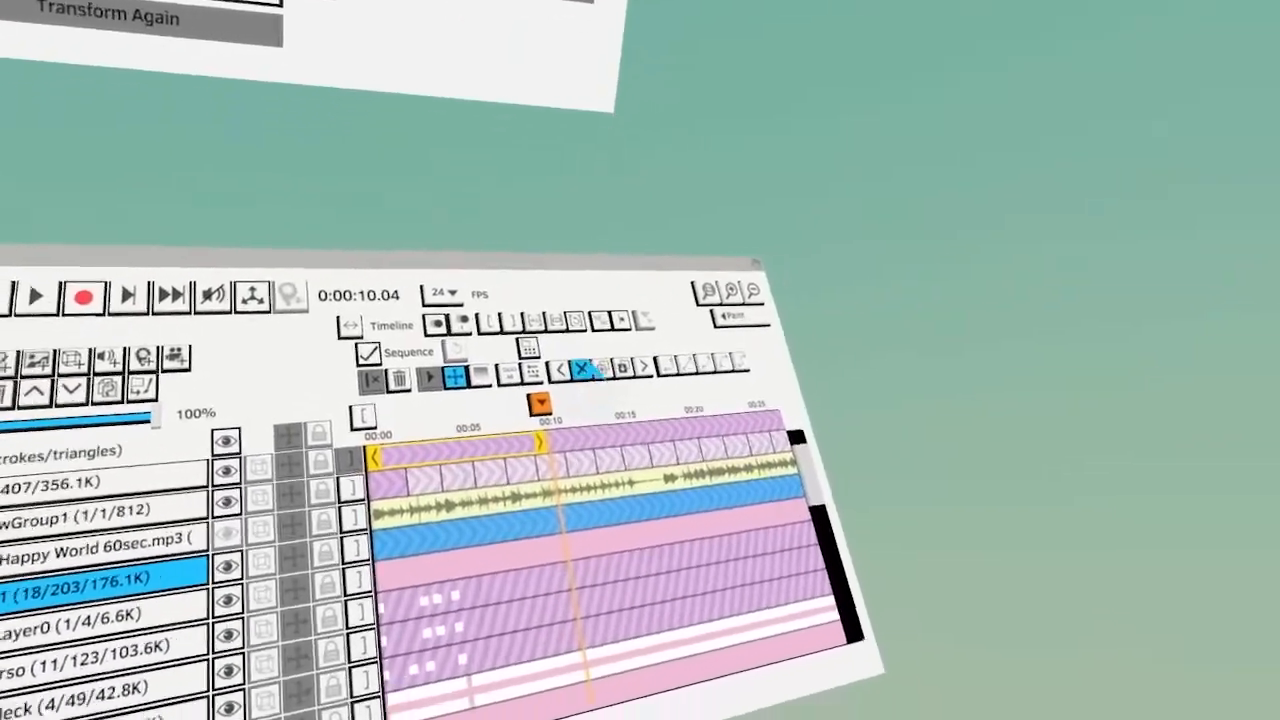
{"action": "left_click", "coordinate": [697, 311]}
{"action": "key", "text": "Home"}
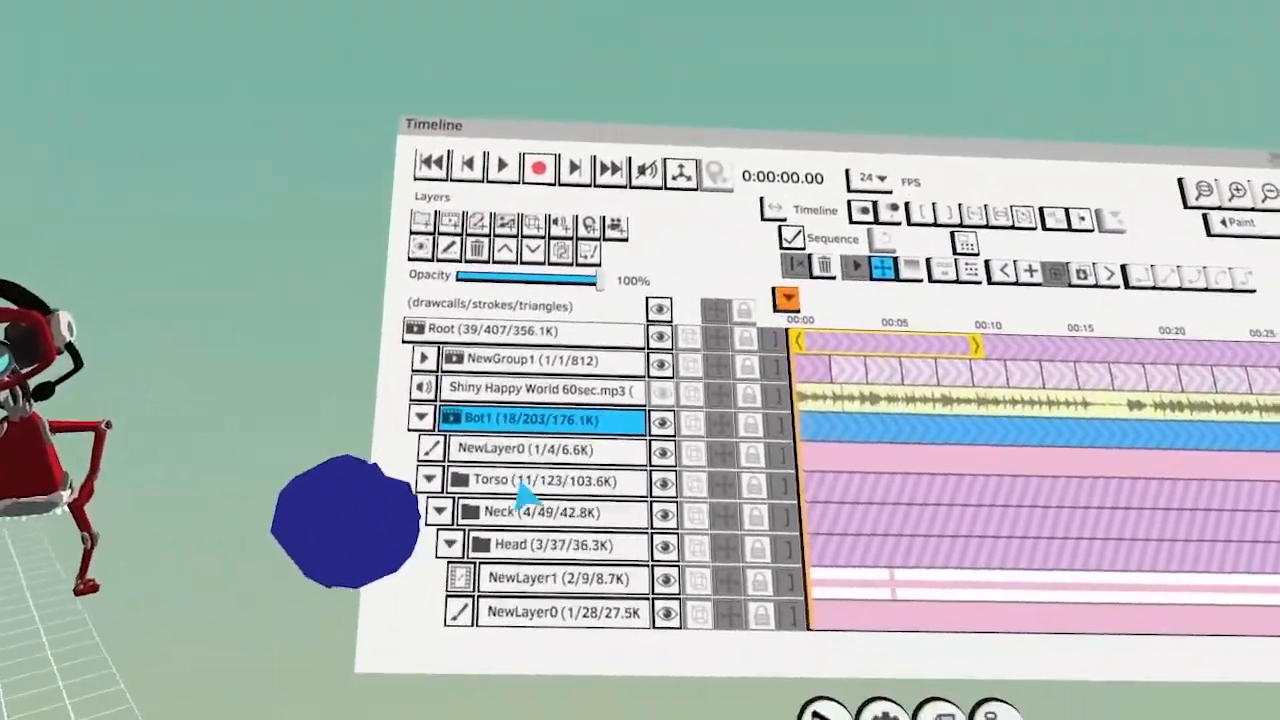
Paint a new blue handle on a layer inside the Head group and record live head movement with it from the timeline start
{"action": "left_click", "coordinate": [517, 531]}
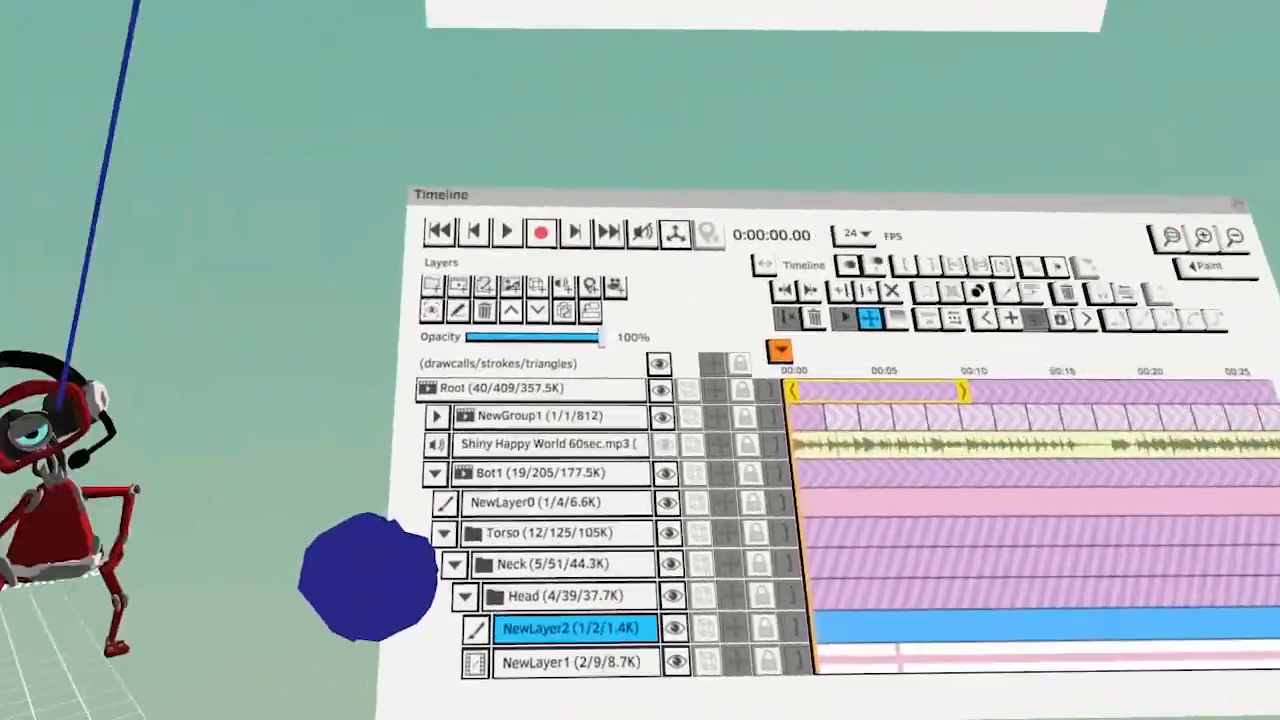
{"action": "key", "text": "space"}
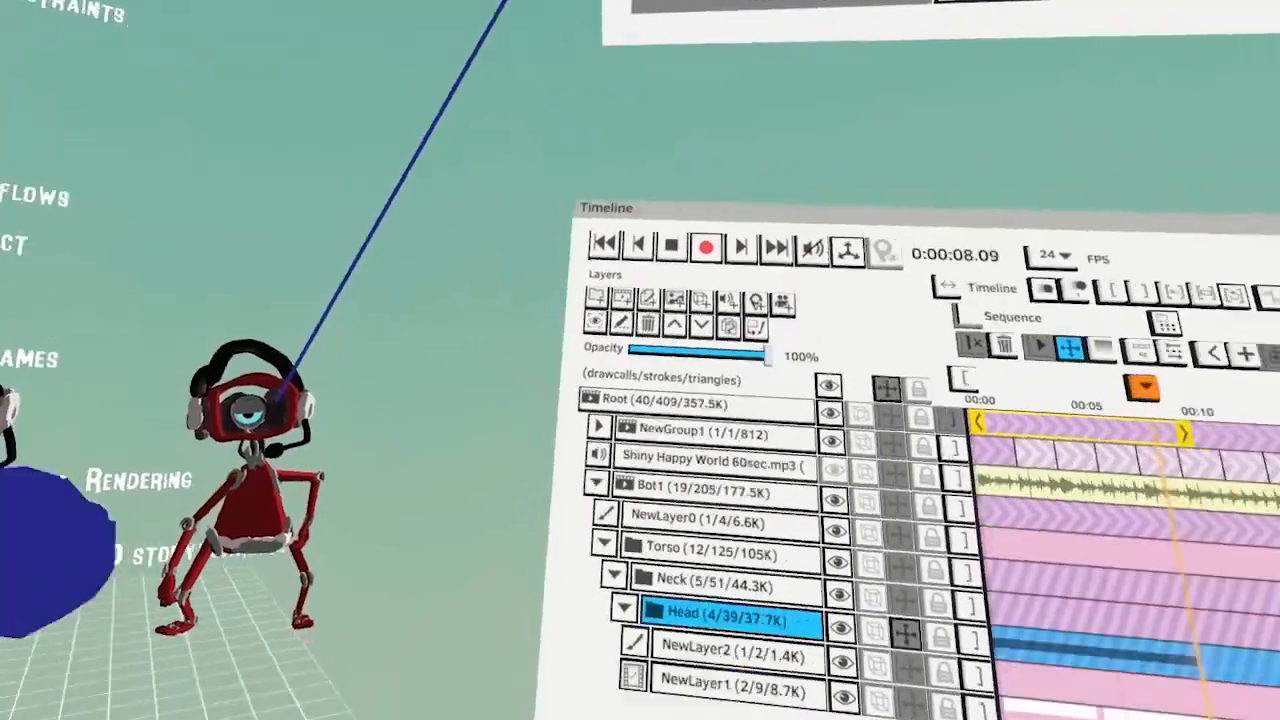
{"action": "key", "text": "space"}
Delete the NewLayer2 handle from the Head group and play back the recorded Bot1 head animation
{"action": "left_click", "coordinate": [848, 629]}
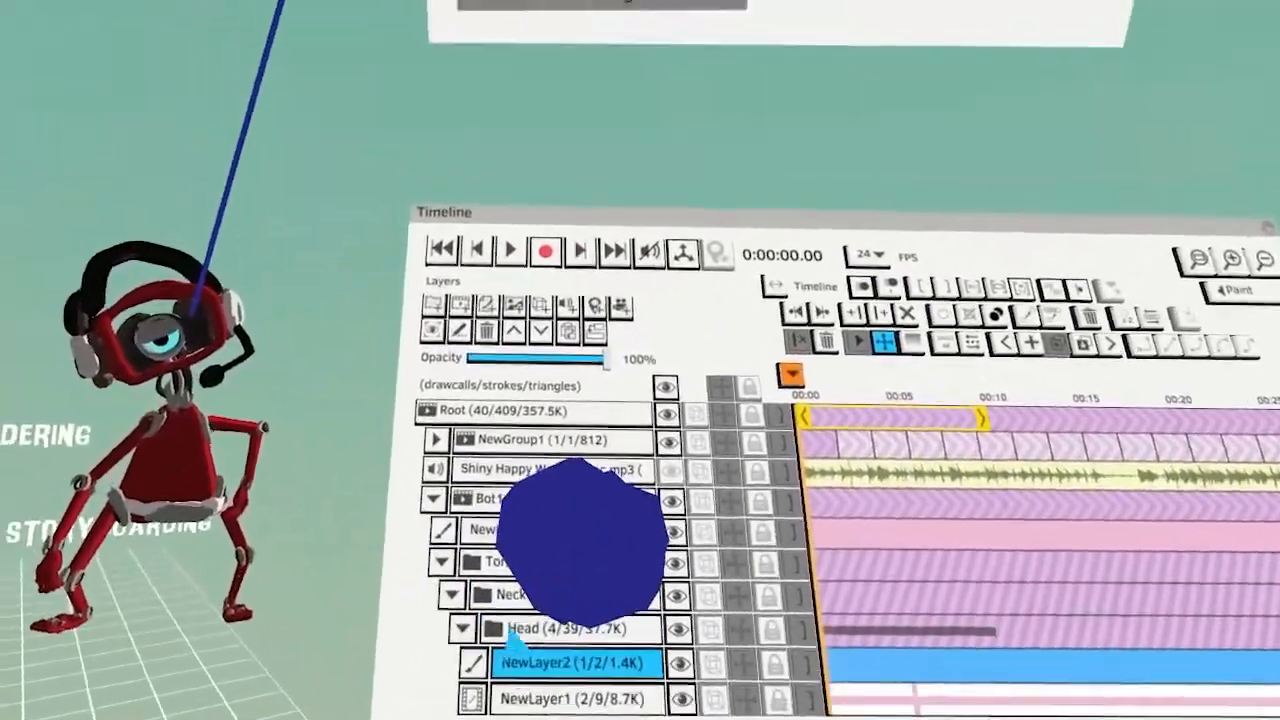
{"action": "left_click", "coordinate": [755, 281]}
{"action": "key", "text": "space"}
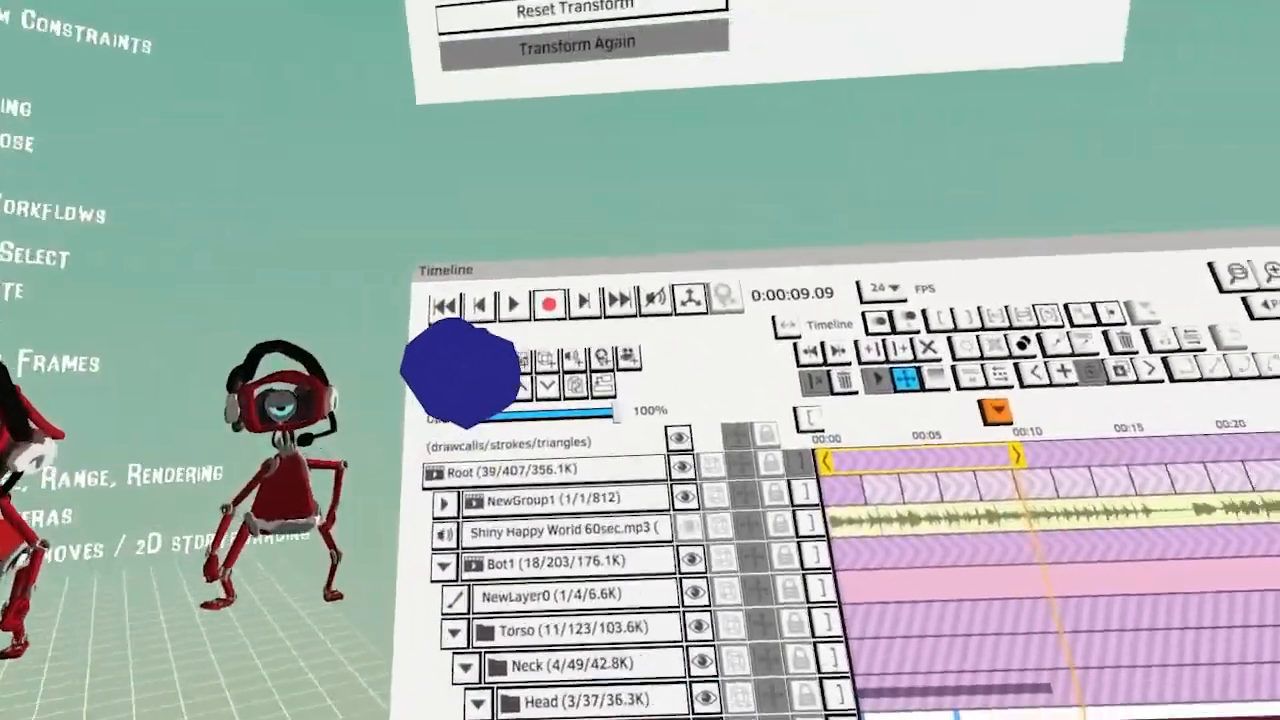
{"action": "left_click", "coordinate": [424, 441]}
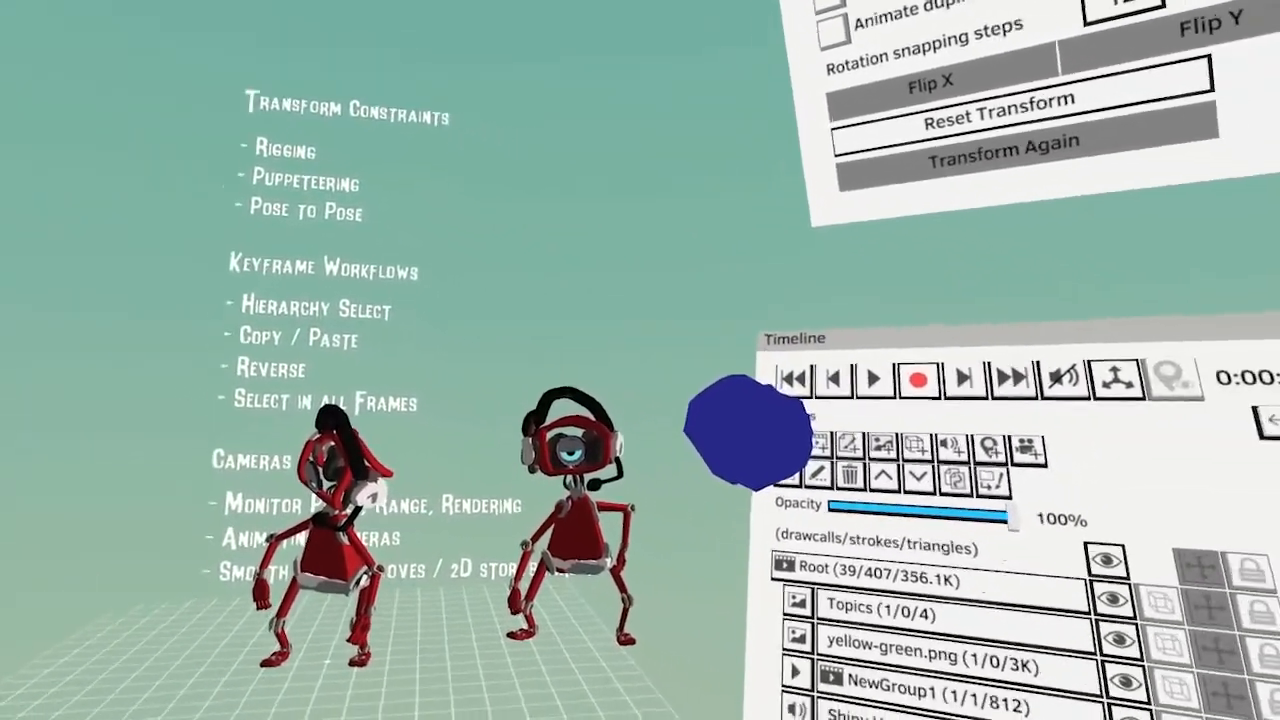
{"action": "key", "text": "space"}
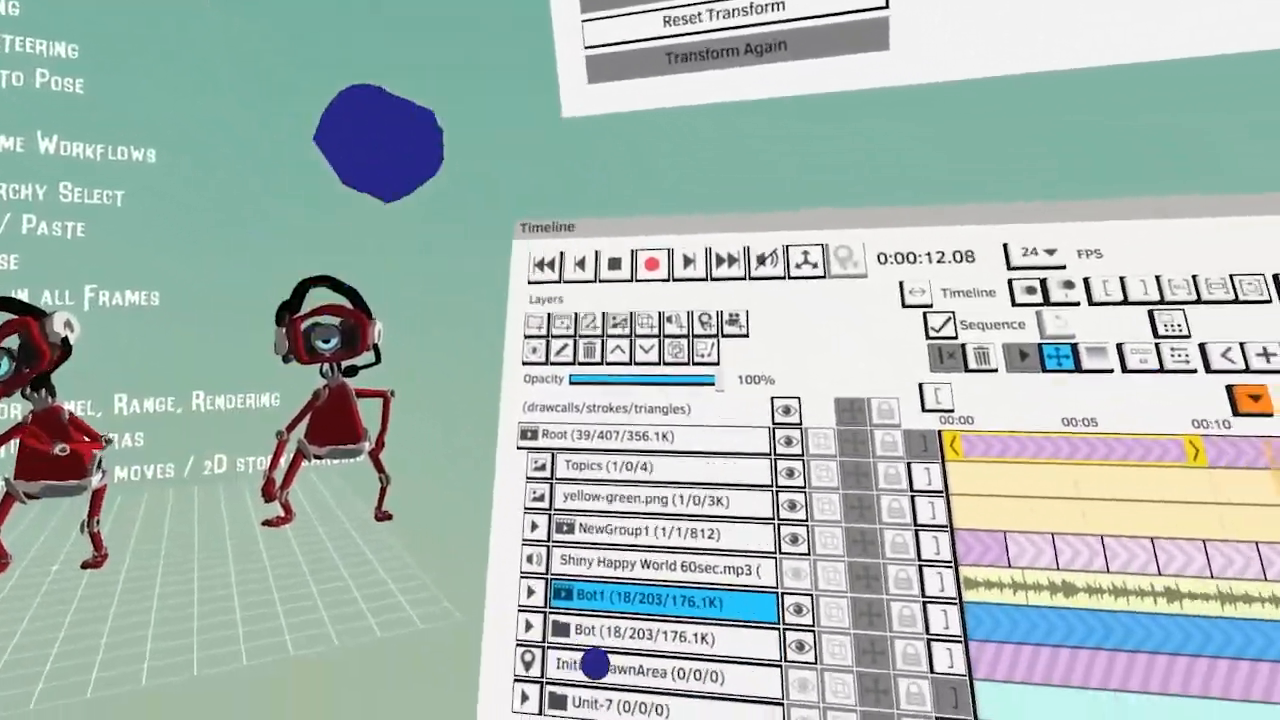
{"action": "key", "text": "space"}
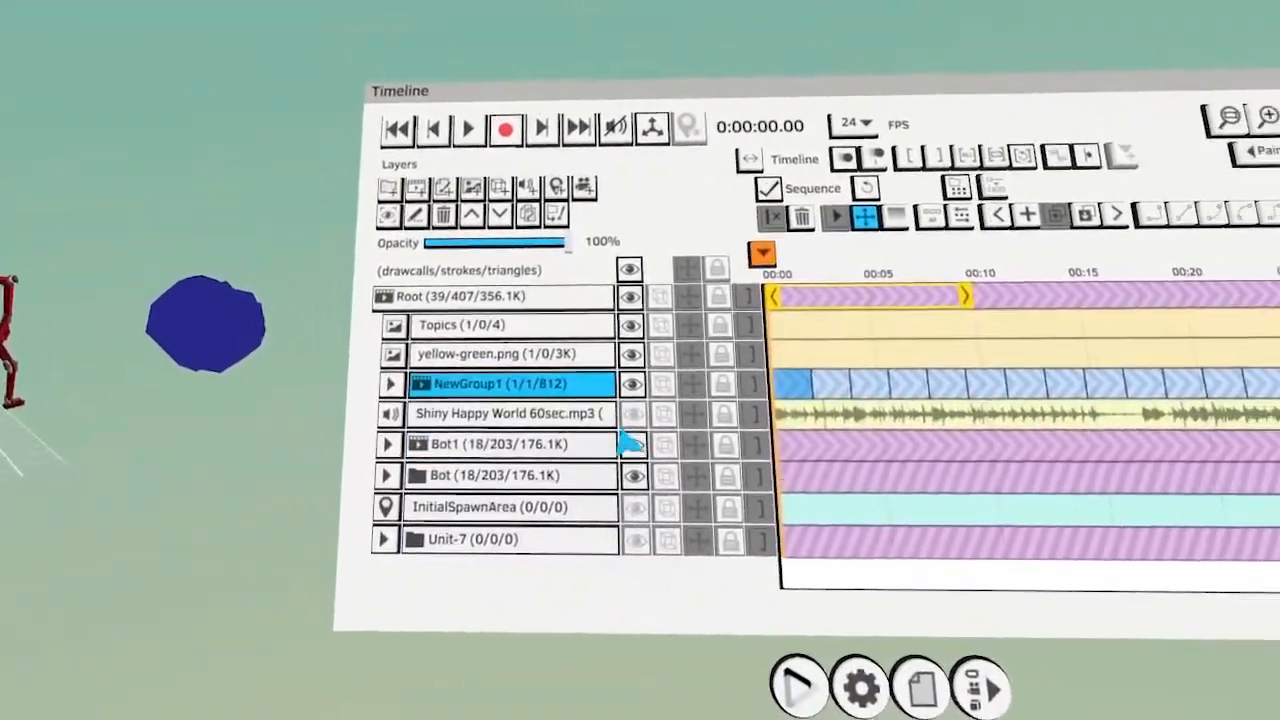
Add a new paint layer beneath the Topics layer and undo the trial stroke painted on it
{"action": "left_click", "coordinate": [630, 420]}
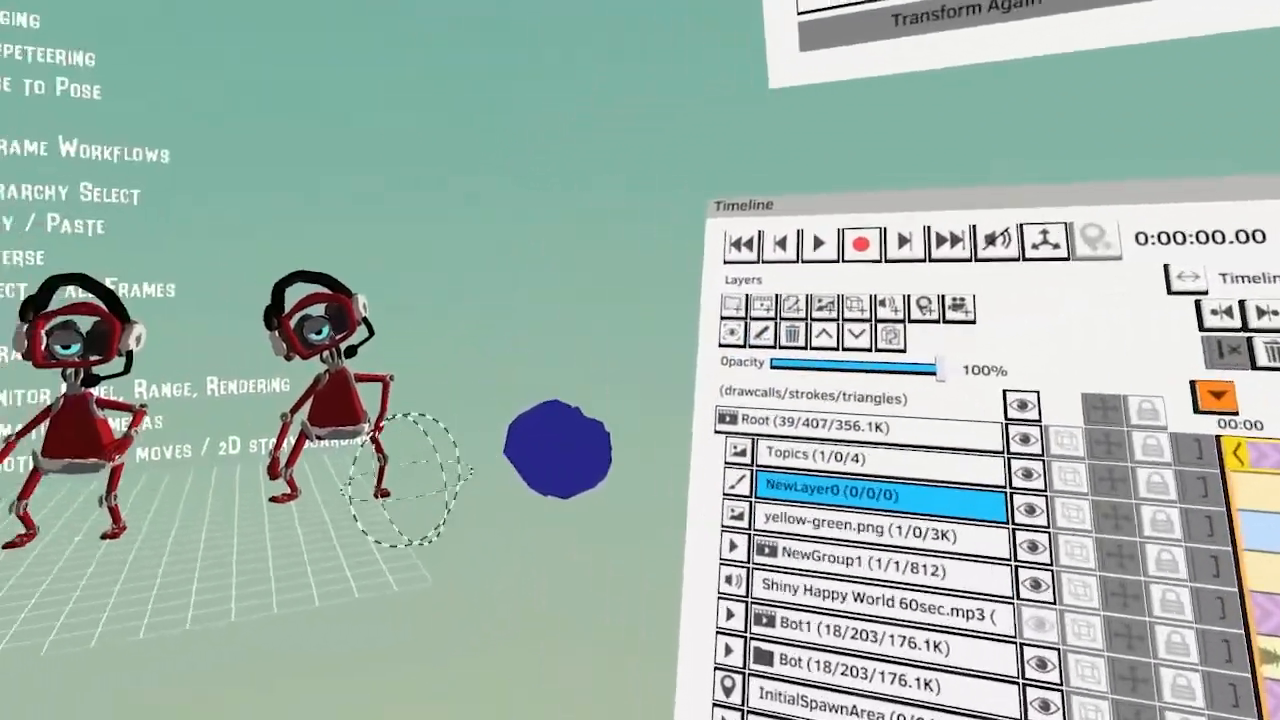
{"action": "mouse_move", "coordinate": [414, 466]}
{"action": "left_mouse_down"}
{"action": "mouse_move", "coordinate": [440, 586]}
{"action": "mouse_move", "coordinate": [357, 491]}
{"action": "mouse_move", "coordinate": [160, 585]}
{"action": "left_mouse_up"}
{"action": "key", "text": "ctrl+z"}
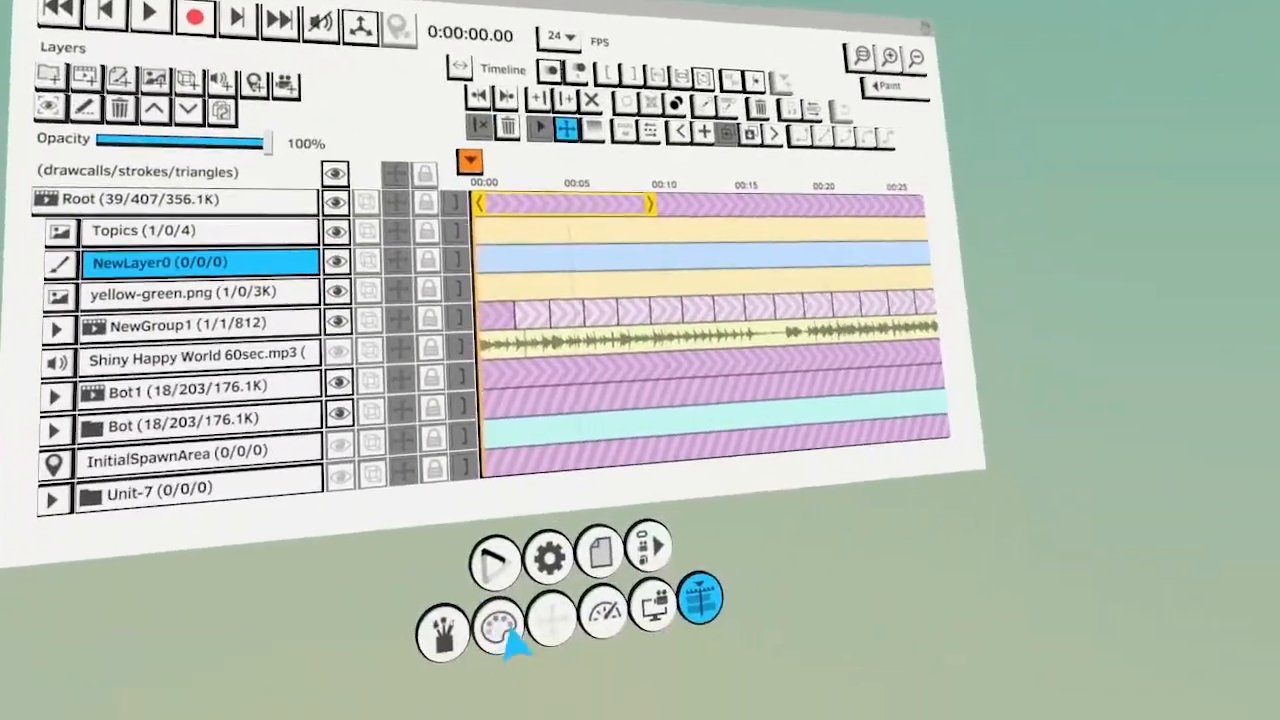
Set the paint color to orange and paint a large solid blob on the new layer
{"action": "left_click", "coordinate": [506, 630]}
{"action": "left_click_drag", "start_coordinate": [672, 440], "coordinate": [635, 333]}
{"action": "left_click", "coordinate": [635, 333]}
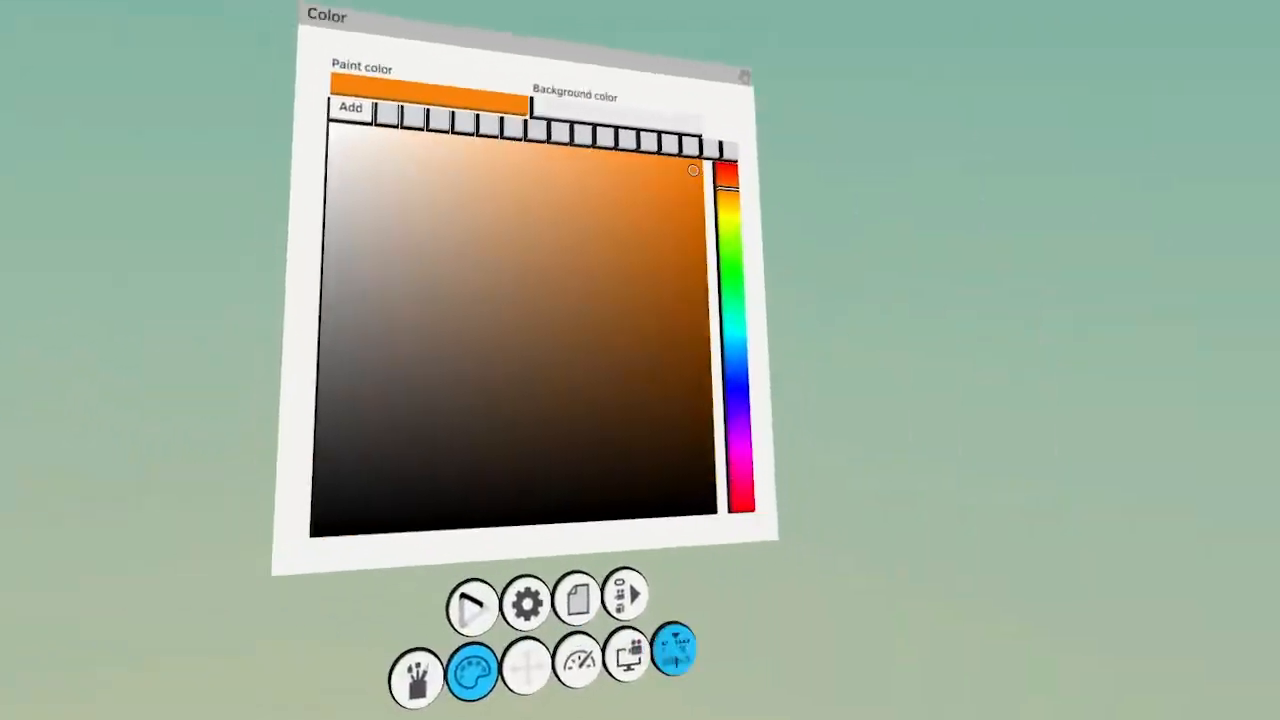
{"action": "left_click", "coordinate": [474, 606]}
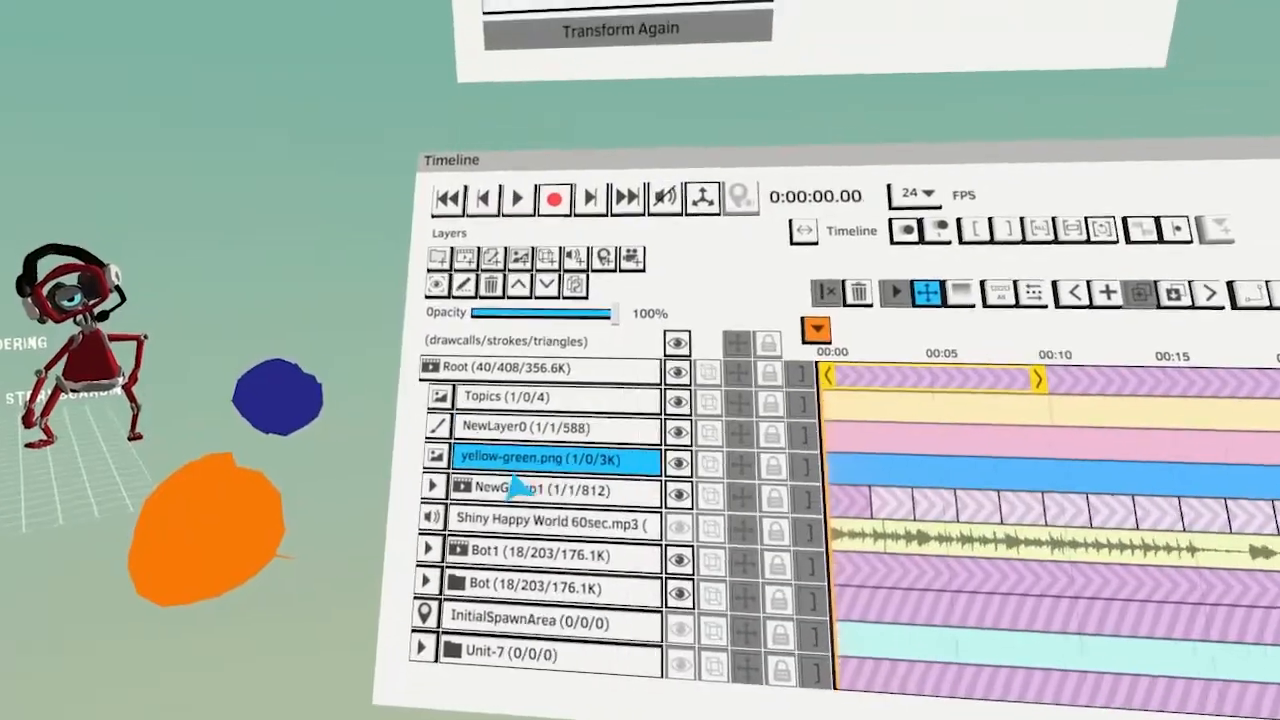
Copy the transform keyframes of the group inside NewGroup1 onto the orange blob's NewLayer0 layer and play back the motion
{"action": "left_click", "coordinate": [516, 489]}
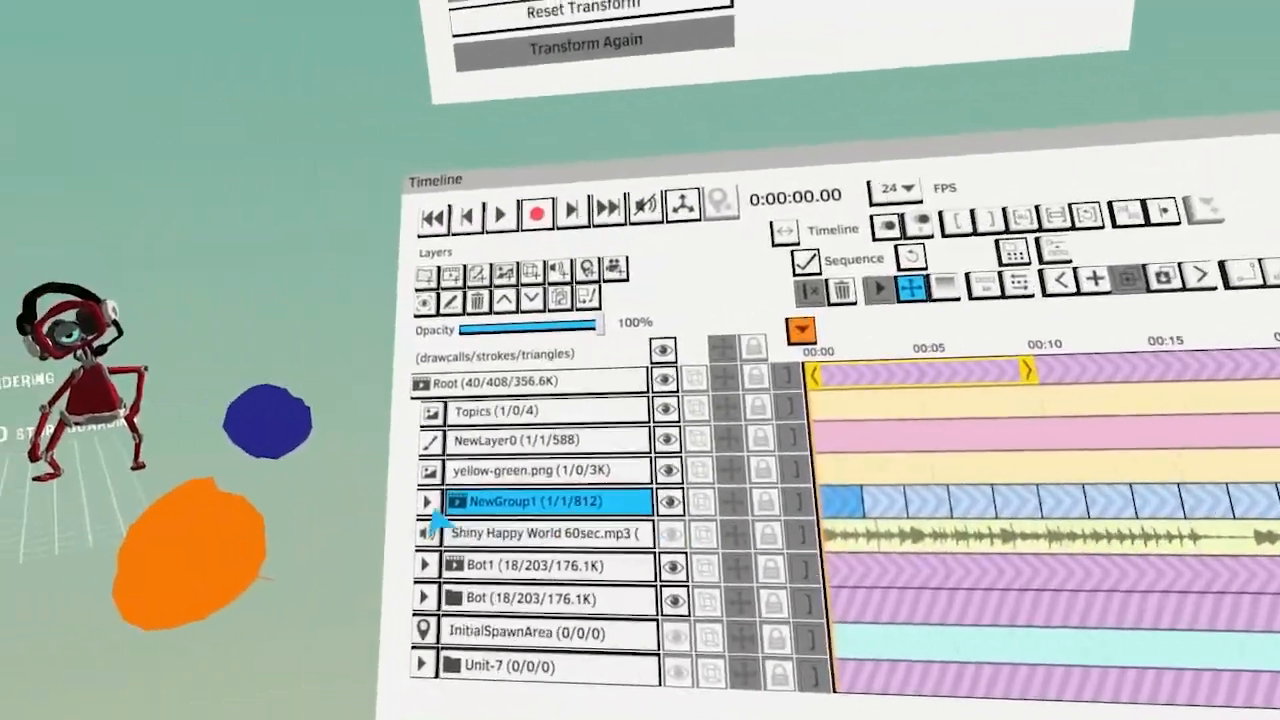
{"action": "left_click", "coordinate": [429, 505]}
{"action": "left_click", "coordinate": [386, 537]}
{"action": "scroll", "coordinate": [604, 558], "scroll_direction": "up", "scroll_amount": 5}
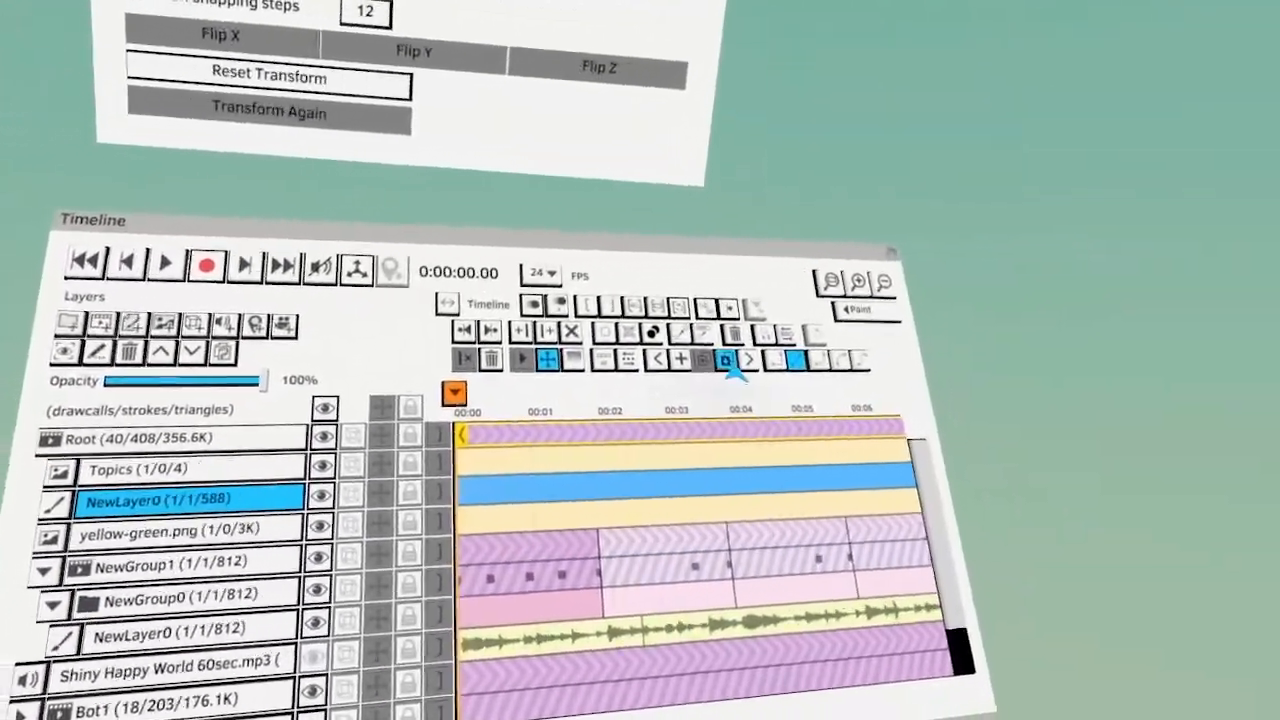
{"action": "left_click", "coordinate": [1164, 389]}
{"action": "key", "text": "space"}
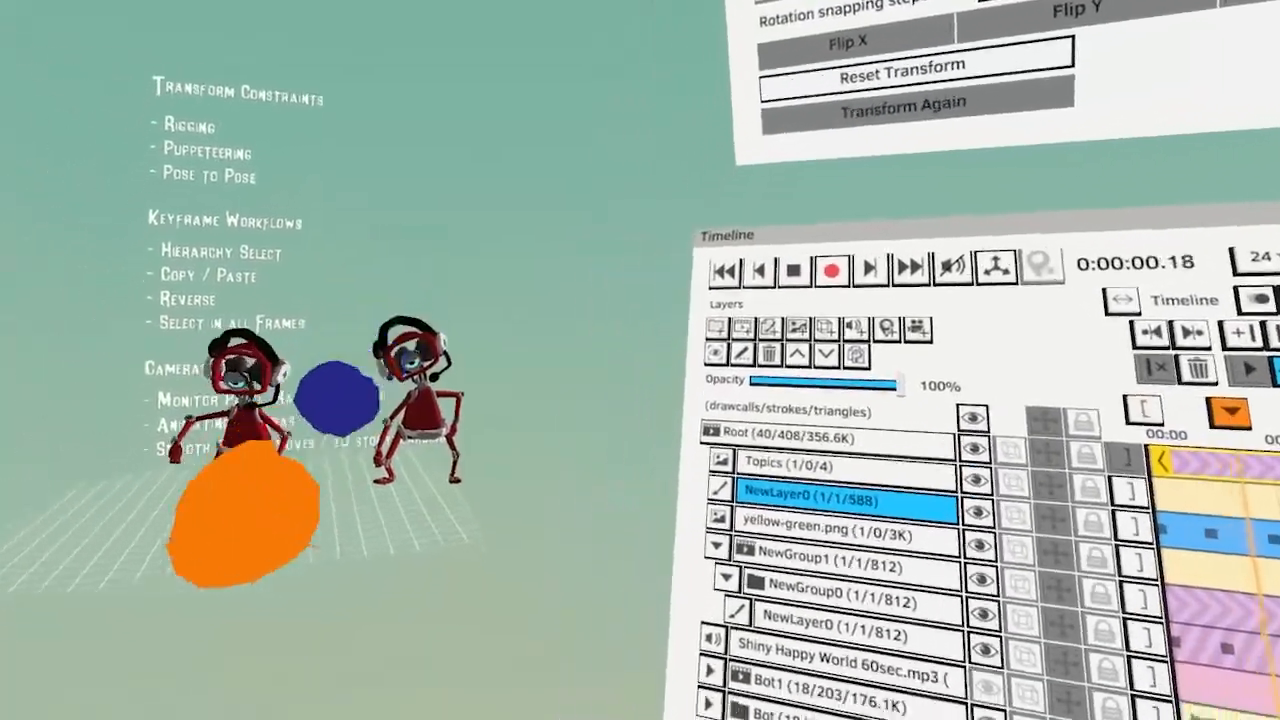
{"action": "key", "text": "space"}
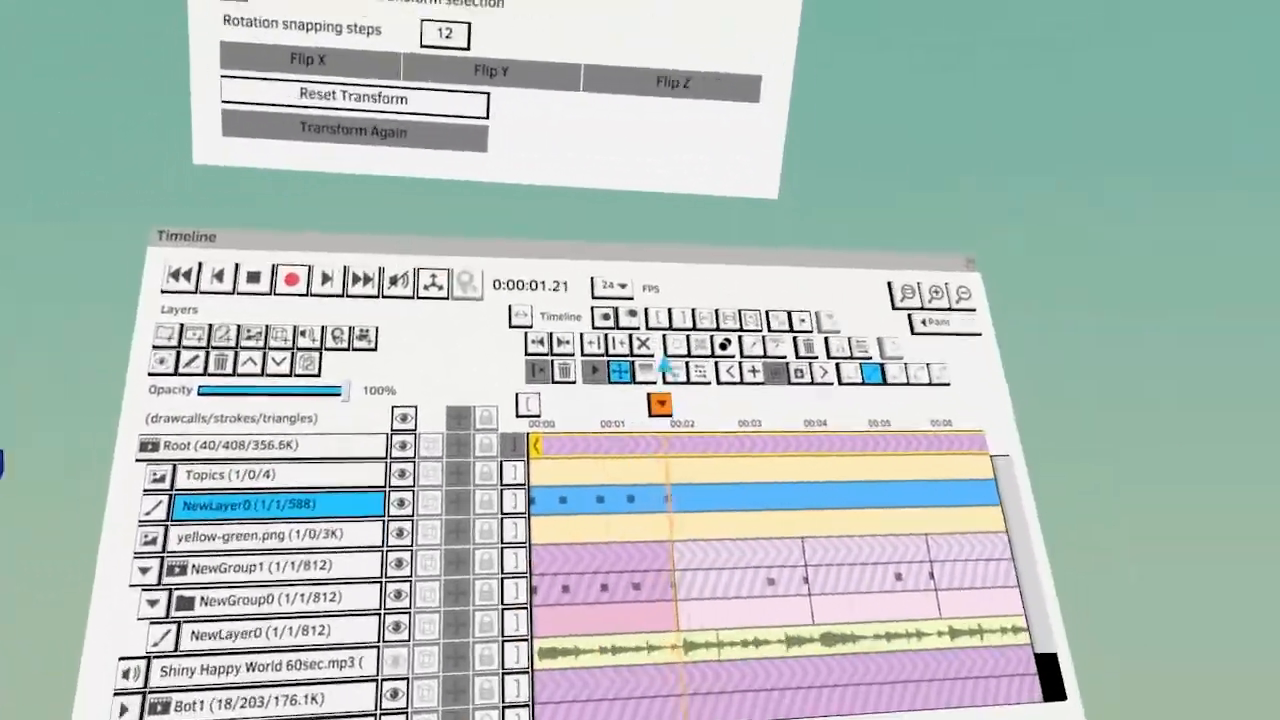
{"action": "key", "text": "space"}
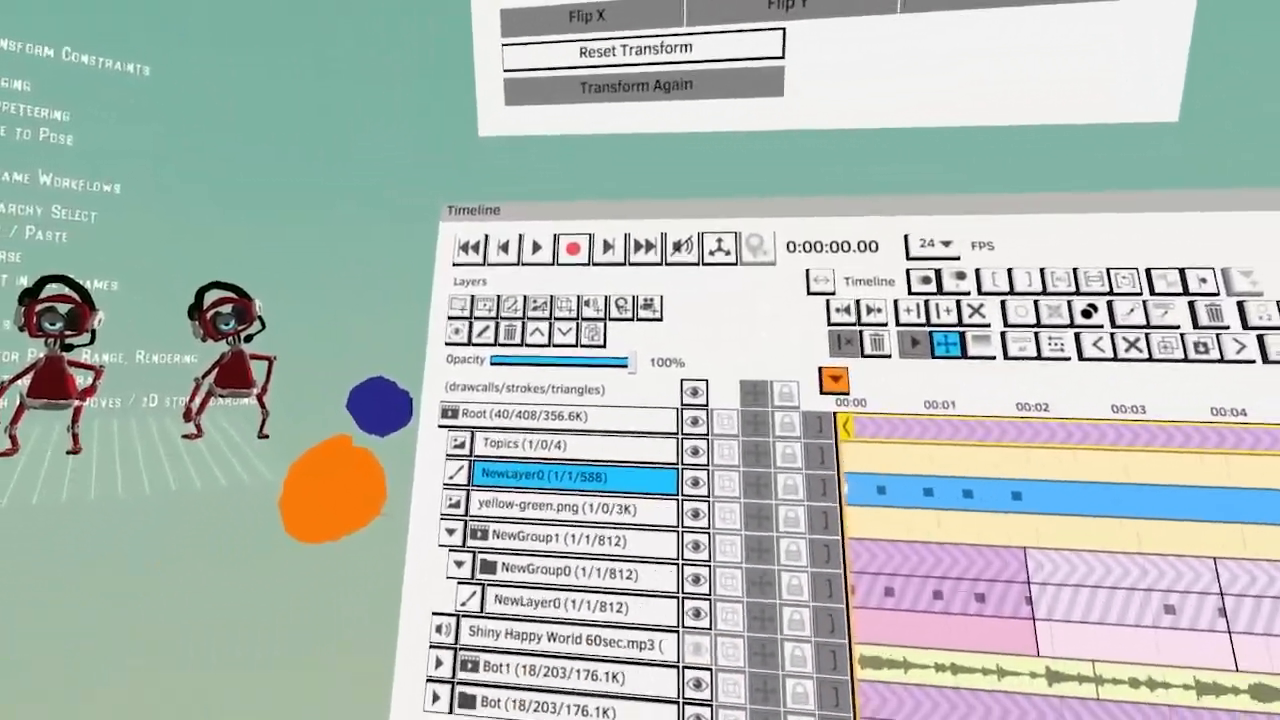
Paste repeated copies of NewLayer0's keyframes along the timeline to about 10 seconds so the orange blob's motion keeps cycling
{"action": "key", "text": "space"}
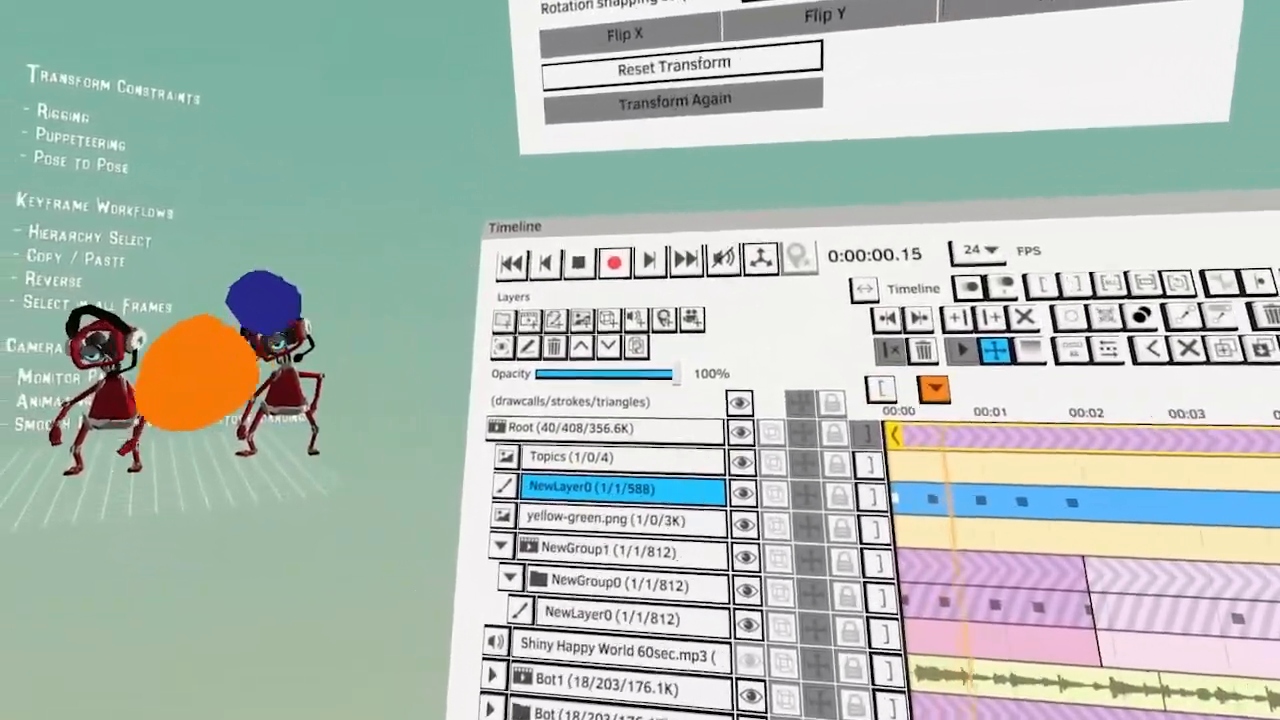
{"action": "key", "text": "space"}
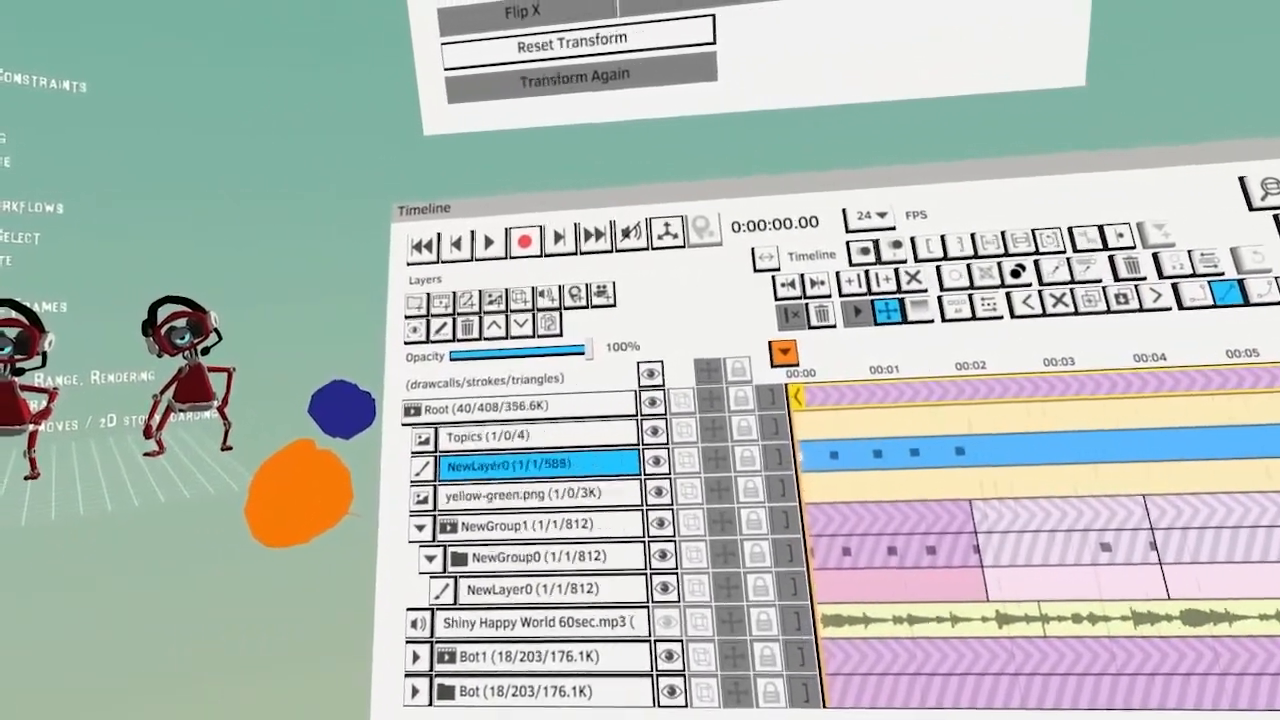
{"action": "key", "text": "space"}
{"action": "key", "text": "space"}
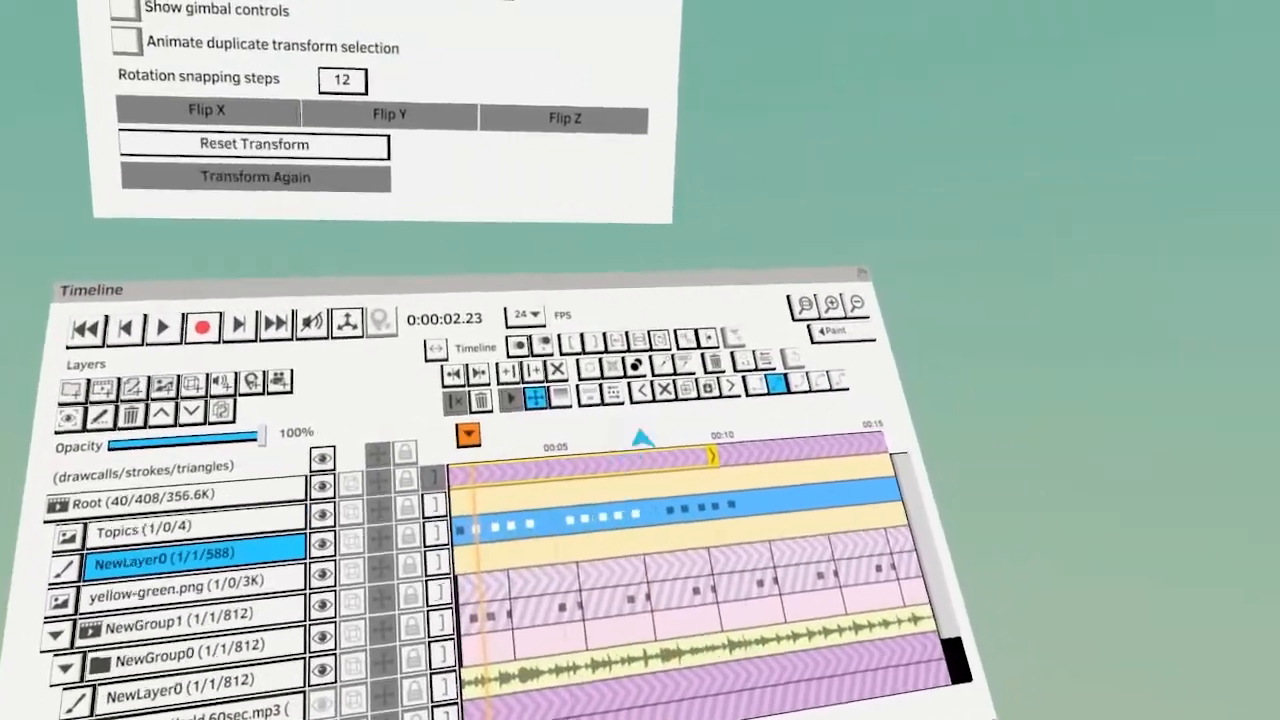
{"action": "key", "text": "space"}
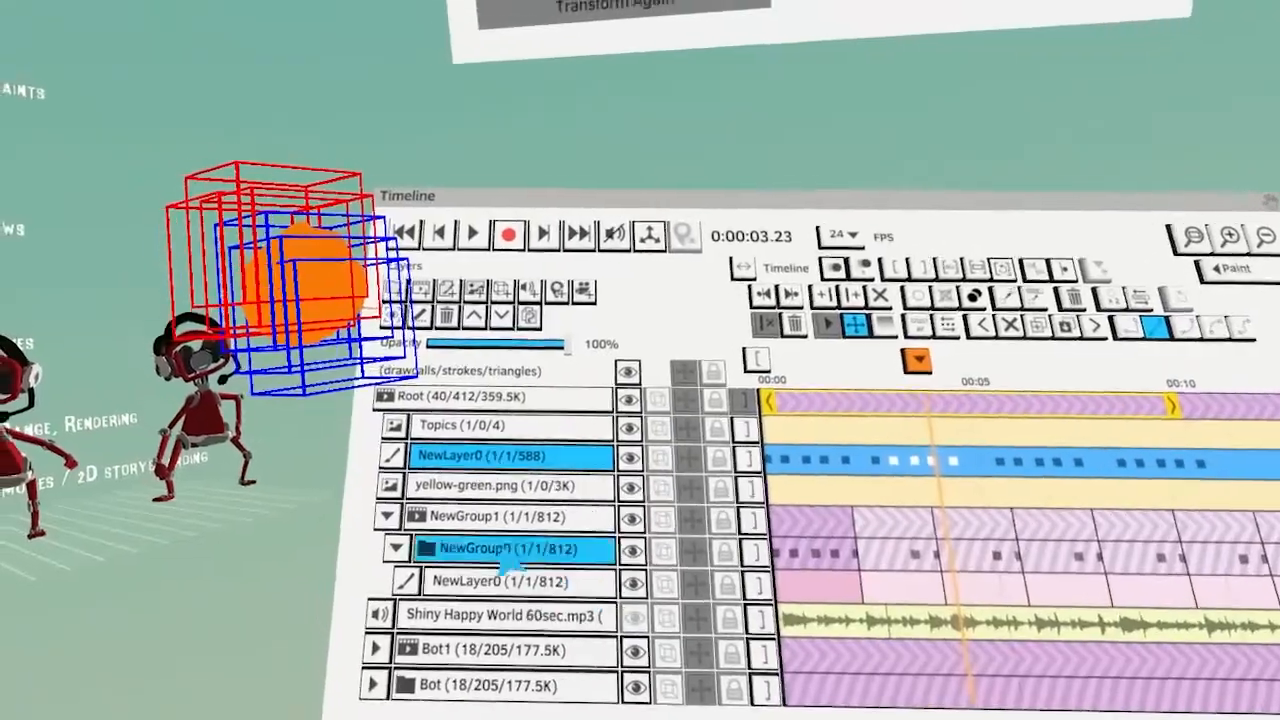
Add a new paint layer above yellow-green.png at the timeline start and paint a solid green blob on it
{"action": "left_click", "coordinate": [180, 536]}
{"action": "key", "text": "Home"}
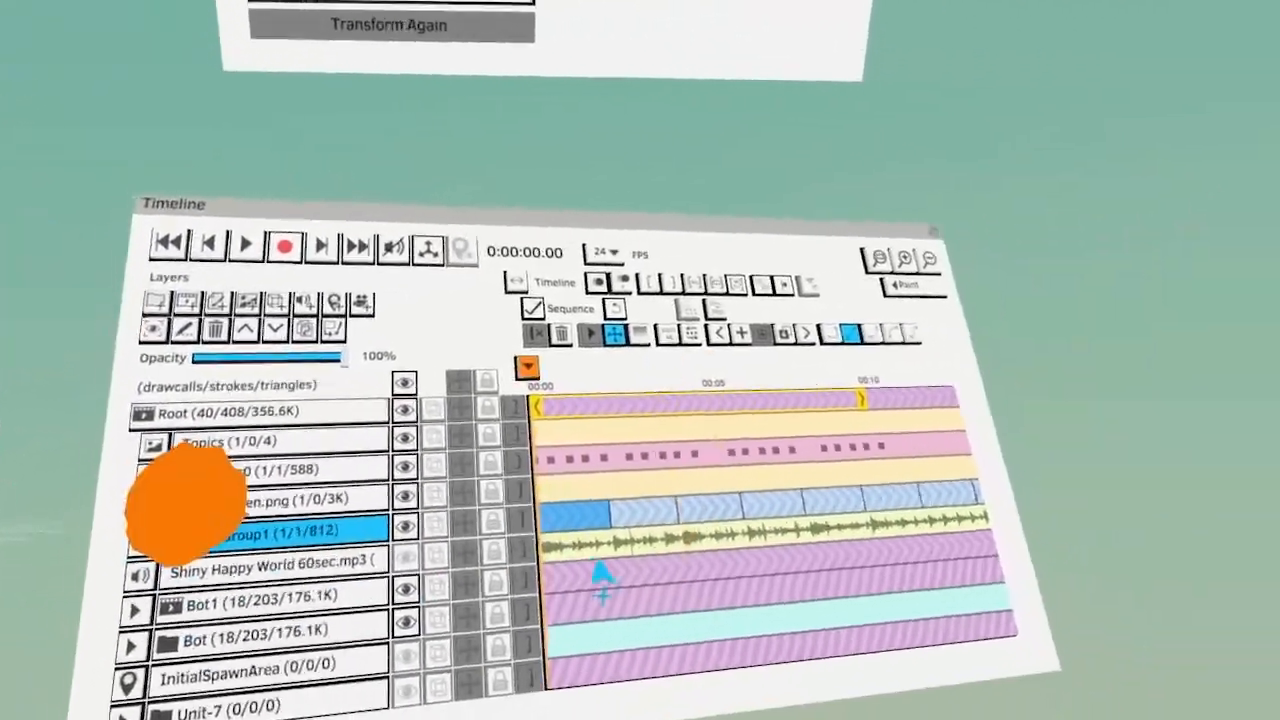
{"action": "key", "text": "space"}
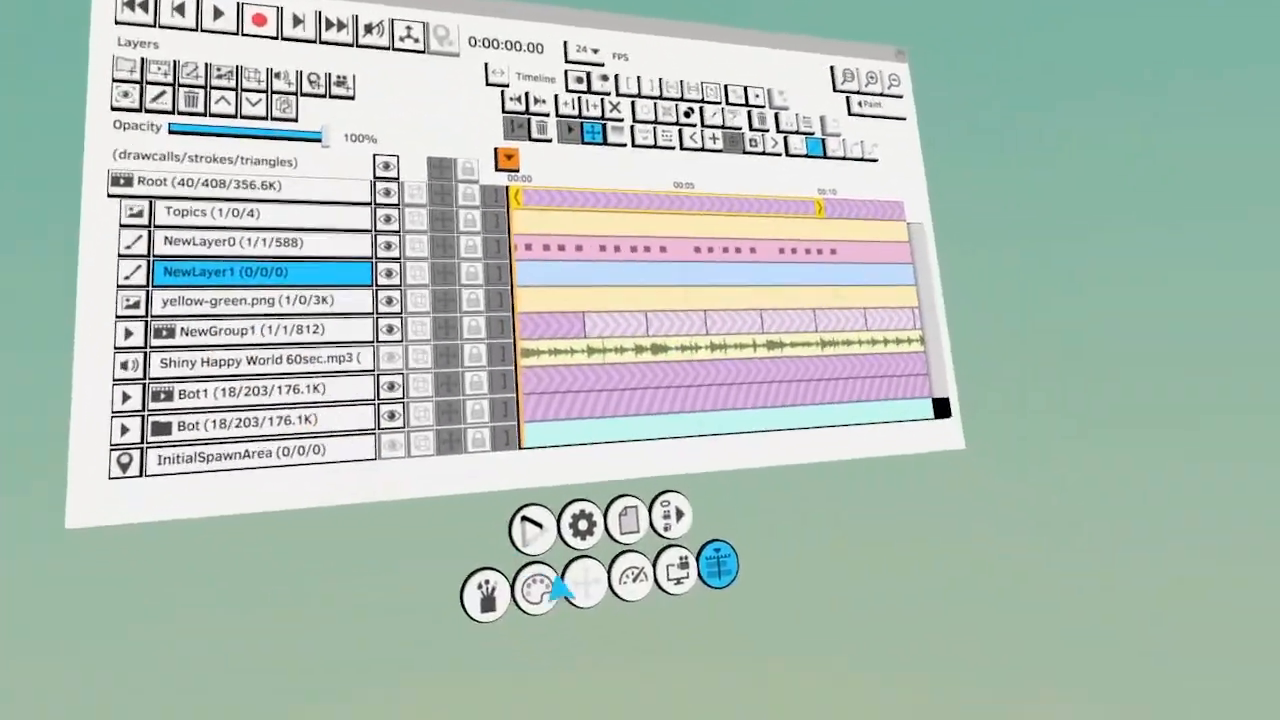
{"action": "left_click", "coordinate": [543, 586]}
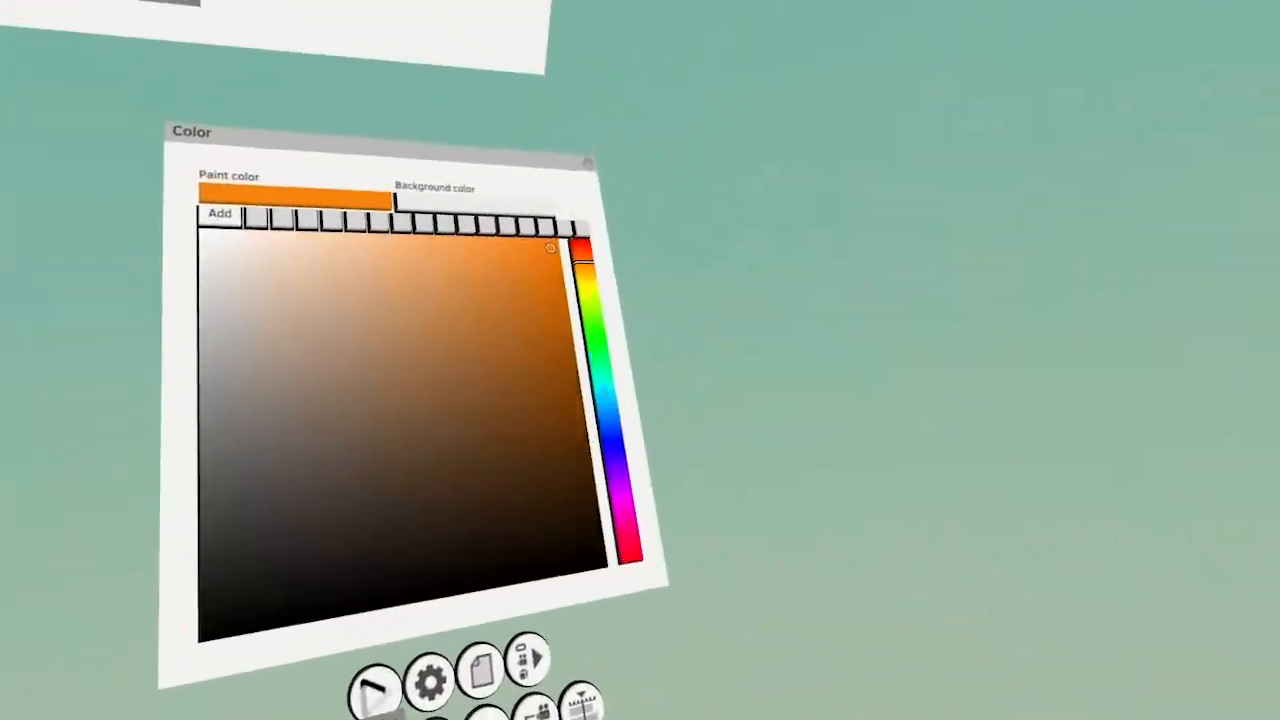
{"action": "left_click", "coordinate": [706, 400]}
{"action": "left_click", "coordinate": [1091, 385]}
{"action": "left_click_drag", "start_coordinate": [363, 500], "coordinate": [331, 520]}
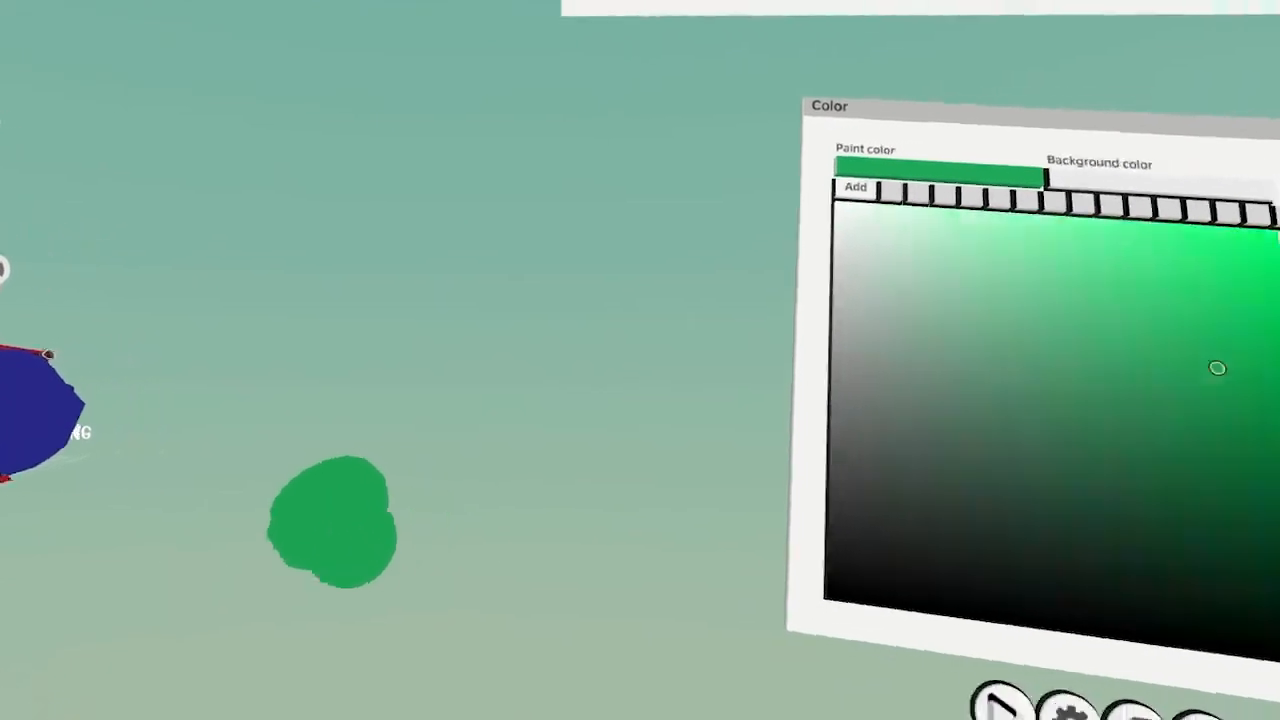
Keyframe the green blob's new sequence group moving up at 0:00:00.10 and back down at 0:00:01.02, and play it back
{"action": "left_click", "coordinate": [811, 686]}
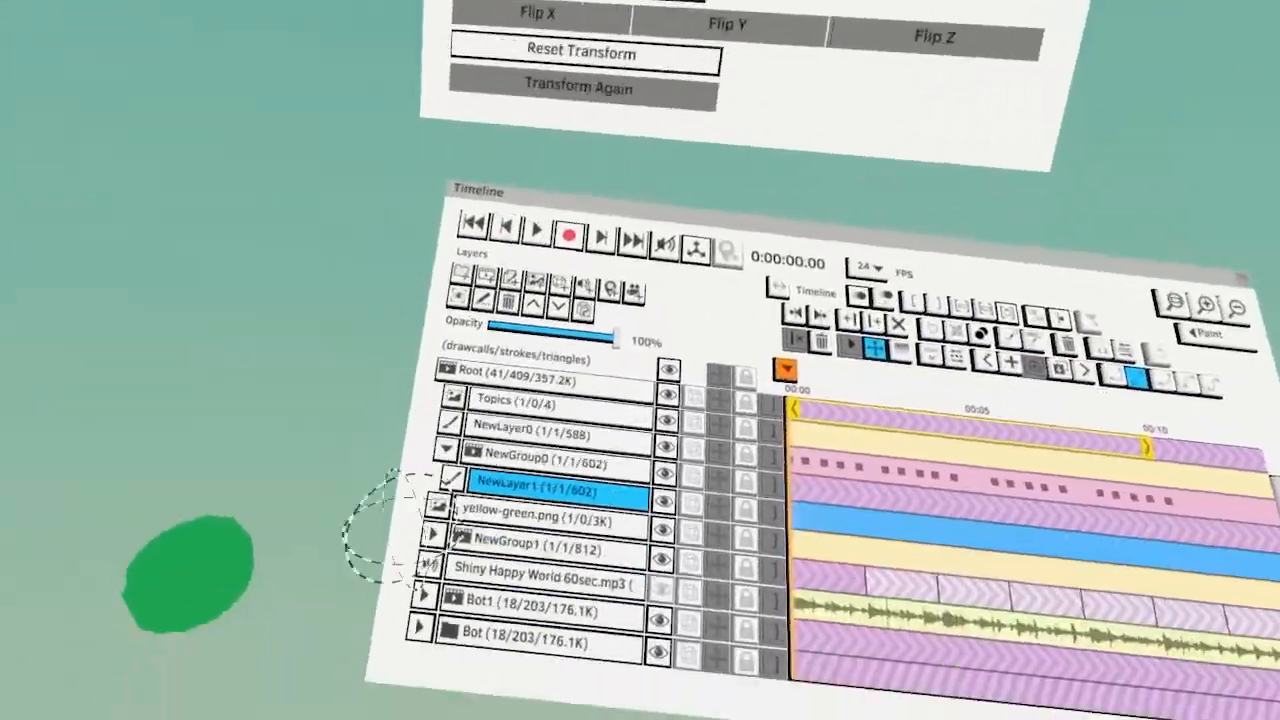
{"action": "left_click", "coordinate": [545, 459]}
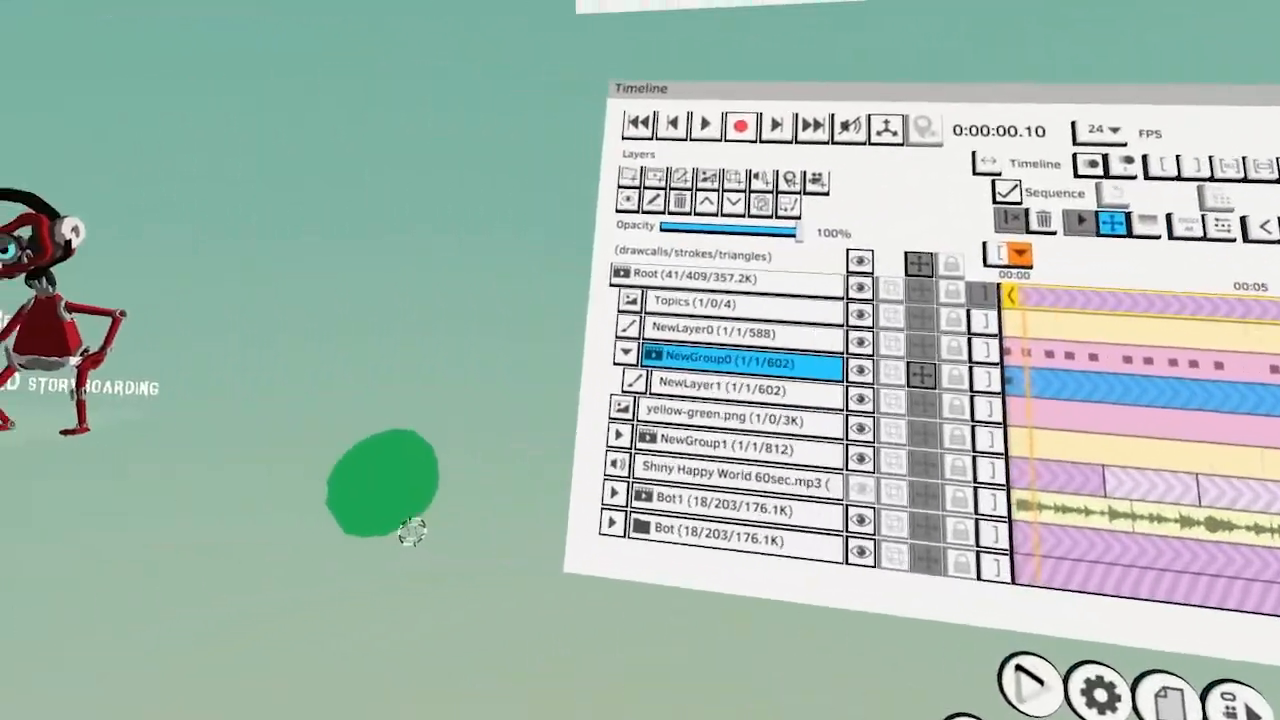
{"action": "left_click_drag", "start_coordinate": [411, 531], "coordinate": [428, 234]}
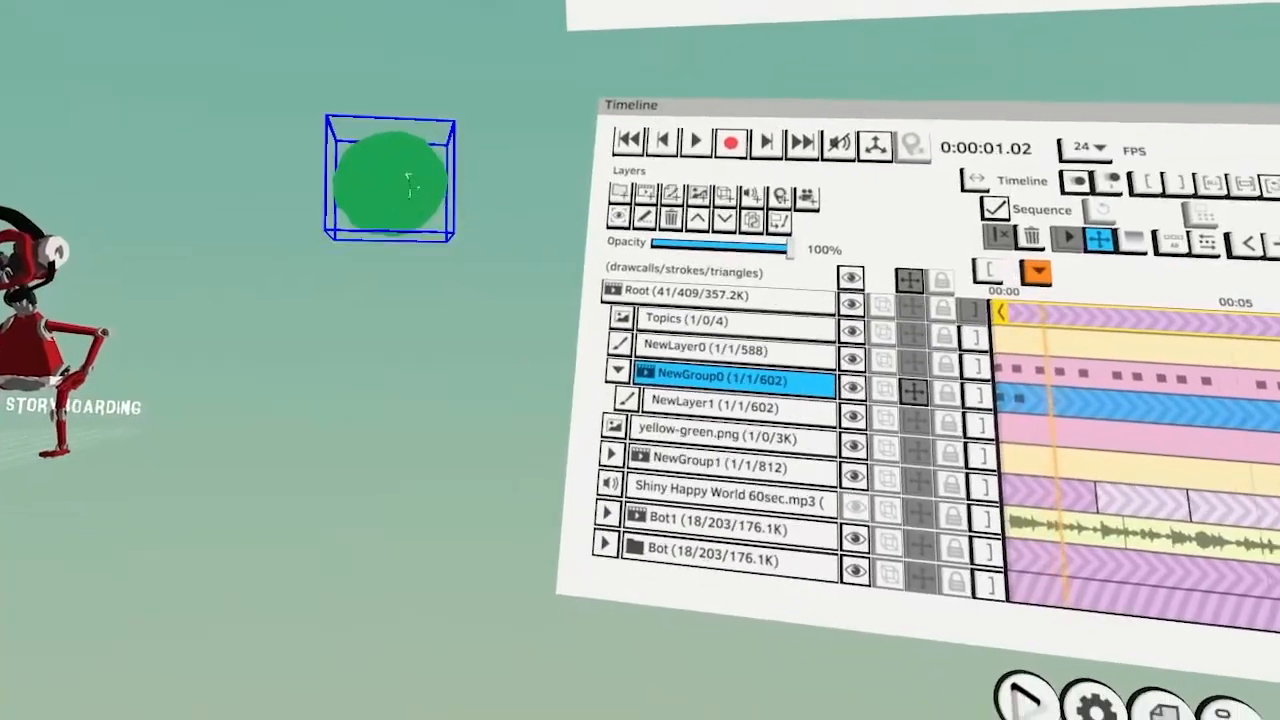
{"action": "left_click_drag", "start_coordinate": [410, 185], "coordinate": [200, 610]}
{"action": "key", "text": "space"}
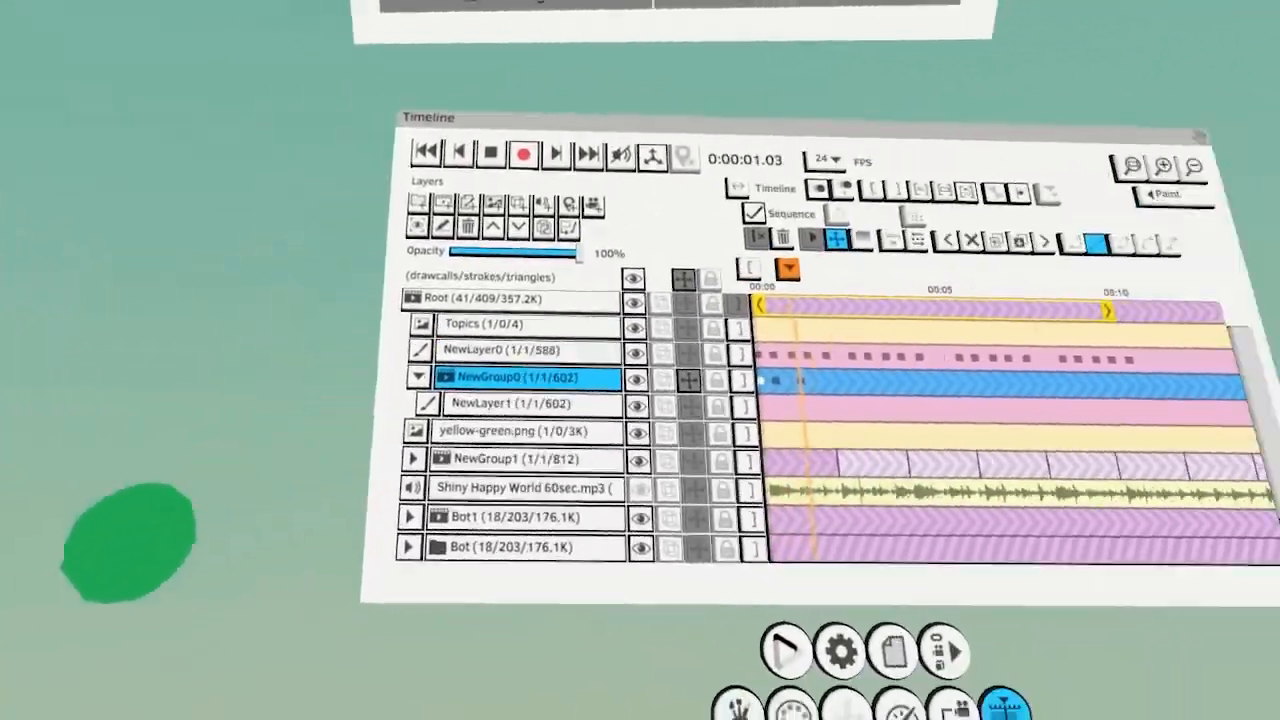
{"action": "key", "text": "space"}
Remove NewGroup0's keyframe at 0:00:01.02, retime the up-and-down motion to the first ten frames and play it back
{"action": "left_click", "coordinate": [802, 381]}
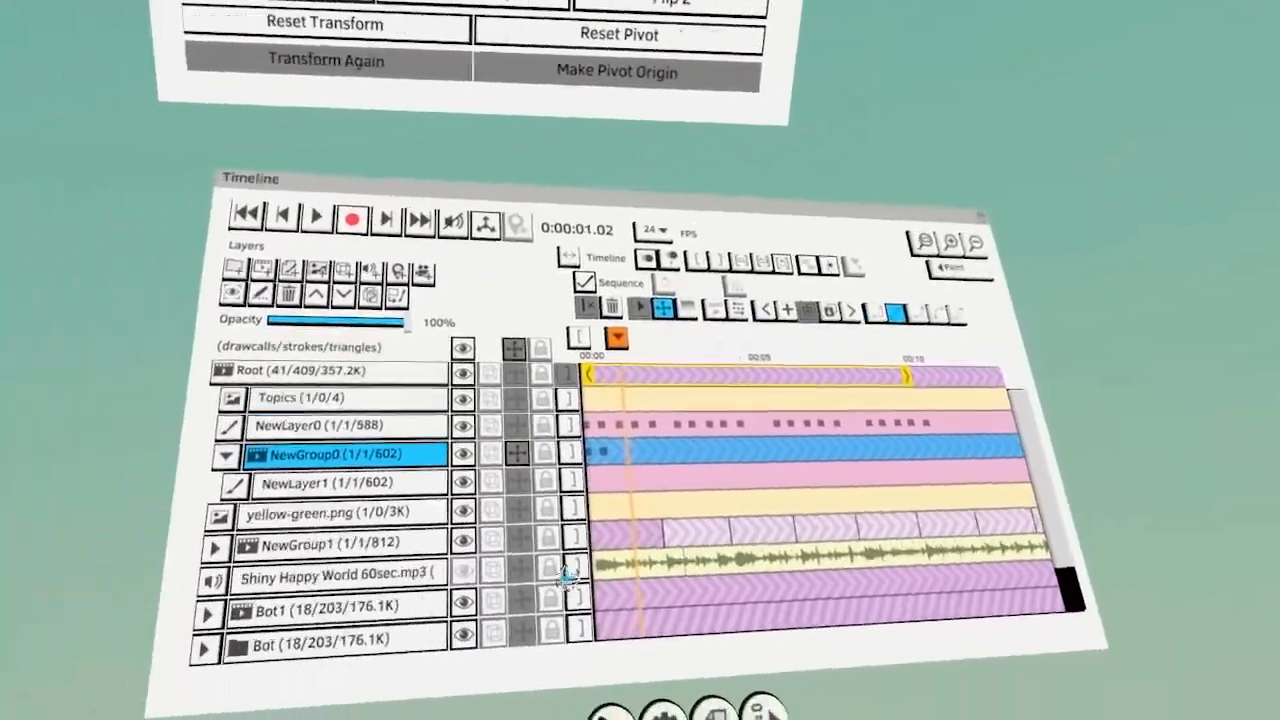
{"action": "key", "text": "space"}
{"action": "key", "text": "space"}
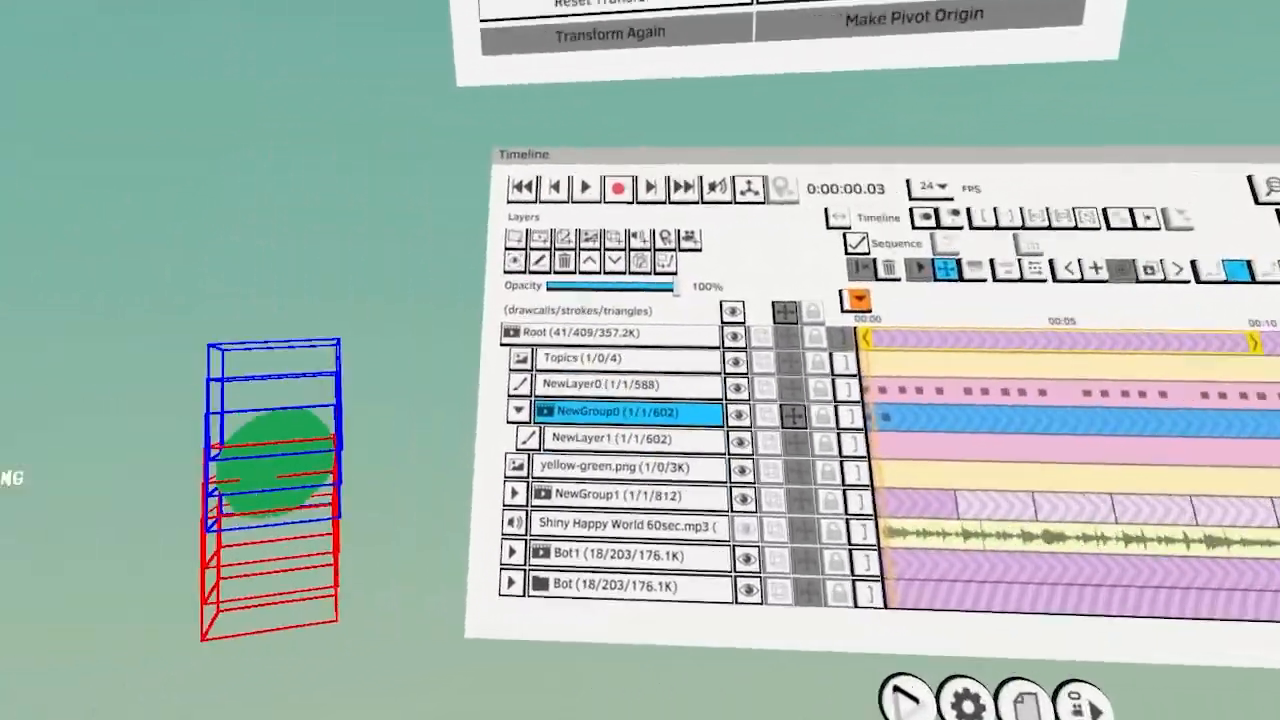
{"action": "key", "text": "space"}
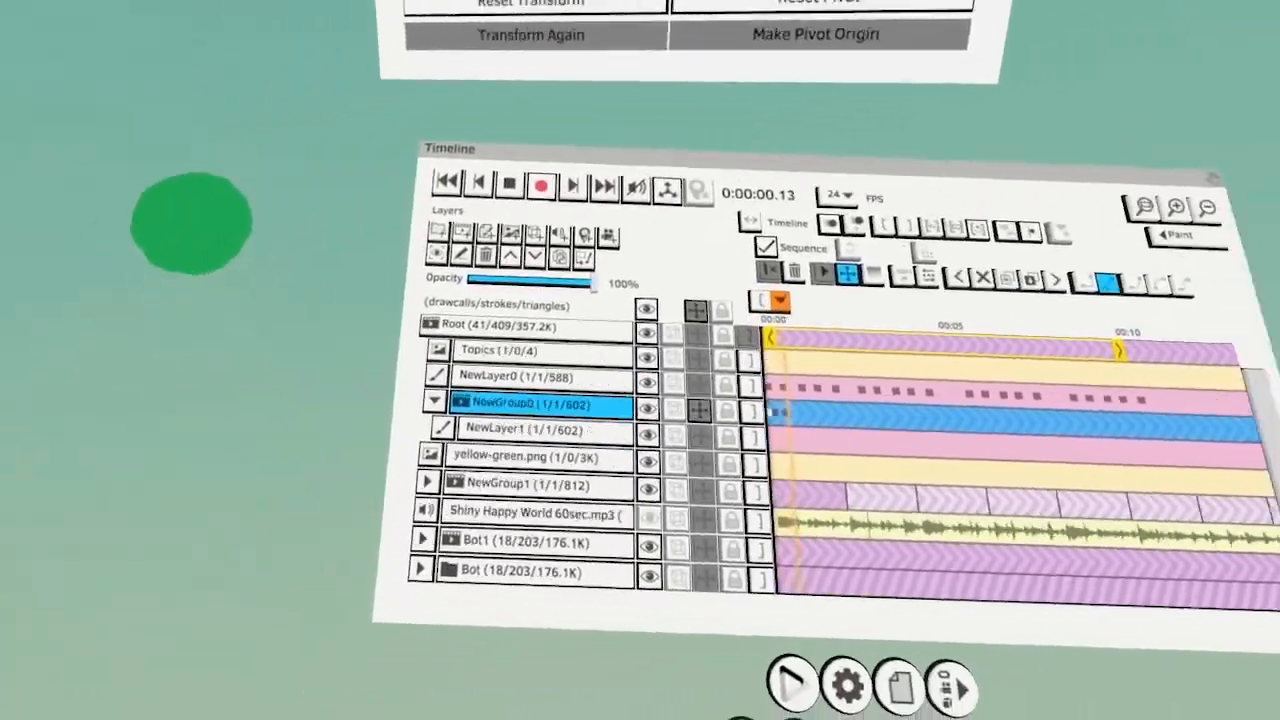
{"action": "key", "text": "space"}
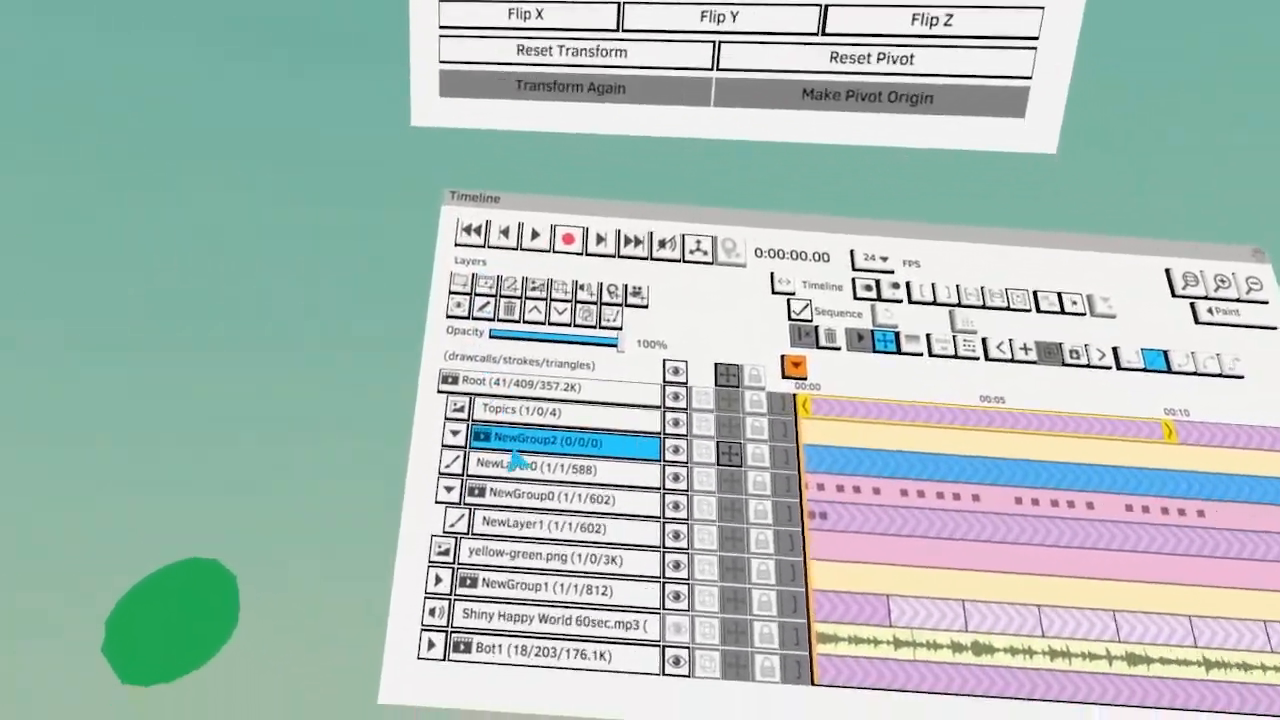
Nest NewGroup0 in a new sequence group and end that group's clip at 0:00:00.10 so the bounce loops
{"action": "left_click", "coordinate": [560, 312]}
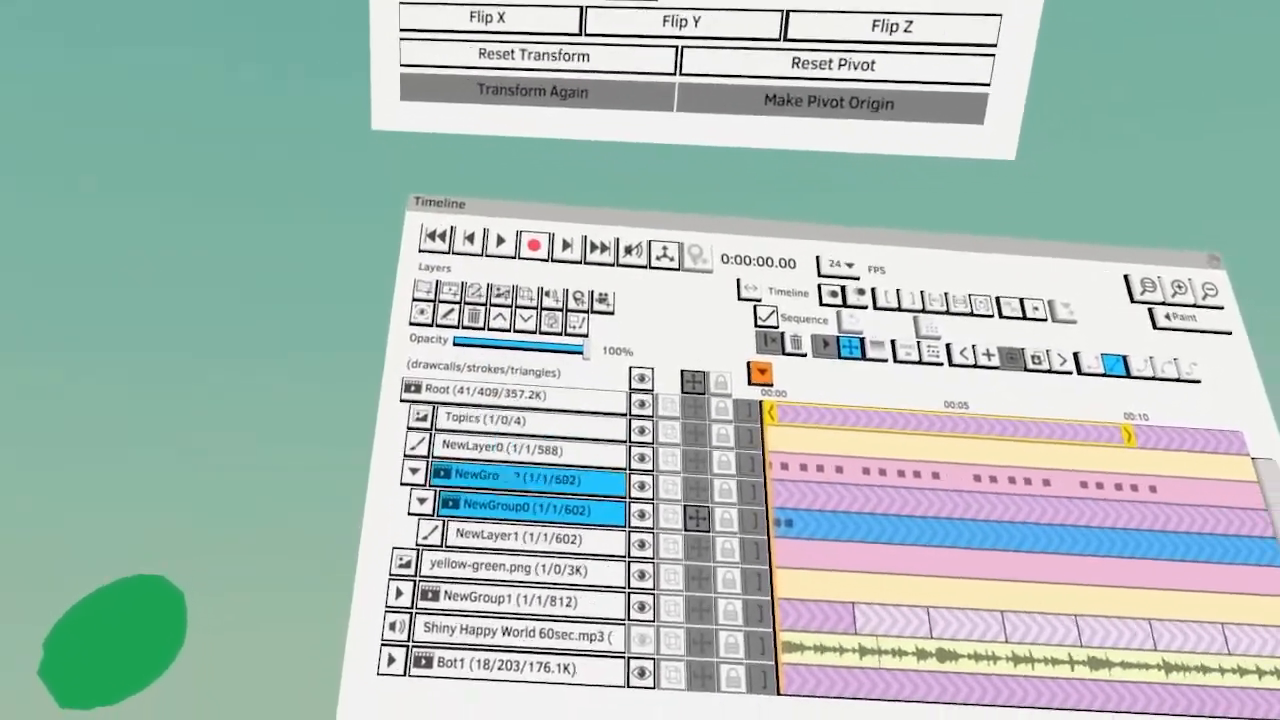
{"action": "left_click", "coordinate": [515, 478]}
{"action": "scroll", "coordinate": [800, 545], "scroll_direction": "up", "scroll_amount": 5}
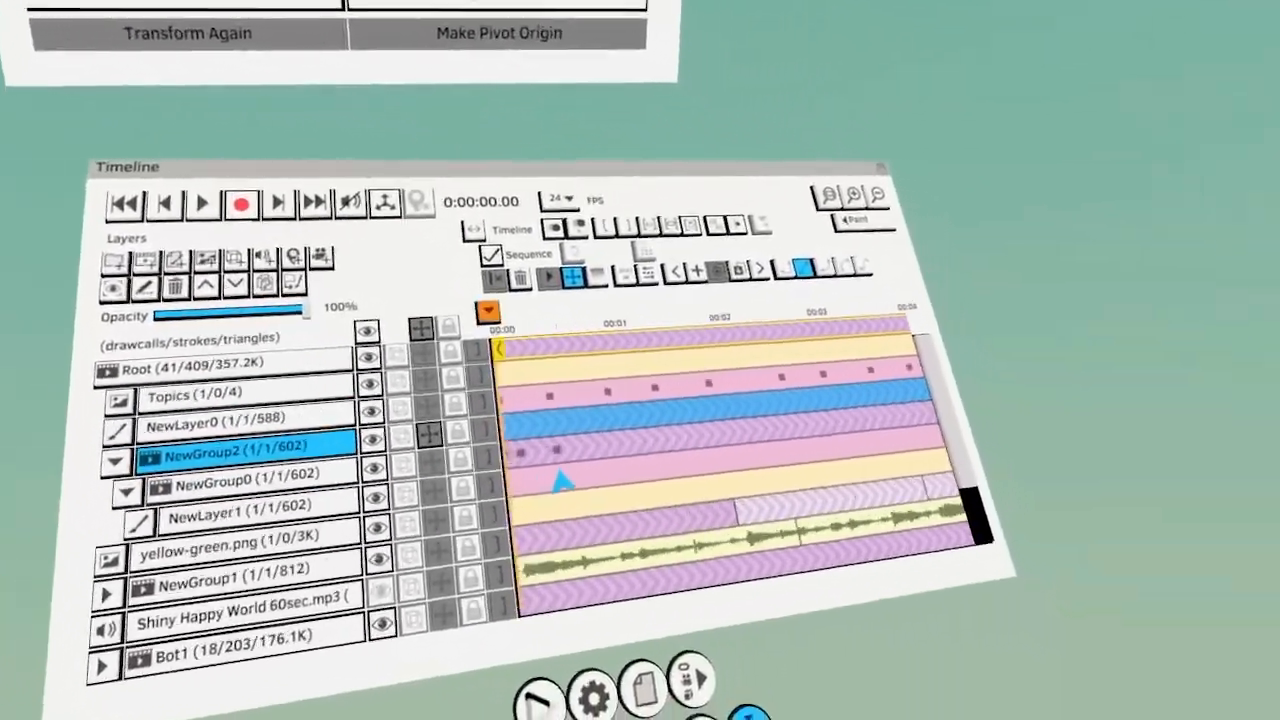
{"action": "mouse_move", "coordinate": [522, 451]}
{"action": "left_mouse_down"}
{"action": "mouse_move", "coordinate": [523, 440]}
{"action": "mouse_move", "coordinate": [534, 459]}
{"action": "left_mouse_up"}
{"action": "left_click", "coordinate": [575, 476]}
{"action": "left_click", "coordinate": [532, 458]}
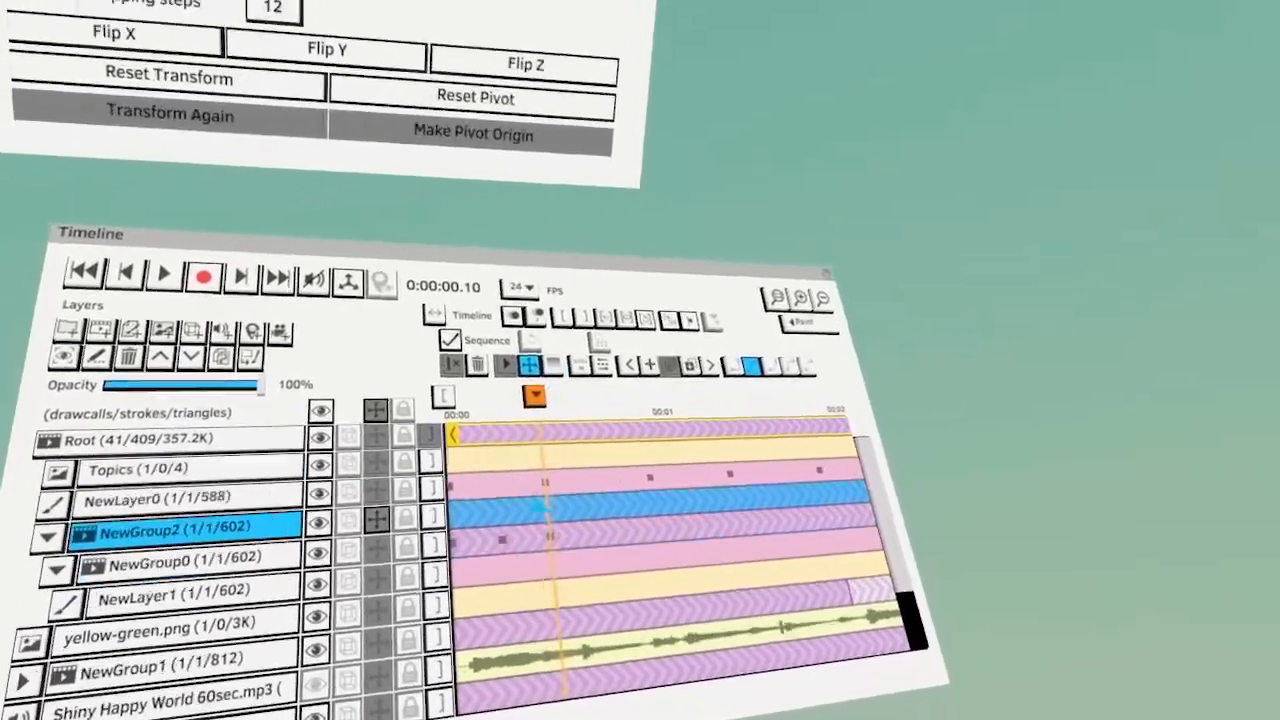
{"action": "left_click", "coordinate": [549, 284]}
{"action": "key", "text": "space"}
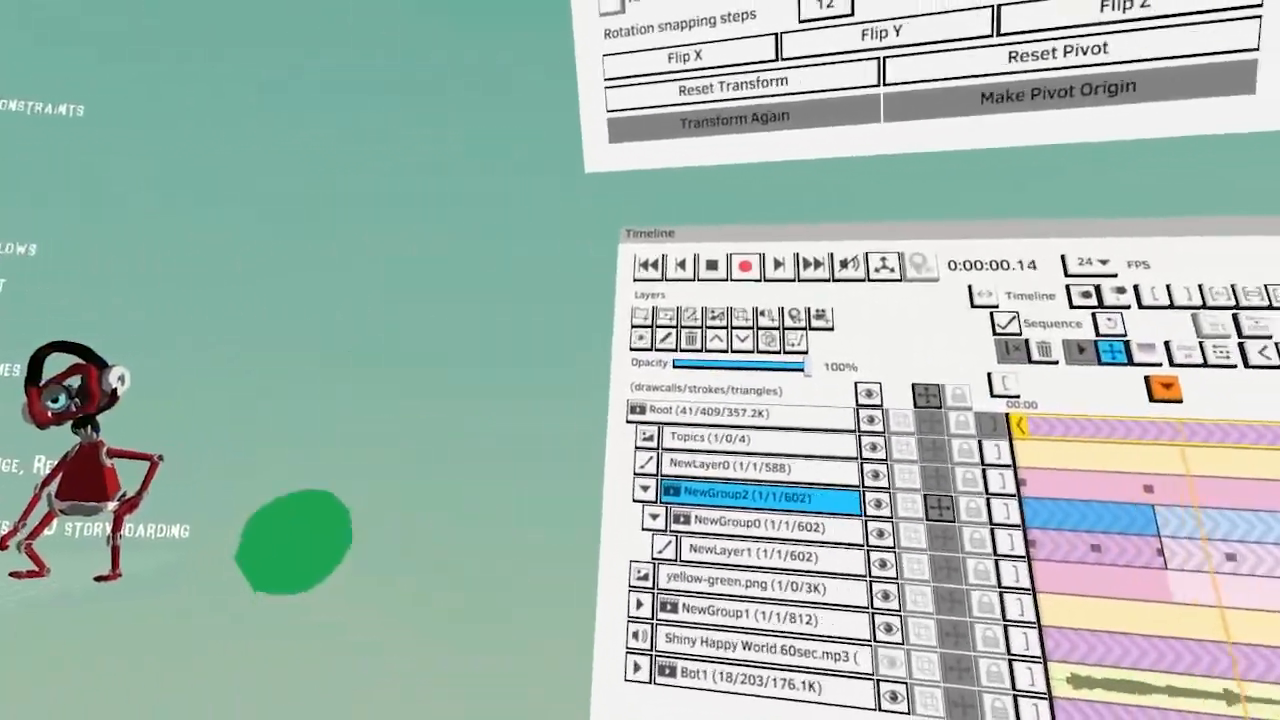
{"action": "key", "text": "space"}
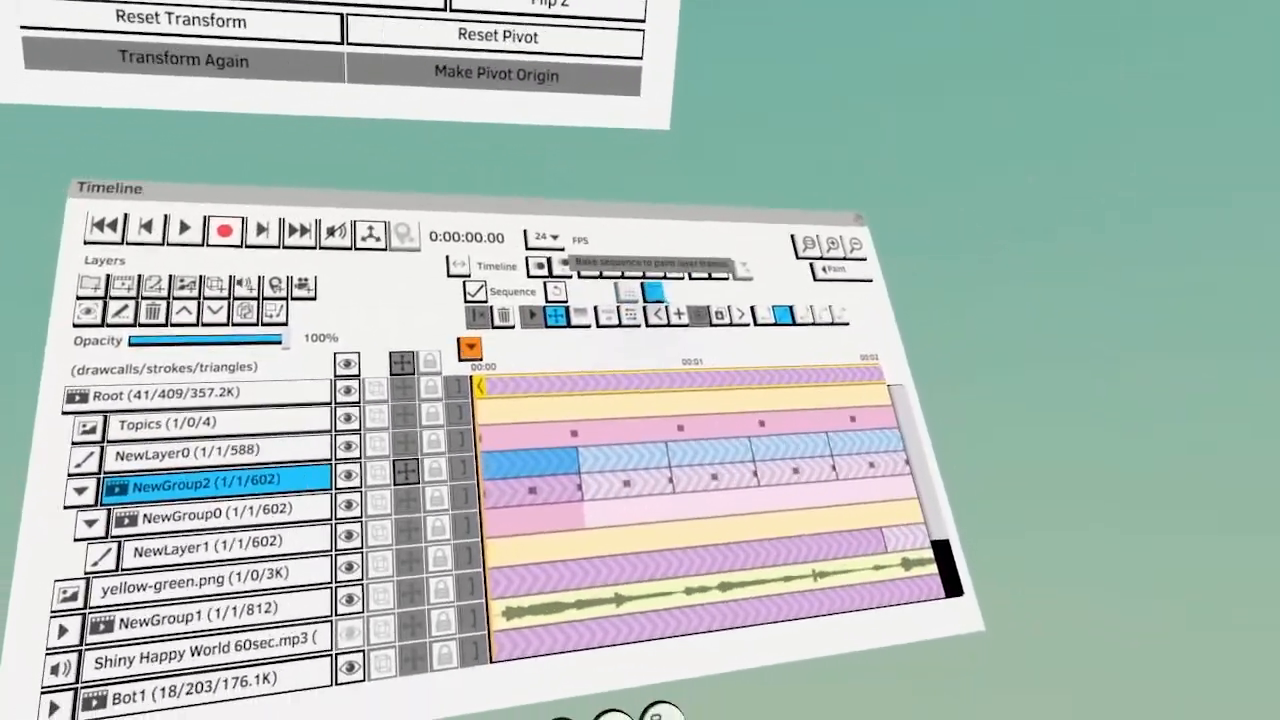
Bake the NewGroup2 sequence to paint layer frames and duplicate the baked layer, offsetting the copy to start at 0:00:00.10
{"action": "left_click", "coordinate": [562, 264]}
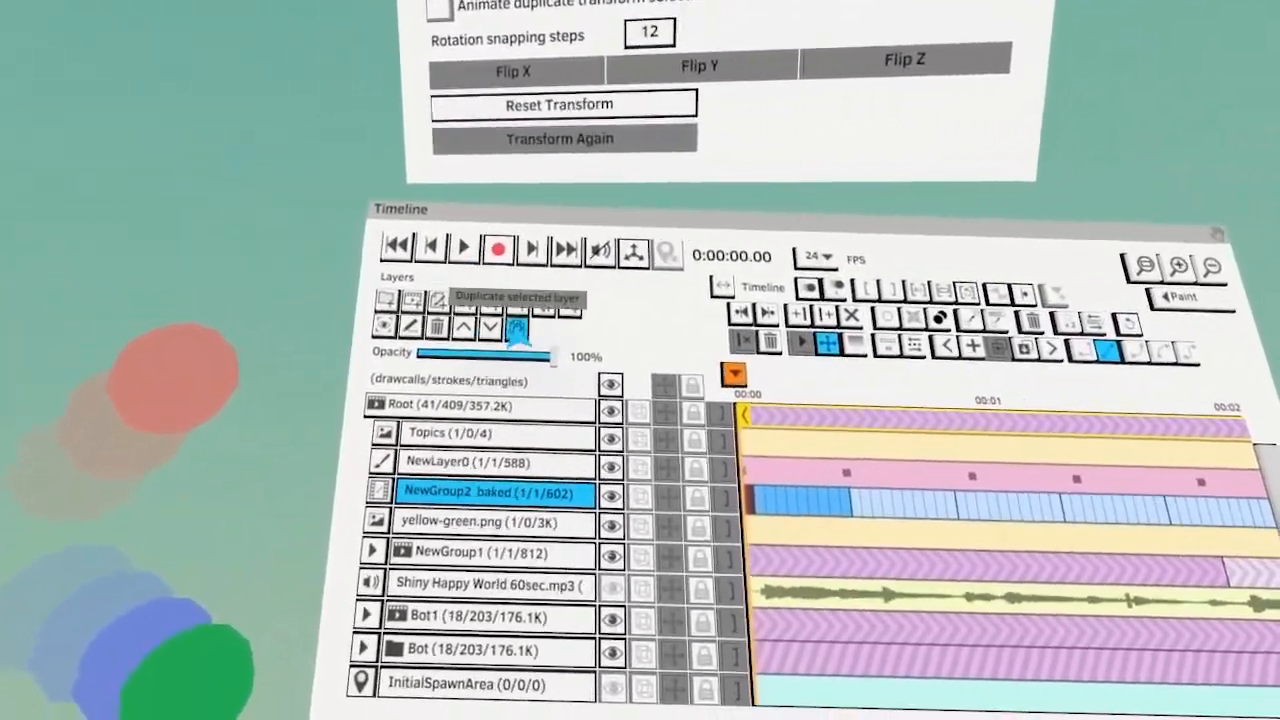
{"action": "left_click", "coordinate": [516, 328]}
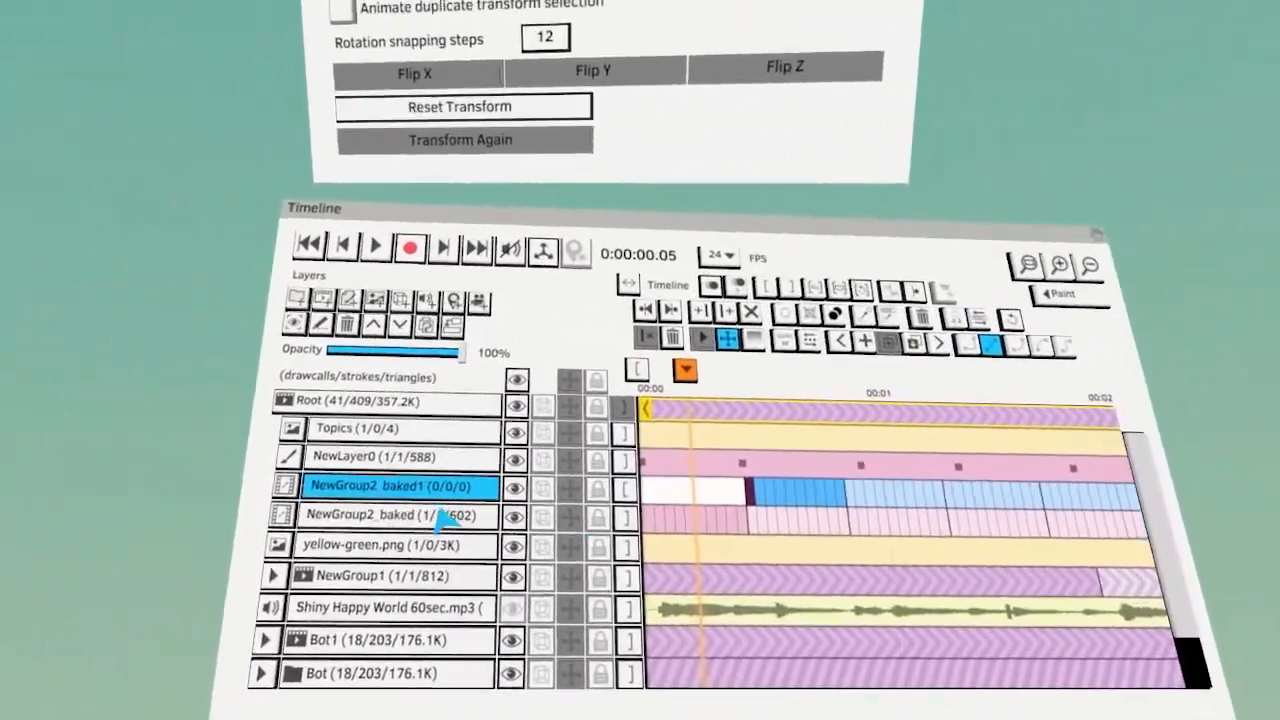
{"action": "double_click", "coordinate": [262, 484]}
{"action": "key", "text": "space"}
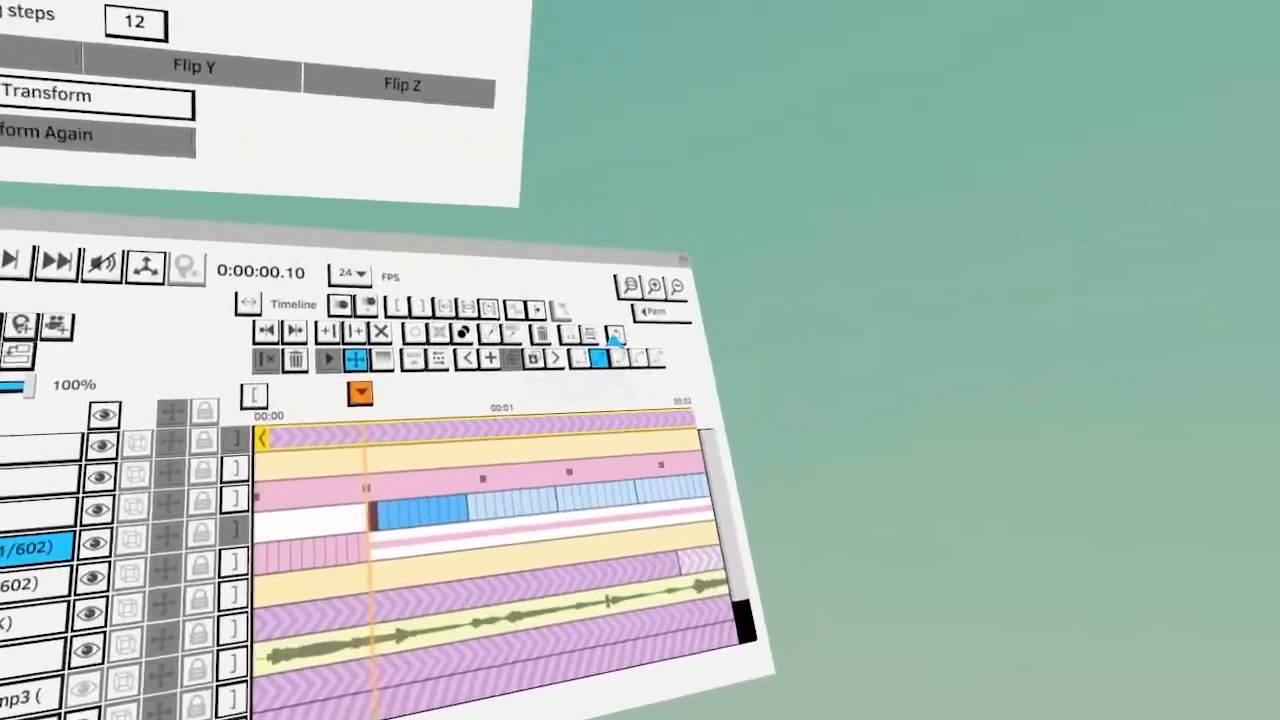
Turn off looping on the two baked layers, end the first with an empty frame and play back the result
{"action": "key", "text": "space"}
{"action": "key", "text": "space"}
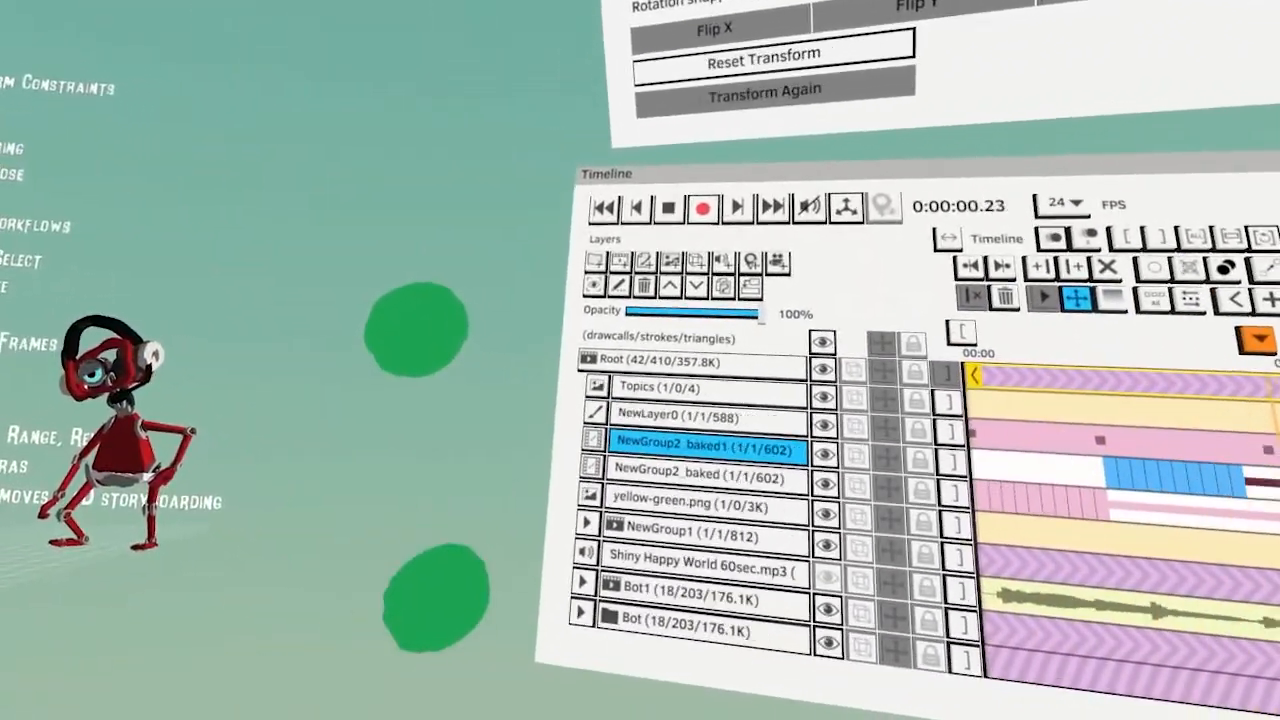
{"action": "key", "text": "space"}
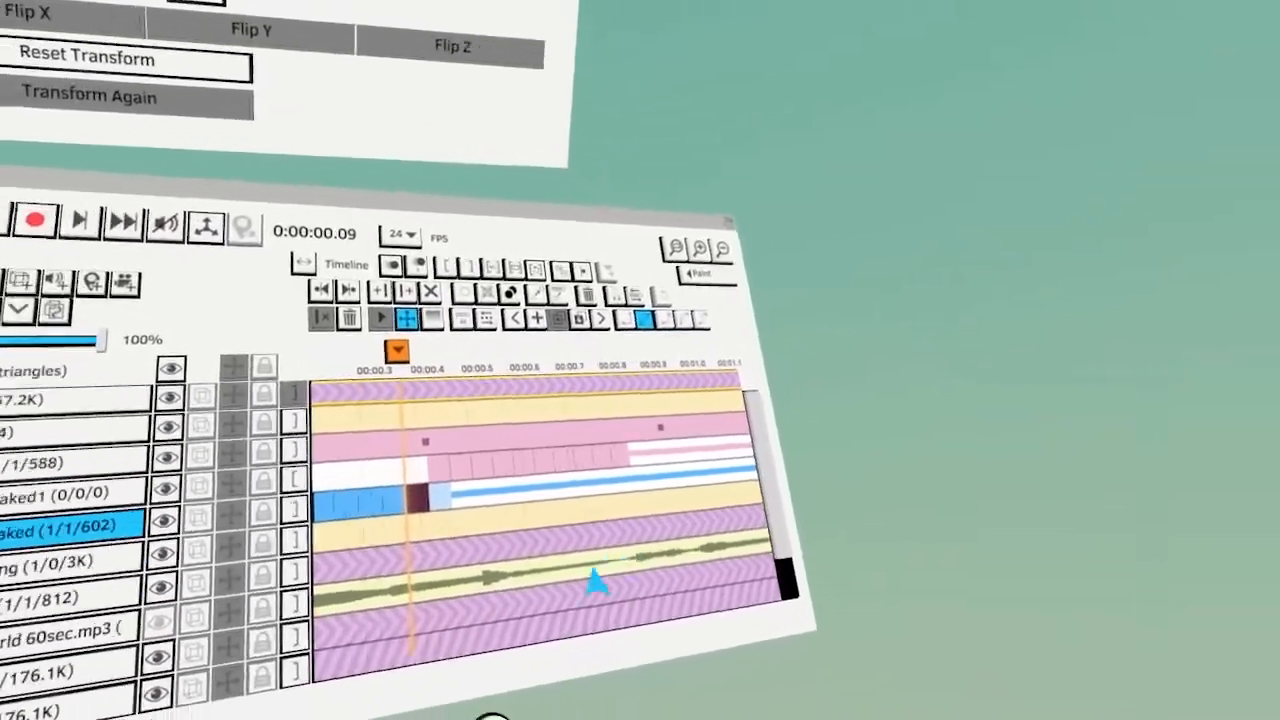
{"action": "key", "text": "space"}
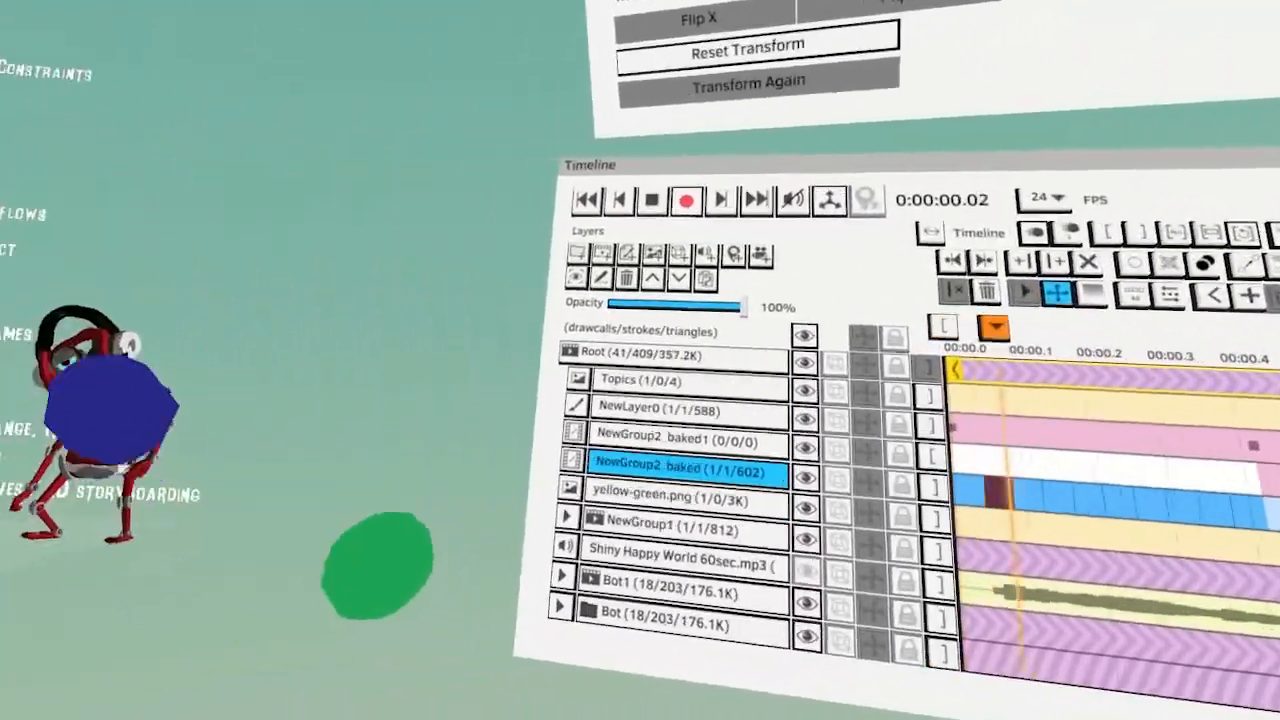
{"action": "key", "text": "space"}
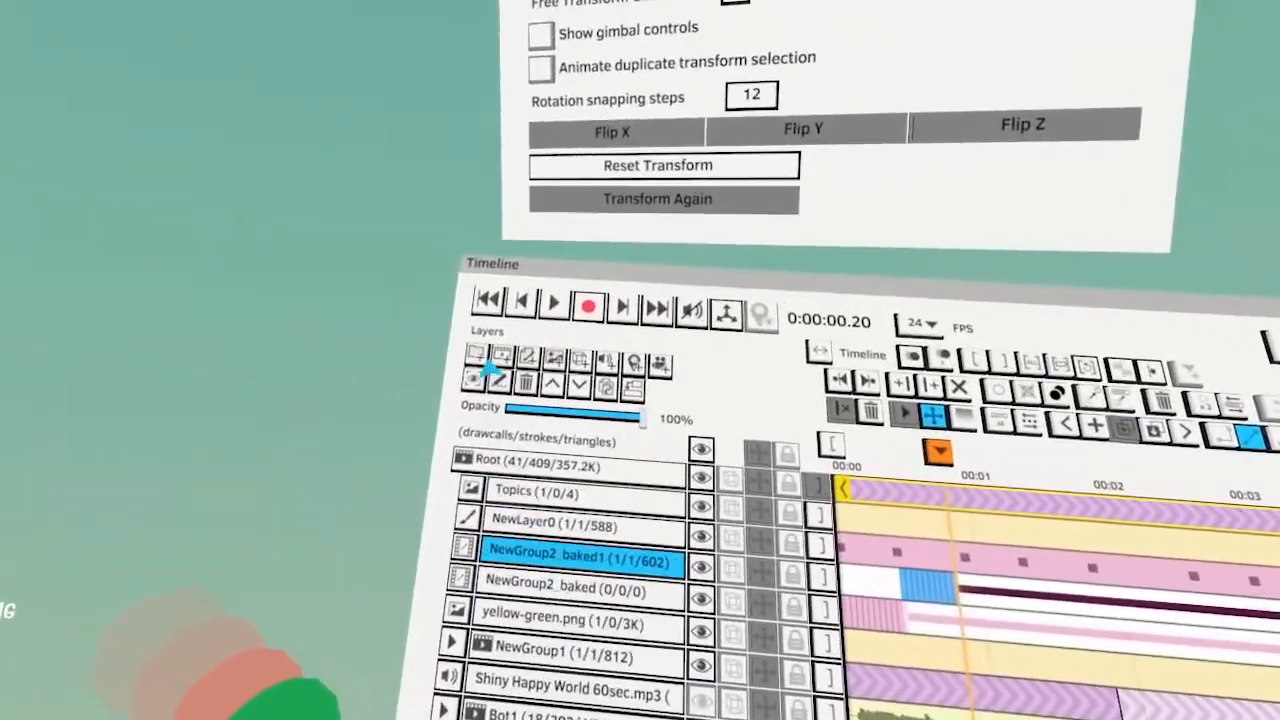
Move both baked layers into a new sequence group and end its clip at about 0:00:00.20 so it loops
{"action": "left_click", "coordinate": [155, 257]}
{"action": "left_click_drag", "start_coordinate": [492, 527], "coordinate": [517, 440]}
{"action": "left_click_drag", "start_coordinate": [515, 556], "coordinate": [500, 496]}
{"action": "left_click", "coordinate": [500, 492]}
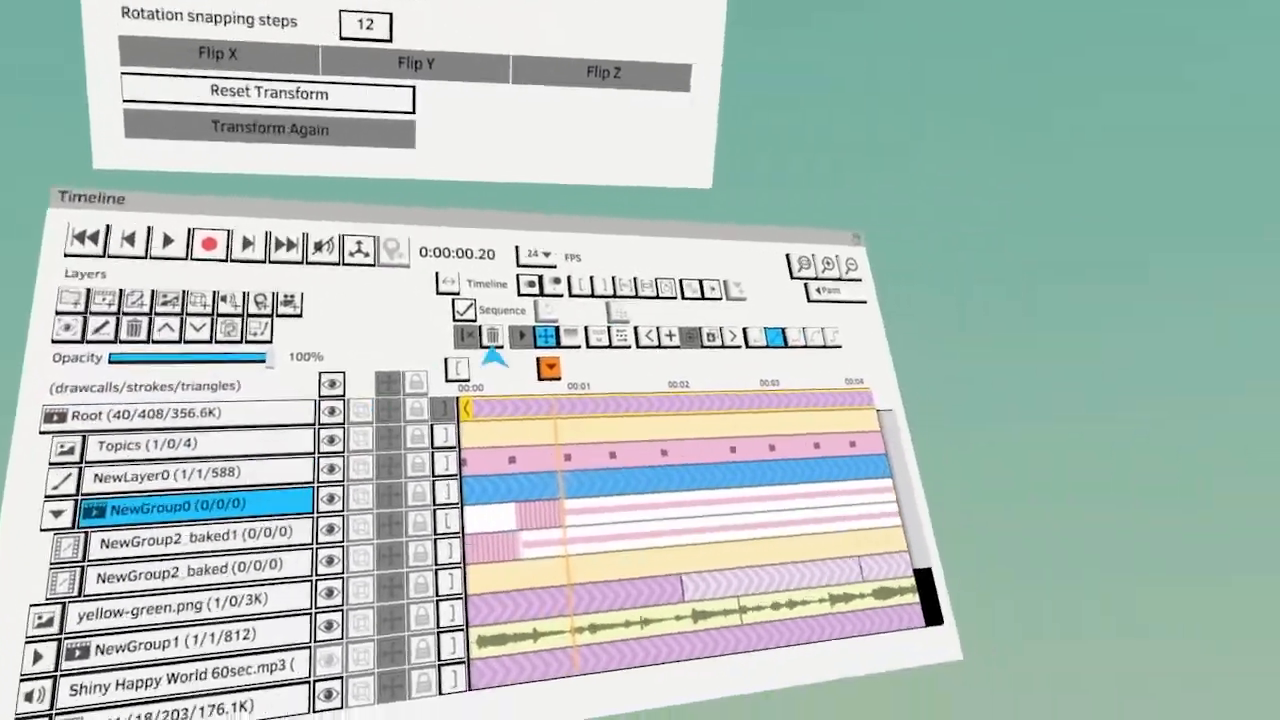
{"action": "left_click", "coordinate": [440, 362]}
{"action": "key", "text": "space"}
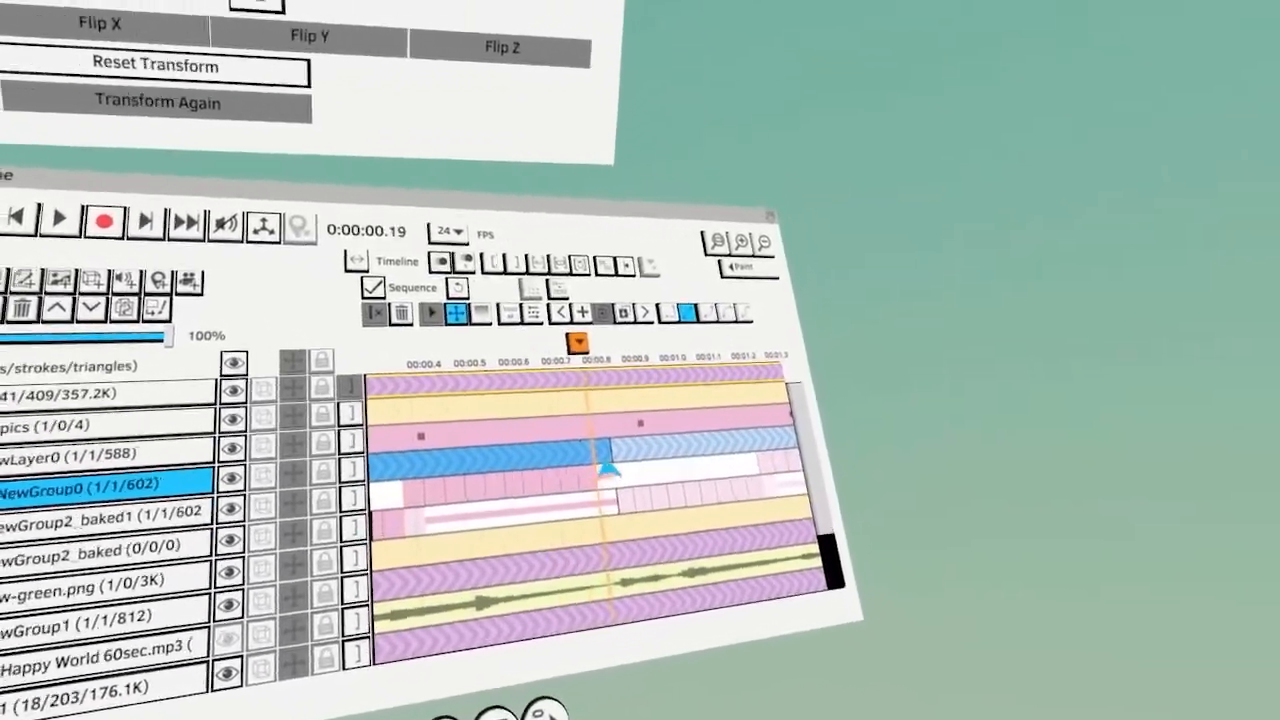
Play back the looping NewGroup0 sequence to check how its two baked layers alternate
{"action": "key", "text": "space"}
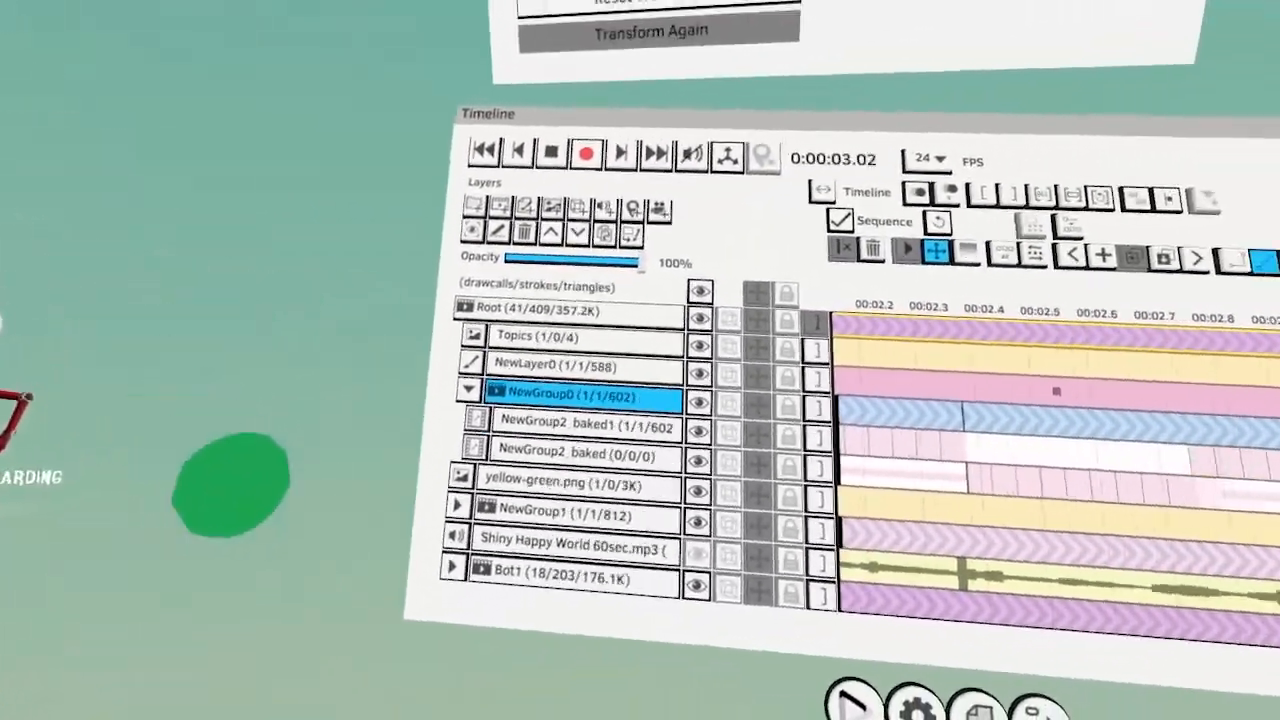
{"action": "key", "text": "space"}
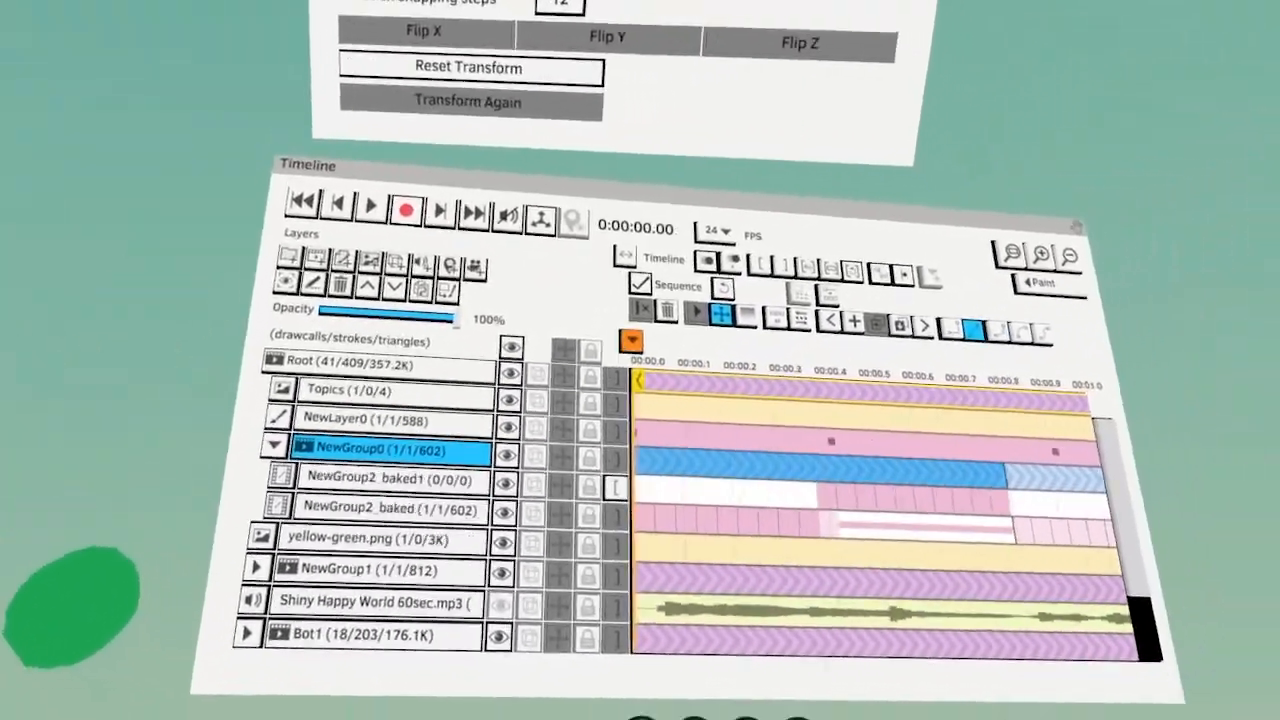
{"action": "scroll", "coordinate": [652, 529], "scroll_direction": "down", "scroll_amount": 3}
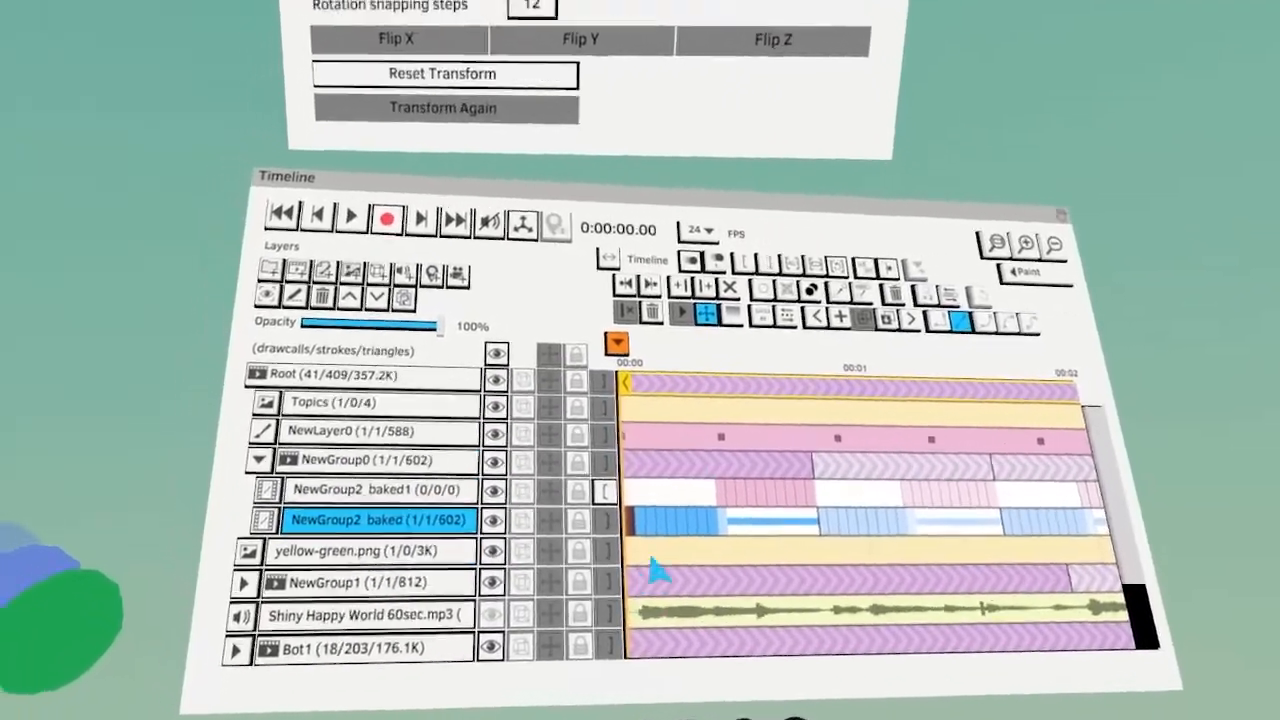
Add a new paint layer inside NewGroup0 above the two baked layers and step through the first baked frames
{"action": "left_click", "coordinate": [375, 489]}
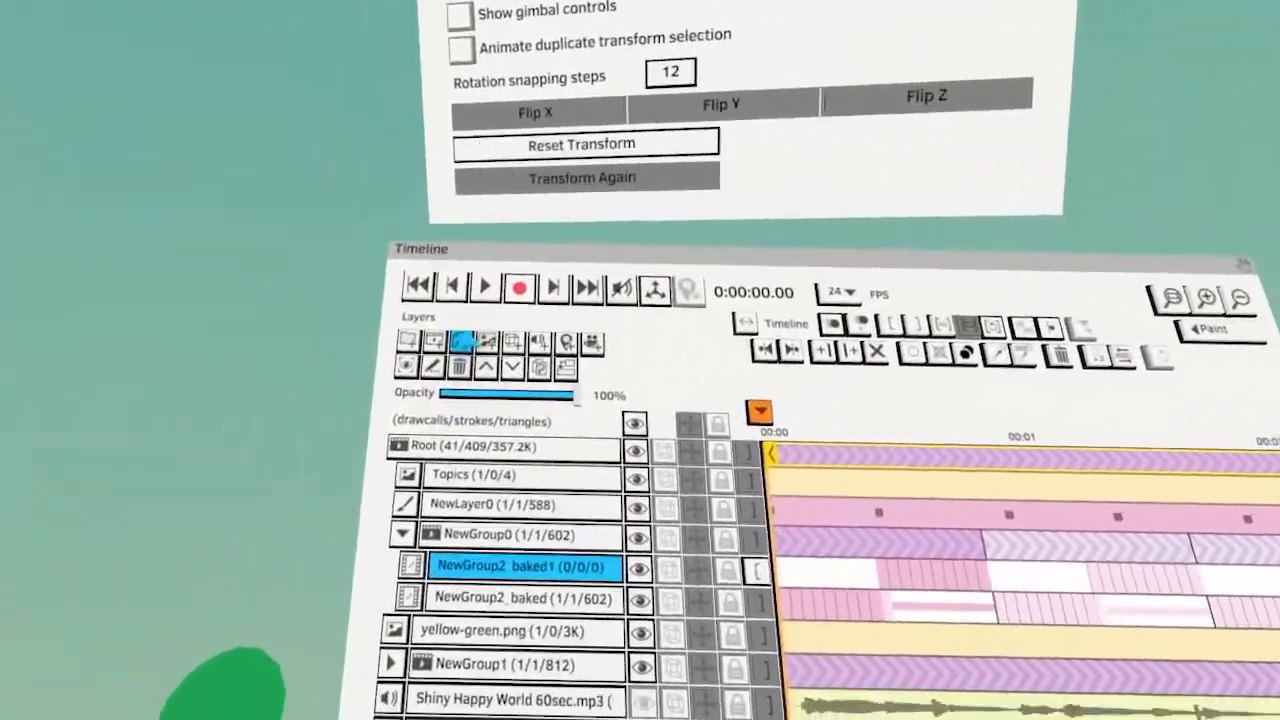
{"action": "left_click", "coordinate": [471, 336]}
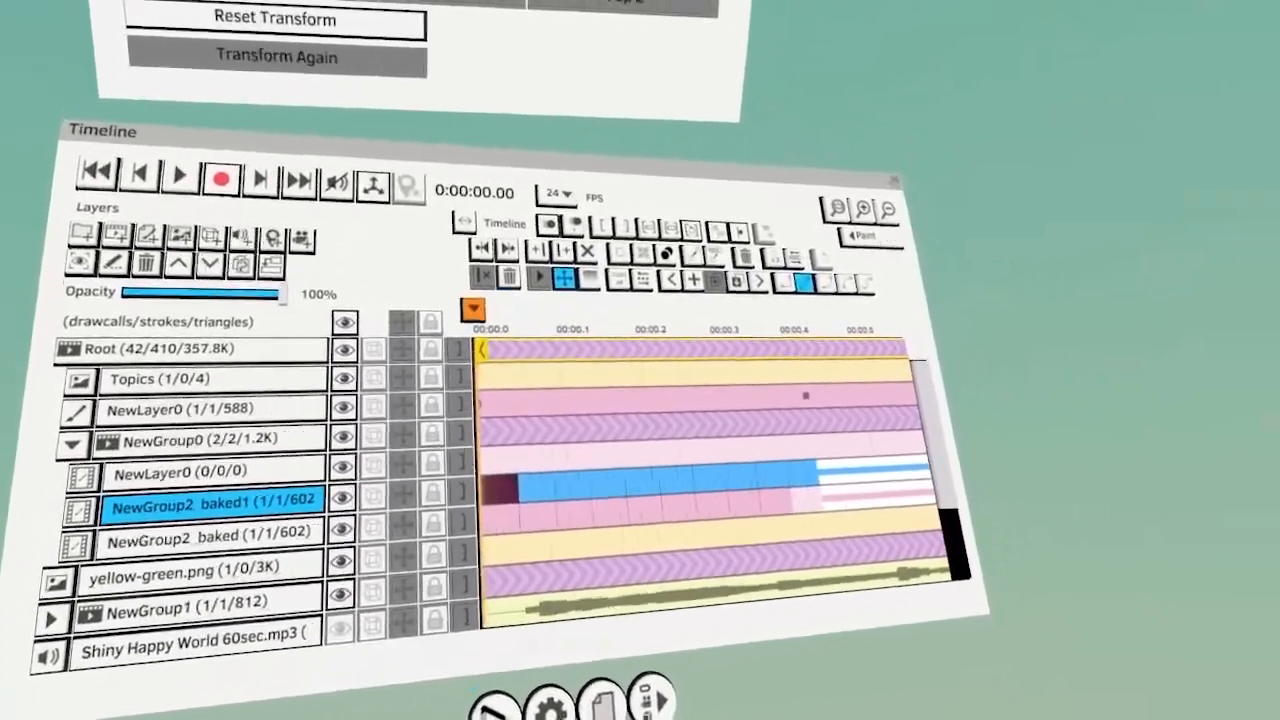
{"action": "key", "text": "Right"}
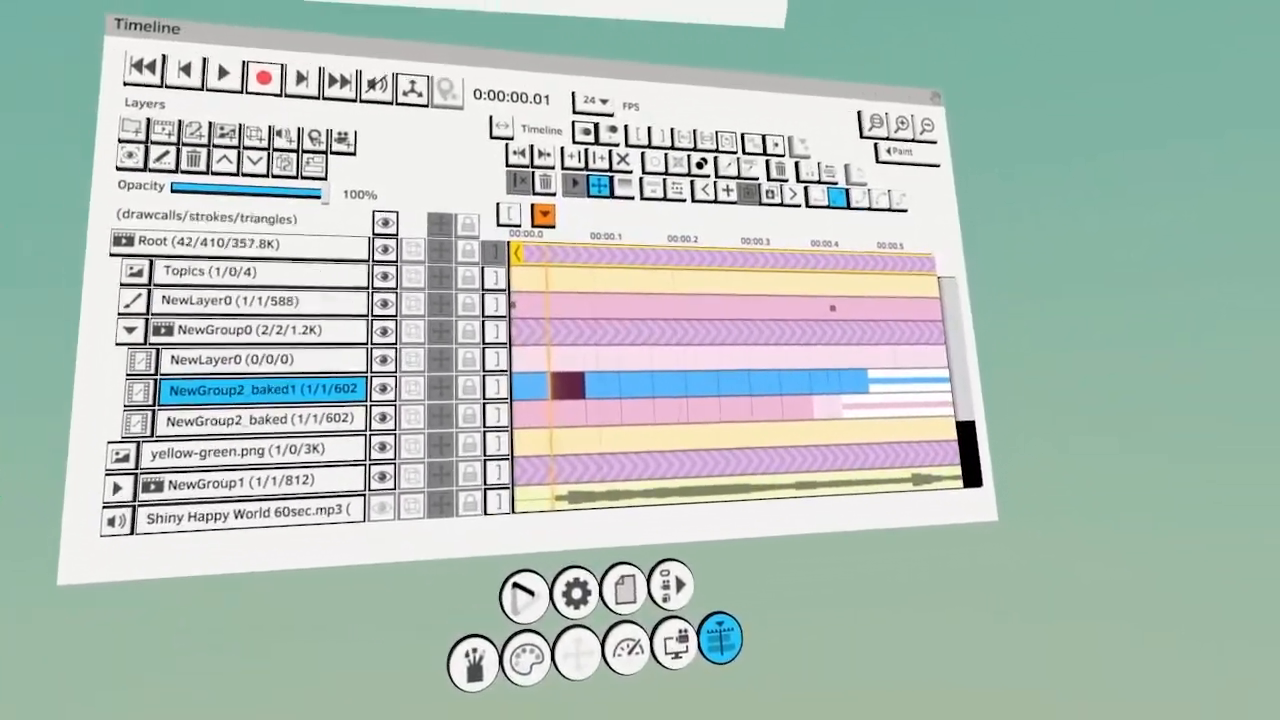
{"action": "key", "text": "Left"}
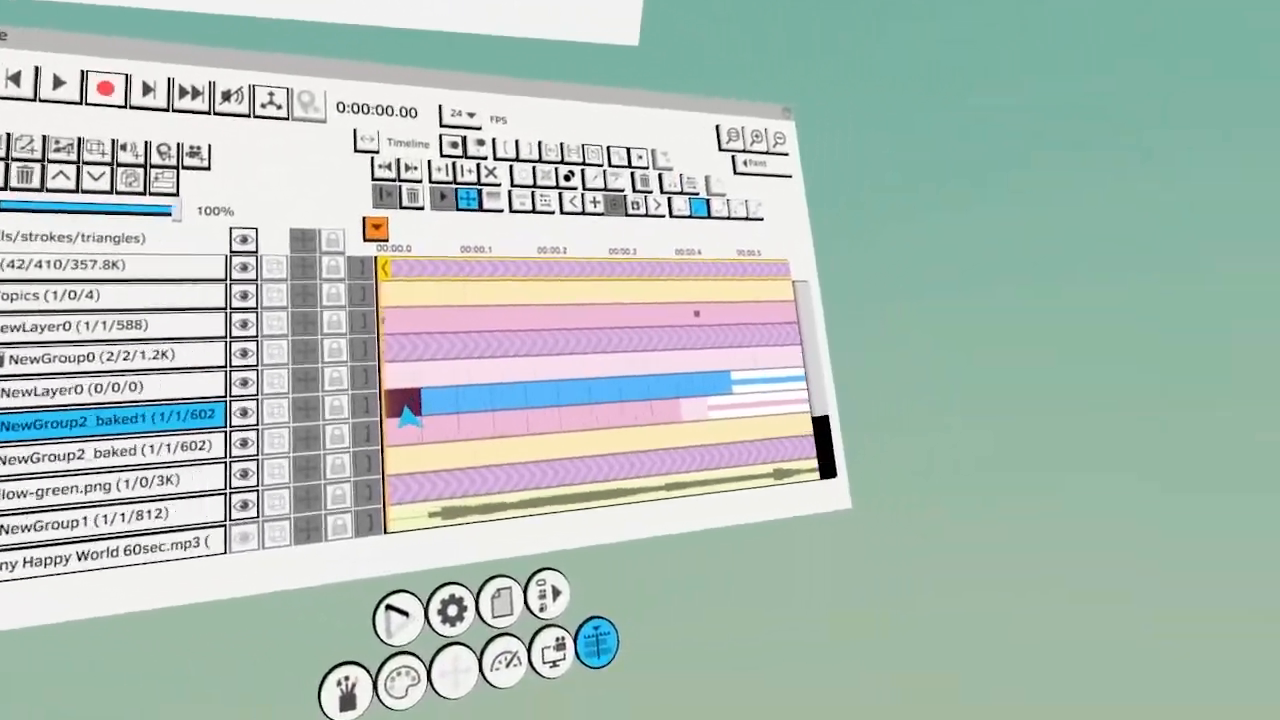
{"action": "left_click", "coordinate": [346, 690]}
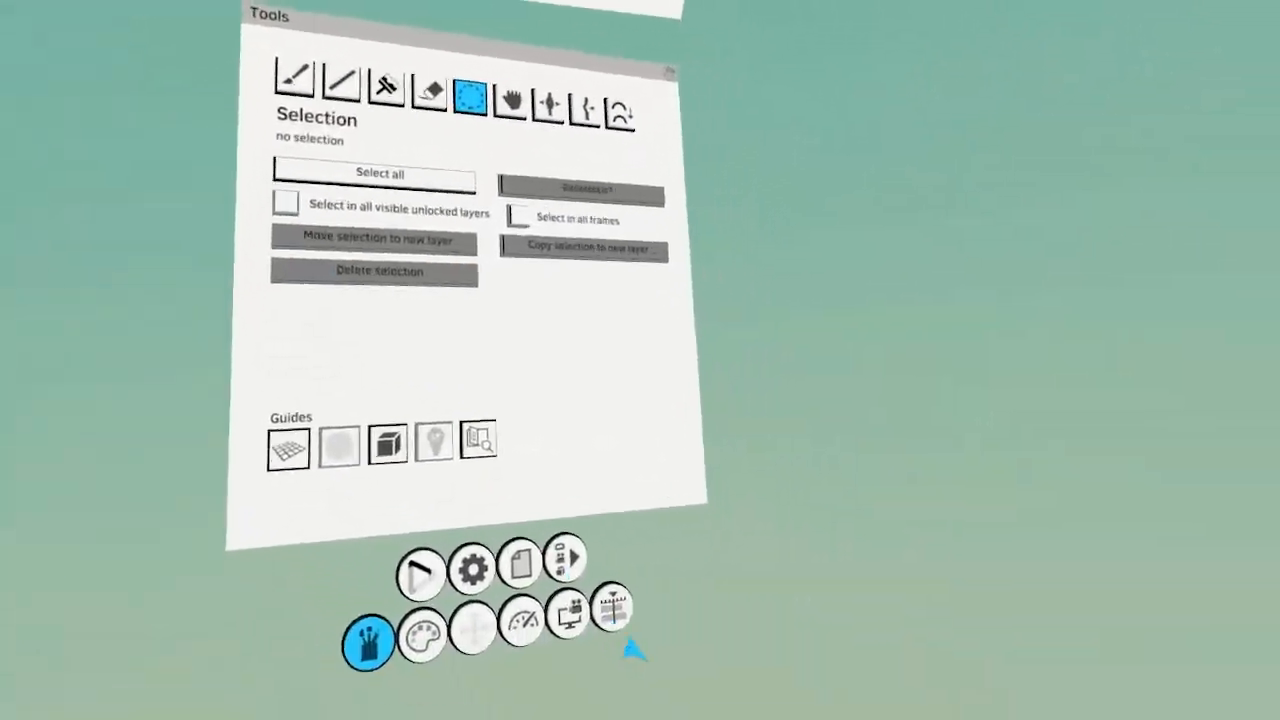
{"action": "left_click", "coordinate": [612, 607]}
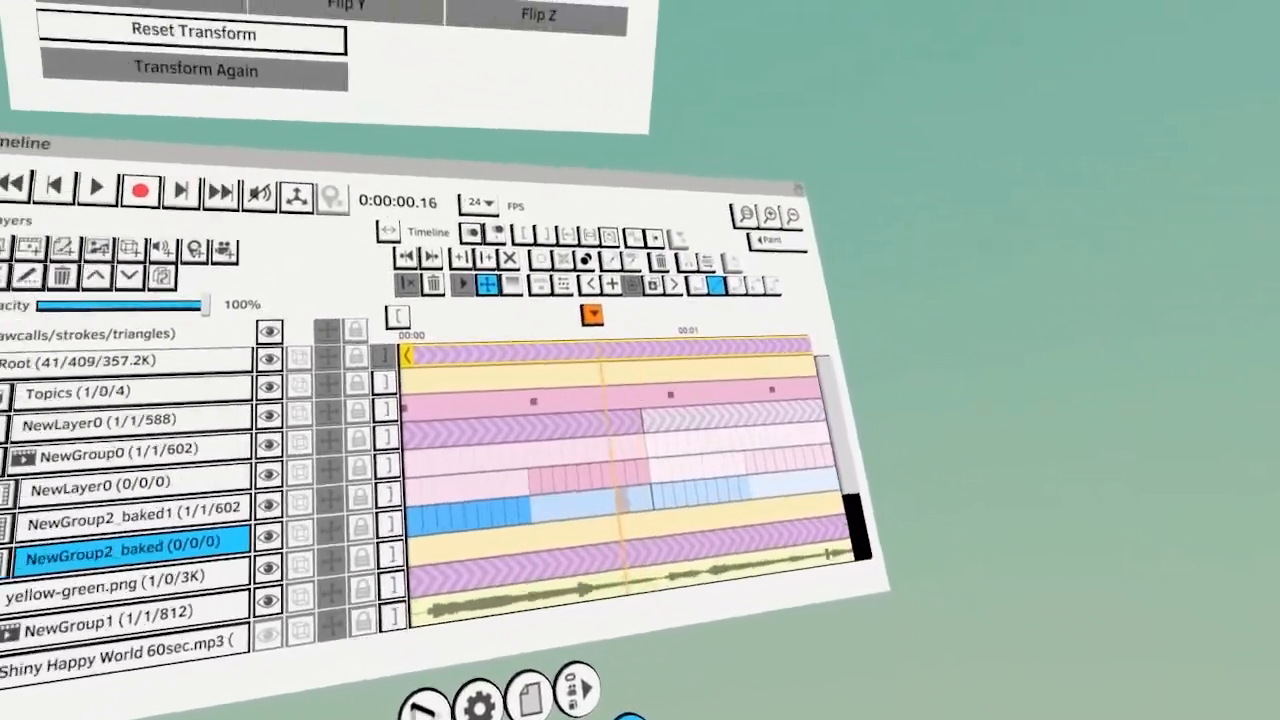
Merge NewLayer0 down with both baked layers inside NewGroup0 and play back the combined frames
{"action": "left_click", "coordinate": [446, 463]}
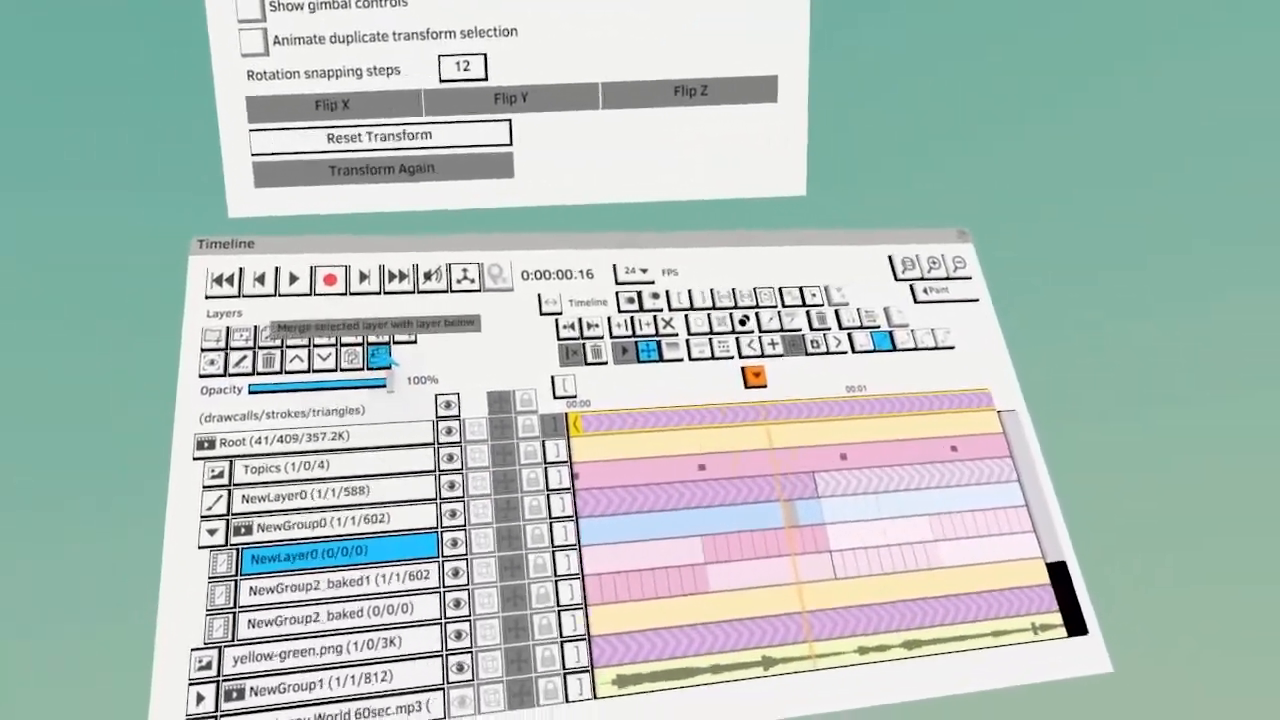
{"action": "left_click", "coordinate": [388, 372]}
{"action": "left_click", "coordinate": [388, 372]}
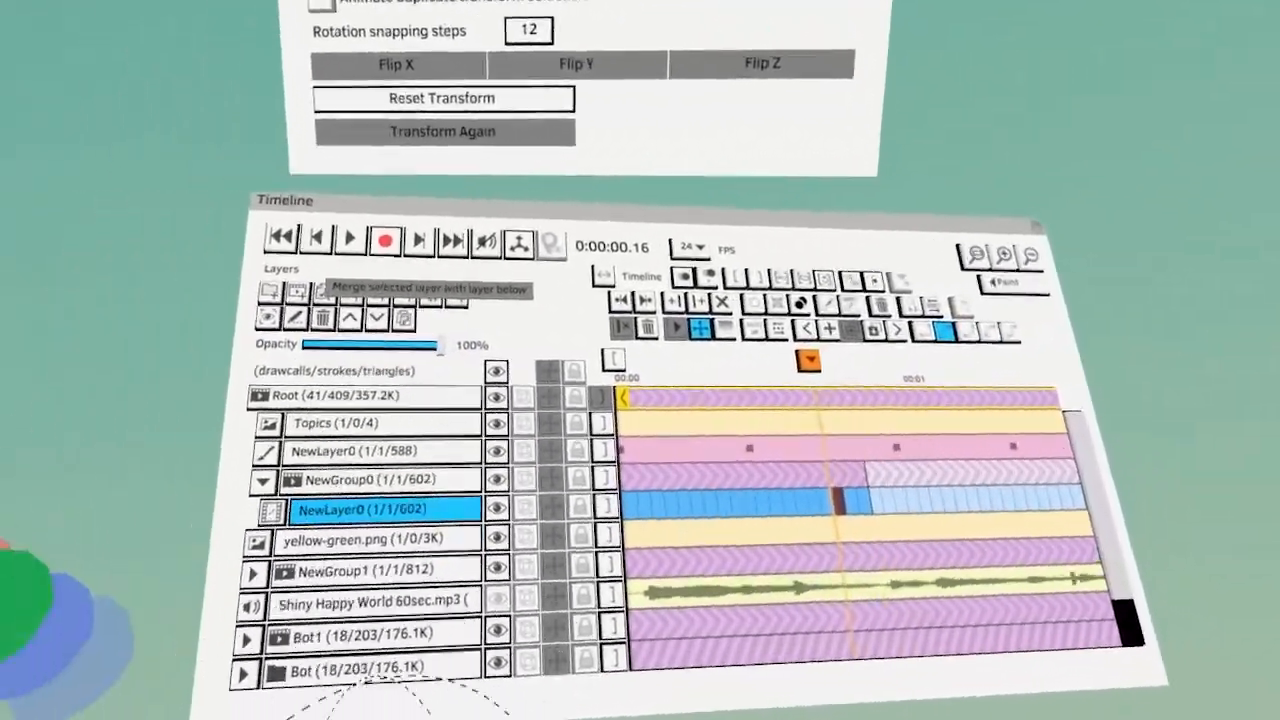
{"action": "key", "text": "space"}
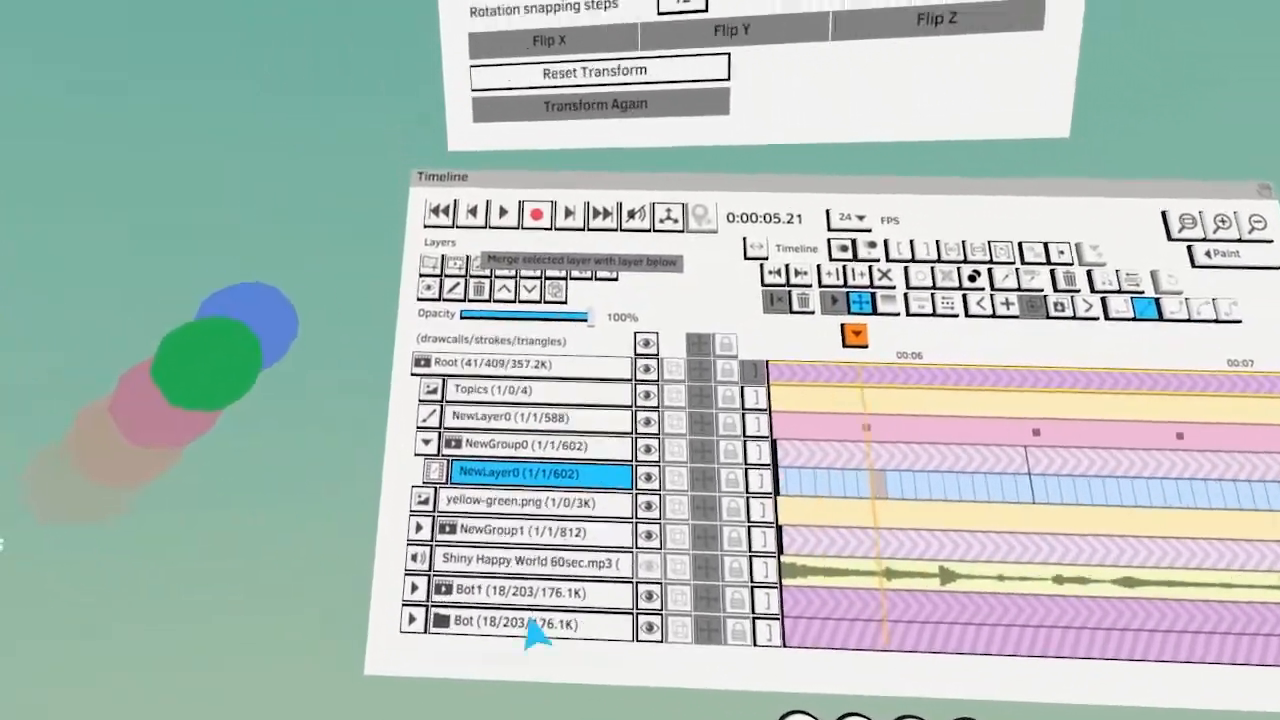
Rename the merged paint layer inside NewGroup0 as NewLayer0Tt
{"action": "left_click", "coordinate": [520, 446]}
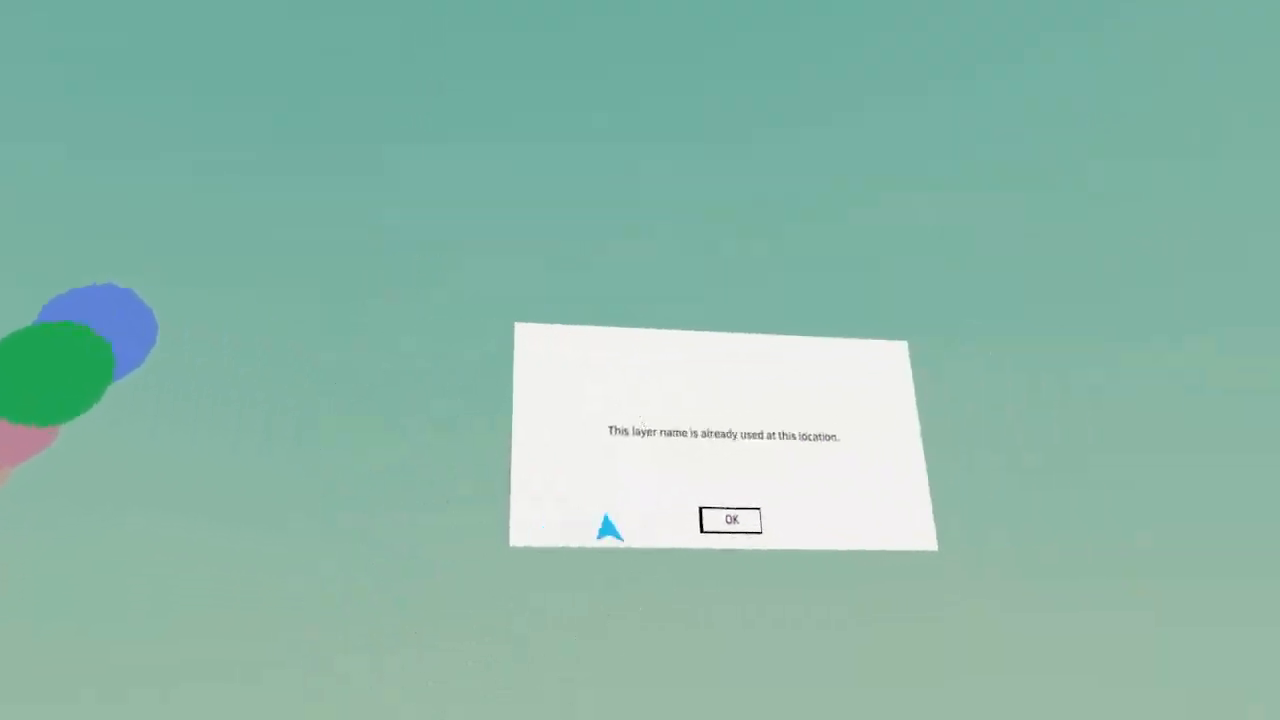
{"action": "left_click", "coordinate": [731, 520]}
{"action": "left_click", "coordinate": [590, 491]}
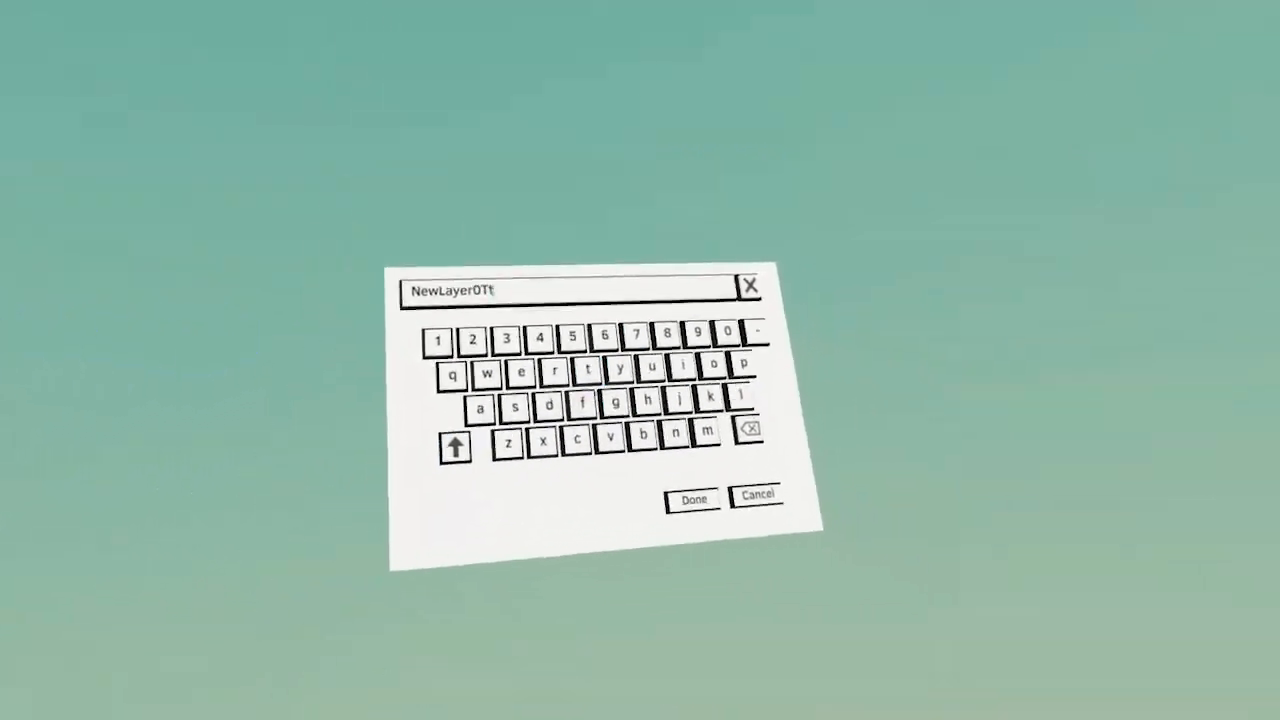
{"action": "left_click", "coordinate": [693, 499]}
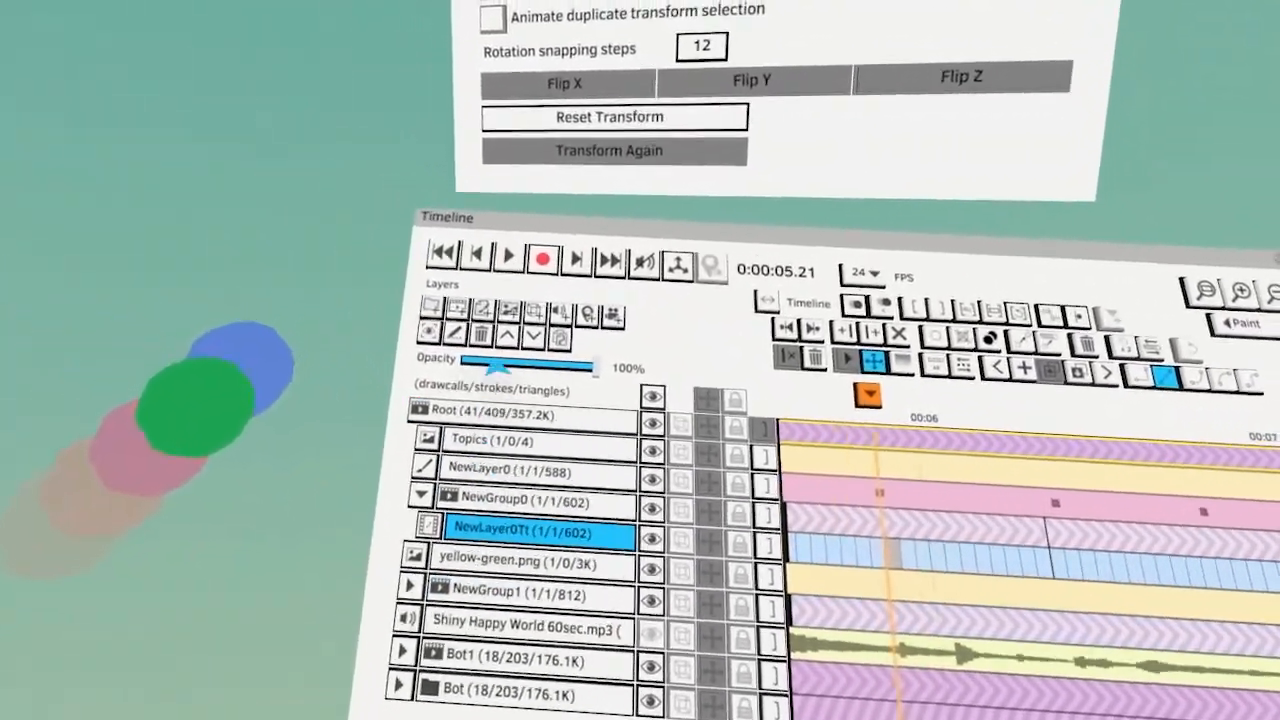
Move NewLayer0Tt out of NewGroup0 and delete the emptied group
{"action": "left_click", "coordinate": [506, 336]}
{"action": "left_click", "coordinate": [505, 505]}
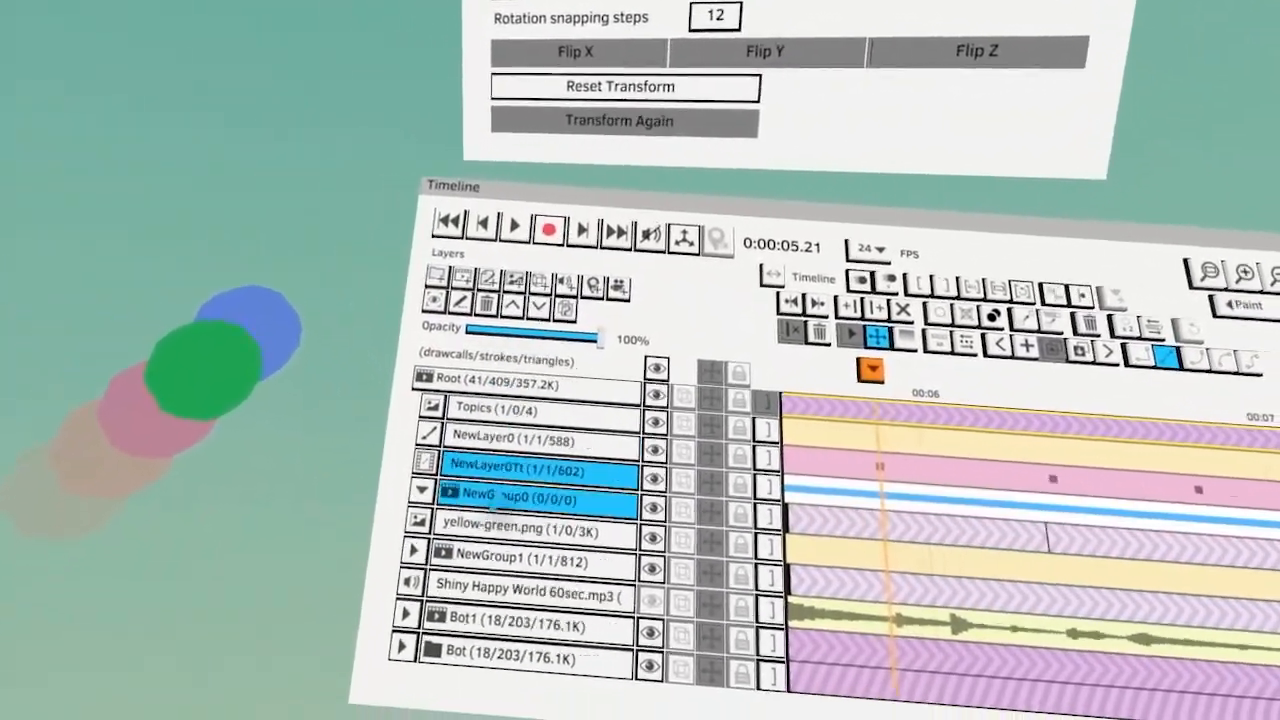
{"action": "left_click", "coordinate": [478, 330]}
{"action": "left_click", "coordinate": [470, 480]}
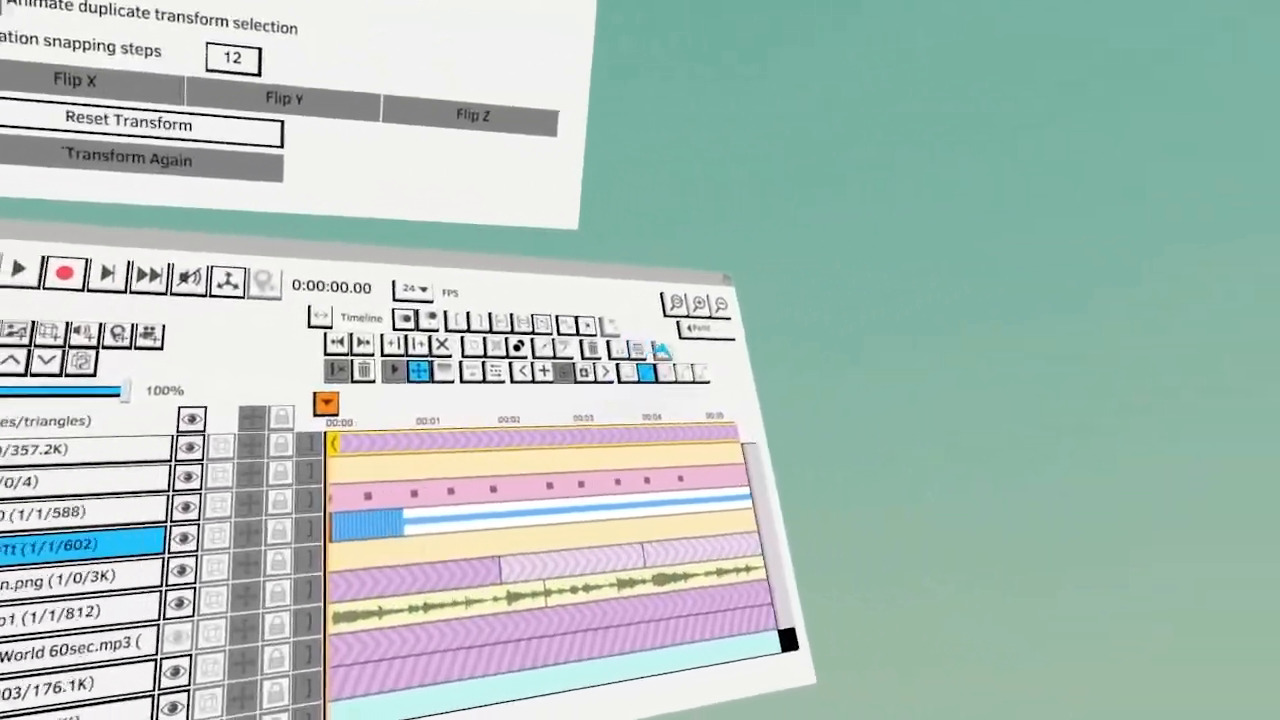
Turn on looping for the NewLayer0Tt frames and play back the result
{"action": "left_click", "coordinate": [818, 309]}
{"action": "key", "text": "space"}
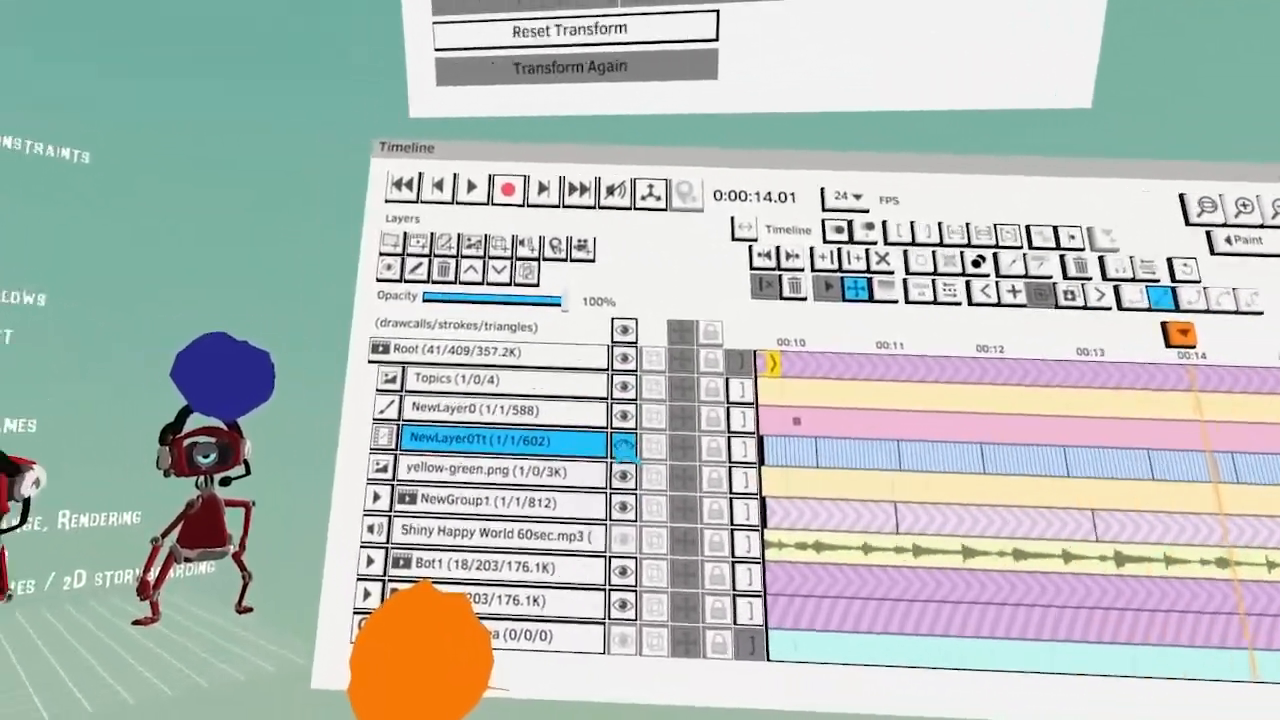
Hide NewLayer0, NewLayer0Tt and NewGroup1, and add an empty paint layer at the top of Root
{"action": "left_click", "coordinate": [595, 462]}
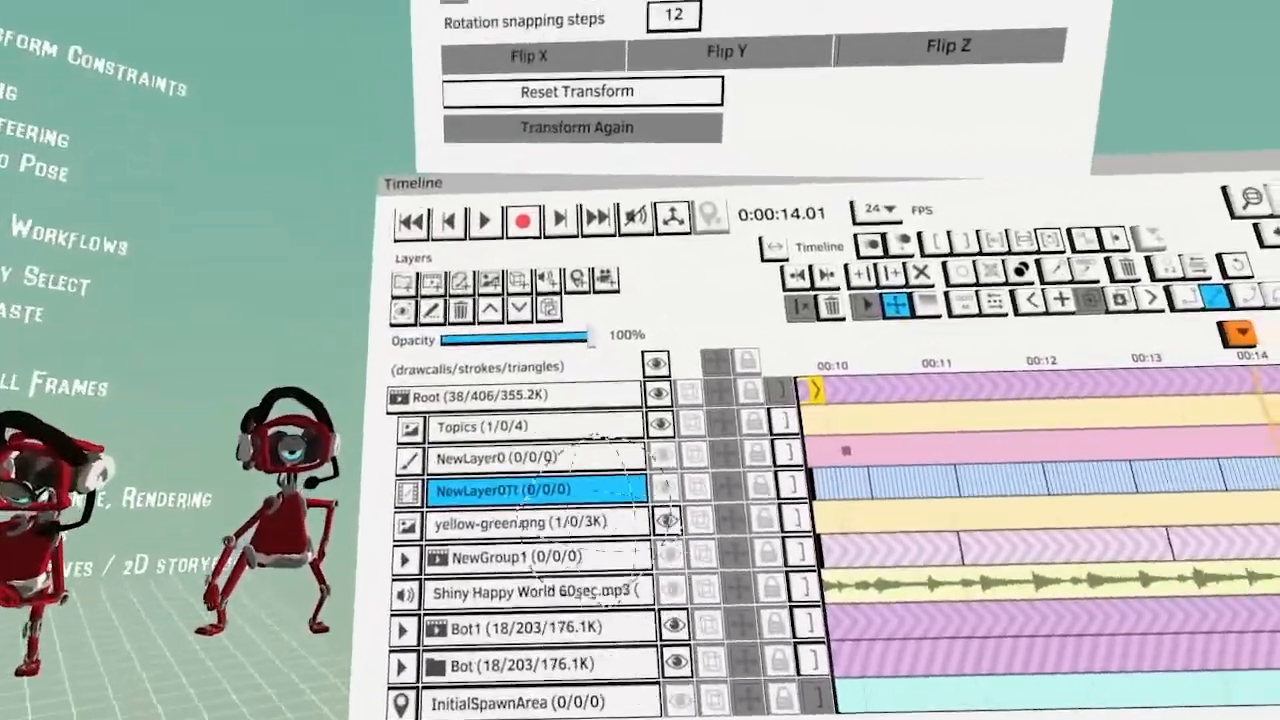
{"action": "left_click", "coordinate": [425, 403]}
{"action": "left_click", "coordinate": [405, 268]}
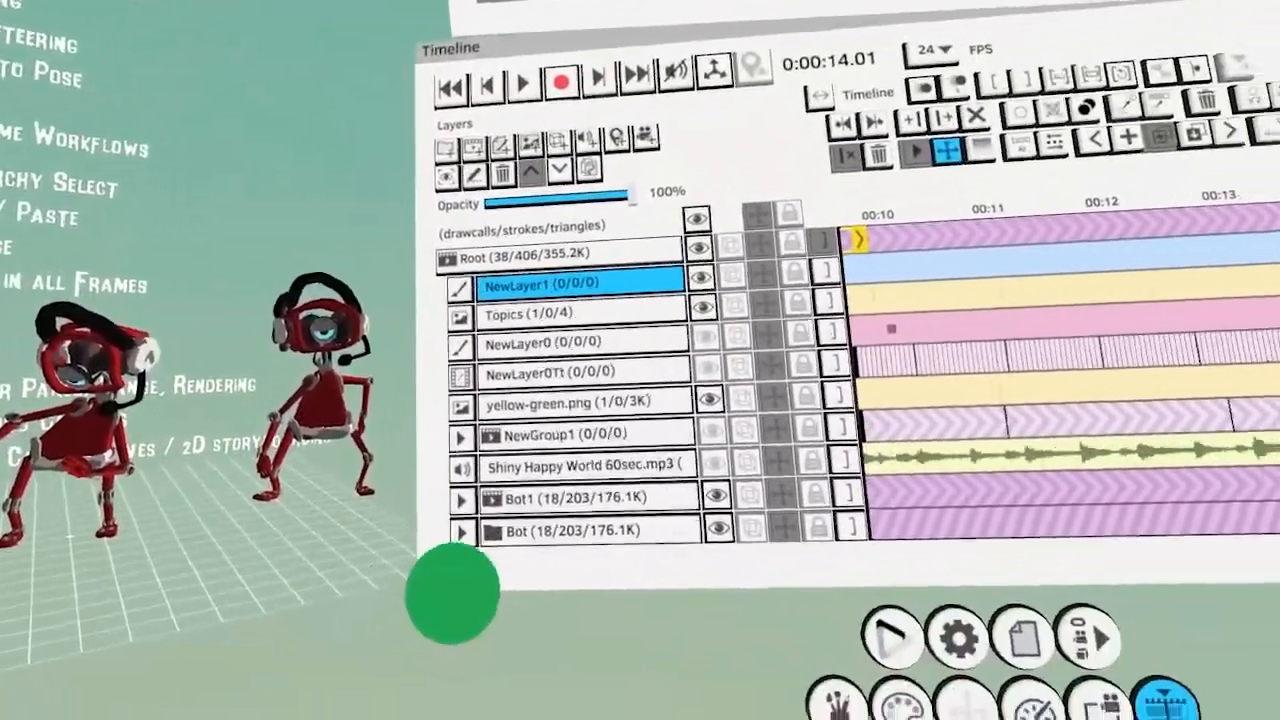
{"action": "key", "text": "ctrl+z"}
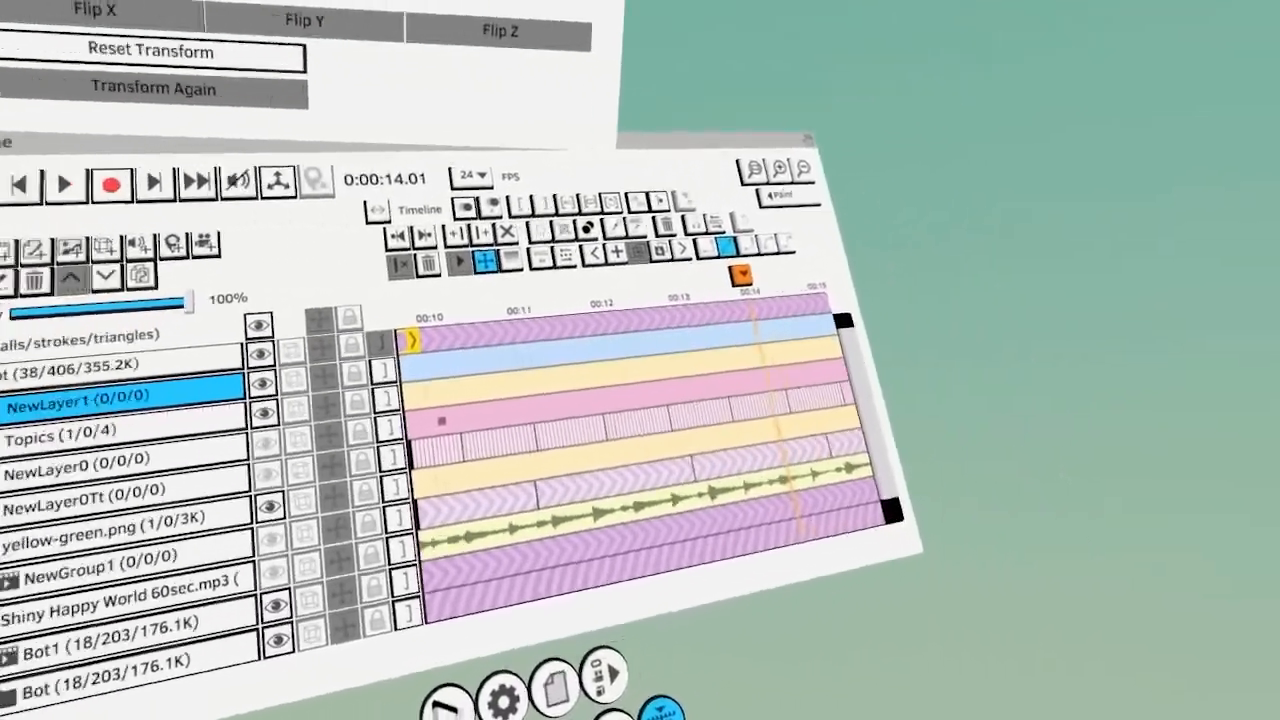
Paint a cluster of grey smoke puffs on NewLayer1 as looping animated frames and play it back
{"action": "key", "text": "Home"}
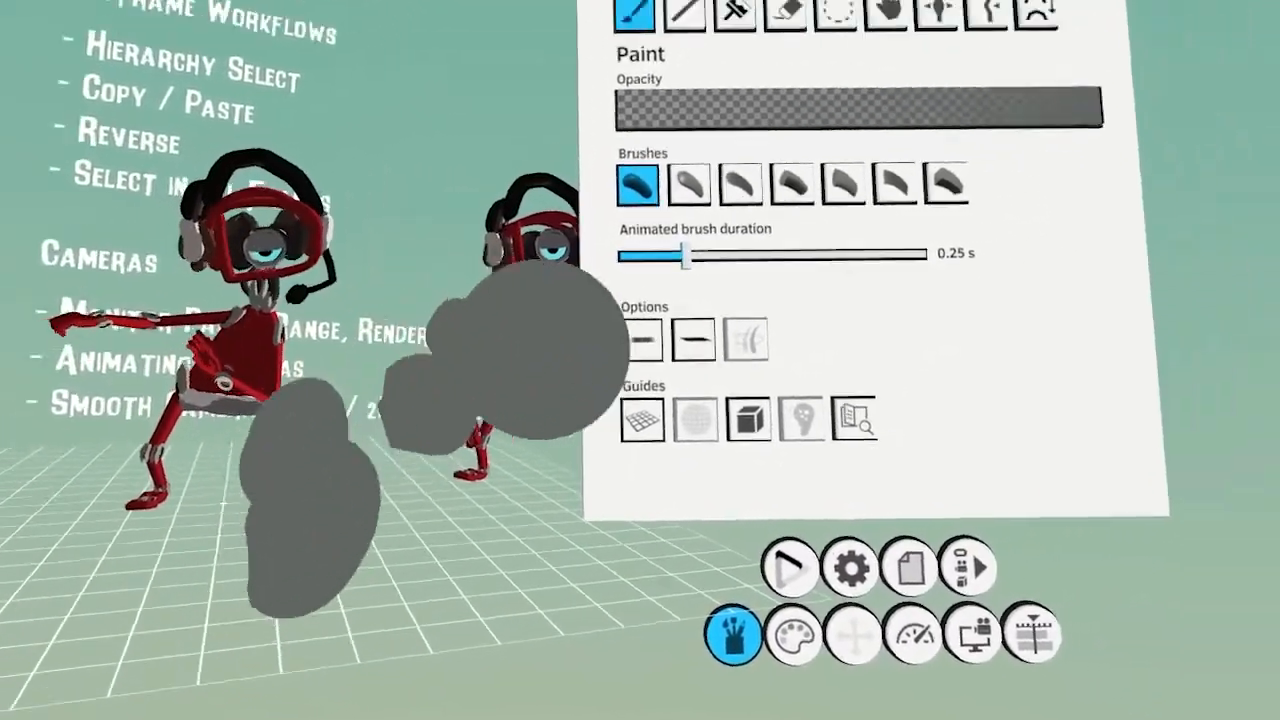
{"action": "left_click_drag", "start_coordinate": [757, 206], "coordinate": [786, 203]}
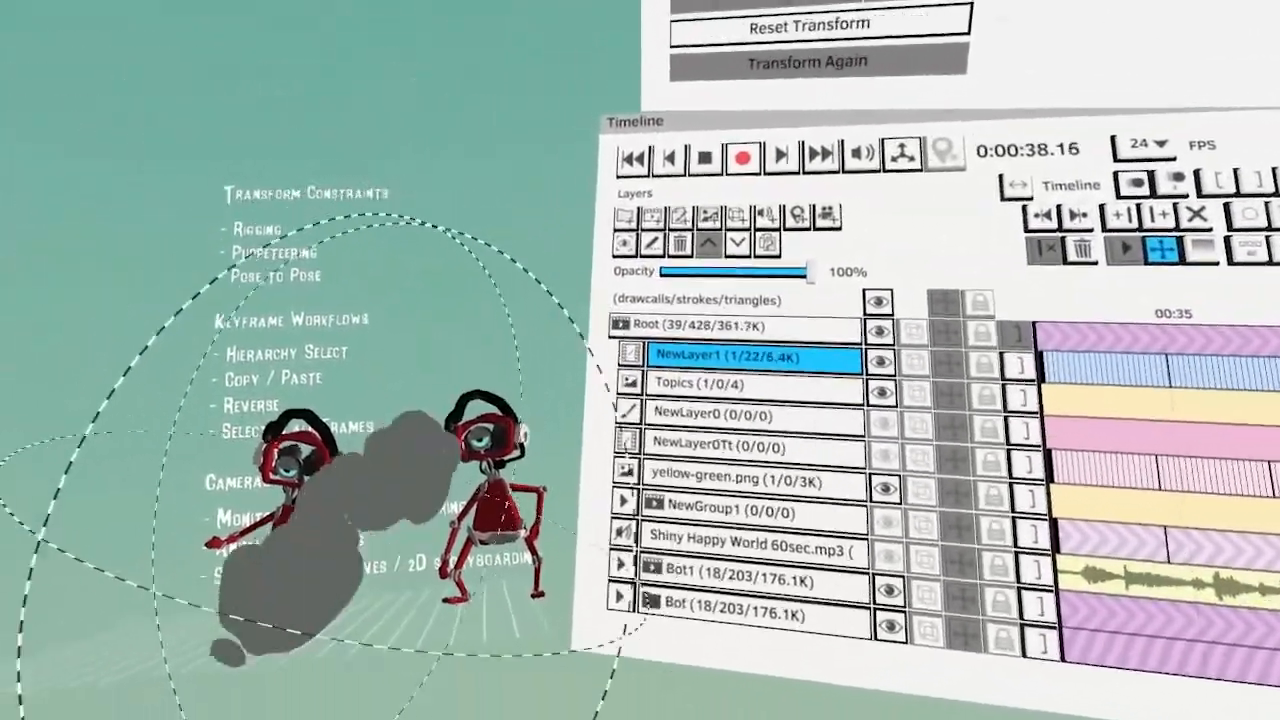
{"action": "key", "text": "space"}
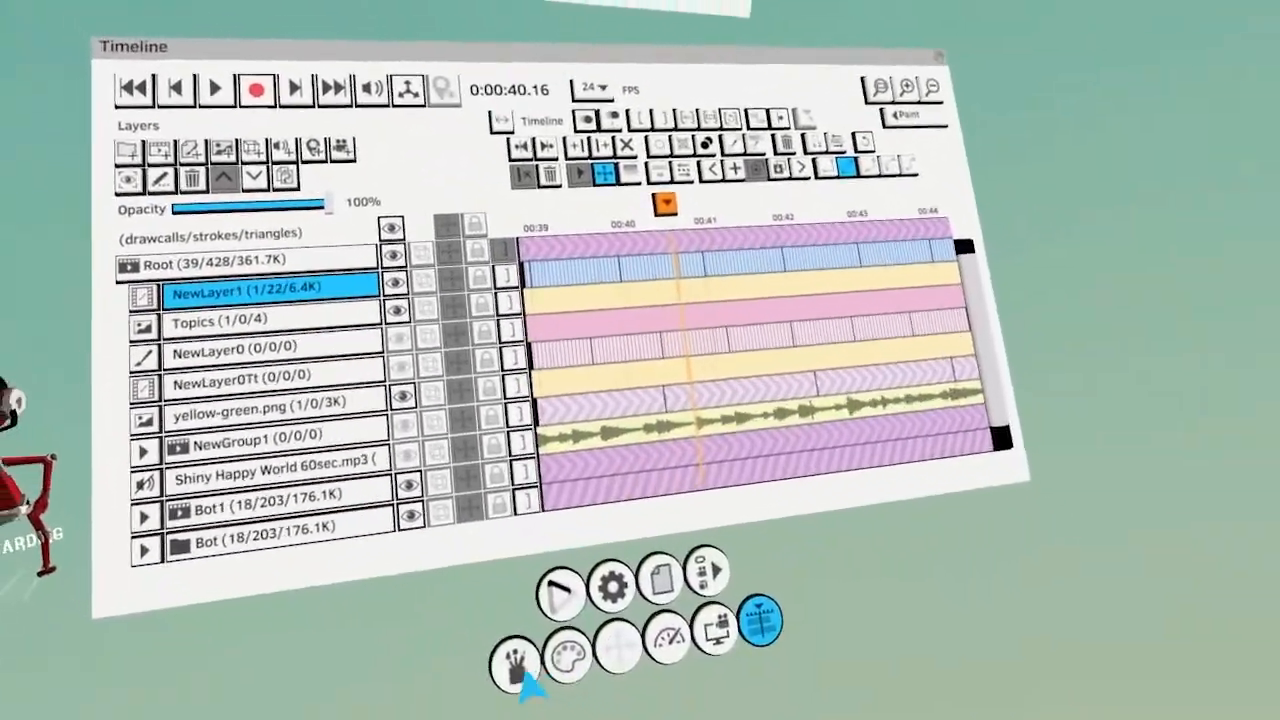
Colorize the smoke strokes selected in all frames, shading the lower part dark and the upper part light grey
{"action": "left_click", "coordinate": [517, 663]}
{"action": "left_click", "coordinate": [594, 357]}
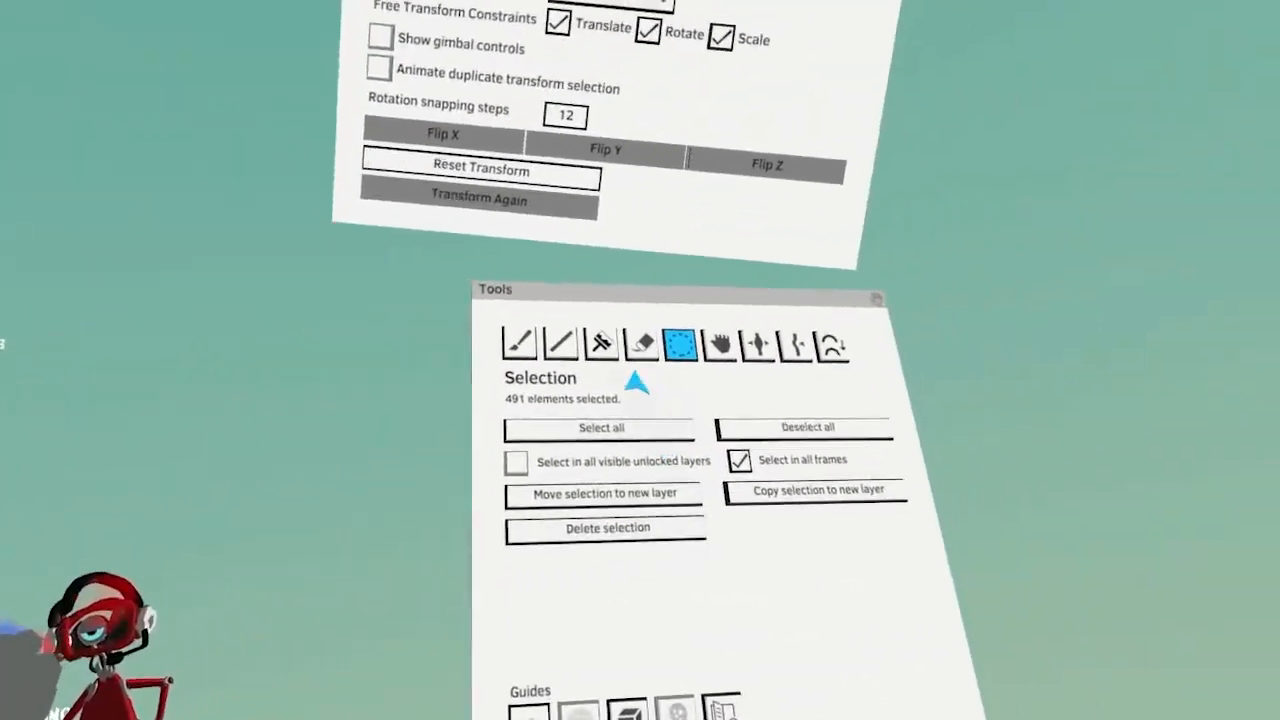
{"action": "left_click", "coordinate": [600, 346]}
{"action": "left_click", "coordinate": [594, 691]}
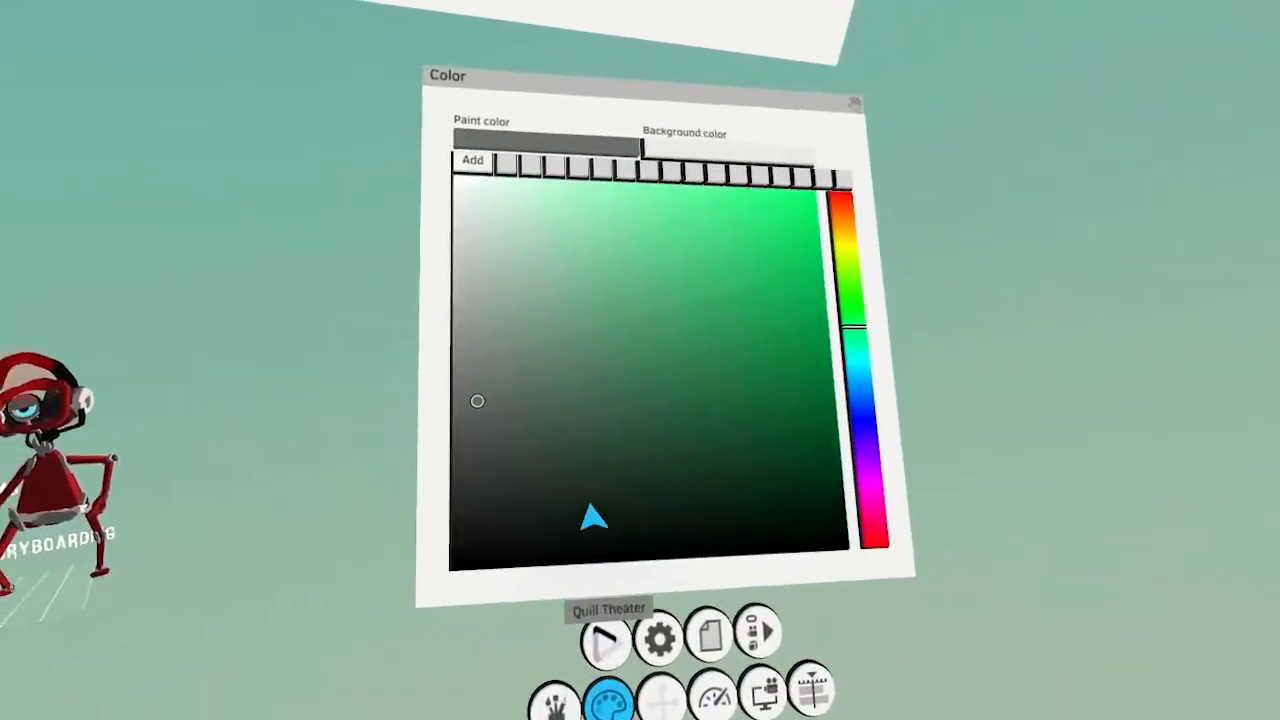
{"action": "left_click", "coordinate": [585, 511]}
{"action": "left_click", "coordinate": [668, 716]}
{"action": "left_click", "coordinate": [694, 382]}
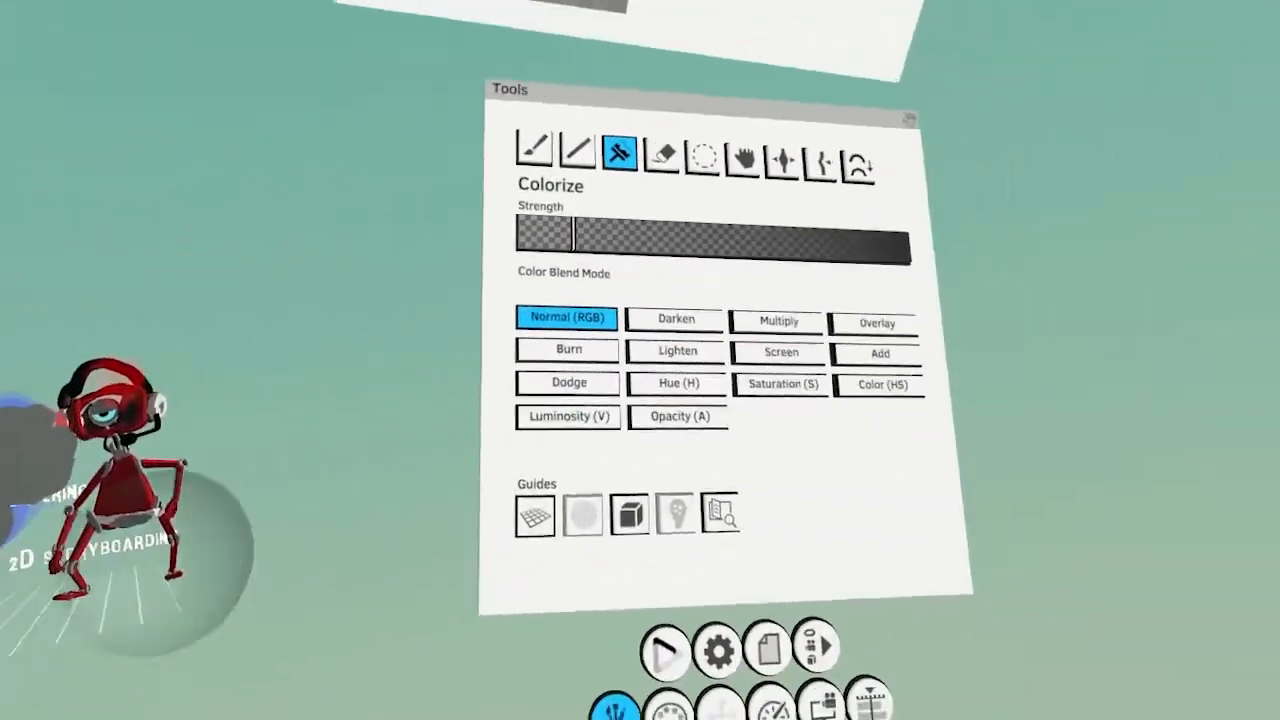
{"action": "left_click", "coordinate": [677, 706]}
{"action": "left_click", "coordinate": [491, 289]}
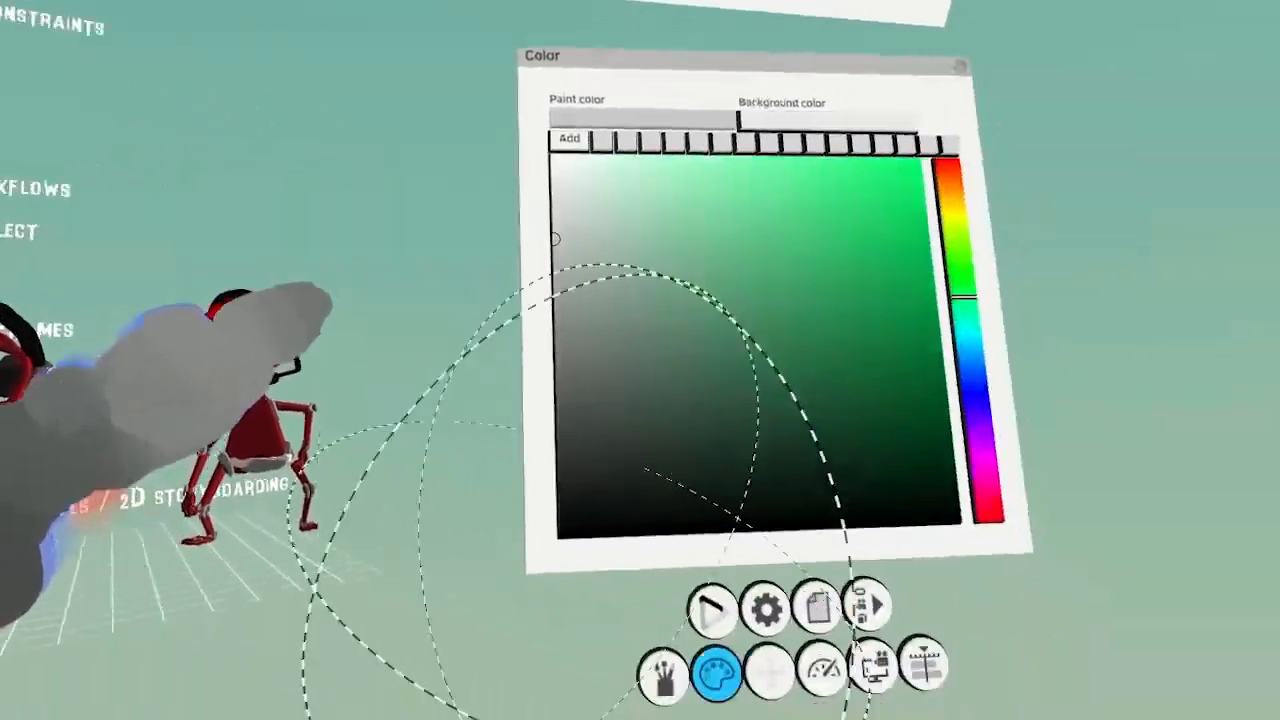
Duplicate the NewLayer1 smoke layer
{"action": "left_click", "coordinate": [924, 665]}
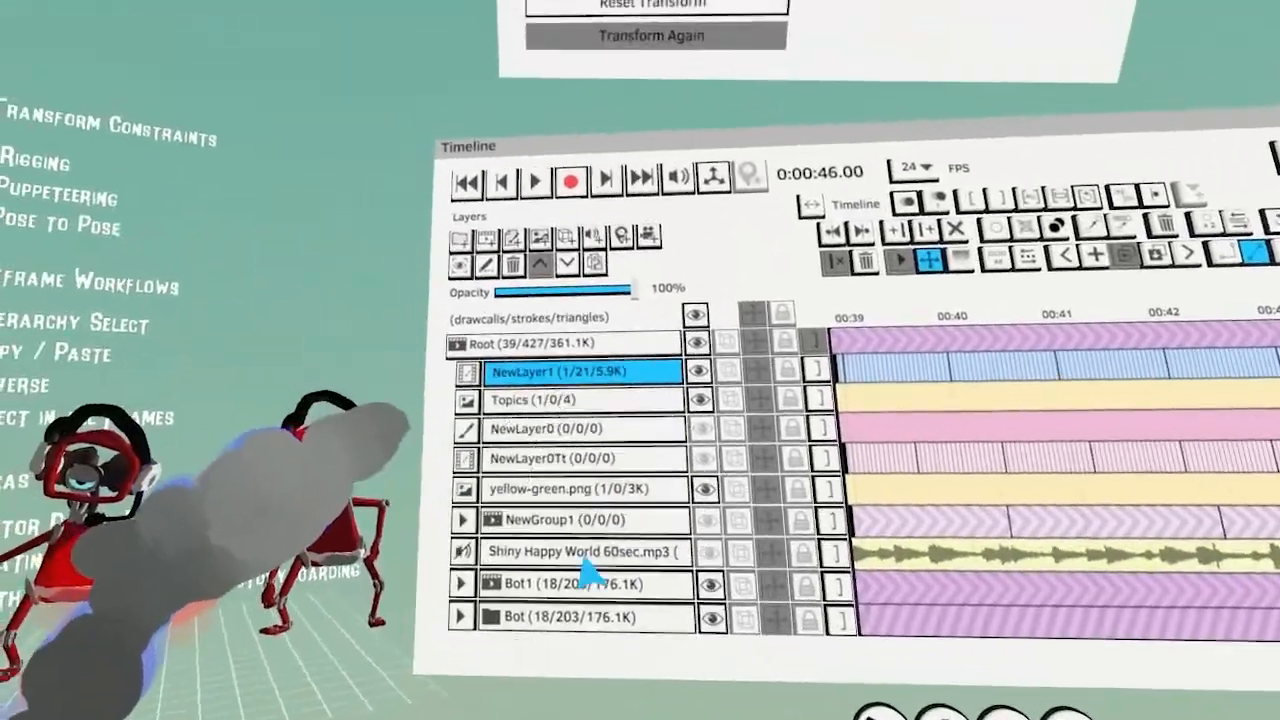
{"action": "scroll", "coordinate": [503, 566], "scroll_direction": "down", "scroll_amount": 2}
{"action": "left_click", "coordinate": [588, 412]}
{"action": "scroll", "coordinate": [590, 430], "scroll_direction": "up", "scroll_amount": 2}
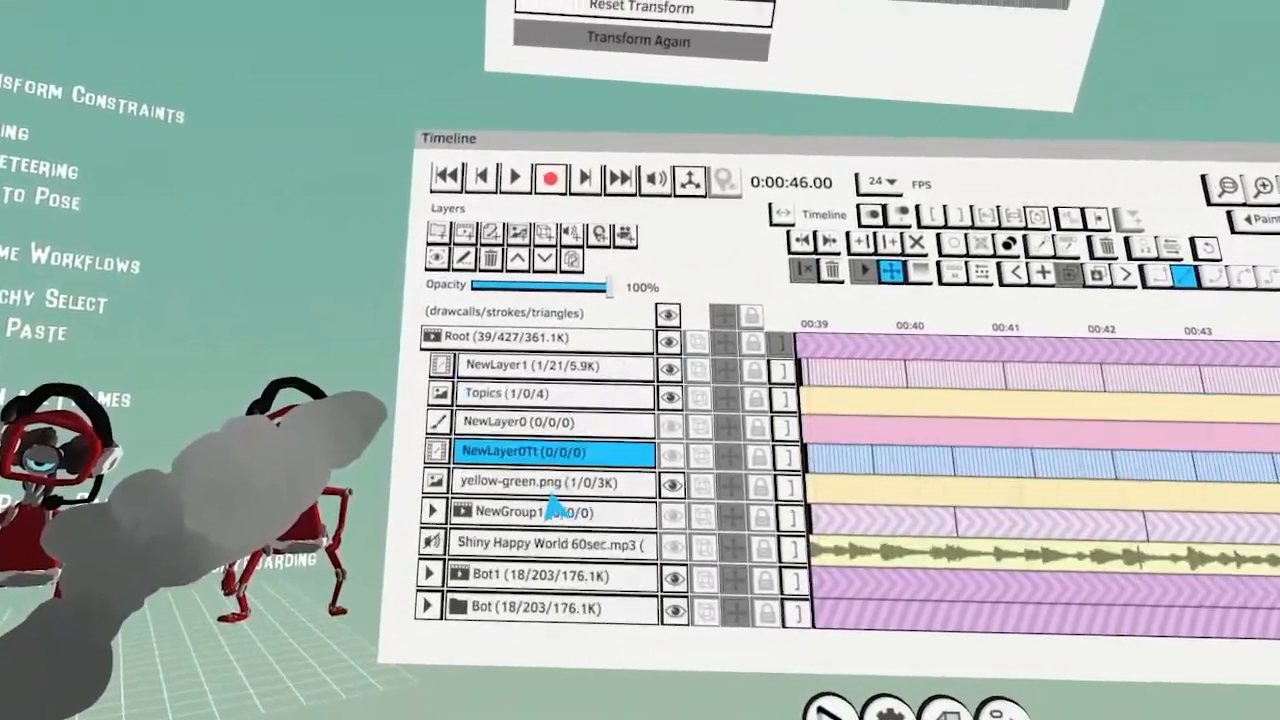
{"action": "left_click", "coordinate": [520, 376]}
{"action": "left_click", "coordinate": [630, 376]}
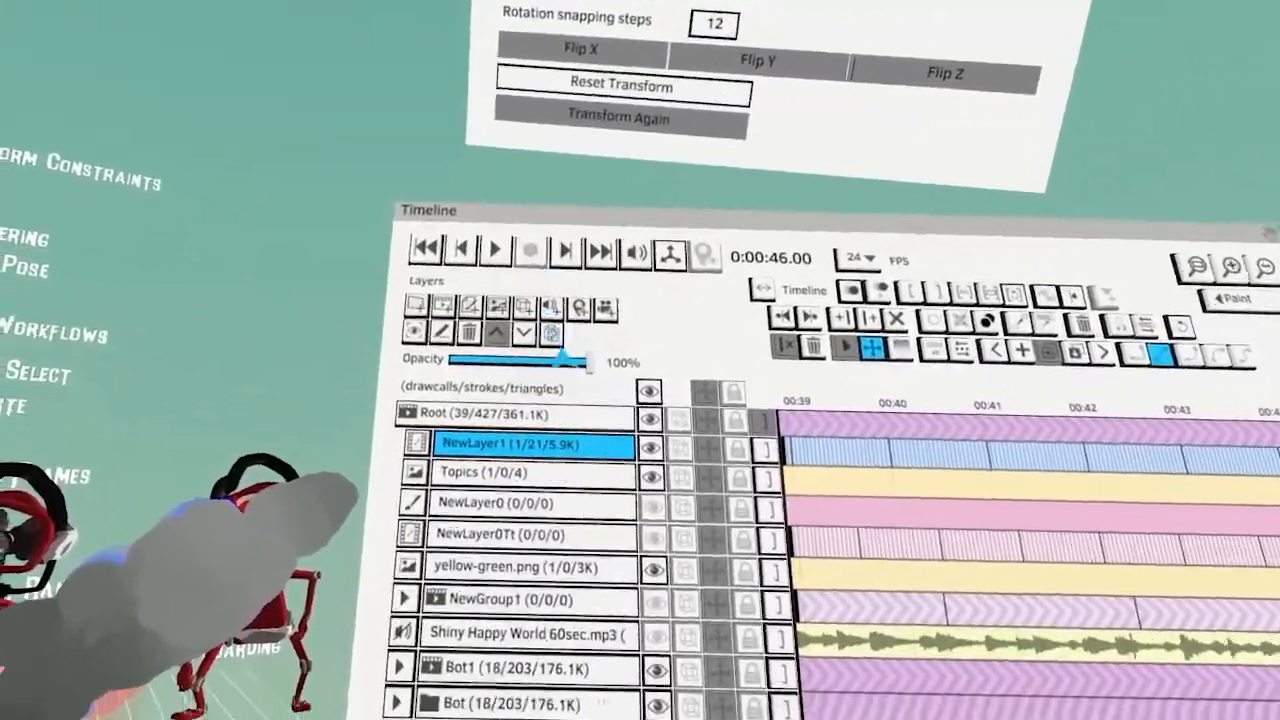
{"action": "left_click", "coordinate": [551, 333]}
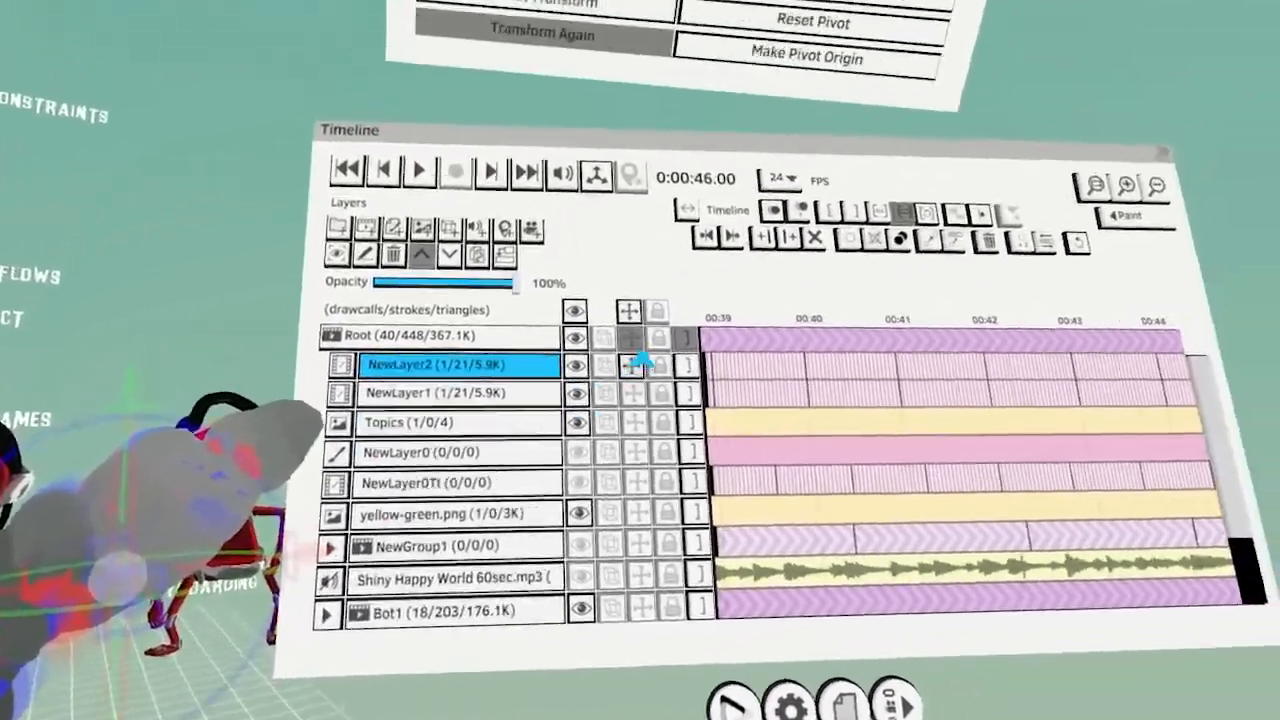
Play back the duplicated smoke and select its strokes in all frames with the Selection tool
{"action": "left_click", "coordinate": [816, 292]}
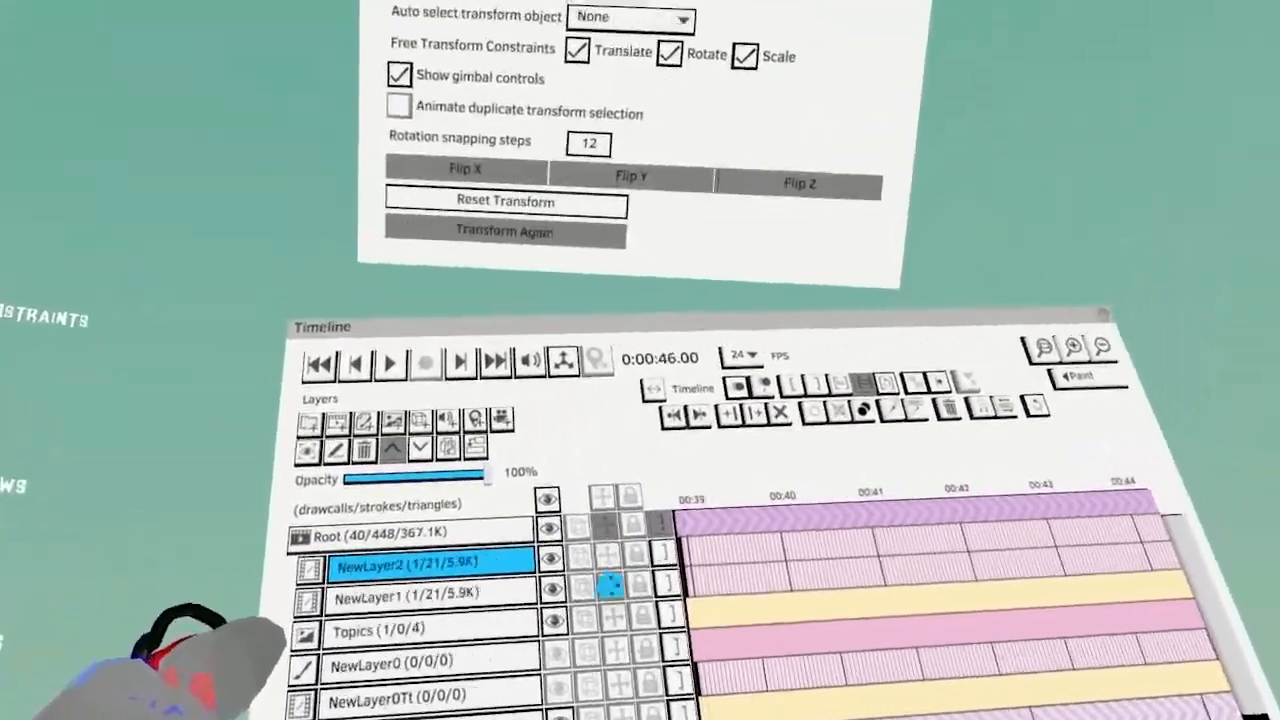
{"action": "key", "text": "space"}
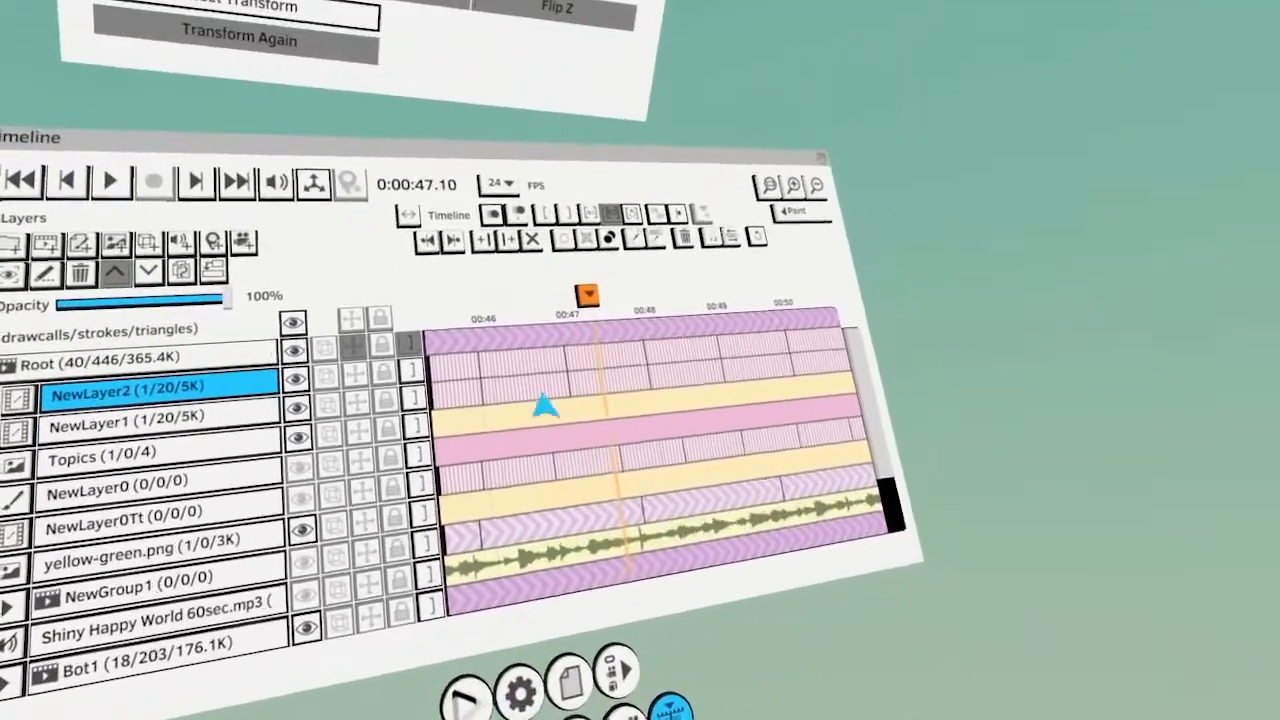
{"action": "left_click", "coordinate": [597, 640]}
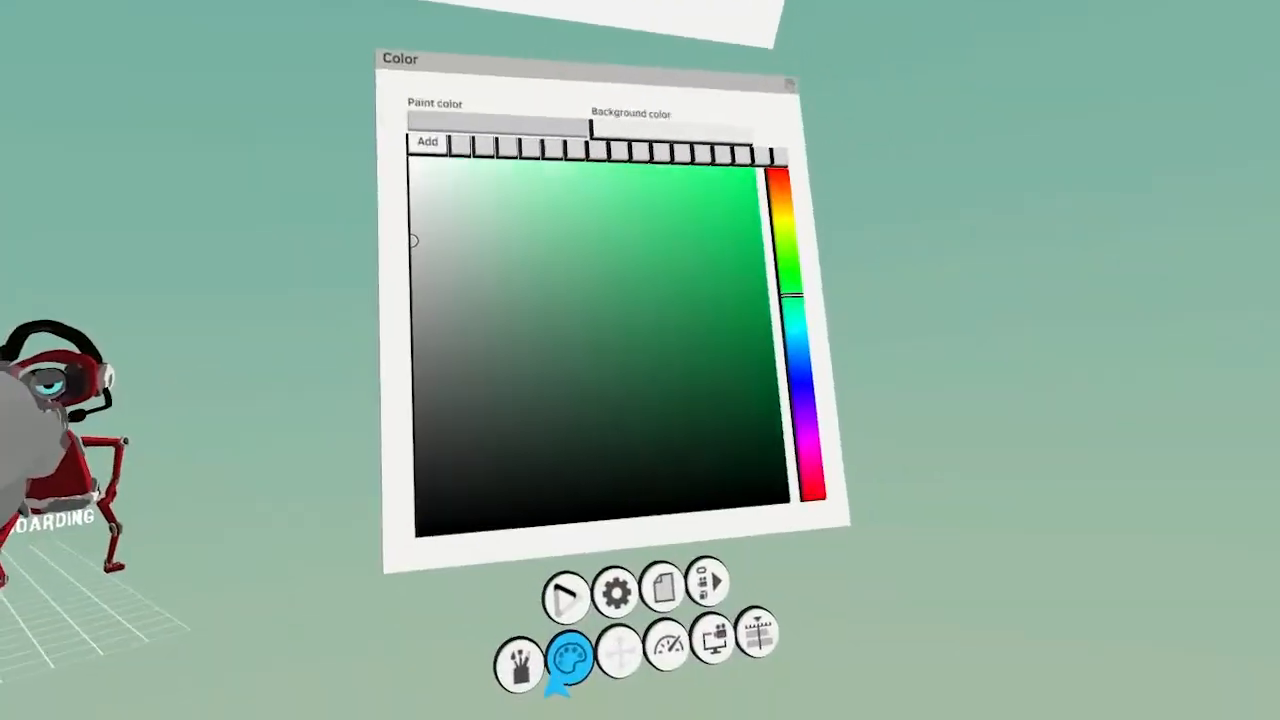
{"action": "left_click", "coordinate": [519, 657]}
{"action": "left_click", "coordinate": [442, 414]}
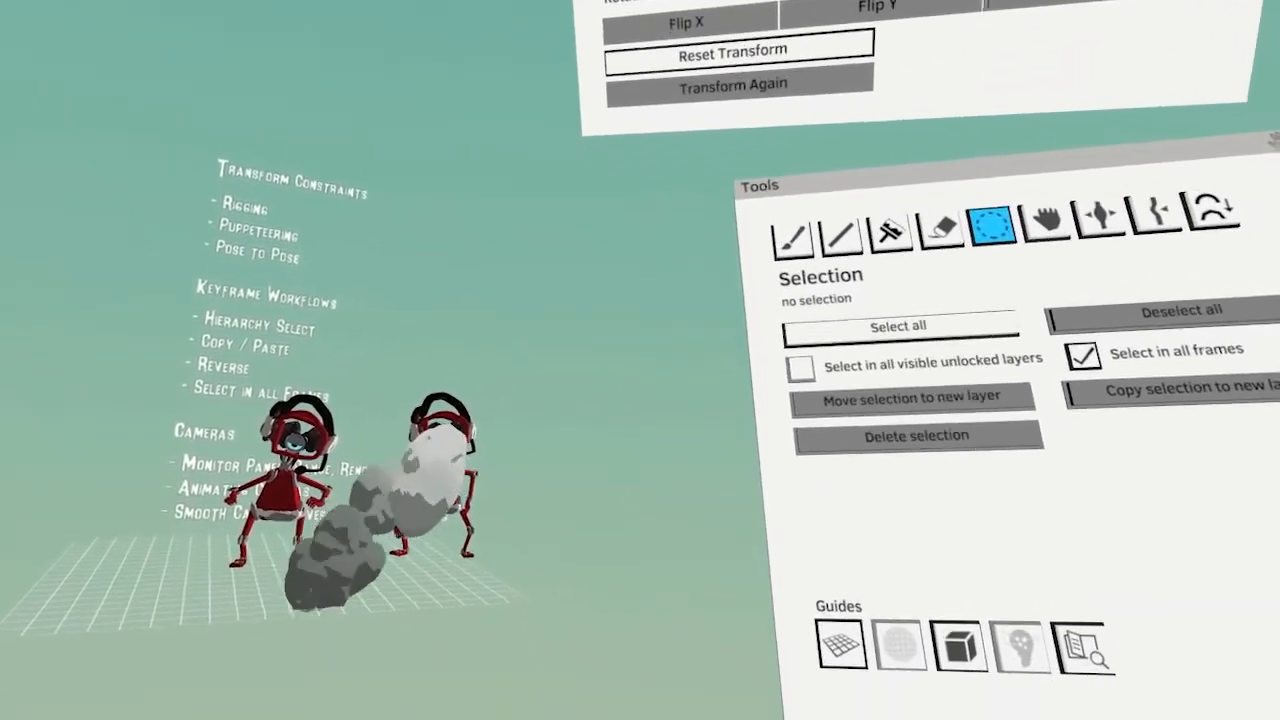
{"action": "left_click", "coordinate": [386, 411]}
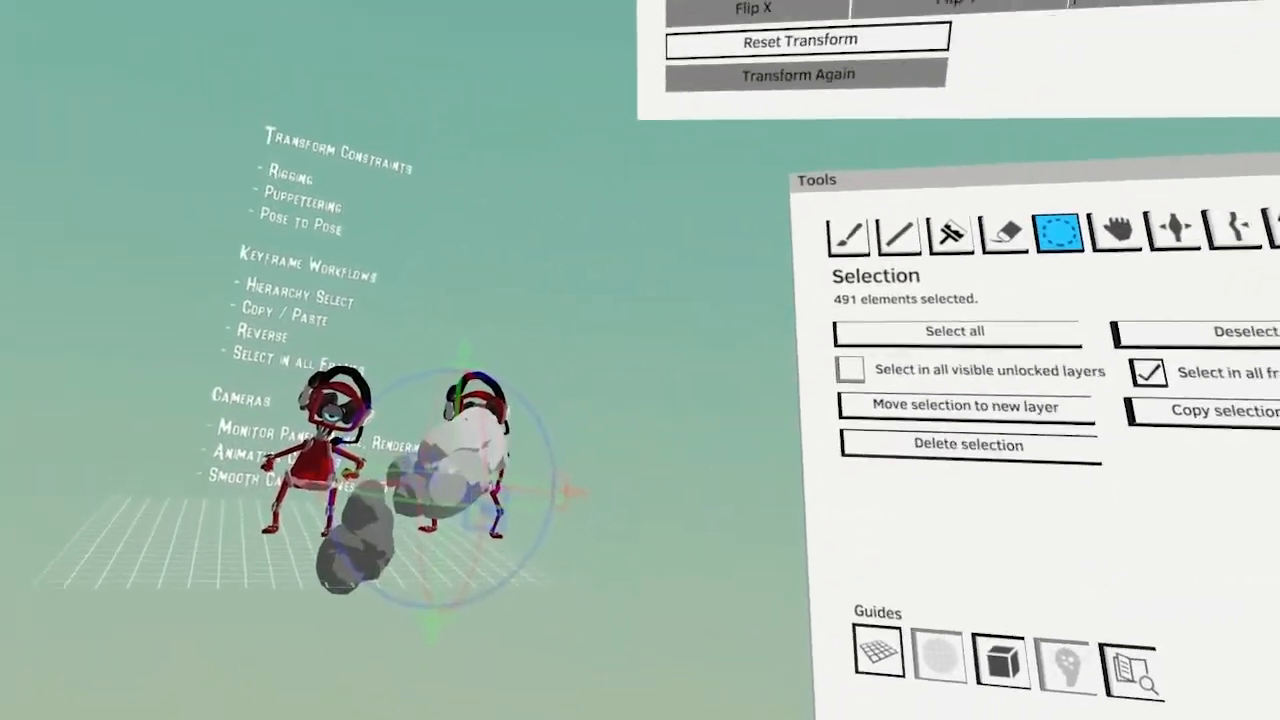
Colorize selected smoke strokes across all frames, varying the grey shades over the cluster
{"action": "key", "text": "Escape"}
{"action": "left_click", "coordinate": [550, 418]}
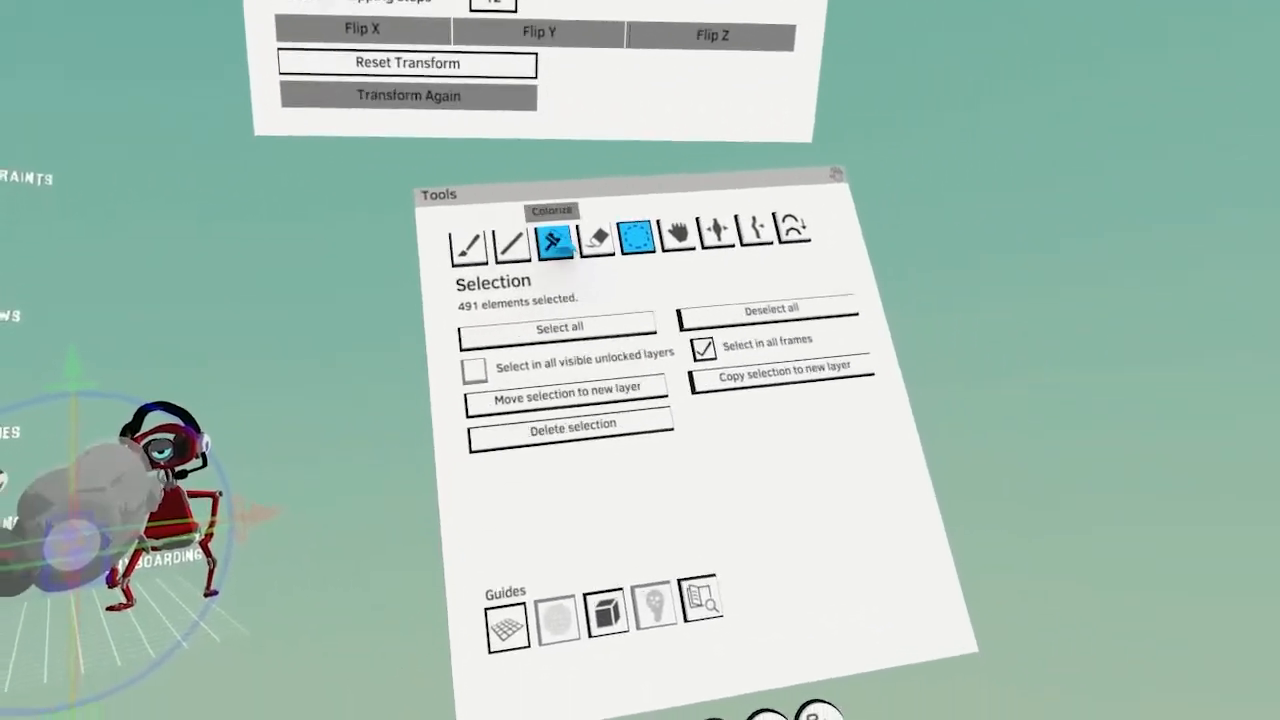
{"action": "left_click", "coordinate": [555, 241]}
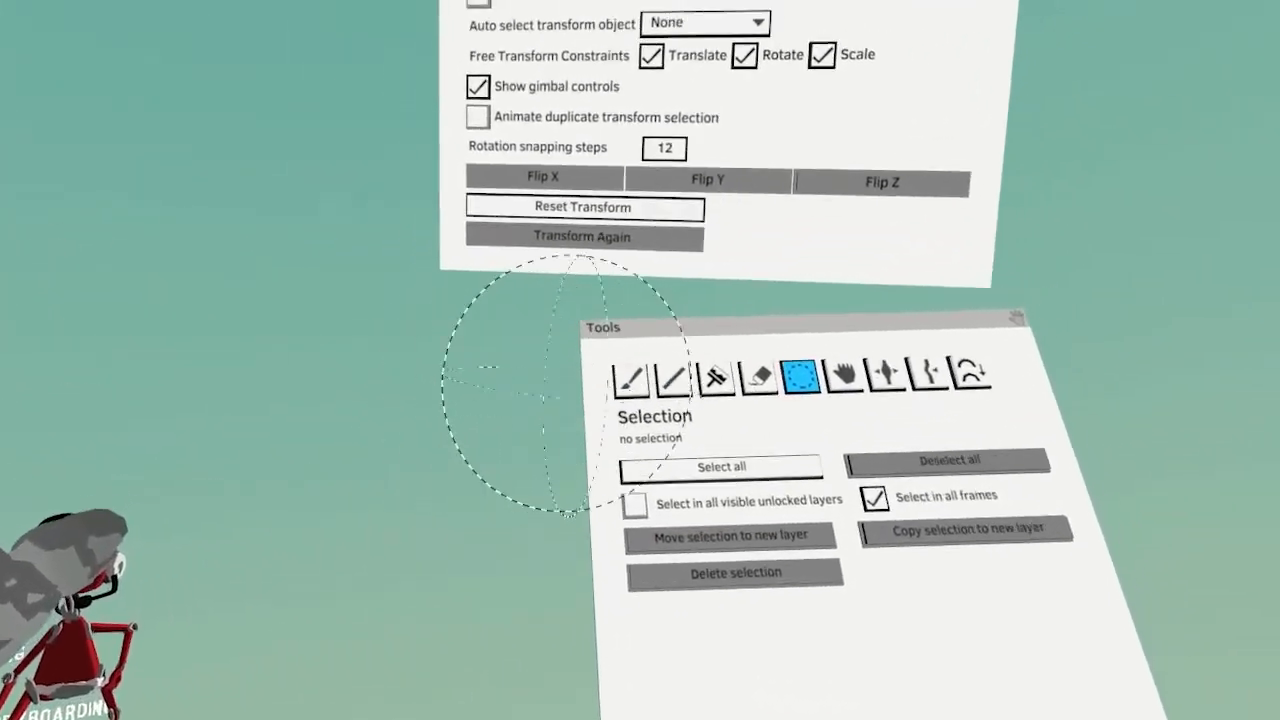
{"action": "left_click", "coordinate": [730, 372]}
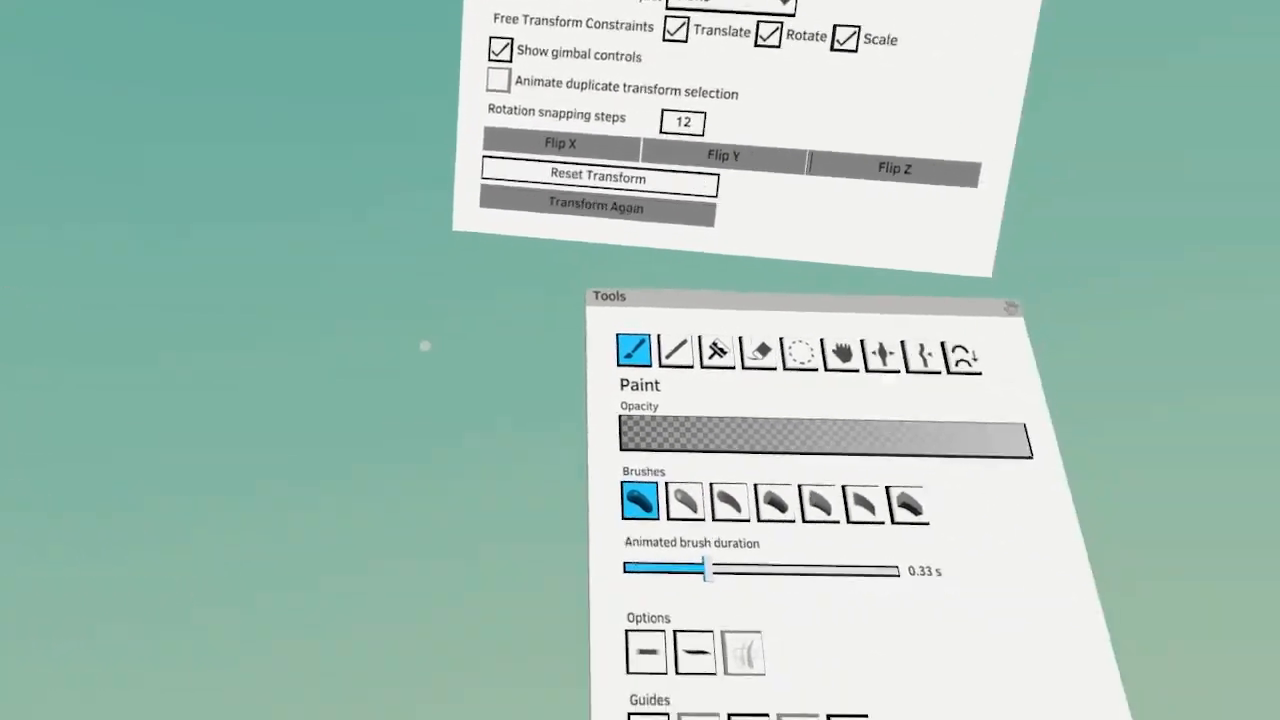
{"action": "left_click", "coordinate": [667, 308]}
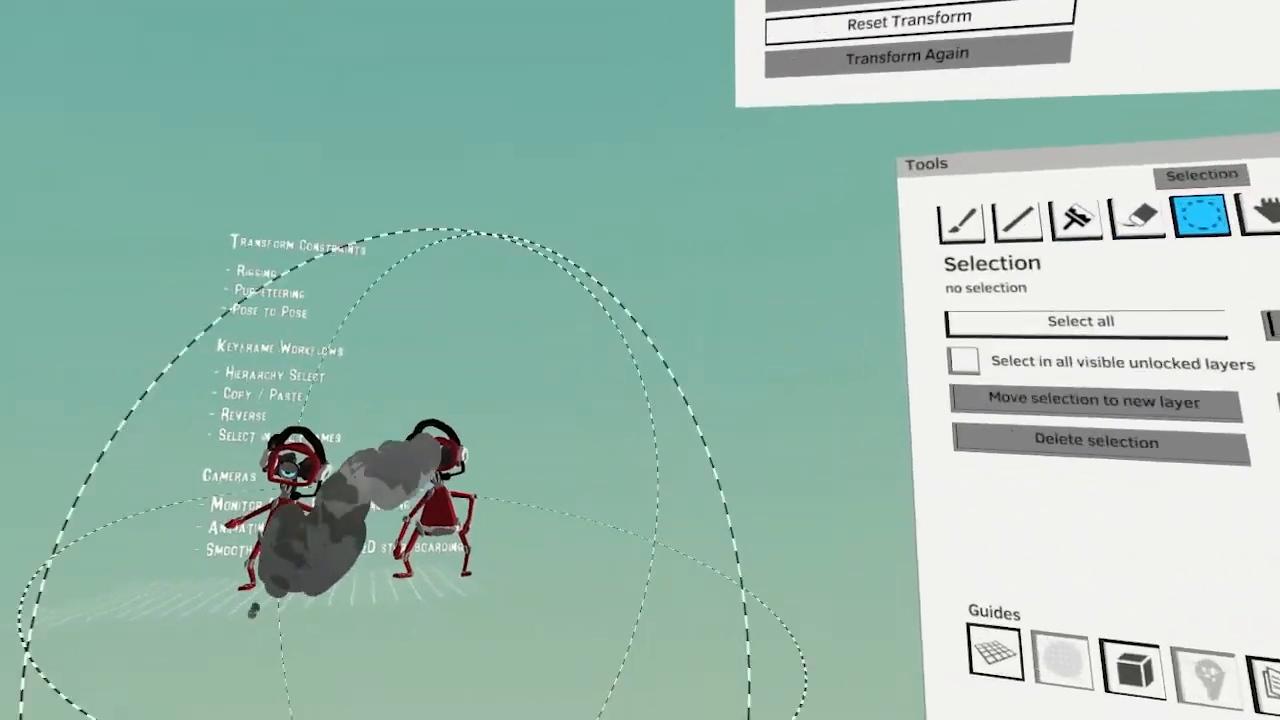
{"action": "left_click", "coordinate": [372, 505]}
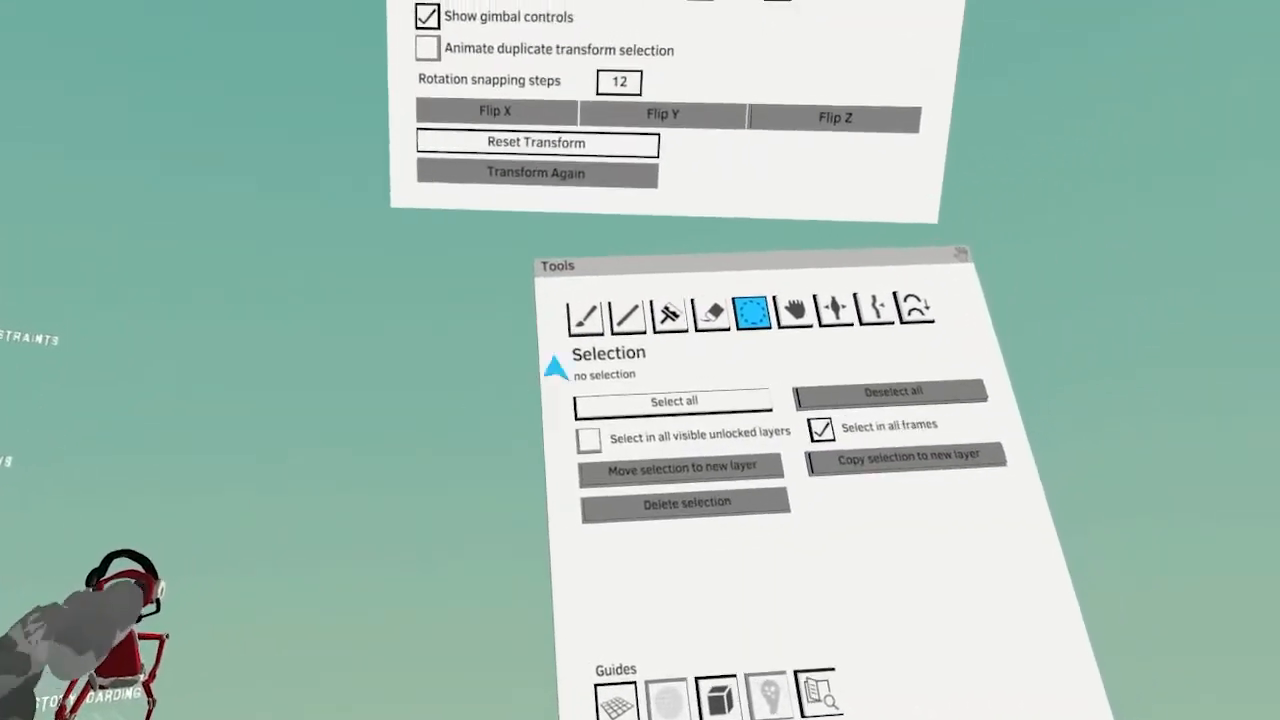
{"action": "mouse_move", "coordinate": [485, 358]}
{"action": "left_mouse_down"}
{"action": "mouse_move", "coordinate": [557, 406]}
{"action": "mouse_move", "coordinate": [508, 337]}
{"action": "mouse_move", "coordinate": [602, 382]}
{"action": "left_mouse_up"}
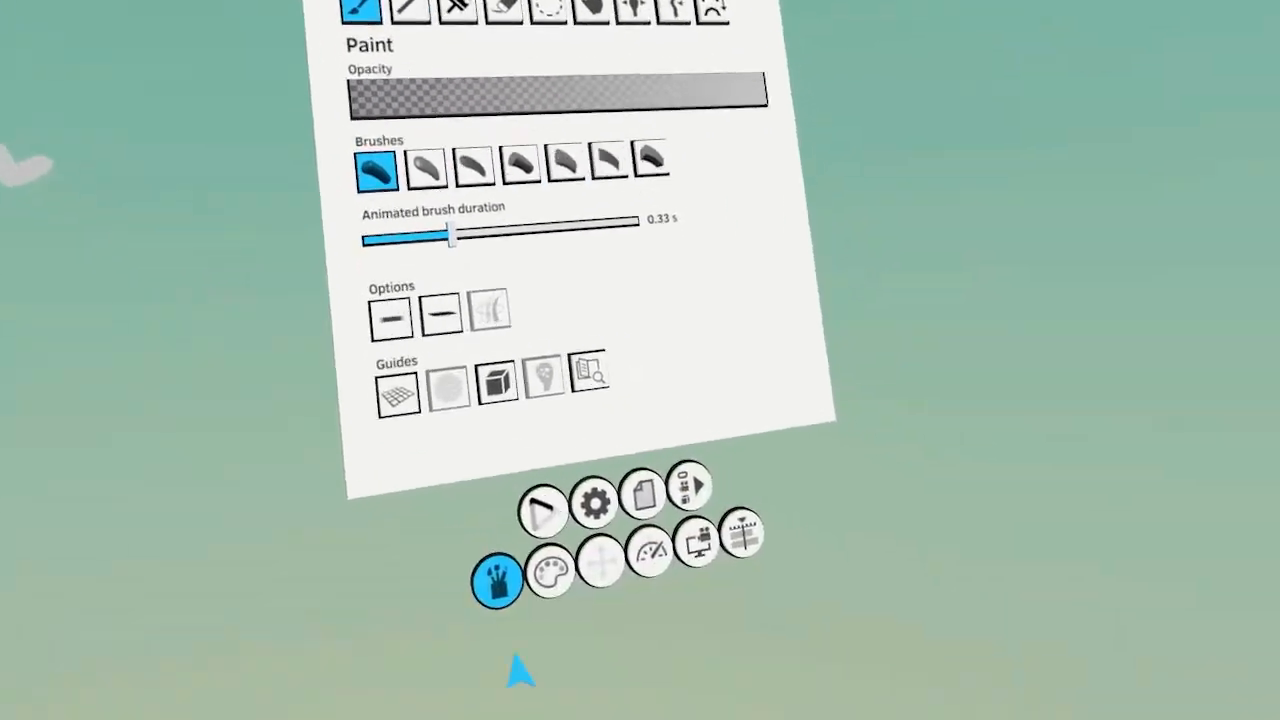
Merge the two smoke layers into one and build a larger cloud from three duplicates of the merged layer, checking it in playback
{"action": "left_click", "coordinate": [676, 540]}
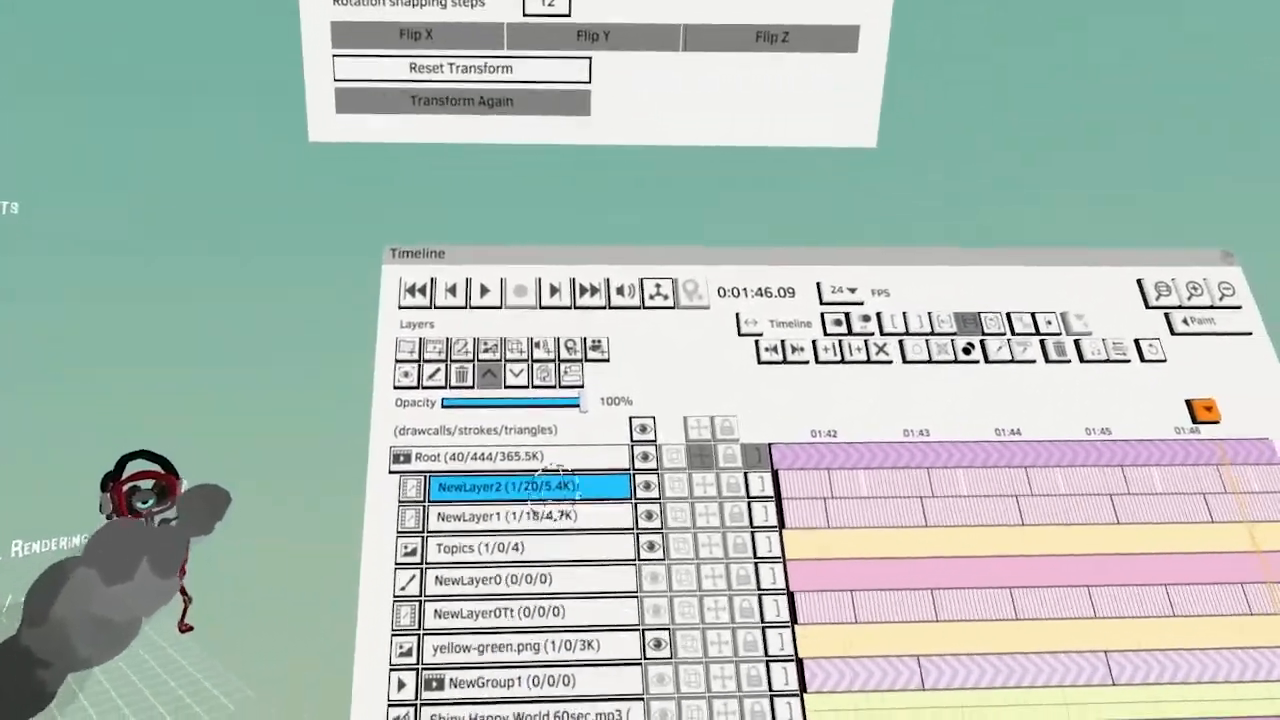
{"action": "left_click", "coordinate": [571, 374]}
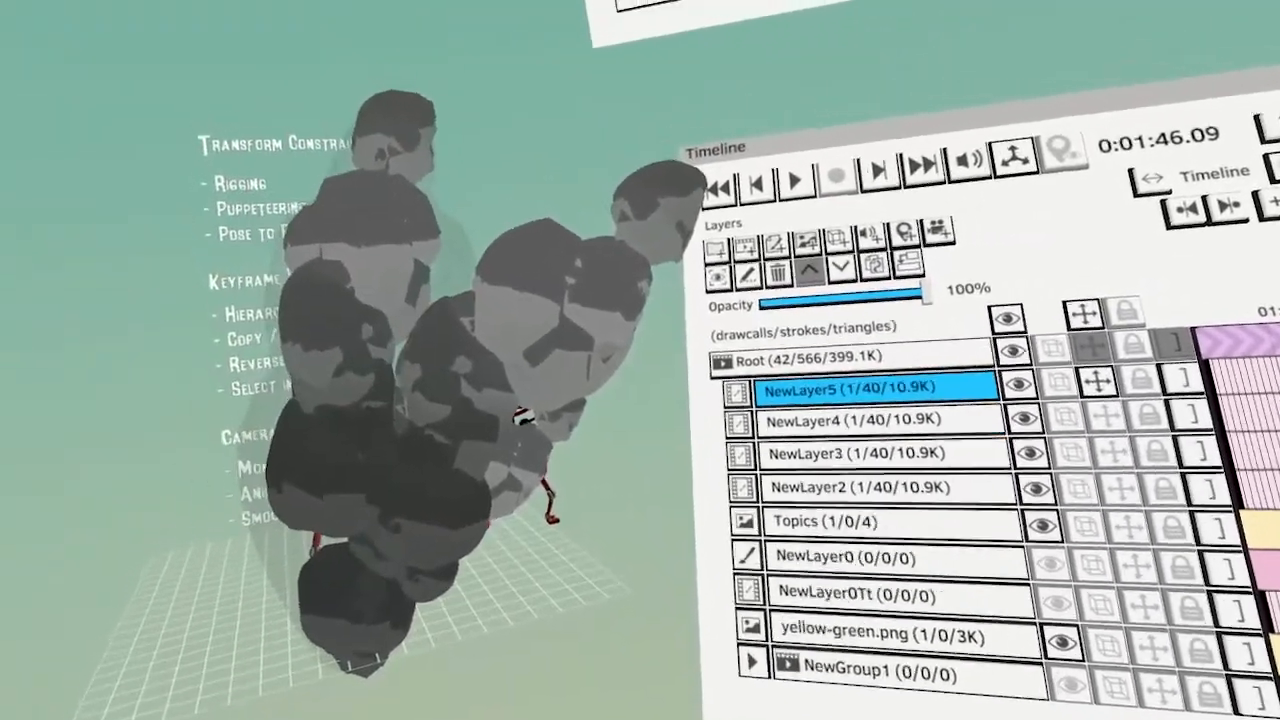
{"action": "key", "text": "space"}
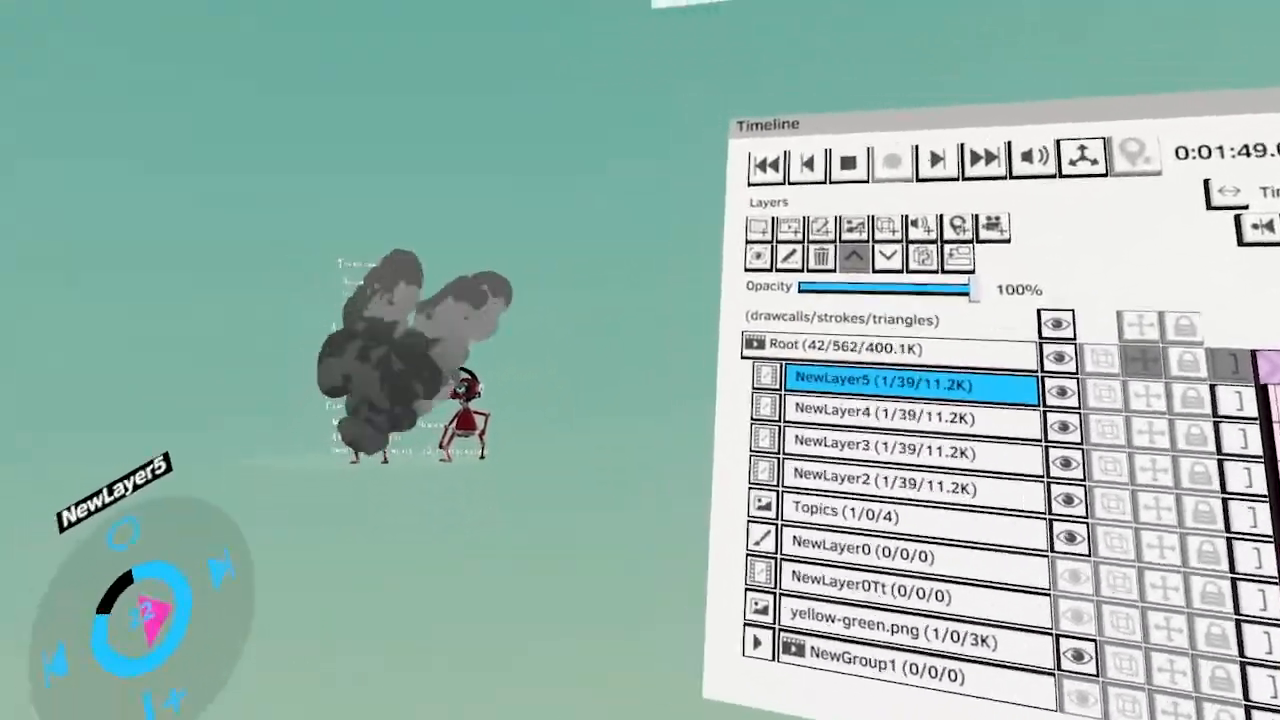
{"action": "key", "text": "space"}
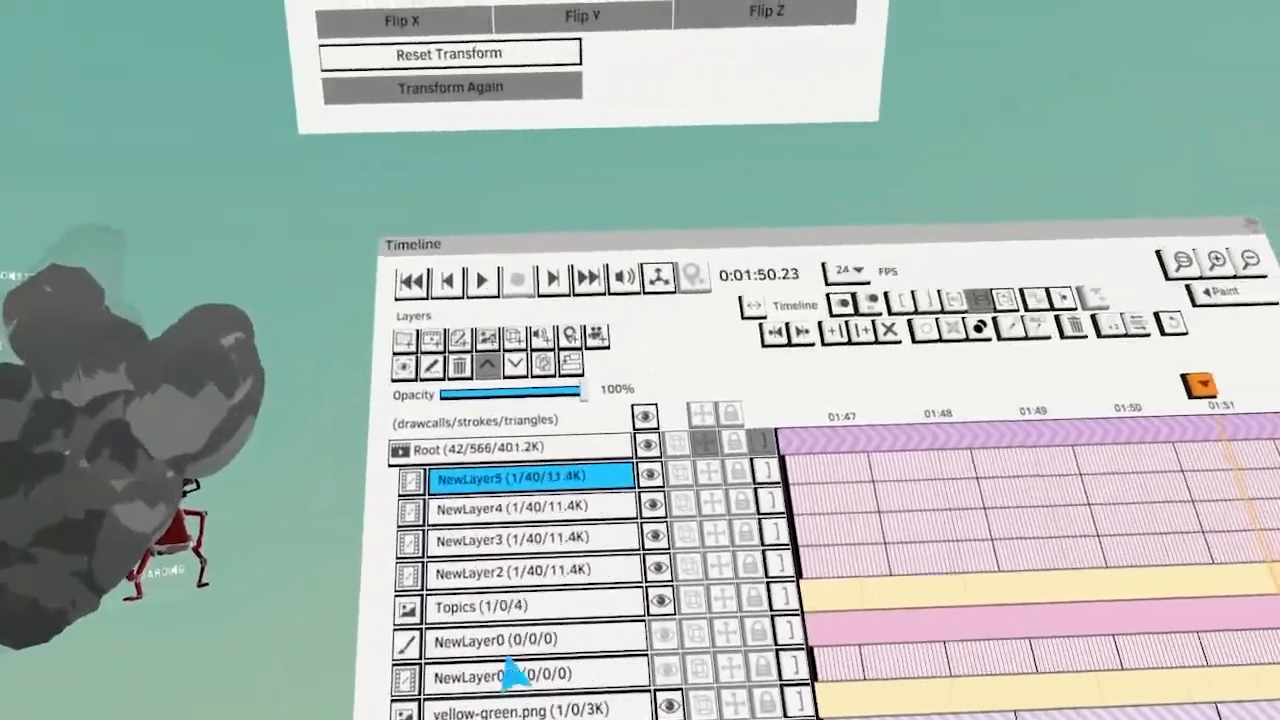
Remove the three duplicate smoke layers and shrink the remaining NewLayer2 smoke behind the right-hand robot, checking it in playback
{"action": "left_click", "coordinate": [497, 298]}
{"action": "left_click", "coordinate": [497, 298]}
{"action": "left_click", "coordinate": [497, 298]}
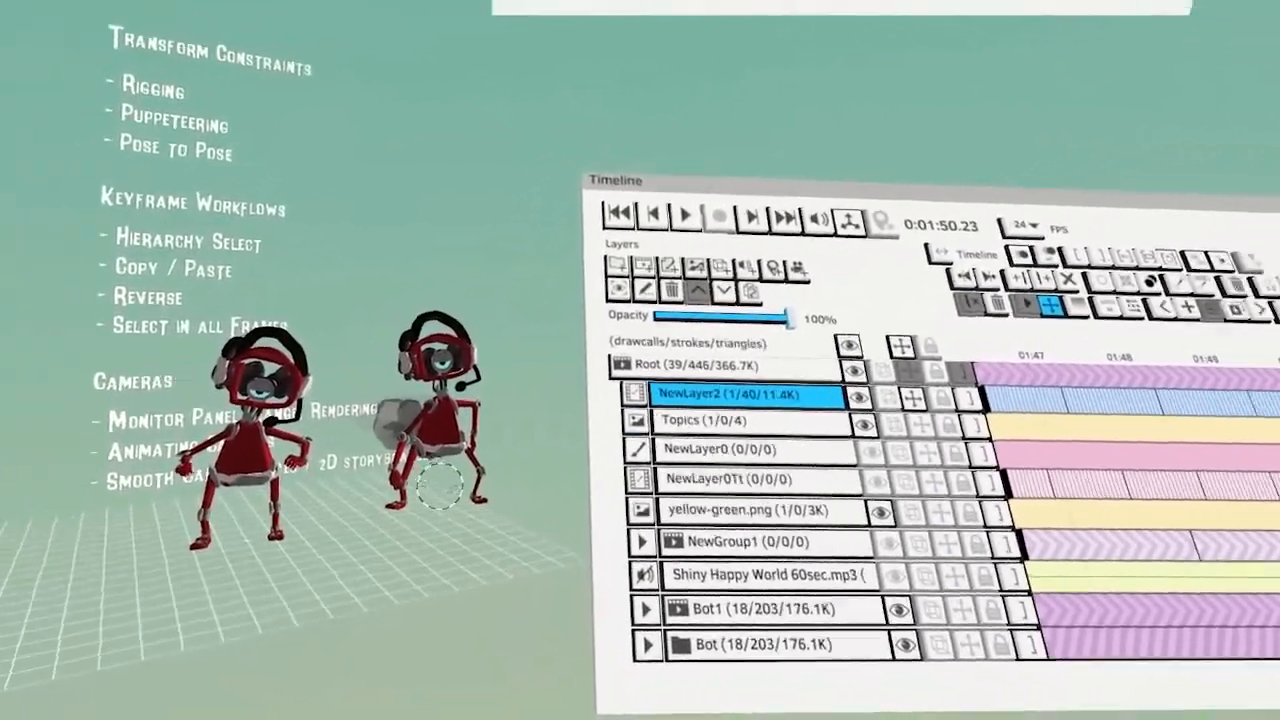
{"action": "key", "text": "space"}
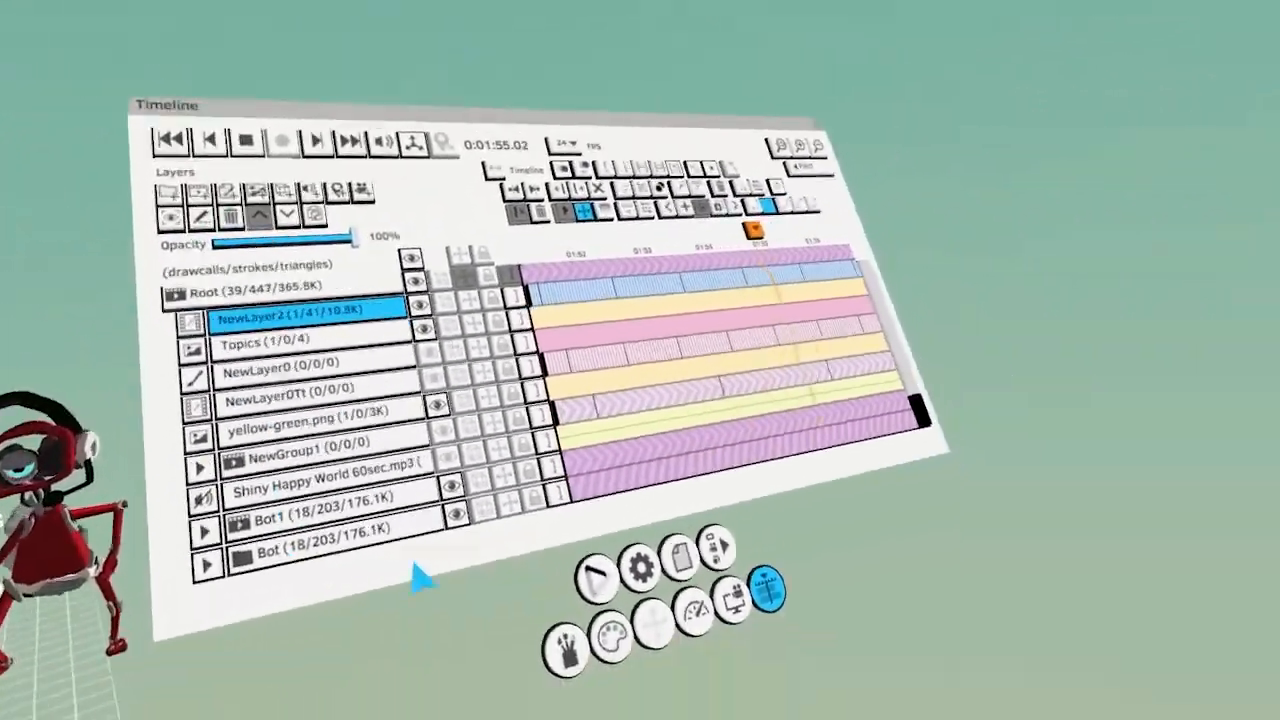
Add a camera layer at the top of Root and place the camera in front of the left-hand robot
{"action": "left_click", "coordinate": [680, 555]}
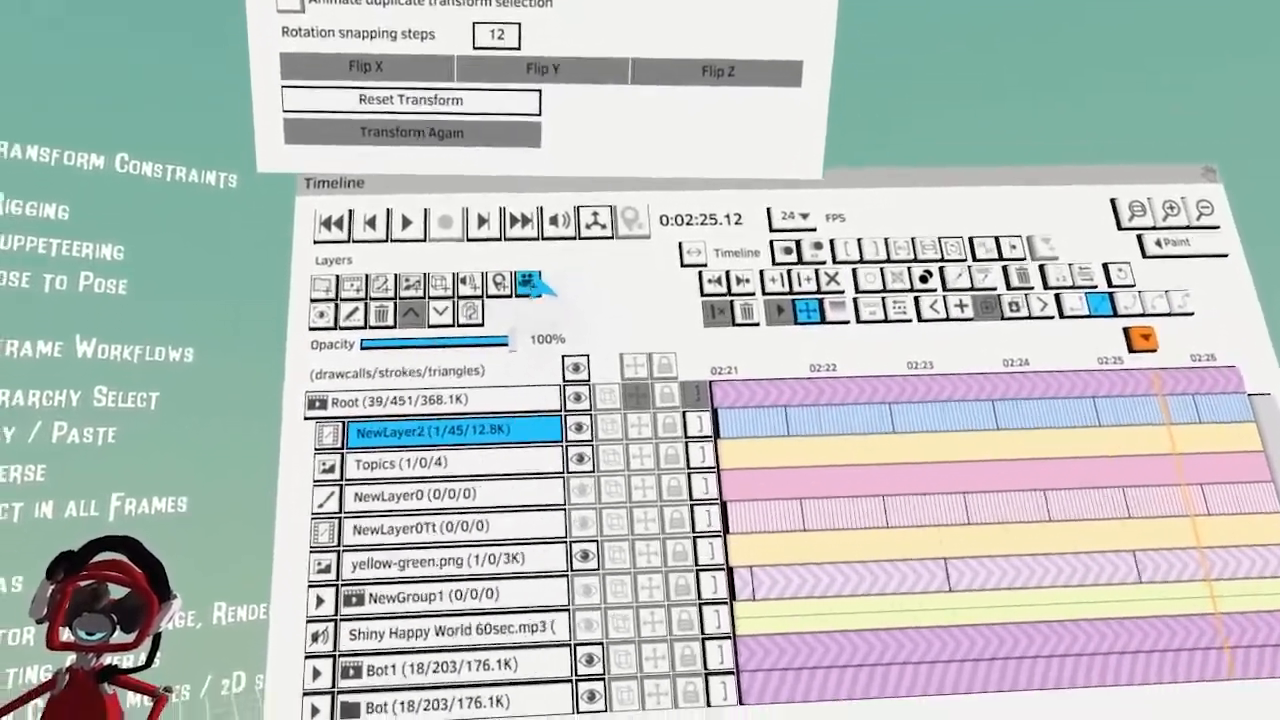
{"action": "left_click", "coordinate": [530, 284]}
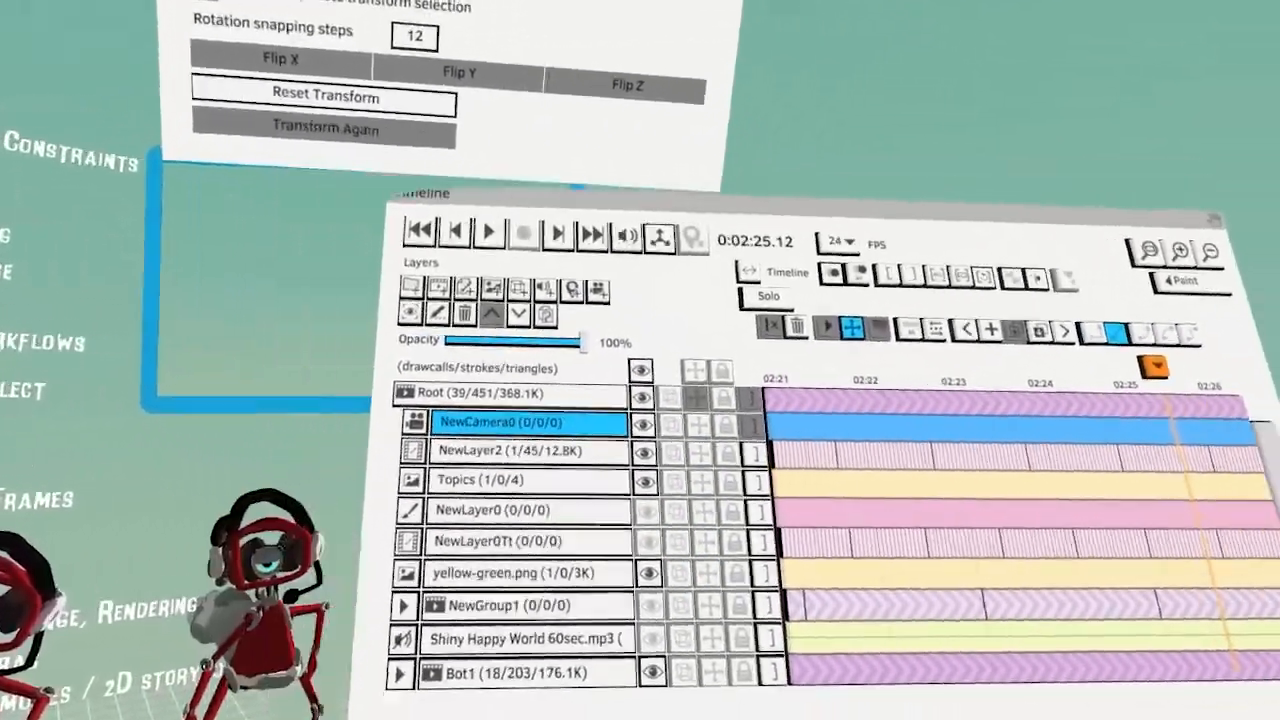
{"action": "left_click", "coordinate": [704, 425]}
{"action": "left_click_drag", "start_coordinate": [517, 369], "coordinate": [533, 676]}
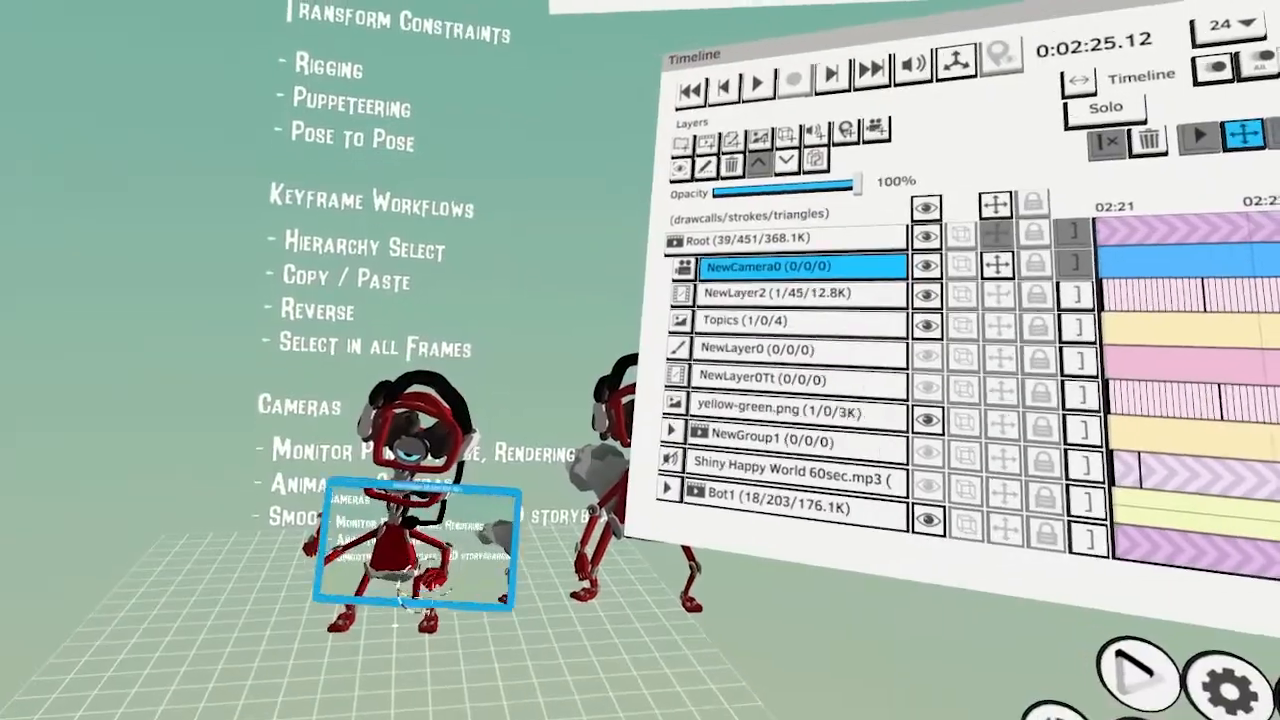
{"action": "mouse_move", "coordinate": [416, 597]}
{"action": "left_mouse_down"}
{"action": "mouse_move", "coordinate": [448, 590]}
{"action": "mouse_move", "coordinate": [460, 640]}
{"action": "mouse_move", "coordinate": [451, 574]}
{"action": "mouse_move", "coordinate": [440, 571]}
{"action": "mouse_move", "coordinate": [438, 620]}
{"action": "mouse_move", "coordinate": [433, 603]}
{"action": "left_mouse_up"}
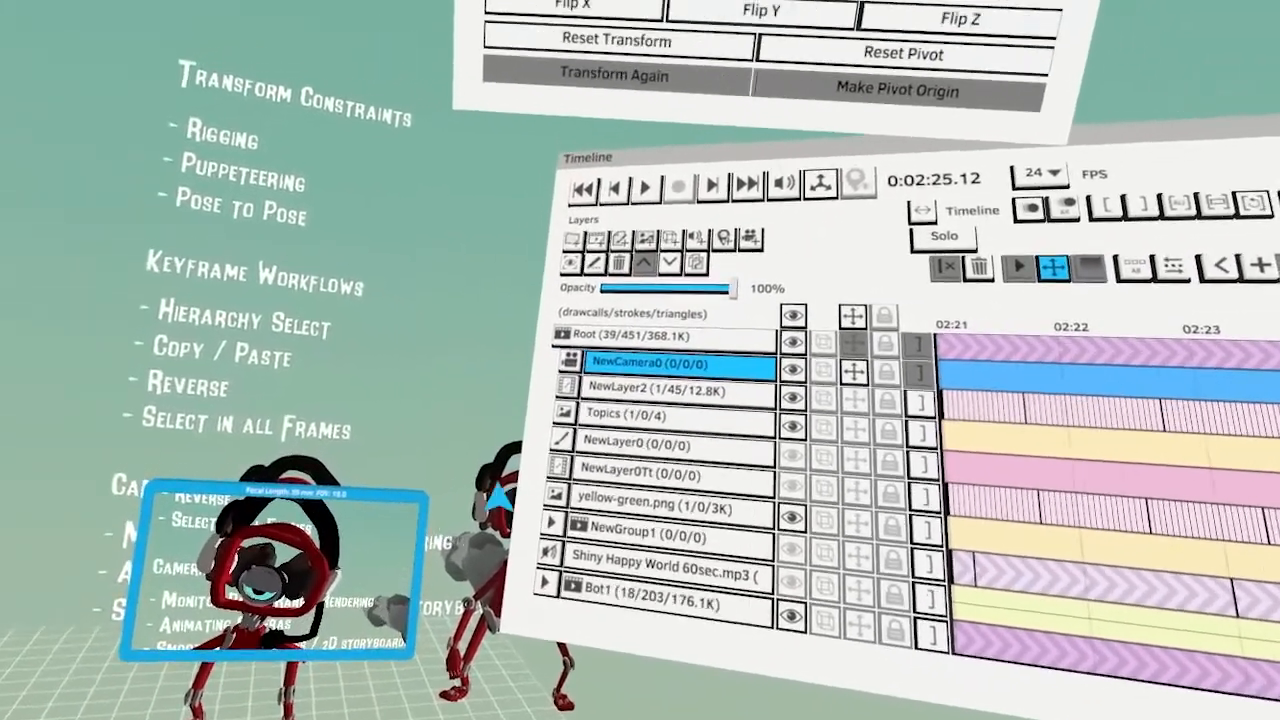
Try different focal lengths for NewCamera0 and set the focal length to 35.0 mm
{"action": "left_click", "coordinate": [570, 361]}
{"action": "left_click_drag", "start_coordinate": [594, 330], "coordinate": [157, 672]}
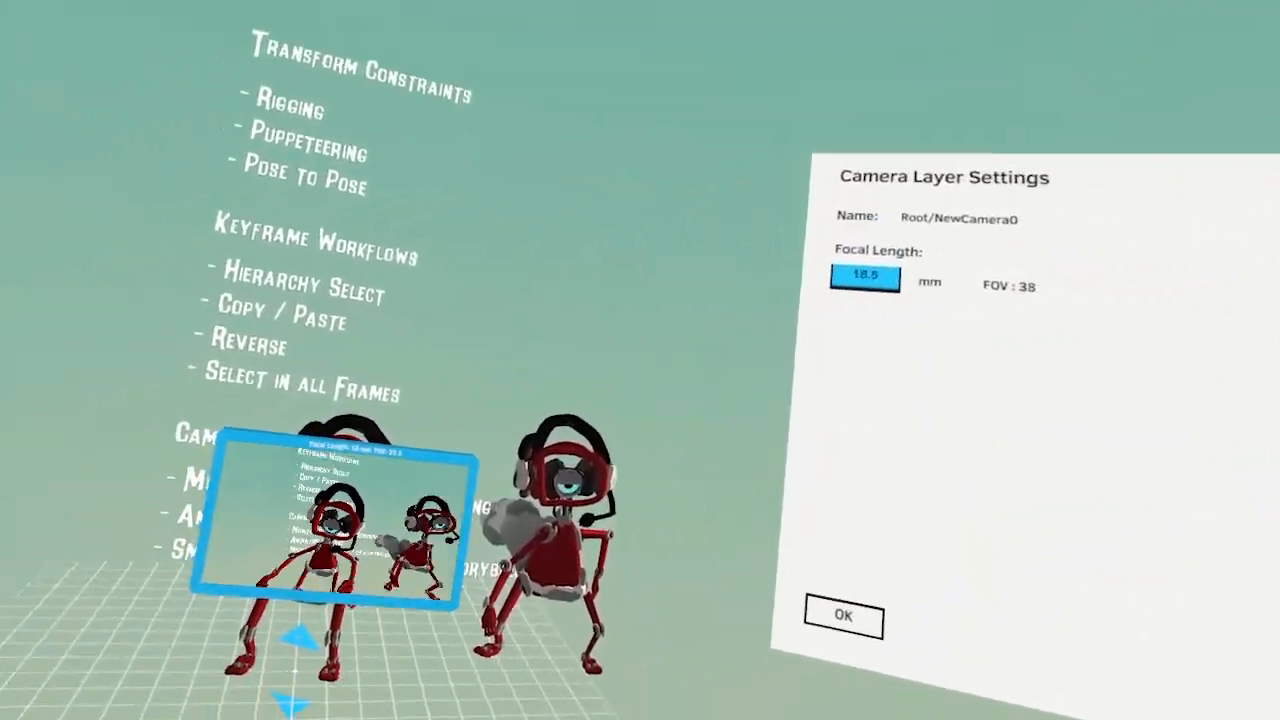
{"action": "left_click_drag", "start_coordinate": [740, 280], "coordinate": [143, 715]}
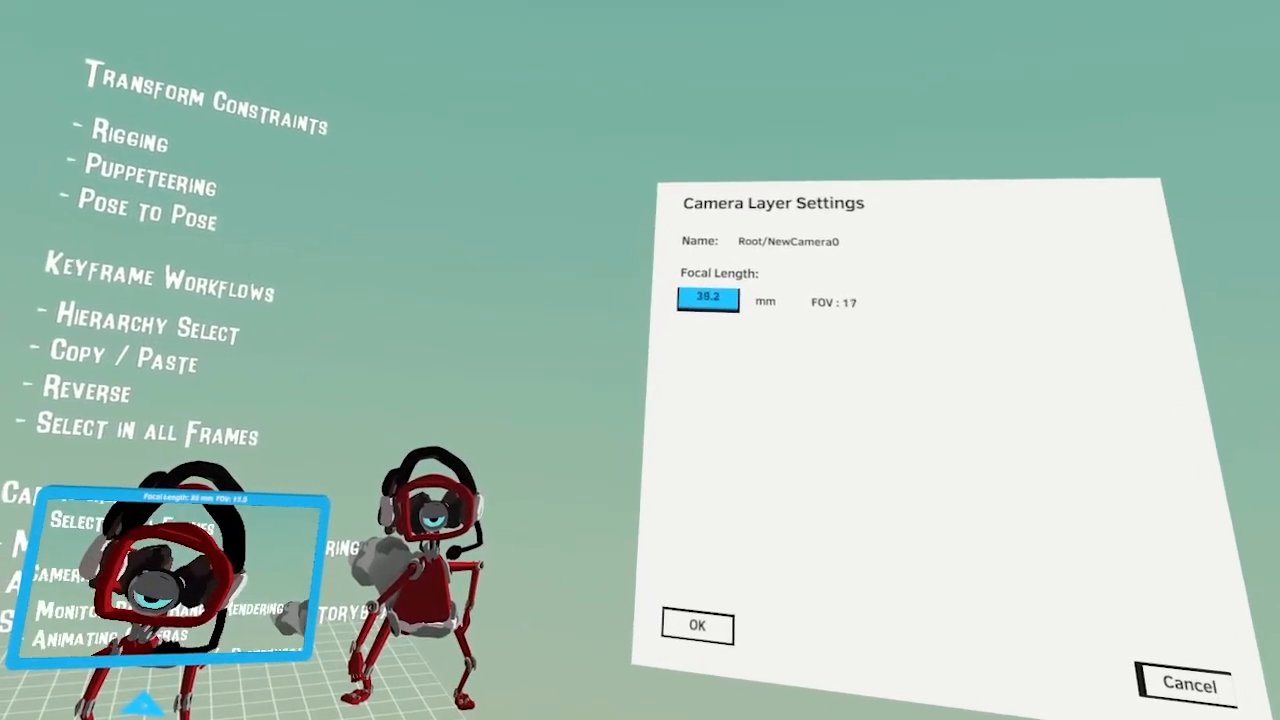
{"action": "left_click_drag", "start_coordinate": [708, 299], "coordinate": [720, 306]}
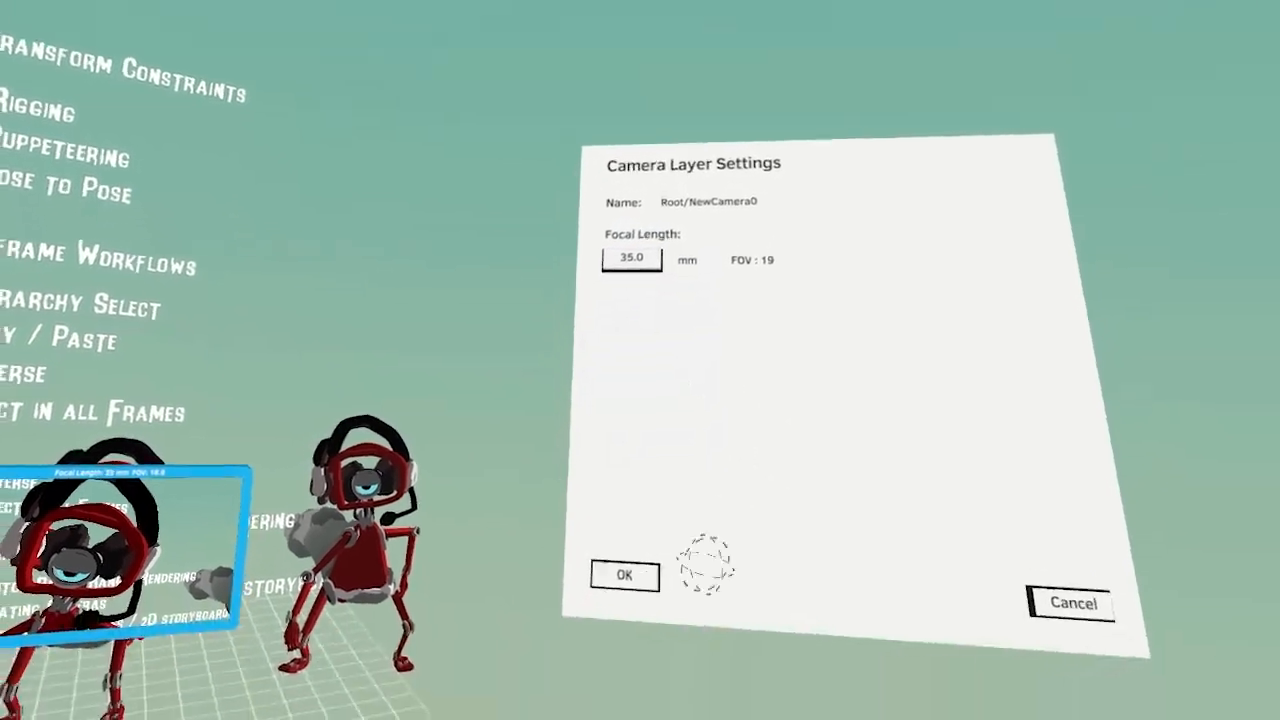
{"action": "left_click", "coordinate": [654, 706]}
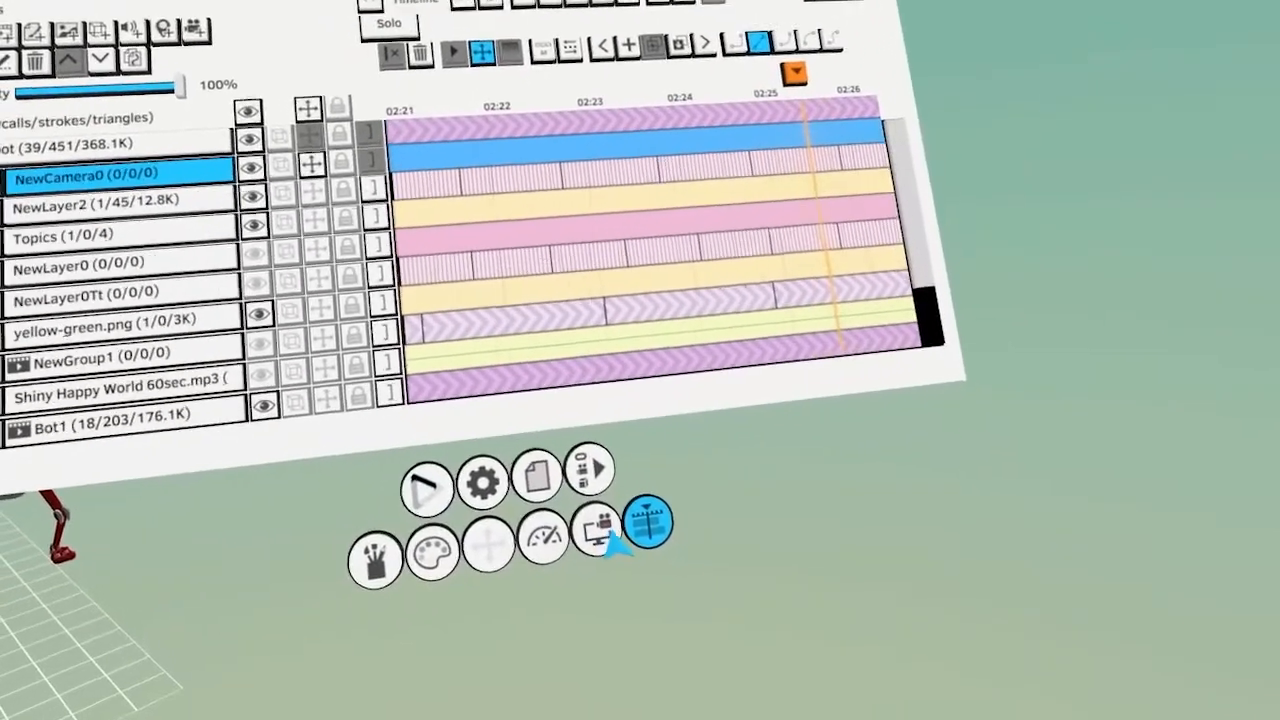
Show NewCamera0's view in the Monitor and close the Transform settings
{"action": "left_click", "coordinate": [603, 535]}
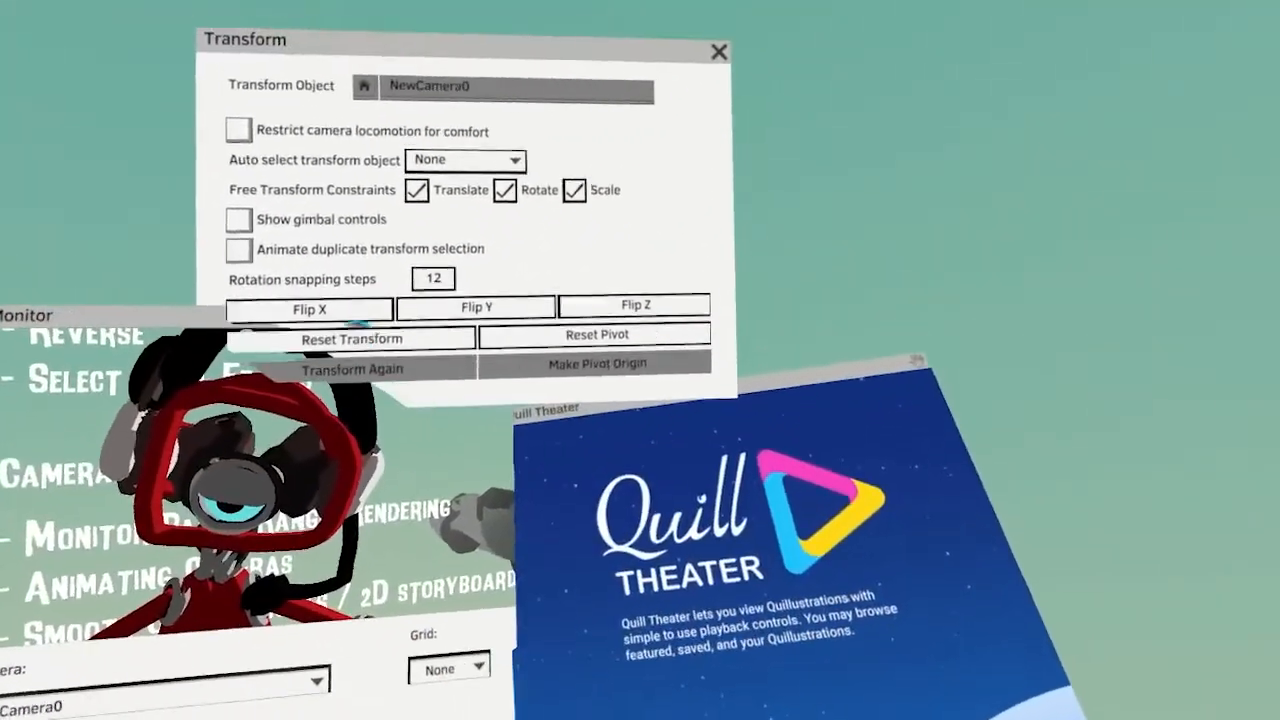
{"action": "left_click", "coordinate": [719, 52]}
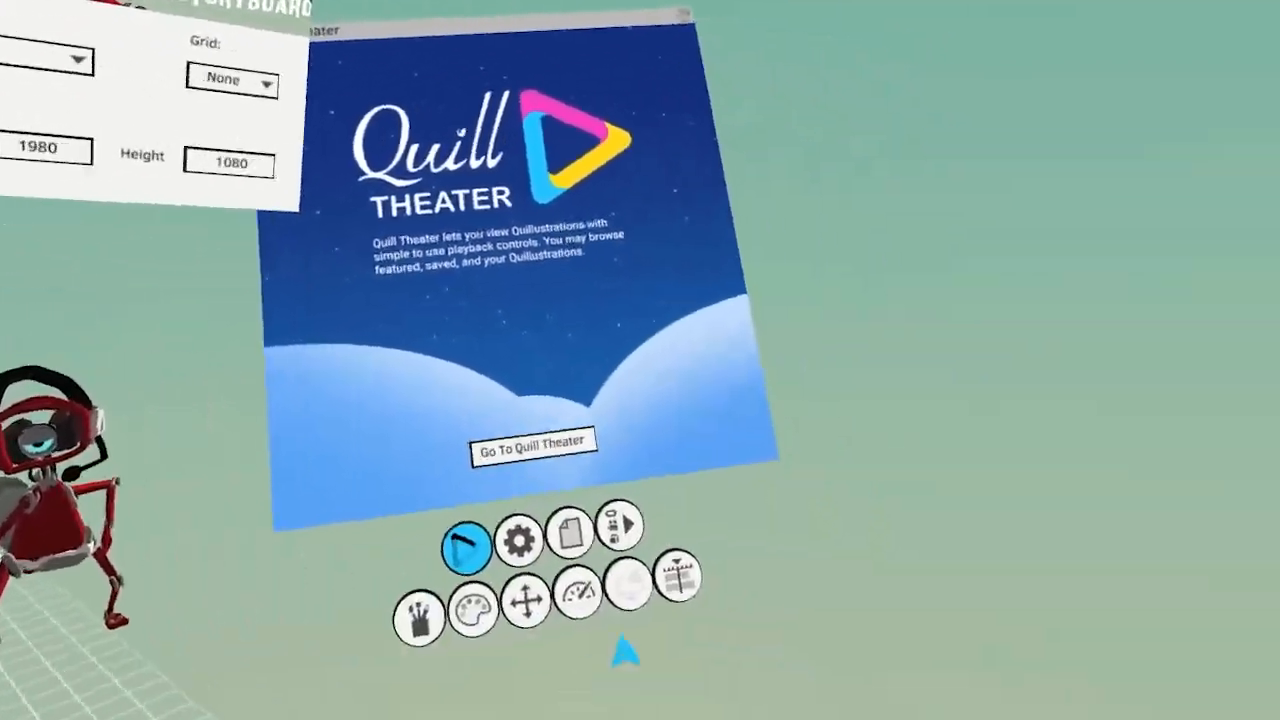
Add two more camera layers and place the cameras at different spots around the robots, one high above them
{"action": "left_click", "coordinate": [677, 590]}
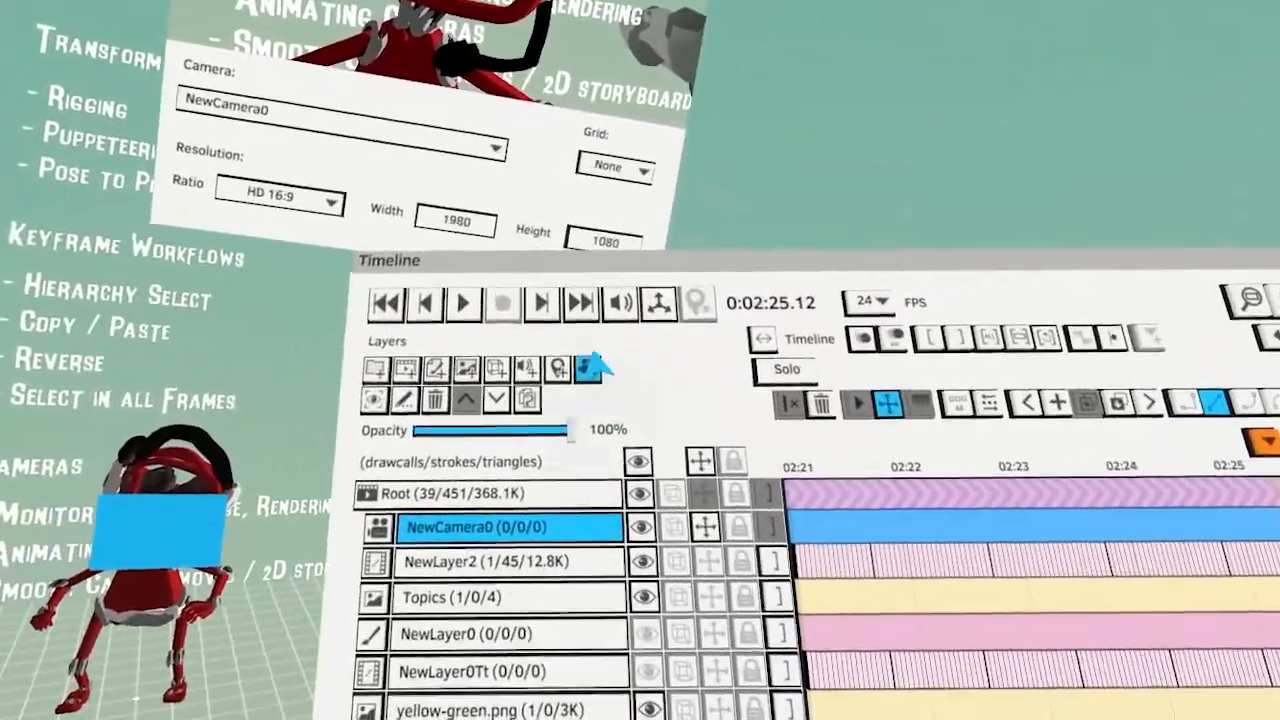
{"action": "left_click", "coordinate": [586, 362]}
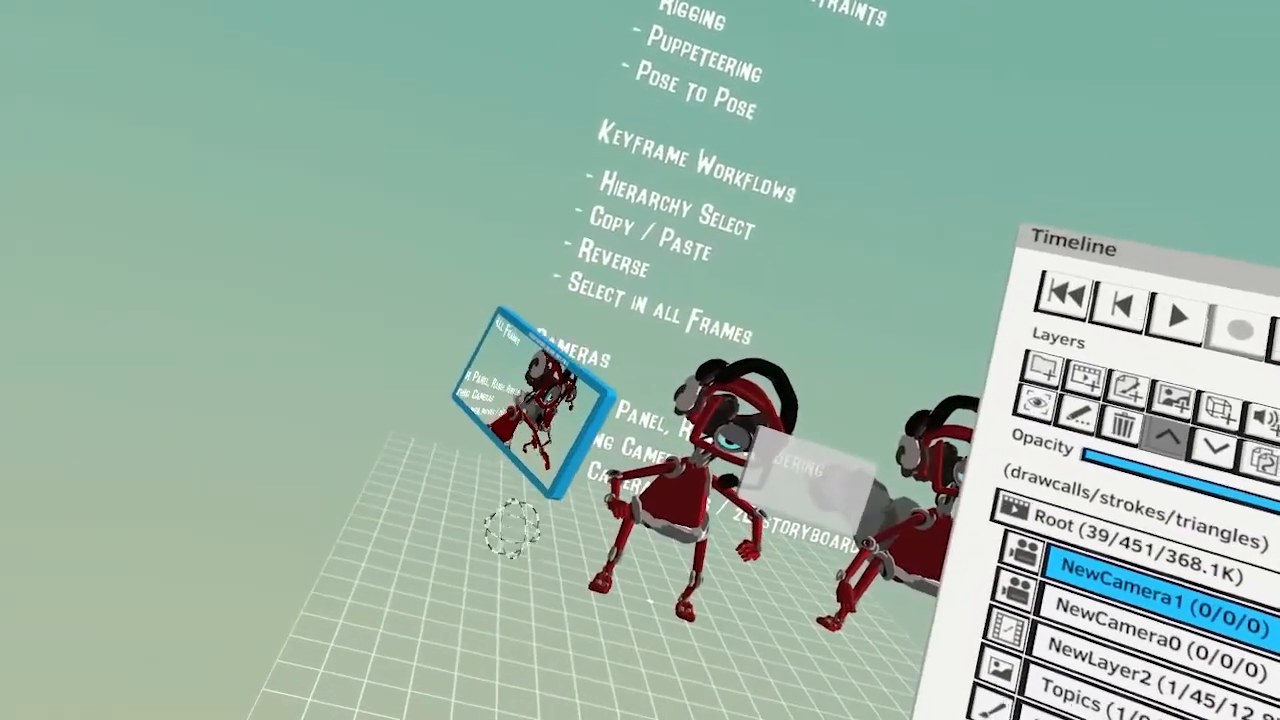
{"action": "left_click", "coordinate": [365, 539]}
{"action": "left_click_drag", "start_coordinate": [365, 539], "coordinate": [529, 514]}
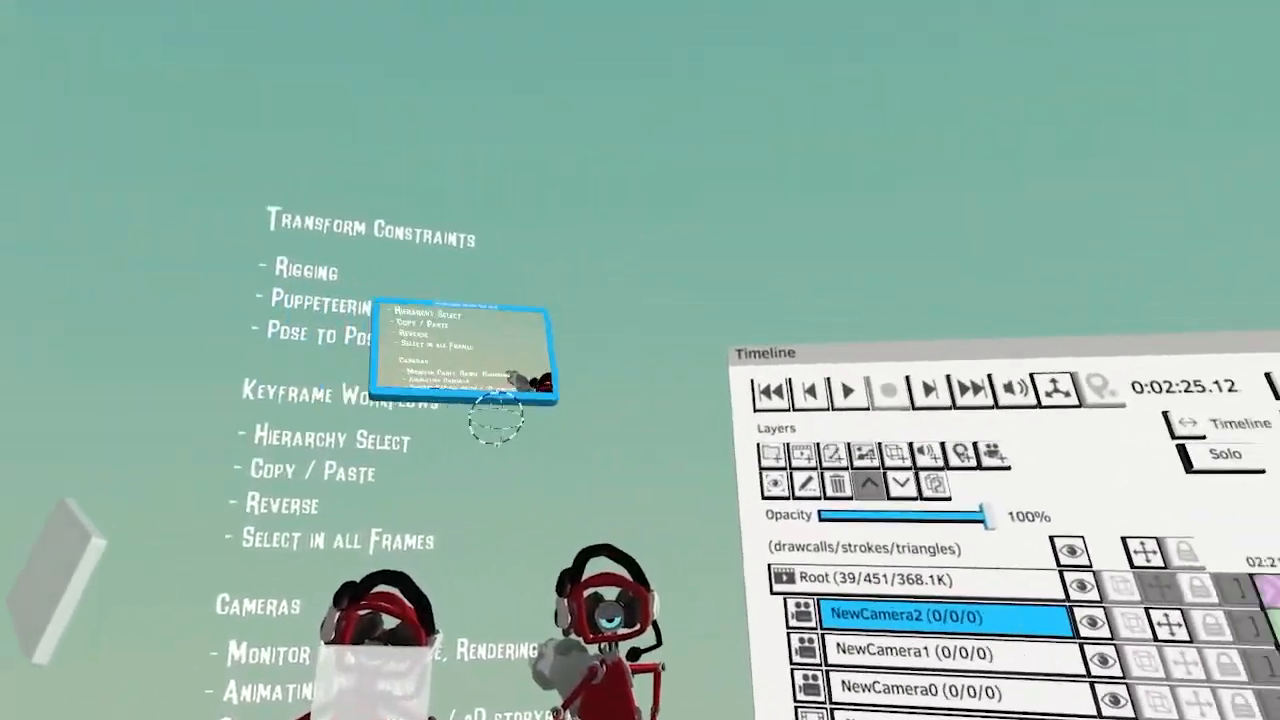
{"action": "left_click_drag", "start_coordinate": [496, 418], "coordinate": [454, 394]}
{"action": "left_click_drag", "start_coordinate": [387, 462], "coordinate": [534, 271]}
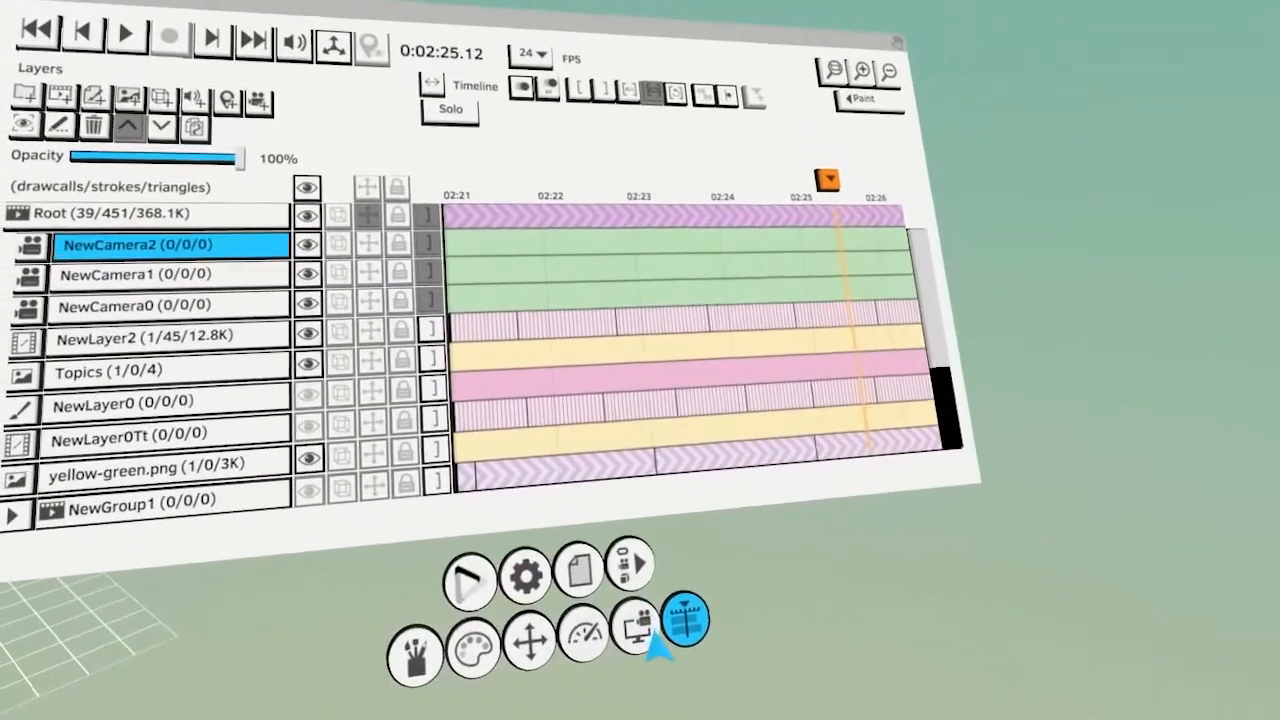
Reopen the Monitor and try switching its view between the scene's cameras
{"action": "left_click", "coordinate": [662, 562]}
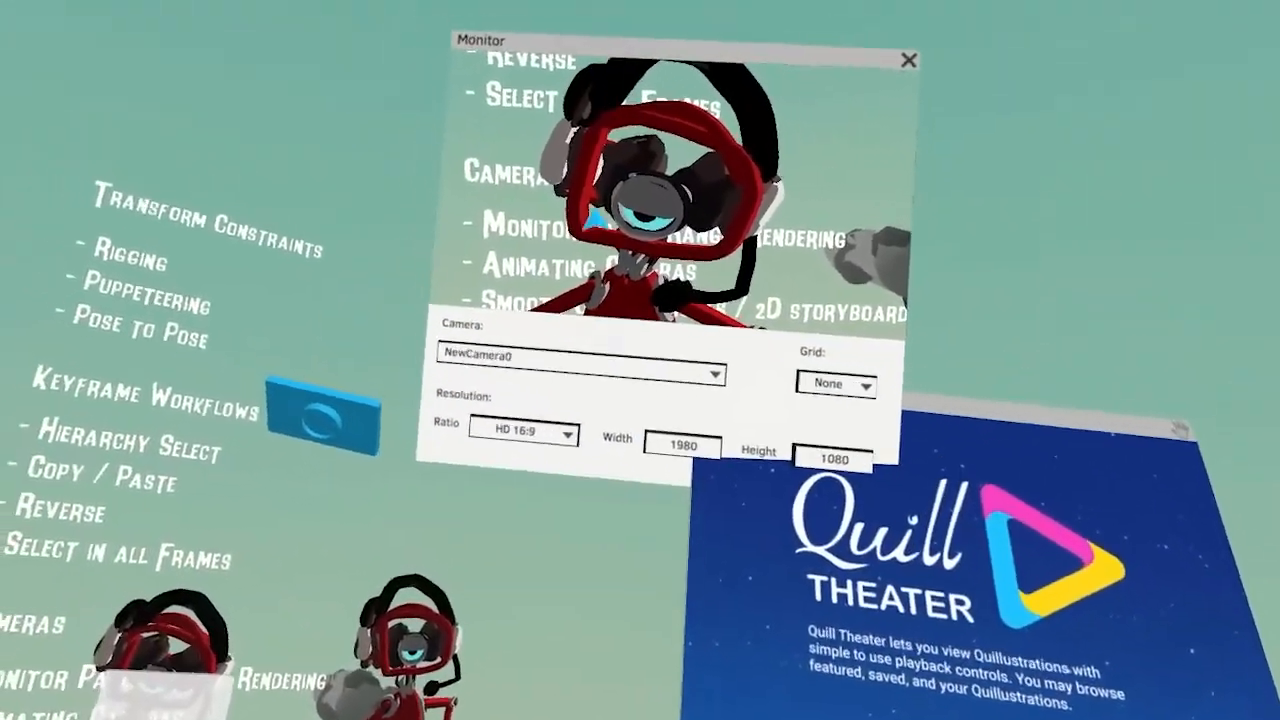
{"action": "left_click", "coordinate": [526, 451]}
{"action": "left_click", "coordinate": [526, 451]}
{"action": "left_click", "coordinate": [509, 437]}
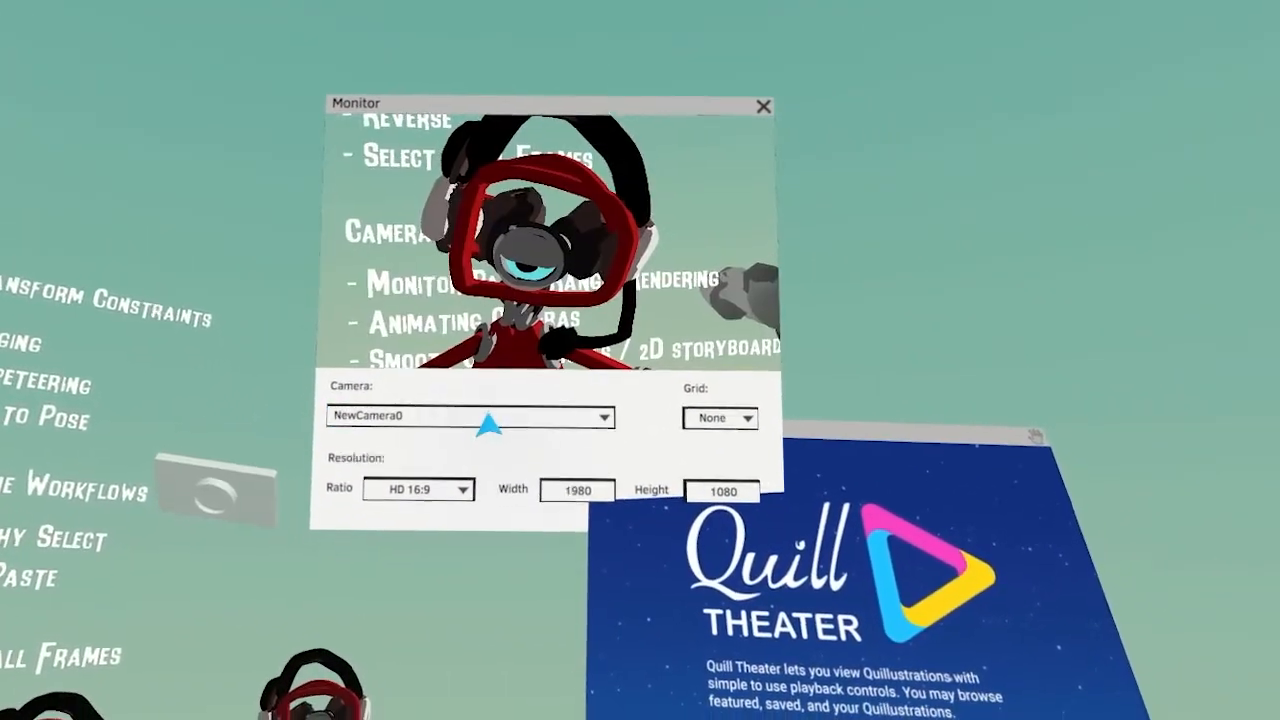
{"action": "left_click", "coordinate": [489, 423]}
{"action": "left_click", "coordinate": [494, 434]}
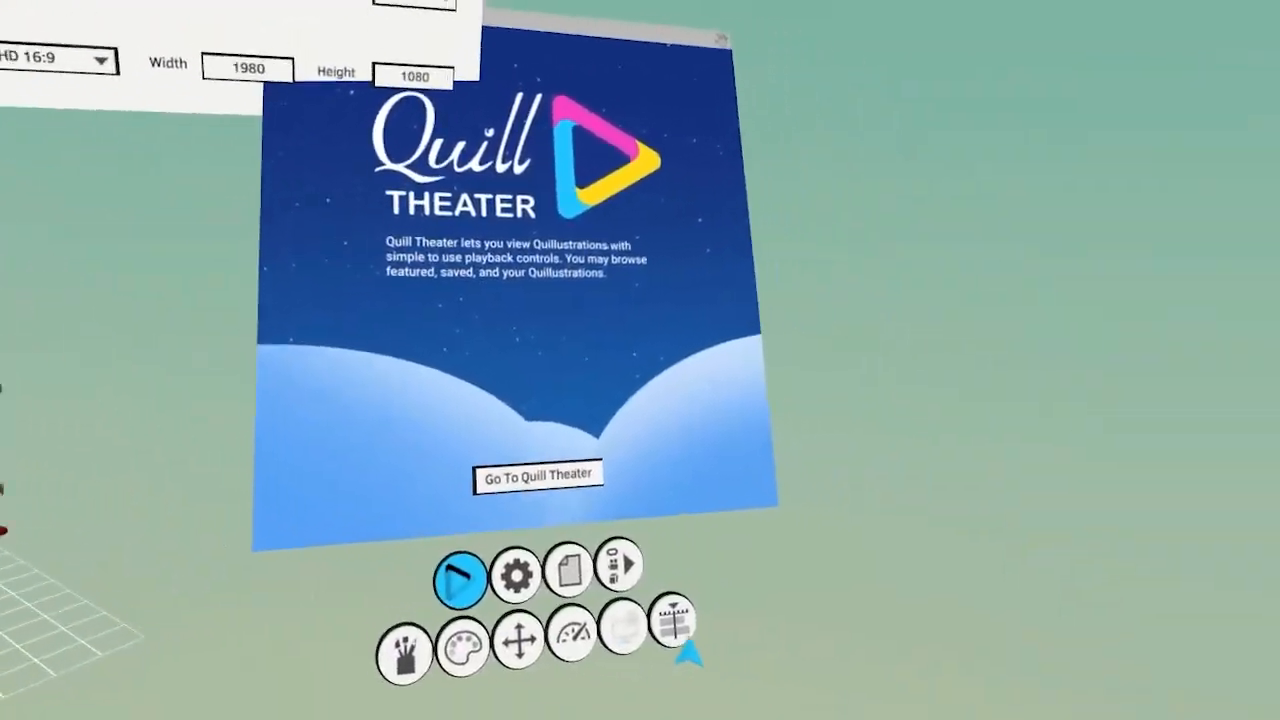
{"action": "left_click", "coordinate": [585, 675]}
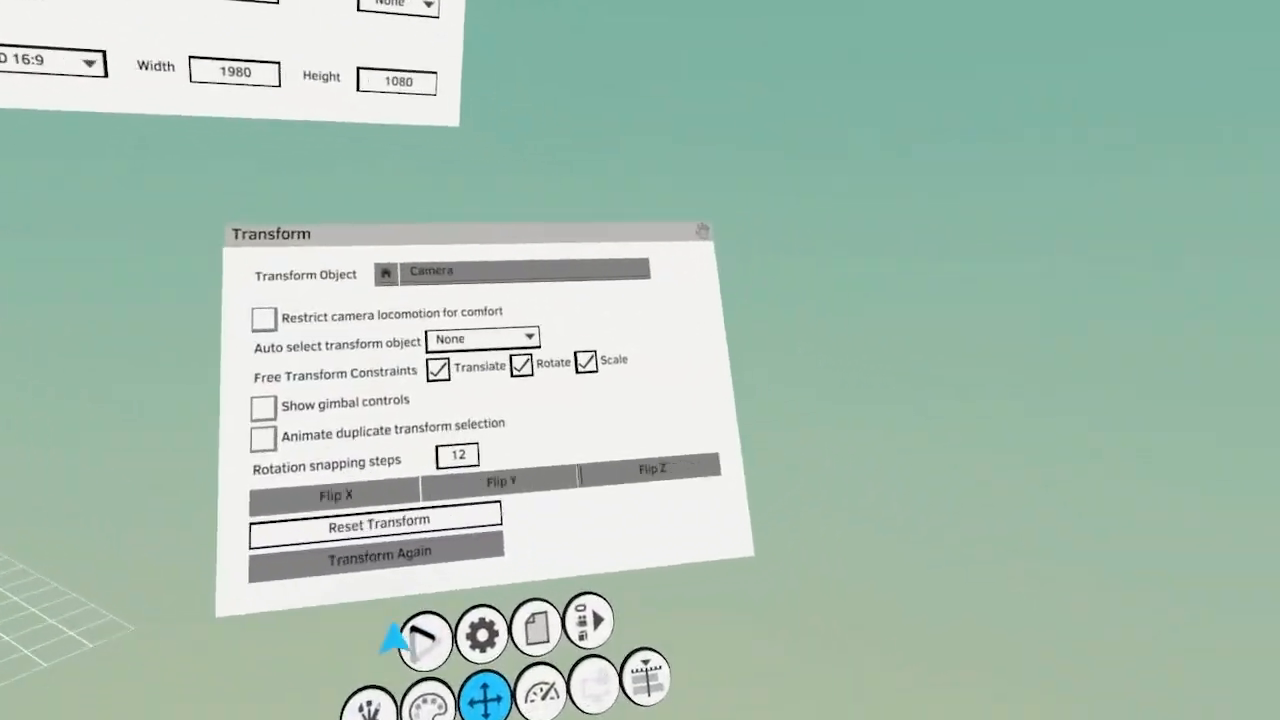
Overlay a 3x3 grid on the Monitor preview and switch its view to NewCamera0
{"action": "left_click", "coordinate": [749, 664]}
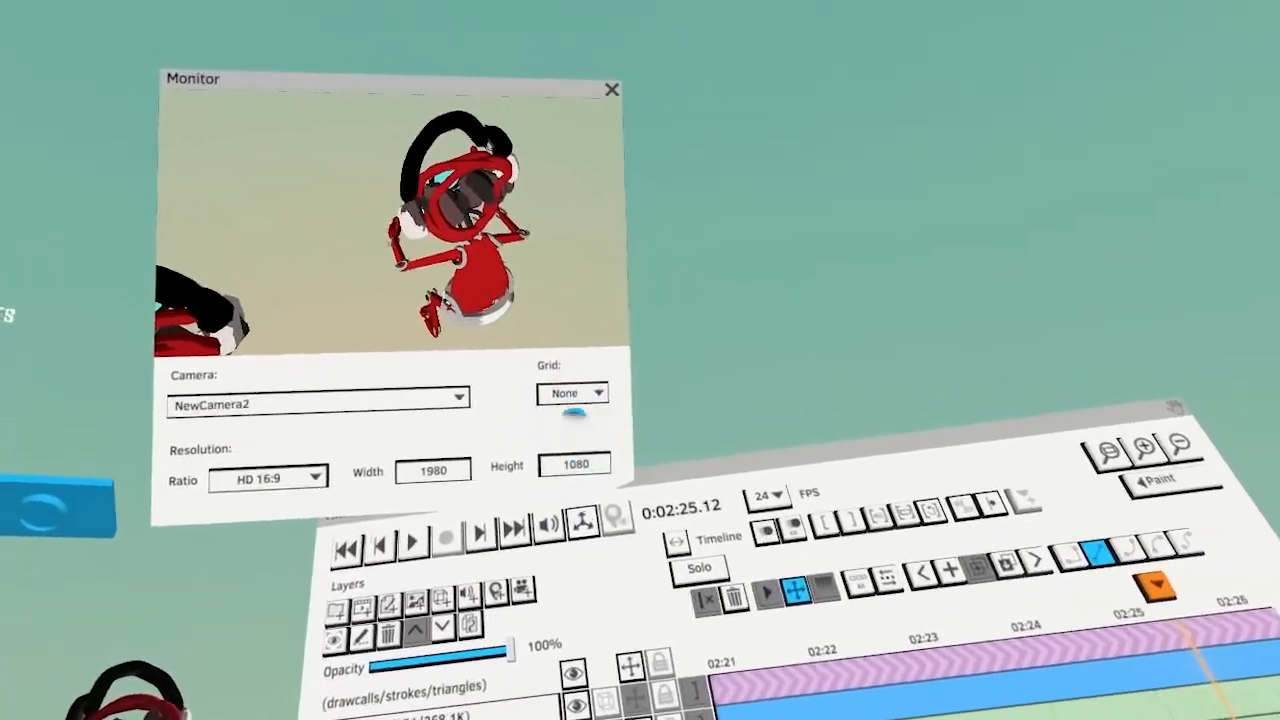
{"action": "left_click", "coordinate": [572, 393]}
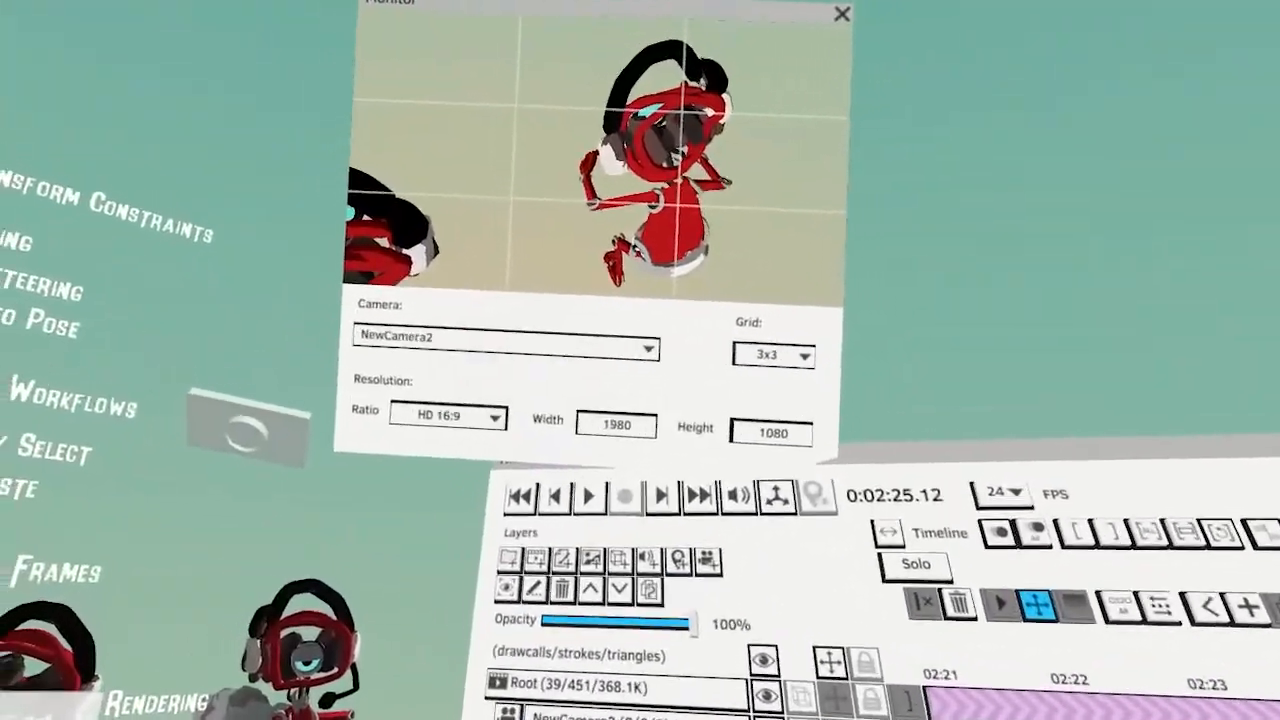
{"action": "left_click", "coordinate": [434, 514]}
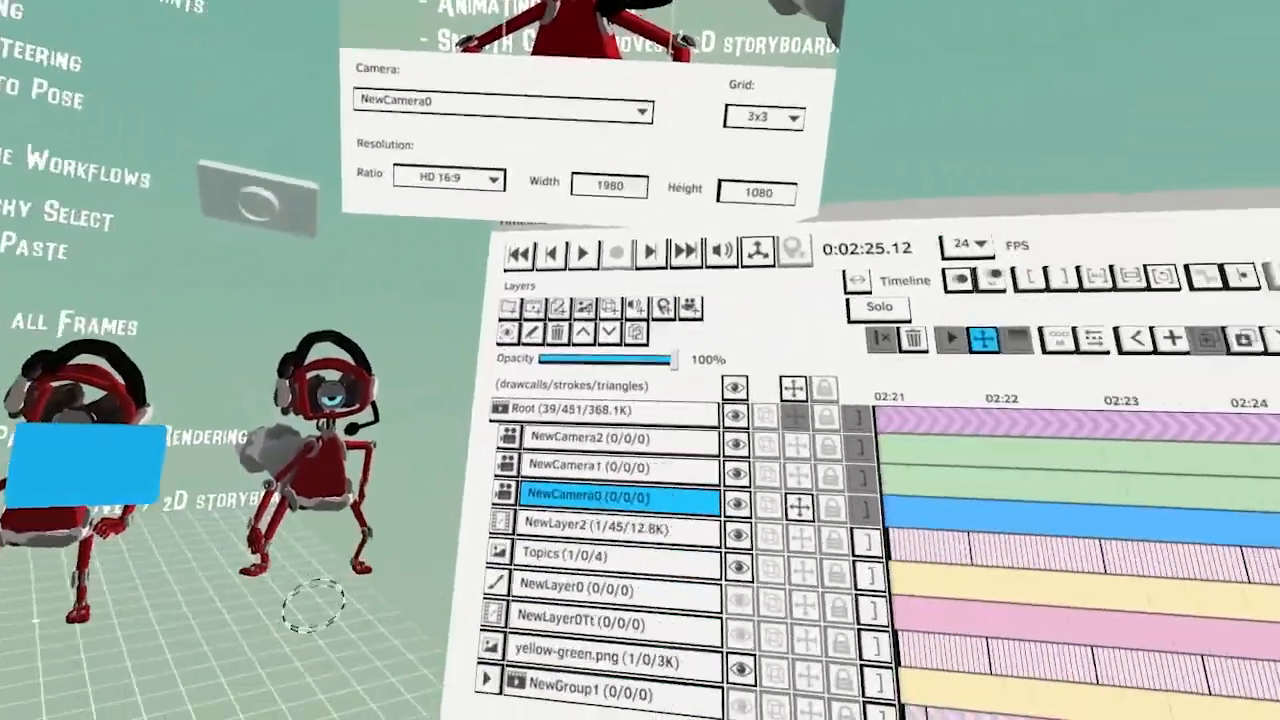
Show NewCamera1's view in the Monitor and reposition that camera so both robots are framed
{"action": "left_click", "coordinate": [620, 467]}
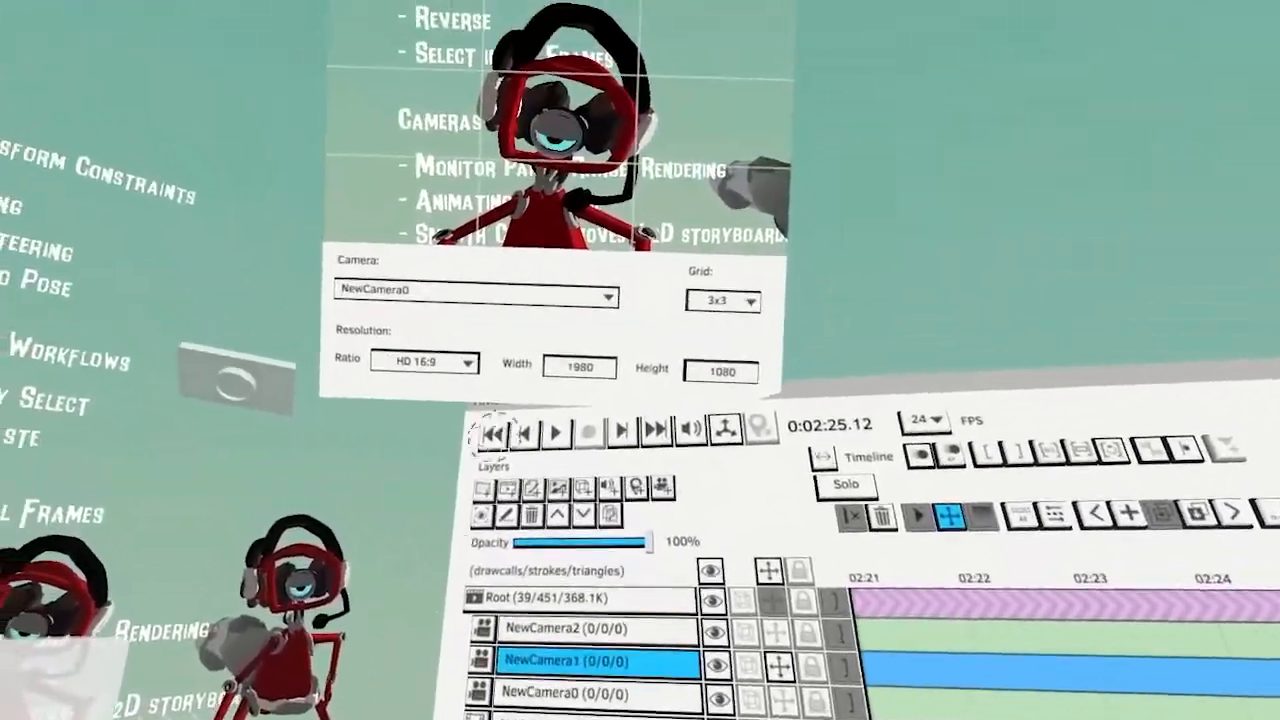
{"action": "left_click_drag", "start_coordinate": [551, 380], "coordinate": [551, 420]}
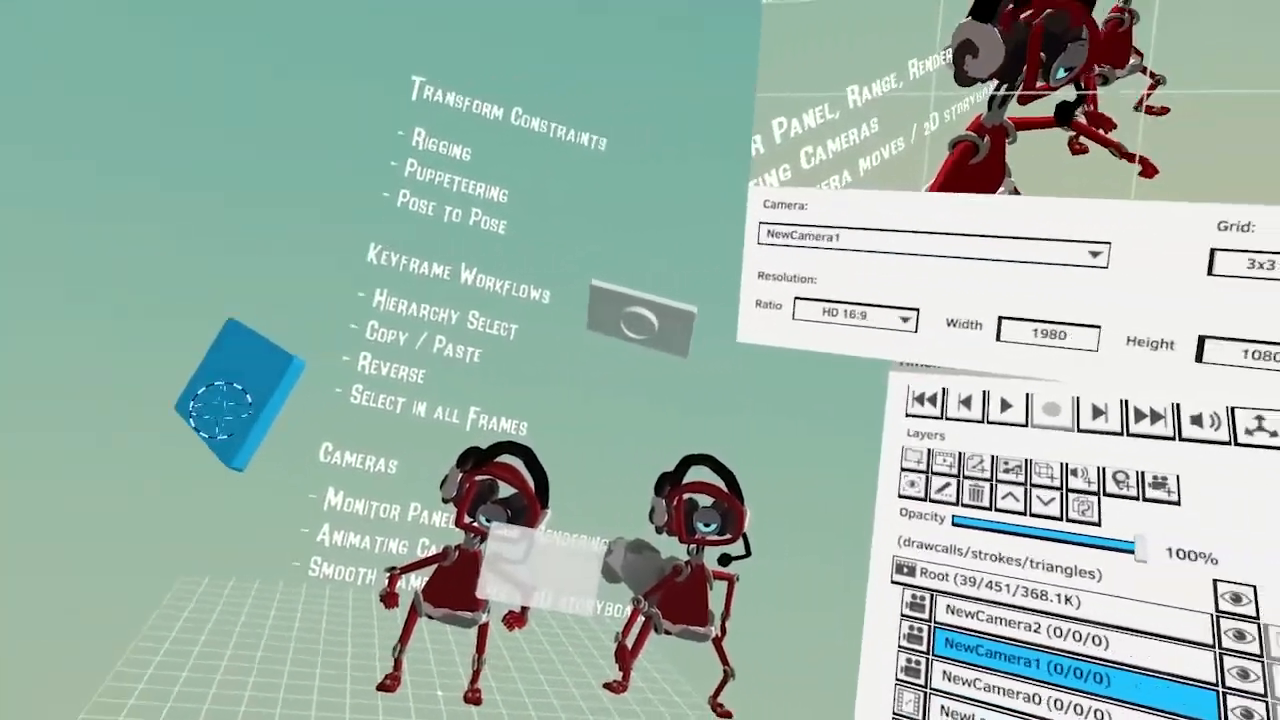
{"action": "left_click_drag", "start_coordinate": [234, 429], "coordinate": [20, 429]}
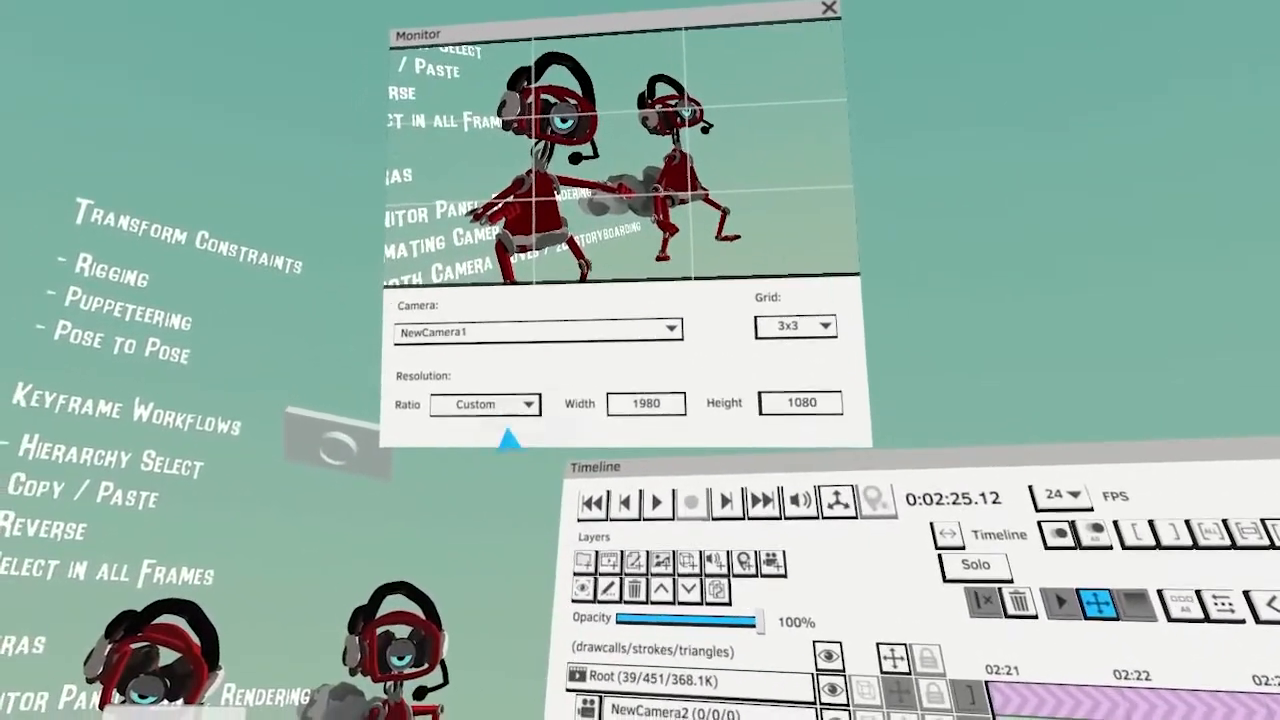
Set the Monitor to a 1K 1:1 resolution with a 4x4 grid and show NewCamera2's view
{"action": "left_click", "coordinate": [508, 440]}
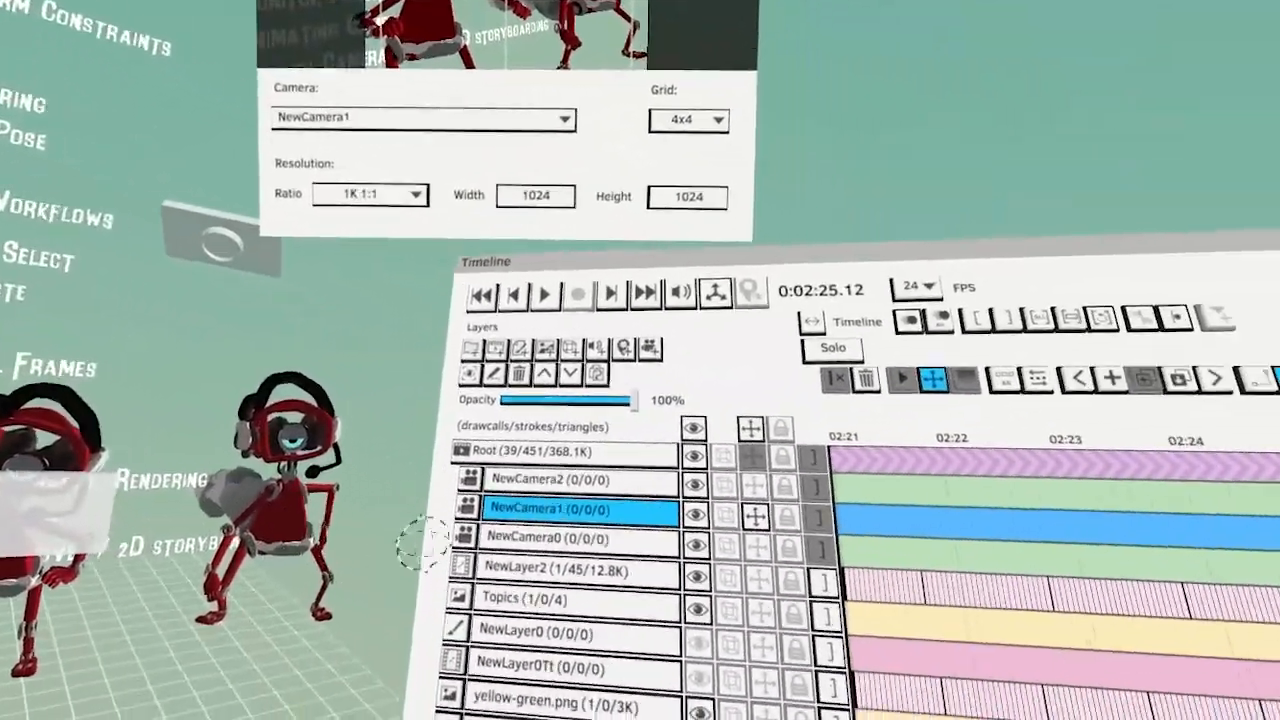
{"action": "left_click", "coordinate": [550, 480]}
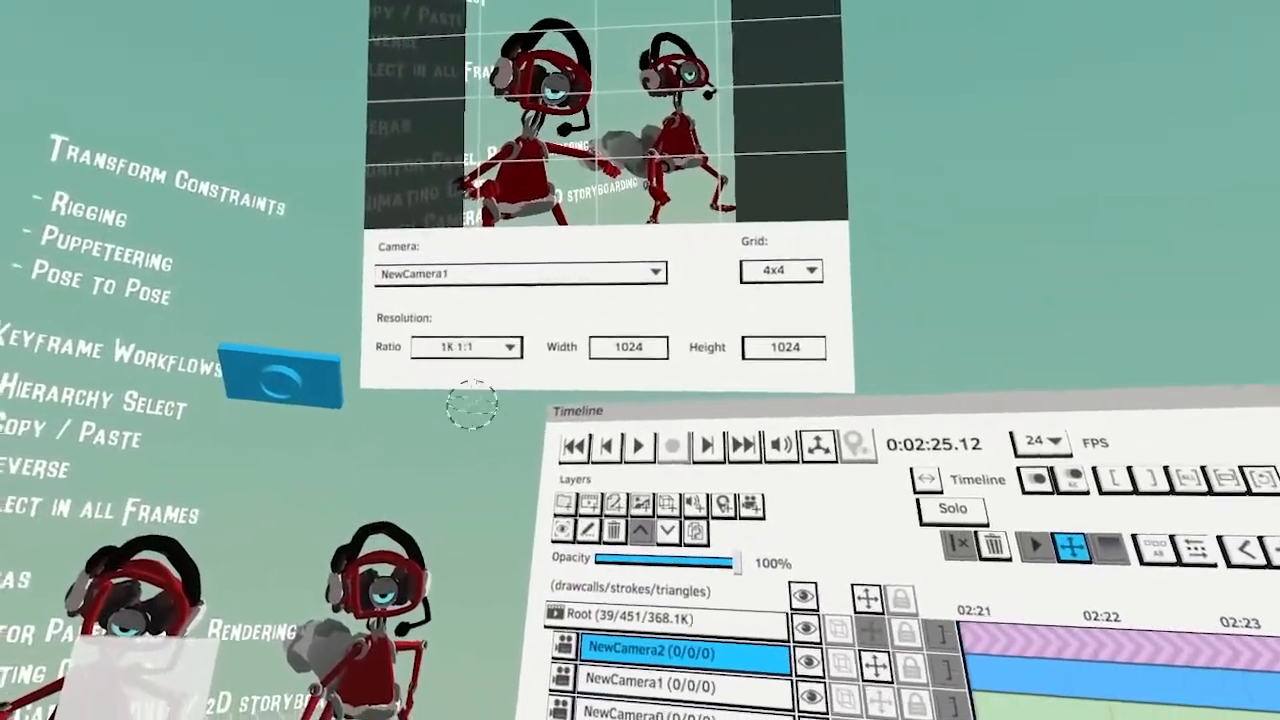
{"action": "left_click", "coordinate": [543, 308]}
{"action": "left_click", "coordinate": [543, 329]}
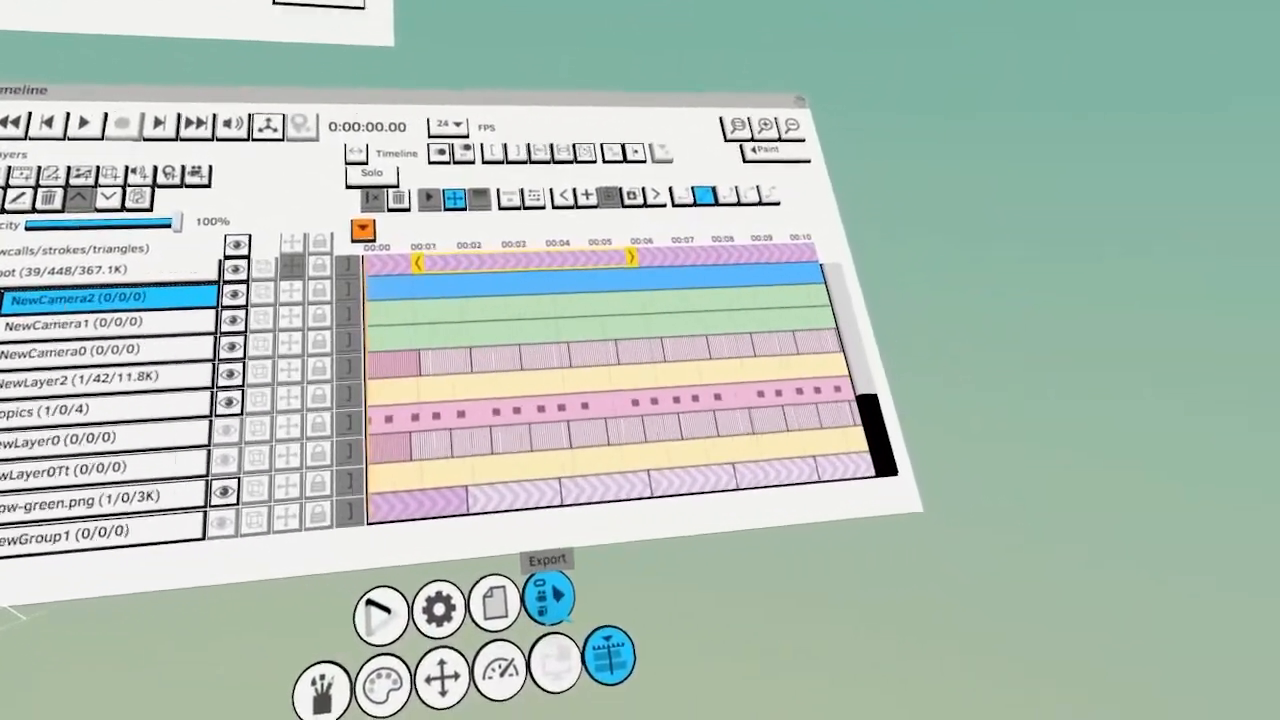
Open the Render Camera export, try the available cameras, choose NewCamera1 and preview its render
{"action": "left_click", "coordinate": [607, 592]}
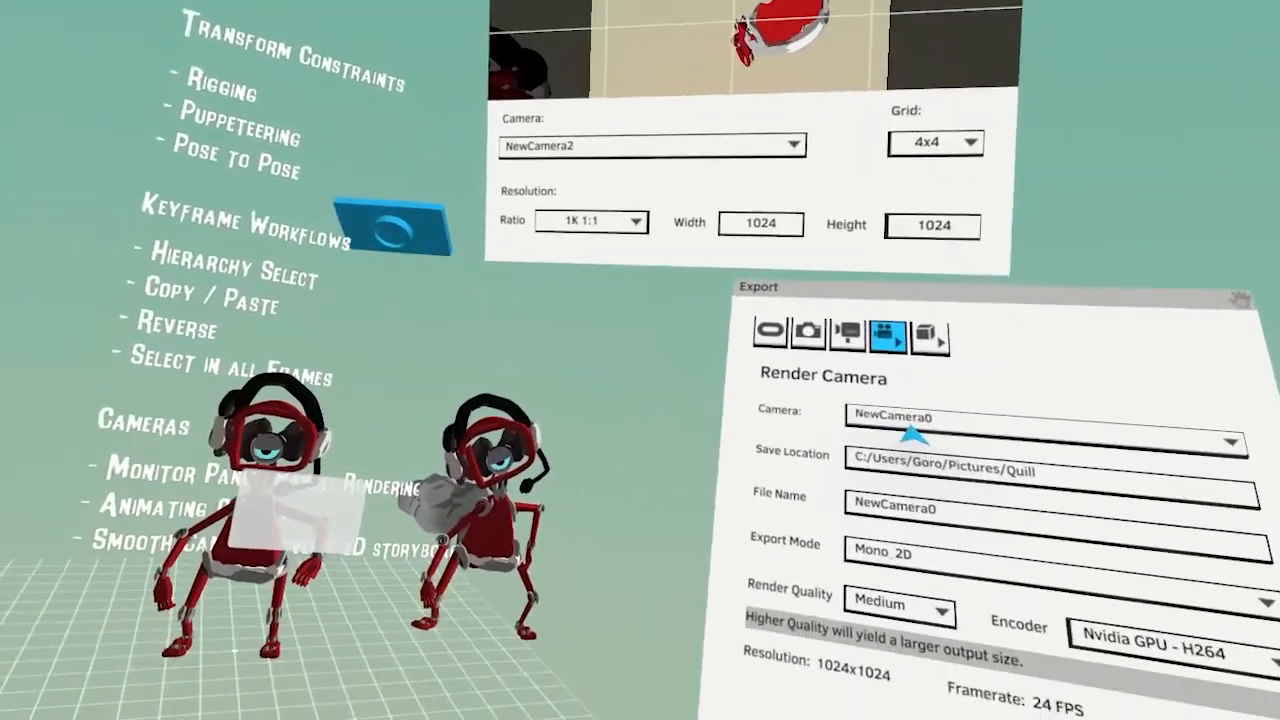
{"action": "scroll", "coordinate": [760, 432], "scroll_direction": "down", "scroll_amount": 1}
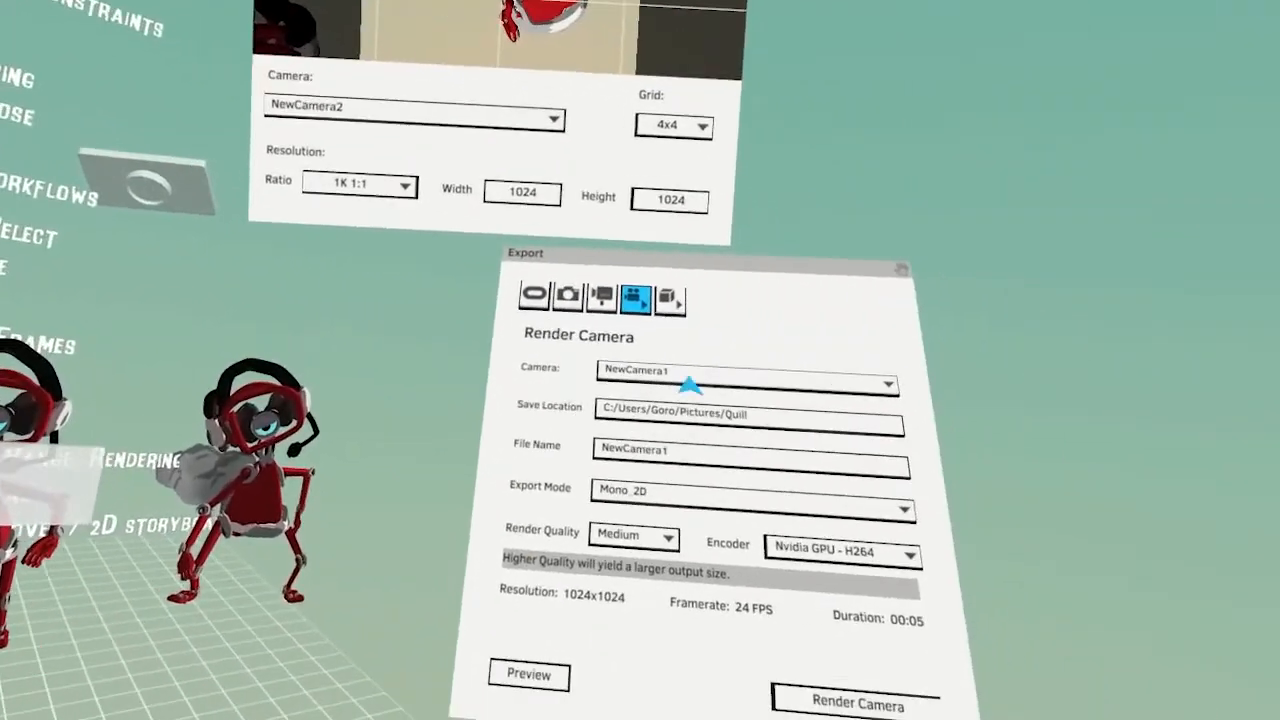
{"action": "left_click", "coordinate": [689, 379]}
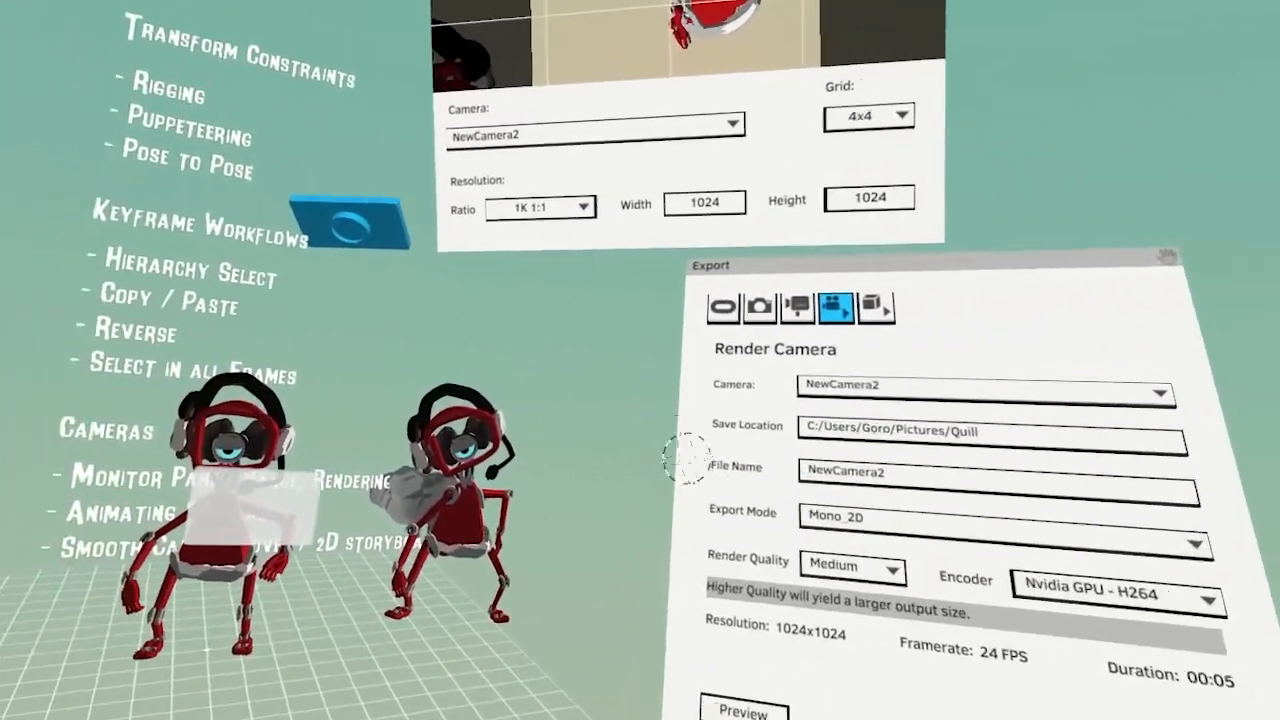
{"action": "left_click", "coordinate": [650, 376]}
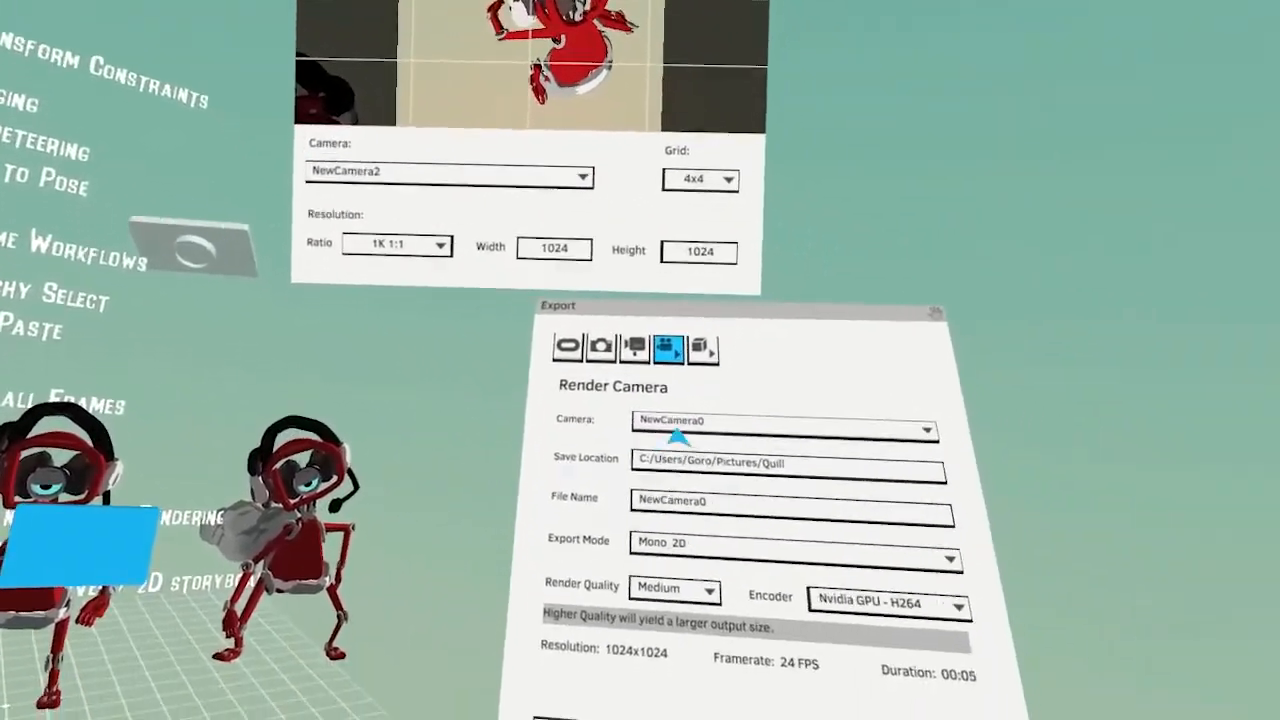
{"action": "left_click", "coordinate": [677, 440]}
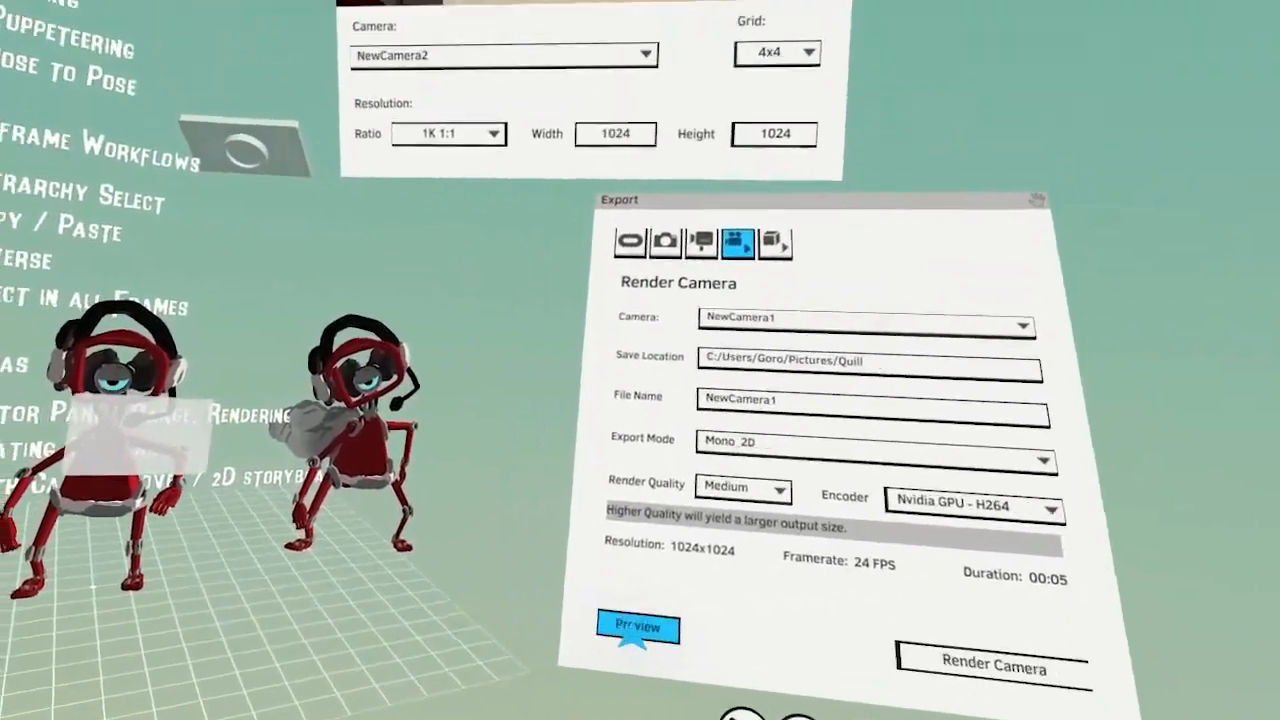
{"action": "left_click", "coordinate": [602, 513]}
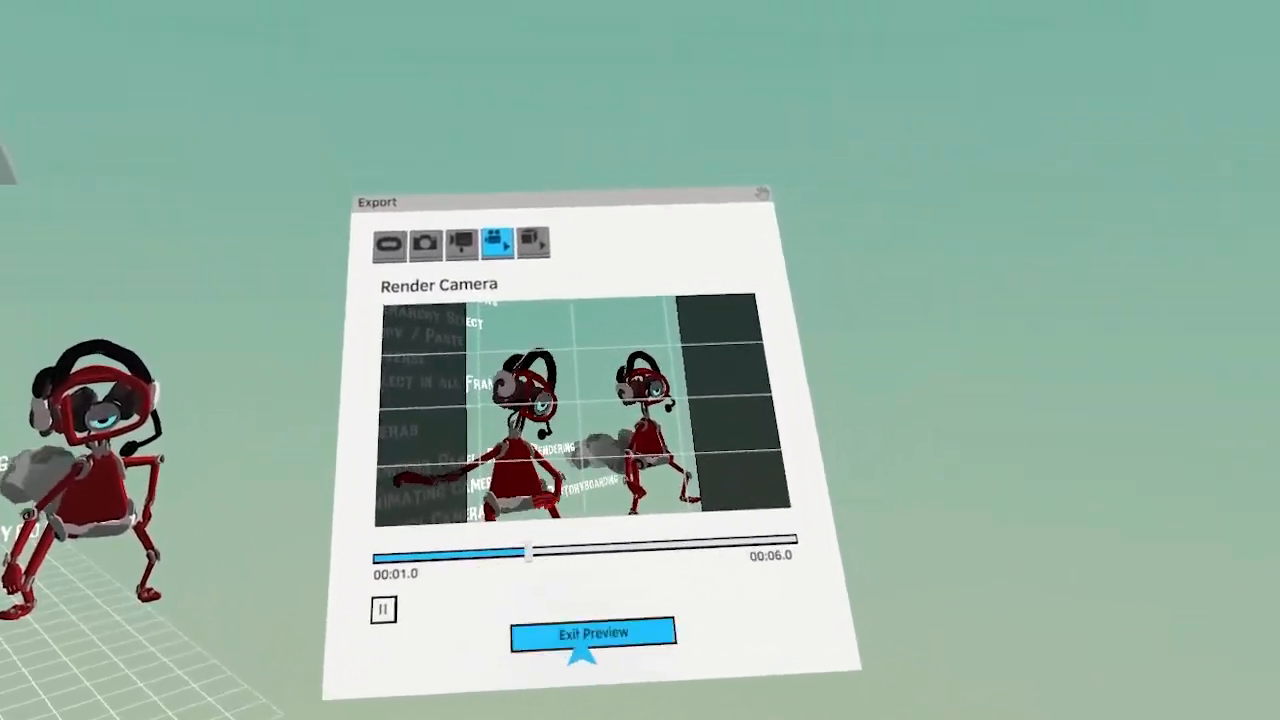
{"action": "left_click", "coordinate": [590, 628]}
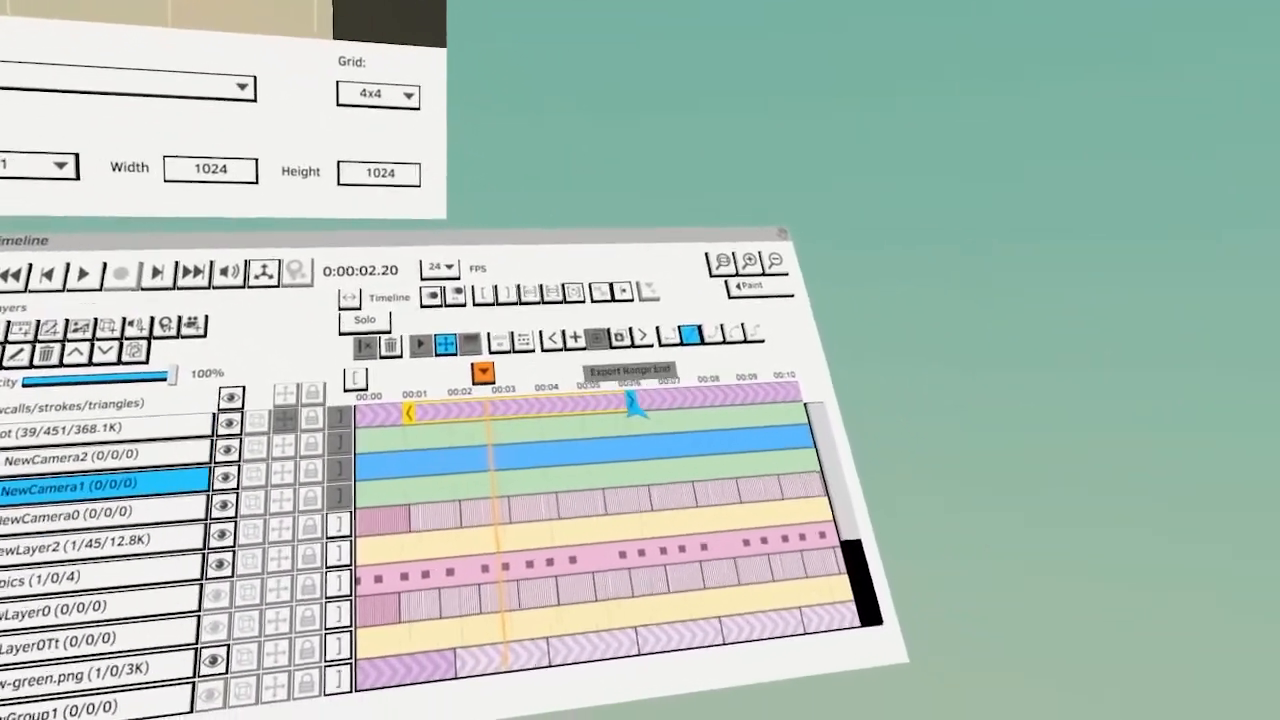
Extend the end of the timeline's export range to about 8.5 seconds and preview NewCamera1's render again
{"action": "left_click_drag", "start_coordinate": [633, 404], "coordinate": [752, 408]}
{"action": "left_click", "coordinate": [646, 620]}
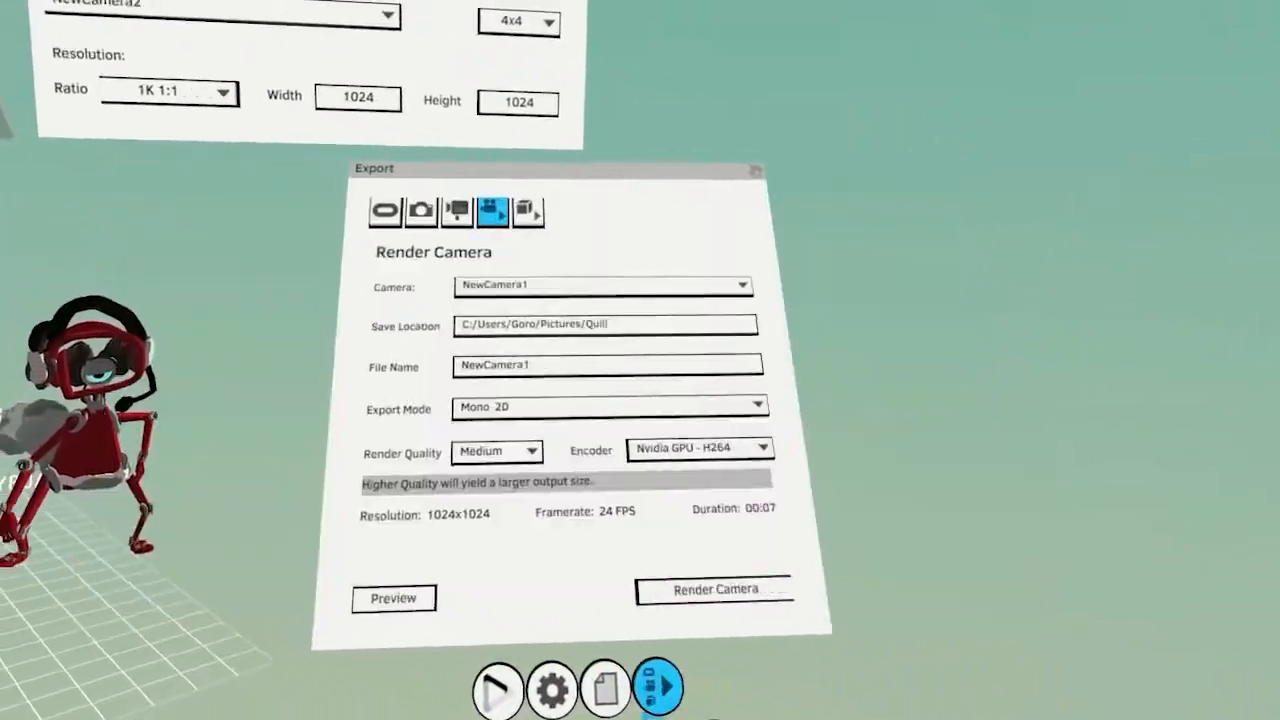
{"action": "left_click", "coordinate": [394, 597]}
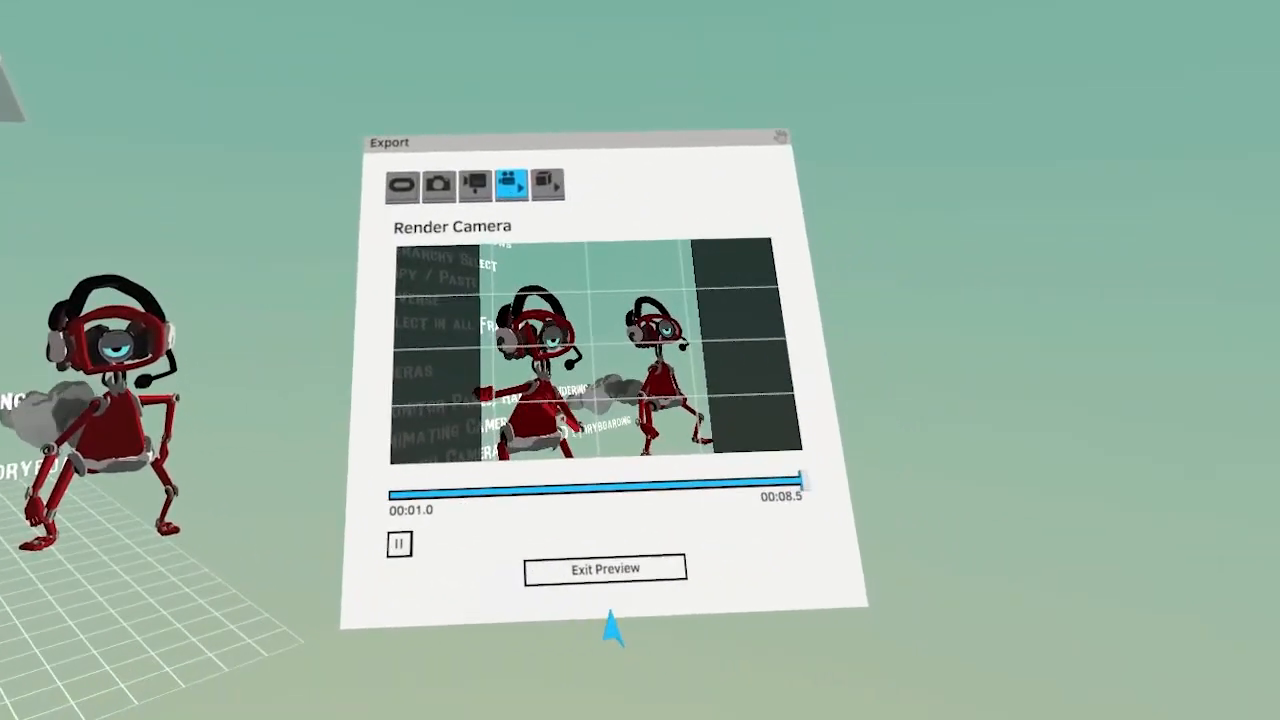
{"action": "left_click", "coordinate": [603, 638]}
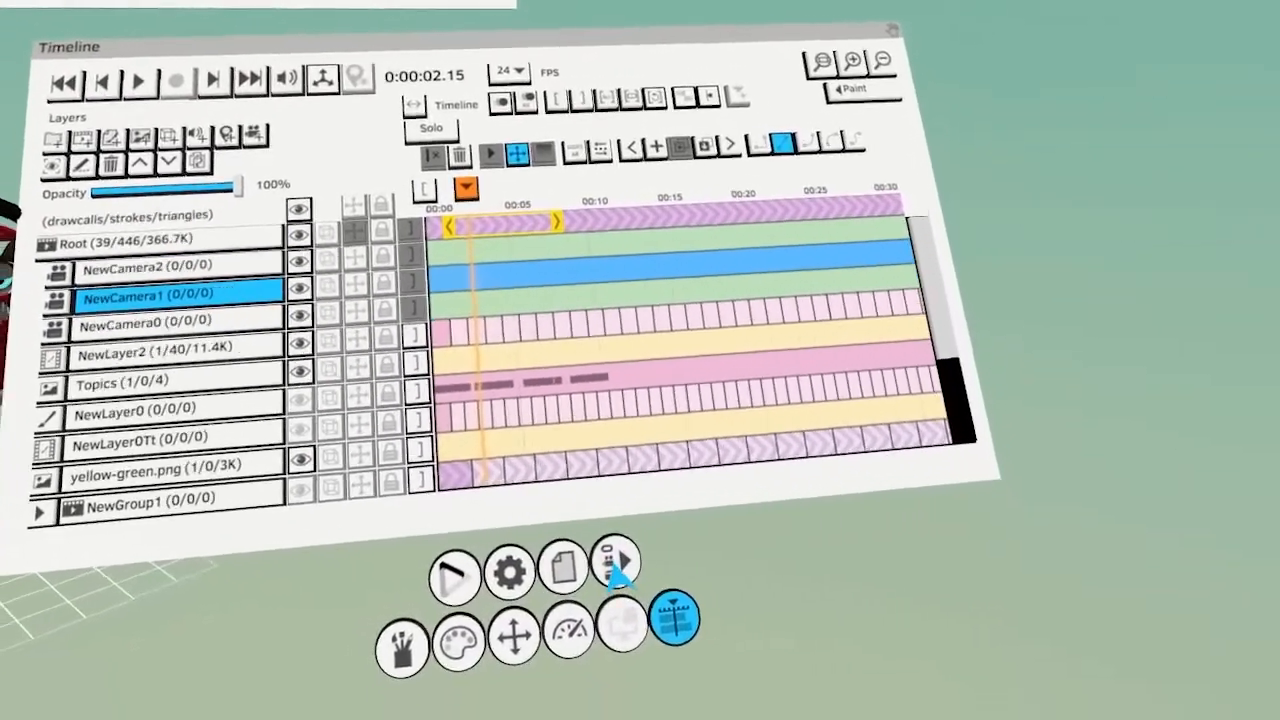
Try different encoders for the camera render and choose VPX - VP9
{"action": "left_click", "coordinate": [633, 607]}
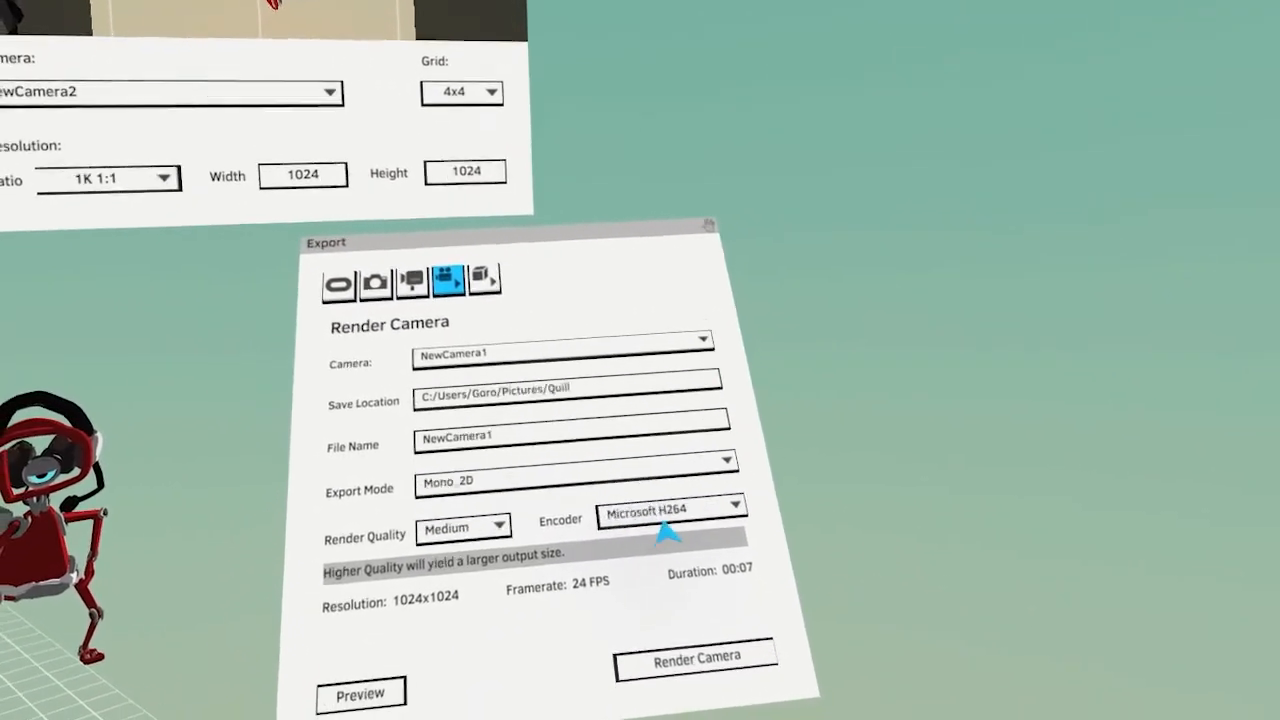
{"action": "left_click", "coordinate": [610, 468]}
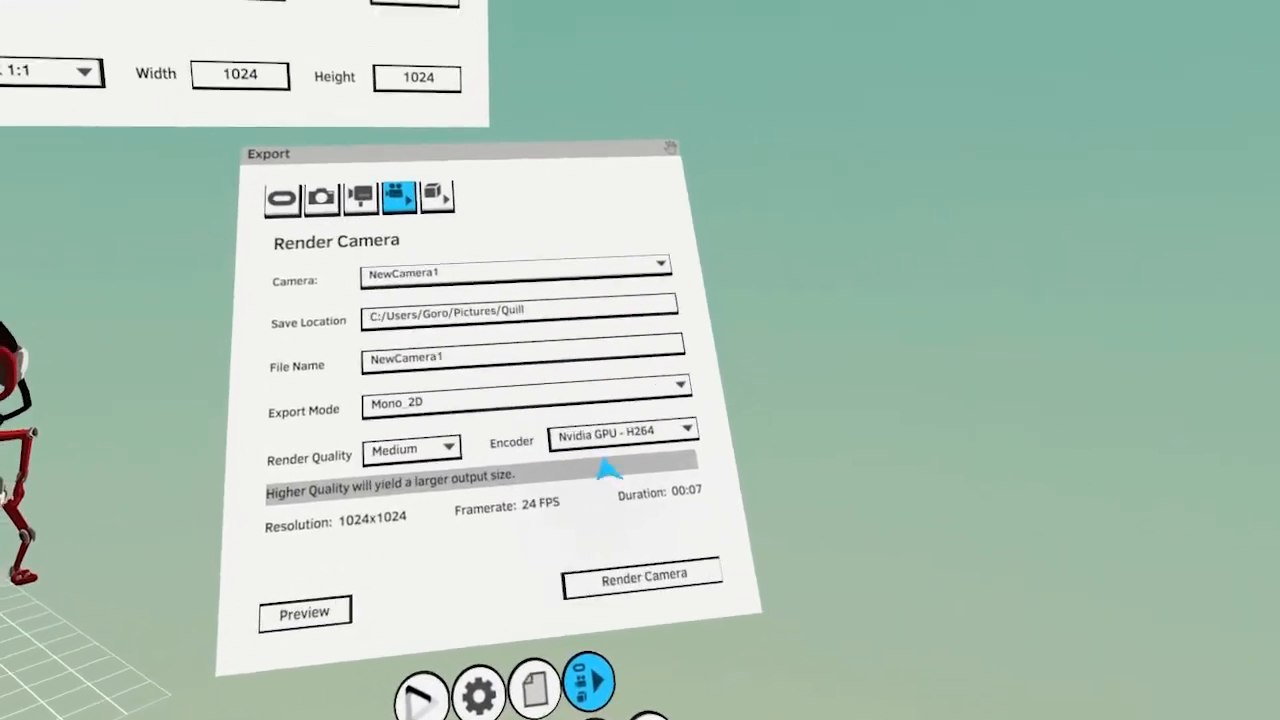
{"action": "left_click", "coordinate": [610, 465]}
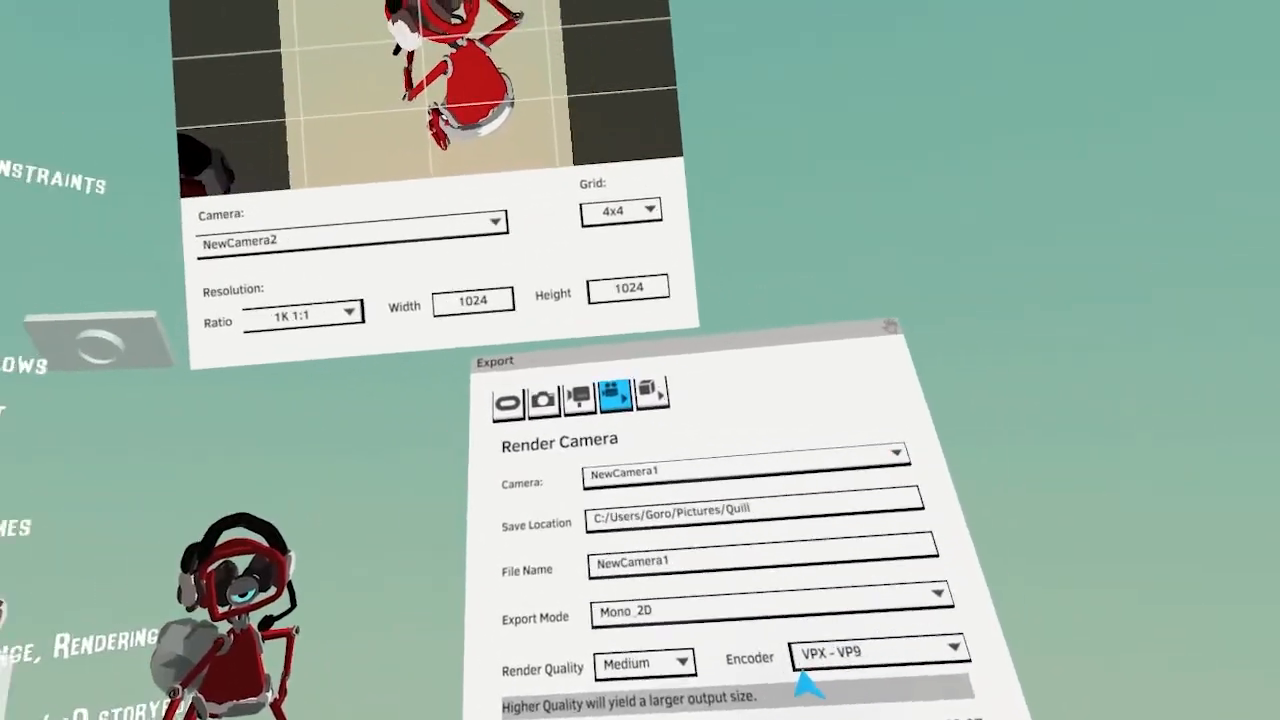
Set the Monitor resolution to 8K 16:9 and the render quality to High
{"action": "left_click", "coordinate": [489, 374]}
{"action": "left_click", "coordinate": [489, 363]}
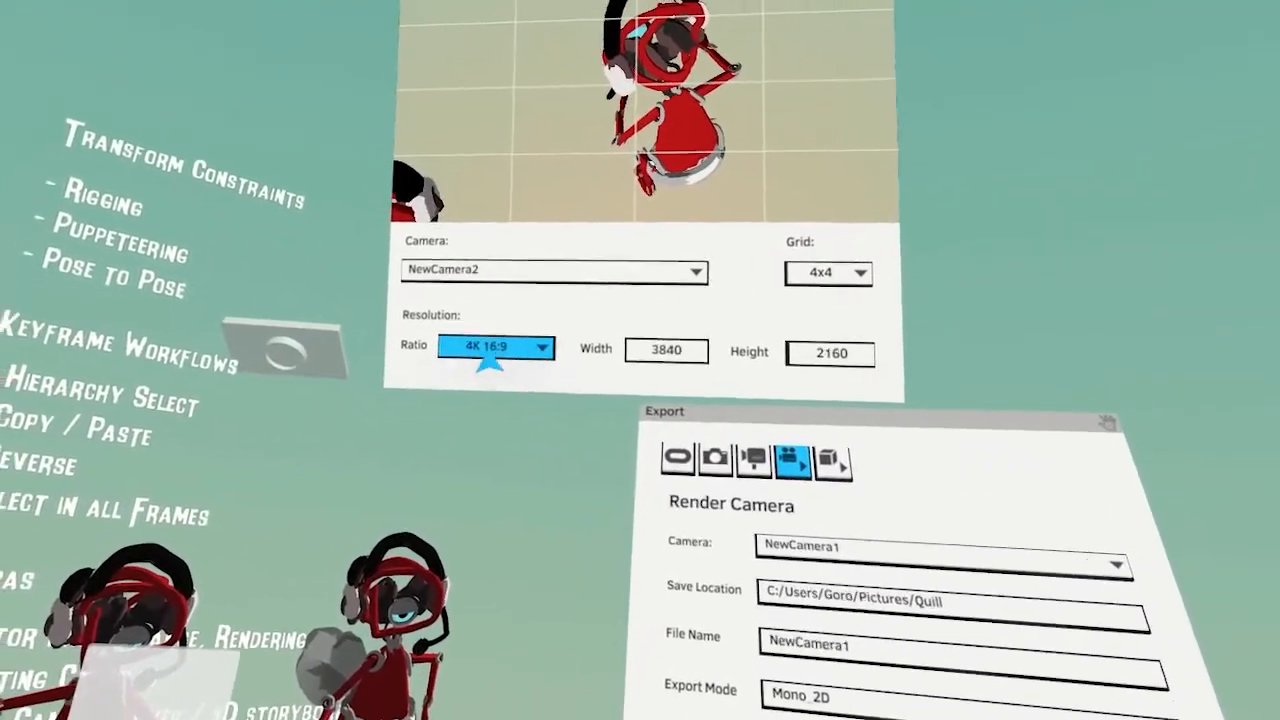
{"action": "left_click", "coordinate": [452, 350]}
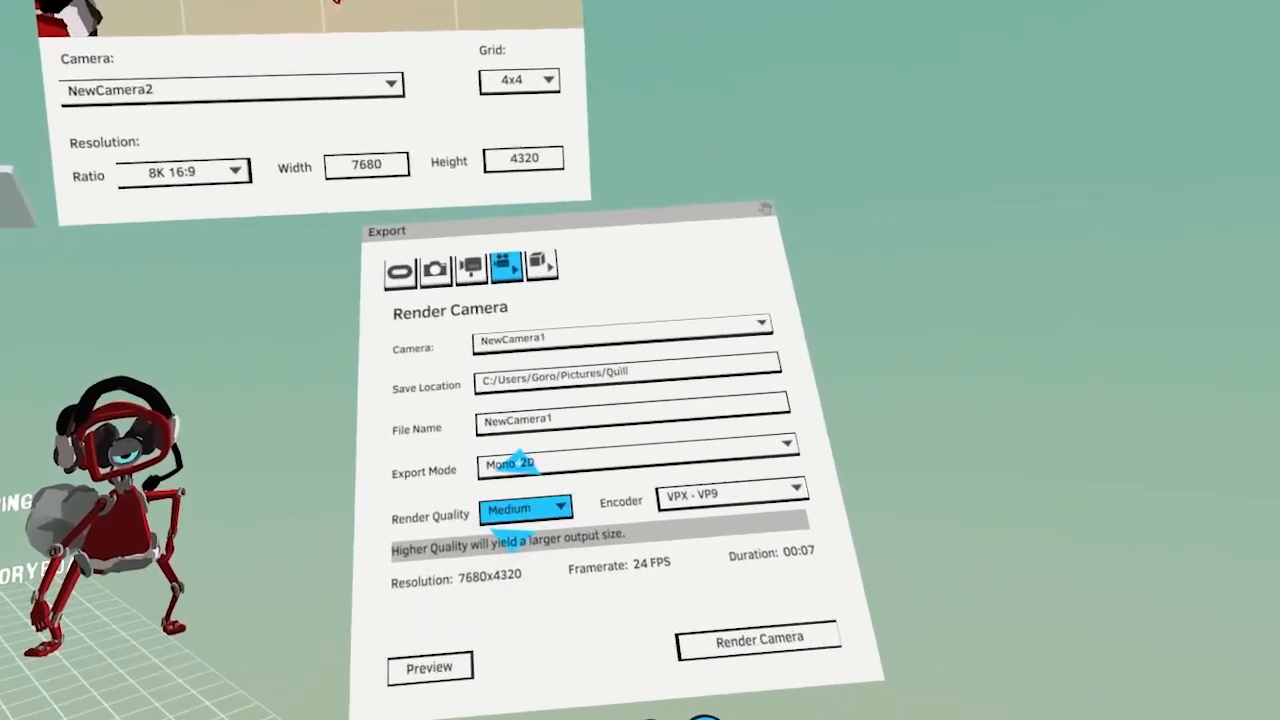
{"action": "left_click", "coordinate": [524, 509]}
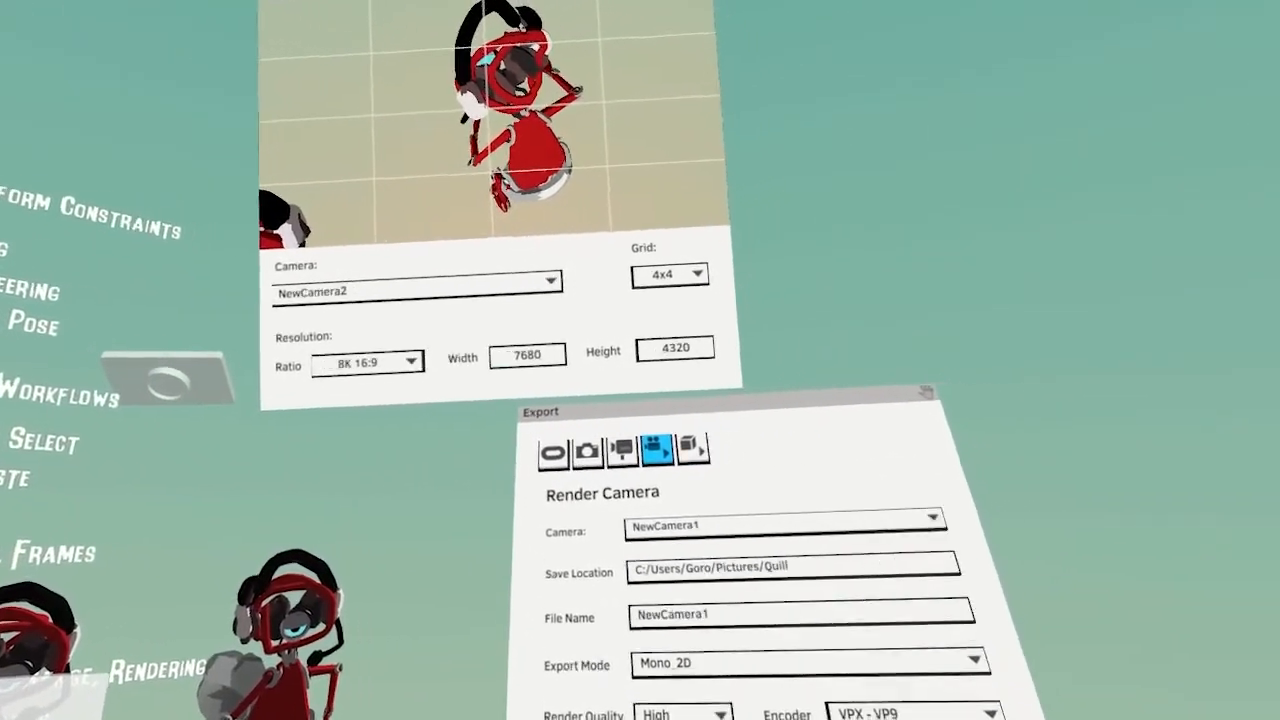
Try other Monitor resolutions: a custom 8089 × 4543, the HD 16:9 preset and a custom 3840 × 2160
{"action": "left_click_drag", "start_coordinate": [508, 392], "coordinate": [523, 280]}
{"action": "left_click_drag", "start_coordinate": [658, 371], "coordinate": [658, 315]}
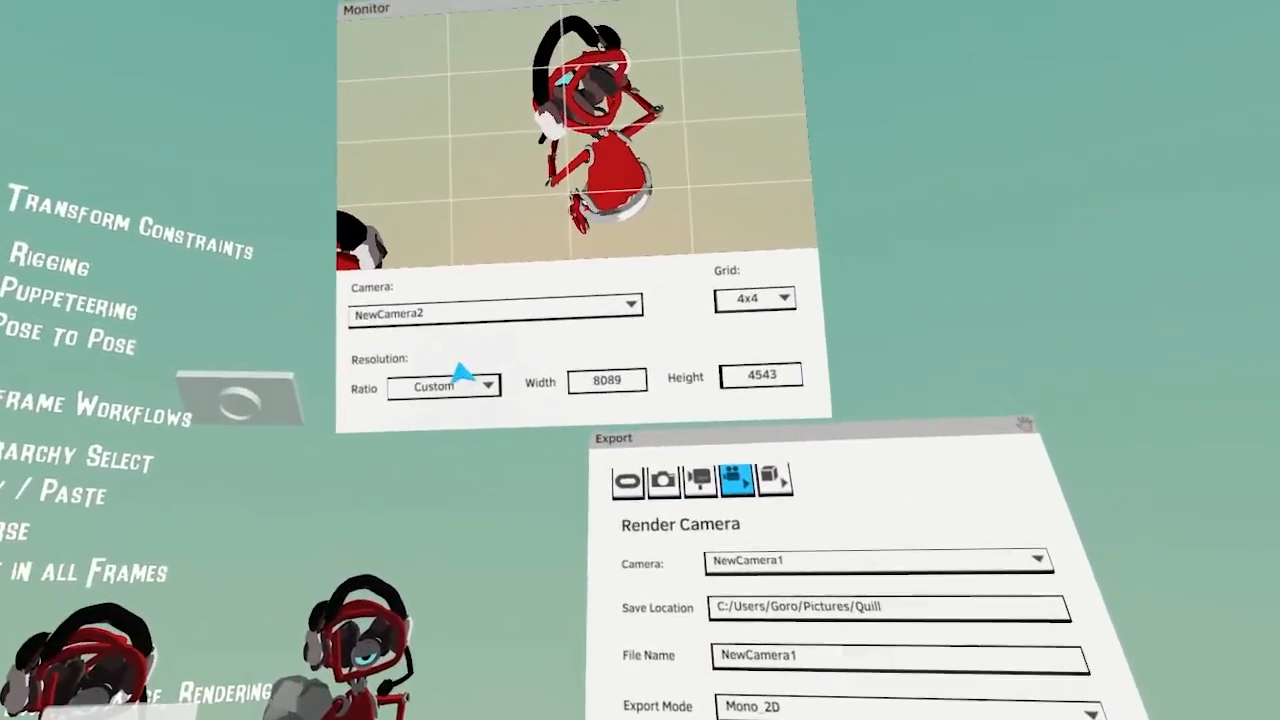
{"action": "left_click", "coordinate": [268, 392]}
{"action": "left_click", "coordinate": [251, 450]}
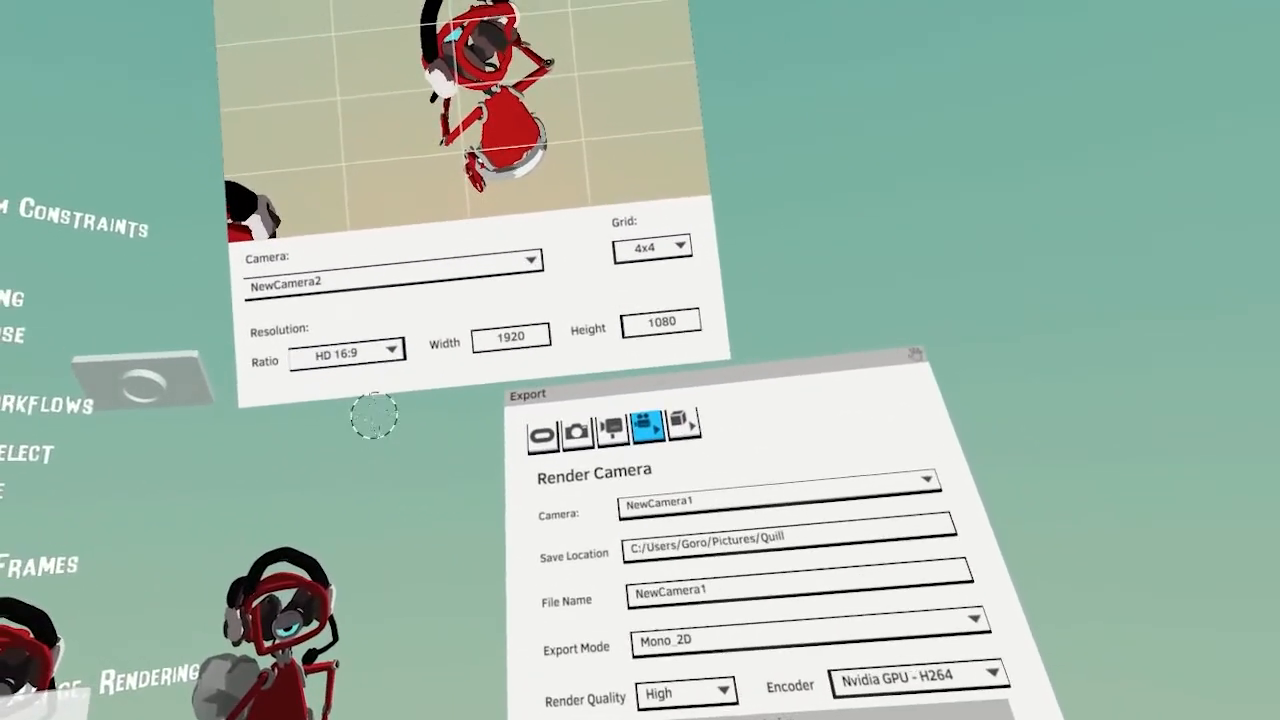
{"action": "left_click_drag", "start_coordinate": [390, 410], "coordinate": [429, 445]}
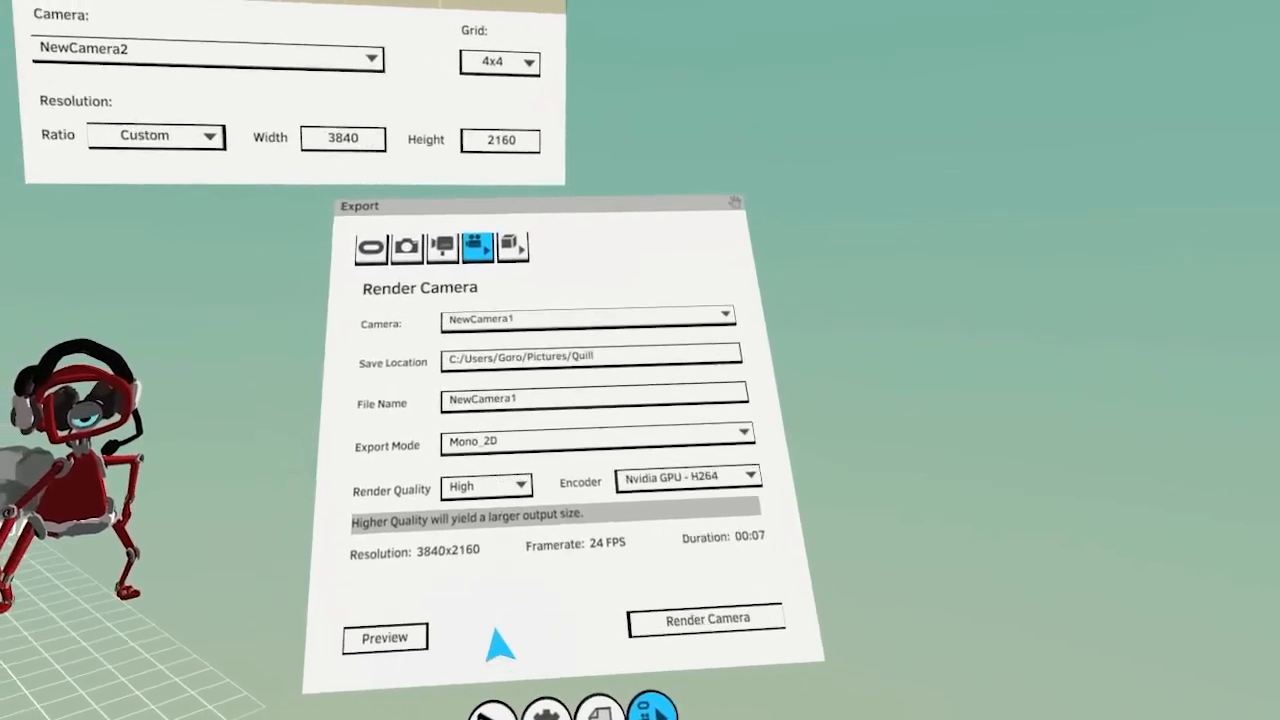
Preview NewCamera0's render and shorten the timeline's export range so it ends before the 5-second mark
{"action": "scroll", "coordinate": [431, 381], "scroll_direction": "down", "scroll_amount": 2}
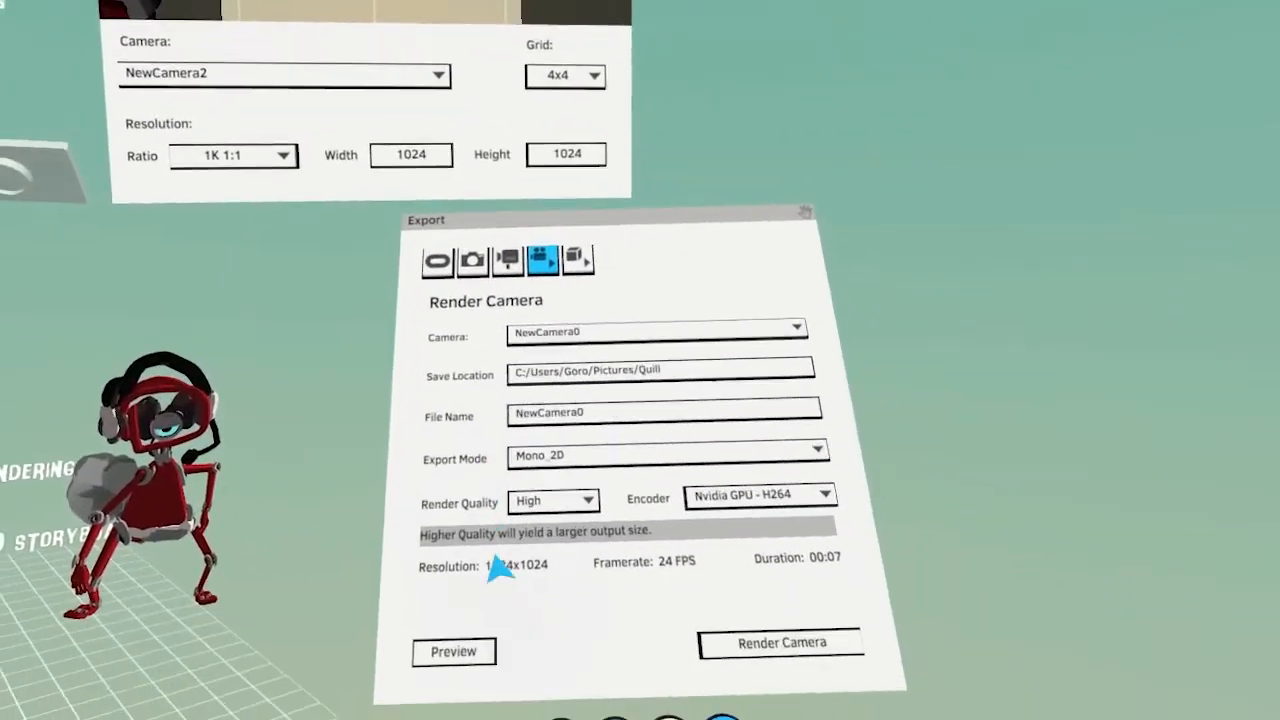
{"action": "left_click", "coordinate": [449, 651]}
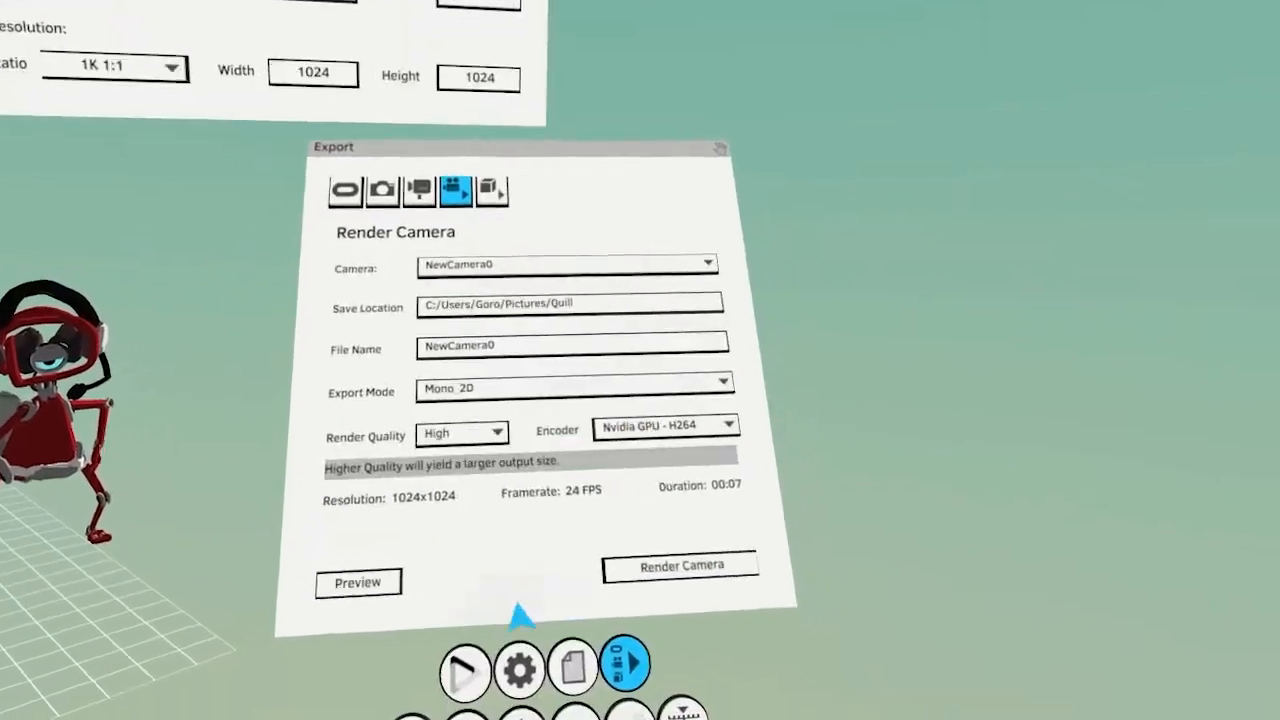
{"action": "left_click", "coordinate": [614, 654]}
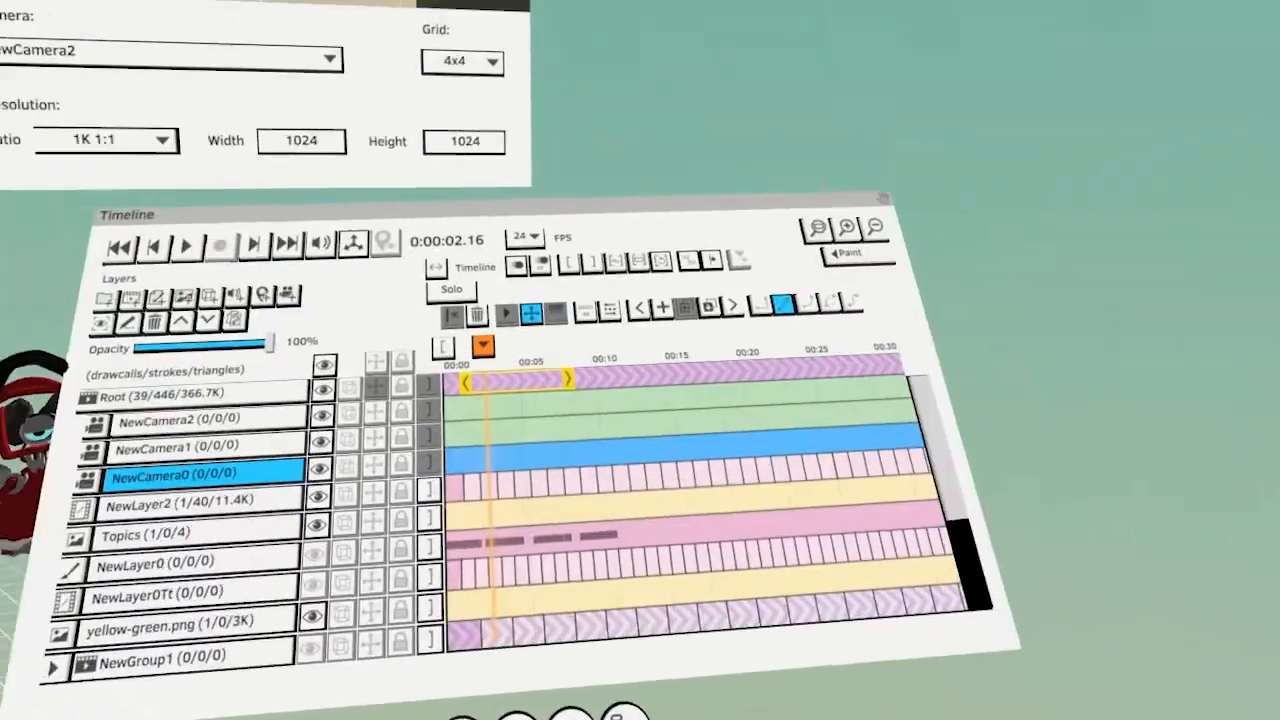
{"action": "left_click_drag", "start_coordinate": [563, 420], "coordinate": [523, 418]}
{"action": "left_click", "coordinate": [654, 688]}
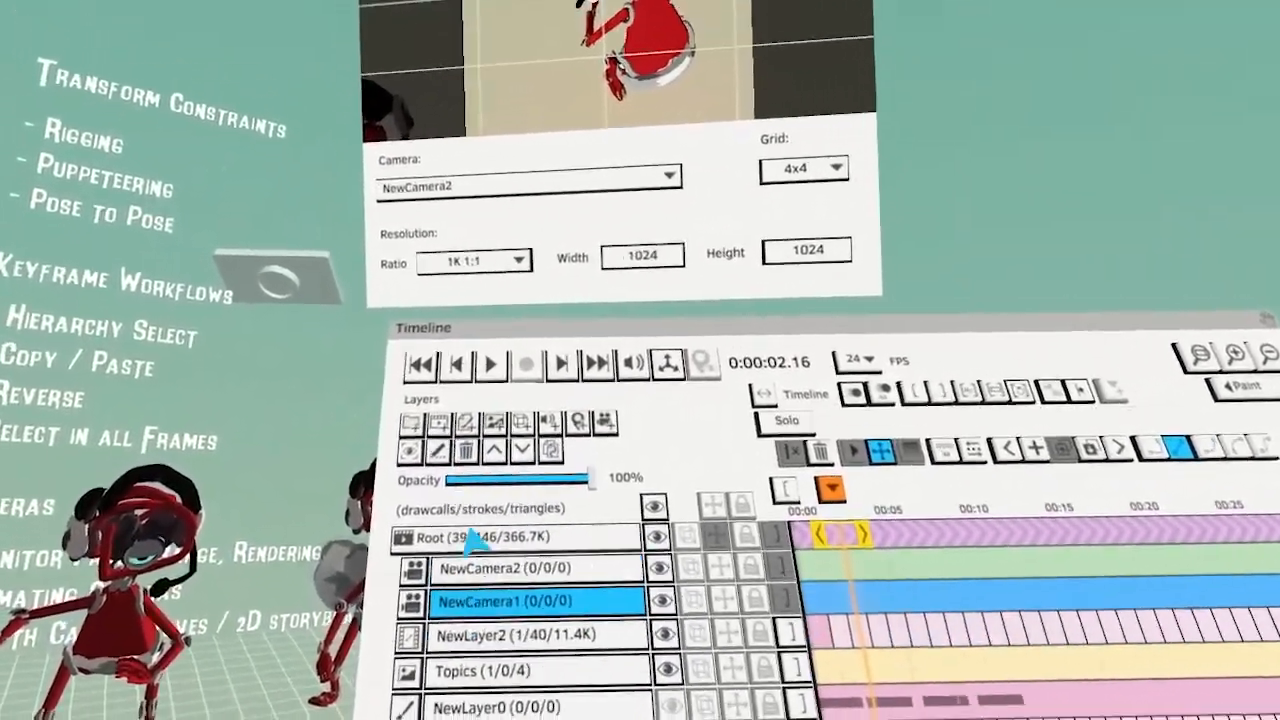
Delete the extra camera layers, then select NewCamera0 inside NewGroup0 and reposition it
{"action": "left_click", "coordinate": [465, 451]}
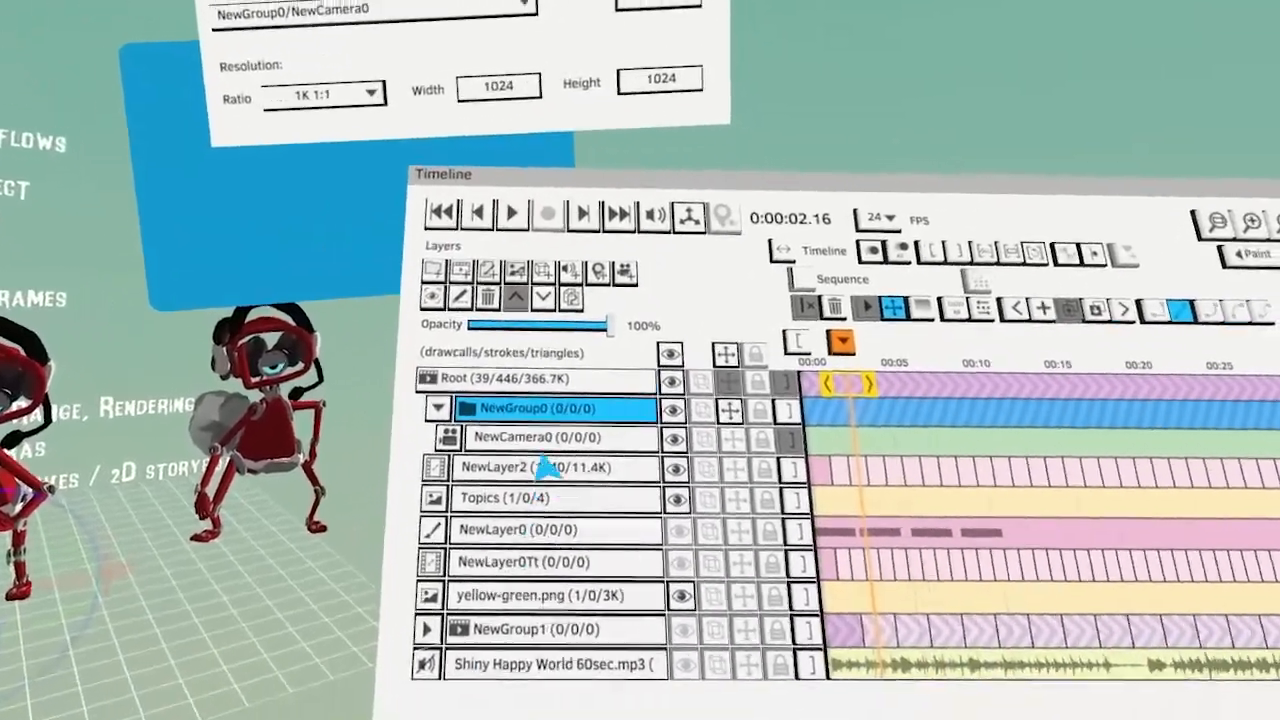
{"action": "left_click", "coordinate": [530, 437]}
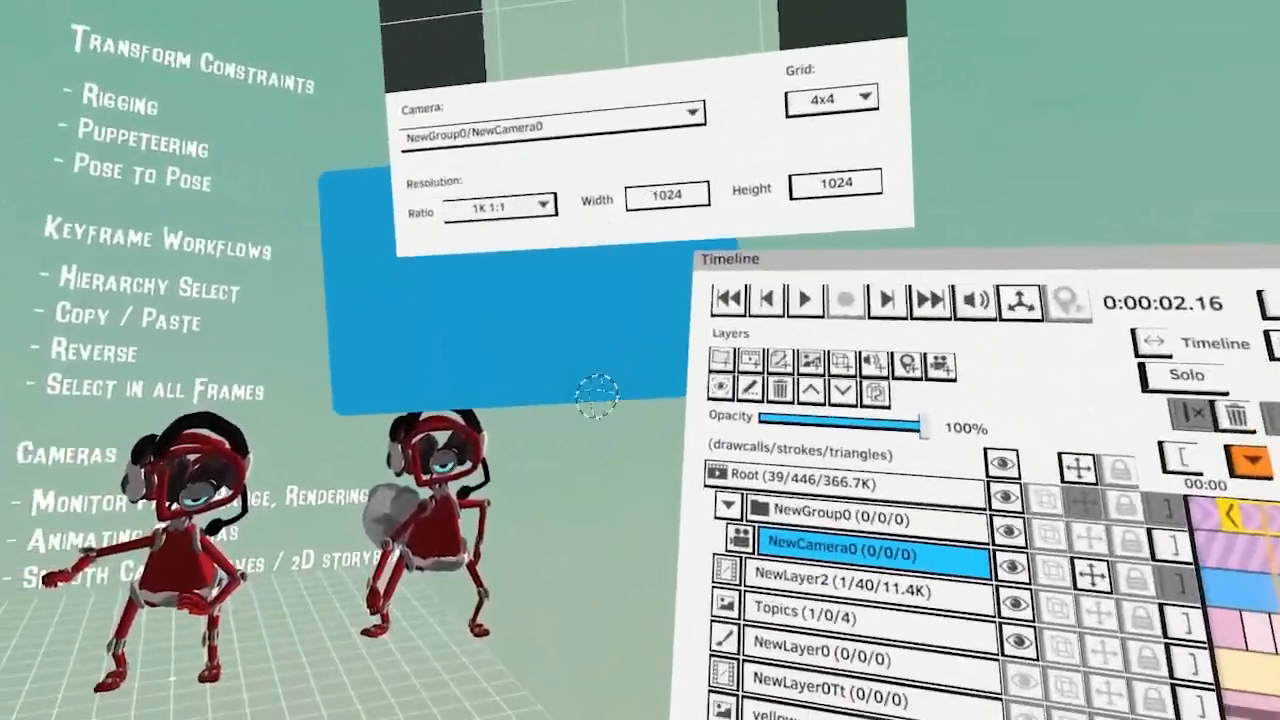
{"action": "left_click_drag", "start_coordinate": [600, 394], "coordinate": [418, 625]}
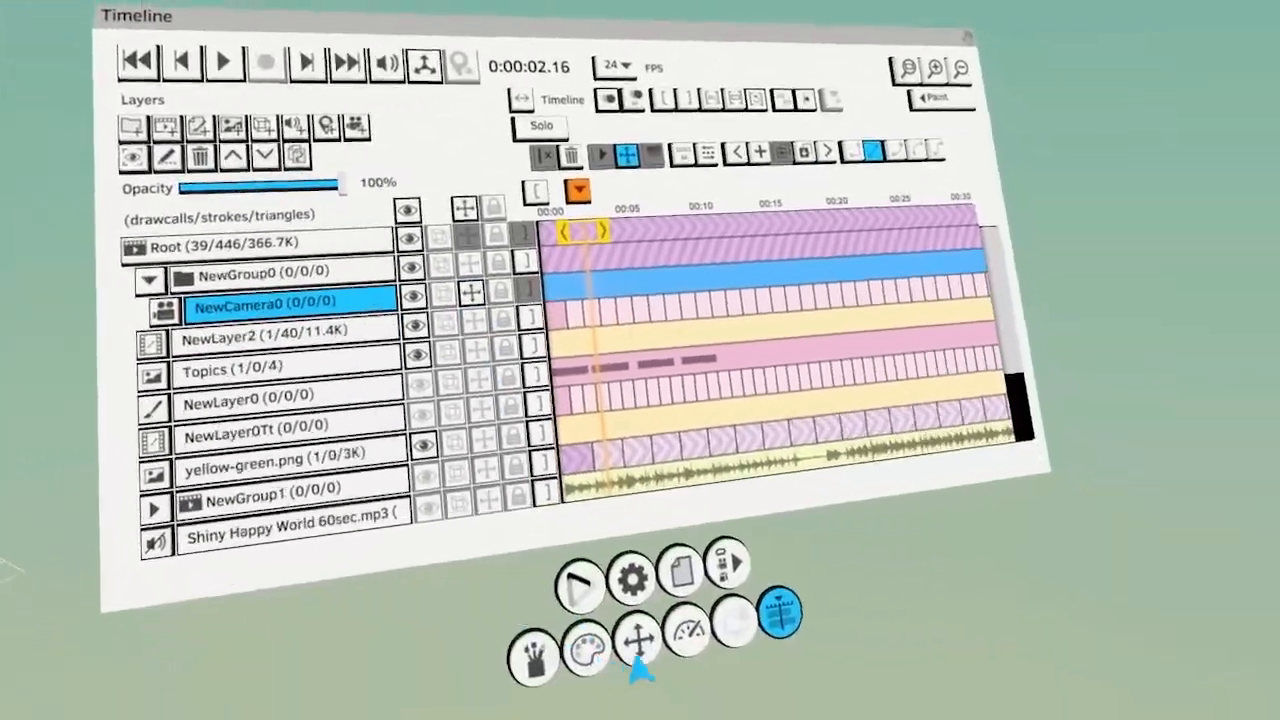
Reposition NewCamera0 in the scene with the Transform tool so it frames the character
{"action": "left_click", "coordinate": [641, 646]}
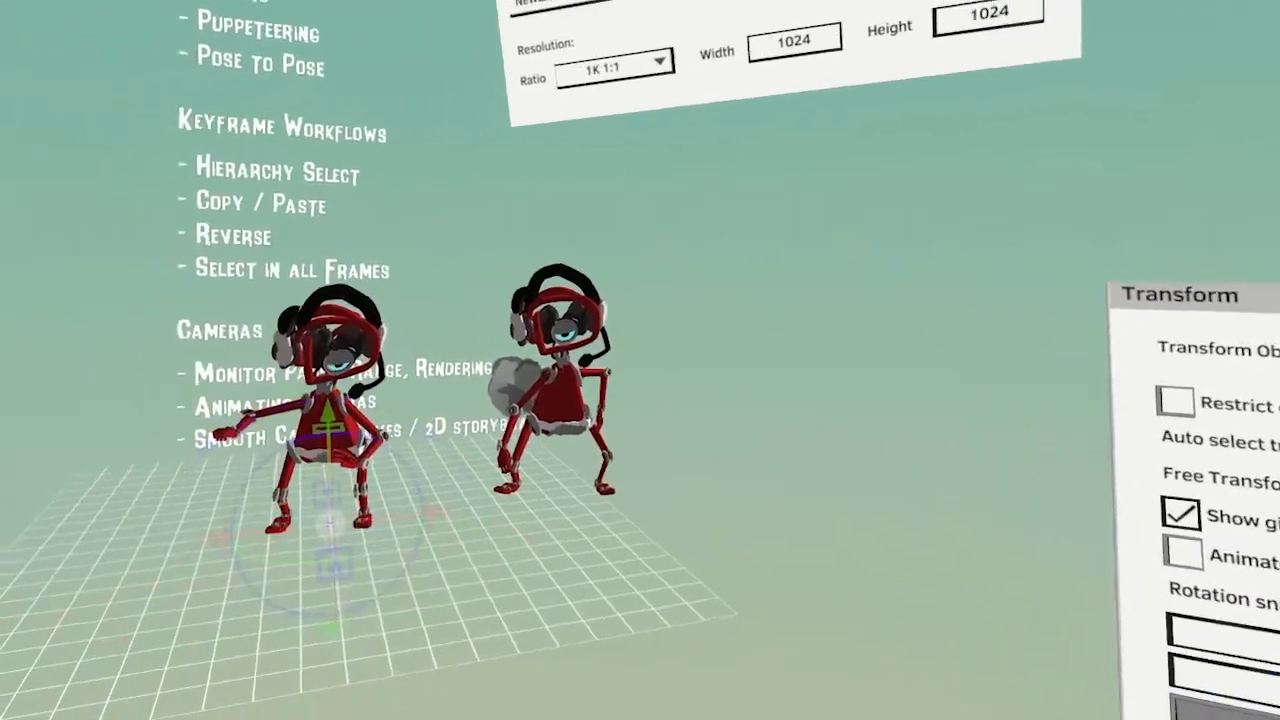
{"action": "left_click_drag", "start_coordinate": [420, 523], "coordinate": [300, 457]}
{"action": "left_click_drag", "start_coordinate": [420, 523], "coordinate": [410, 688]}
{"action": "mouse_move", "coordinate": [405, 640]}
{"action": "left_mouse_down"}
{"action": "mouse_move", "coordinate": [421, 557]}
{"action": "mouse_move", "coordinate": [383, 629]}
{"action": "mouse_move", "coordinate": [385, 582]}
{"action": "mouse_move", "coordinate": [386, 648]}
{"action": "left_mouse_up"}
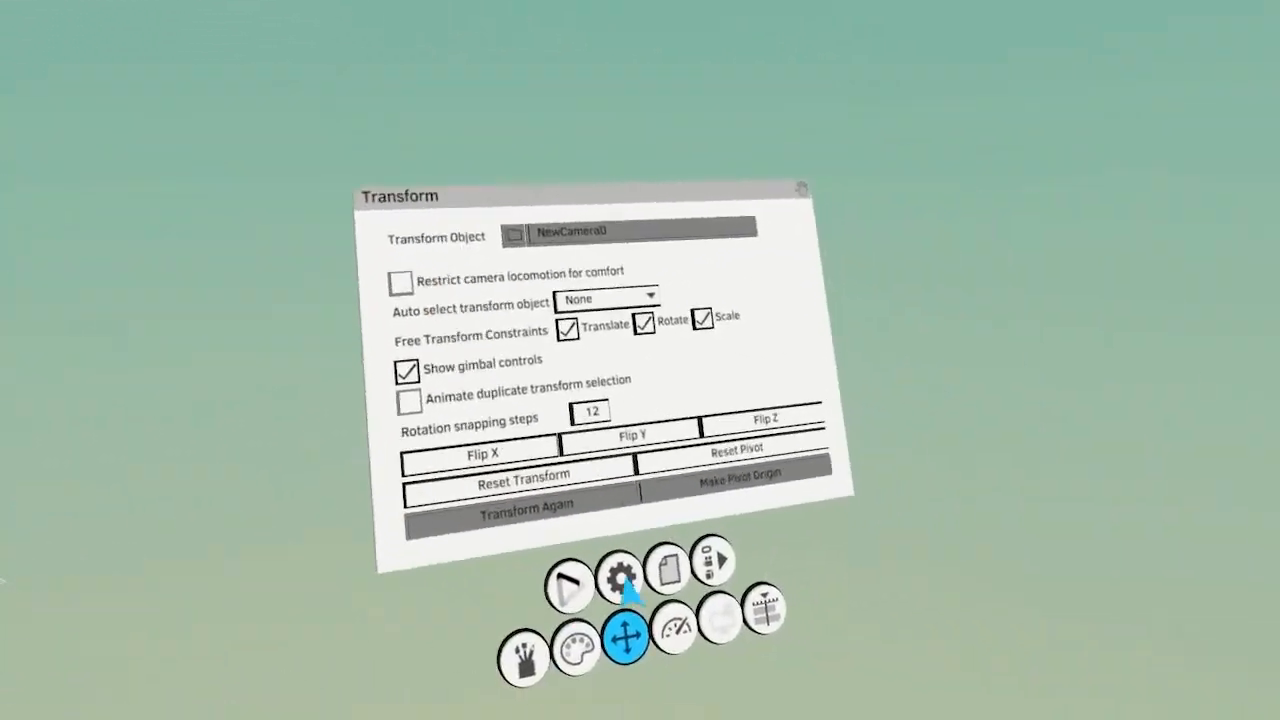
Select NewGroup0 in the timeline and key its camera transform at the first frame and at 0:00:03.12
{"action": "left_click", "coordinate": [763, 617]}
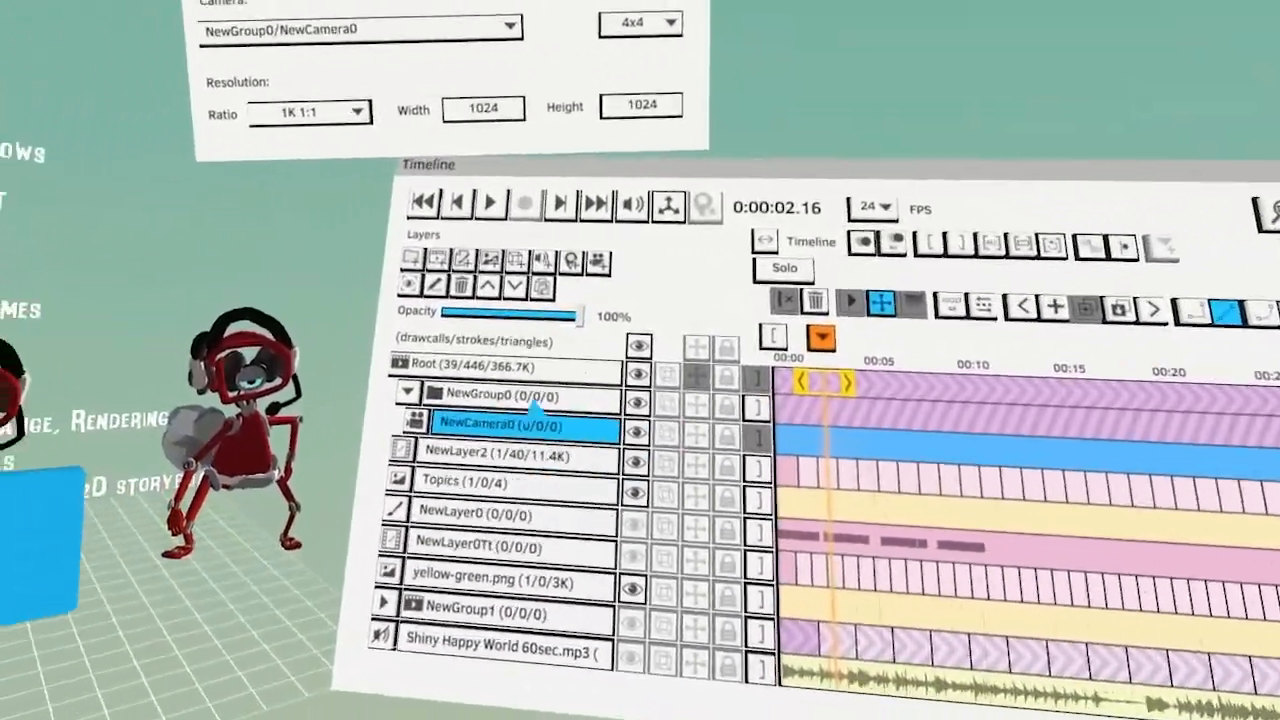
{"action": "left_click", "coordinate": [541, 697]}
{"action": "left_click", "coordinate": [657, 445]}
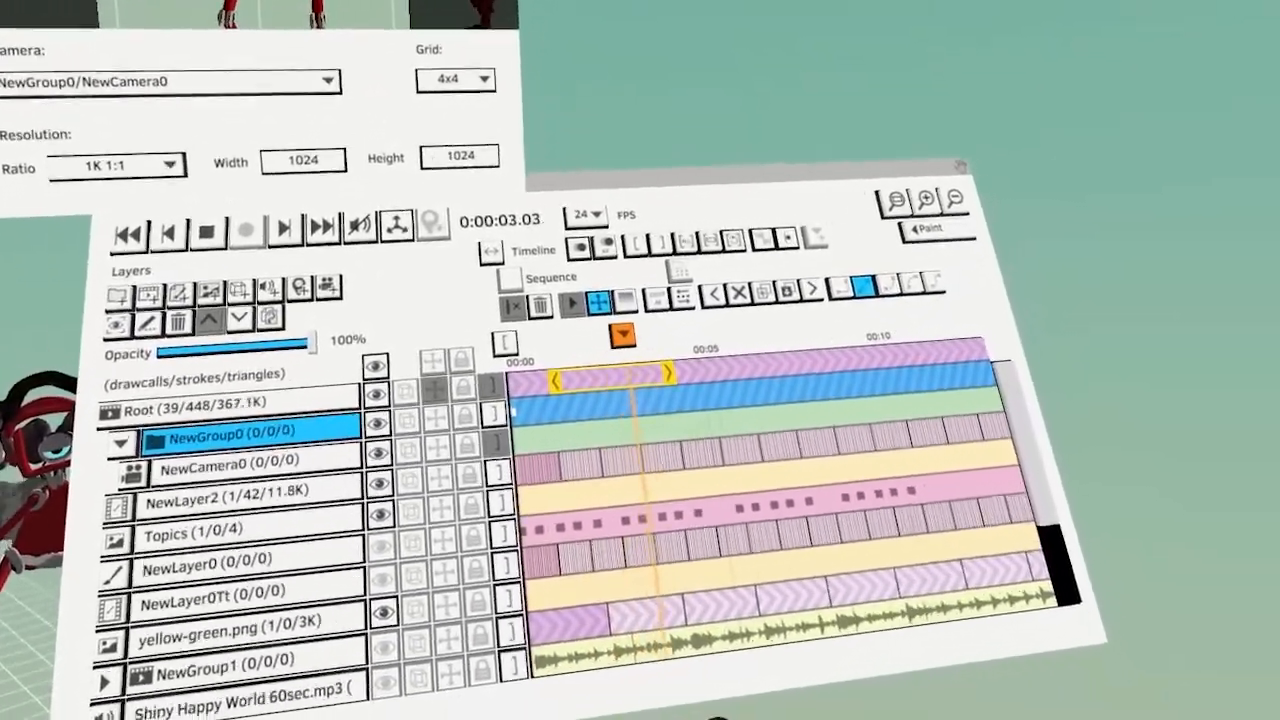
{"action": "key", "text": "space"}
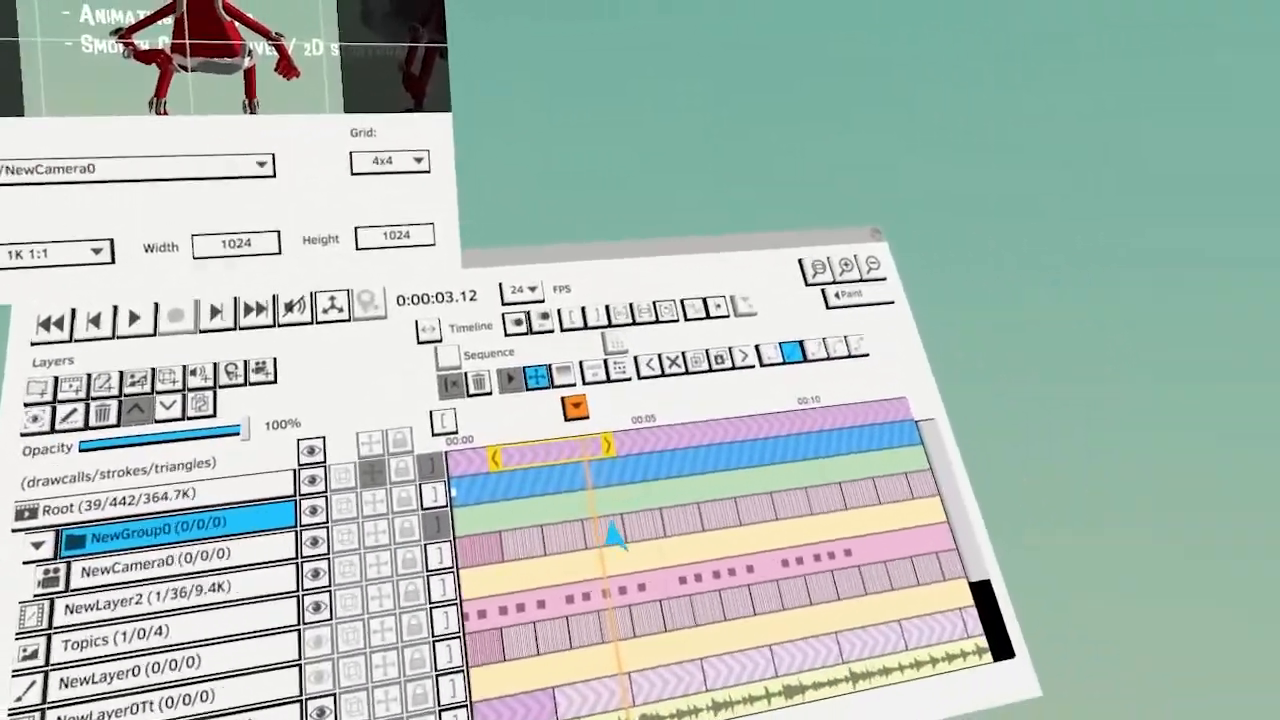
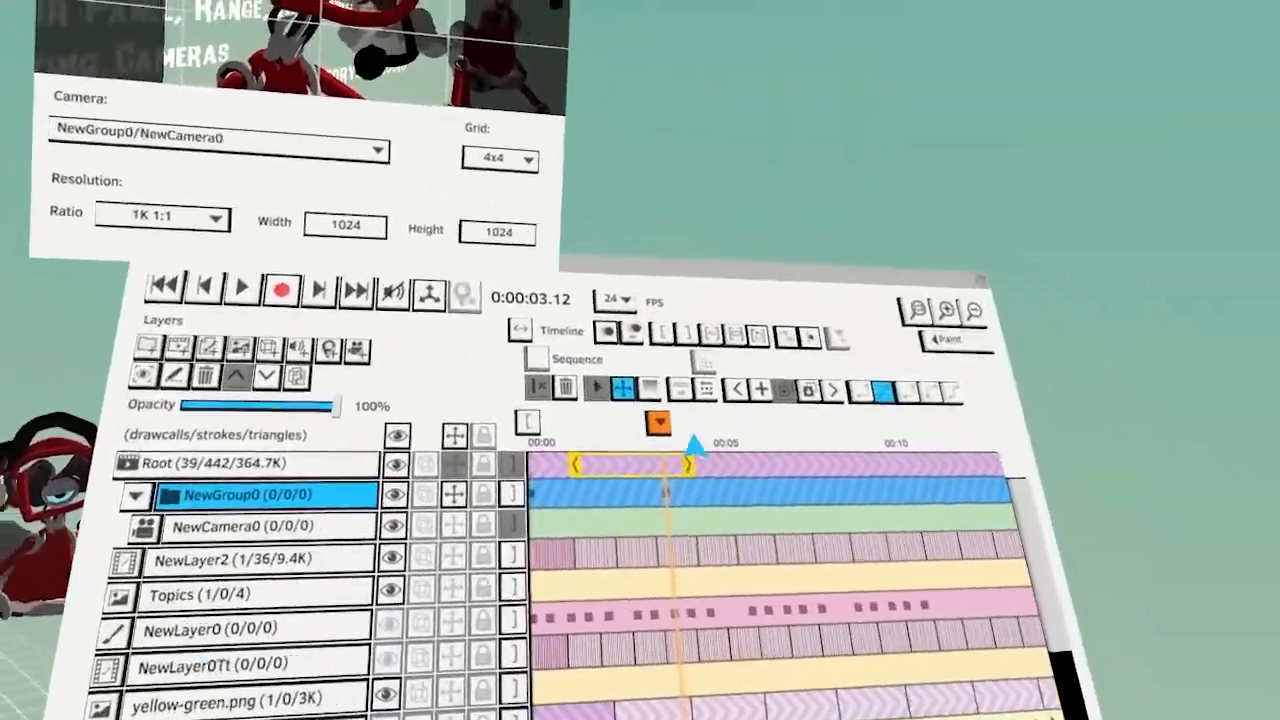
Play the camera group's animation from the first frame, stop it, and step back to 0:00:03.13
{"action": "left_click_drag", "start_coordinate": [668, 436], "coordinate": [540, 446]}
{"action": "key", "text": "space"}
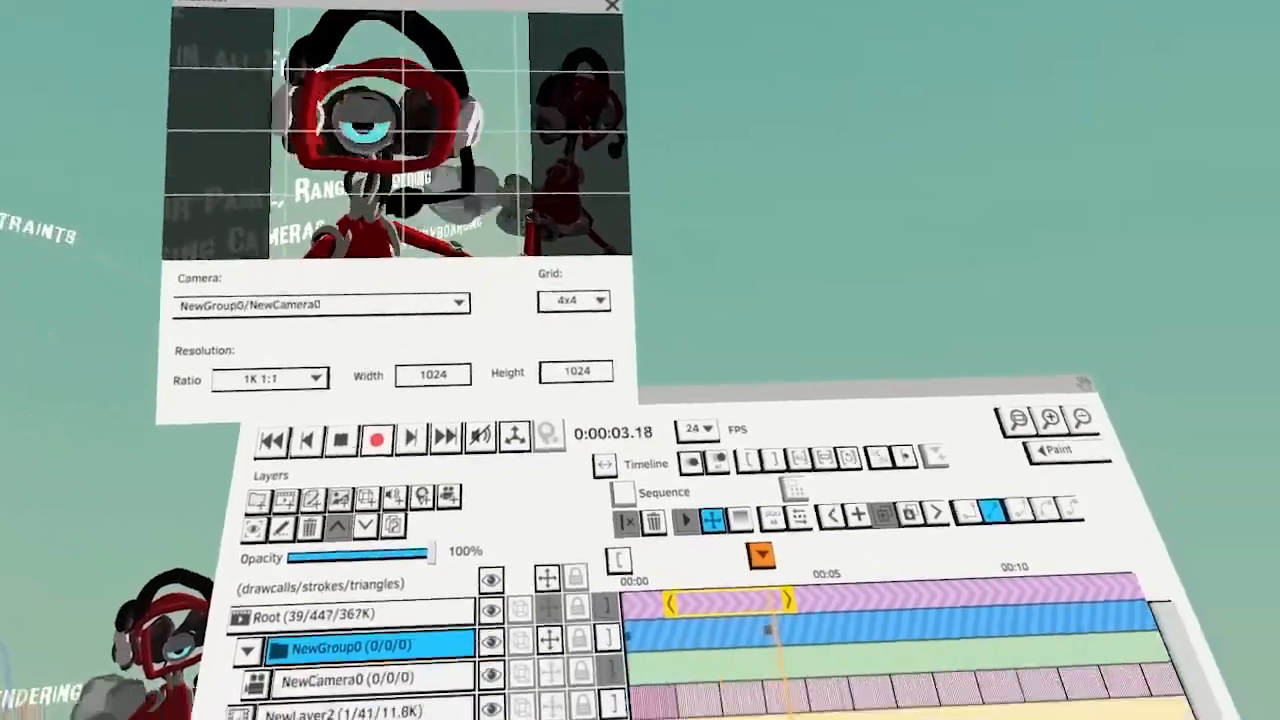
{"action": "key", "text": "space"}
{"action": "key", "text": "Left"}
{"action": "key", "text": "Left"}
{"action": "key", "text": "Left"}
{"action": "key", "text": "Left"}
{"action": "key", "text": "Left"}
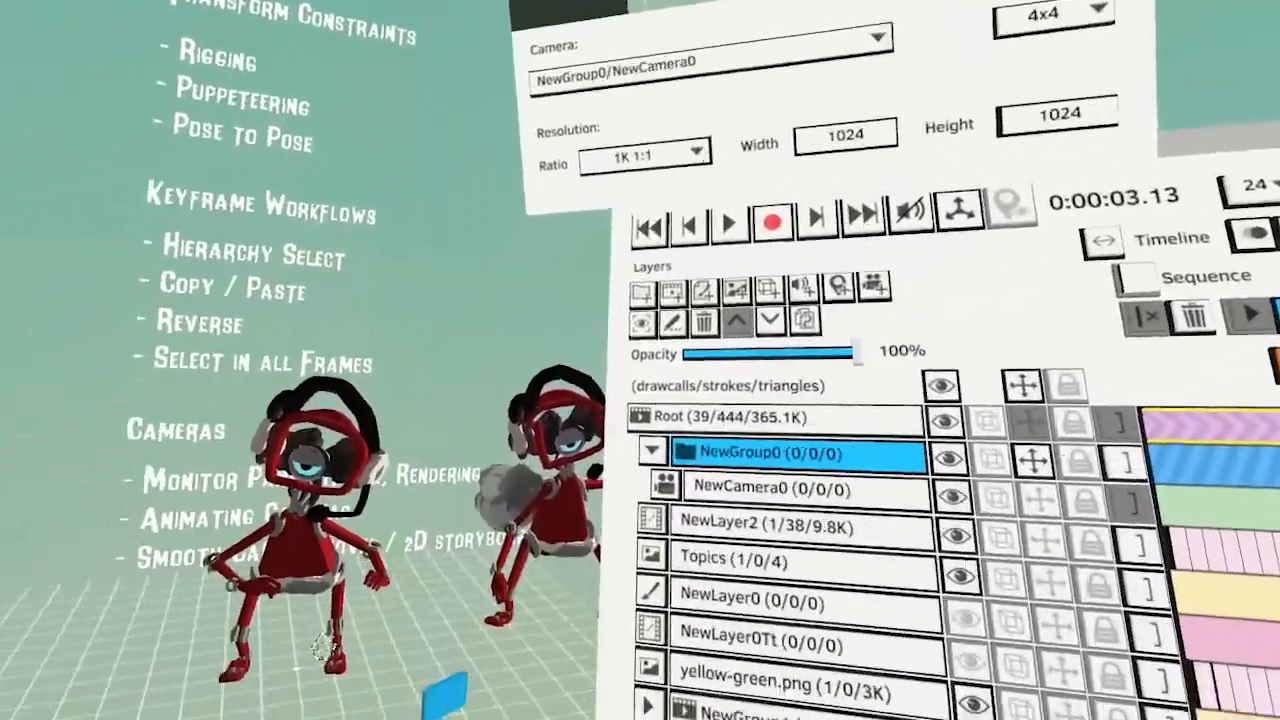
Key another NewGroup0 camera pose at about the 7-second mark and set the Monitor grid to None
{"action": "key", "text": "space"}
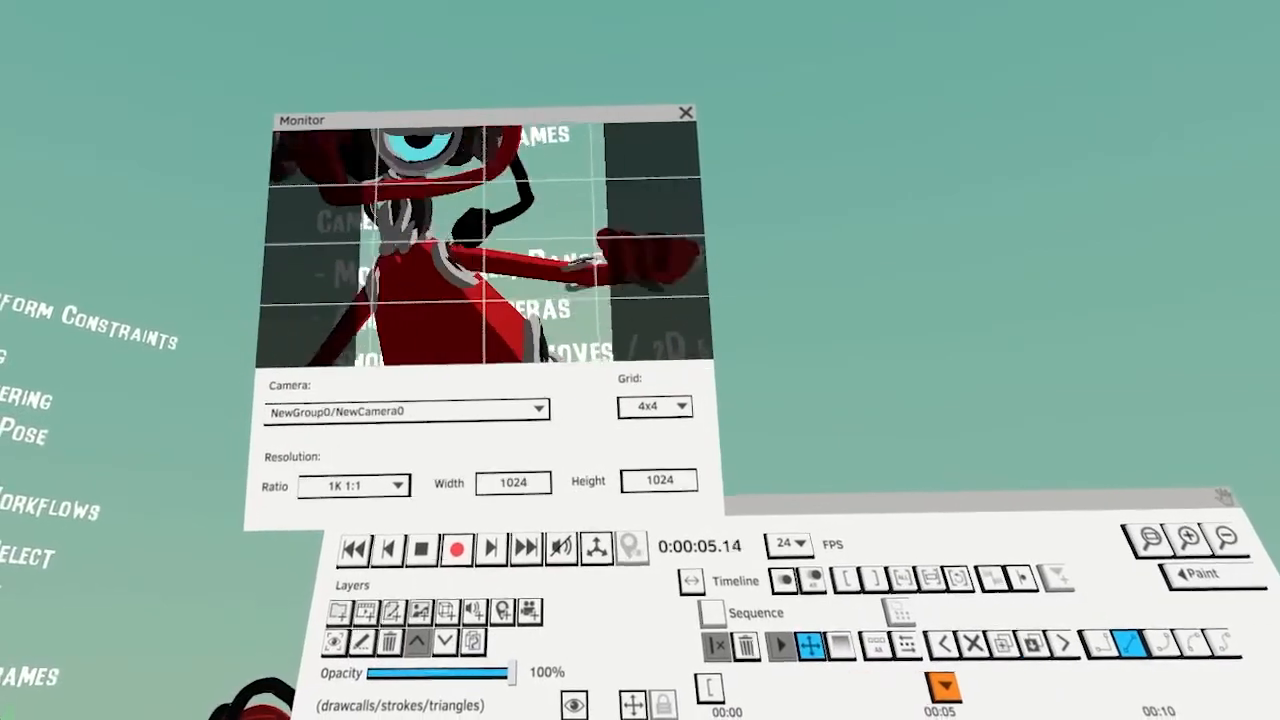
{"action": "key", "text": "space"}
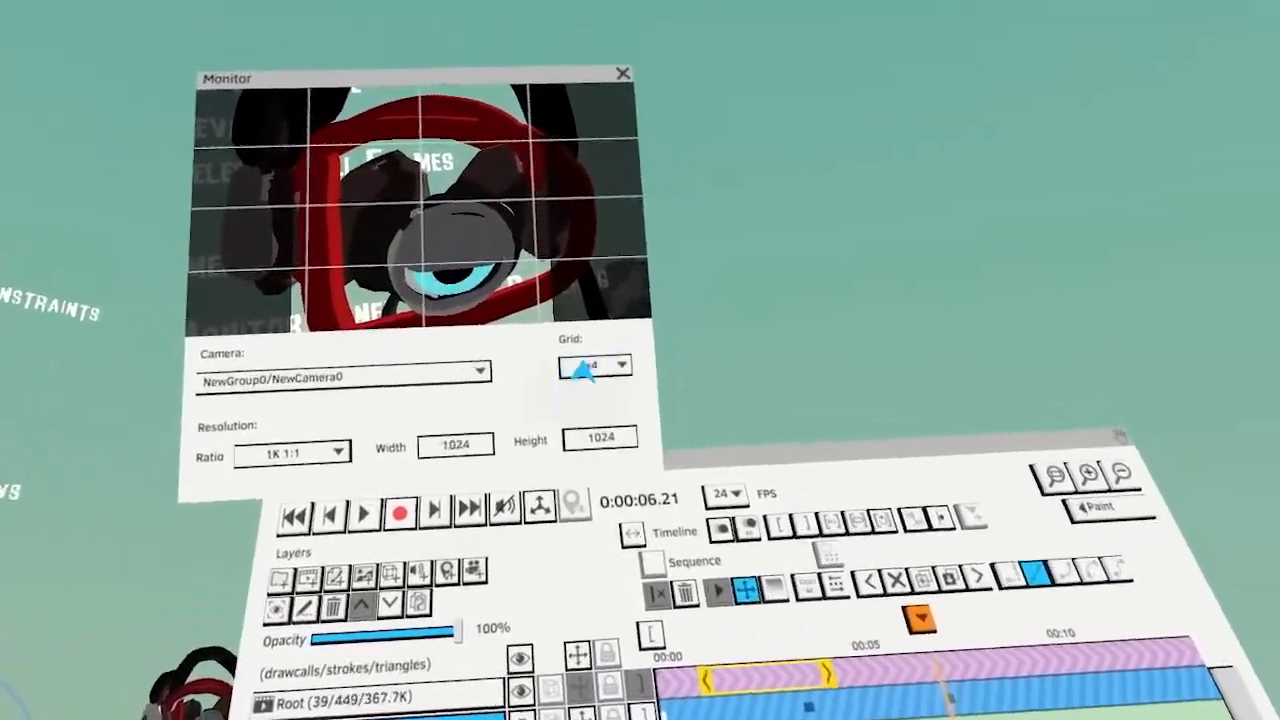
{"action": "left_click", "coordinate": [583, 371]}
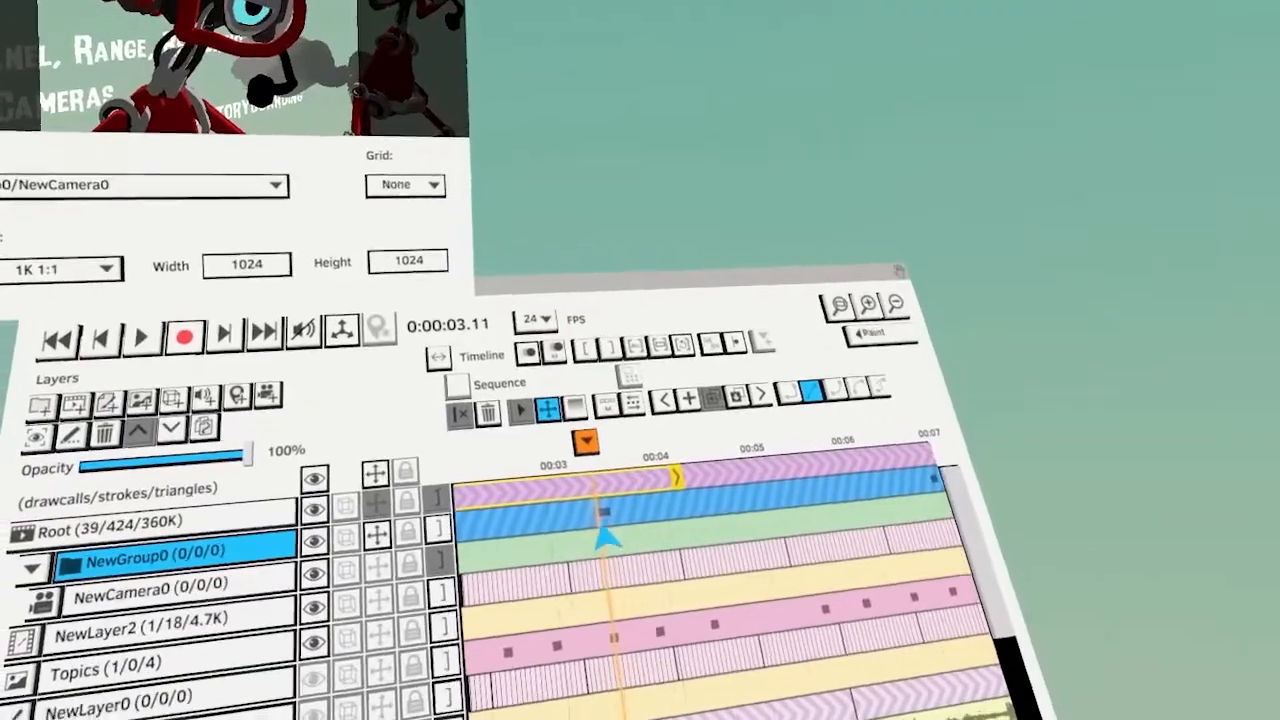
Check the NewGroup0 keyframe at 0:00:03.12, replay the camera animation from the start, and step back to 0:00:07.00
{"action": "left_click_drag", "start_coordinate": [605, 530], "coordinate": [659, 563]}
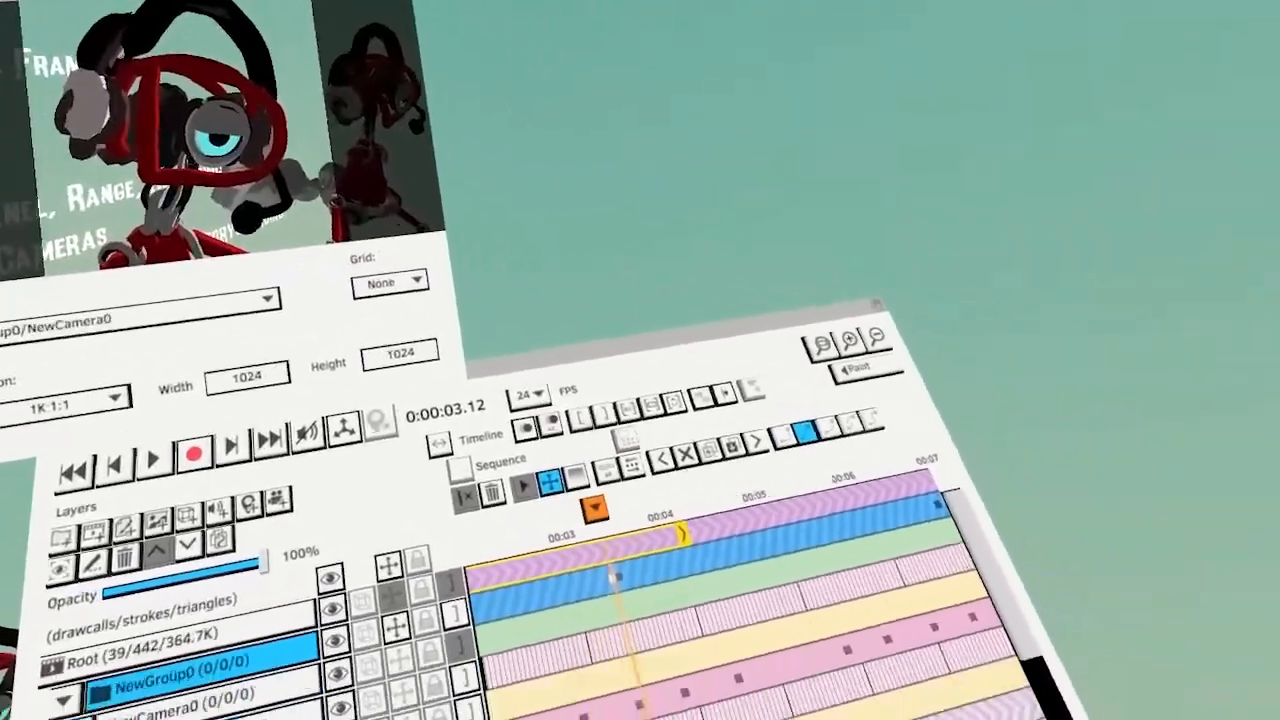
{"action": "scroll", "coordinate": [595, 548], "scroll_direction": "up", "scroll_amount": 3}
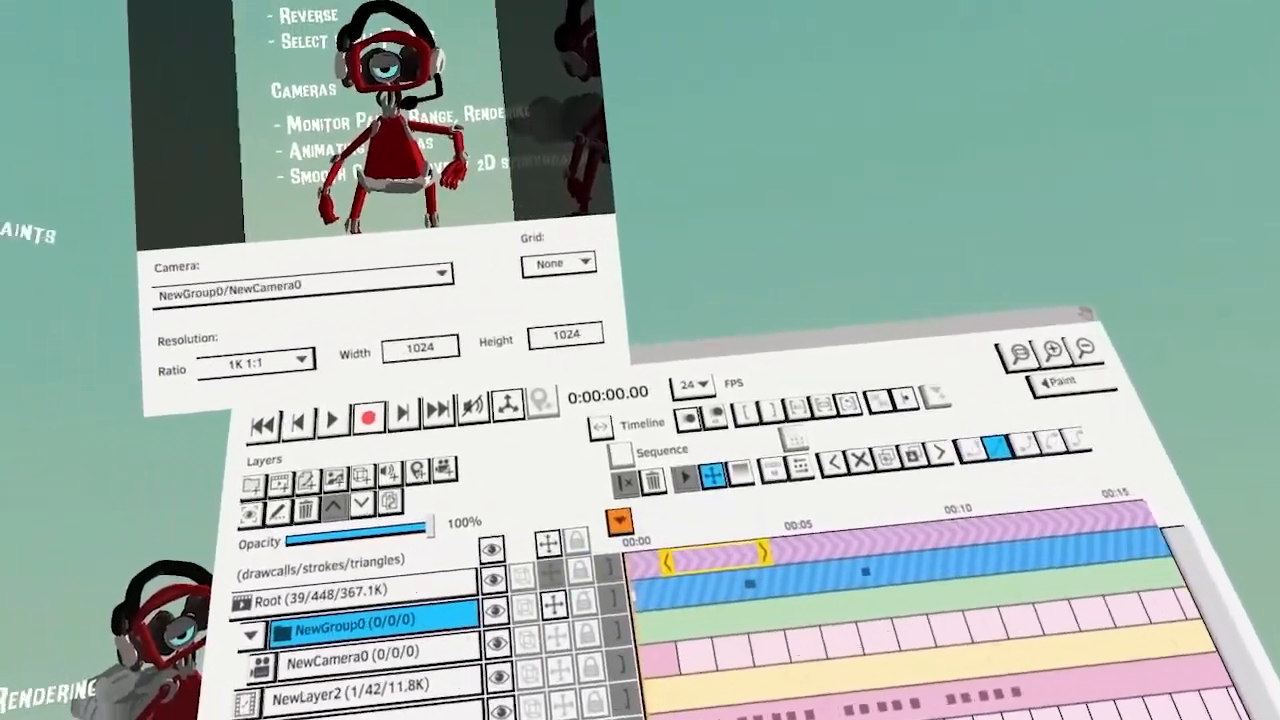
{"action": "key", "text": "space"}
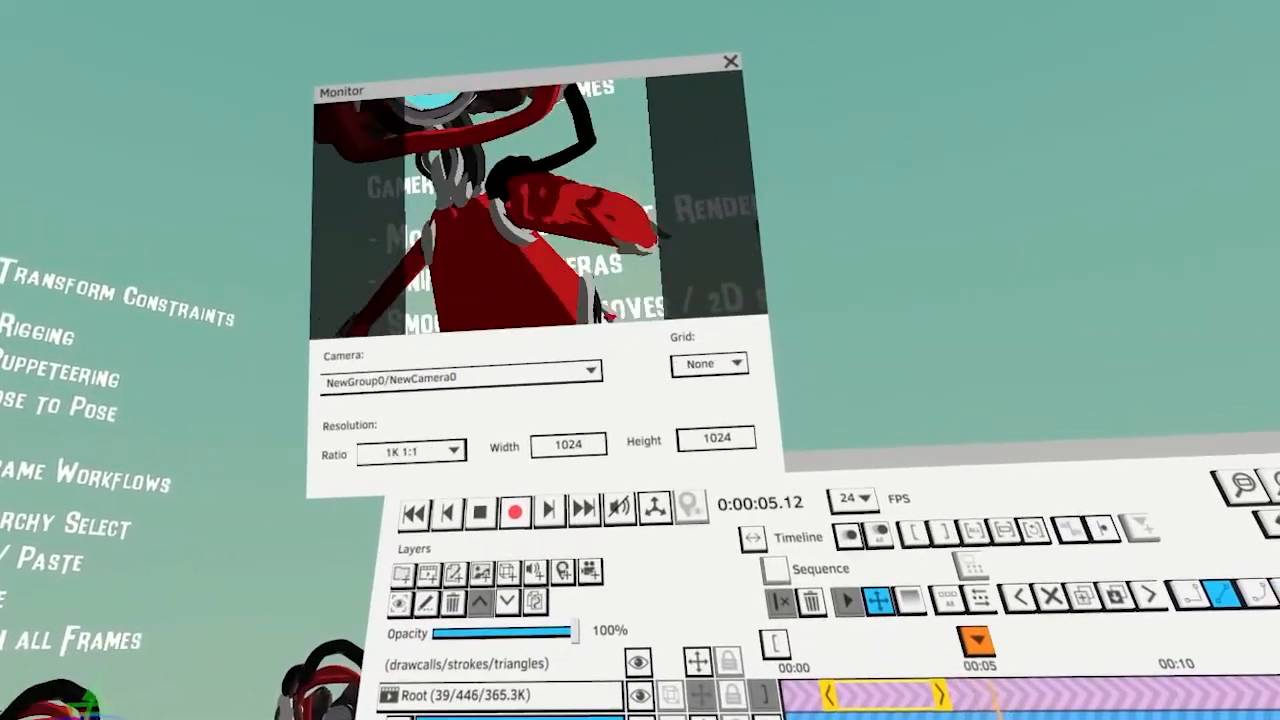
{"action": "key", "text": "space"}
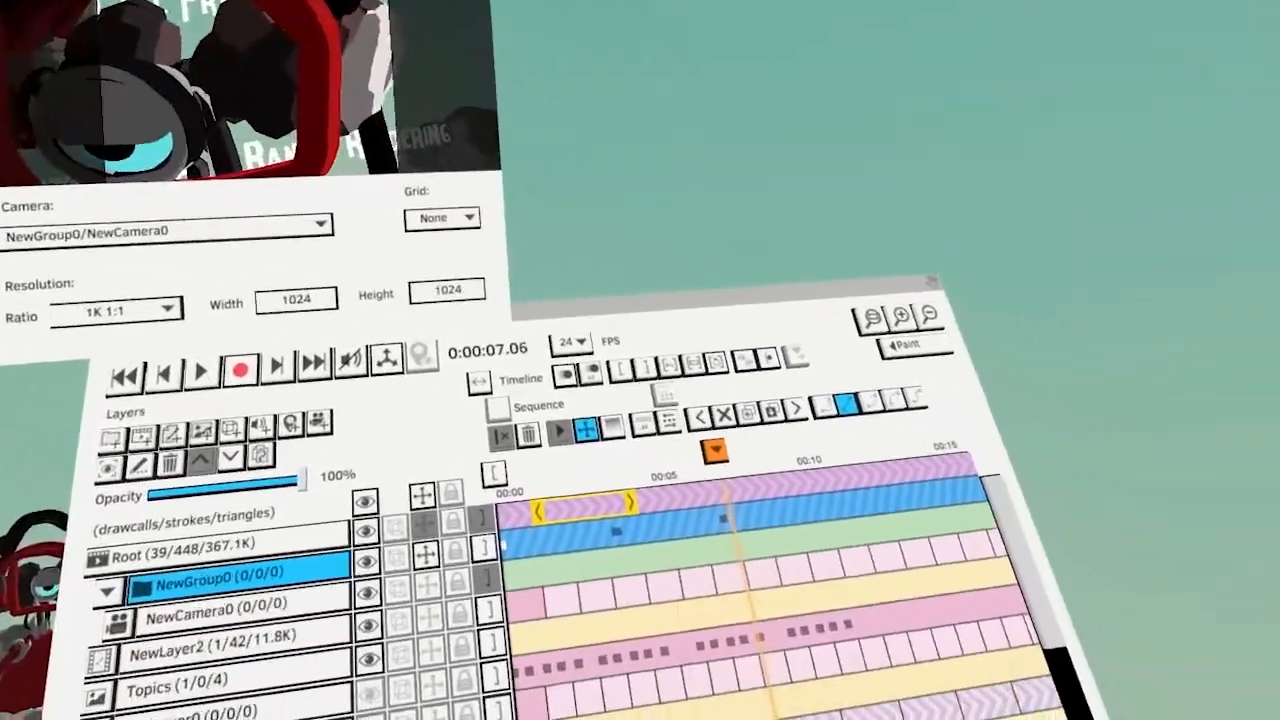
{"action": "key", "text": "Left"}
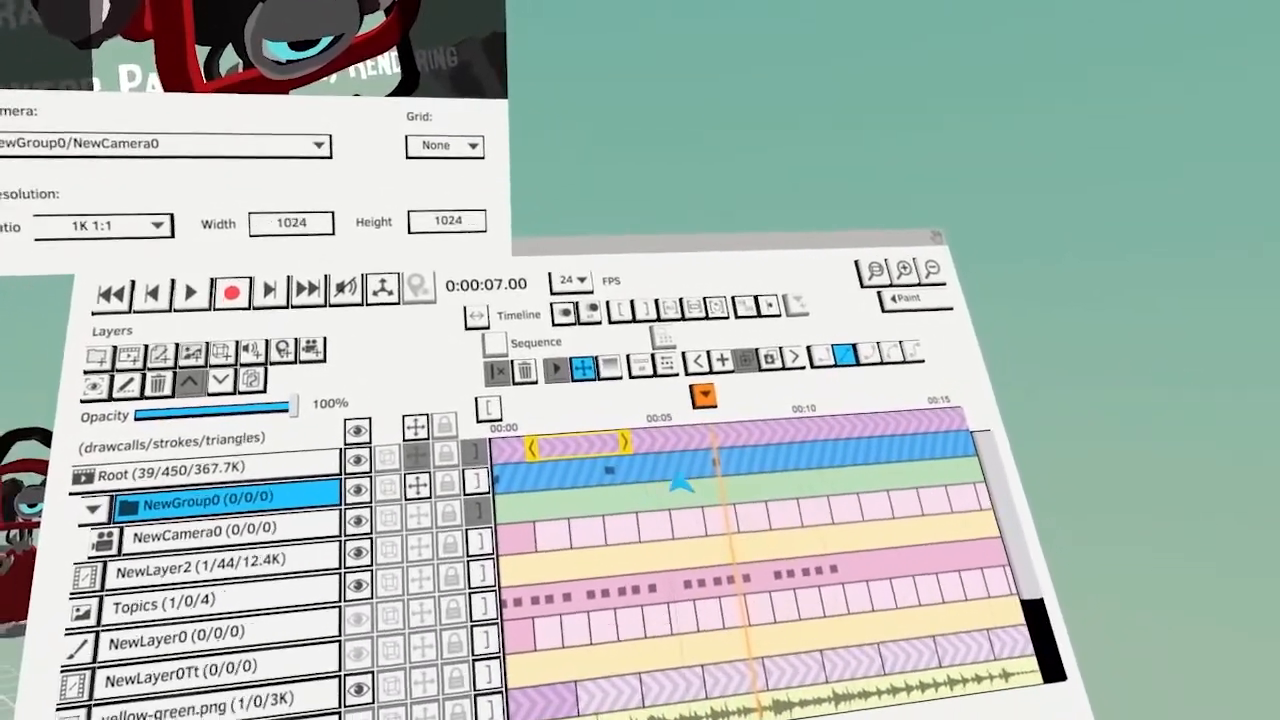
Advance the timeline to 0:00:10.22 and key another camera pose for NewGroup0
{"action": "scroll", "coordinate": [617, 489], "scroll_direction": "up", "scroll_amount": 2}
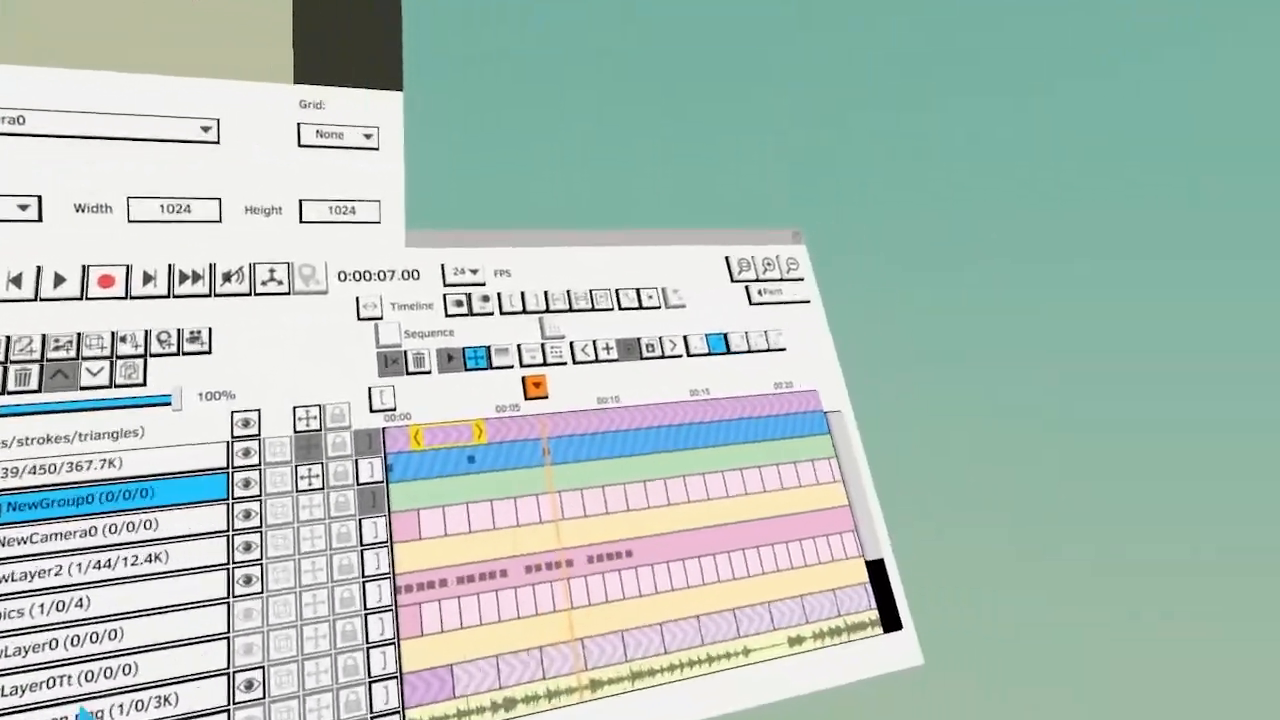
{"action": "scroll", "coordinate": [518, 382], "scroll_direction": "up", "scroll_amount": 4}
{"action": "scroll", "coordinate": [540, 400], "scroll_direction": "right", "scroll_amount": 2}
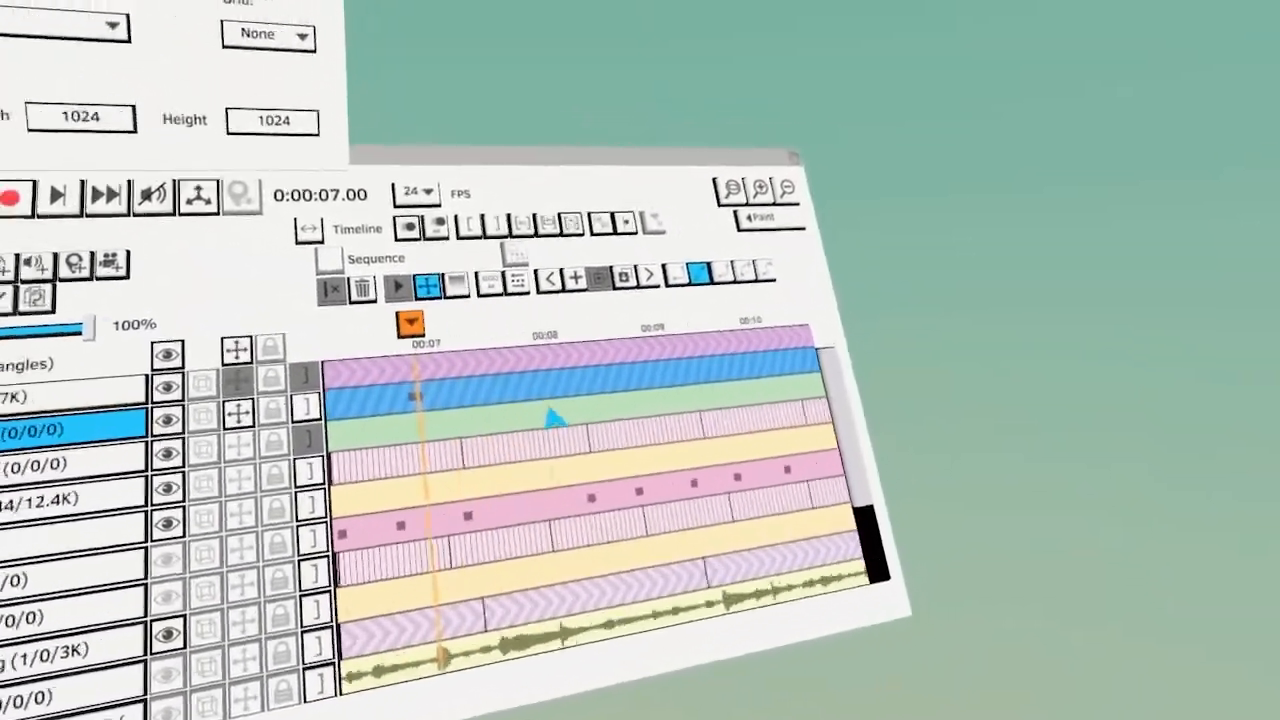
{"action": "key", "text": "space"}
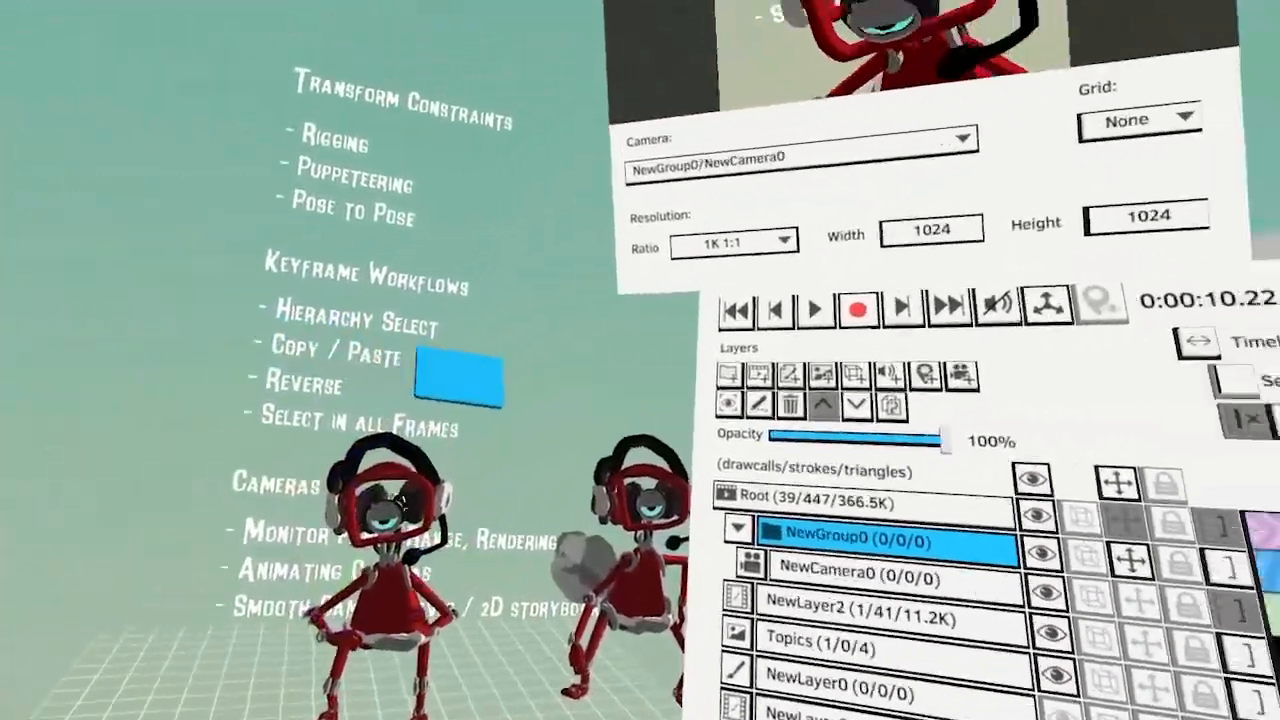
{"action": "scroll", "coordinate": [563, 457], "scroll_direction": "down", "scroll_amount": 5}
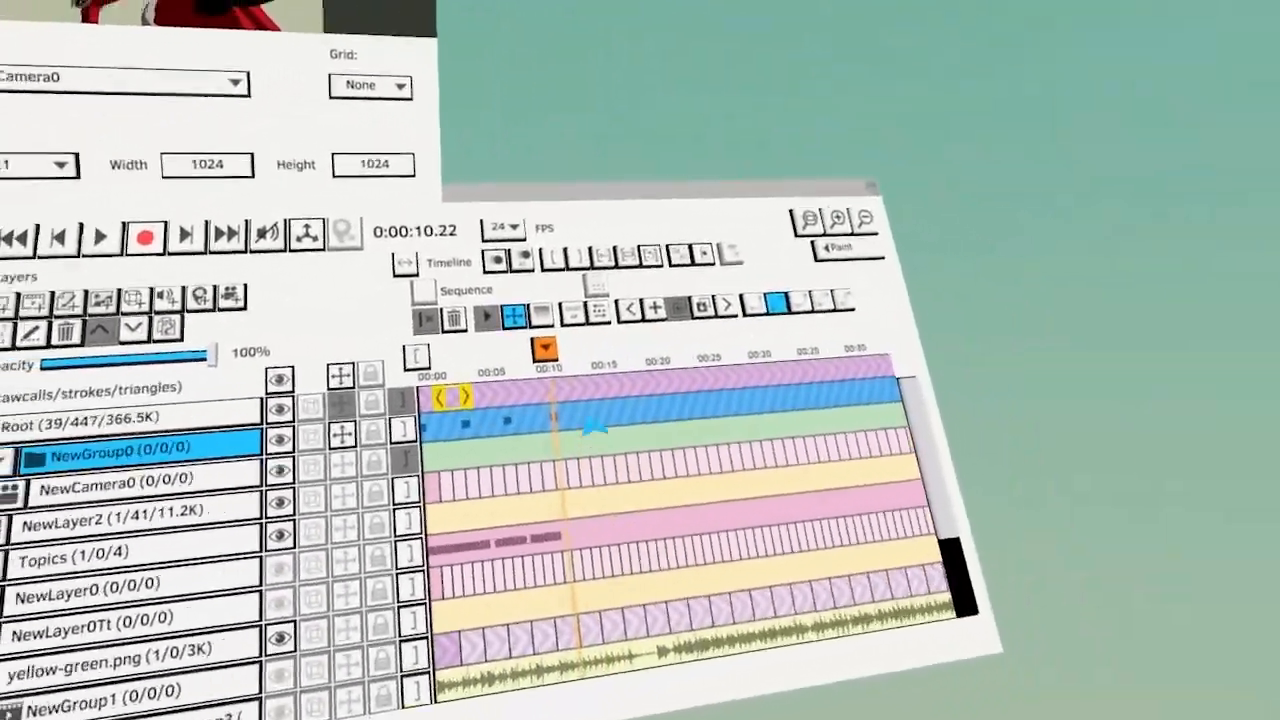
Select NewCamera0 inside NewGroup0 and play the keyed camera animation from the first frame
{"action": "left_click", "coordinate": [580, 408]}
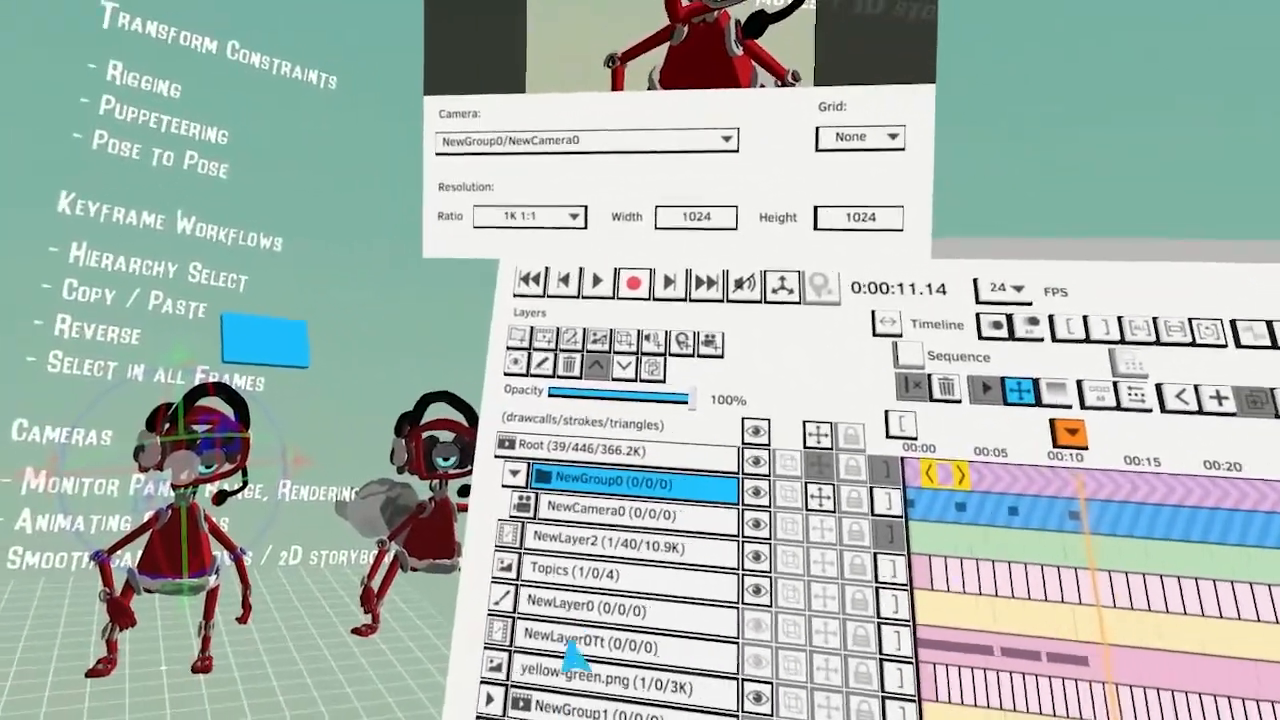
{"action": "left_click", "coordinate": [190, 592]}
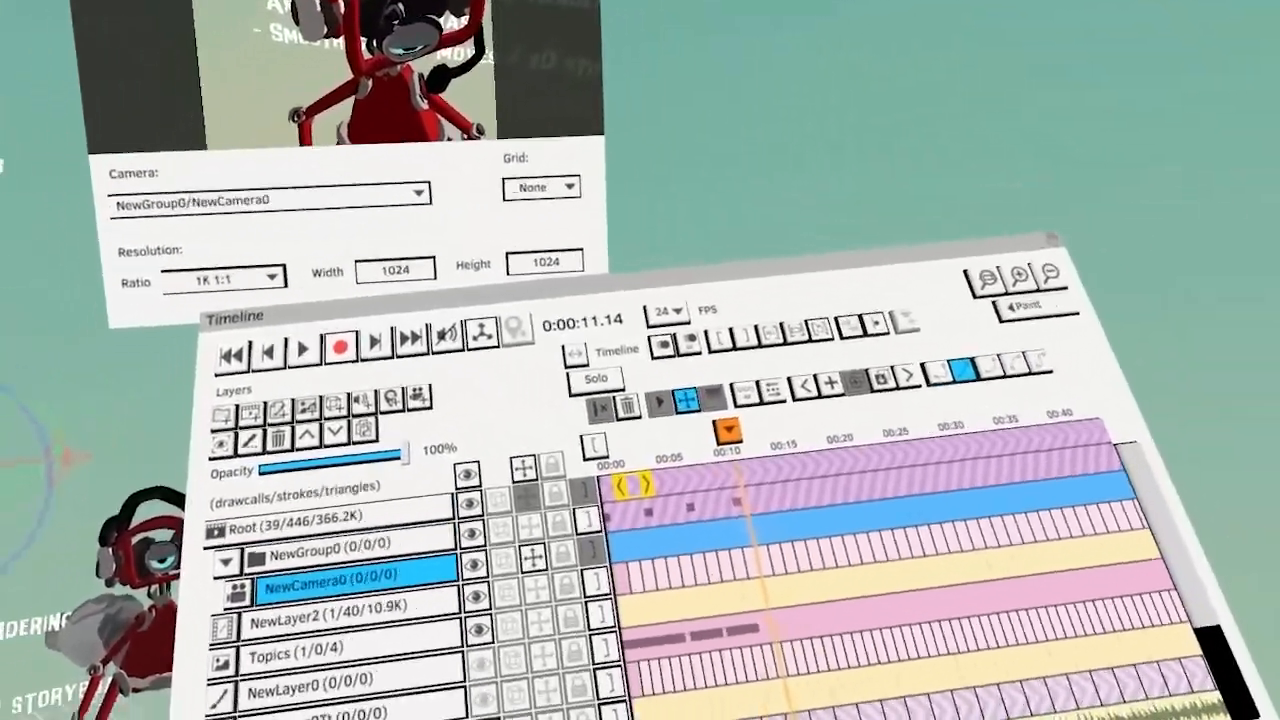
{"action": "key", "text": "space"}
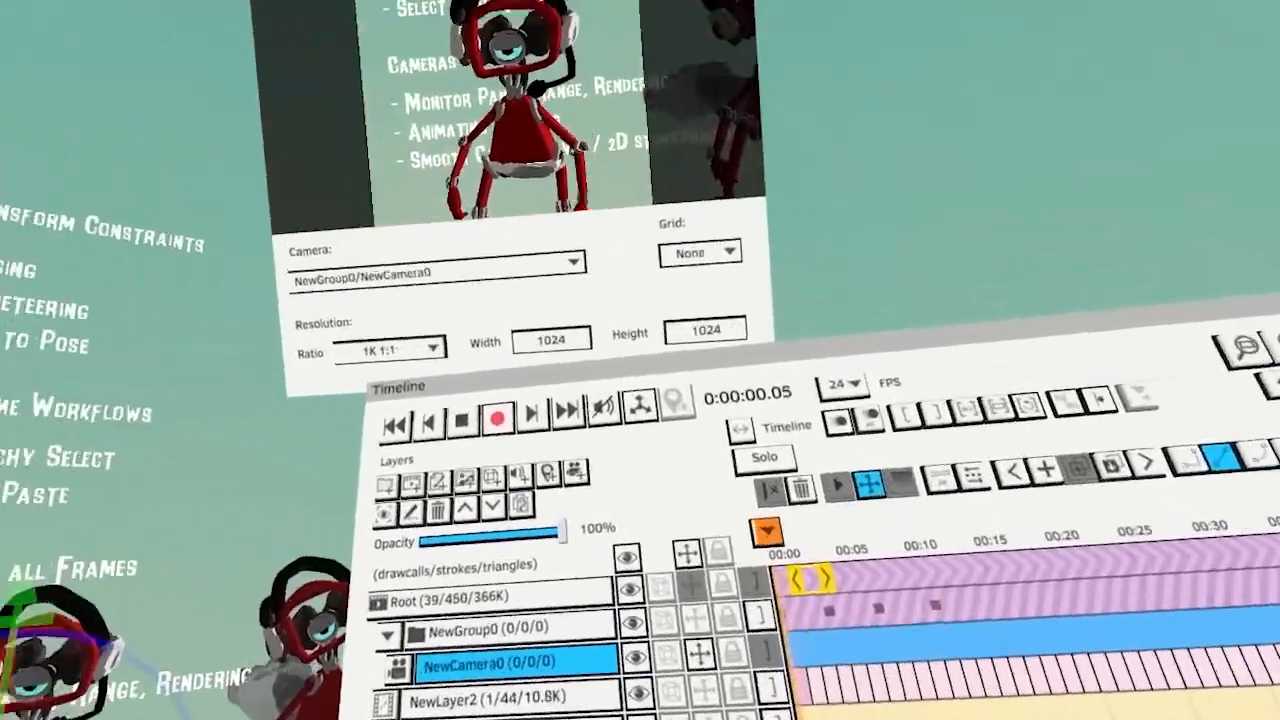
{"action": "key", "text": "space"}
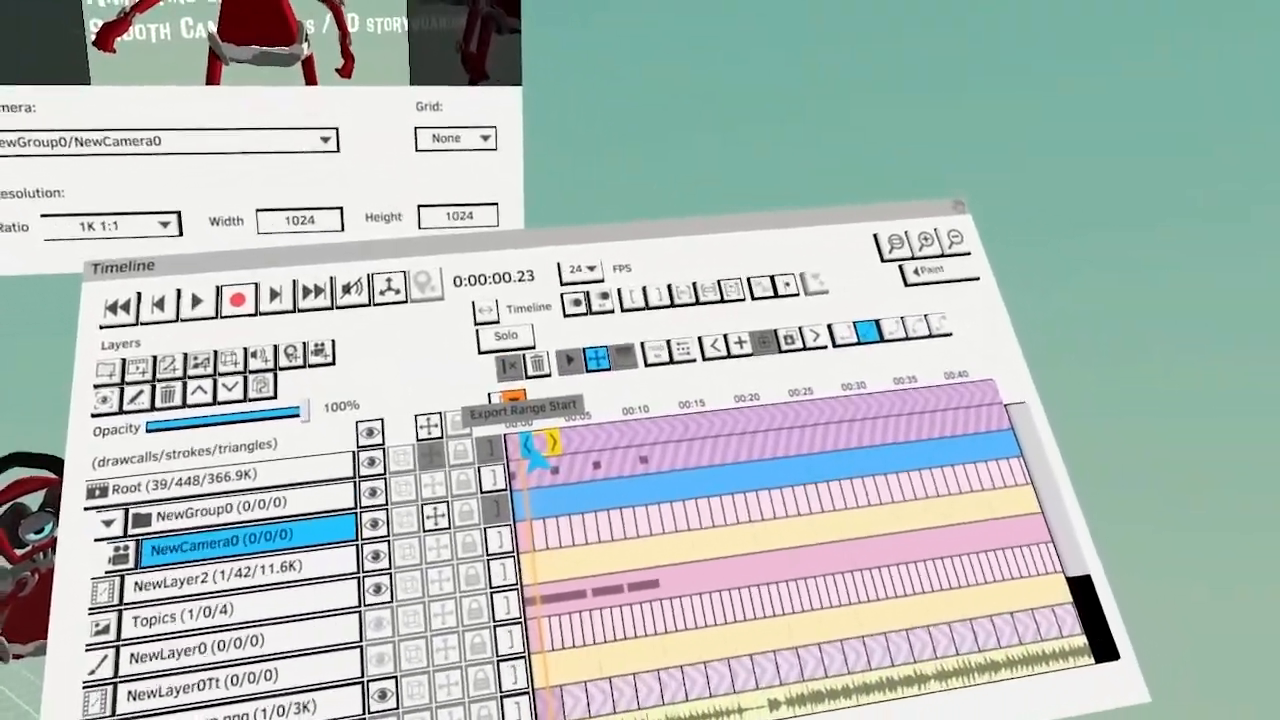
Set the export range from the first frame to just before 11 seconds, and preview and render NewGroup0/NewCamera0
{"action": "scroll", "coordinate": [545, 452], "scroll_direction": "up", "scroll_amount": 3}
{"action": "scroll", "coordinate": [562, 452], "scroll_direction": "up", "scroll_amount": 3}
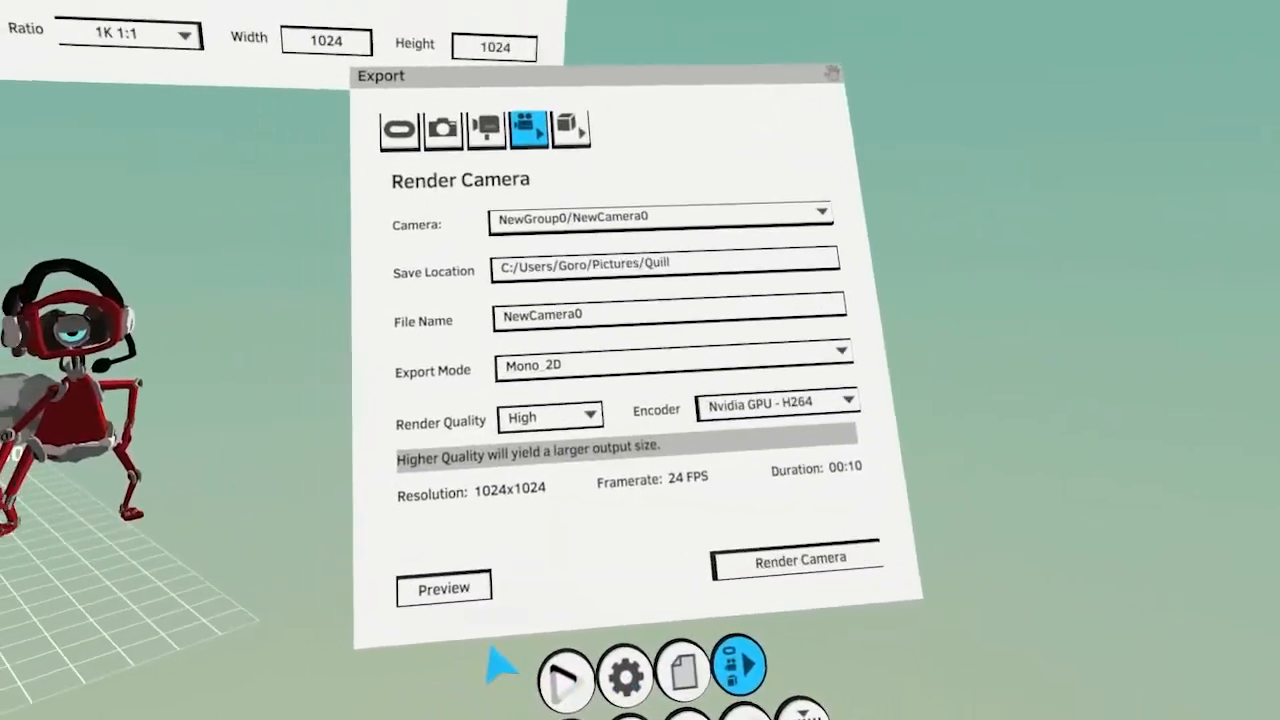
{"action": "left_click", "coordinate": [443, 588]}
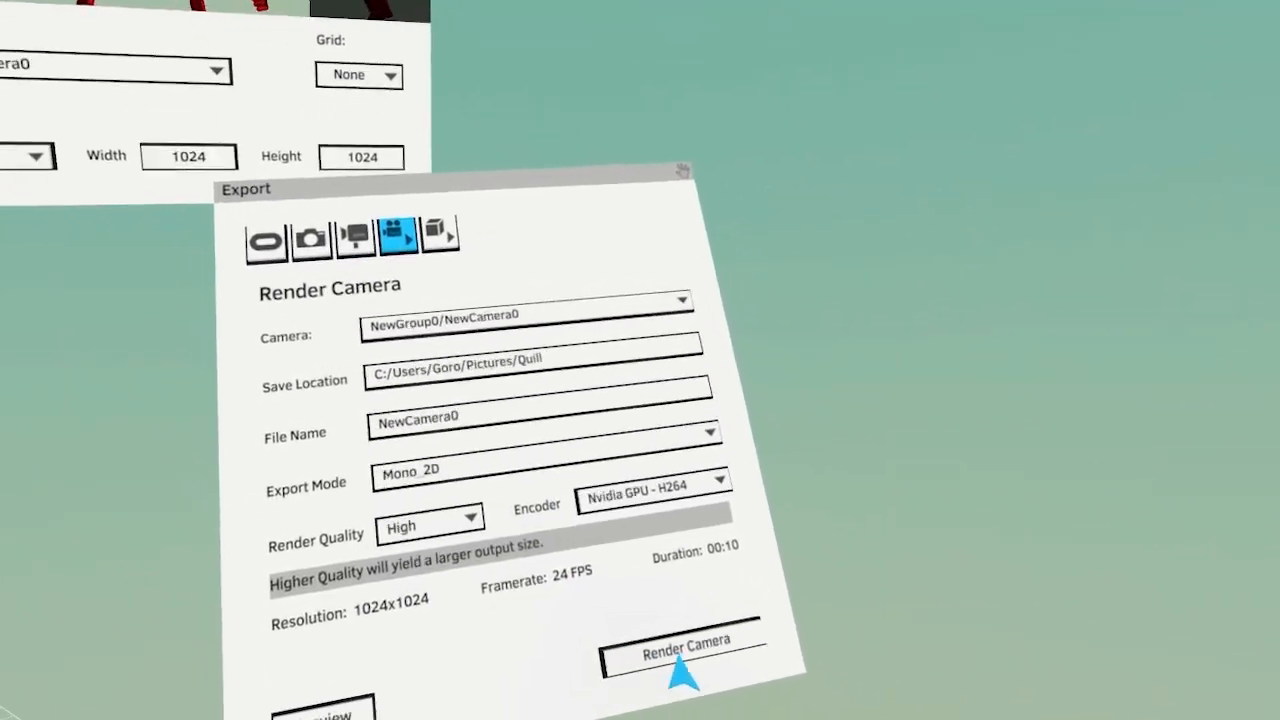
{"action": "left_click", "coordinate": [684, 652]}
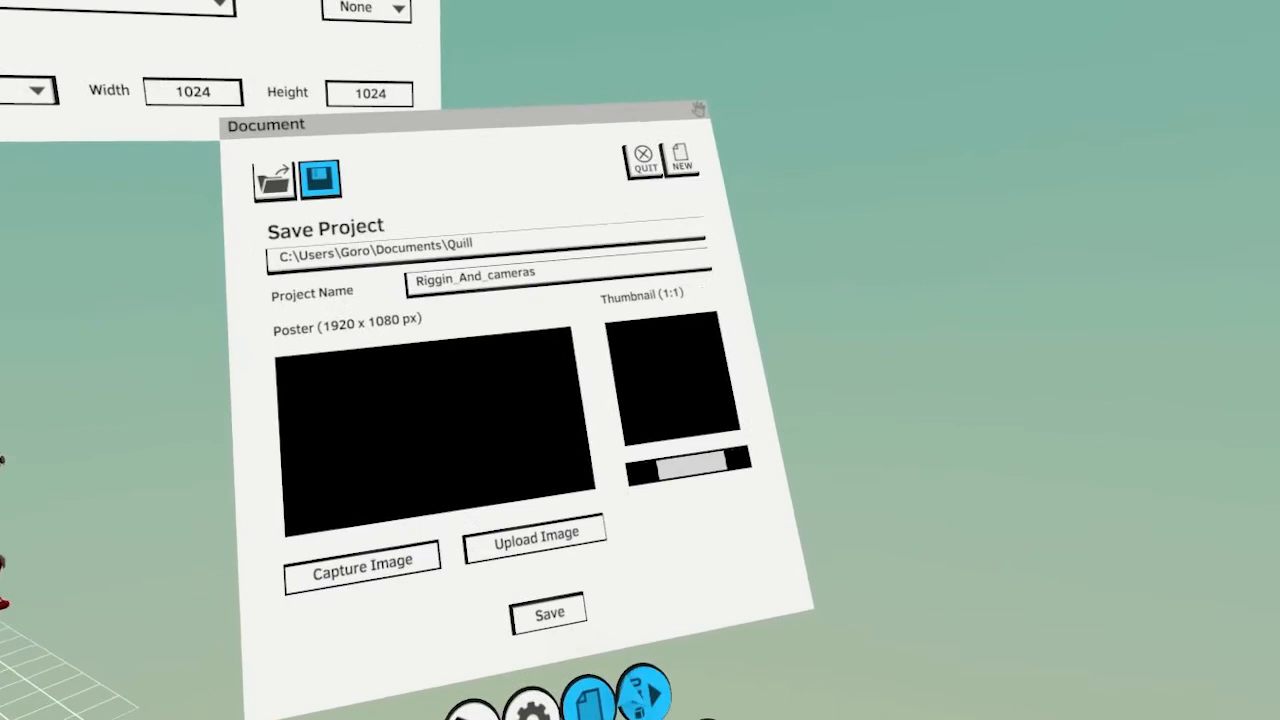
{"action": "left_click", "coordinate": [643, 693]}
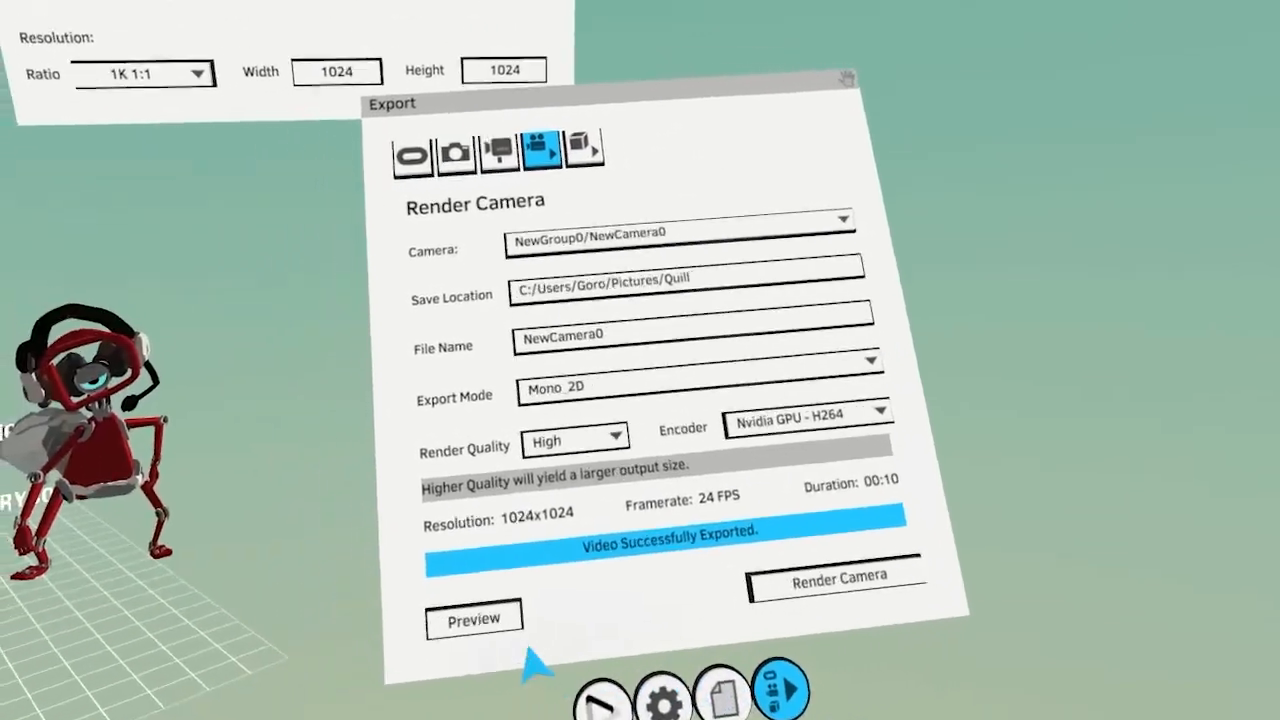
{"action": "left_click", "coordinate": [550, 678]}
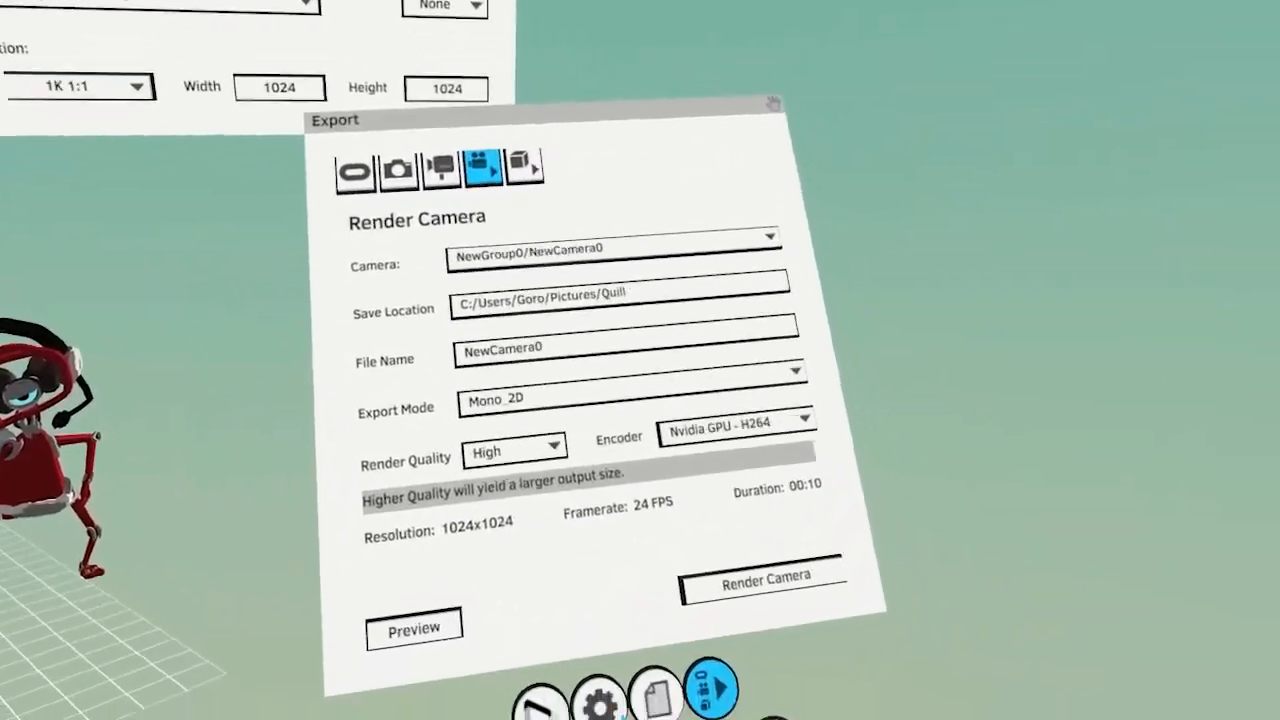
Open the sound settings of the Shiny Happy World 60sec.mp3 layer from the timeline
{"action": "left_click", "coordinate": [680, 694]}
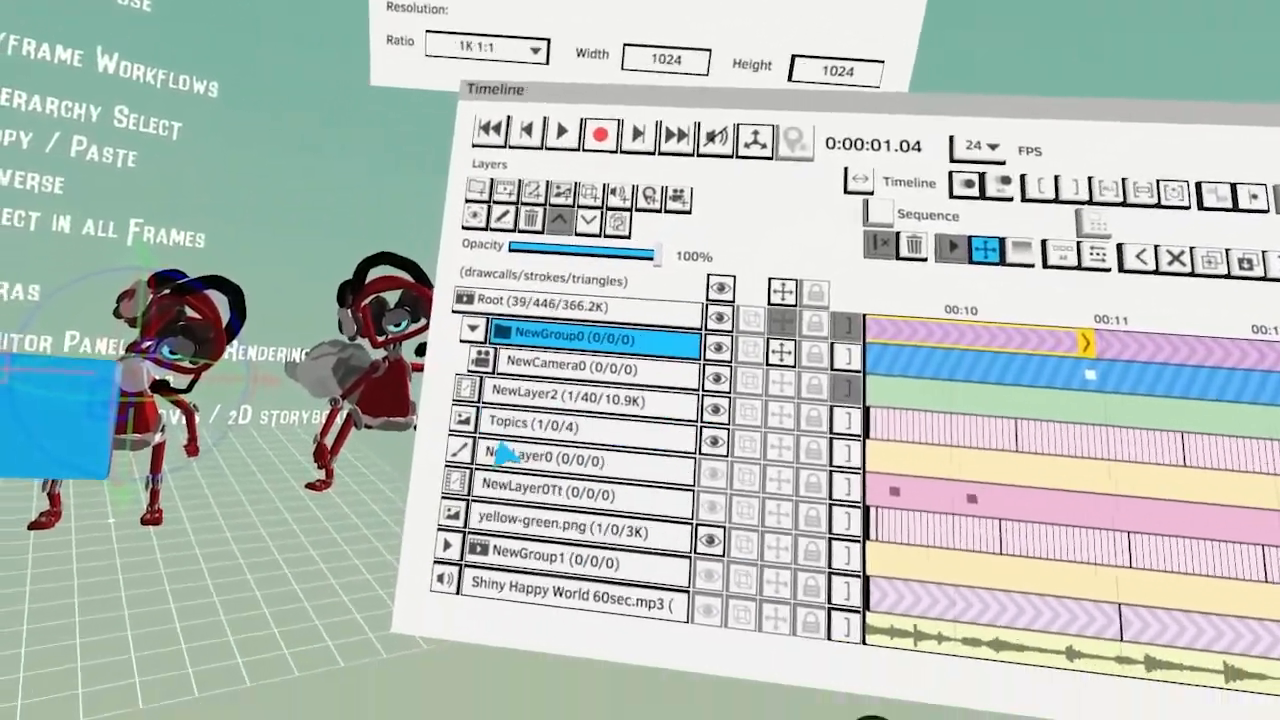
{"action": "left_click", "coordinate": [530, 697]}
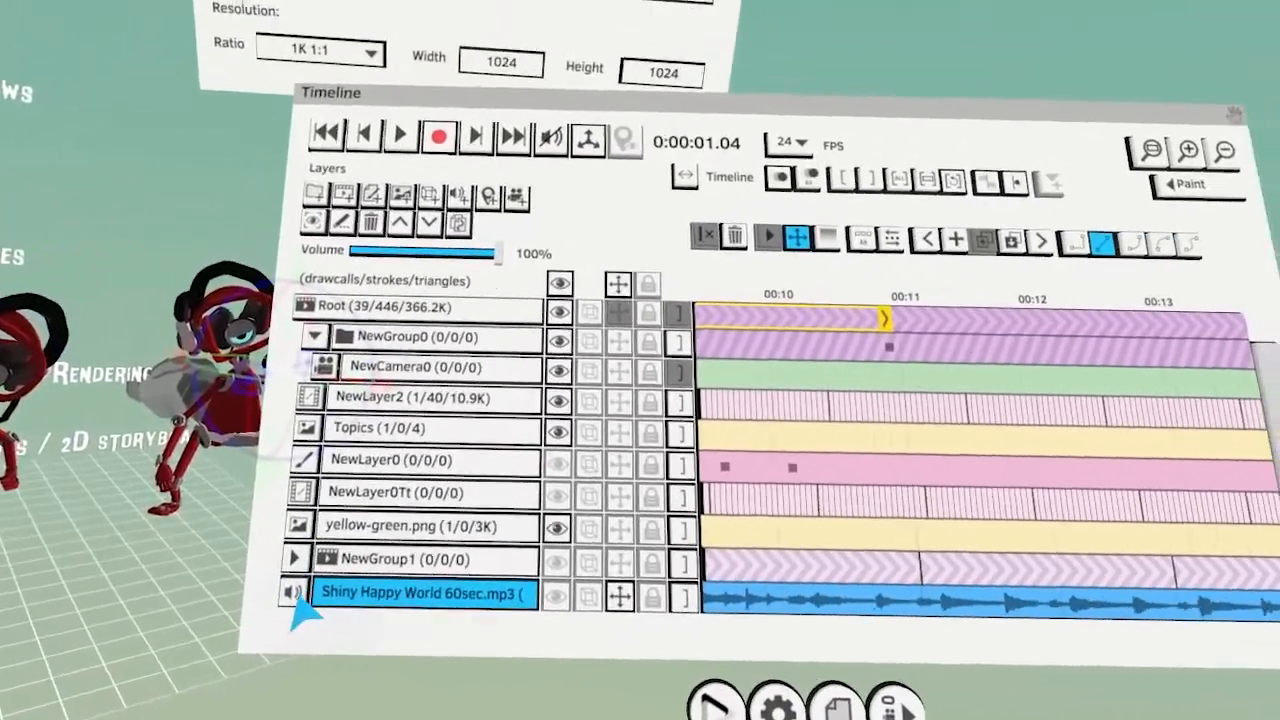
{"action": "left_click", "coordinate": [292, 595]}
{"action": "left_click", "coordinate": [646, 412]}
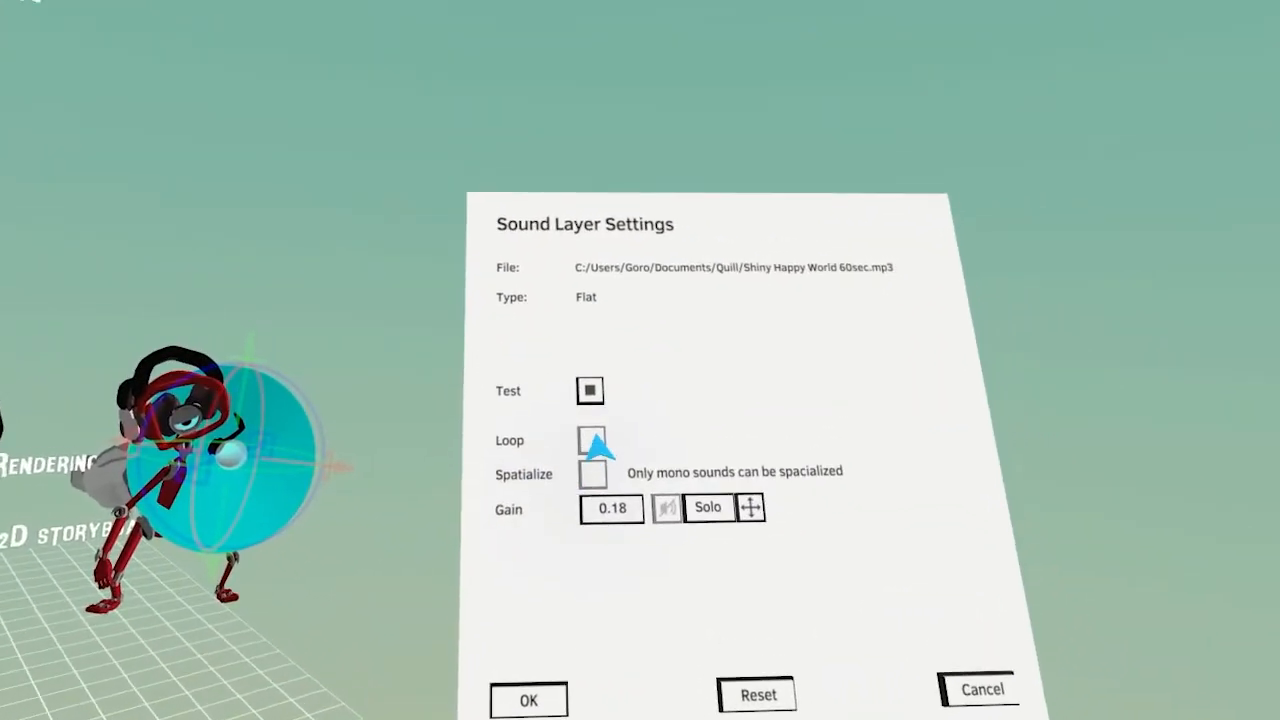
Enable Spatialize for the sound layer and set its linear attenuation Max to 2.8
{"action": "left_click", "coordinate": [592, 474]}
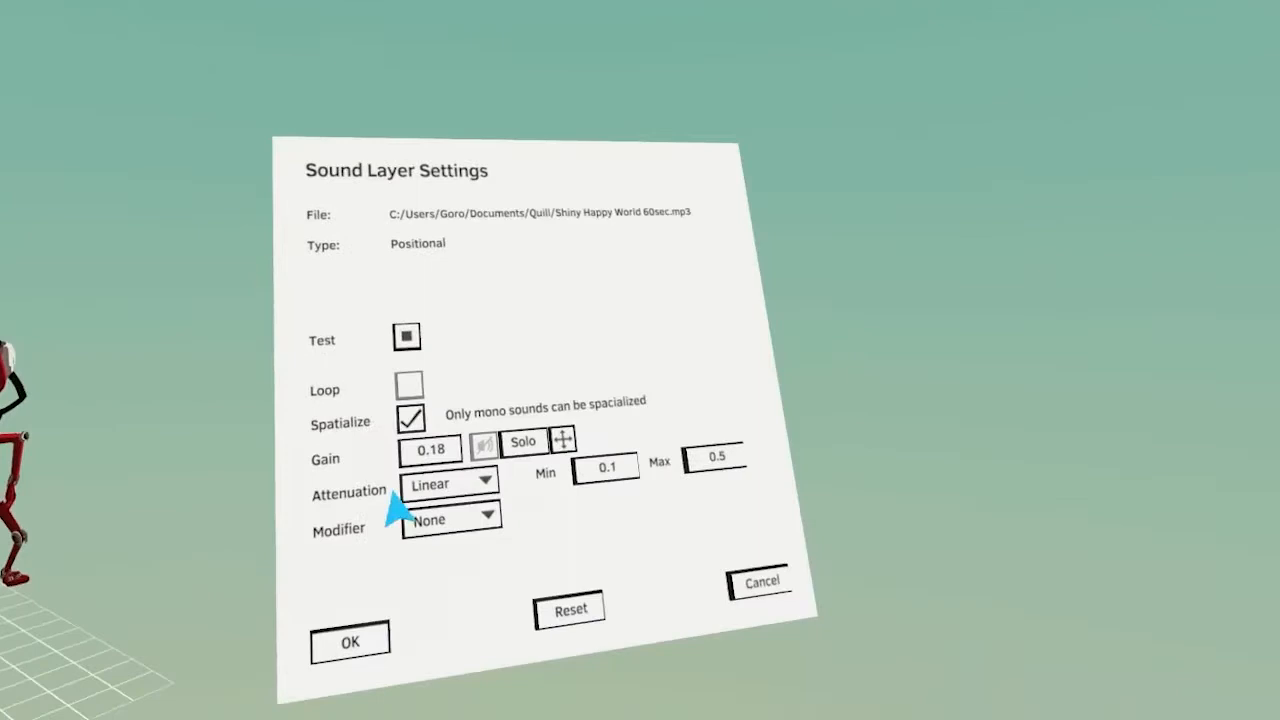
{"action": "left_click_drag", "start_coordinate": [717, 457], "coordinate": [723, 523]}
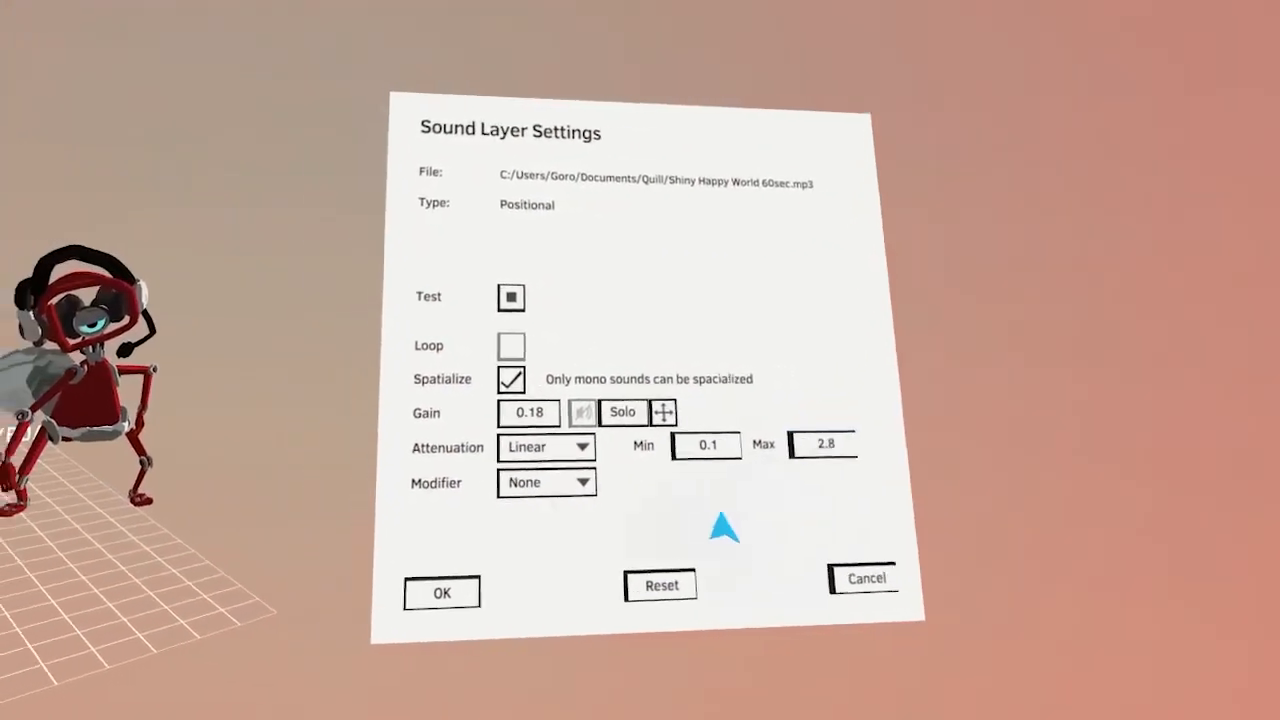
{"action": "left_click", "coordinate": [571, 603]}
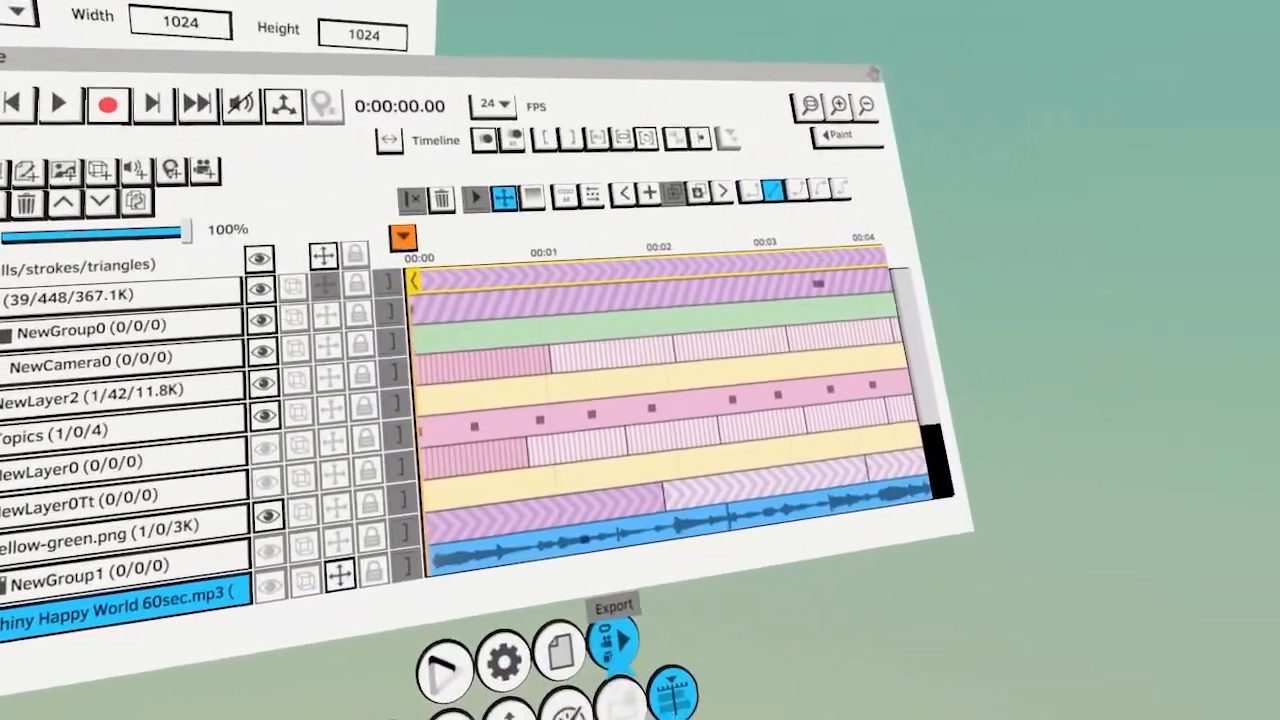
Preview the NewGroup0/NewCamera0 render in the export settings, and exit the preview and the export settings
{"action": "left_click", "coordinate": [716, 703]}
{"action": "left_click", "coordinate": [588, 650]}
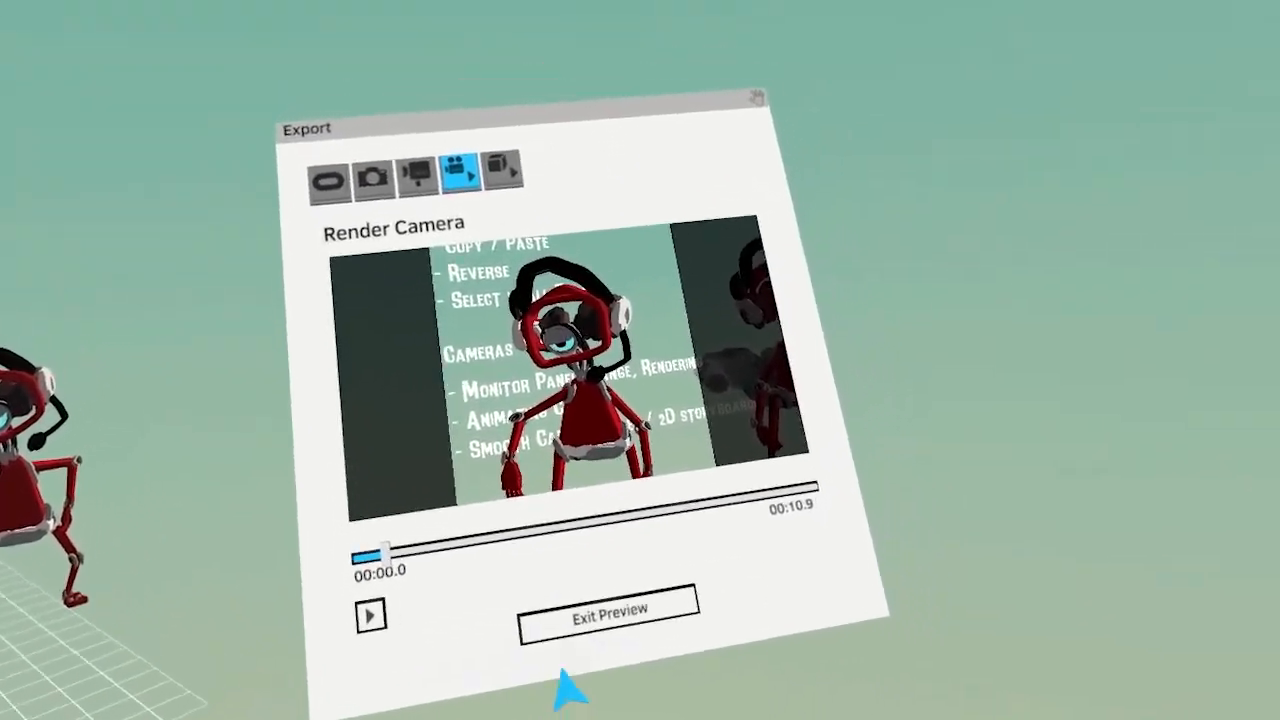
{"action": "left_click", "coordinate": [600, 618]}
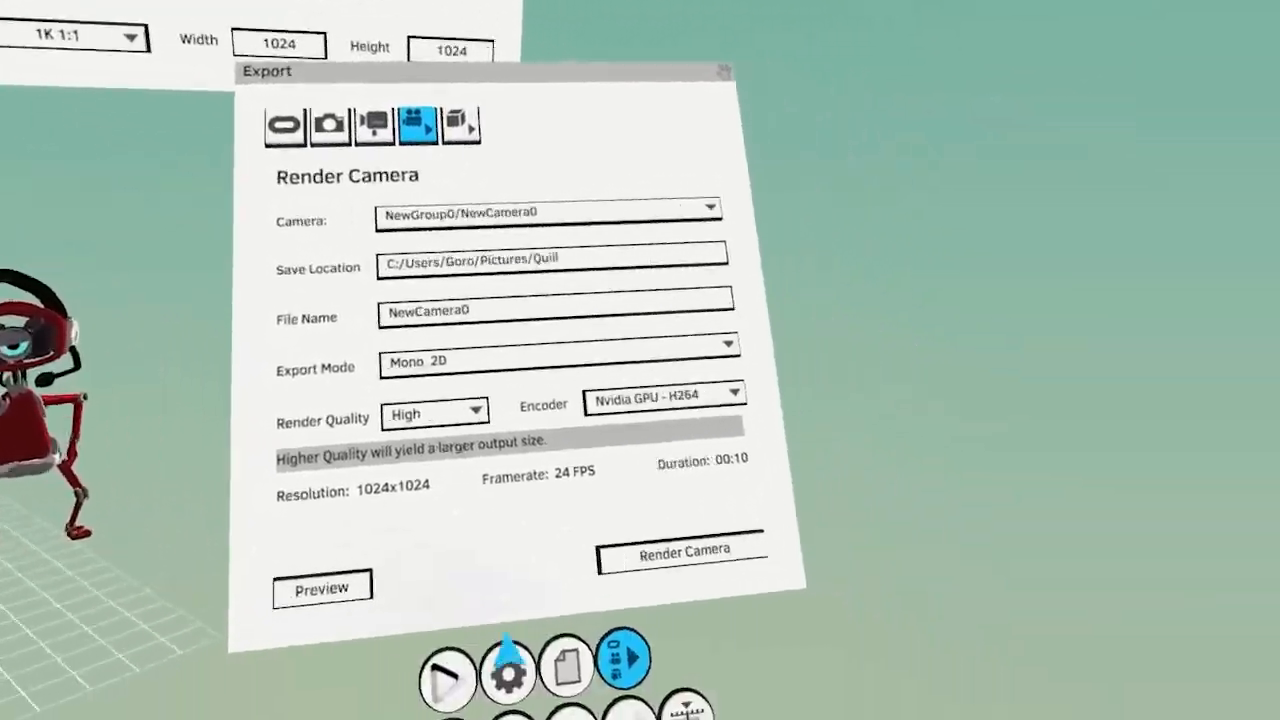
{"action": "left_click", "coordinate": [623, 657]}
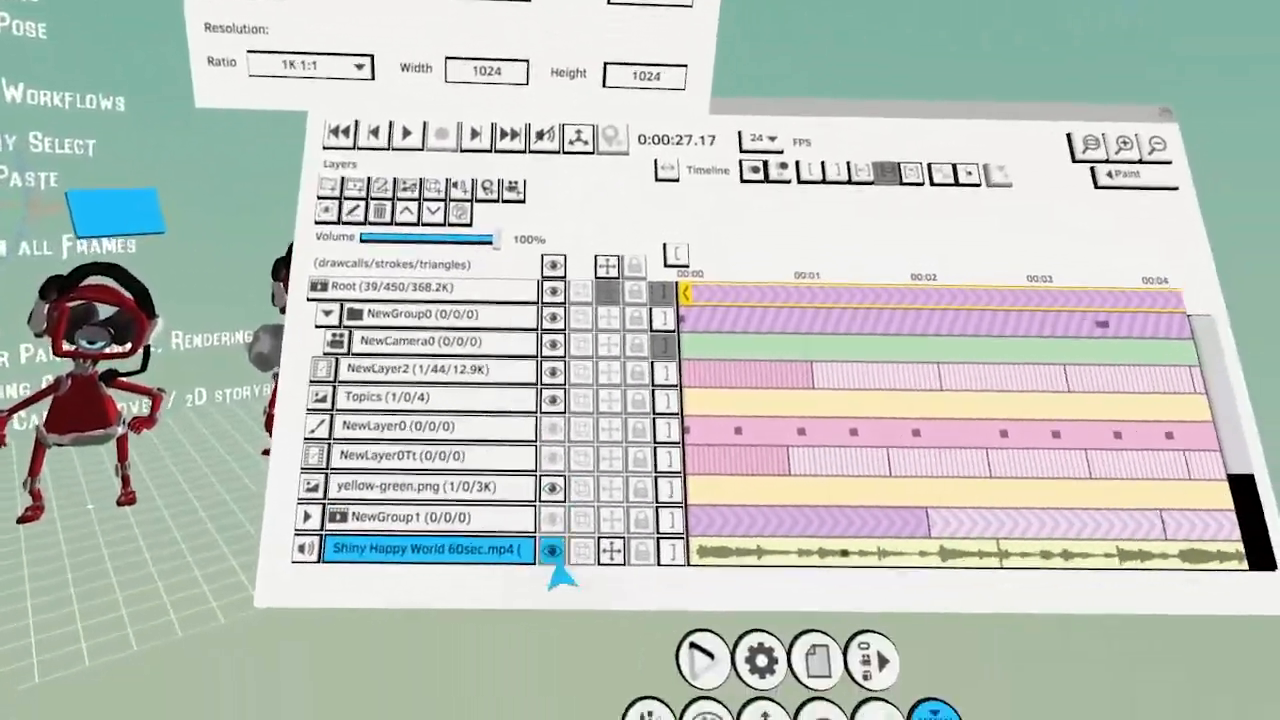
Review the spatialization settings of the Shiny Happy World 60sec.mp3 sound layer and close them
{"action": "scroll", "coordinate": [560, 480], "scroll_direction": "down", "scroll_amount": 5}
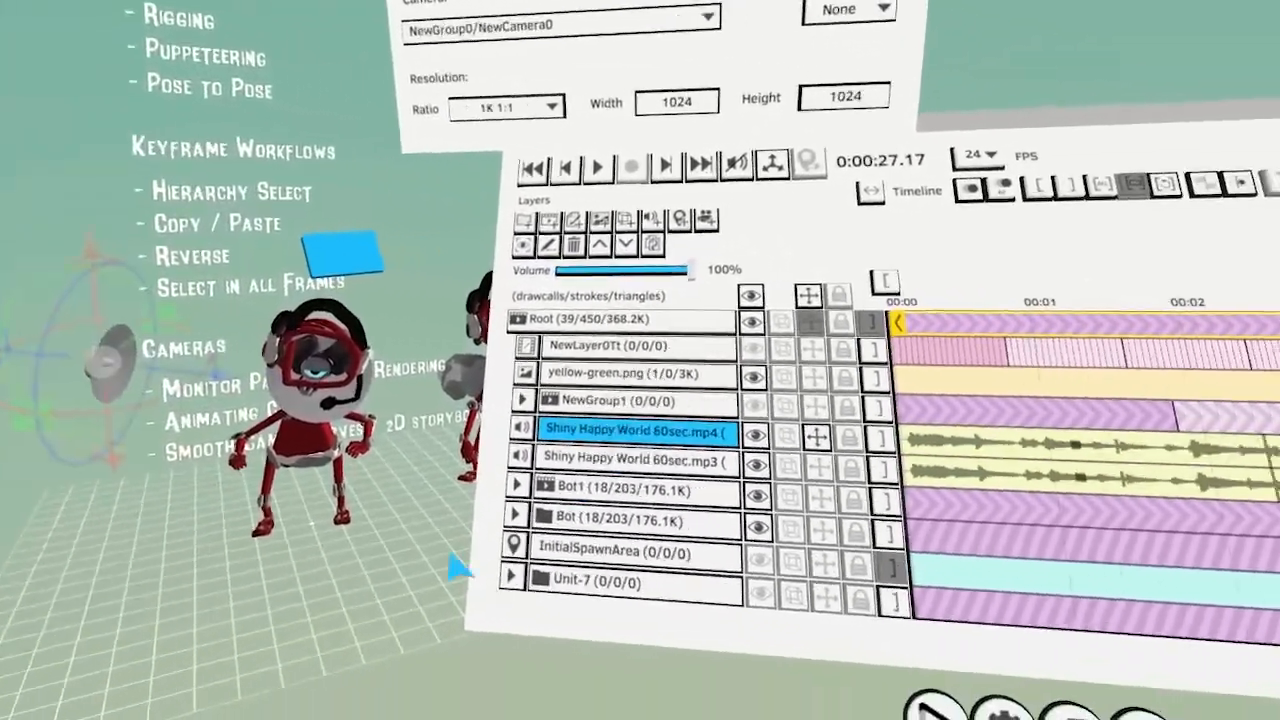
{"action": "left_click", "coordinate": [581, 480]}
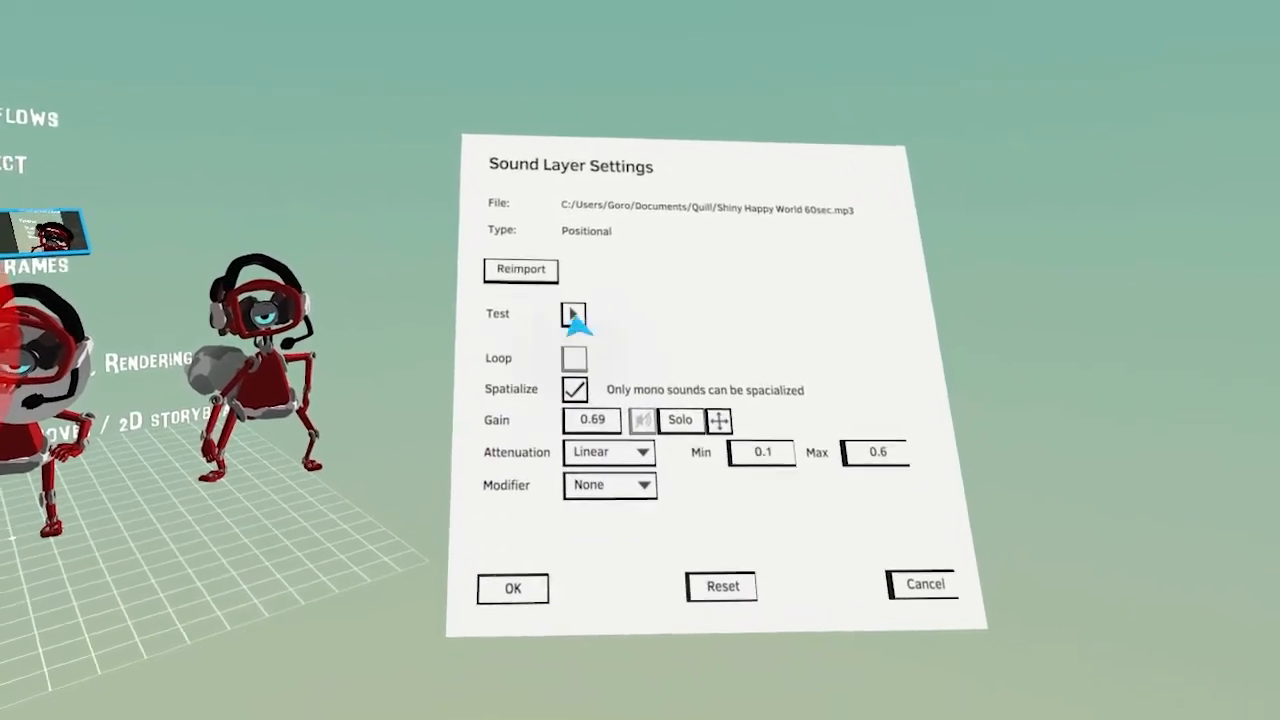
{"action": "left_click", "coordinate": [497, 636]}
Replay the camera render preview to check the spatialized sound against the animation, and exit the preview
{"action": "left_click", "coordinate": [606, 628]}
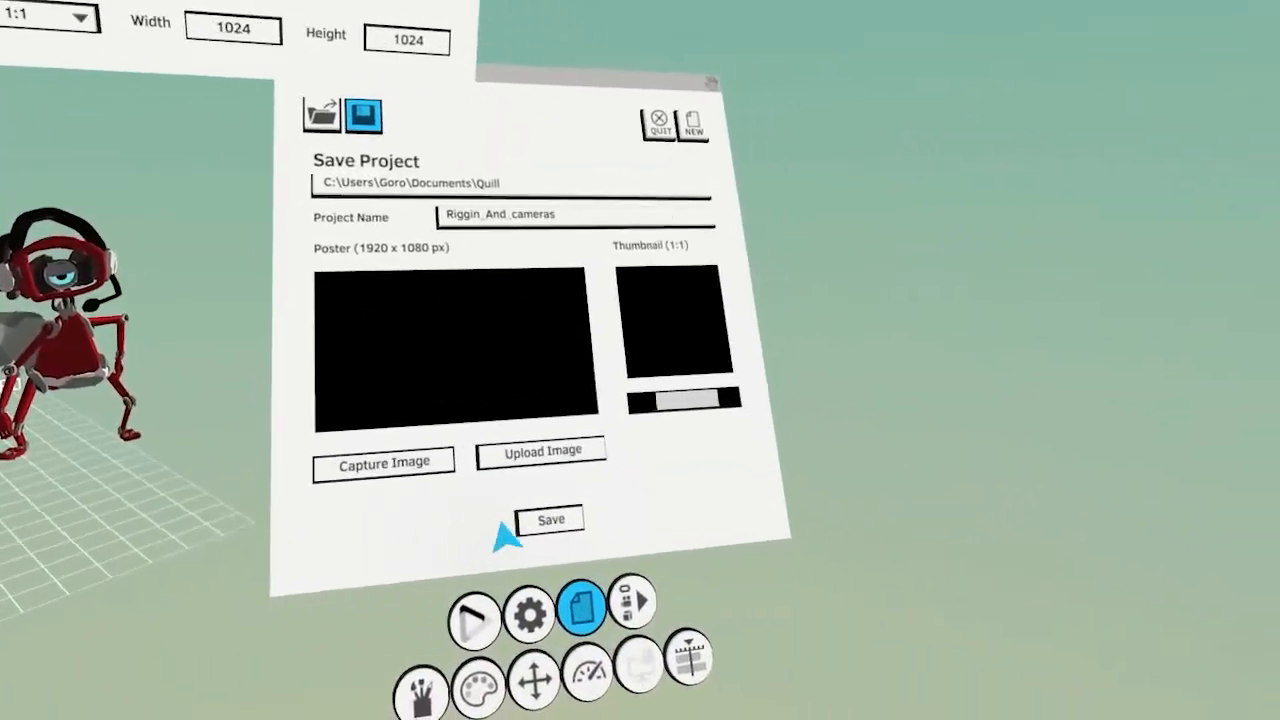
{"action": "left_click", "coordinate": [719, 617]}
{"action": "left_click", "coordinate": [446, 540]}
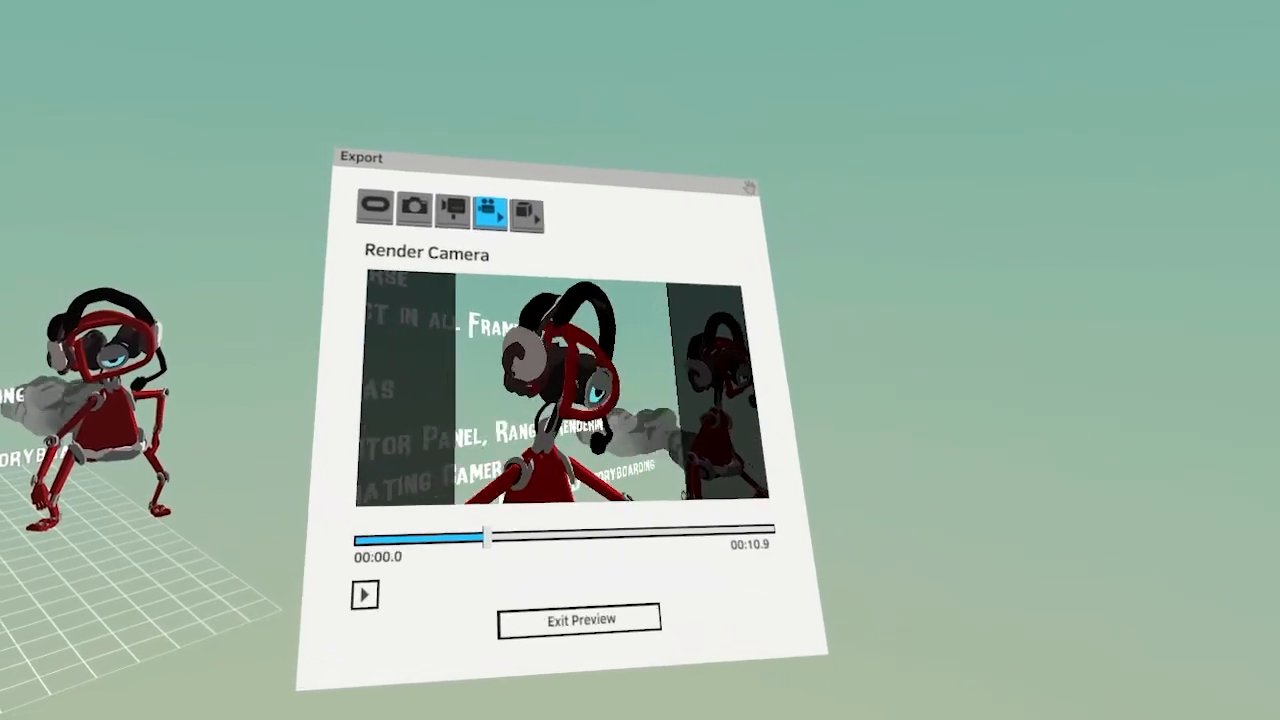
{"action": "left_click", "coordinate": [592, 612]}
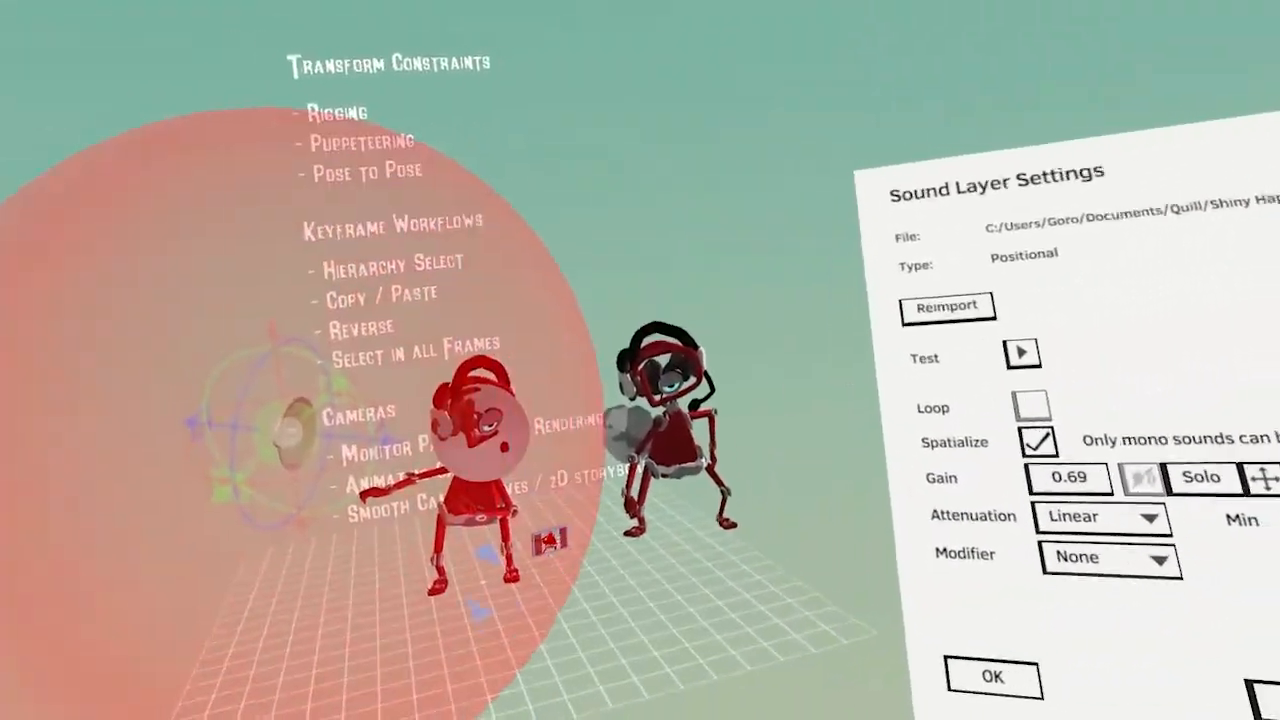
{"action": "left_click", "coordinate": [683, 427]}
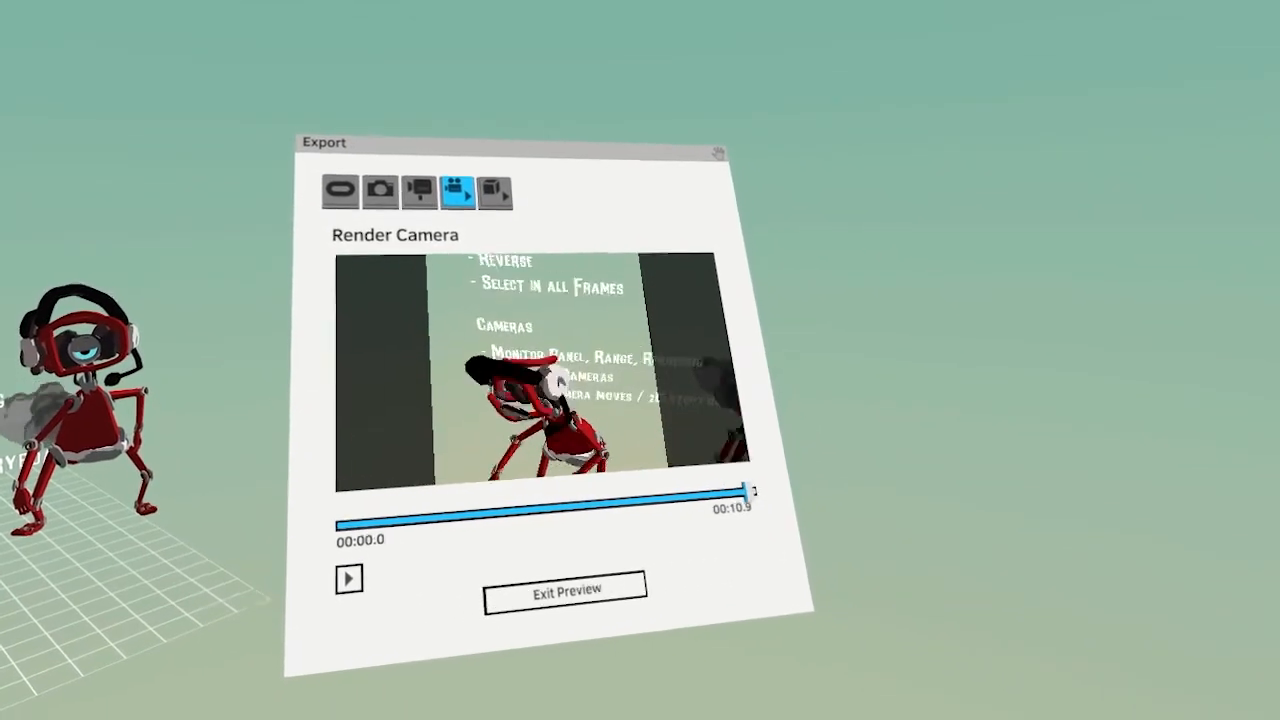
{"action": "left_click", "coordinate": [587, 582]}
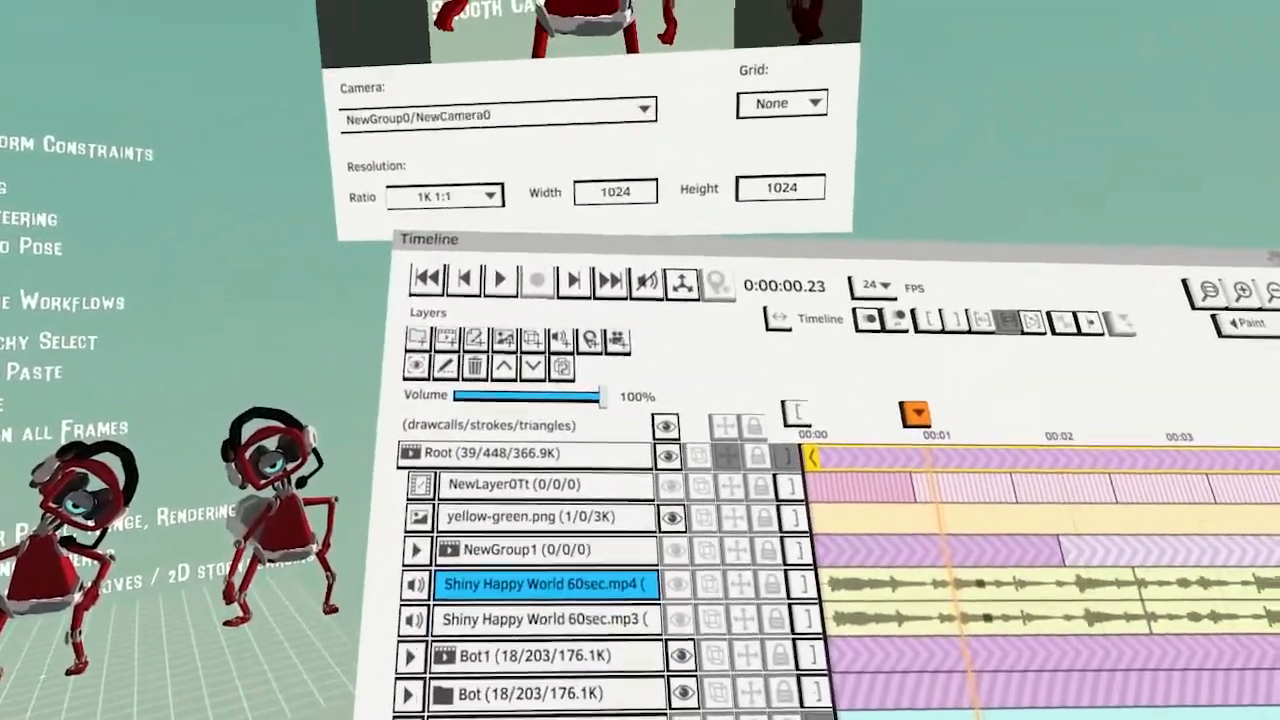
Add a paint layer above NewLayer0Tt and draw a storyboard frame showing a large character with a face and raised arms
{"action": "left_click", "coordinate": [540, 431]}
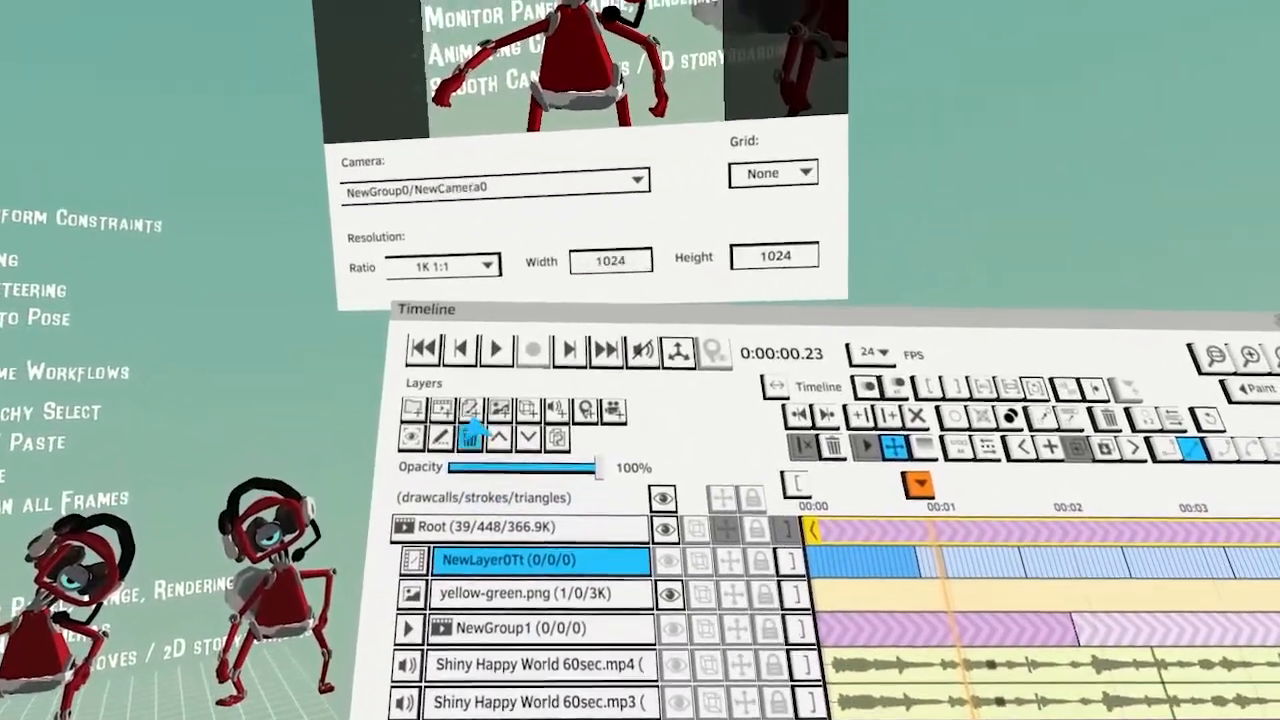
{"action": "left_click", "coordinate": [460, 390]}
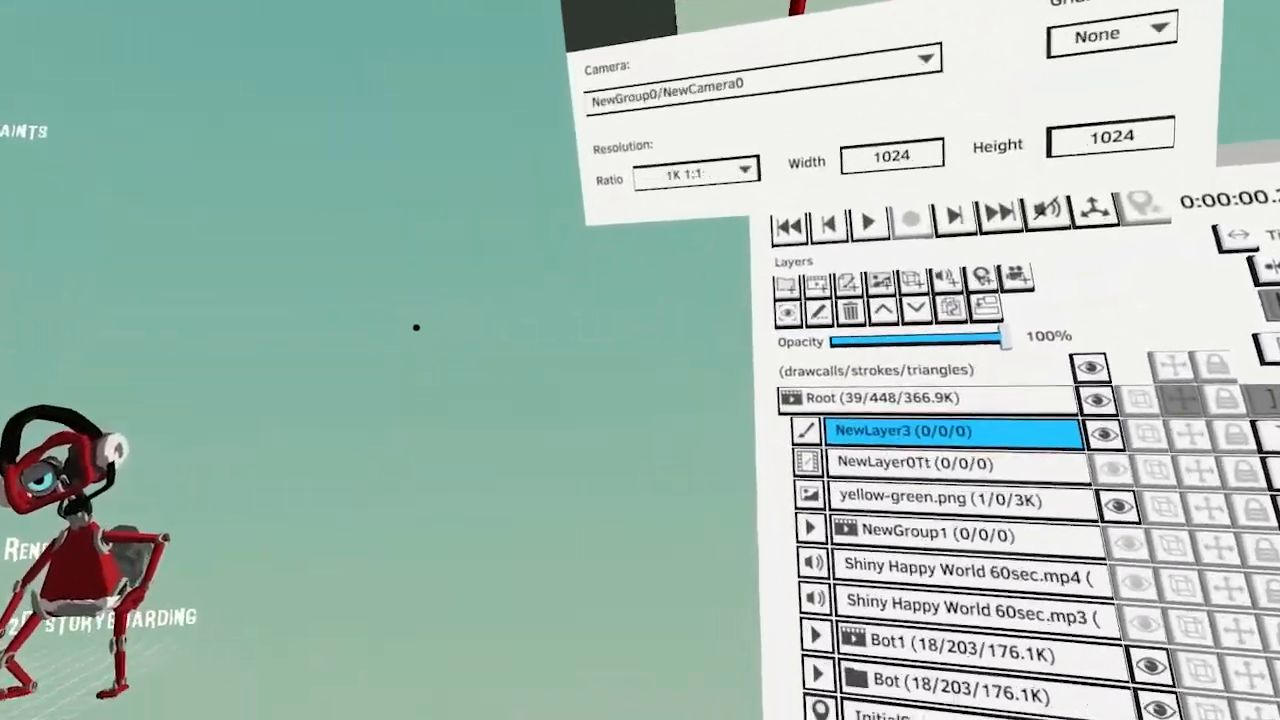
{"action": "mouse_move", "coordinate": [416, 327]}
{"action": "left_mouse_down"}
{"action": "mouse_move", "coordinate": [414, 390]}
{"action": "mouse_move", "coordinate": [428, 321]}
{"action": "mouse_move", "coordinate": [360, 474]}
{"action": "mouse_move", "coordinate": [390, 385]}
{"action": "mouse_move", "coordinate": [450, 376]}
{"action": "left_mouse_up"}
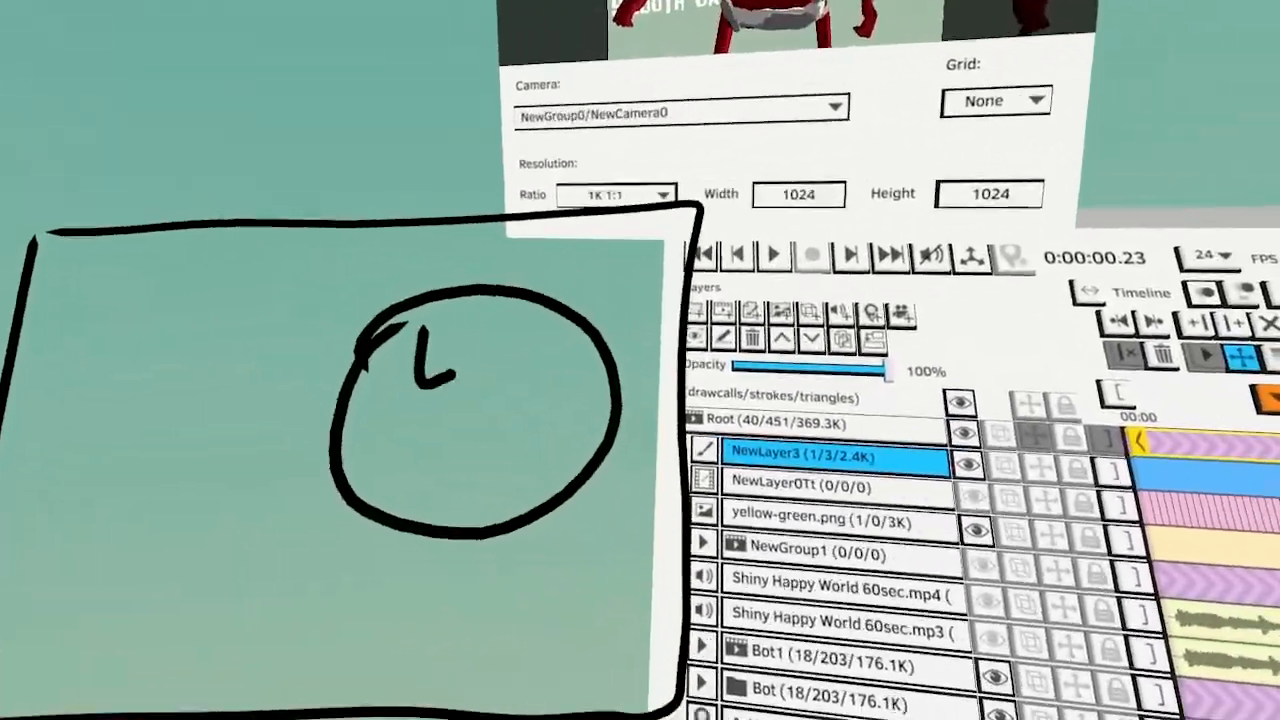
{"action": "left_click_drag", "start_coordinate": [508, 323], "coordinate": [438, 405]}
{"action": "mouse_move", "coordinate": [383, 442]}
{"action": "left_mouse_down"}
{"action": "mouse_move", "coordinate": [535, 452]}
{"action": "mouse_move", "coordinate": [391, 606]}
{"action": "left_mouse_up"}
{"action": "left_click_drag", "start_coordinate": [528, 492], "coordinate": [548, 683]}
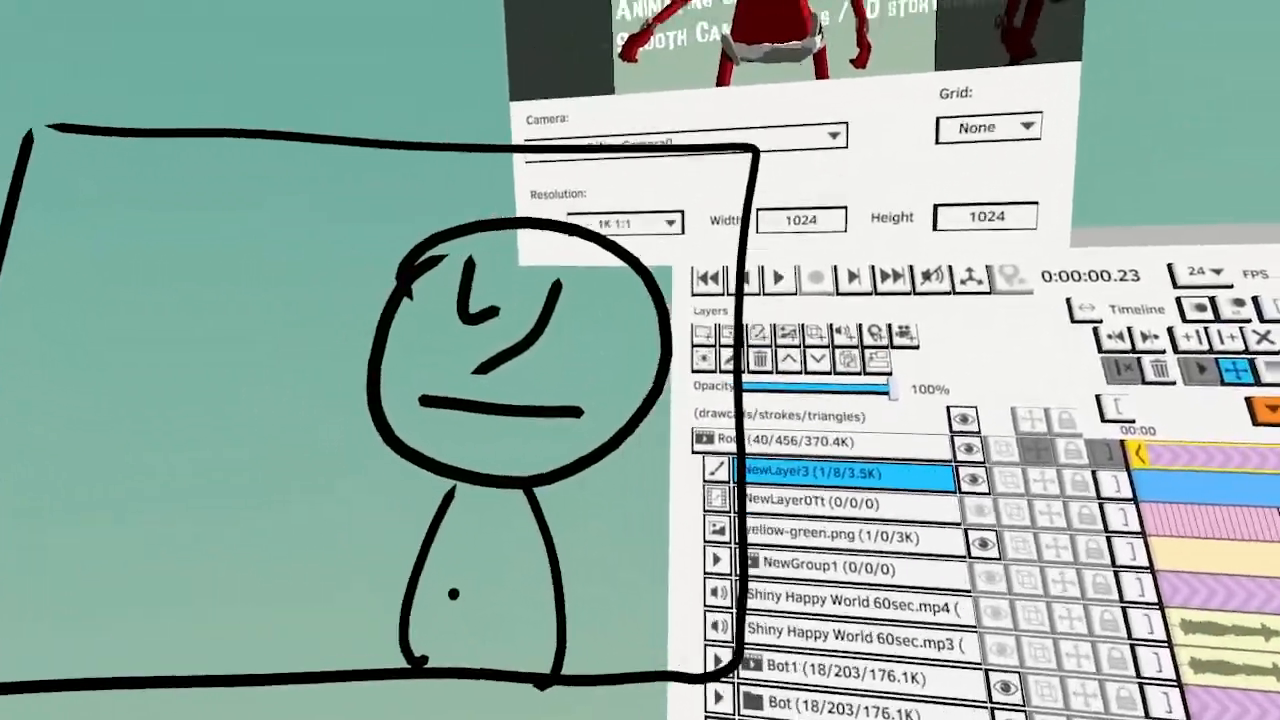
{"action": "left_click_drag", "start_coordinate": [394, 571], "coordinate": [200, 326]}
{"action": "left_click_drag", "start_coordinate": [470, 588], "coordinate": [530, 450]}
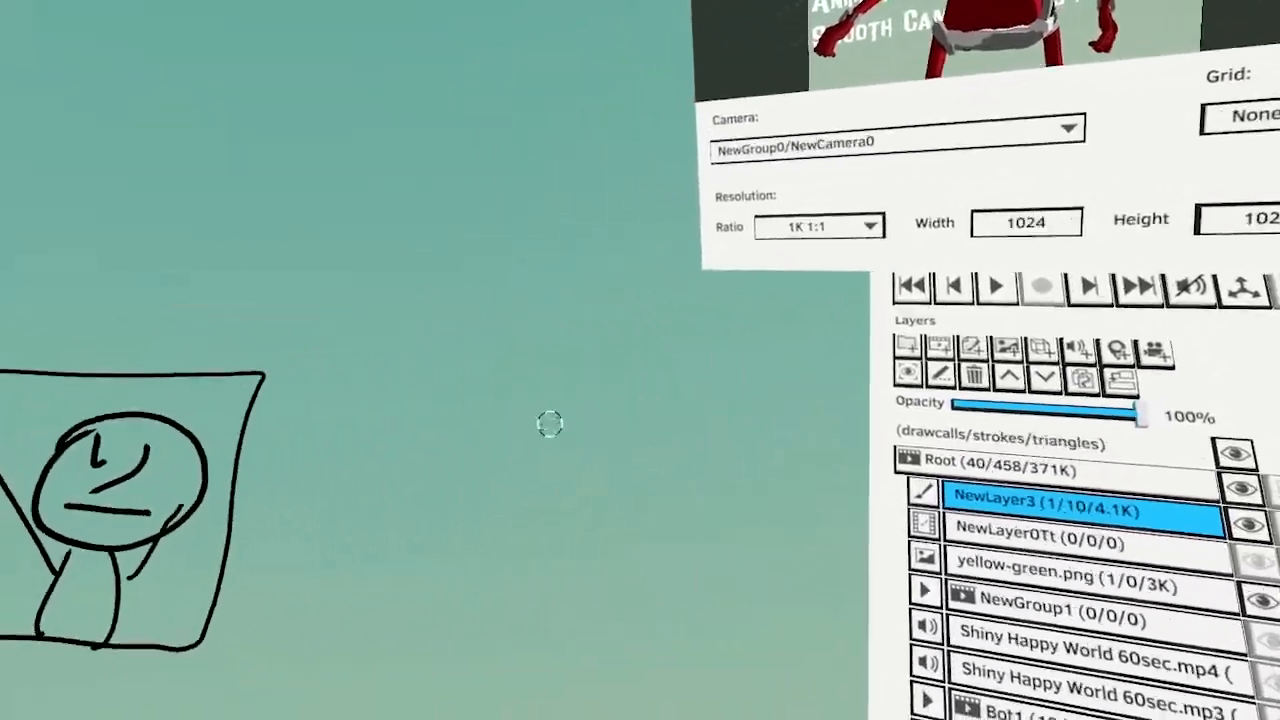
Draw a second storyboard frame with a small figure standing in it, and place a duplicate of the figure beside it
{"action": "left_click_drag", "start_coordinate": [460, 274], "coordinate": [414, 676]}
{"action": "mouse_move", "coordinate": [349, 268]}
{"action": "left_mouse_down"}
{"action": "mouse_move", "coordinate": [440, 251]}
{"action": "mouse_move", "coordinate": [728, 625]}
{"action": "mouse_move", "coordinate": [316, 643]}
{"action": "left_mouse_up"}
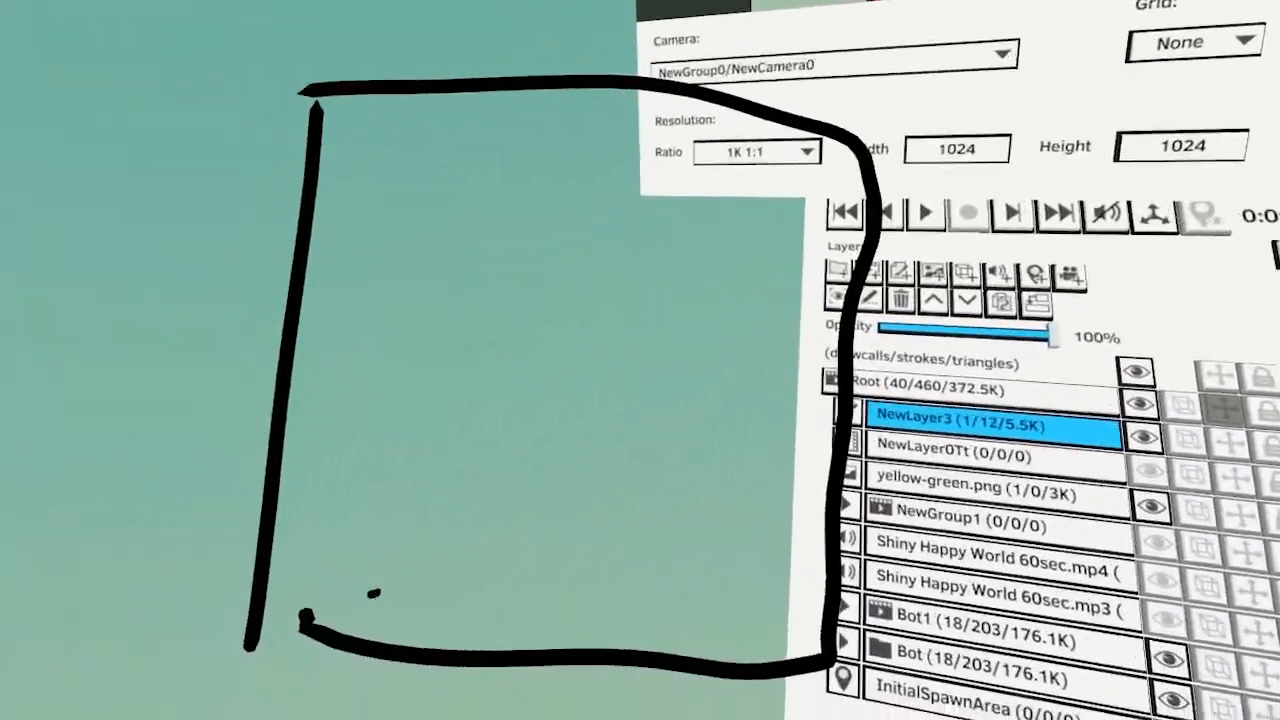
{"action": "left_click_drag", "start_coordinate": [352, 560], "coordinate": [368, 556]}
{"action": "mouse_move", "coordinate": [415, 275]}
{"action": "left_mouse_down"}
{"action": "mouse_move", "coordinate": [381, 352]}
{"action": "mouse_move", "coordinate": [394, 300]}
{"action": "left_mouse_up"}
{"action": "left_click_drag", "start_coordinate": [377, 489], "coordinate": [347, 397]}
{"action": "left_click_drag", "start_coordinate": [452, 491], "coordinate": [519, 408]}
{"action": "mouse_move", "coordinate": [420, 360]}
{"action": "left_mouse_down"}
{"action": "mouse_move", "coordinate": [486, 557]}
{"action": "mouse_move", "coordinate": [344, 463]}
{"action": "left_mouse_up"}
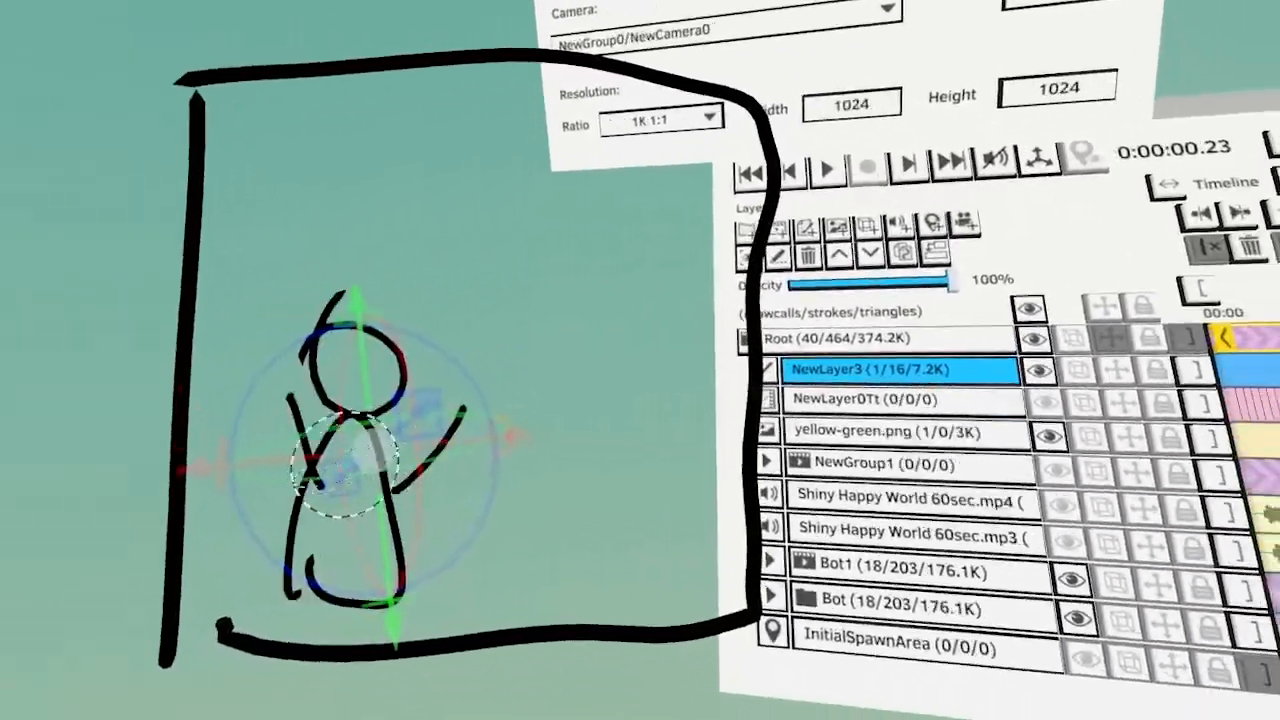
{"action": "key", "text": "ctrl+d"}
{"action": "mouse_move", "coordinate": [403, 500]}
{"action": "left_mouse_down"}
{"action": "mouse_move", "coordinate": [580, 429]}
{"action": "mouse_move", "coordinate": [569, 567]}
{"action": "left_mouse_up"}
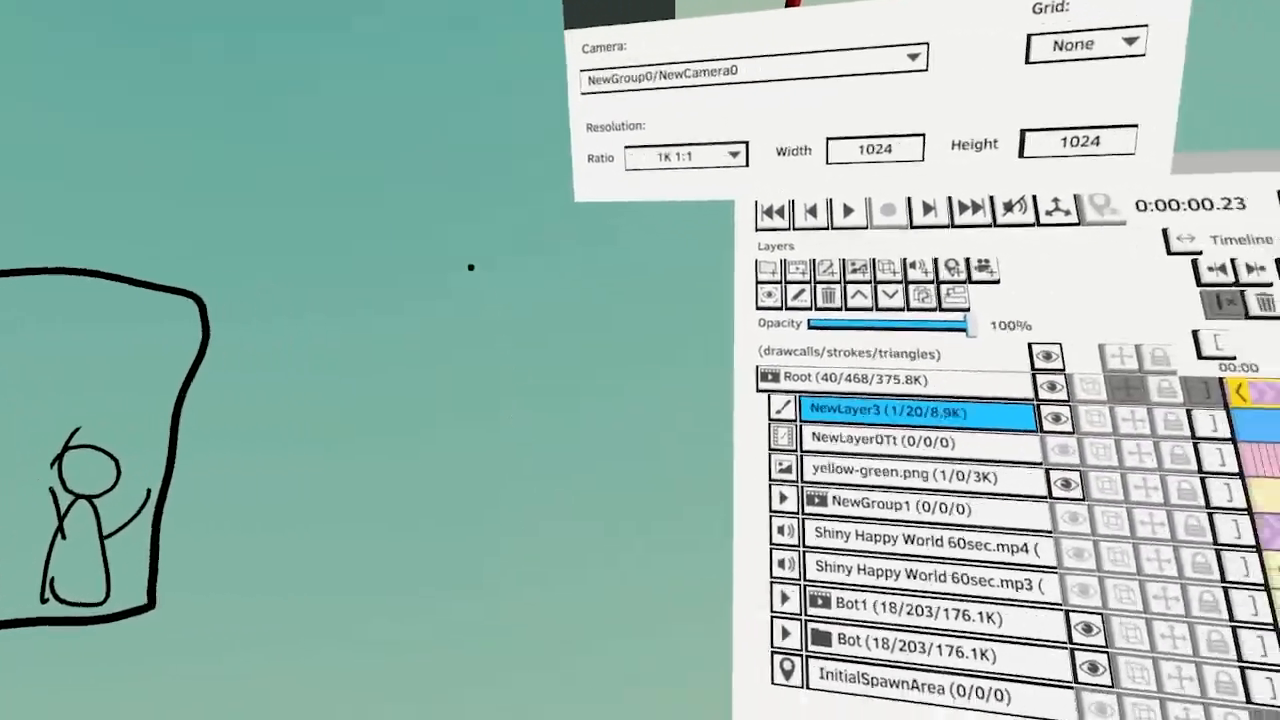
Draw a third storyboard frame with a close-up angry face, jagged teeth in an open mouth, and two raised arms
{"action": "left_click_drag", "start_coordinate": [362, 245], "coordinate": [345, 680]}
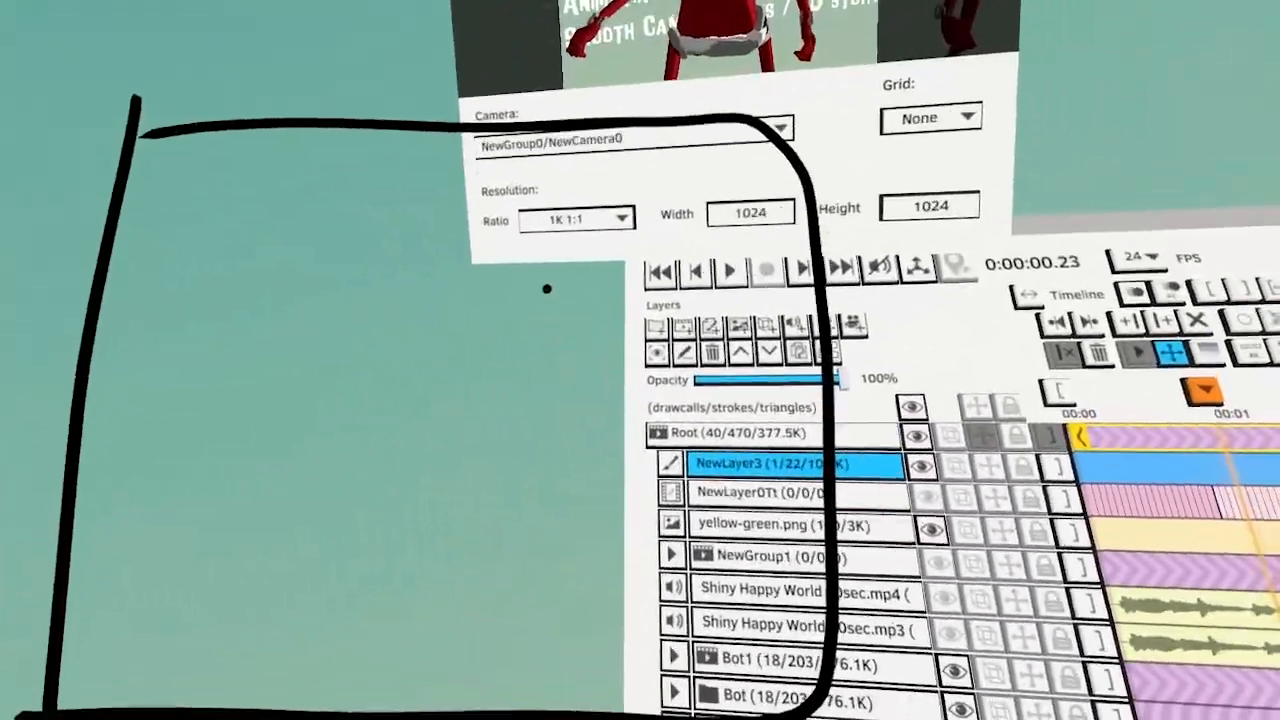
{"action": "mouse_move", "coordinate": [486, 251]}
{"action": "left_mouse_down"}
{"action": "mouse_move", "coordinate": [703, 380]}
{"action": "mouse_move", "coordinate": [400, 212]}
{"action": "left_mouse_up"}
{"action": "left_click_drag", "start_coordinate": [344, 363], "coordinate": [368, 467]}
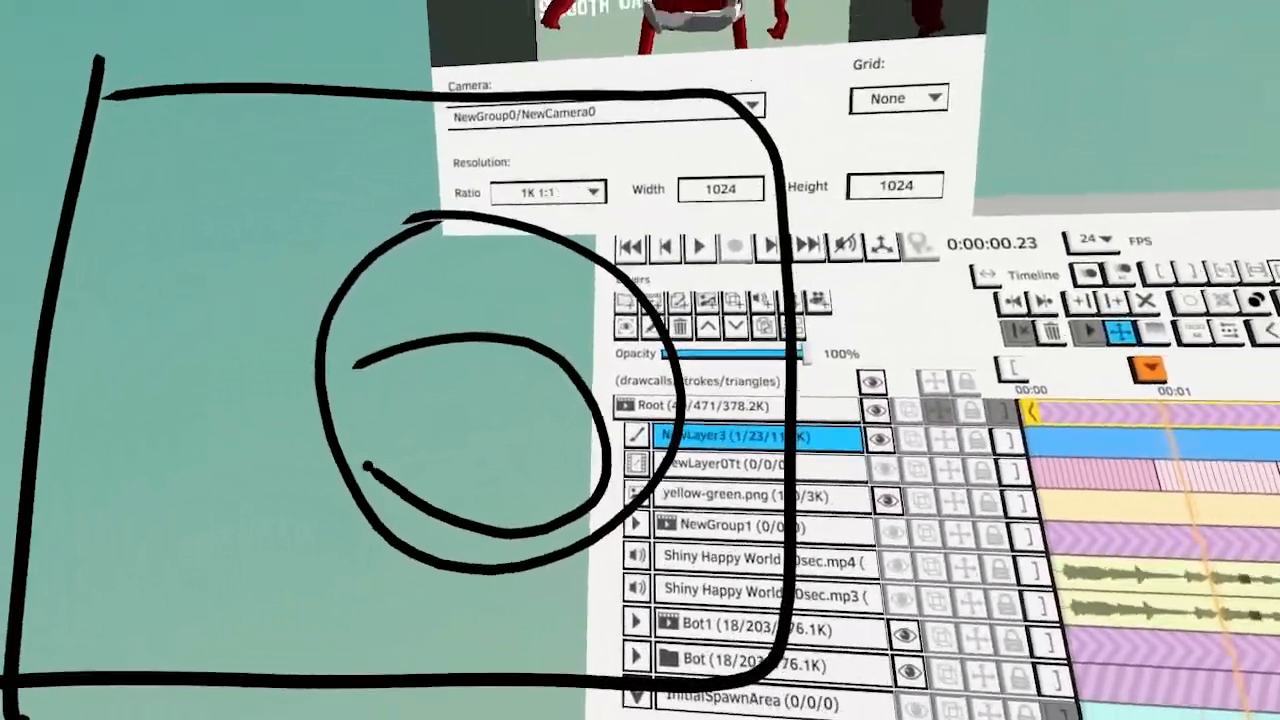
{"action": "mouse_move", "coordinate": [414, 394]}
{"action": "left_mouse_down"}
{"action": "mouse_move", "coordinate": [543, 357]}
{"action": "mouse_move", "coordinate": [465, 530]}
{"action": "left_mouse_up"}
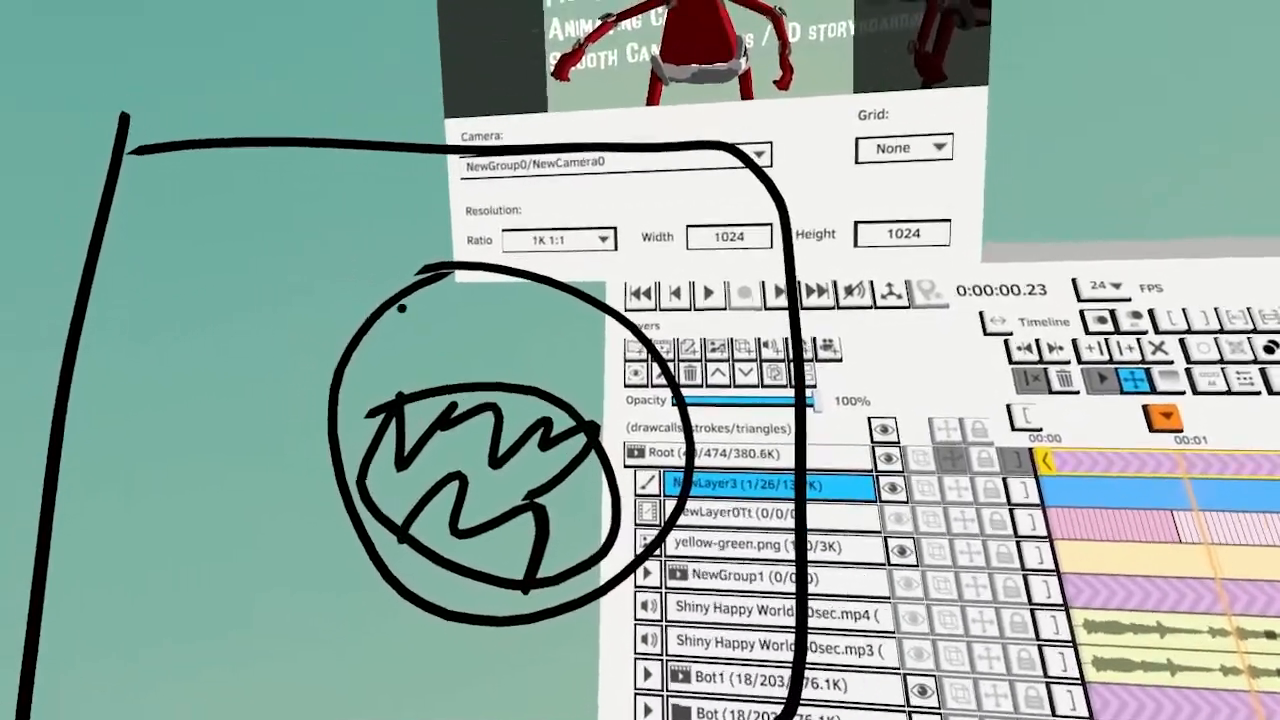
{"action": "left_click_drag", "start_coordinate": [402, 308], "coordinate": [360, 286]}
{"action": "mouse_move", "coordinate": [509, 337]}
{"action": "left_mouse_down"}
{"action": "mouse_move", "coordinate": [594, 309]}
{"action": "mouse_move", "coordinate": [605, 378]}
{"action": "left_mouse_up"}
{"action": "left_click_drag", "start_coordinate": [380, 597], "coordinate": [172, 196]}
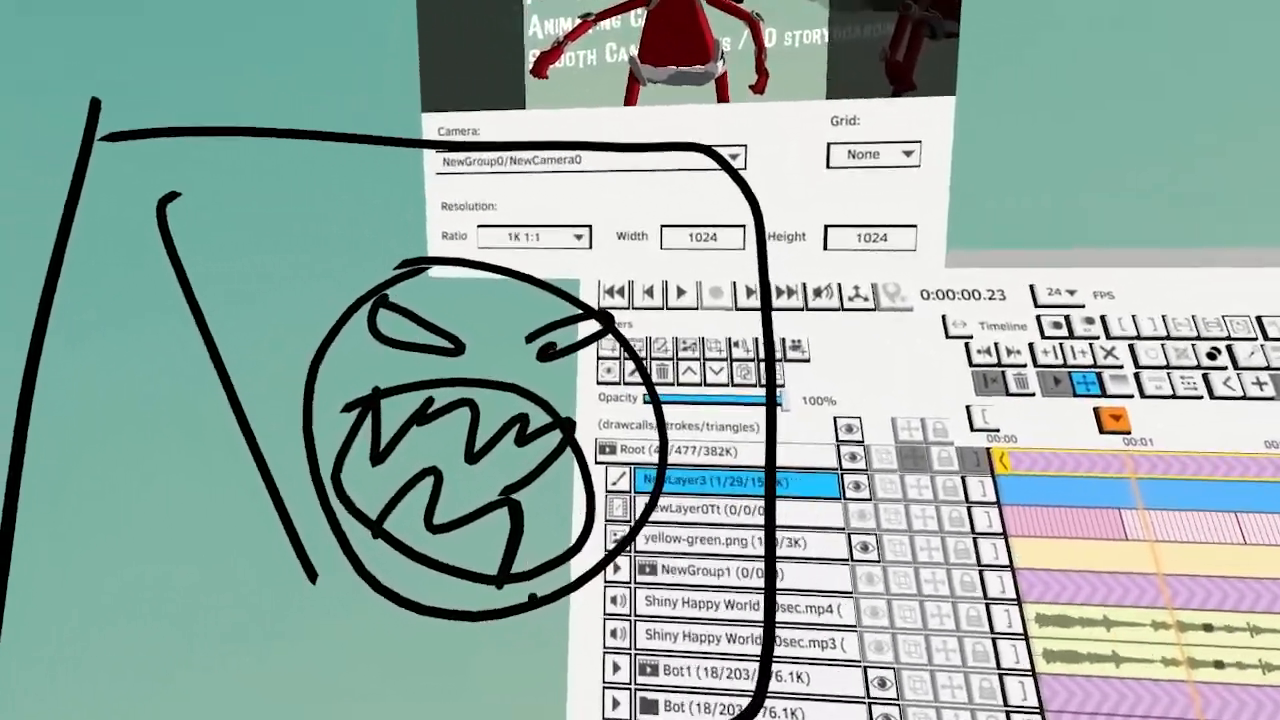
{"action": "left_click_drag", "start_coordinate": [650, 378], "coordinate": [510, 565]}
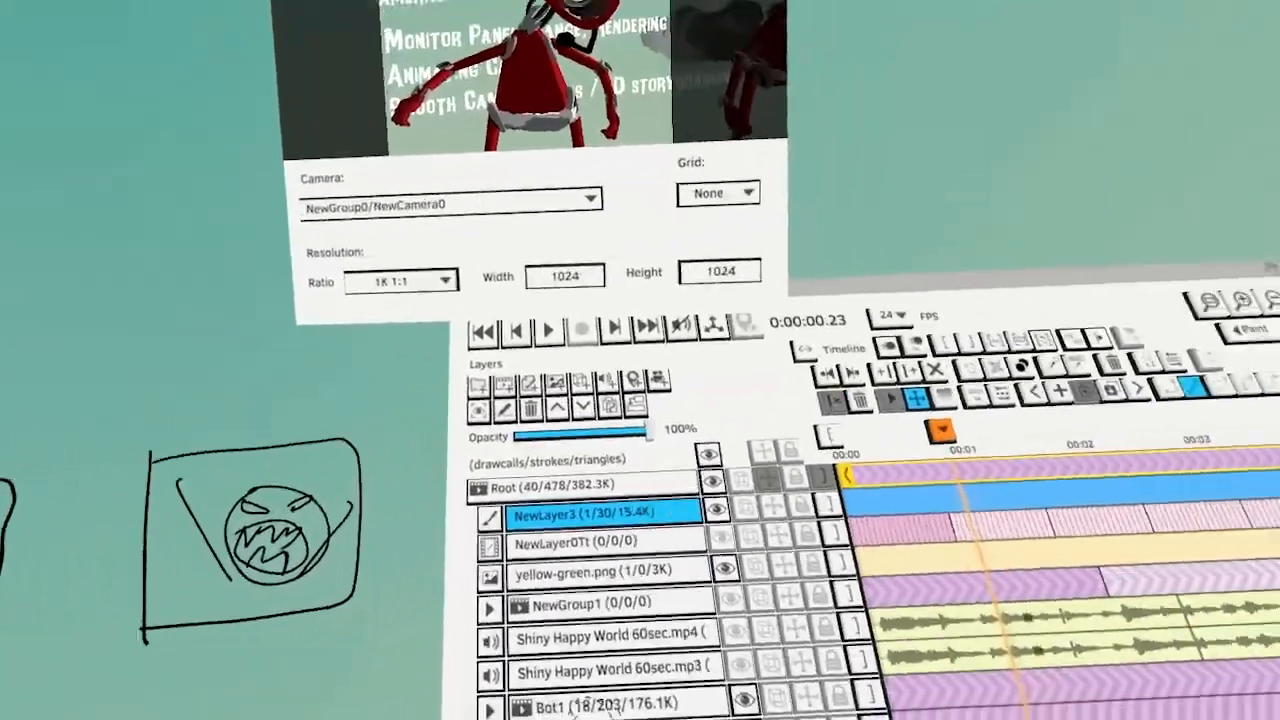
Add a new camera layer at the root, close the Monitor, and check the camera's focal length settings without changing them
{"action": "left_click", "coordinate": [1148, 341]}
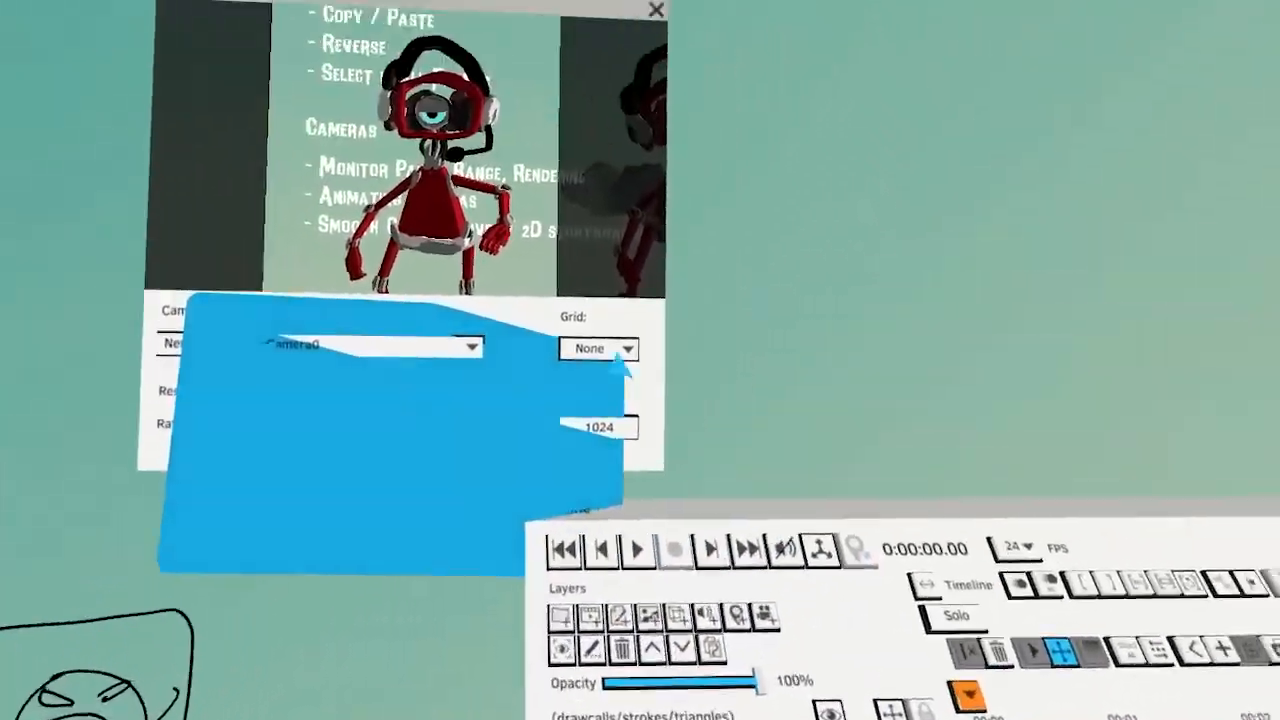
{"action": "left_click", "coordinate": [657, 63]}
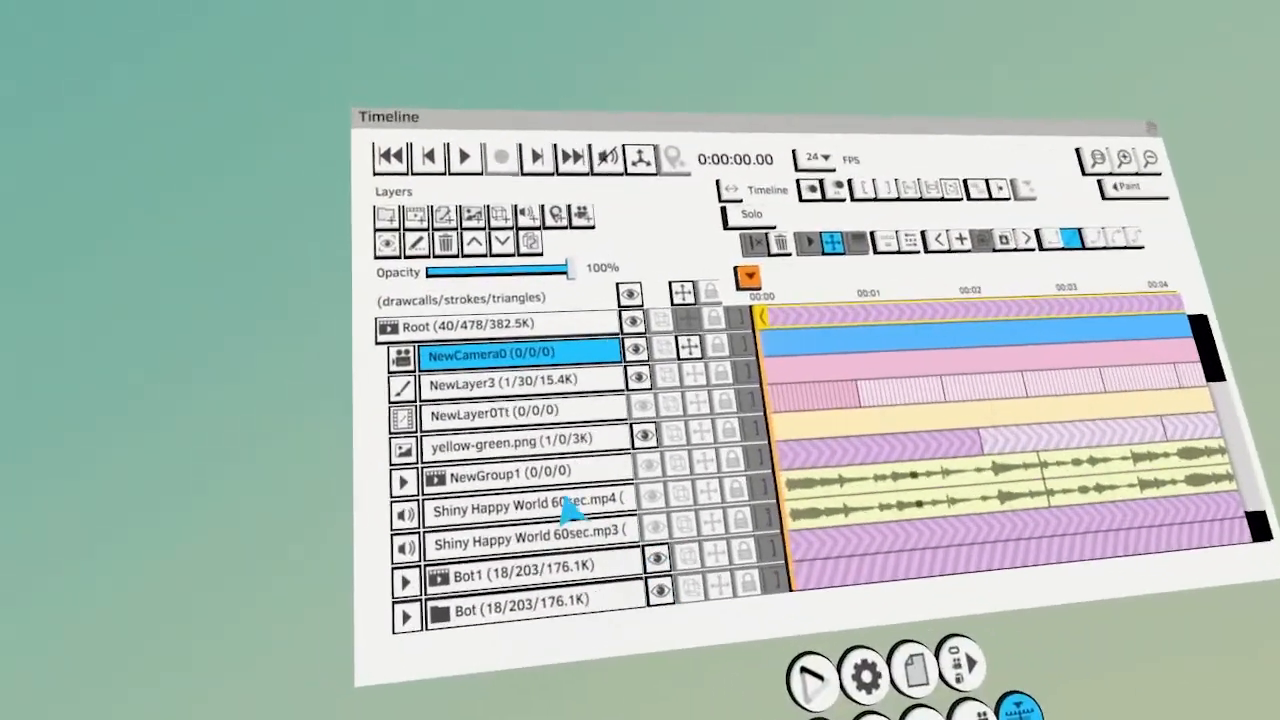
{"action": "left_click", "coordinate": [406, 352]}
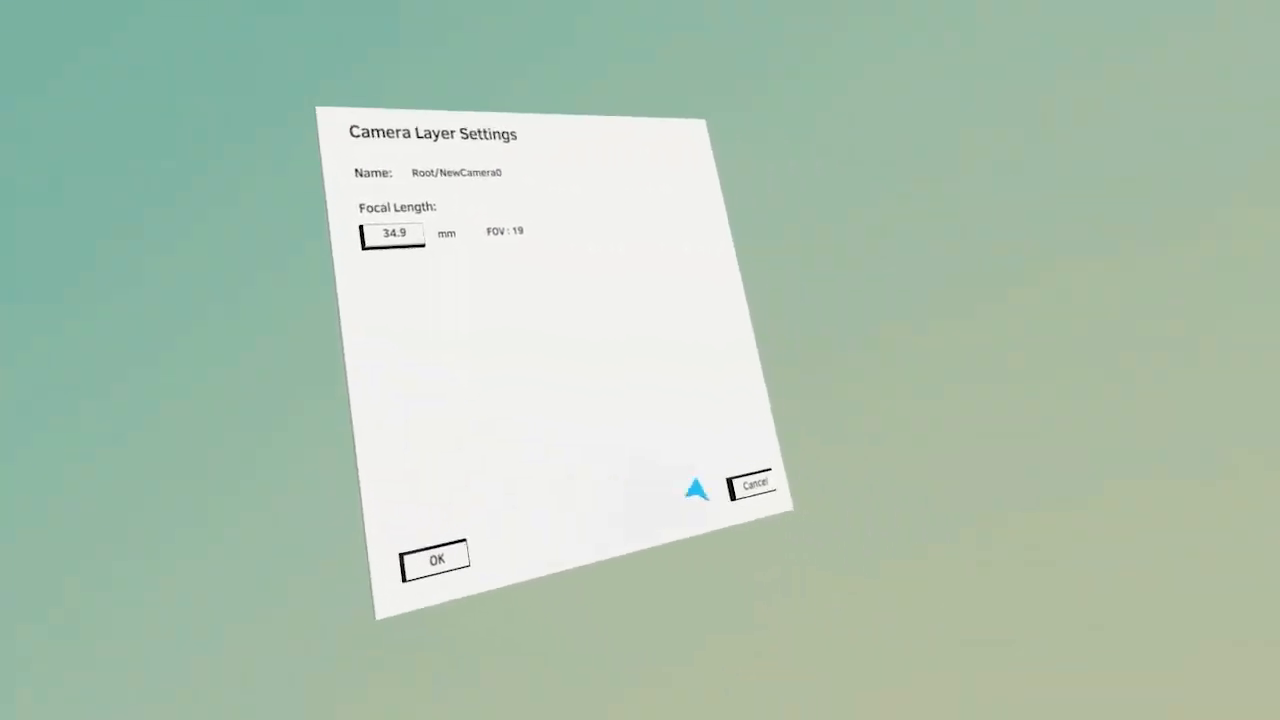
{"action": "left_click", "coordinate": [750, 484]}
Set the Monitor's resolution ratio to Custom with a size of 1920 by 1080, and return to the timeline
{"action": "left_click", "coordinate": [671, 563]}
{"action": "left_click", "coordinate": [494, 450]}
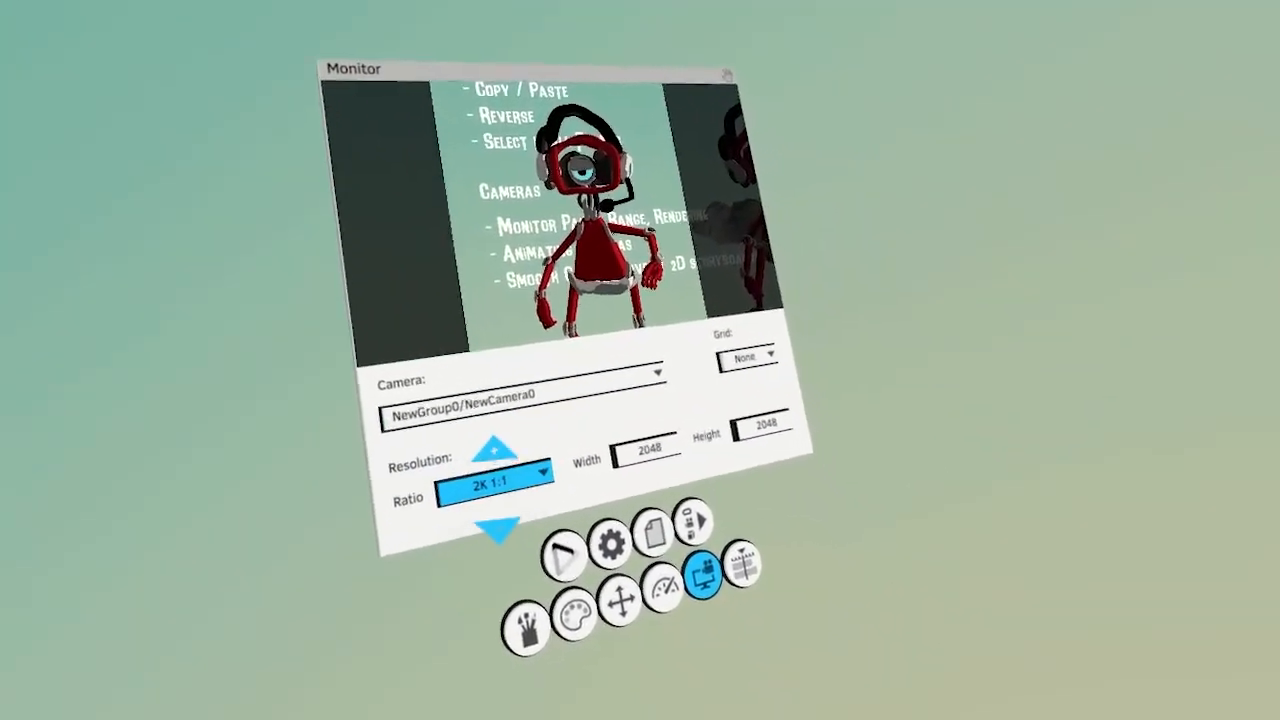
{"action": "left_click", "coordinate": [494, 450]}
{"action": "left_click", "coordinate": [497, 525]}
{"action": "left_click", "coordinate": [497, 525]}
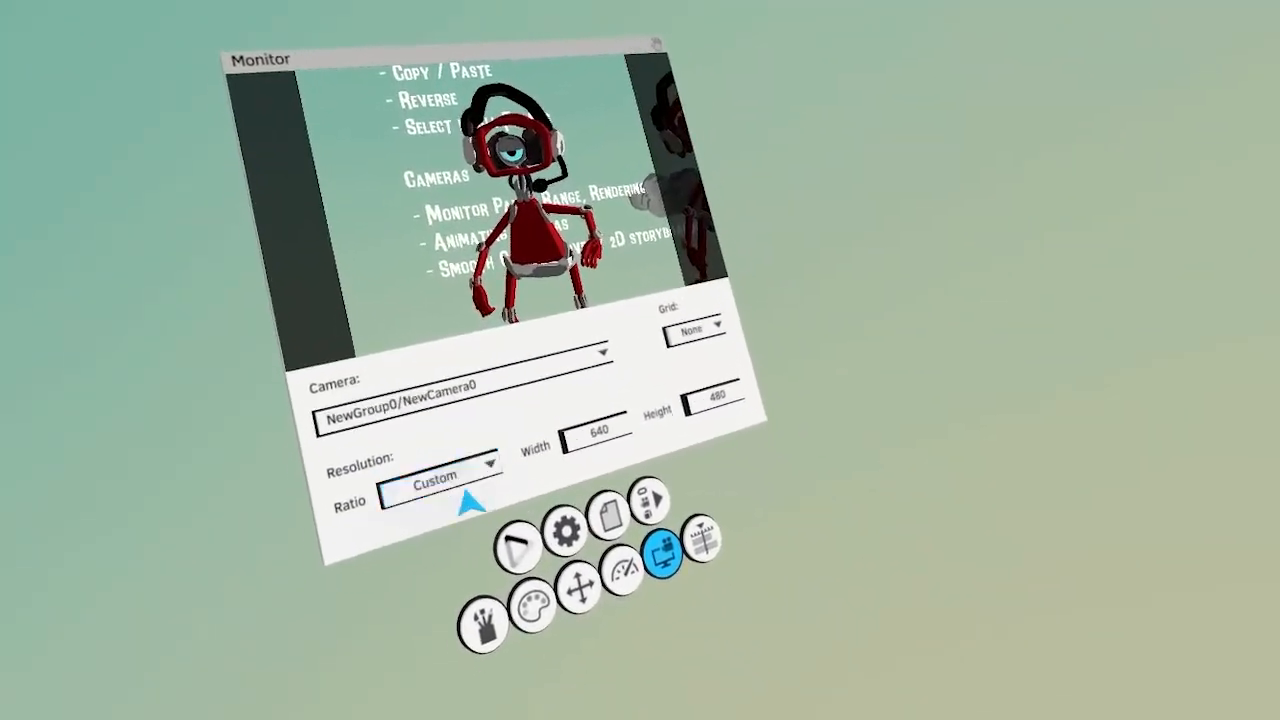
{"action": "left_click", "coordinate": [470, 500]}
{"action": "left_click", "coordinate": [703, 538]}
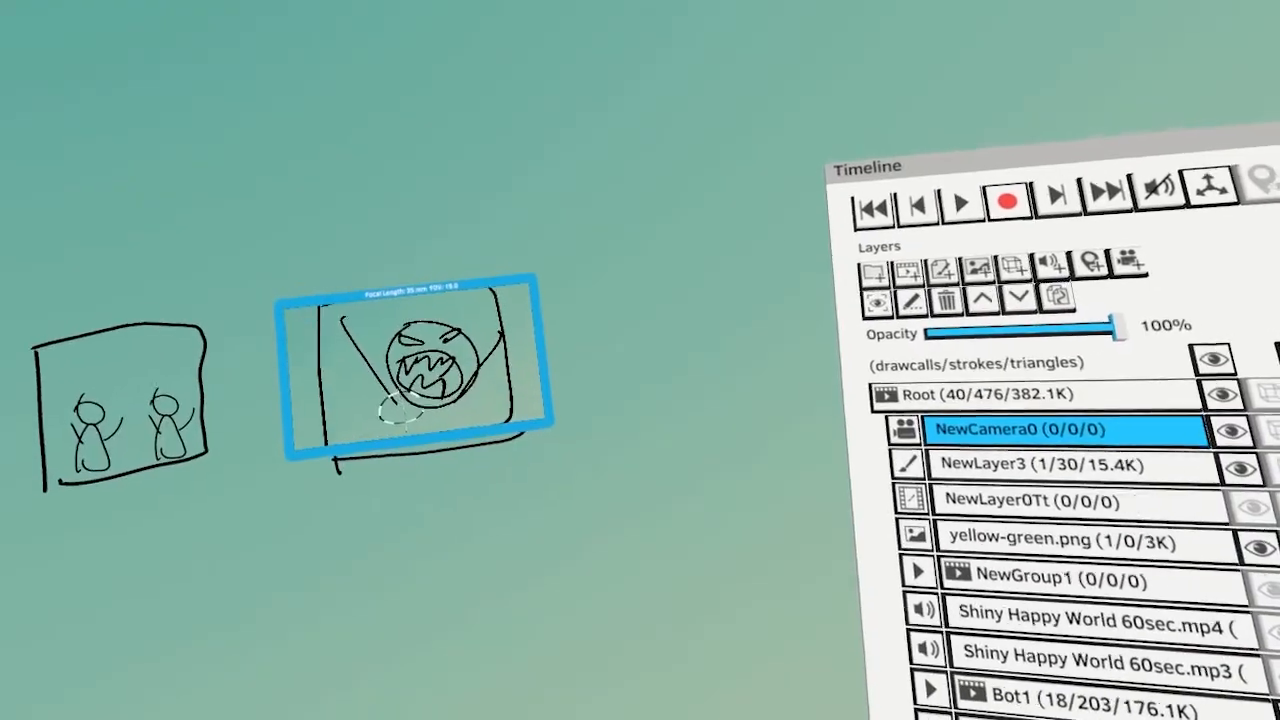
Lock the storyboard's NewCamera0 layer and select the NewCamera0 inside NewGroup0
{"action": "scroll", "coordinate": [1080, 565], "scroll_direction": "up", "scroll_amount": 1}
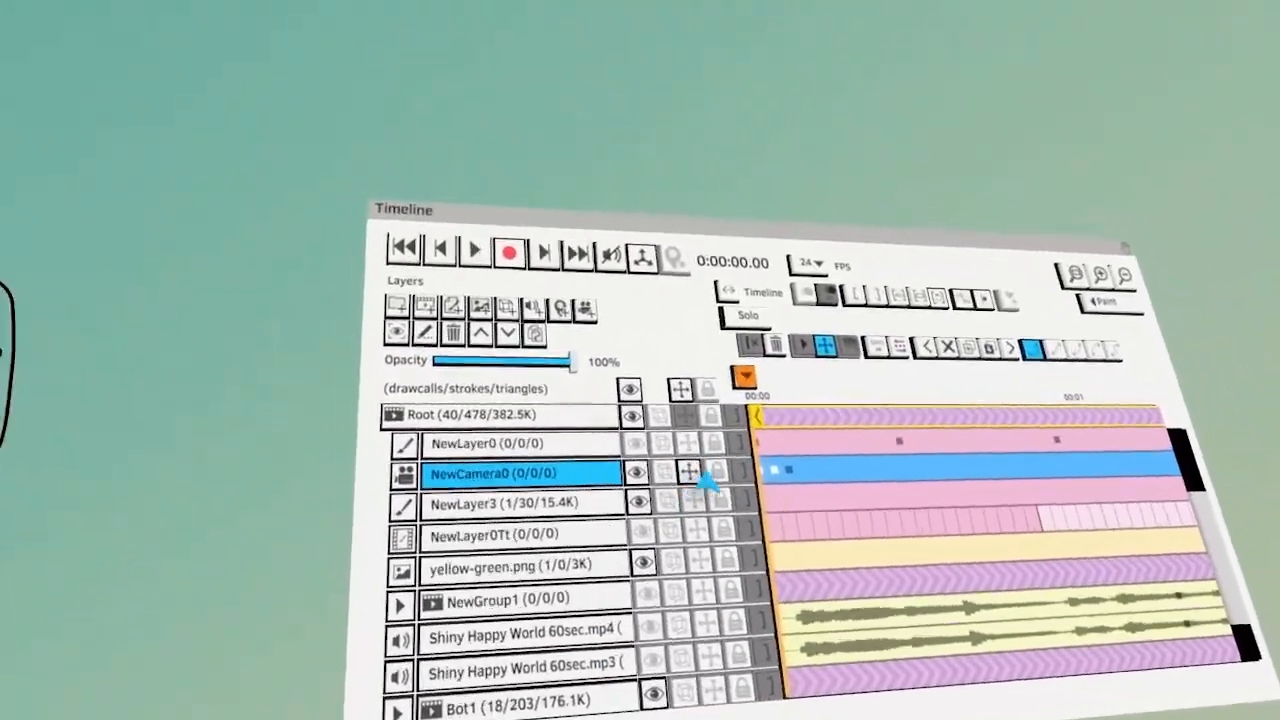
{"action": "left_click", "coordinate": [714, 471]}
{"action": "left_click", "coordinate": [651, 590]}
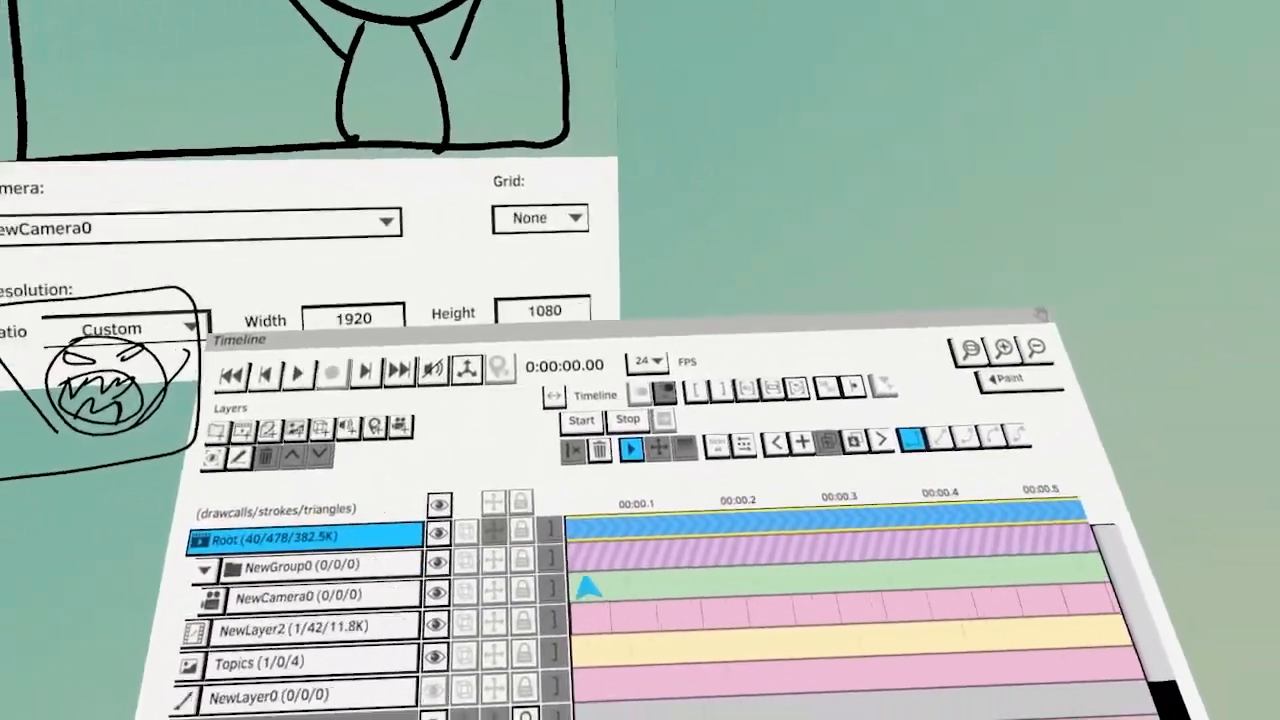
{"action": "left_click", "coordinate": [298, 596]}
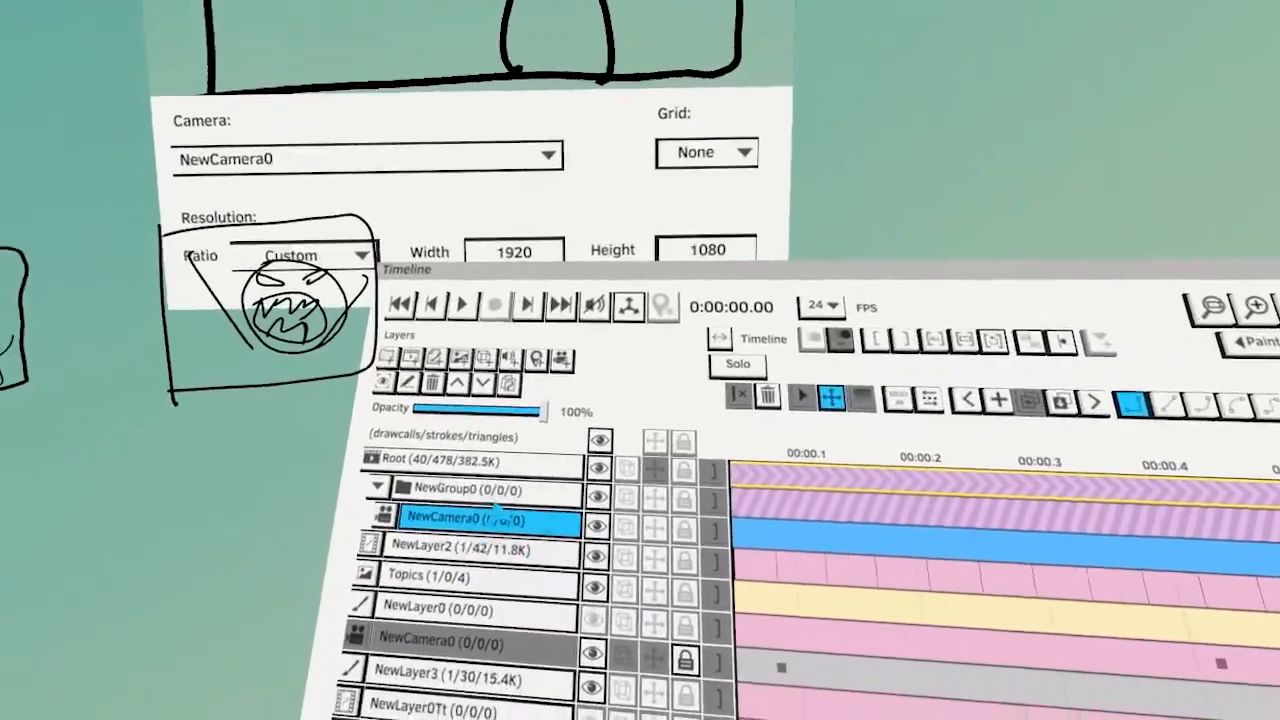
Select the storyboard's NewCamera0 layer and move the keyframes following its first one to just before the playhead, between 1 and 2 seconds
{"action": "left_click", "coordinate": [440, 643]}
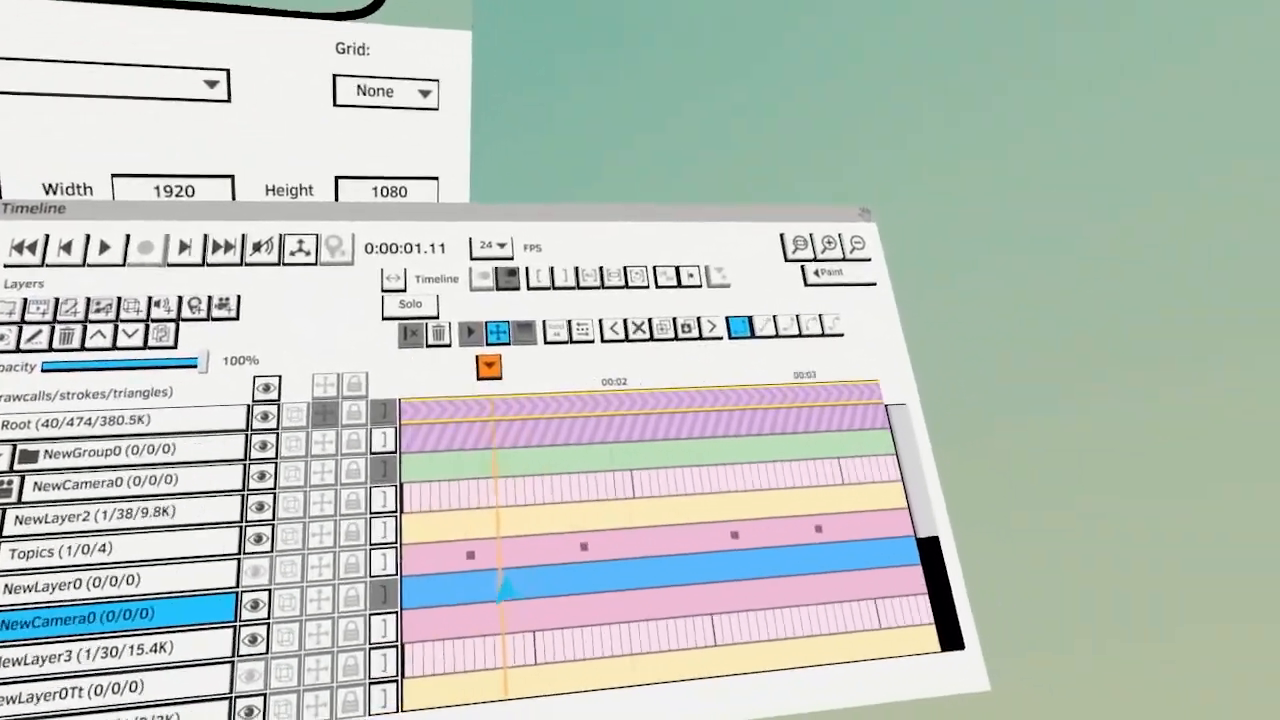
{"action": "scroll", "coordinate": [484, 330], "scroll_direction": "down", "scroll_amount": 3}
{"action": "scroll", "coordinate": [491, 443], "scroll_direction": "up", "scroll_amount": 4}
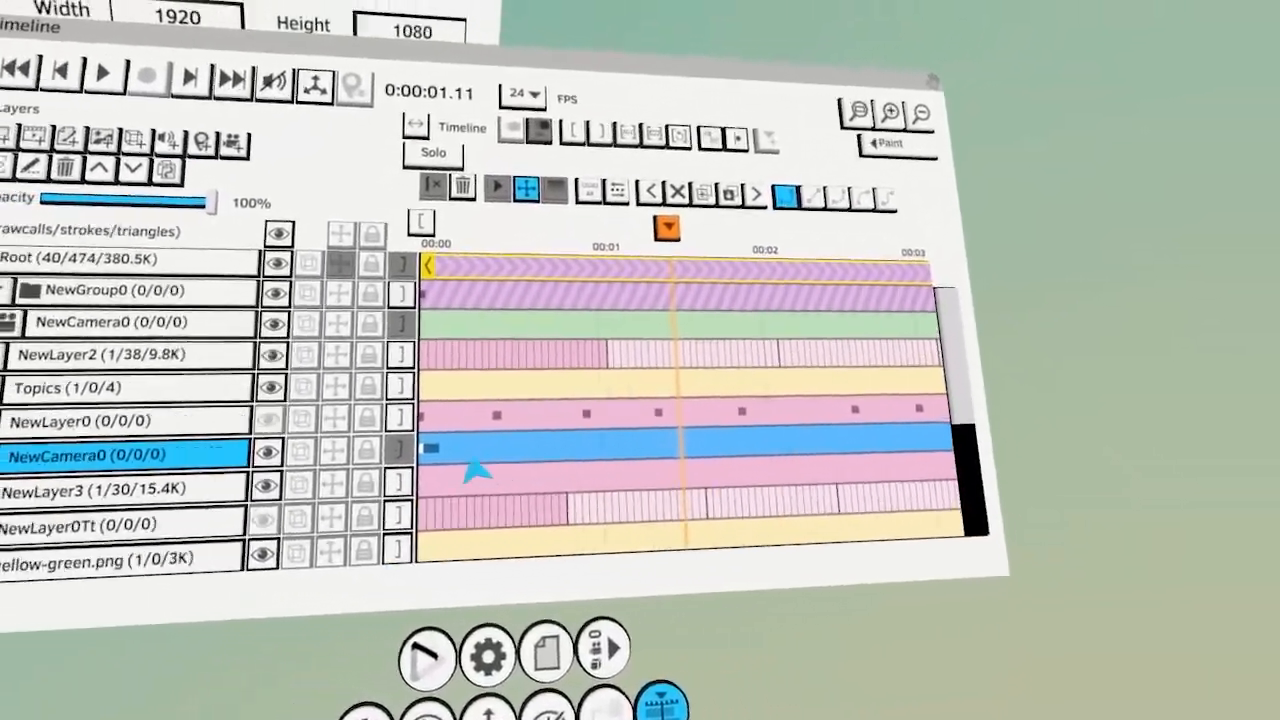
{"action": "left_click_drag", "start_coordinate": [460, 457], "coordinate": [642, 525]}
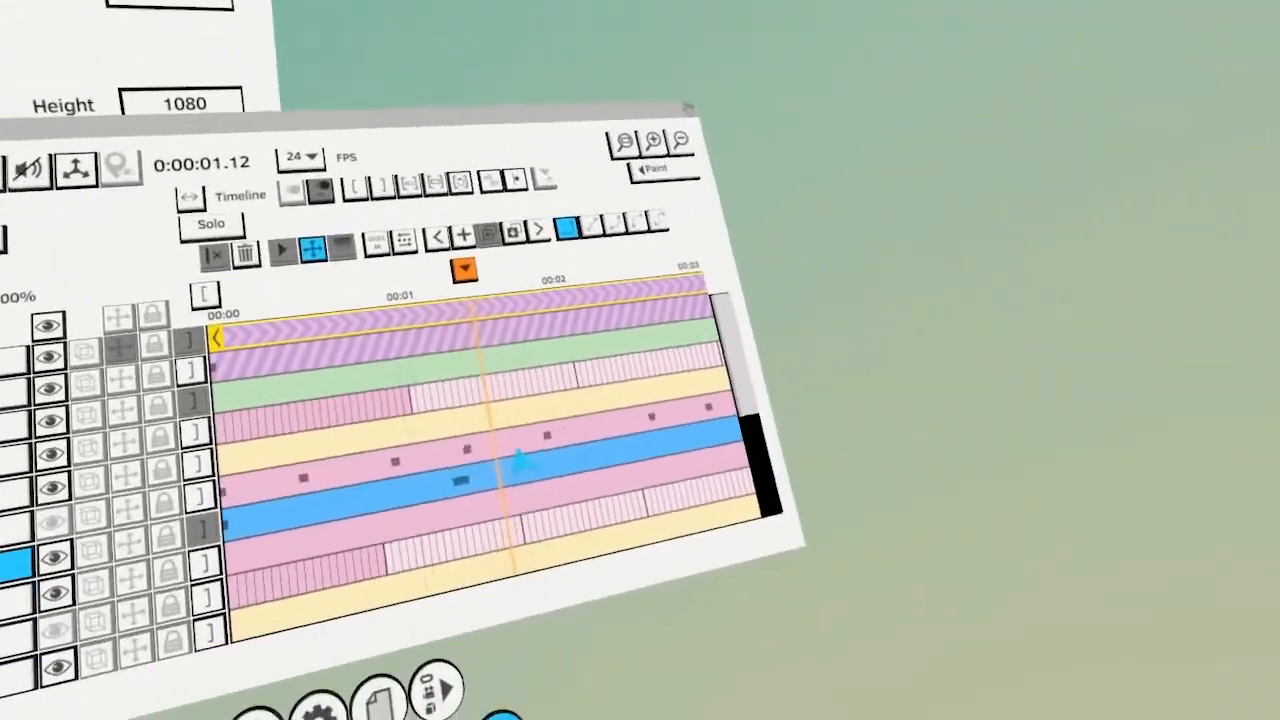
Space the storyboard camera's keyframes out so they fall at about 1 and 3 seconds, and play the camera animation
{"action": "left_click", "coordinate": [477, 407]}
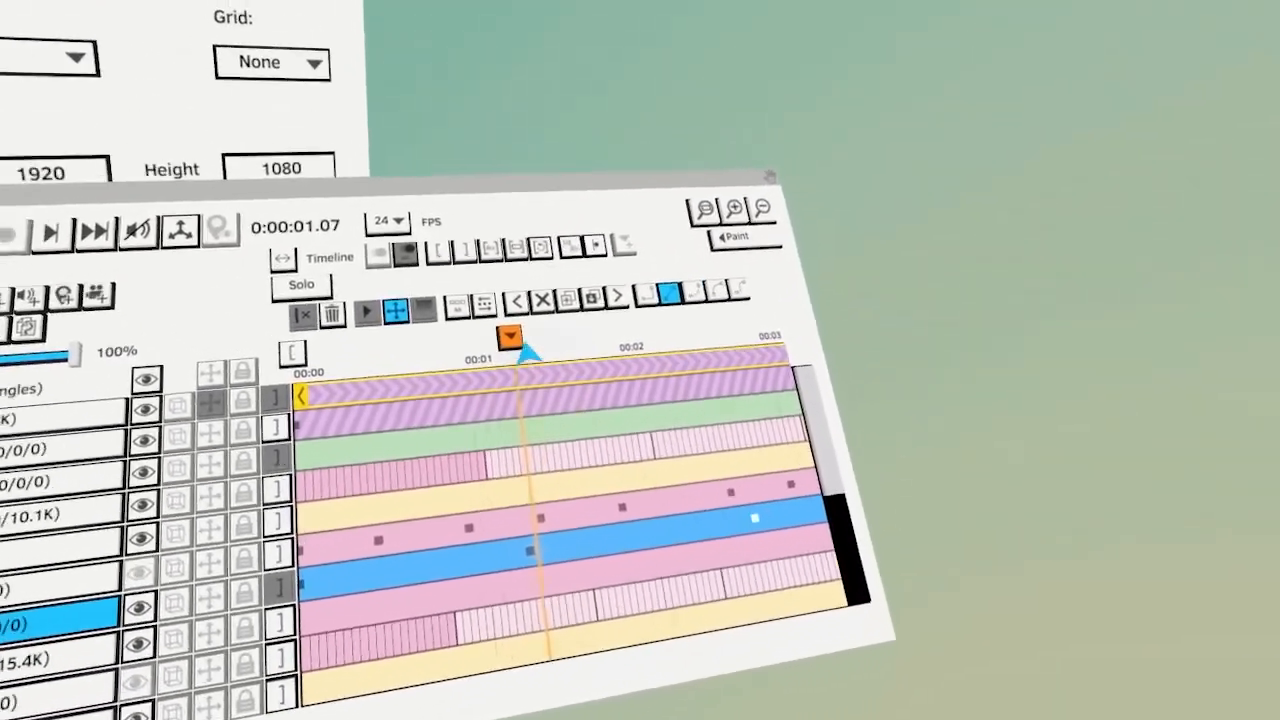
{"action": "left_click_drag", "start_coordinate": [530, 352], "coordinate": [516, 354]}
{"action": "key", "text": "space"}
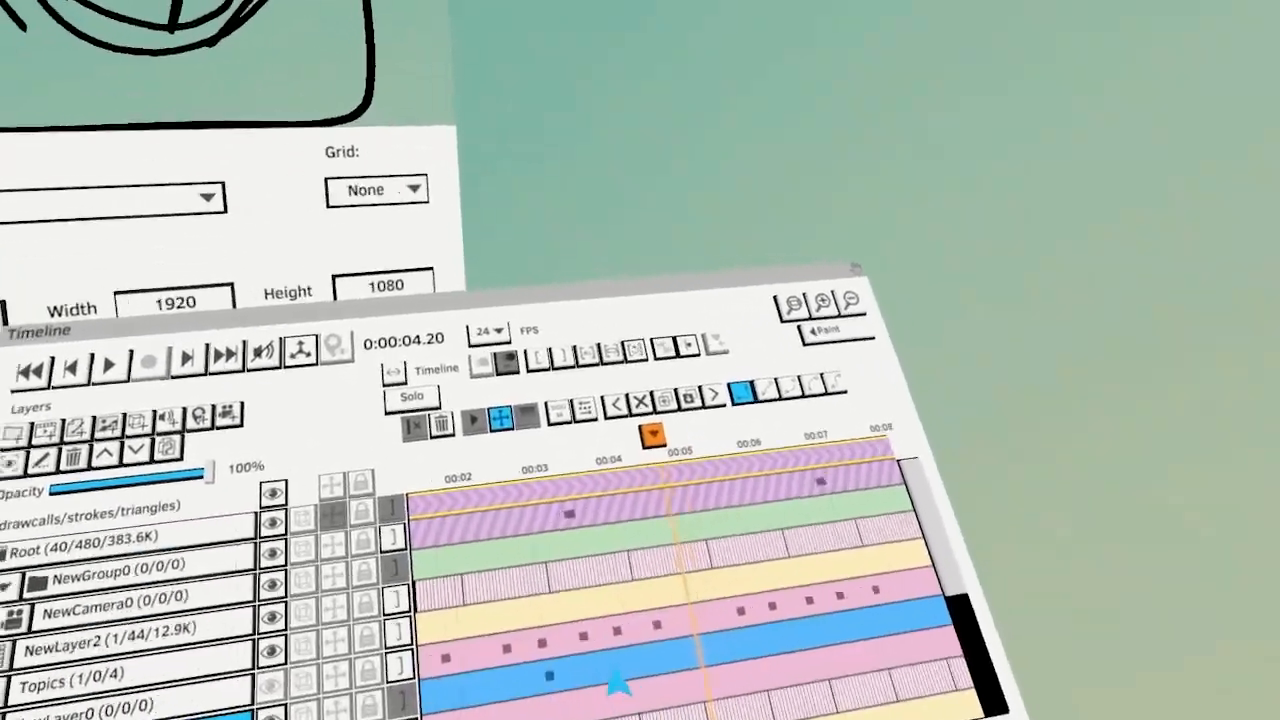
{"action": "scroll", "coordinate": [609, 706], "scroll_direction": "up", "scroll_amount": 3}
{"action": "scroll", "coordinate": [609, 700], "scroll_direction": "left", "scroll_amount": 2}
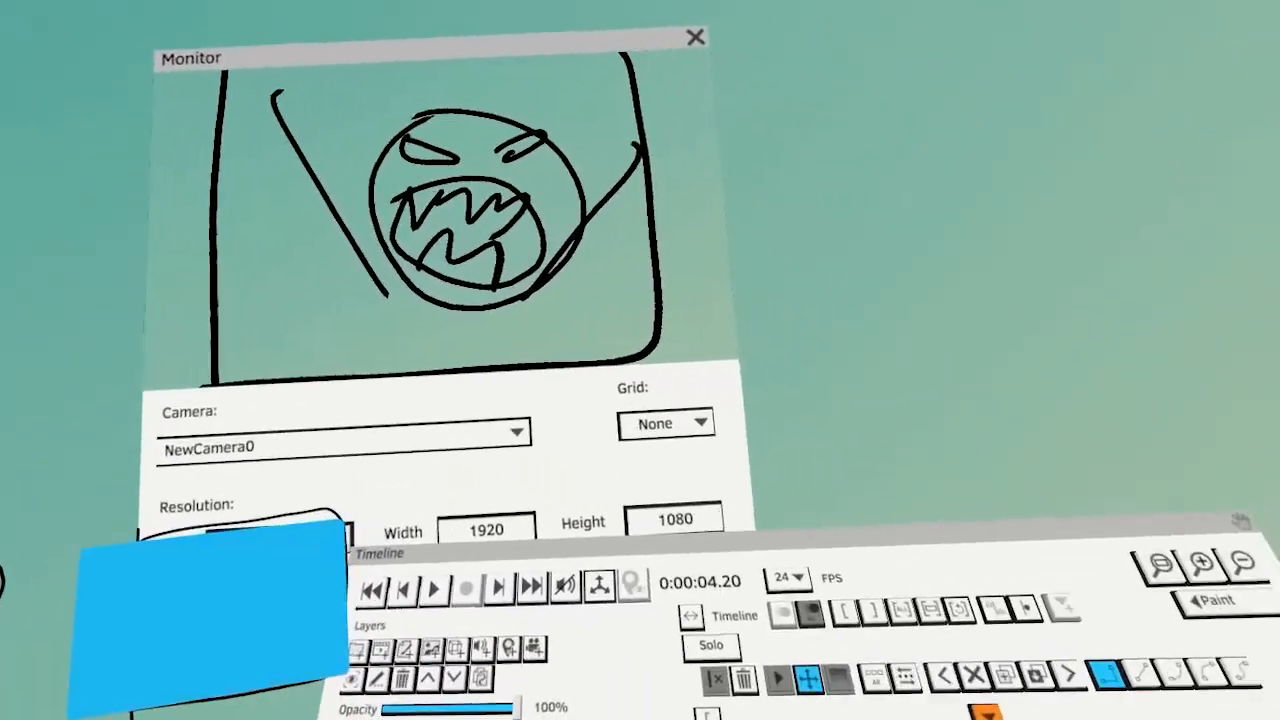
Set the Monitor's resolution ratio to 8K 16:9 and play the animation from the start
{"action": "mouse_move", "coordinate": [440, 550]}
{"action": "left_mouse_down"}
{"action": "mouse_move", "coordinate": [420, 556]}
{"action": "mouse_move", "coordinate": [436, 566]}
{"action": "left_mouse_up"}
{"action": "left_click", "coordinate": [488, 480]}
{"action": "left_click", "coordinate": [488, 525]}
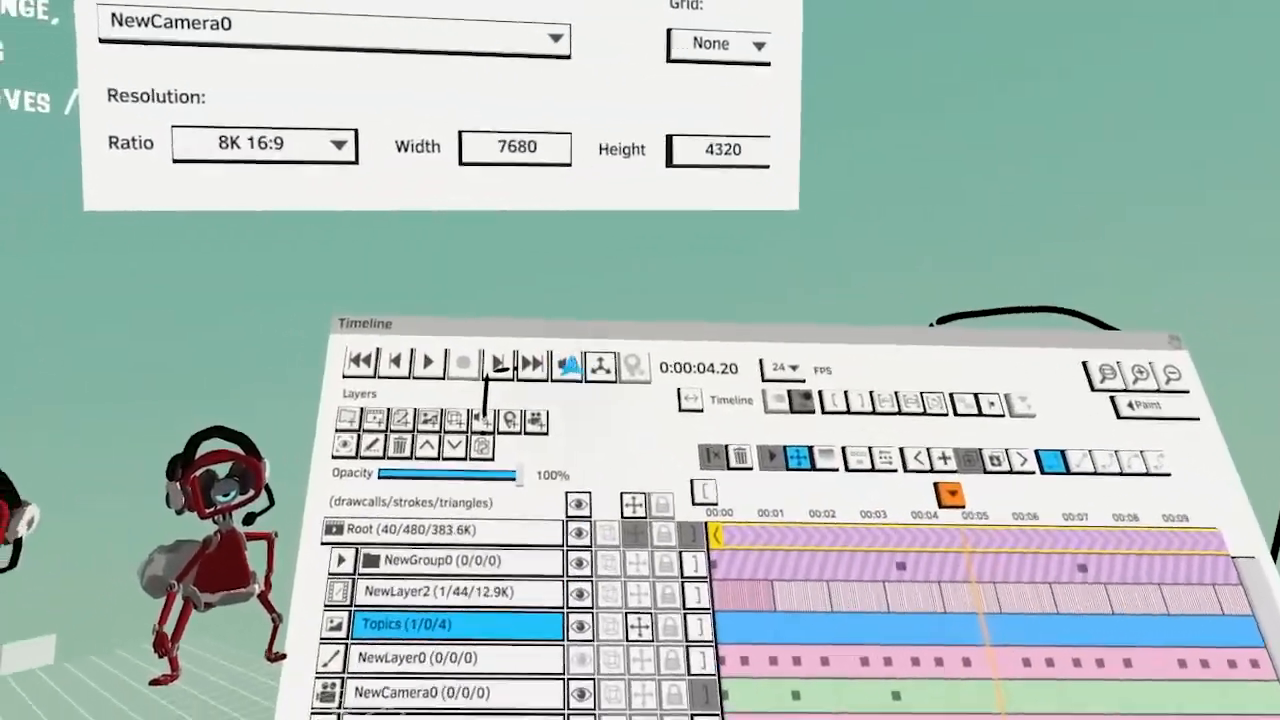
{"action": "key", "text": "Home"}
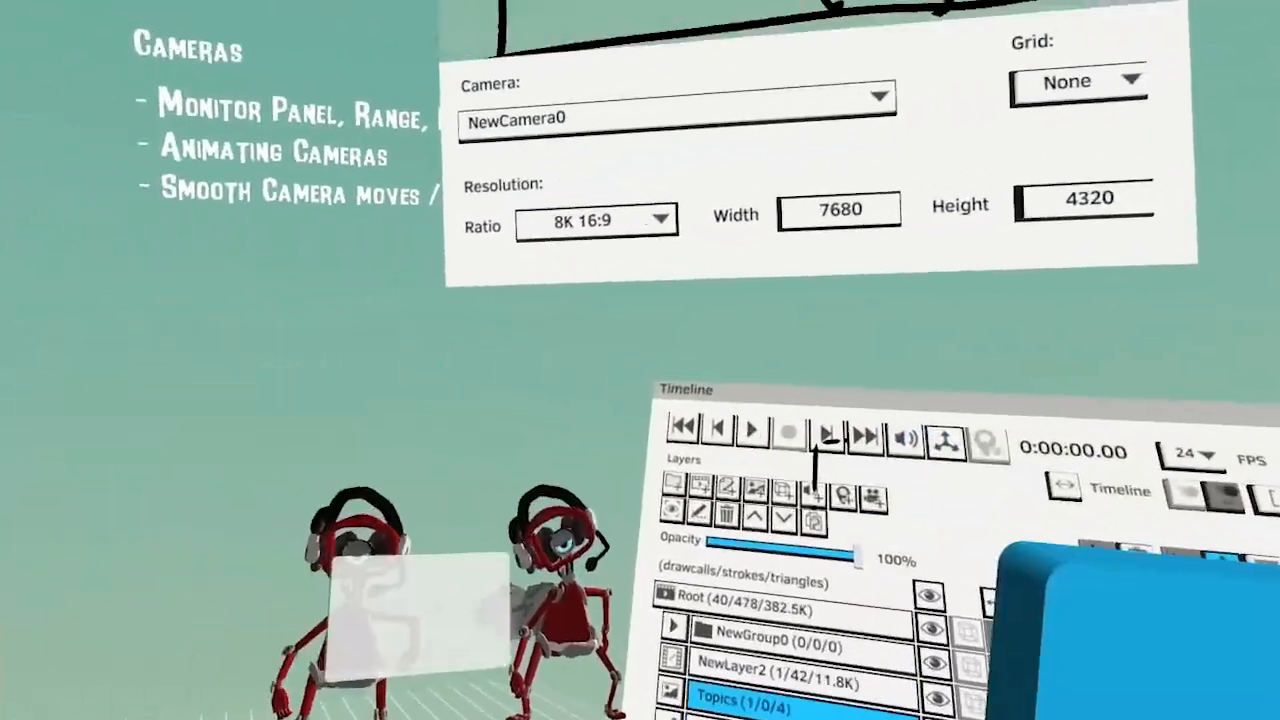
{"action": "key", "text": "space"}
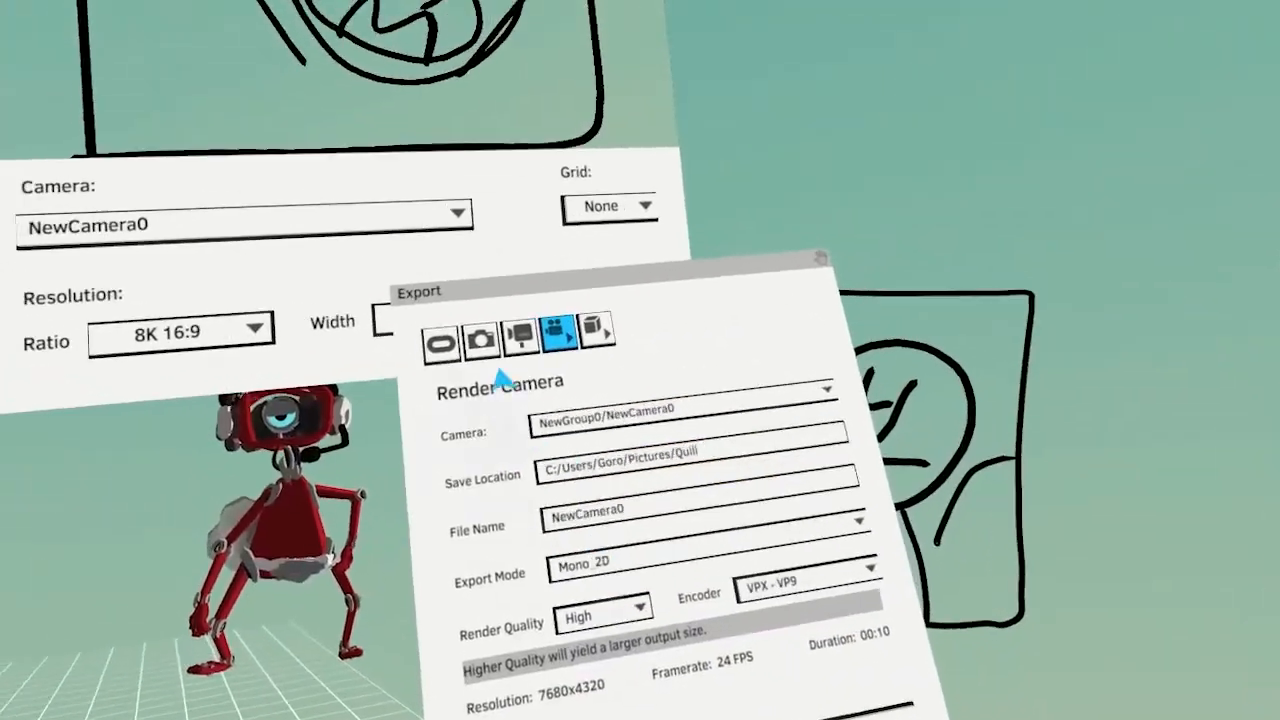
Capture a 2D image of the scene at the HD 16:9 size and cancel saving it
{"action": "left_click", "coordinate": [482, 342]}
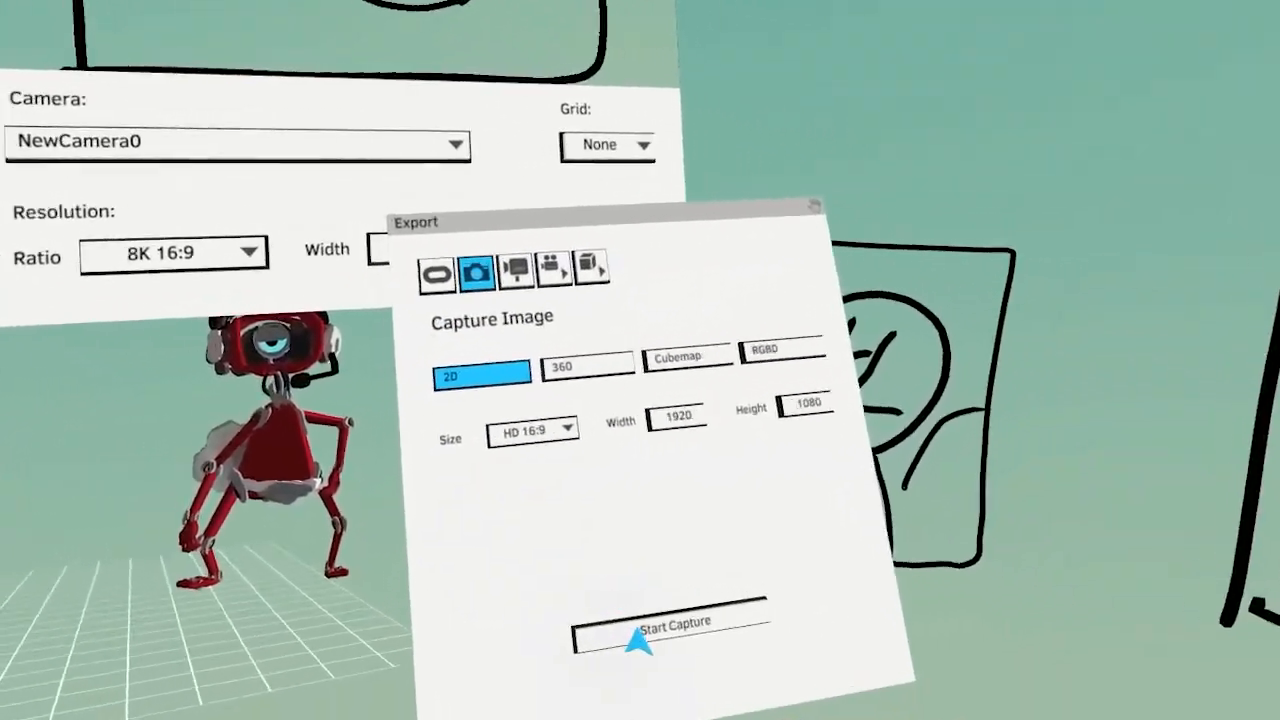
{"action": "left_click", "coordinate": [660, 626]}
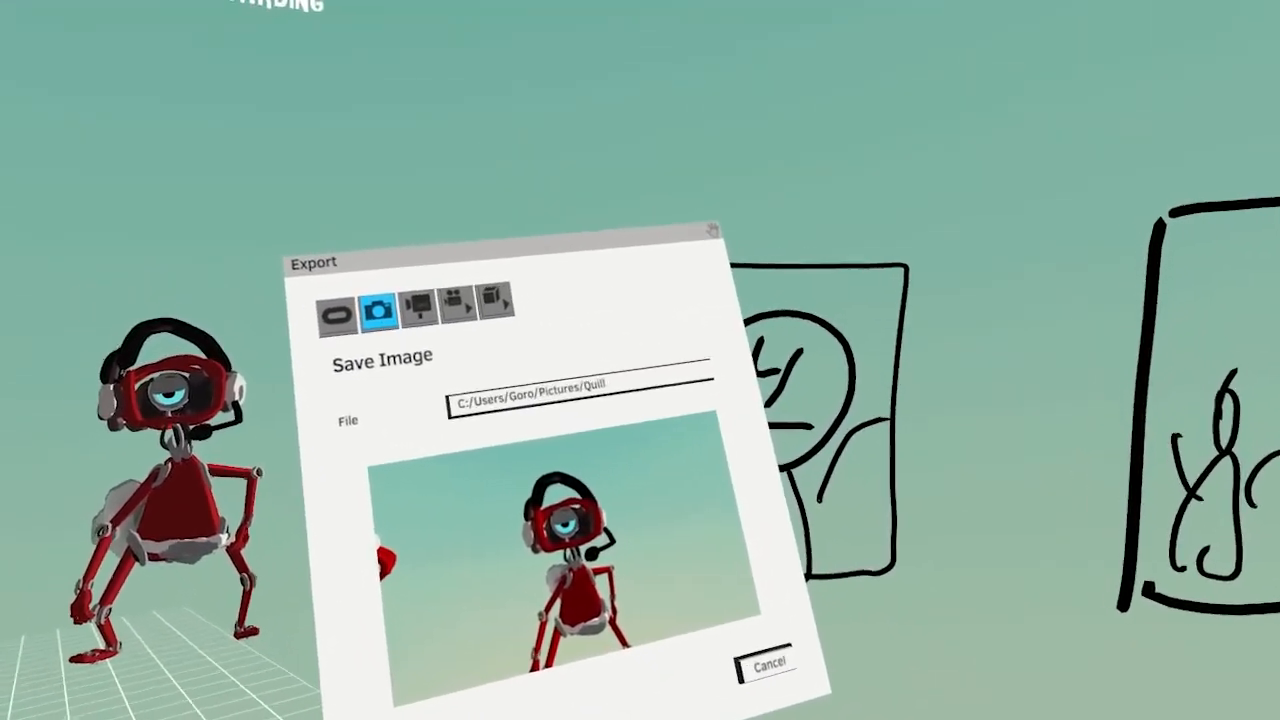
{"action": "left_click", "coordinate": [765, 664]}
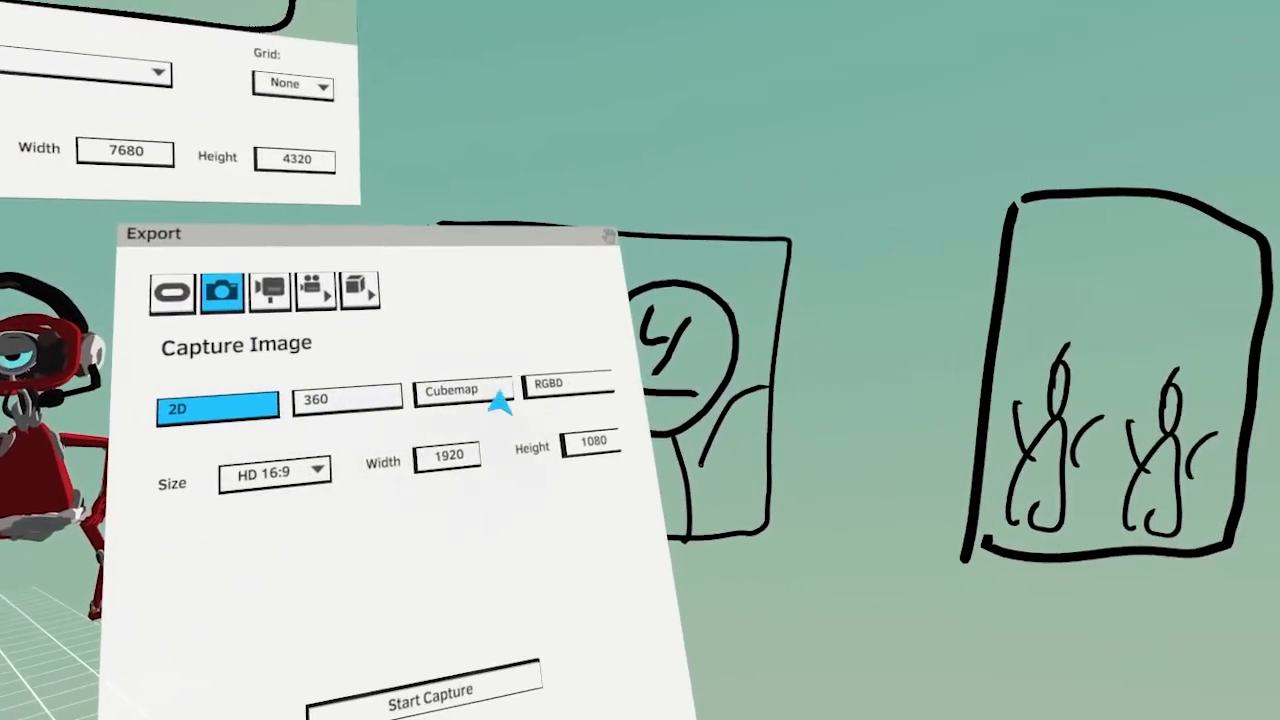
Switch the image capture type to RGBD and start a capture at the HD 16:9 size
{"action": "left_click", "coordinate": [668, 403]}
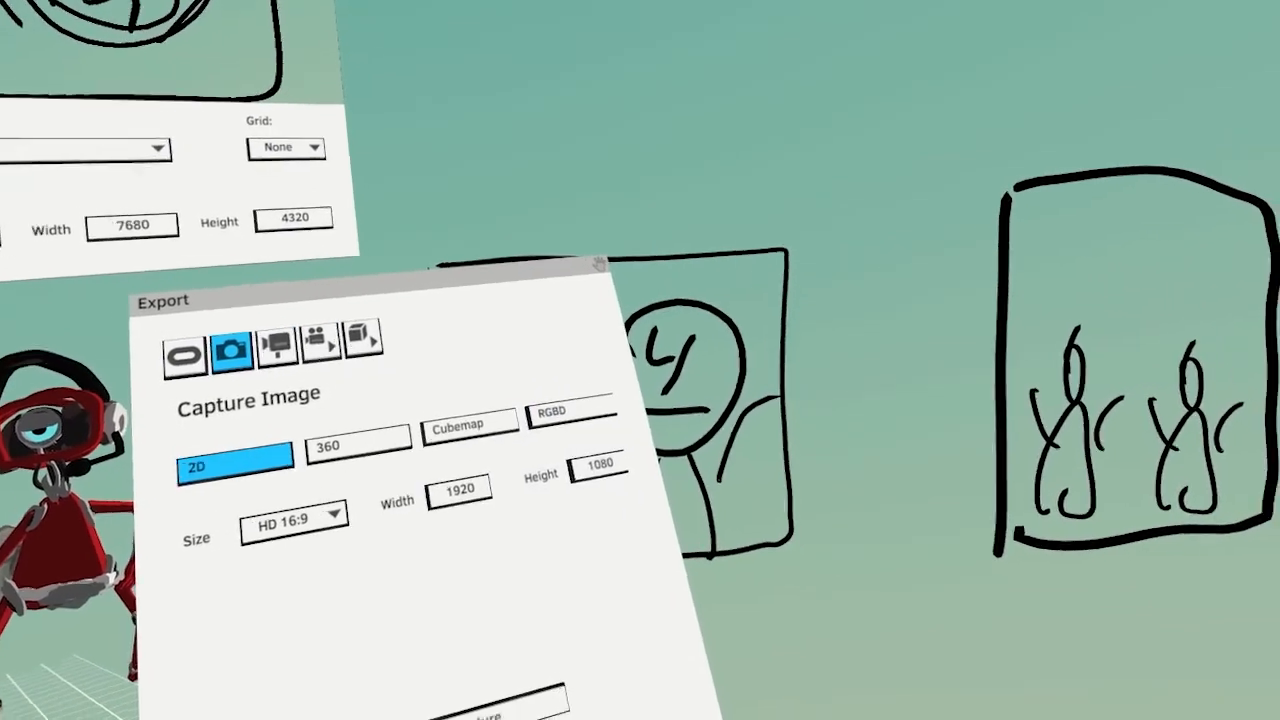
{"action": "left_click", "coordinate": [573, 395]}
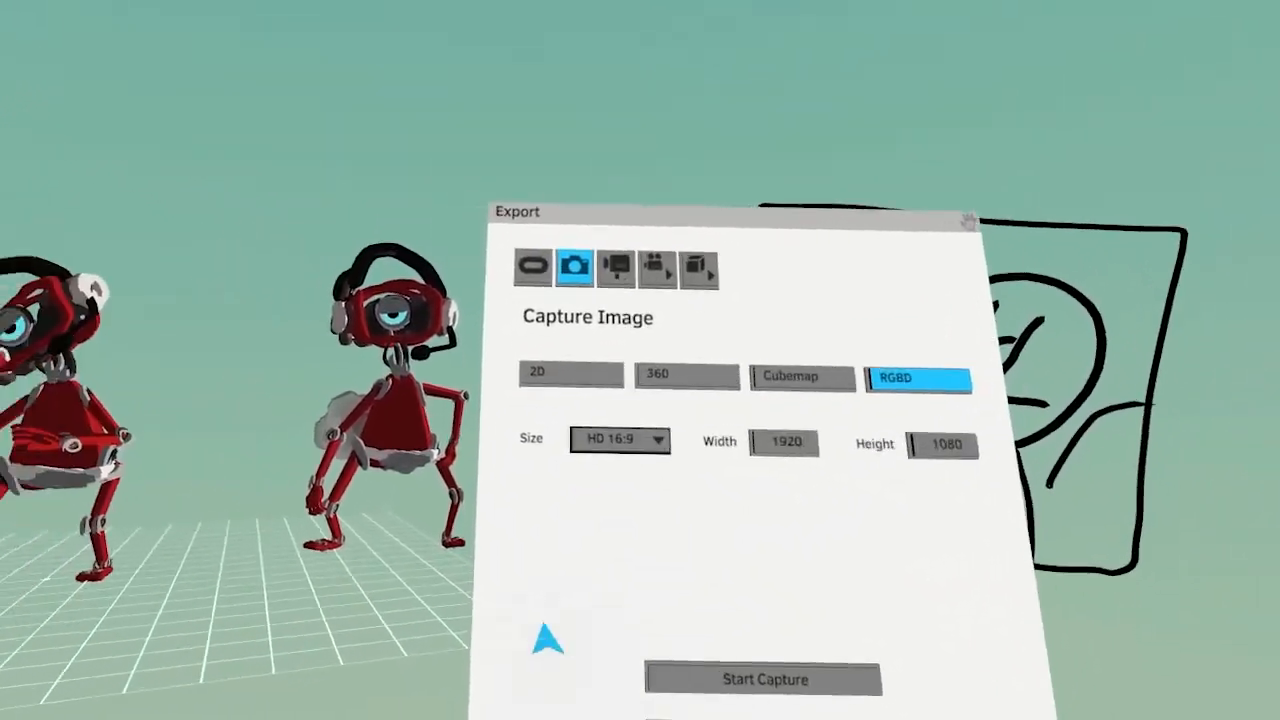
{"action": "left_click", "coordinate": [763, 679]}
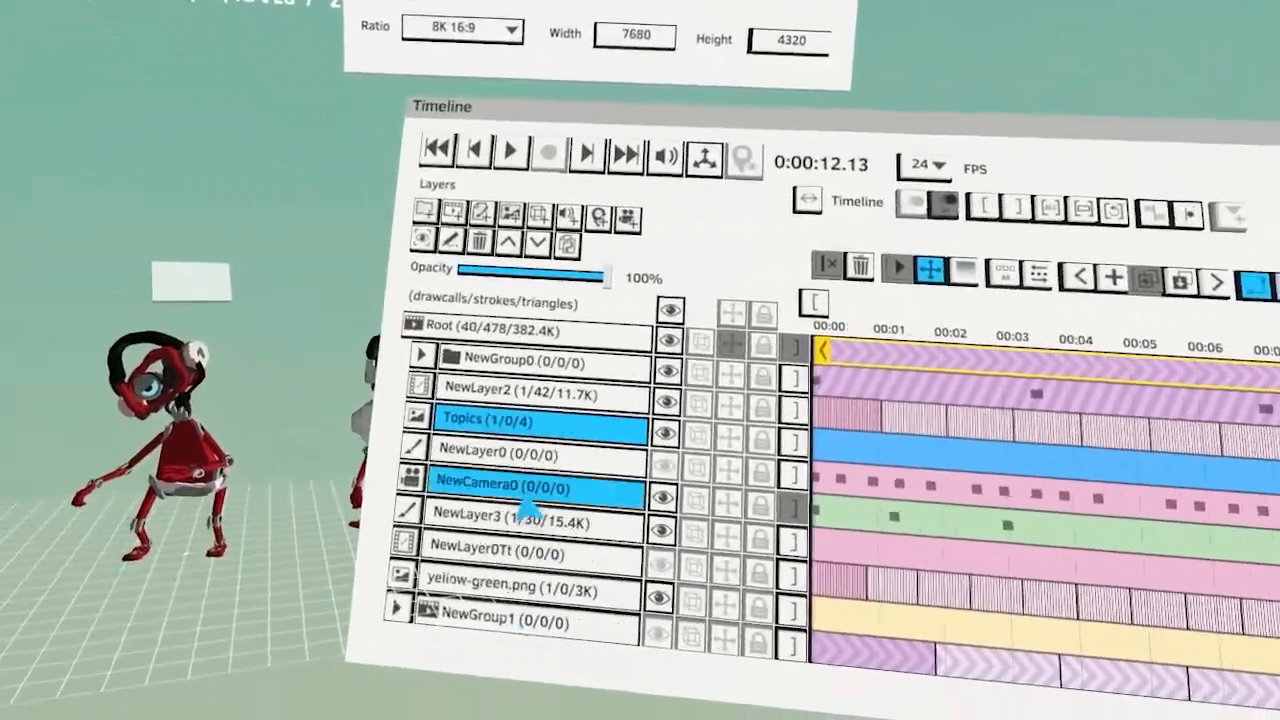
Make the NewGroup1 layer visible and select the root's NewCamera0 layer again
{"action": "left_click", "coordinate": [522, 496]}
{"action": "scroll", "coordinate": [540, 500], "scroll_direction": "down", "scroll_amount": 5}
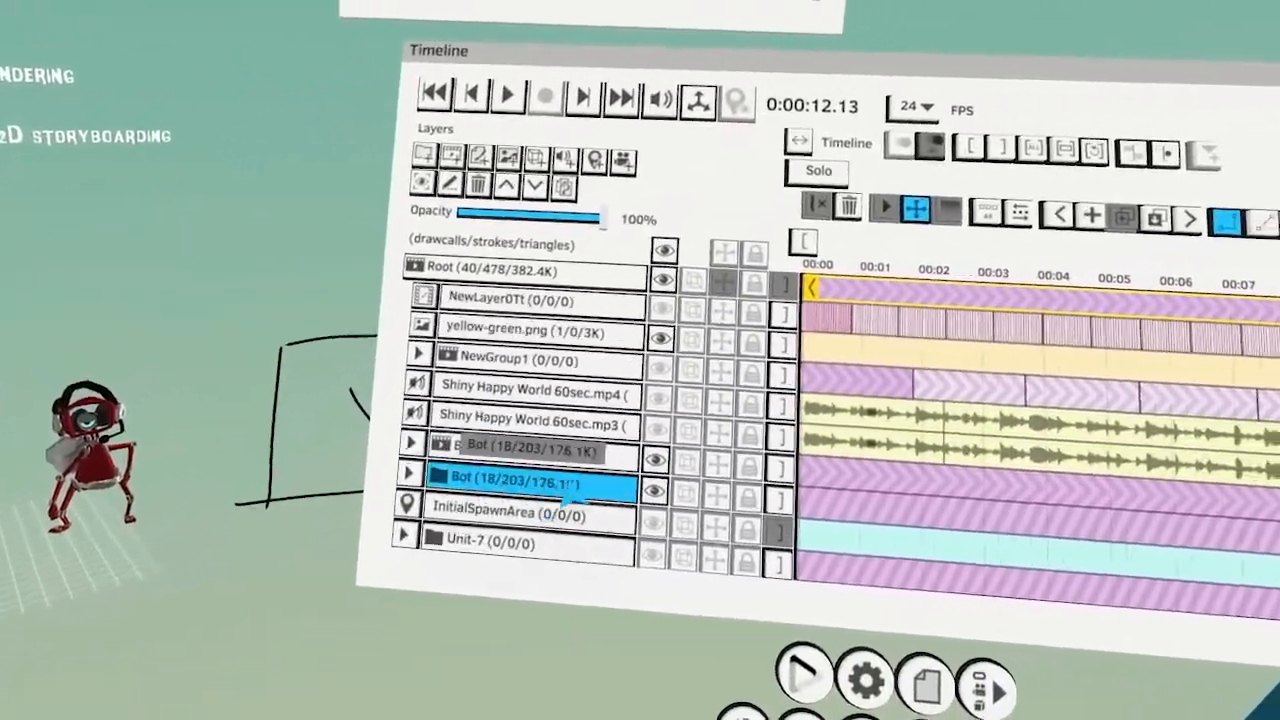
{"action": "left_click", "coordinate": [655, 460]}
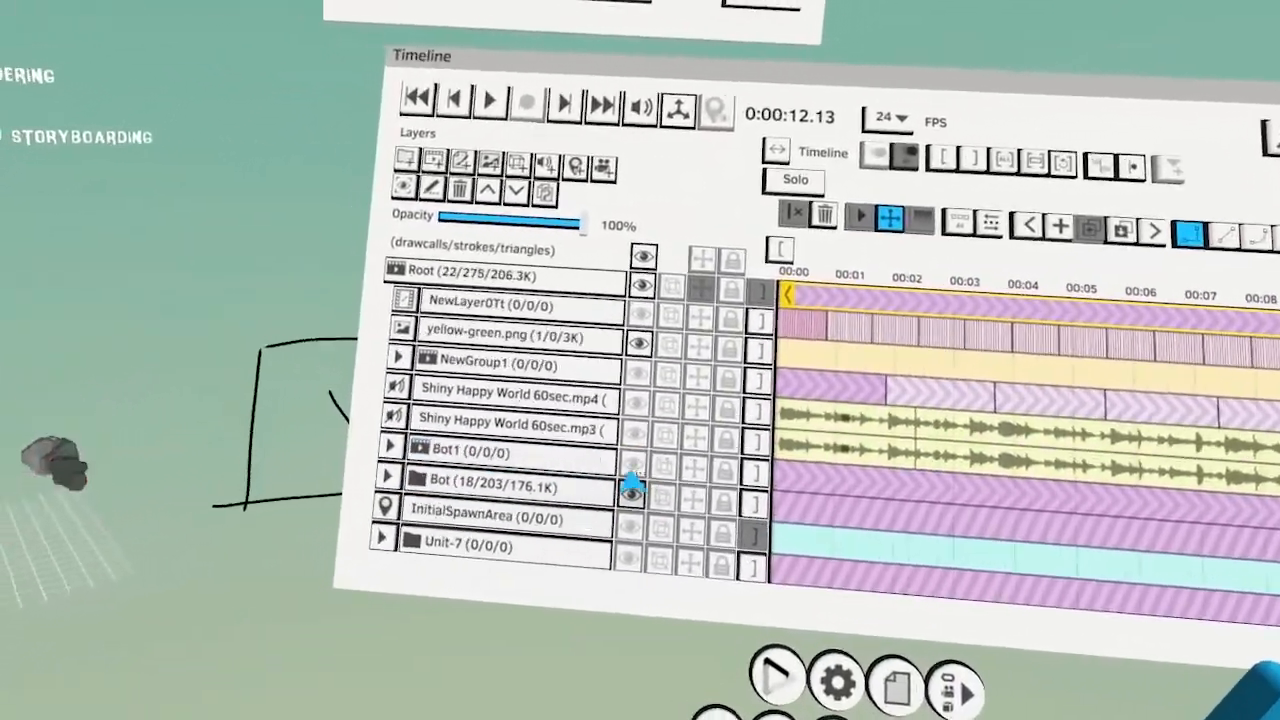
{"action": "left_click", "coordinate": [655, 460]}
{"action": "left_click", "coordinate": [659, 369]}
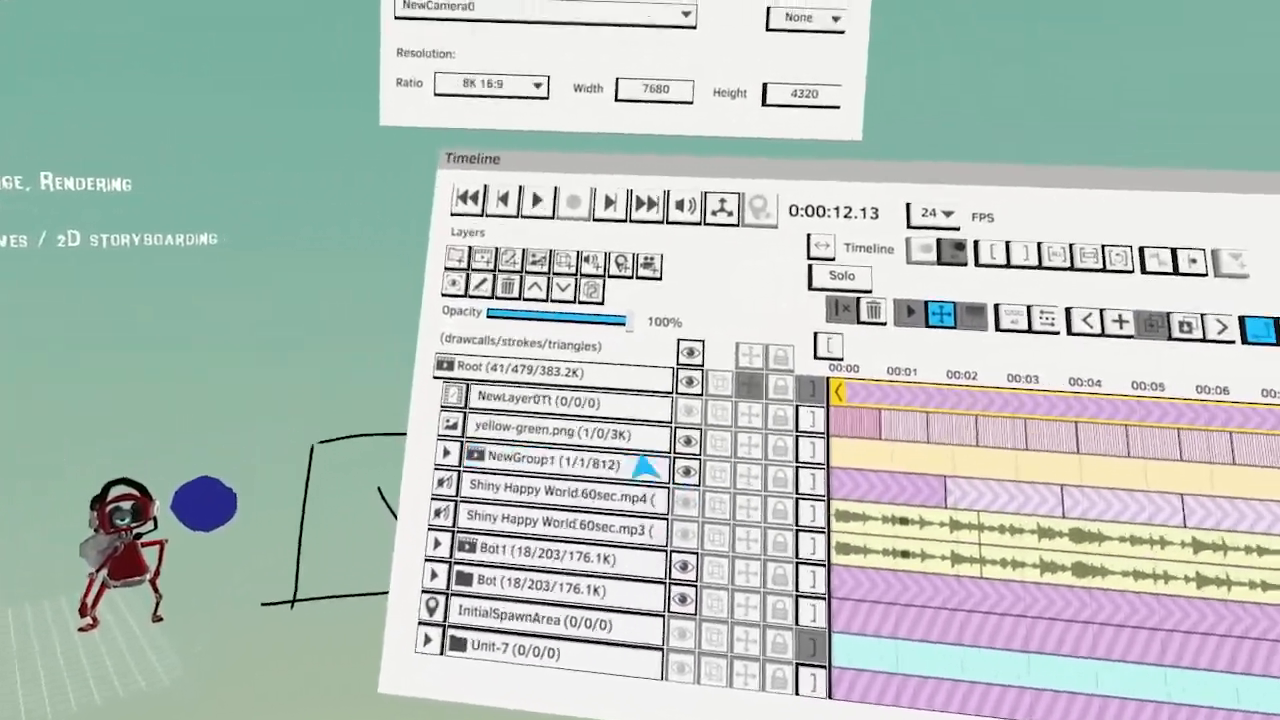
{"action": "left_click", "coordinate": [510, 381]}
{"action": "scroll", "coordinate": [510, 381], "scroll_direction": "up", "scroll_amount": 5}
{"action": "left_click", "coordinate": [548, 487]}
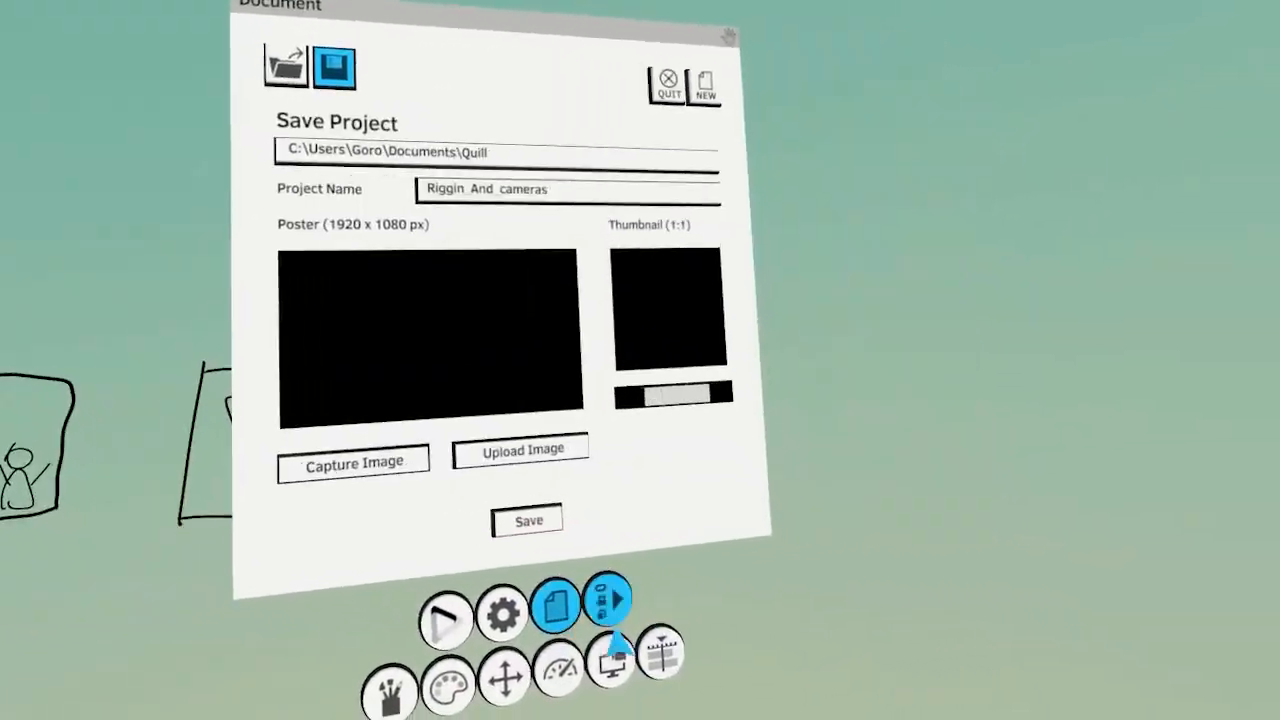
Bring up the camera render settings, and set the Monitor's resolution ratio to 4K 16:9
{"action": "left_click", "coordinate": [608, 600]}
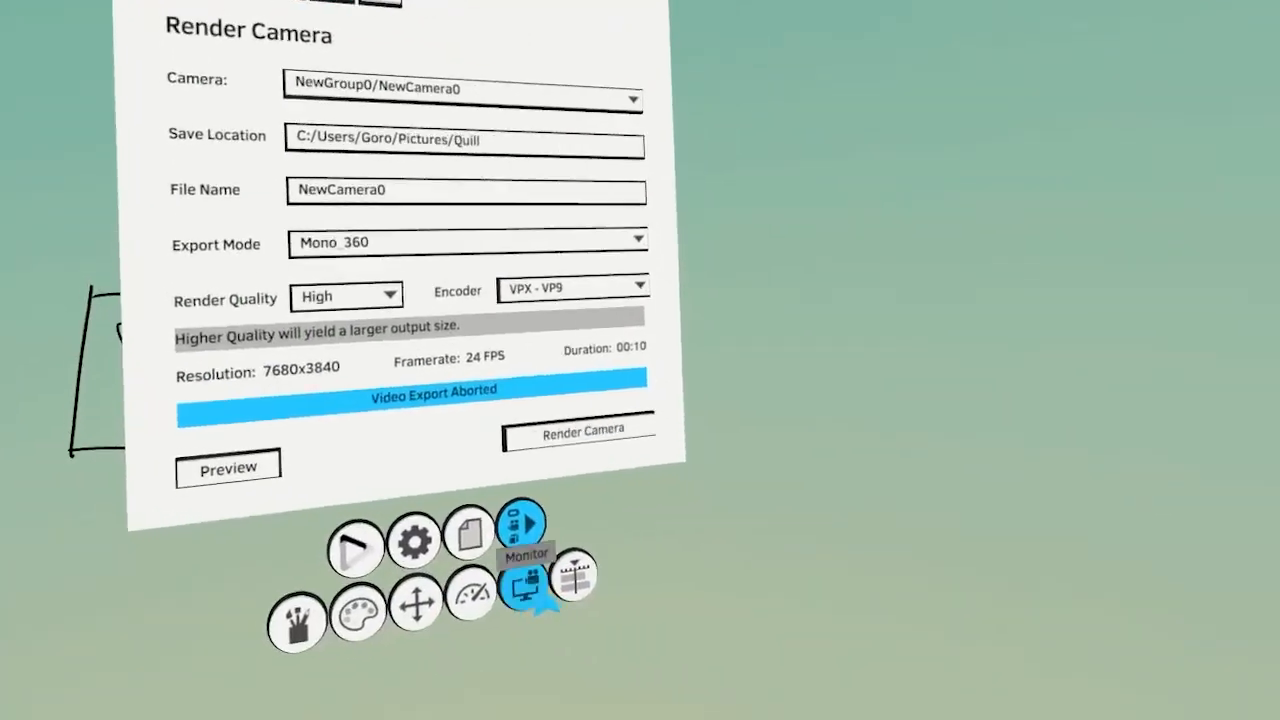
{"action": "left_click", "coordinate": [529, 594]}
{"action": "left_click", "coordinate": [483, 502]}
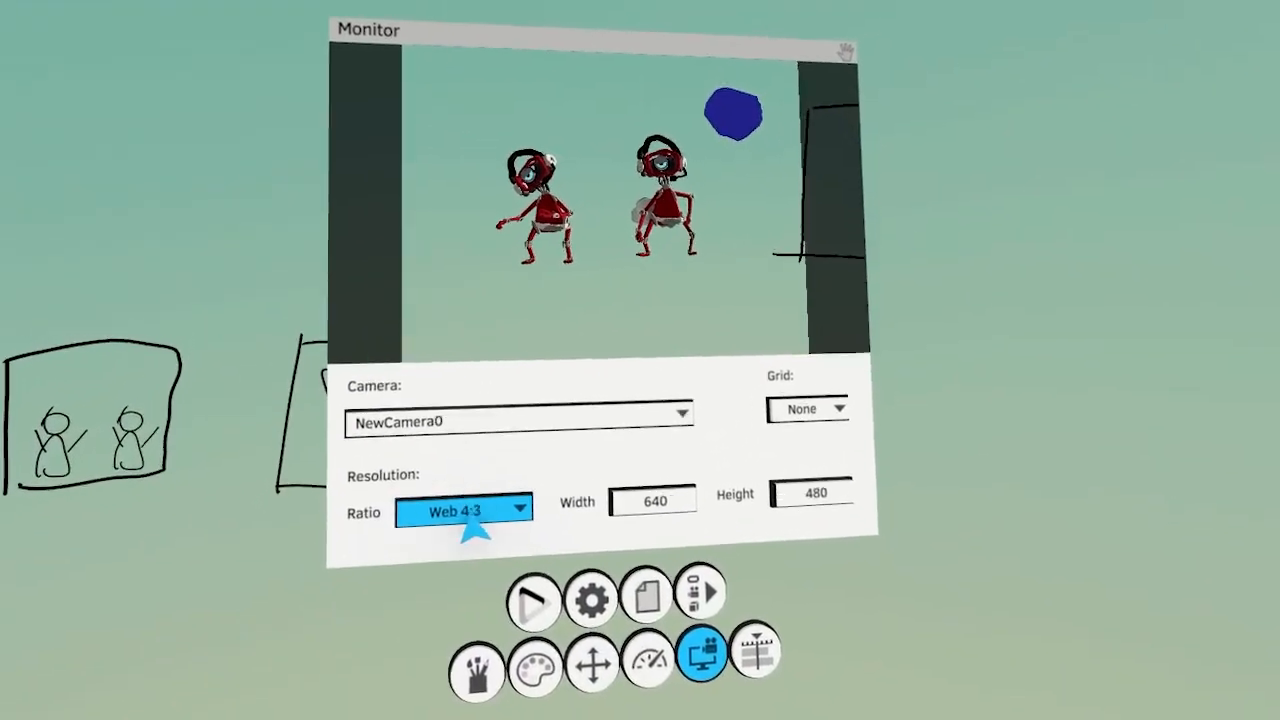
{"action": "left_click", "coordinate": [476, 498]}
{"action": "left_click", "coordinate": [476, 498]}
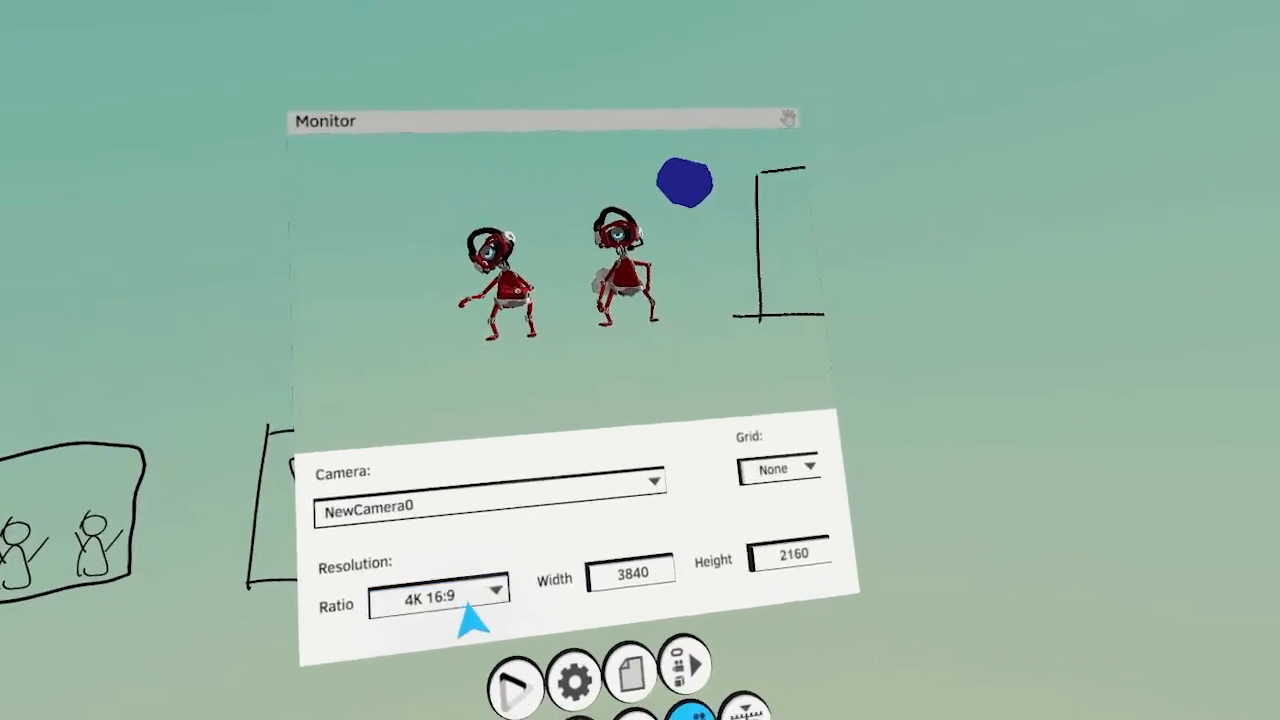
Render NewGroup0/NewCamera0 as Mono_360 at High quality with the Nvidia GPU - H264 encoder, and return to the timeline
{"action": "left_click", "coordinate": [588, 661]}
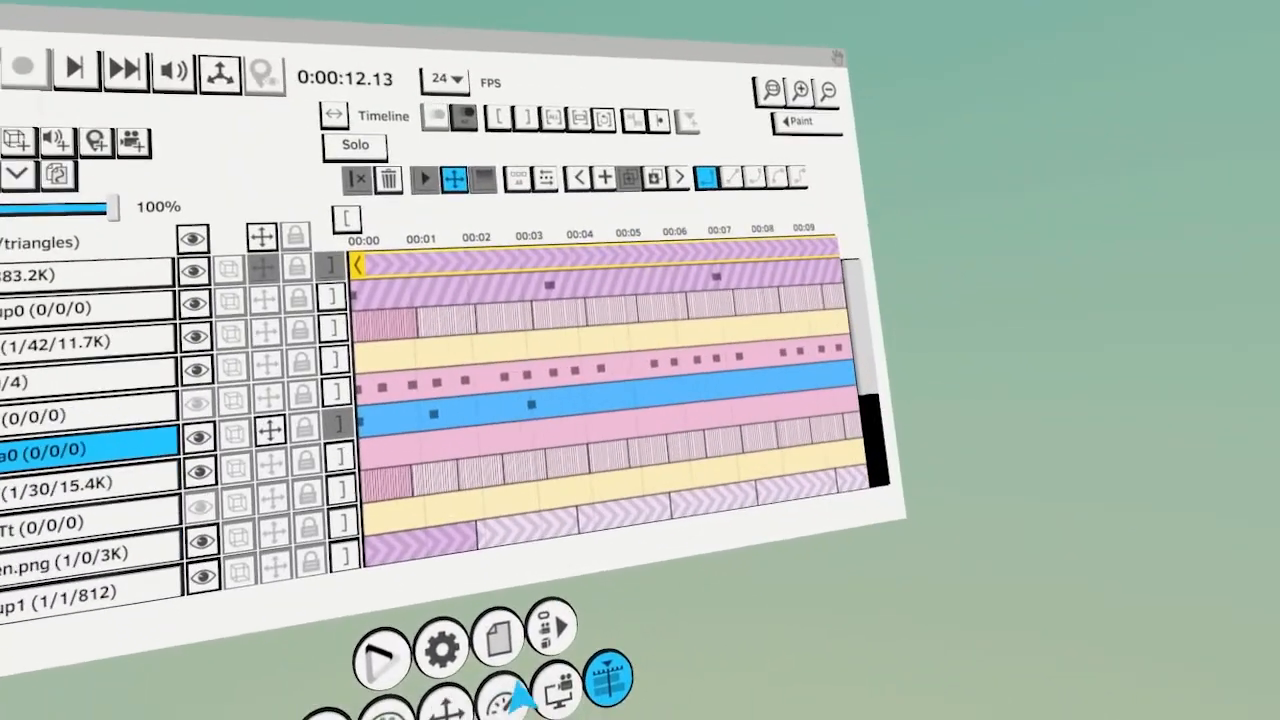
{"action": "left_click", "coordinate": [536, 673]}
{"action": "left_click", "coordinate": [530, 611]}
{"action": "left_click", "coordinate": [585, 538]}
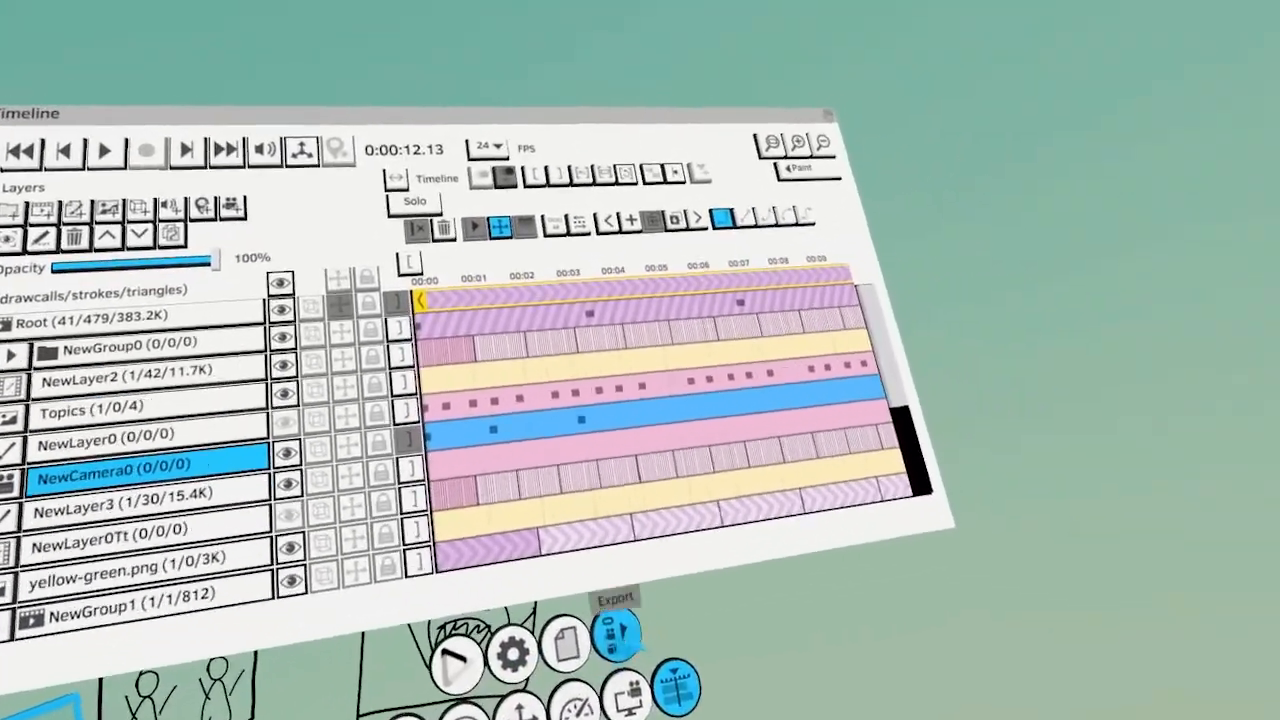
{"action": "left_click", "coordinate": [638, 581]}
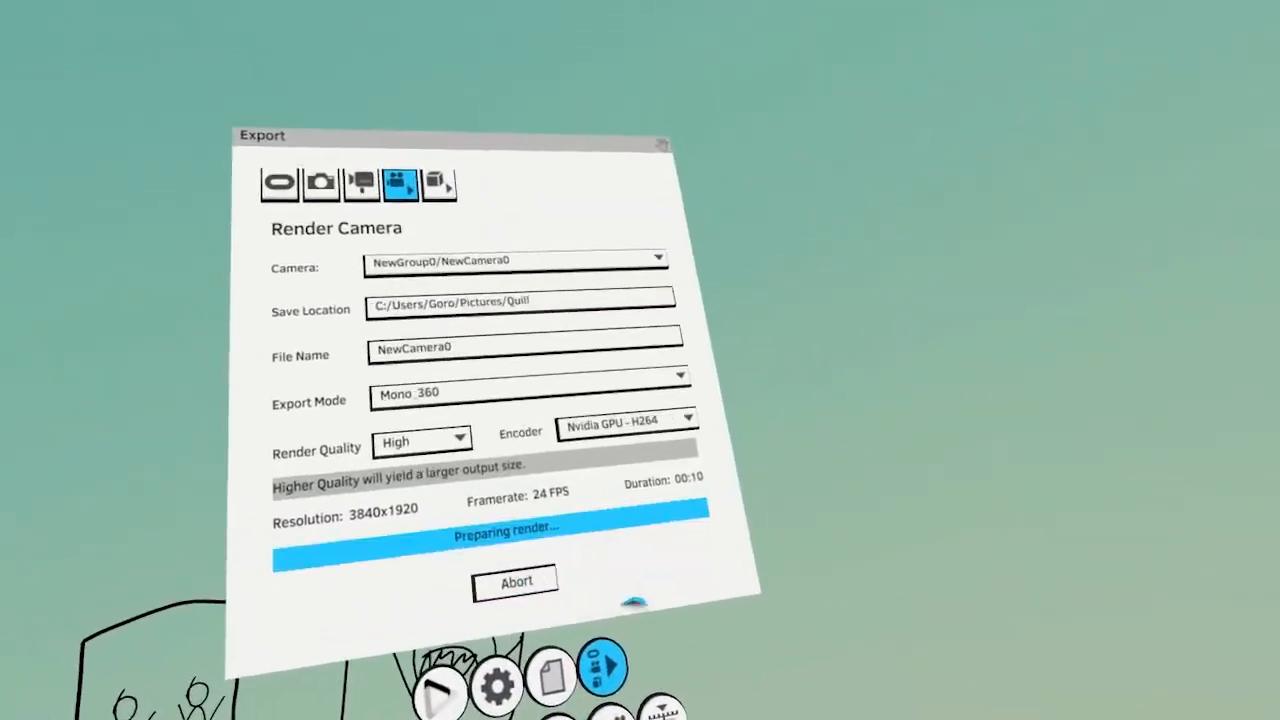
{"action": "left_click", "coordinate": [692, 696]}
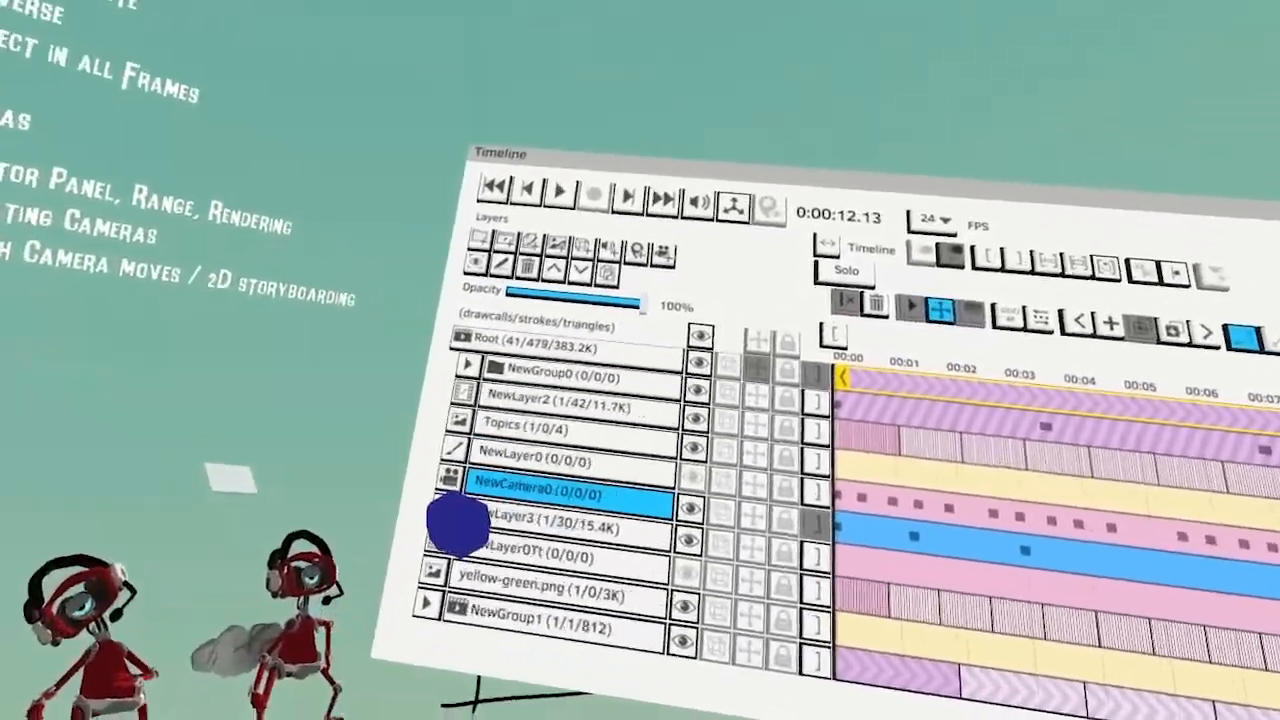
Show the NewLayer0 layer and scribble black test strokes on it in front of the bots, undoing them
{"action": "left_click", "coordinate": [535, 459]}
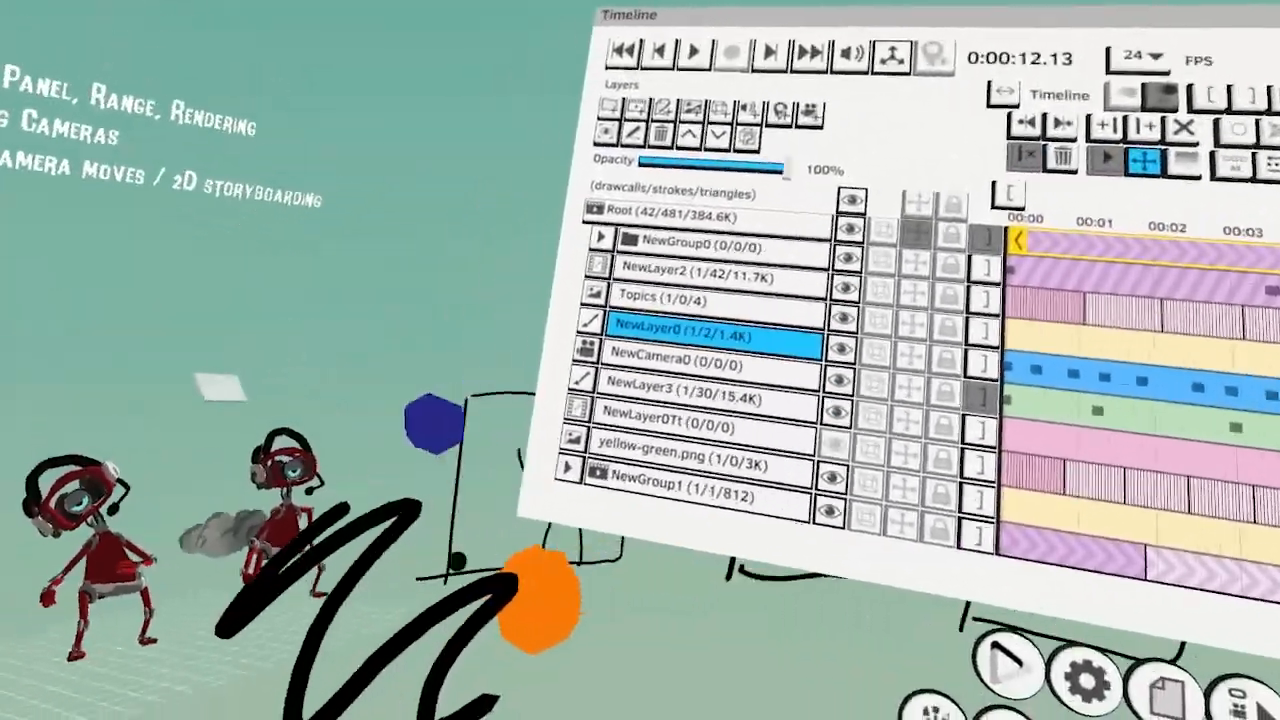
{"action": "left_click", "coordinate": [60, 692]}
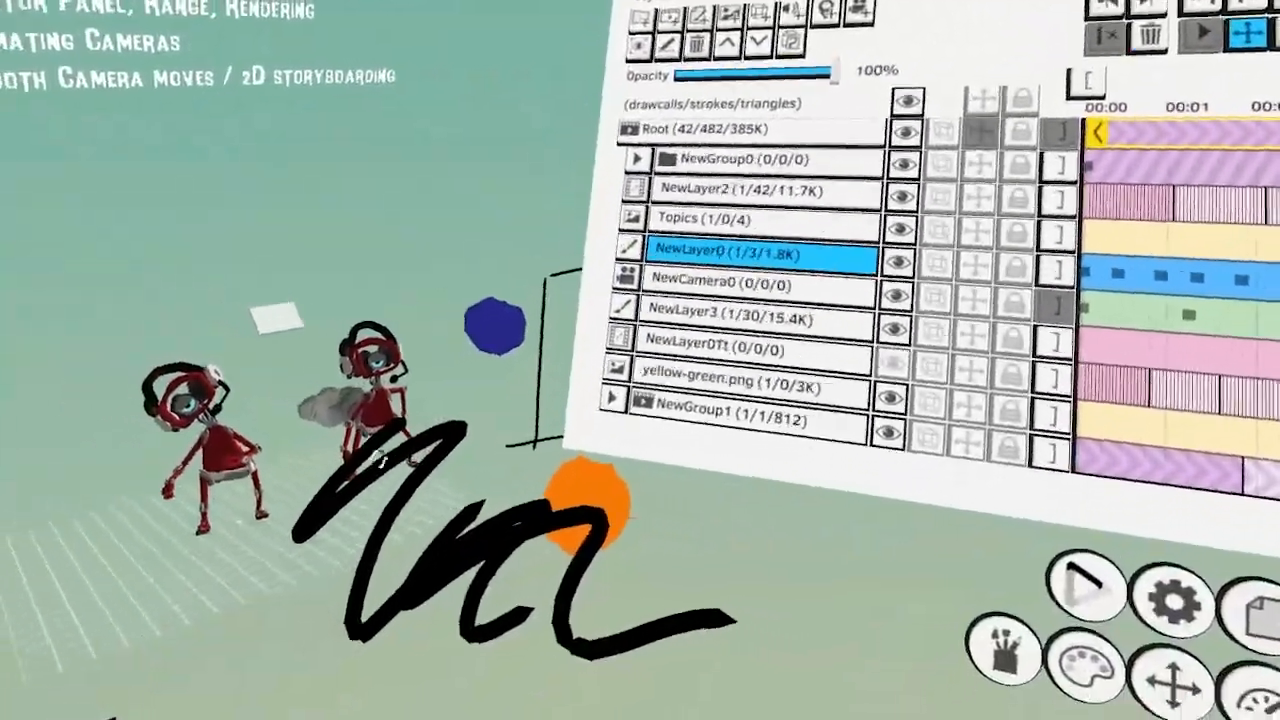
{"action": "key", "text": "ctrl+z"}
{"action": "key", "text": "ctrl+z"}
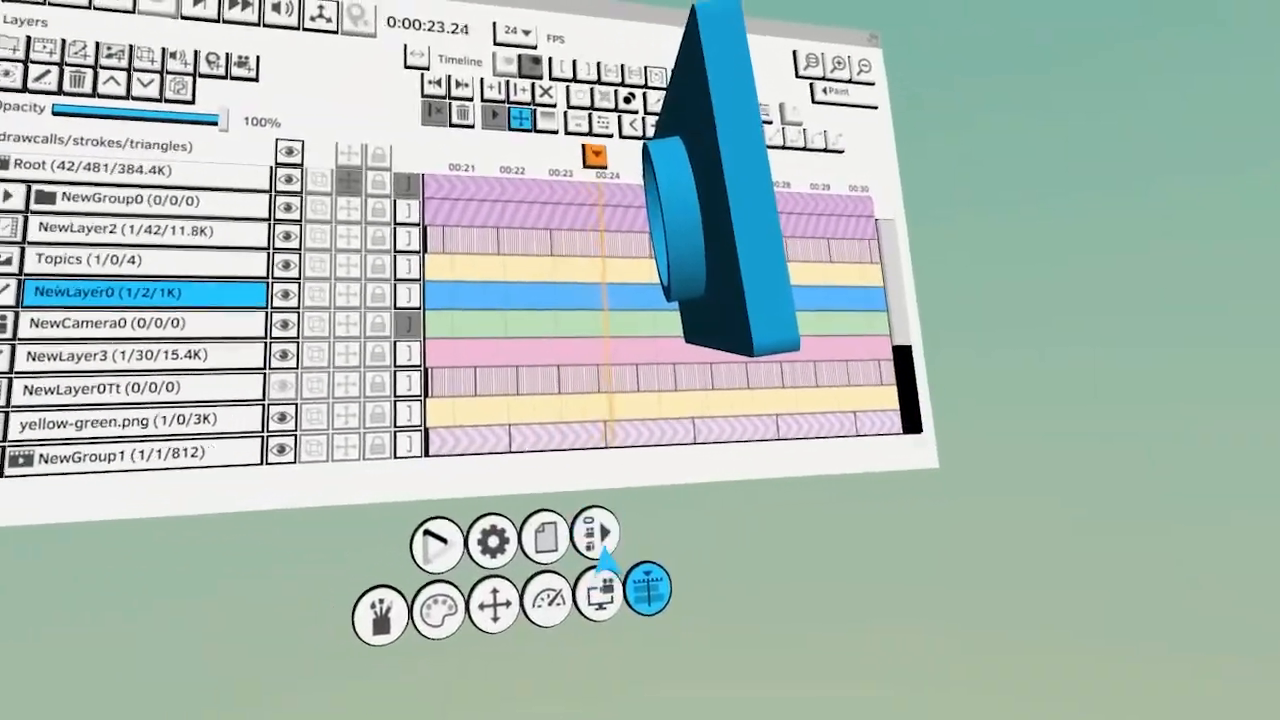
Check the progress of the camera render and return to the timeline's layer list
{"action": "left_click", "coordinate": [595, 537]}
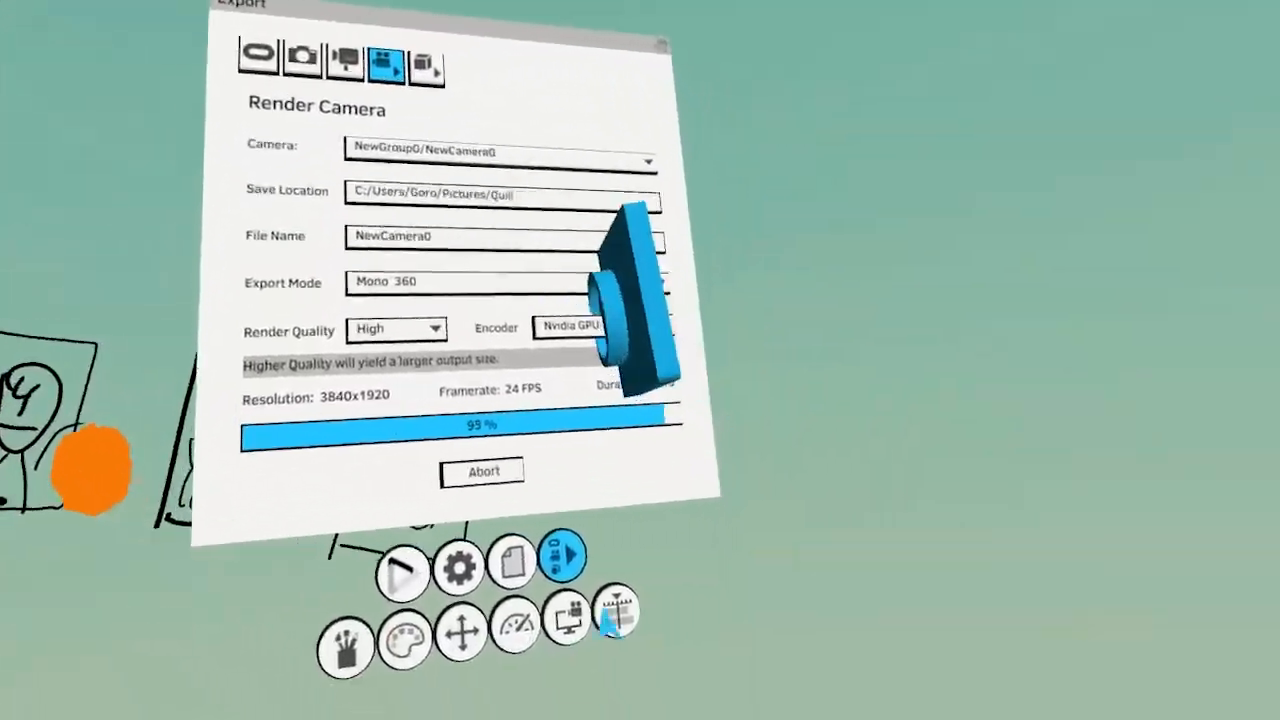
{"action": "left_click", "coordinate": [607, 622]}
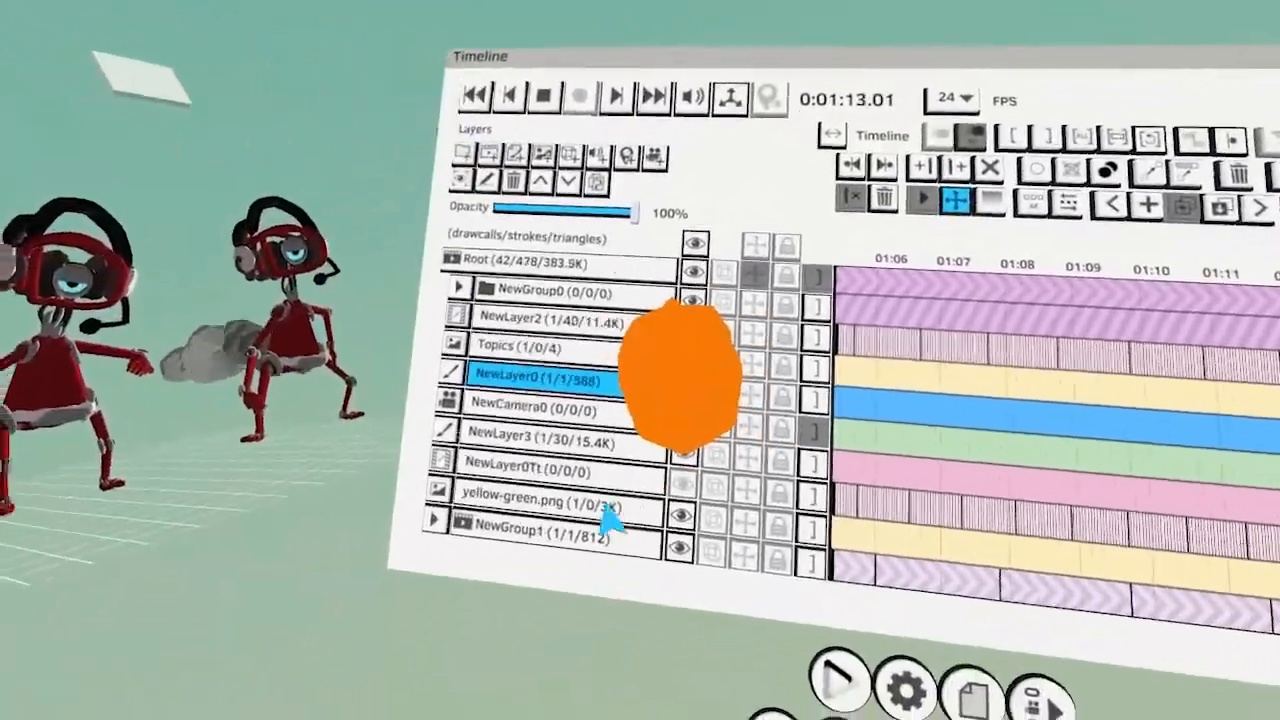
{"action": "scroll", "coordinate": [615, 625], "scroll_direction": "down", "scroll_amount": 3}
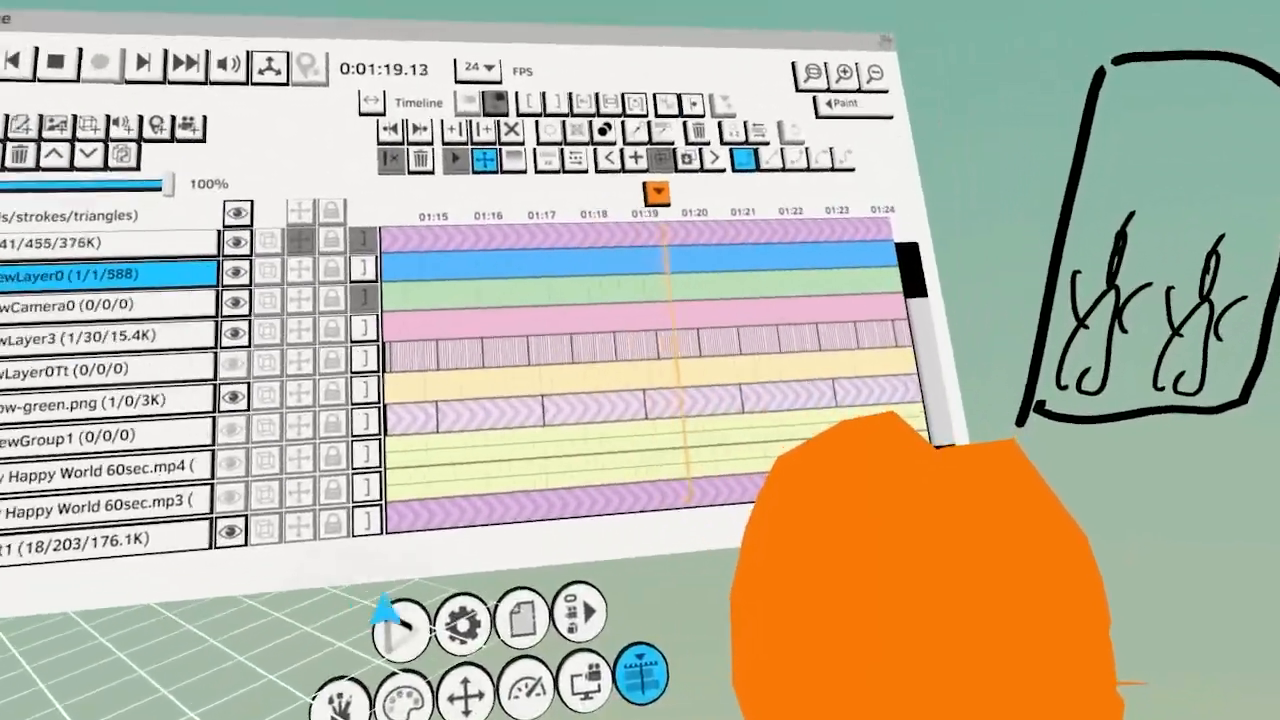
{"action": "left_click", "coordinate": [565, 665]}
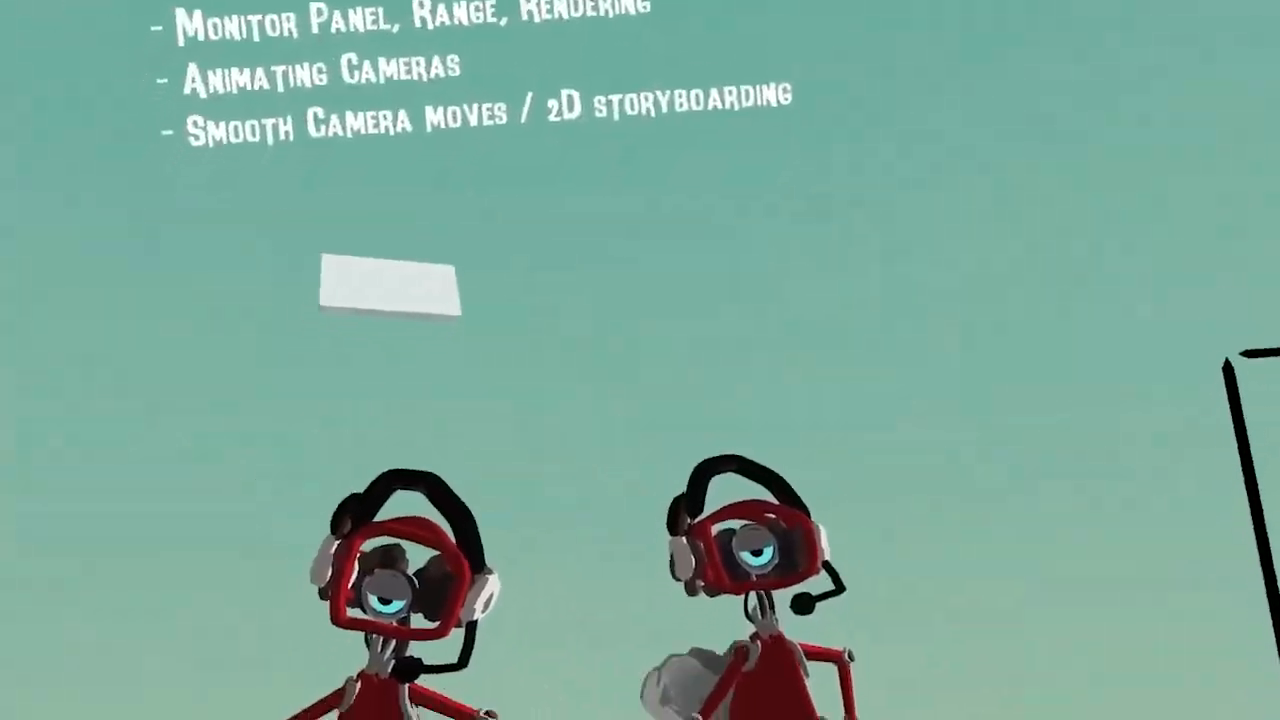